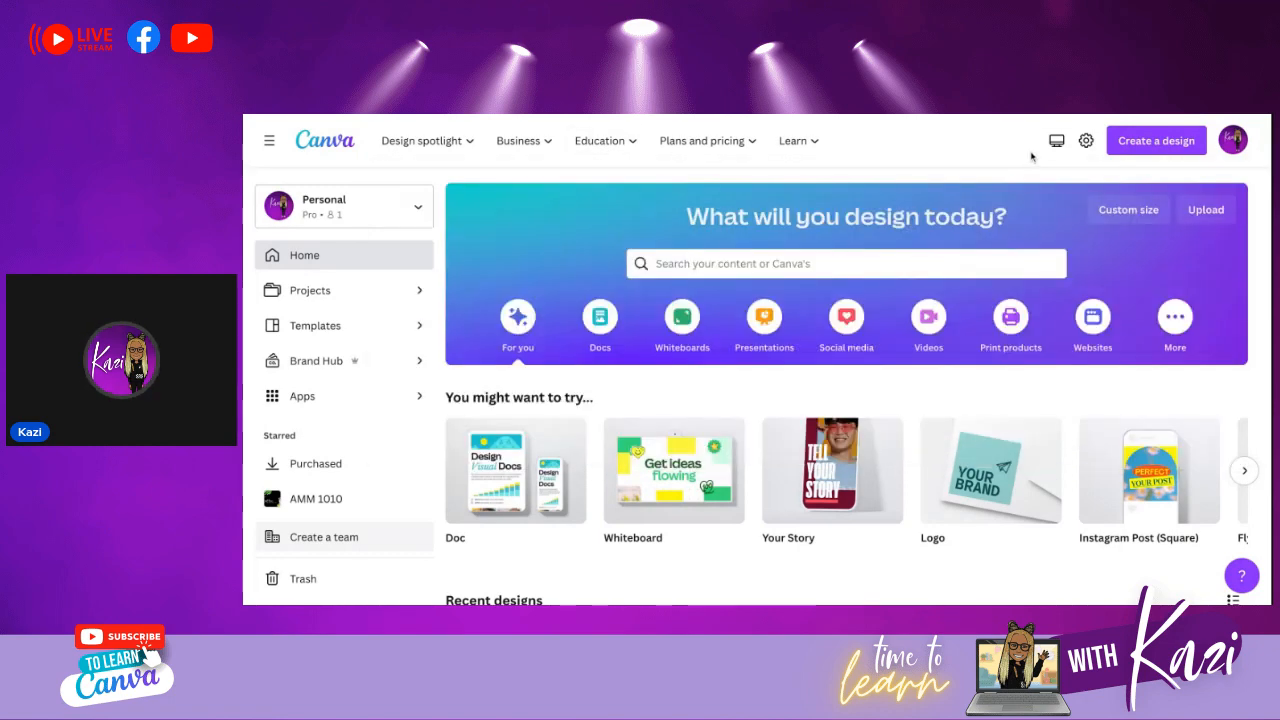
- Create a new blank Logo design at 500 × 500 px
click(1139, 149)
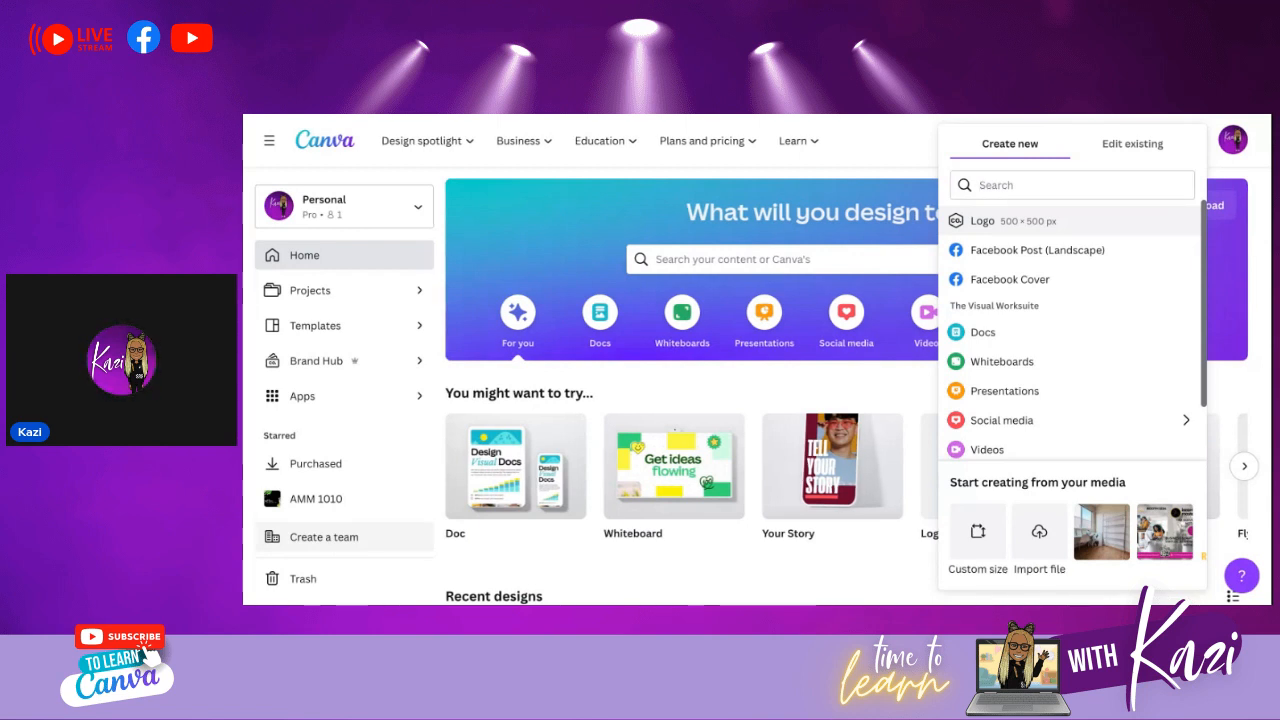
click(983, 221)
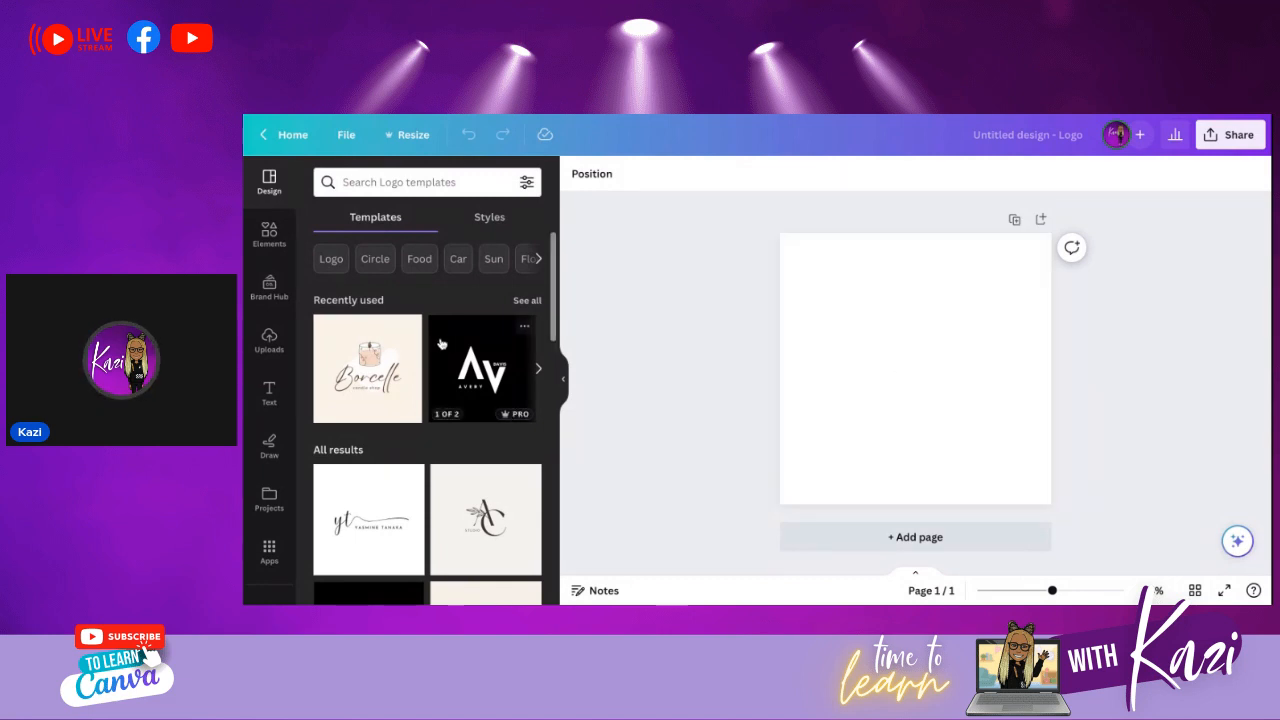
- Browse the logo templates for layout and lettering ideas
scroll(440, 344, down, 2)
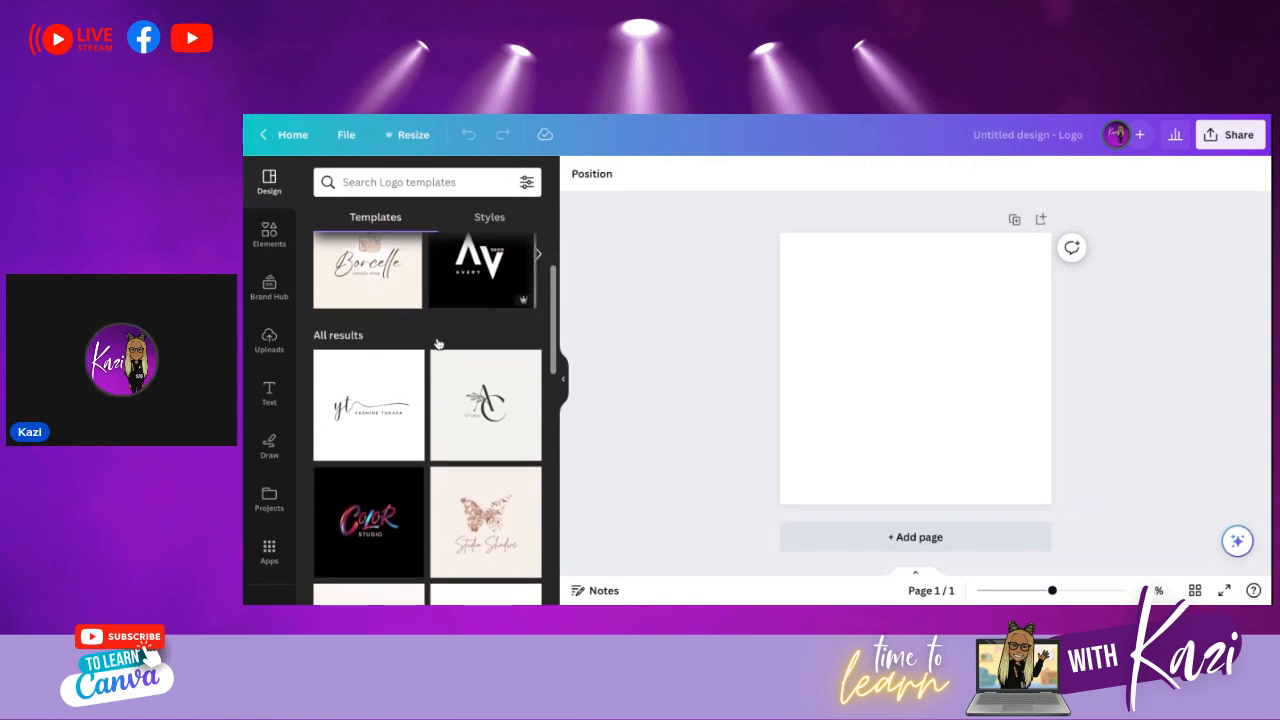
scroll(437, 344, up, 2)
scroll(437, 355, down, 2)
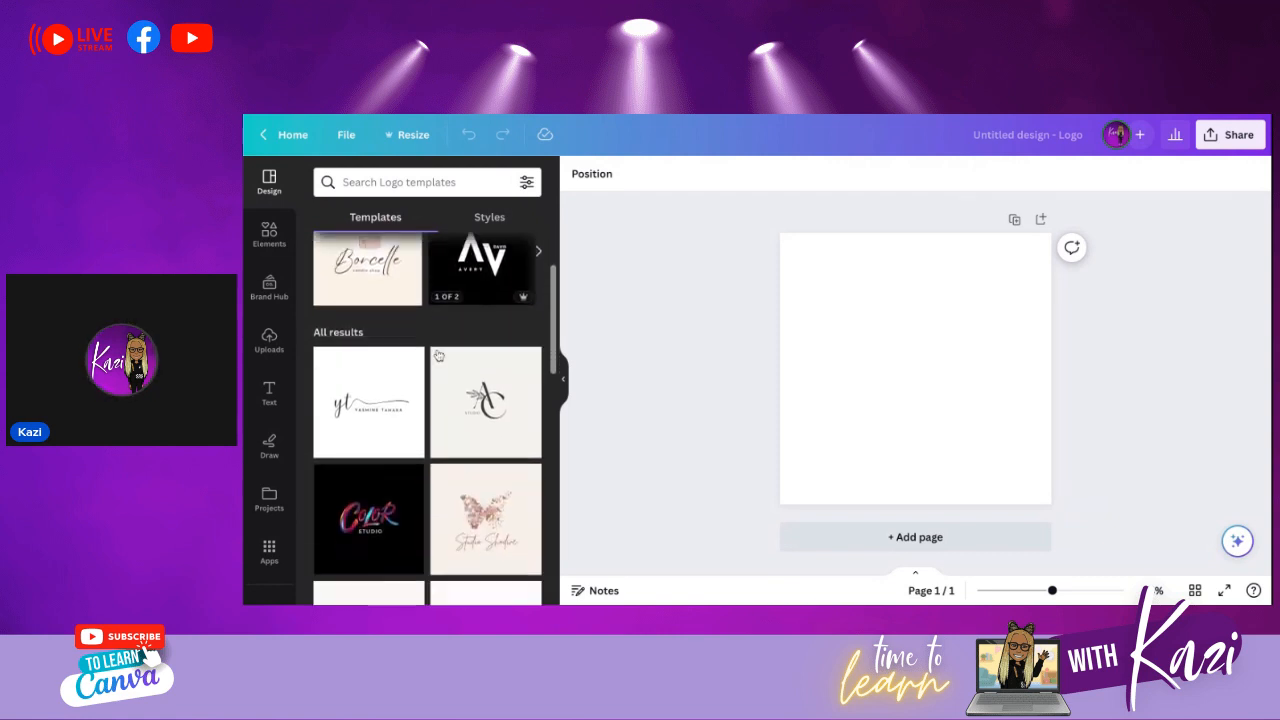
scroll(437, 355, down, 7)
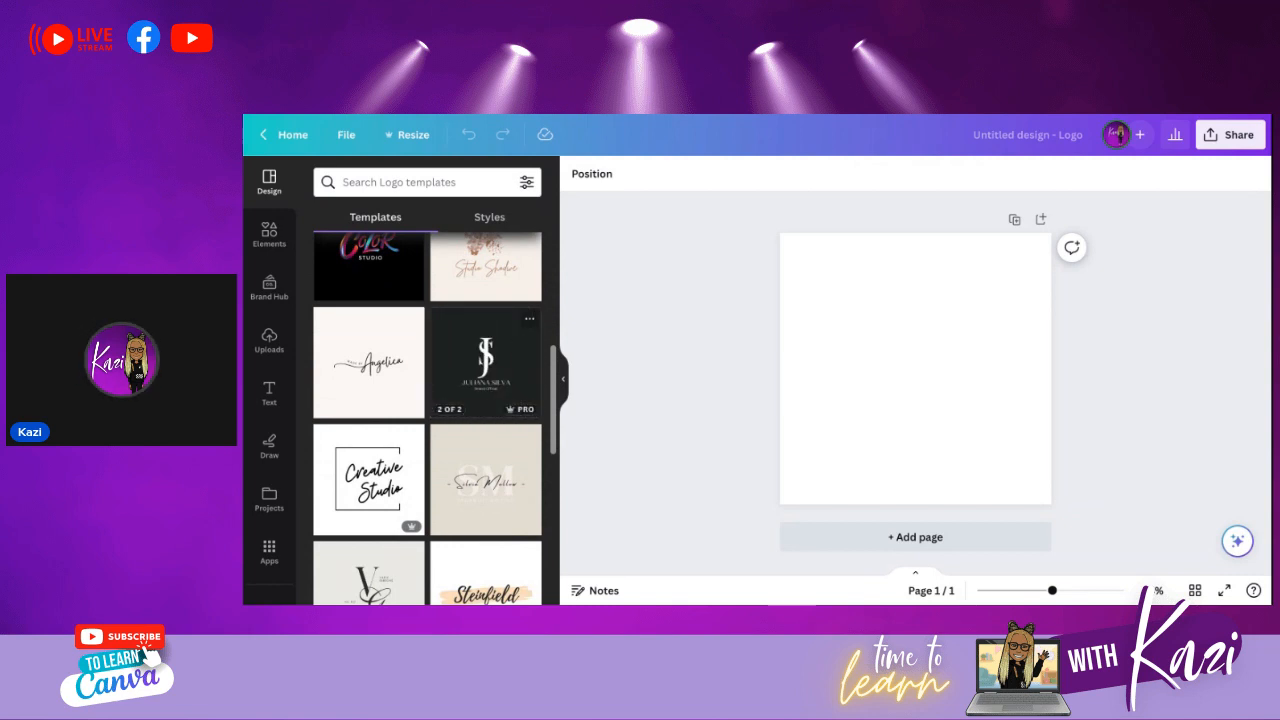
scroll(437, 355, down, 2)
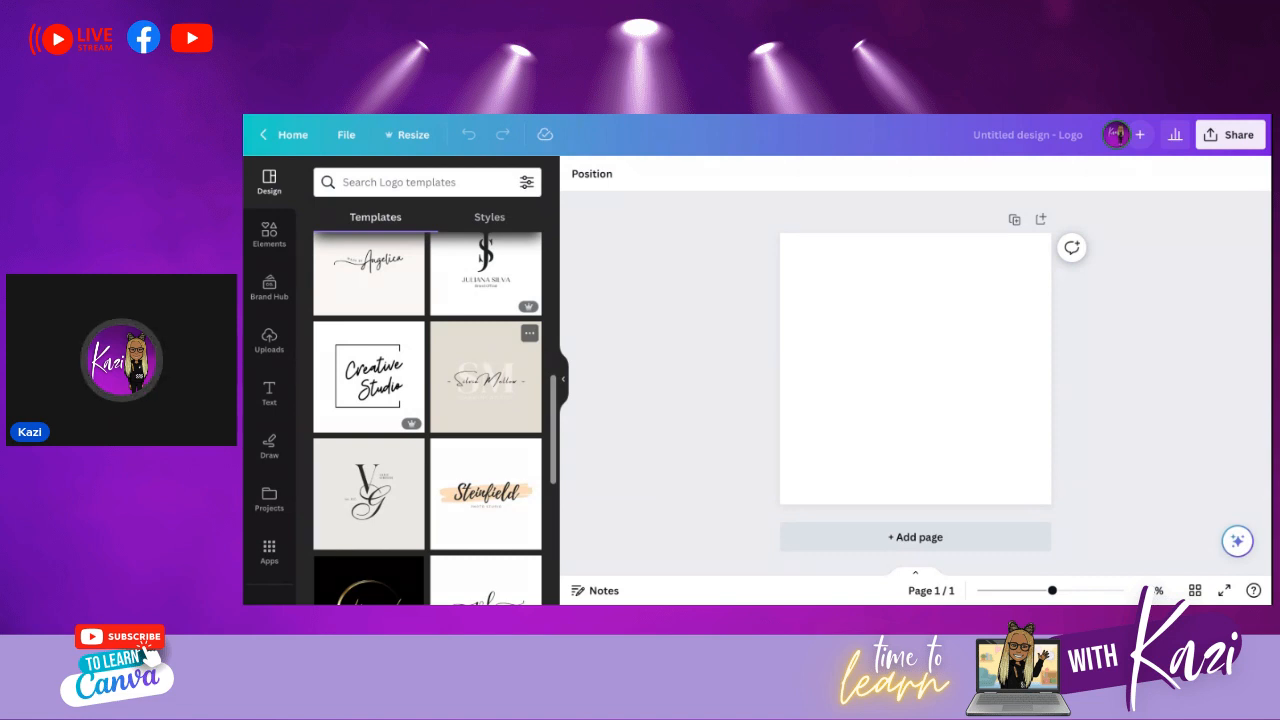
scroll(395, 345, up, 10)
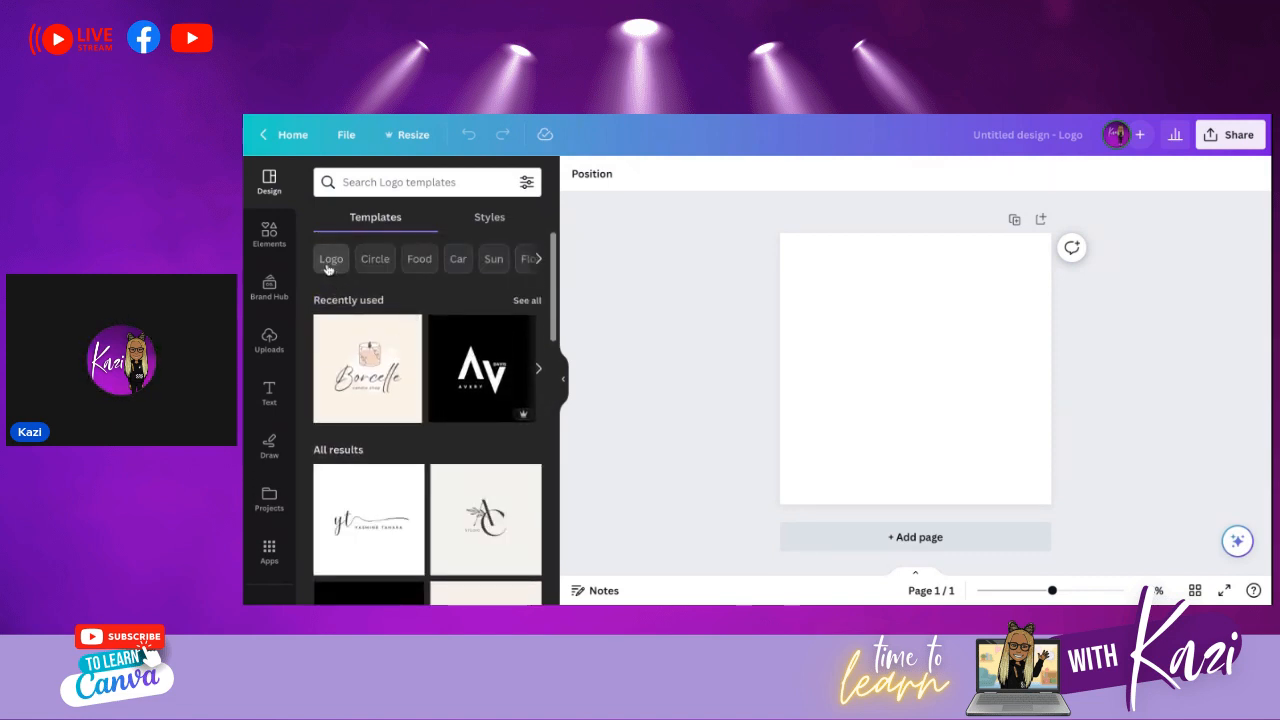
- Add the "Congrats!" font combination with the script heading and bold two-line name to the blank page
click(269, 391)
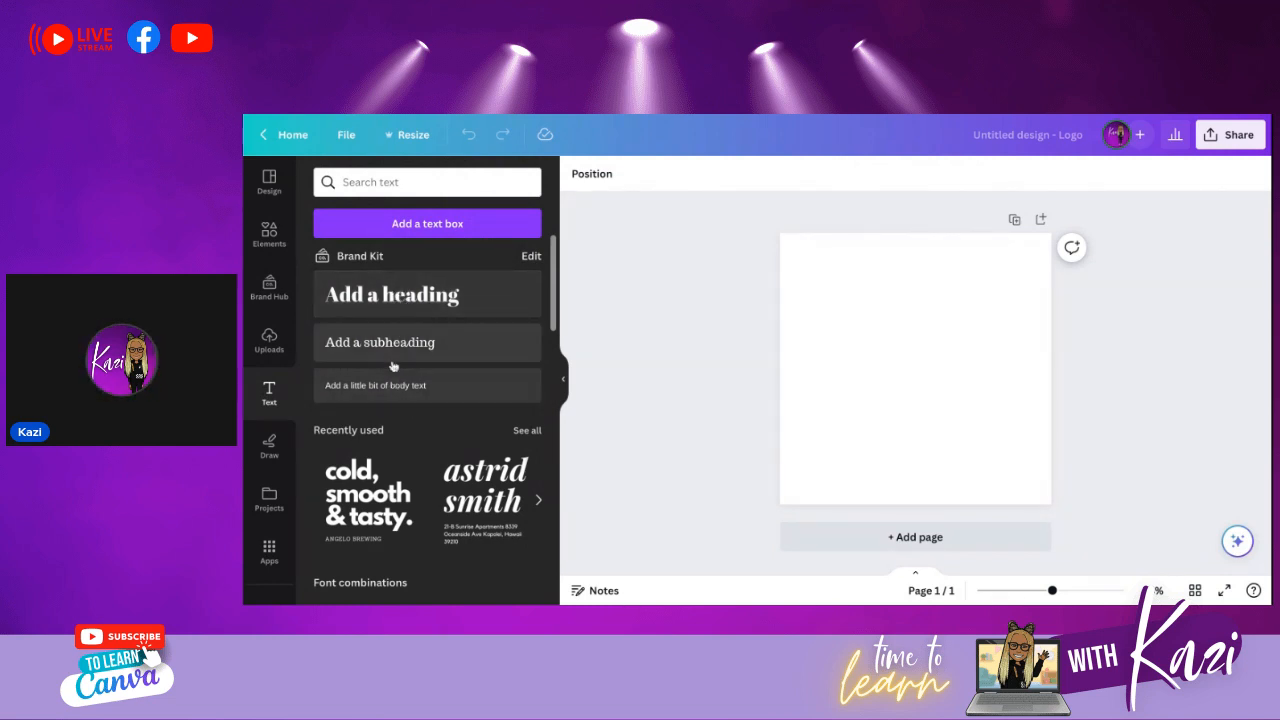
scroll(391, 362, down, 2)
scroll(391, 362, down, 1)
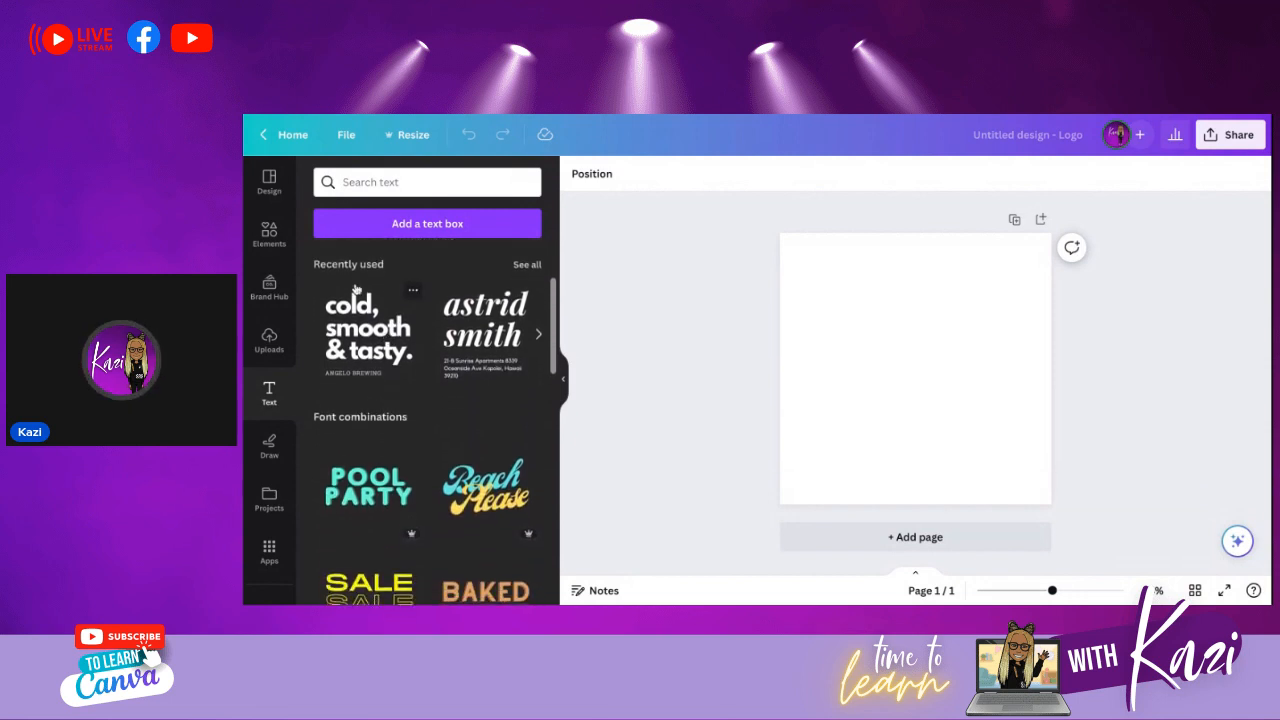
scroll(464, 404, down, 3)
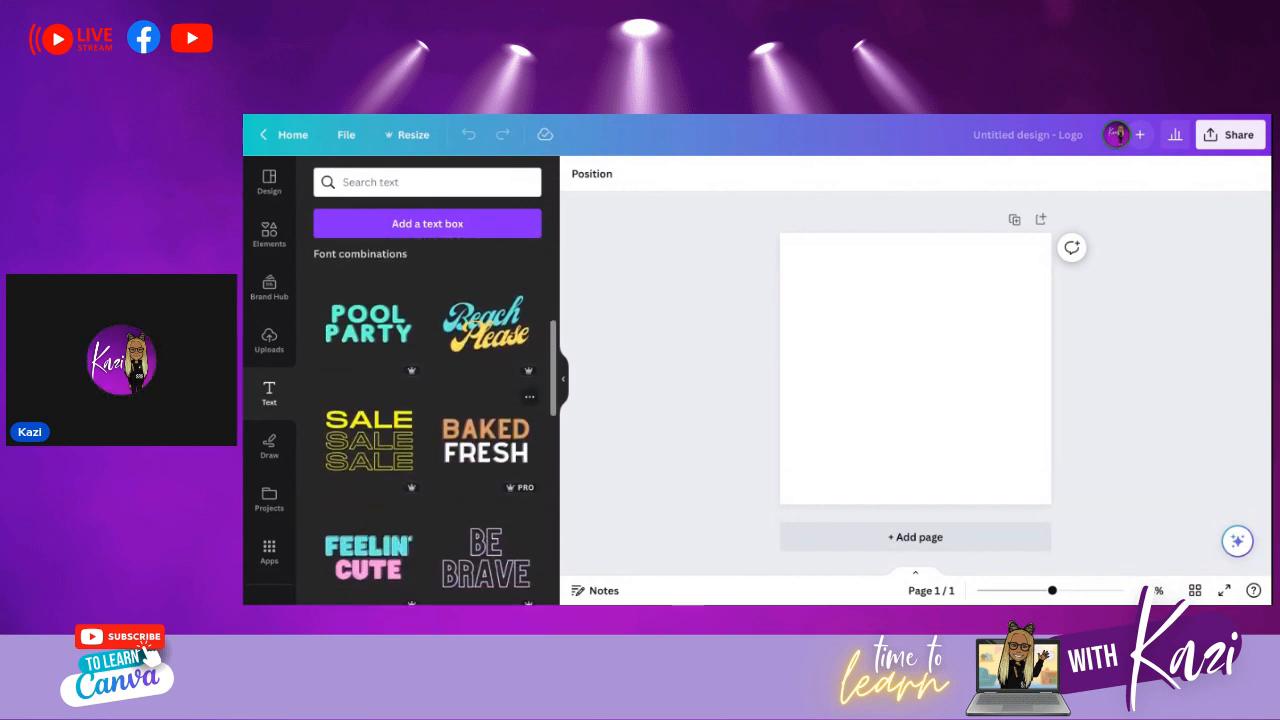
scroll(436, 420, down, 3)
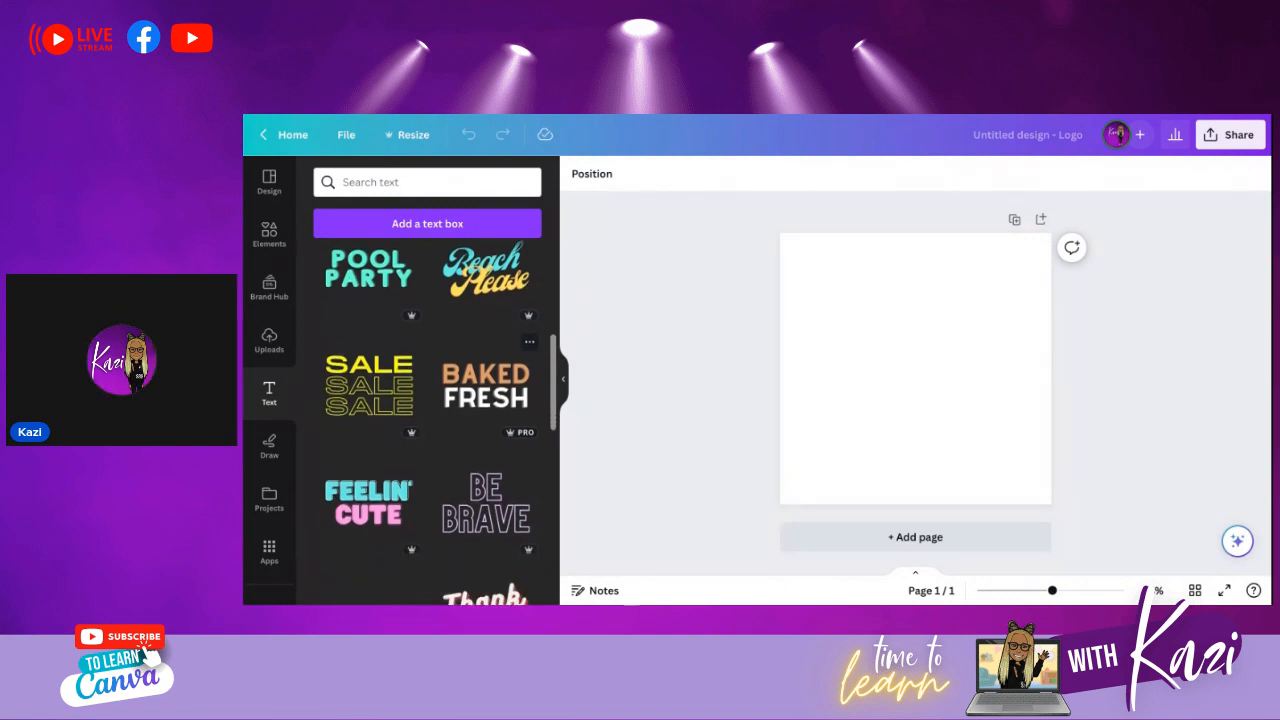
scroll(486, 360, down, 3)
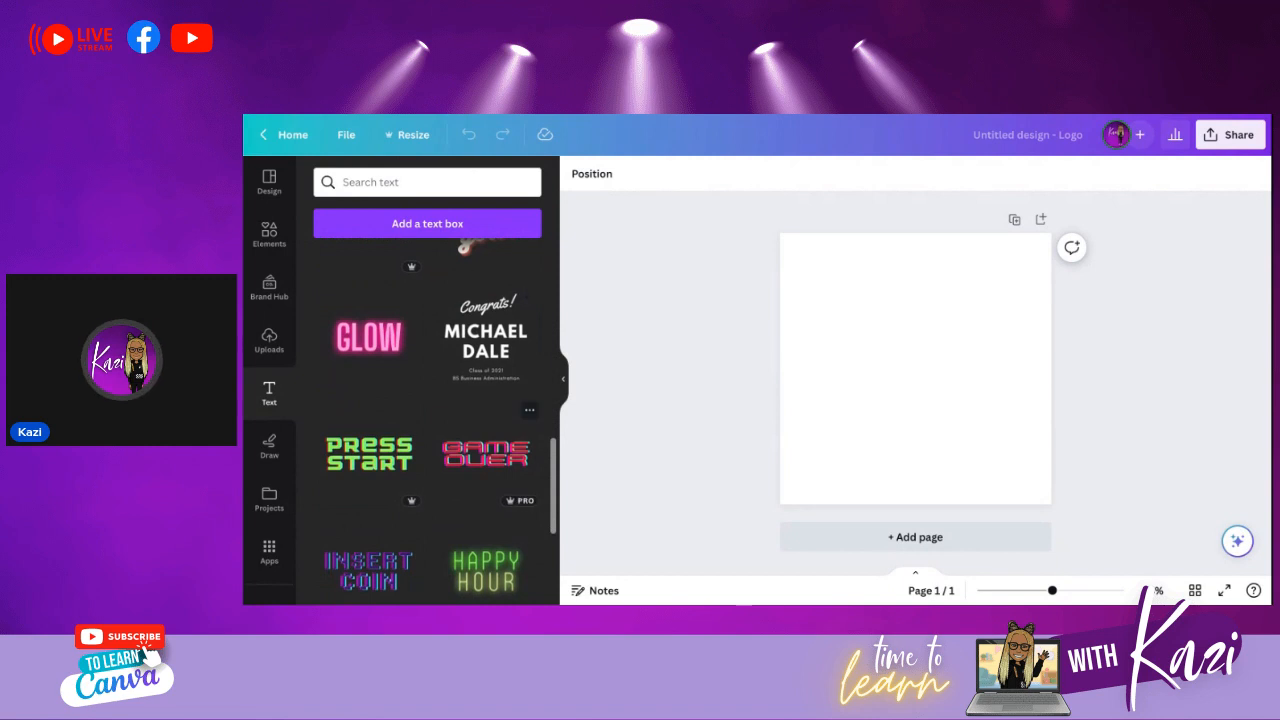
scroll(486, 372, down, 1)
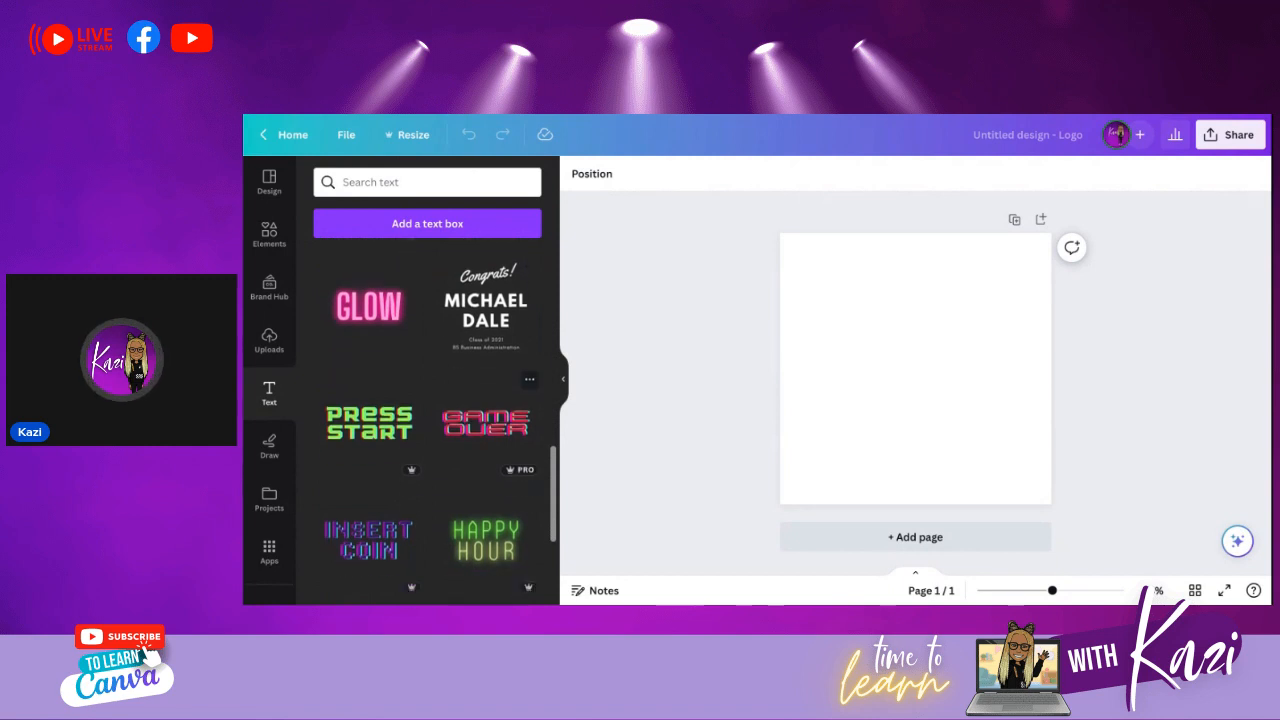
click(479, 305)
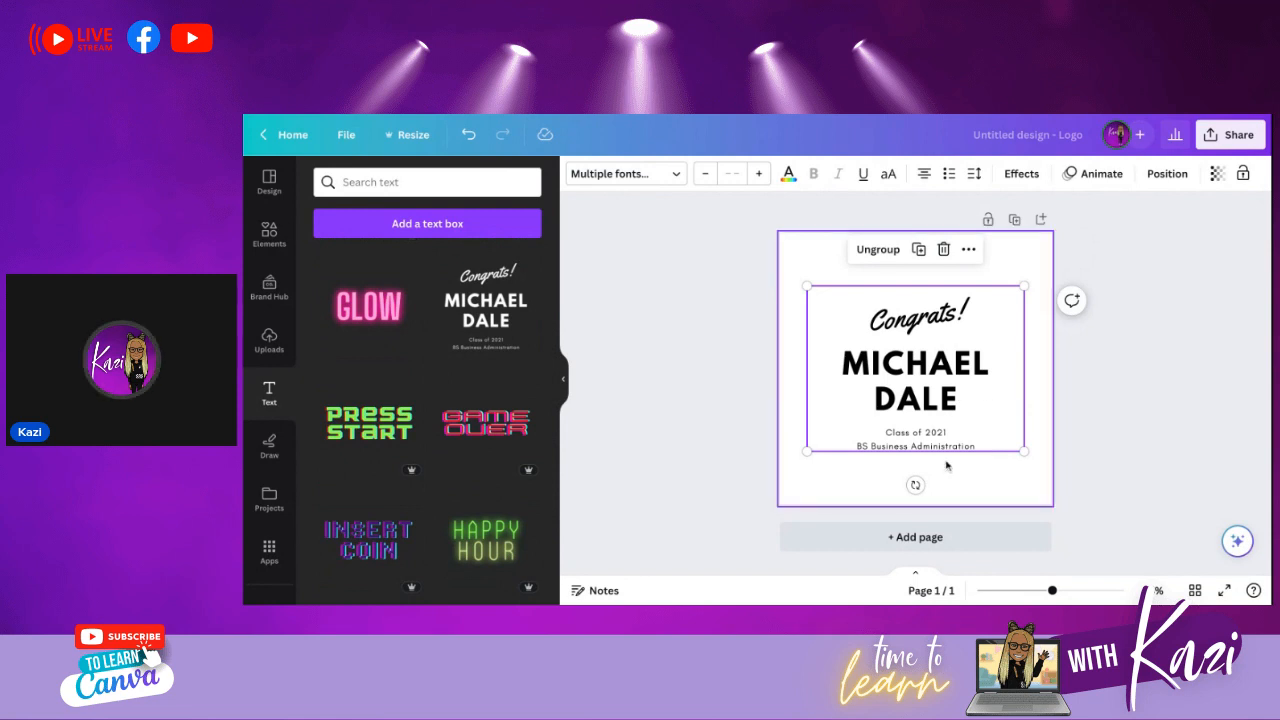
- Ungroup the added font combination and delete its small class and degree text
click(874, 250)
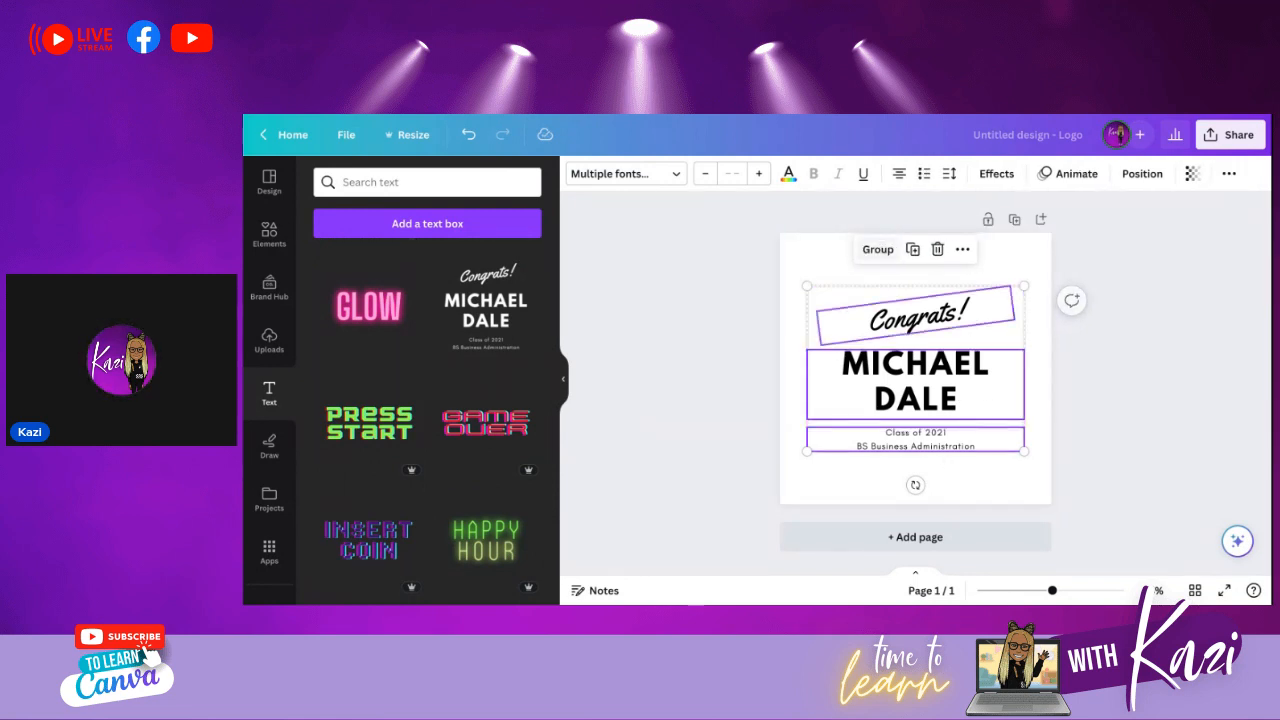
click(740, 309)
click(917, 446)
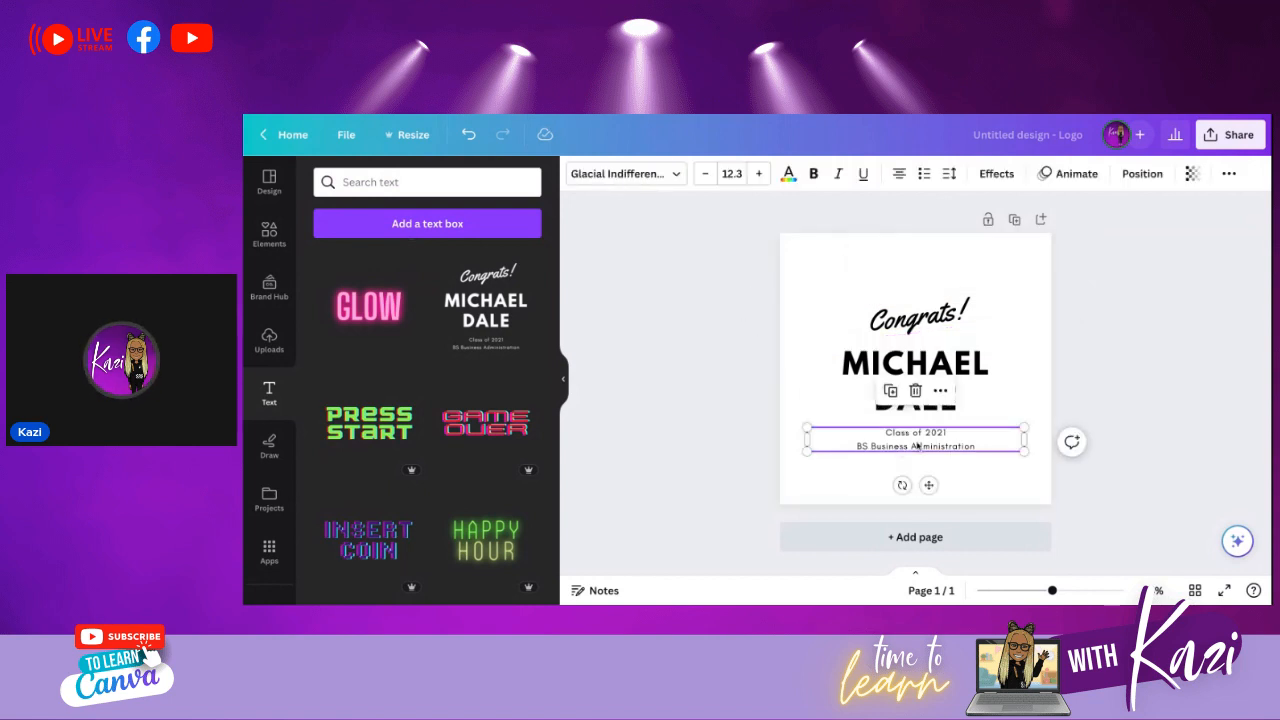
key(Delete)
- Shift the bold two-line text slightly, left-align it, and replace its wording with "TRUCK" above "STOP"
click(965, 397)
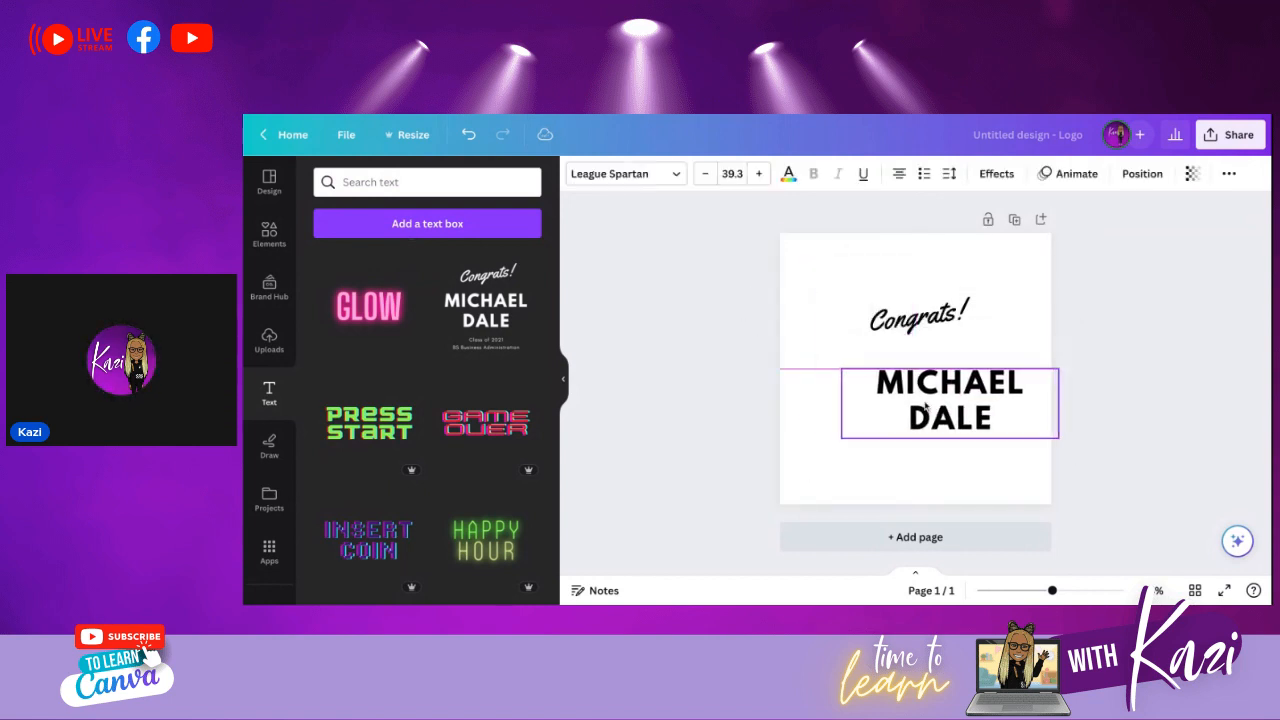
click(899, 174)
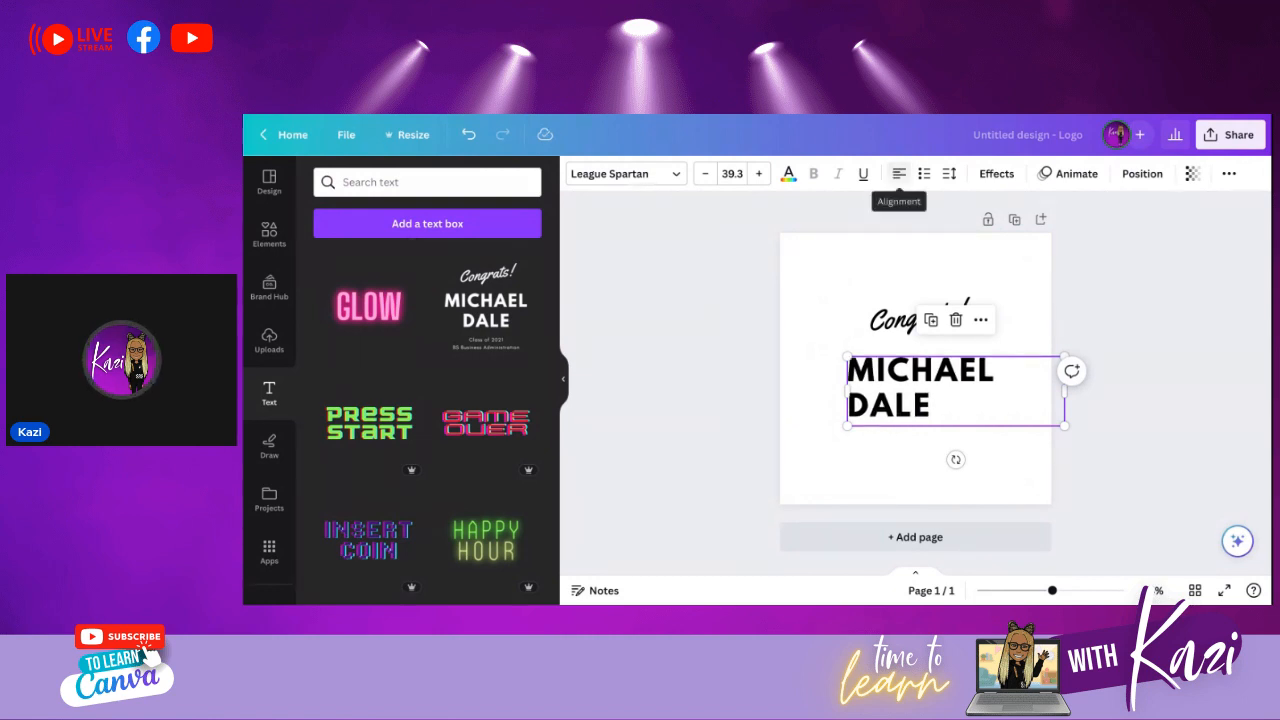
double_click(938, 416)
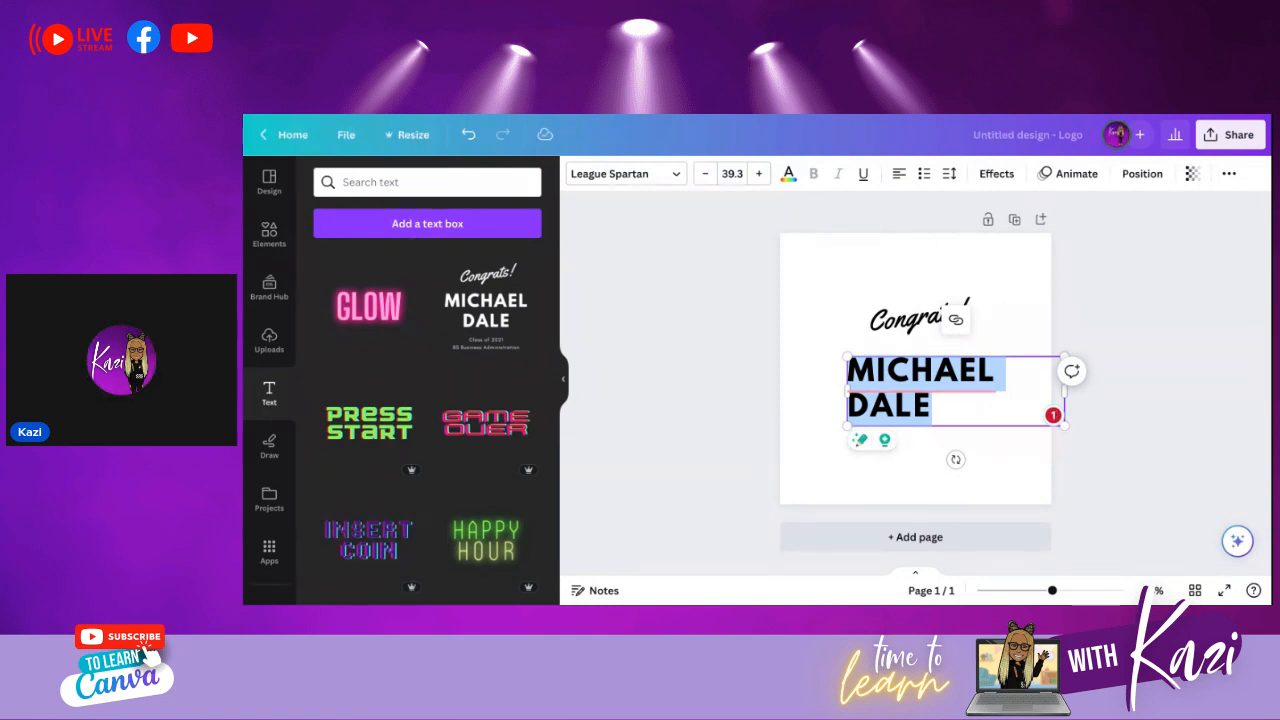
text(TRUCK)
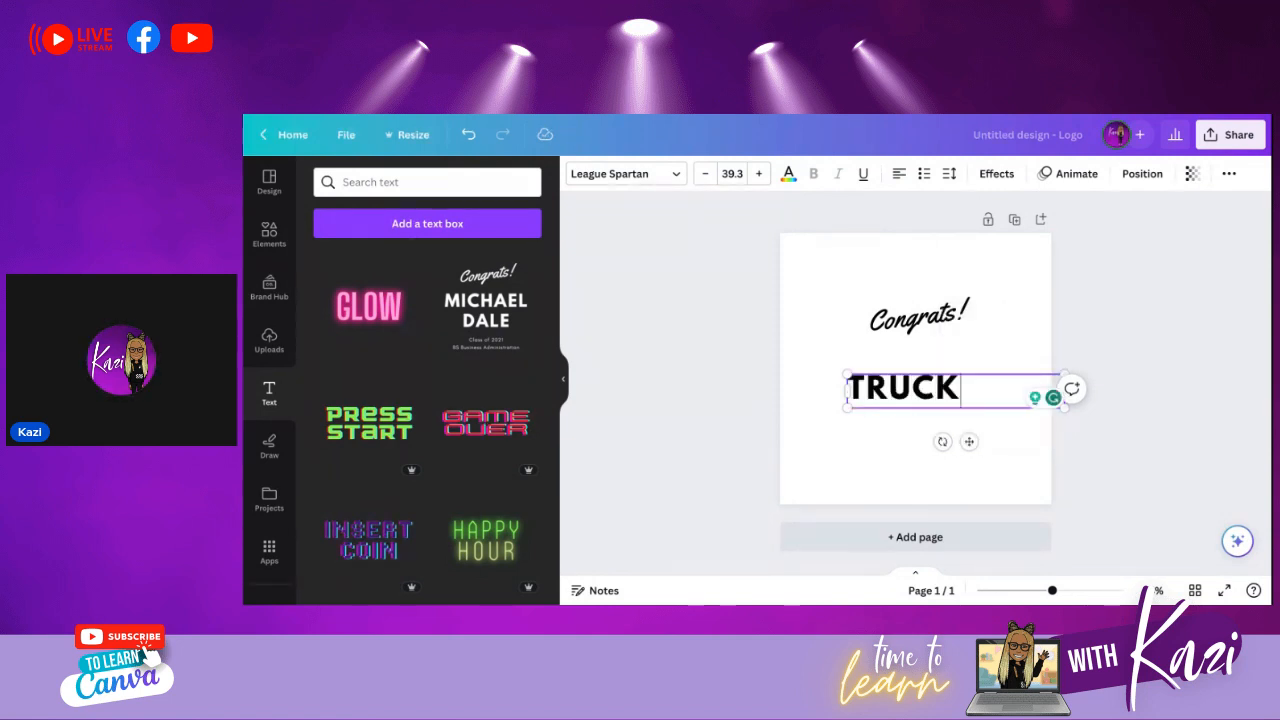
key(Return)
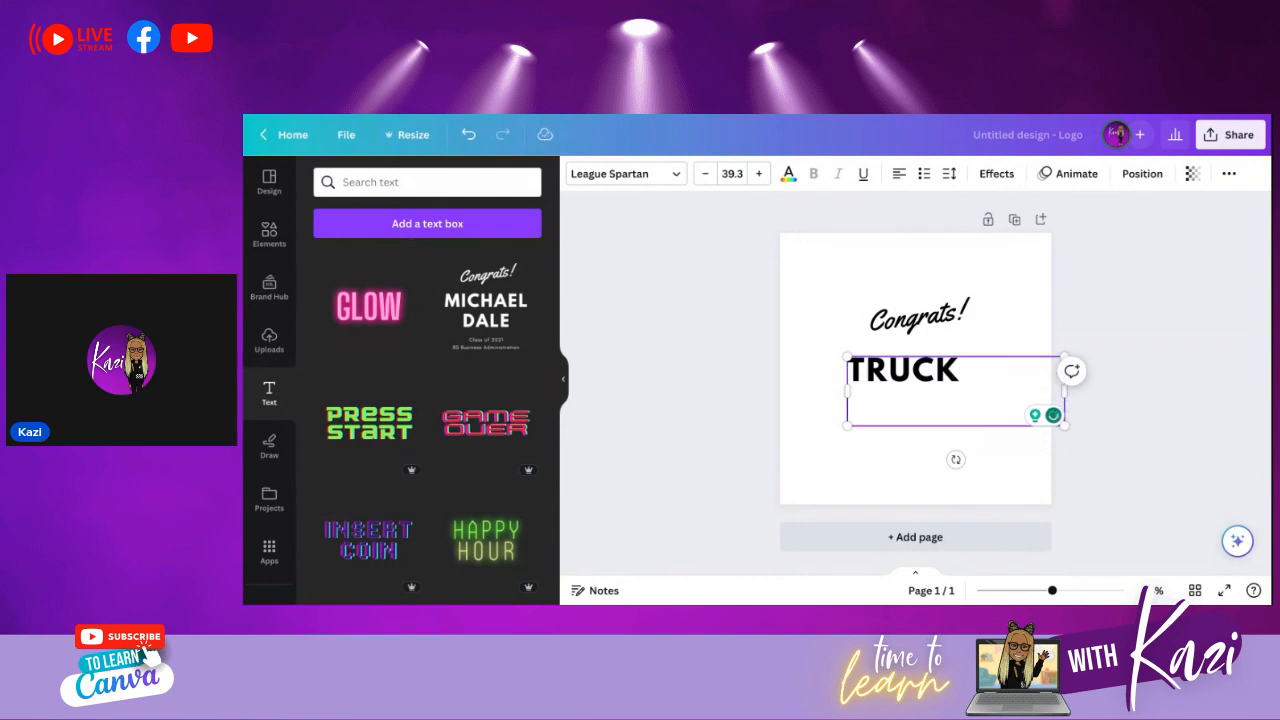
text(STOP)
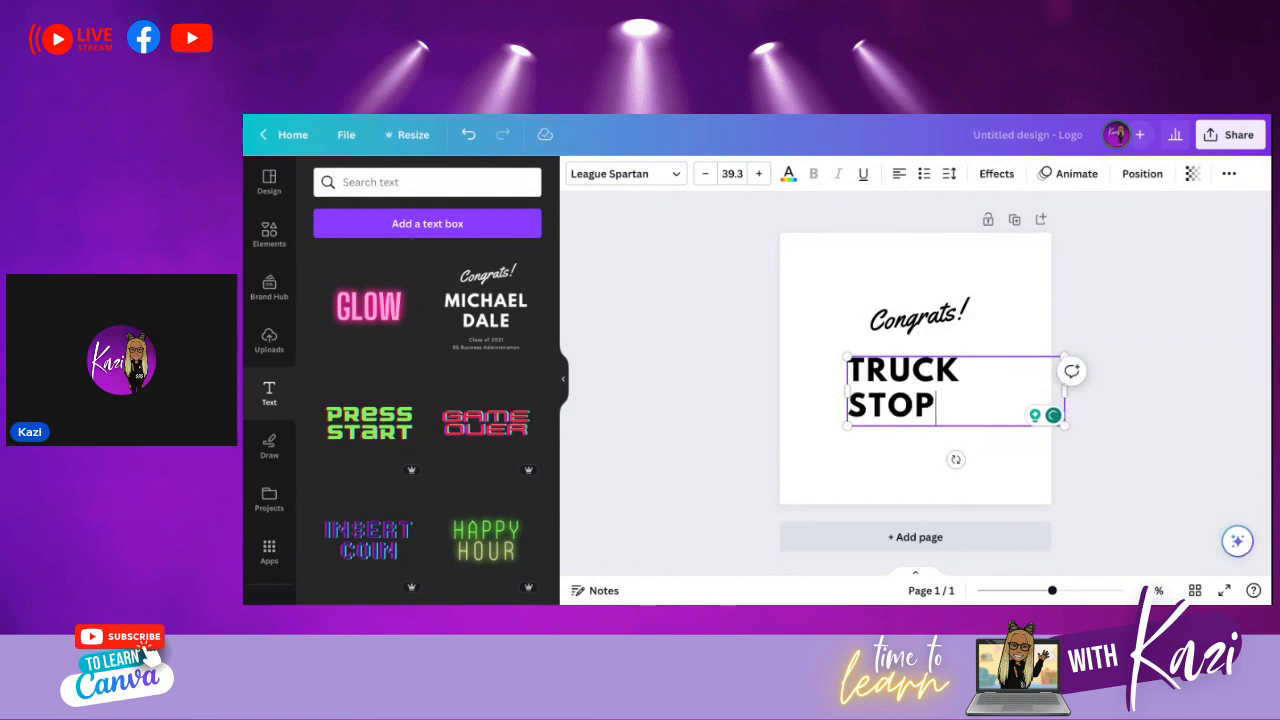
- Try to left-align the script "Congrats!" text
click(918, 322)
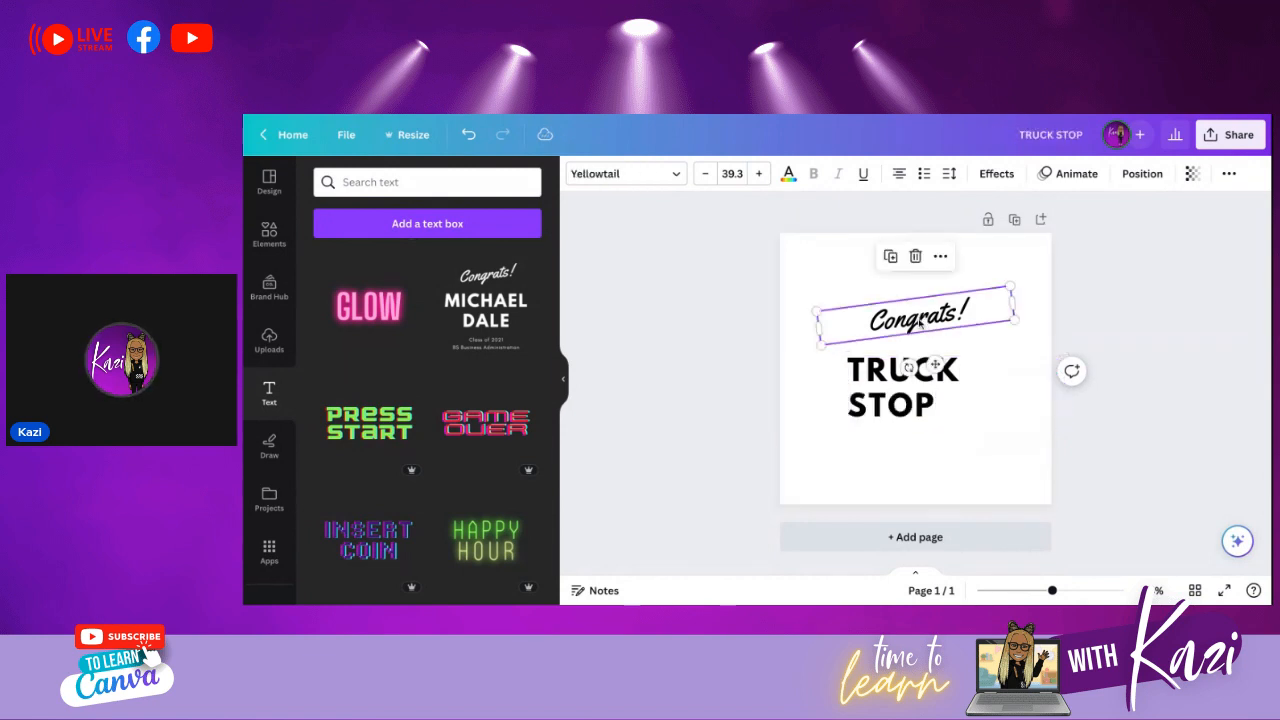
click(918, 322)
click(899, 173)
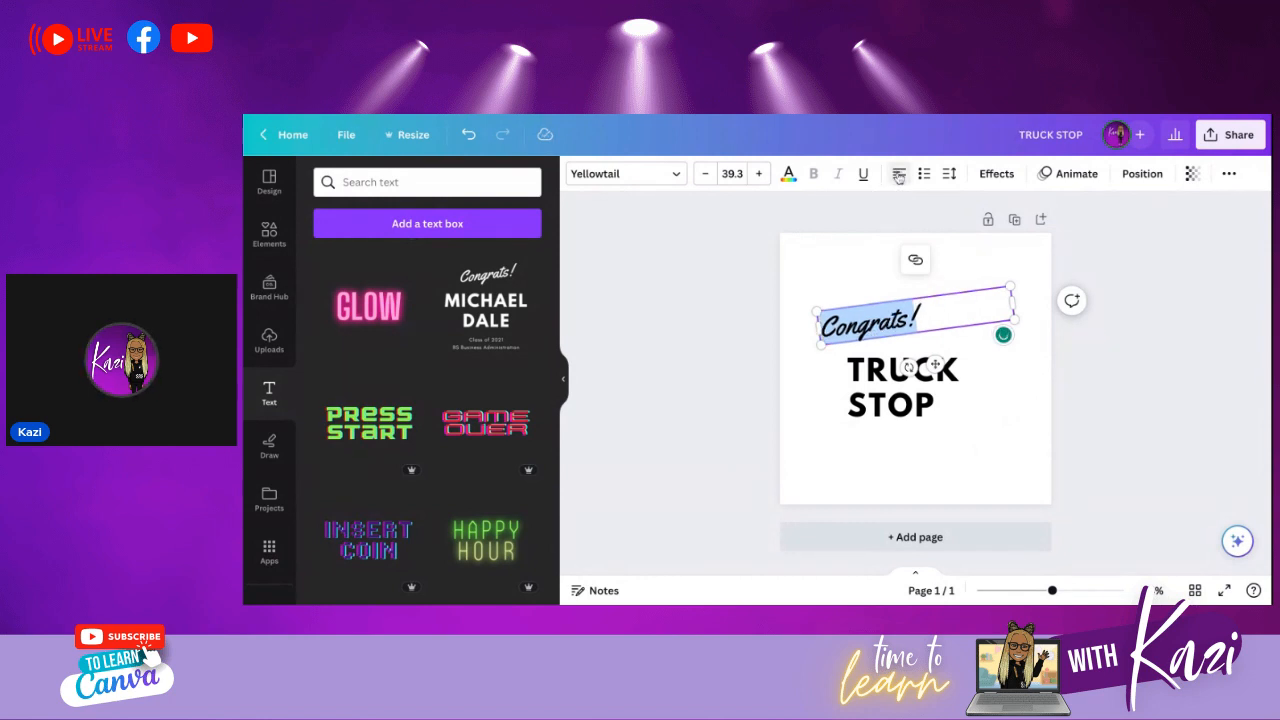
key(ctrl+z)
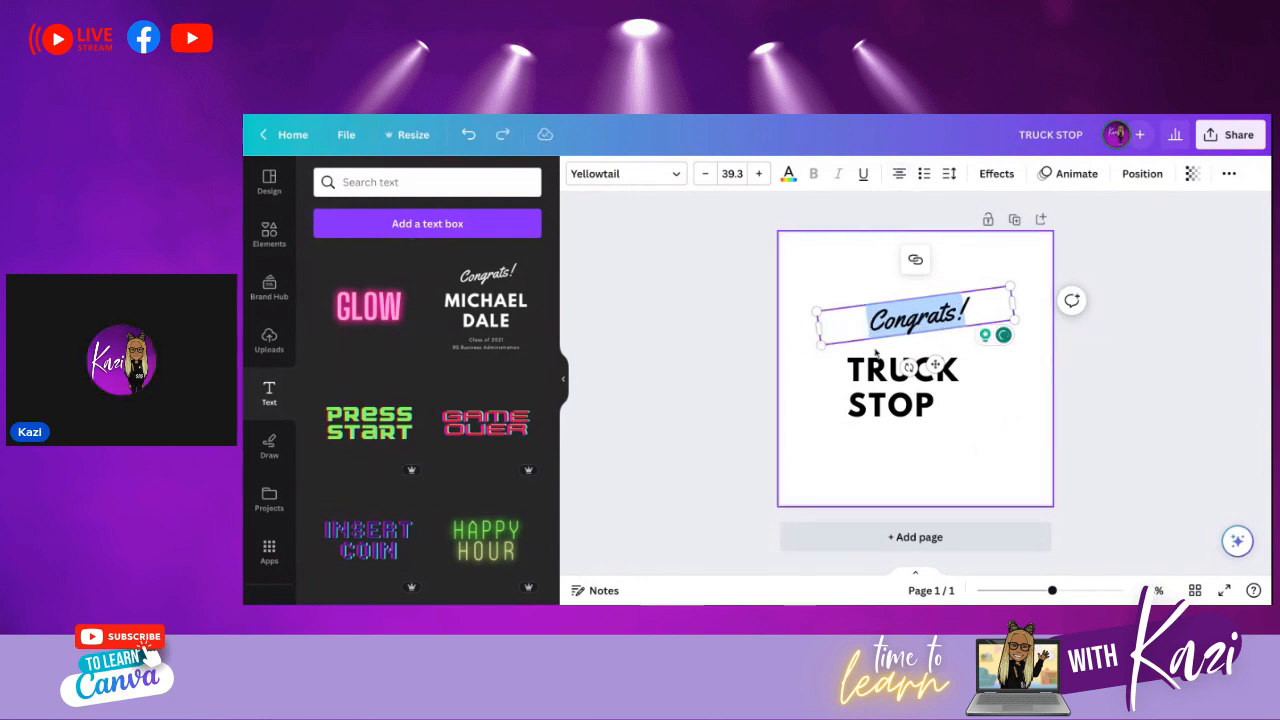
- Move the script "Congrats!" text down against the word TRUCK and change it to "Mike's"
click(846, 286)
drag(915, 318, 906, 341)
double_click(906, 341)
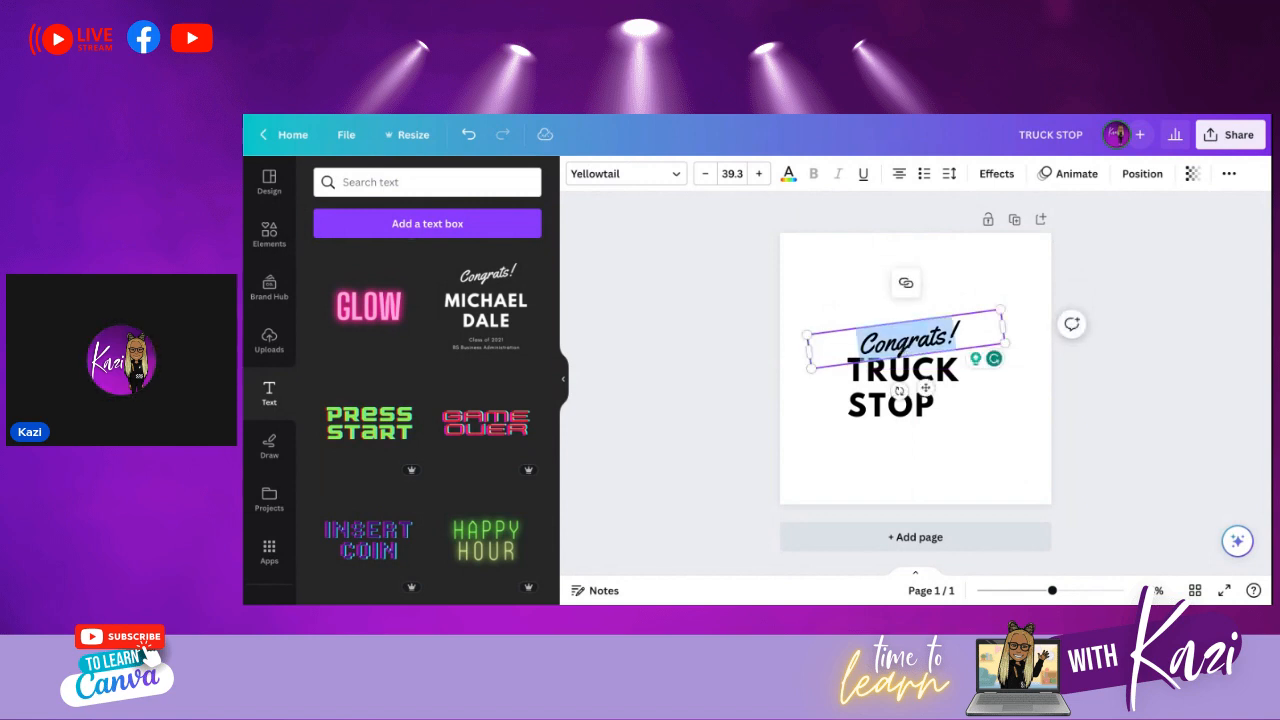
text(Mikes)
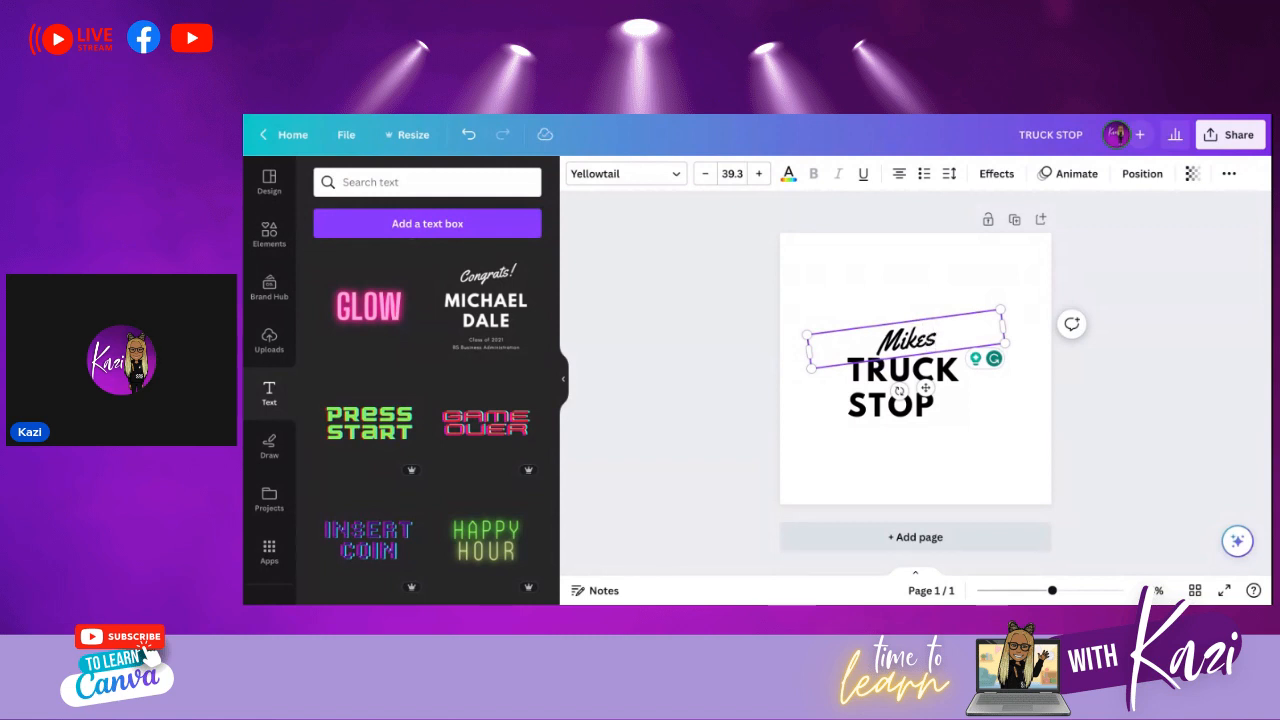
key(BackSpace)
text('s)
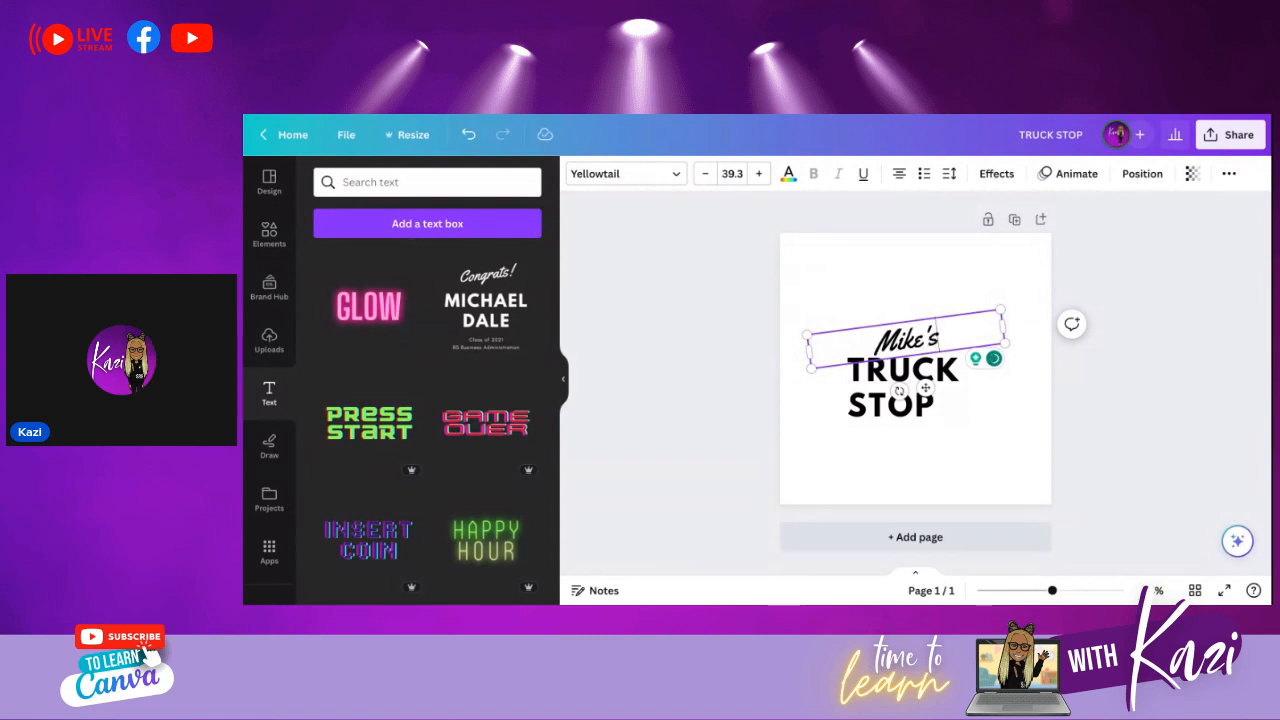
- Fit the "Mike's" text box closely around its word and enlarge the text to size 66.6, about as wide as TRUCK
mouse_move(1004, 326)
mouse_down()
mouse_move(903, 339)
mouse_move(988, 330)
mouse_up()
click(984, 328)
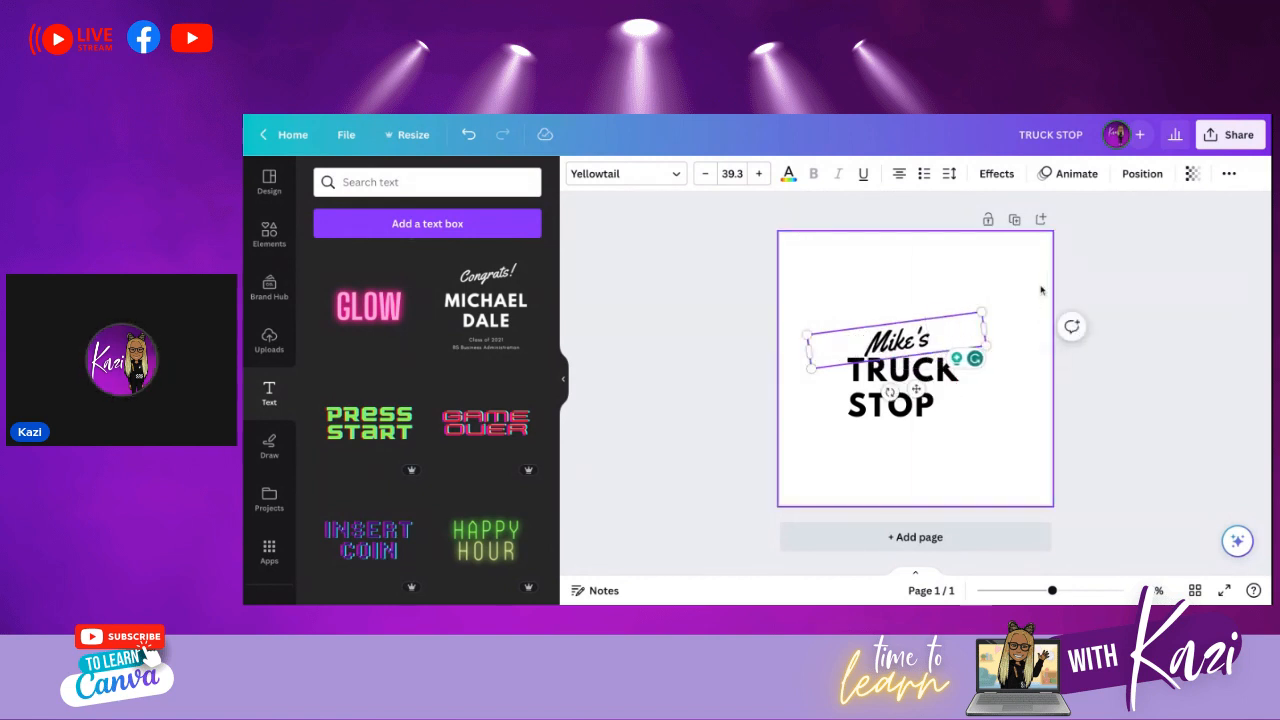
click(957, 338)
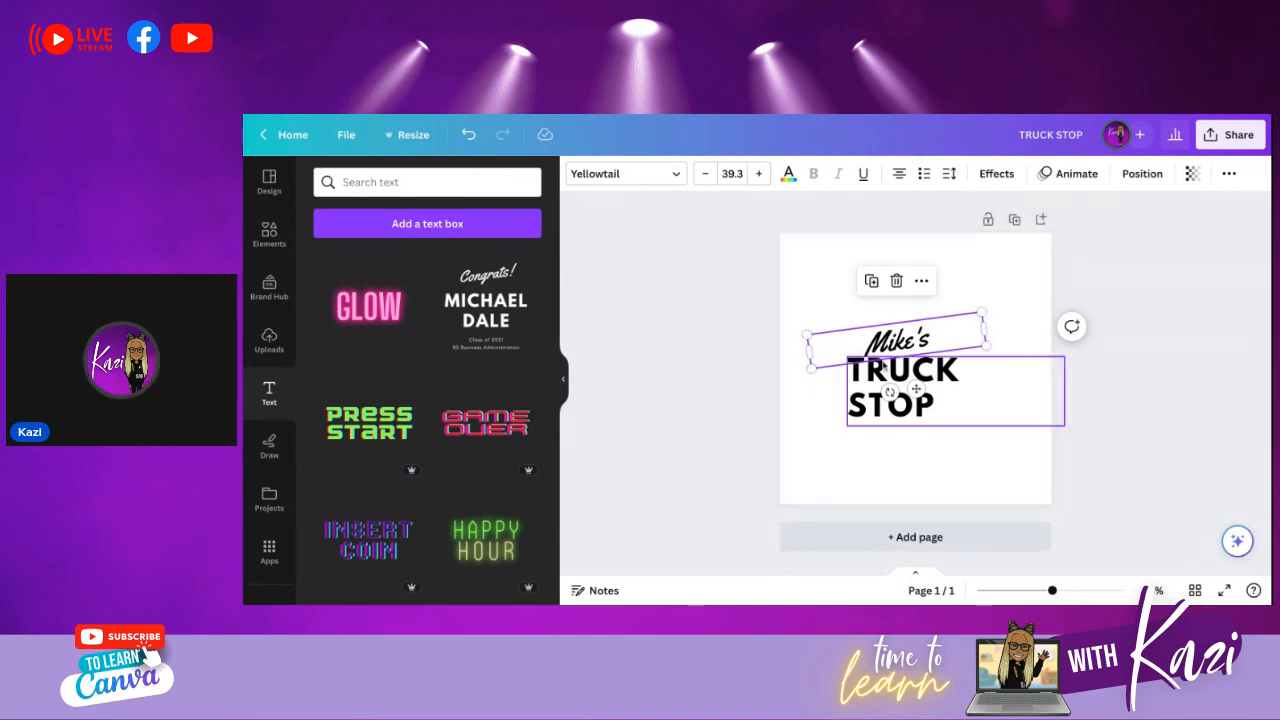
drag(980, 311, 916, 334)
drag(946, 324, 1002, 306)
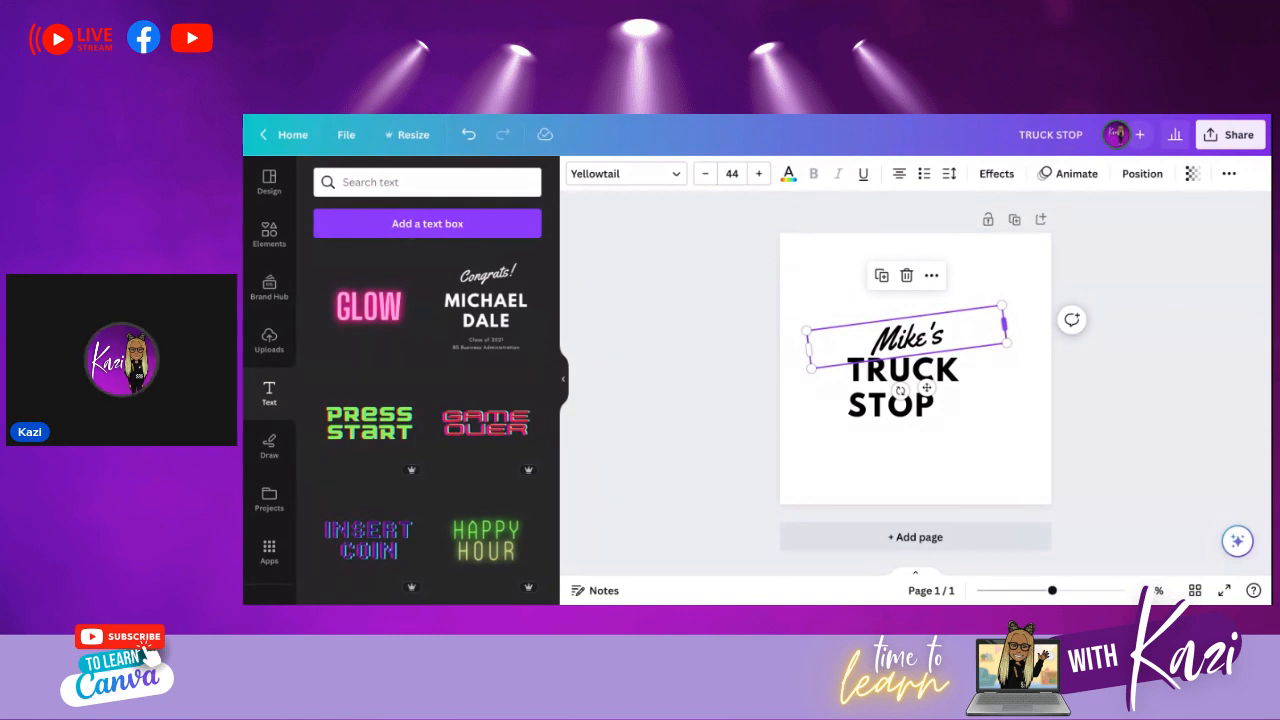
drag(1004, 325, 905, 337)
drag(850, 398, 876, 399)
drag(932, 361, 976, 348)
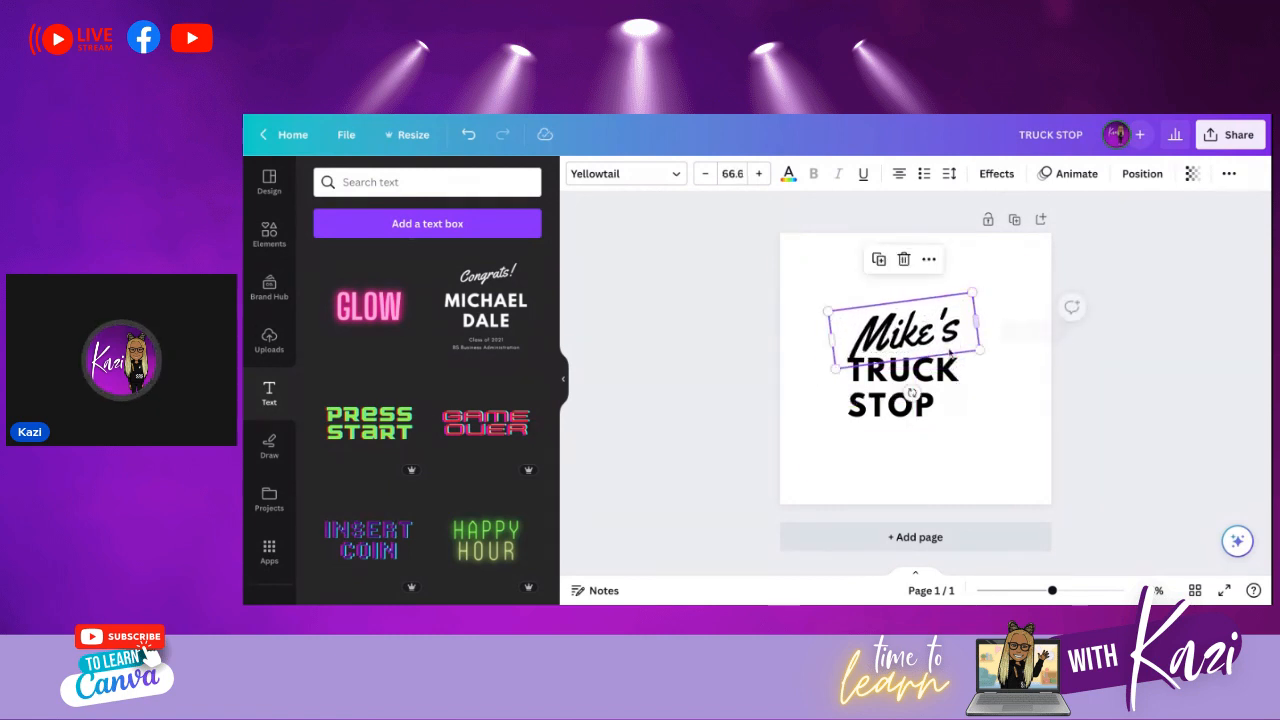
- Straighten "Mike's" to horizontal directly above TRUCK, and narrow the TRUCK STOP text box to fit its words
drag(909, 394, 912, 394)
drag(896, 333, 896, 337)
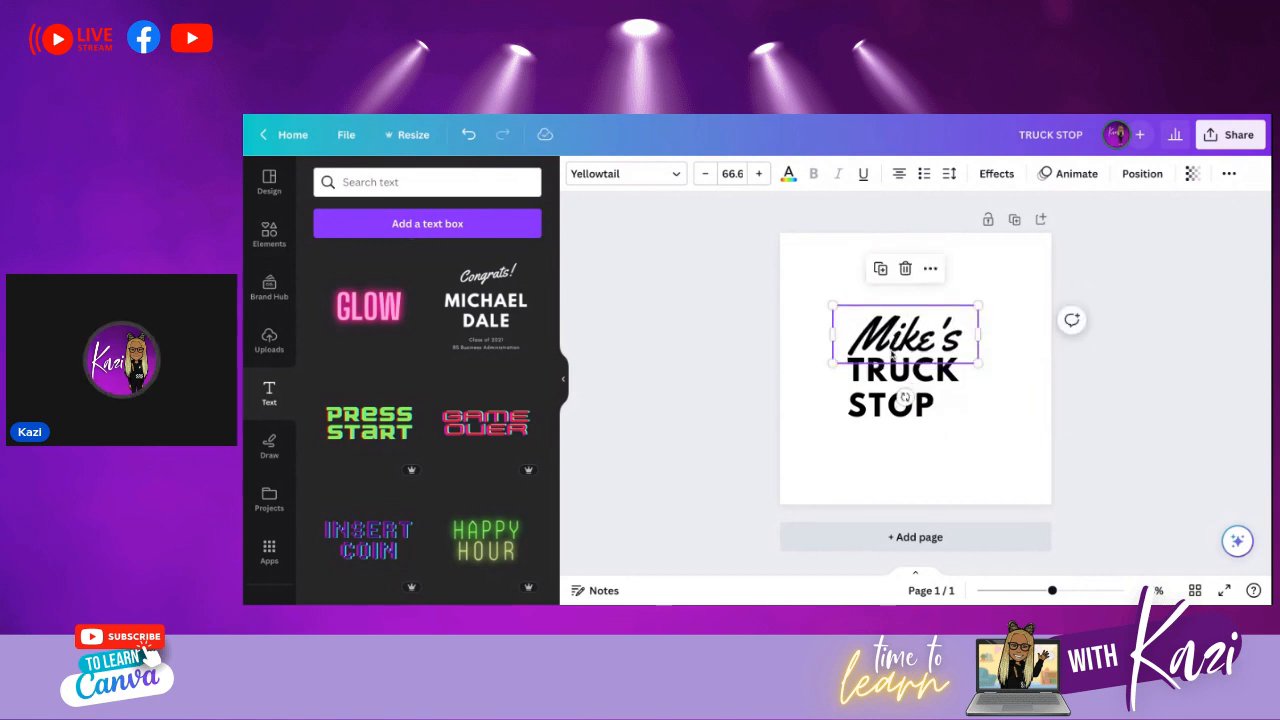
click(878, 395)
drag(1065, 392, 973, 392)
click(1006, 430)
- Select the "Mike's" and TRUCK STOP texts together and move them to the right half of the page
drag(986, 306, 880, 435)
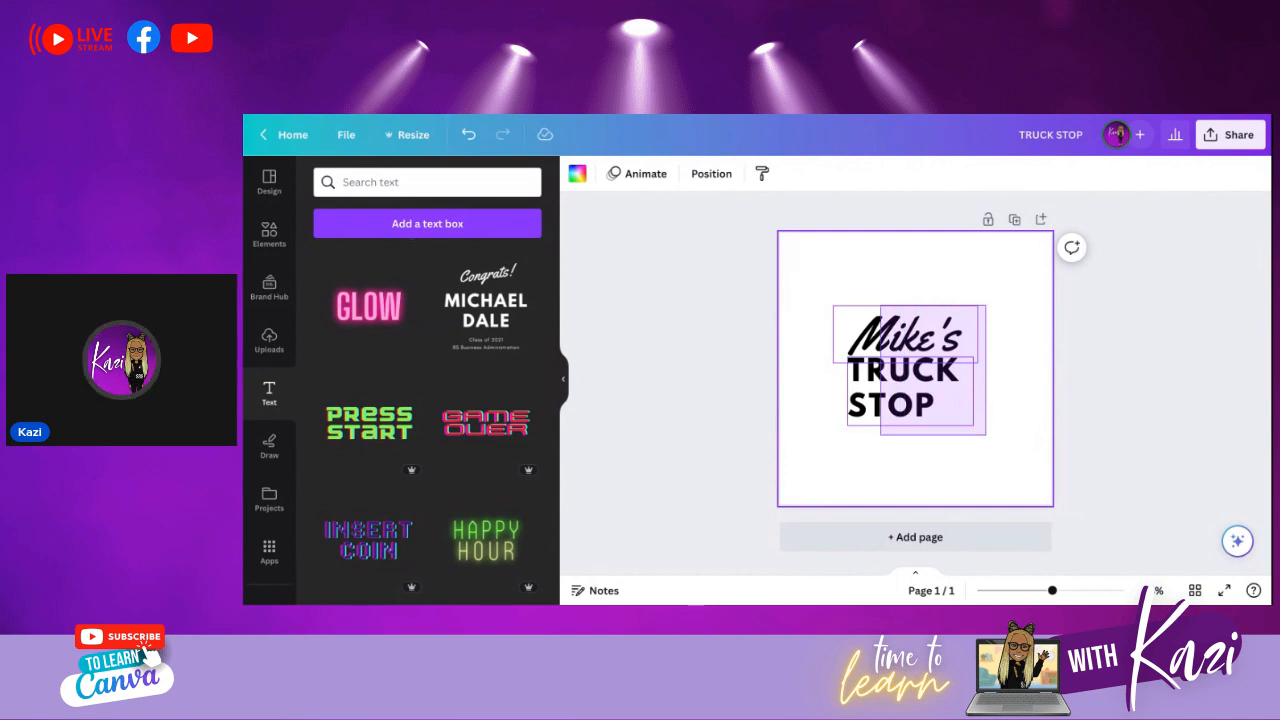
drag(880, 435, 878, 438)
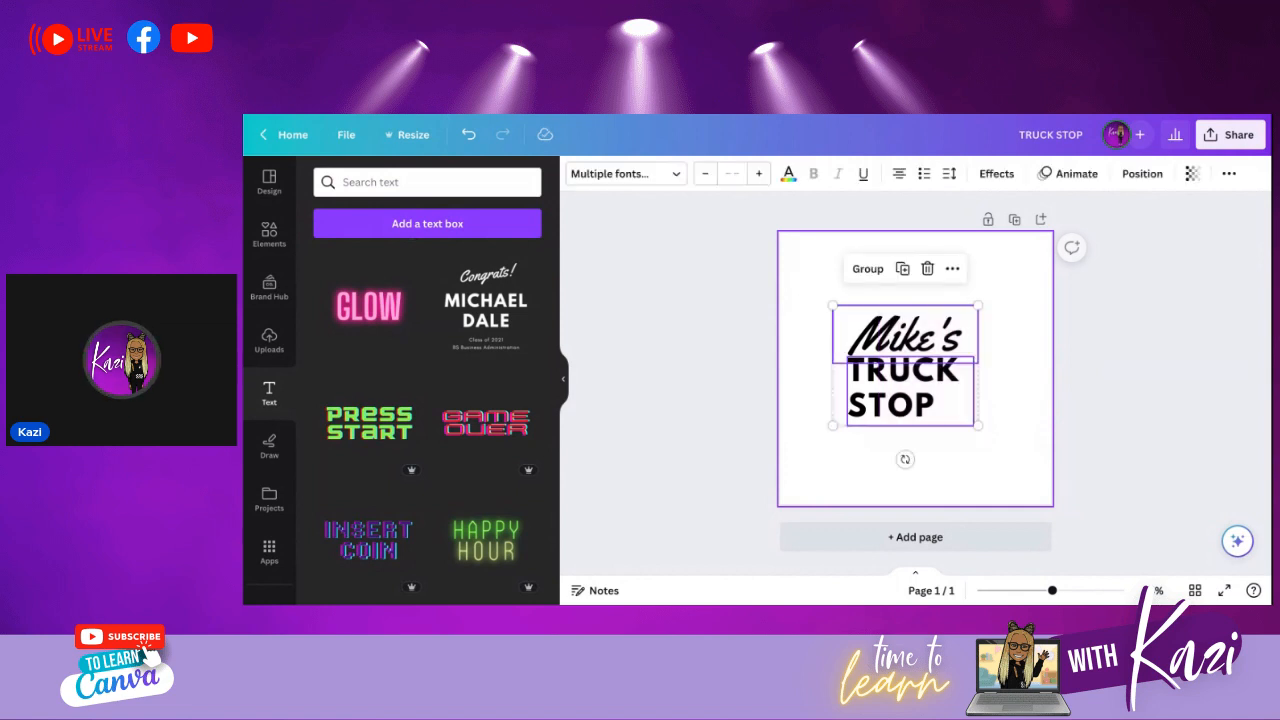
drag(895, 373, 949, 376)
click(816, 420)
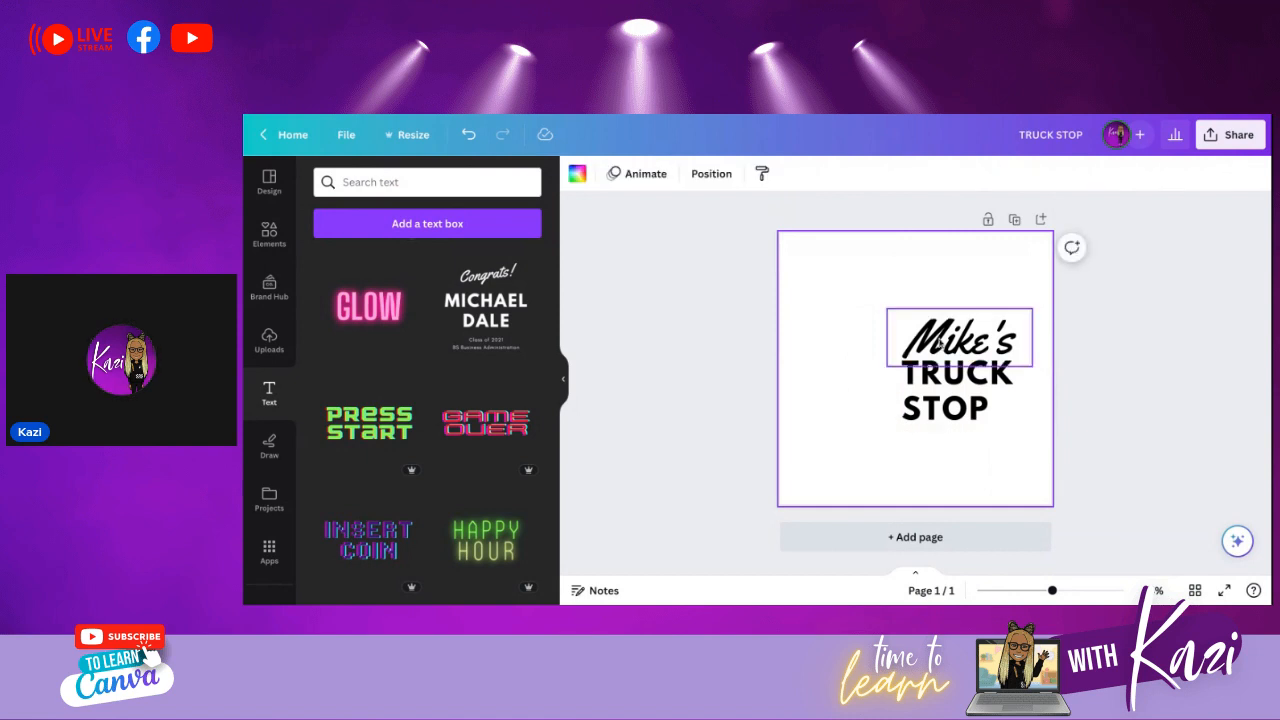
- Colour the "Mike's" text bright red #ff3131
click(957, 331)
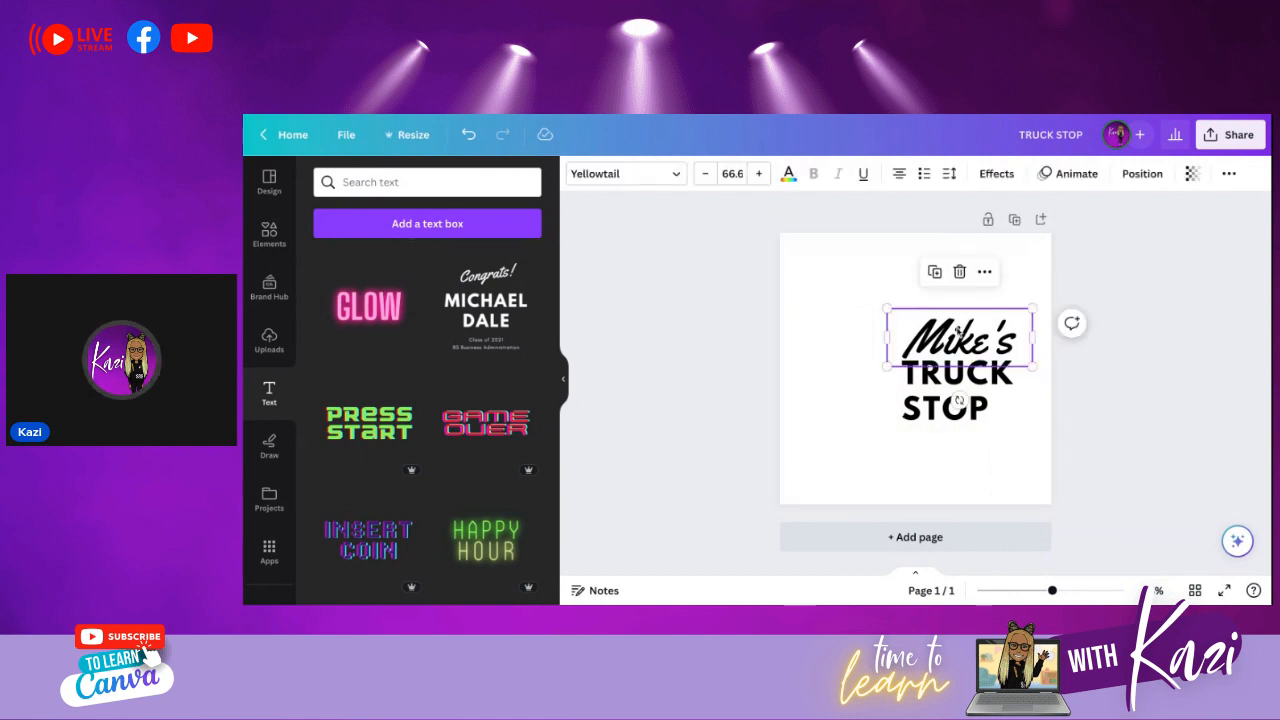
click(835, 317)
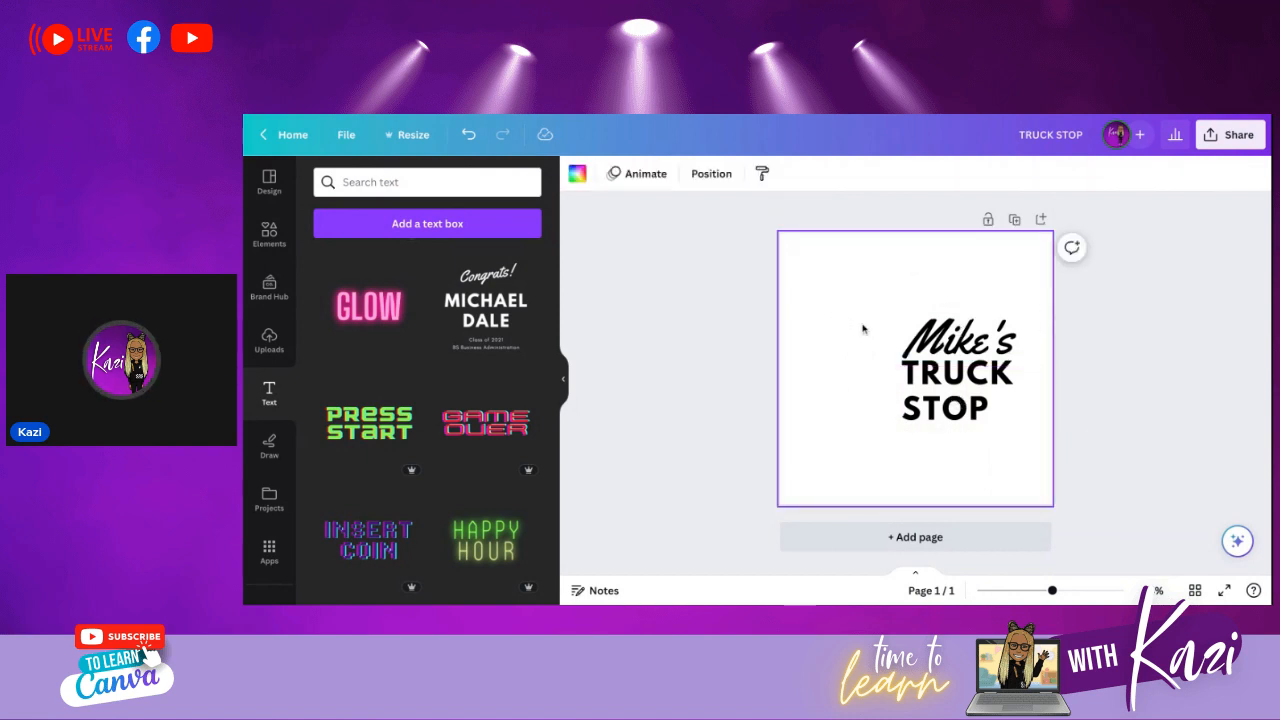
click(948, 342)
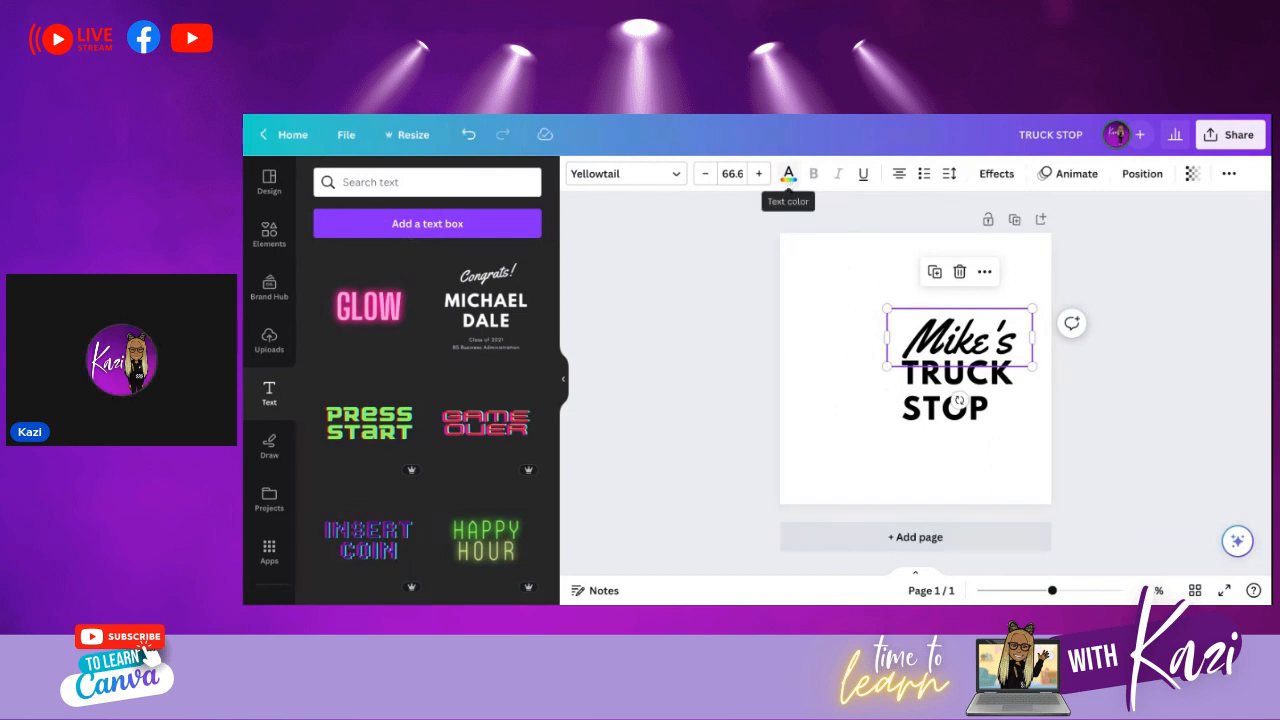
click(788, 174)
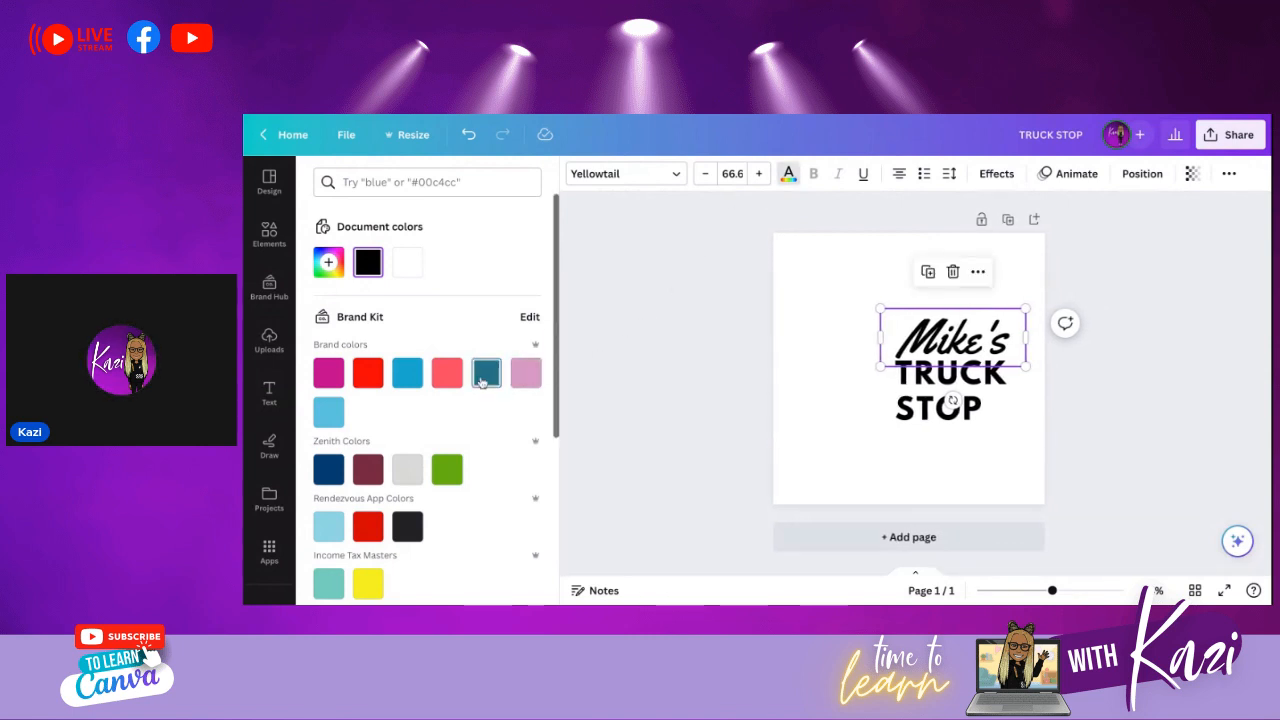
scroll(348, 390, down, 1)
scroll(348, 390, down, 5)
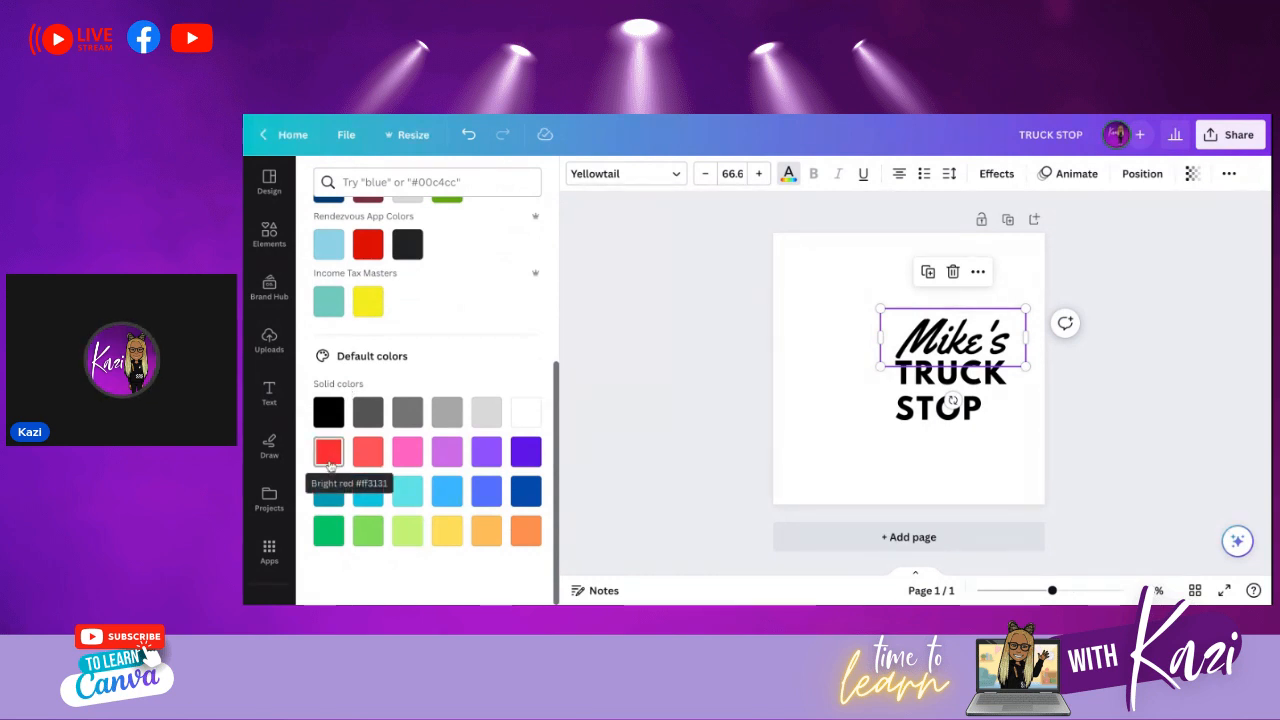
click(330, 462)
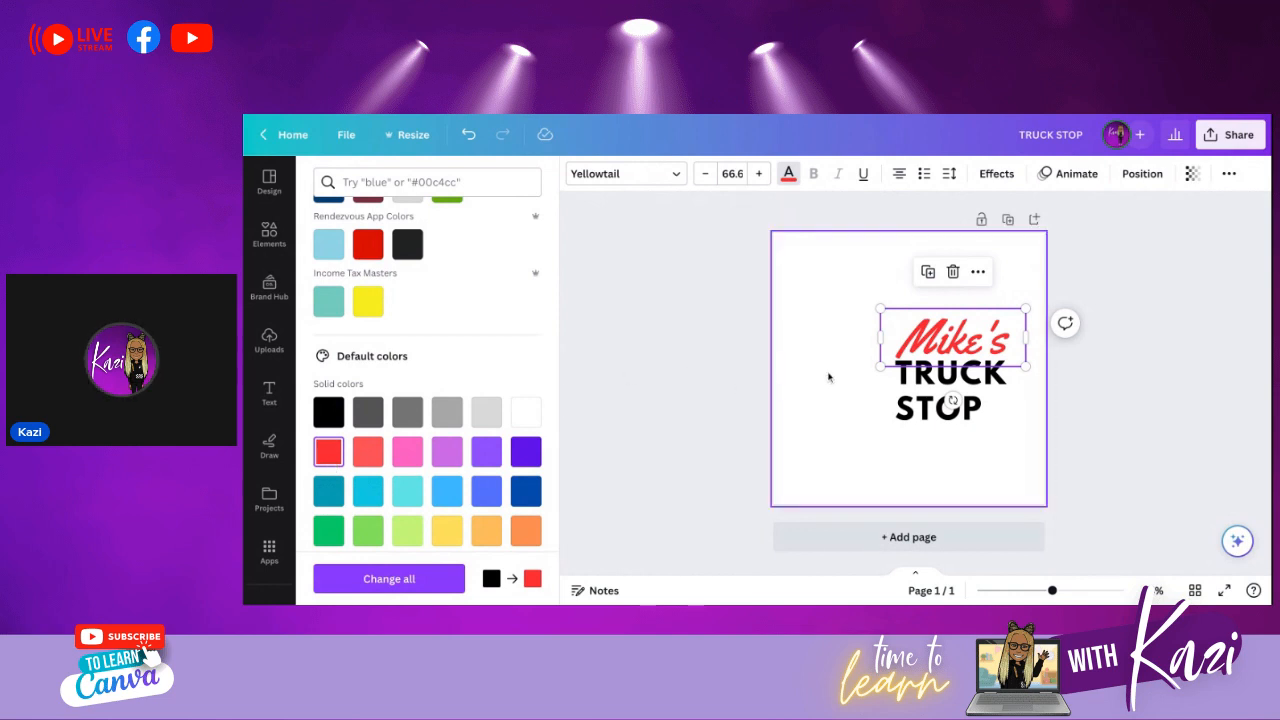
click(828, 377)
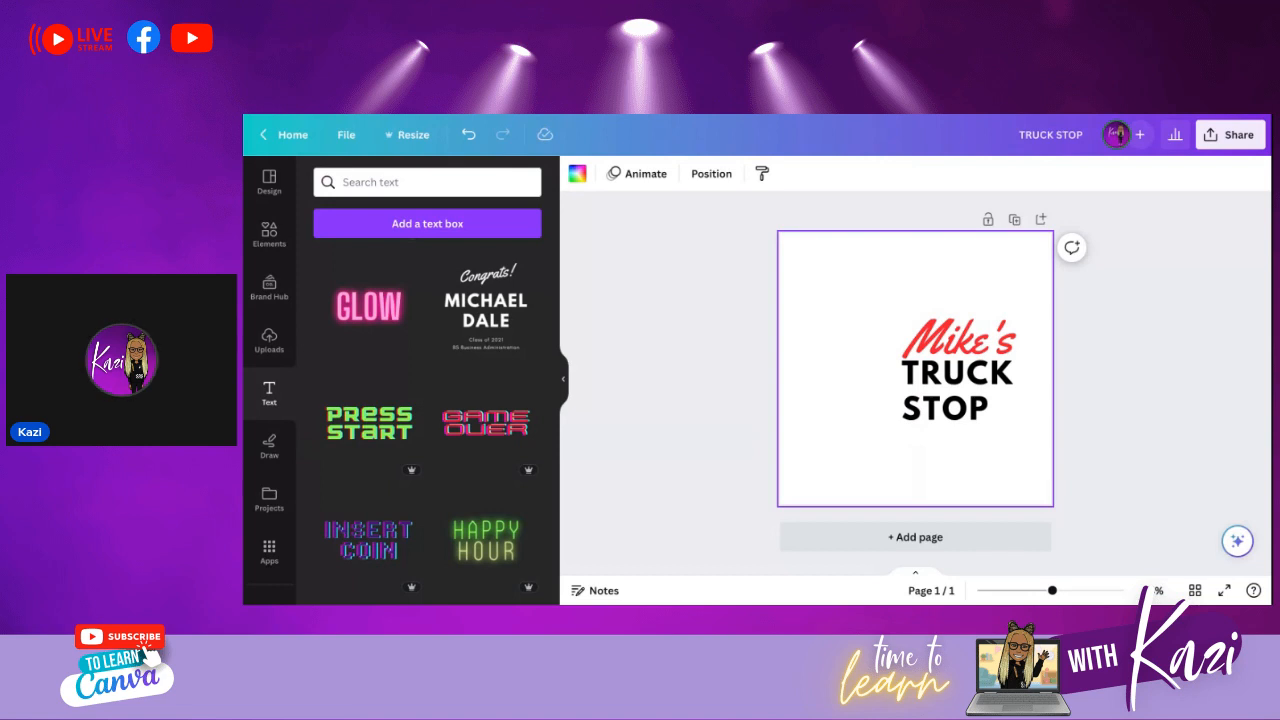
- Tighten the line spacing of the TRUCK STOP text to below 1.25
click(978, 398)
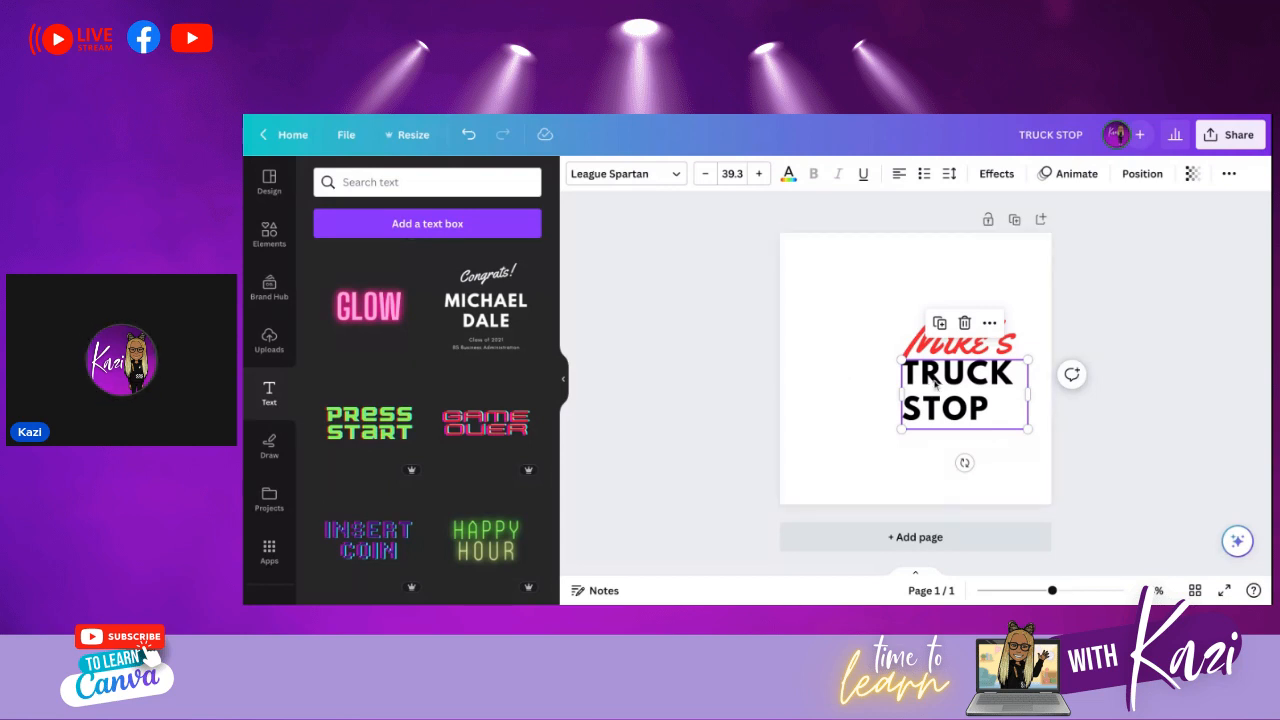
click(949, 174)
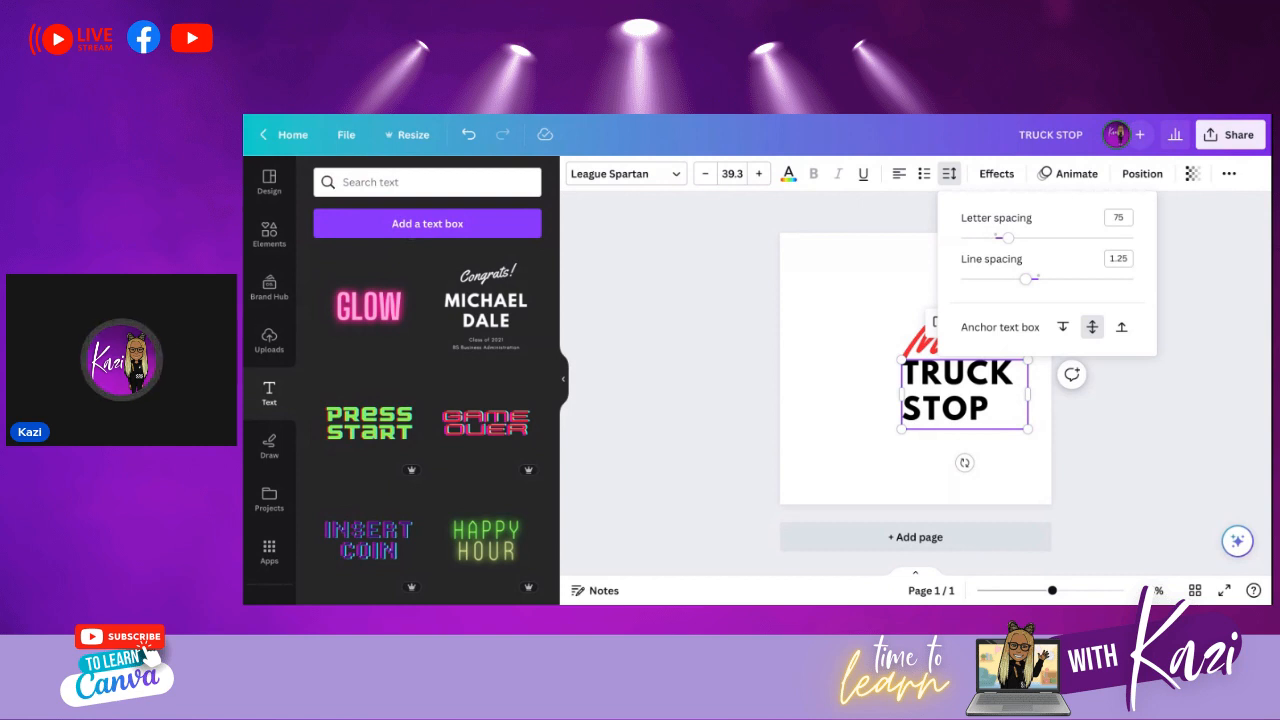
drag(1025, 279, 1003, 279)
click(823, 417)
- Reposition TRUCK STOP with fine nudges so it sits just below "Mike's" without touching, its left edge in line with the script
click(926, 408)
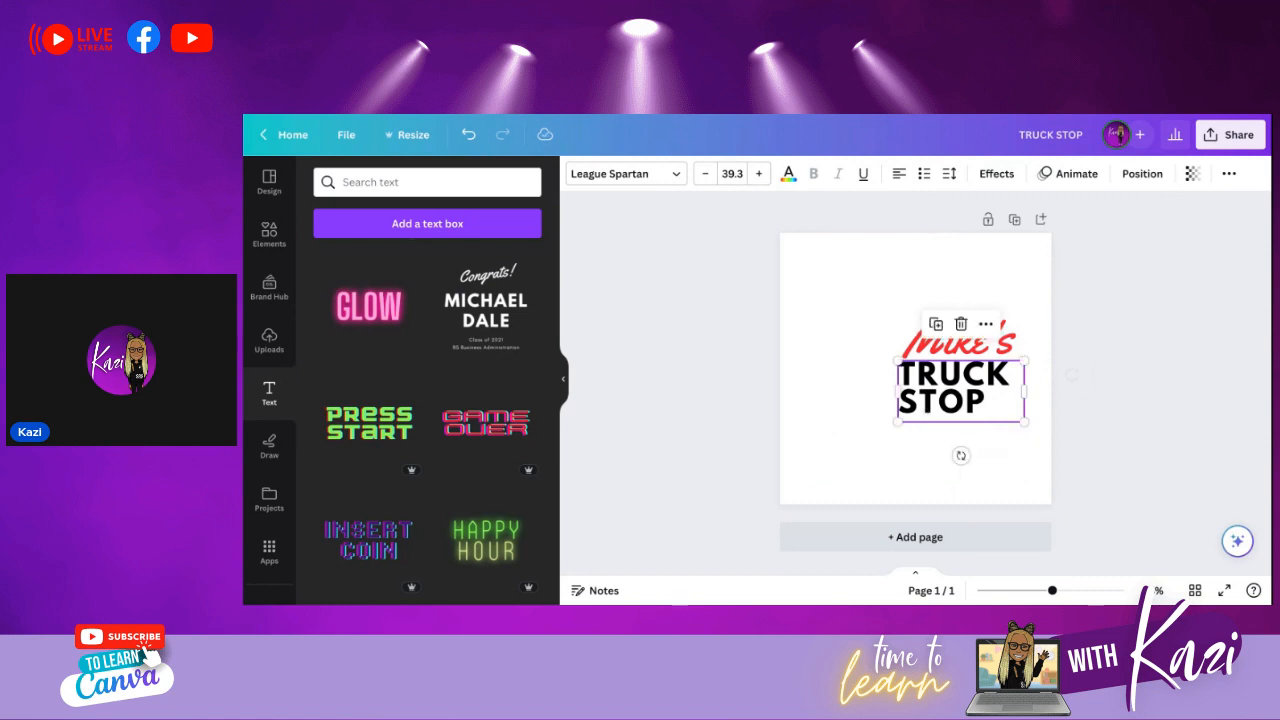
click(843, 414)
drag(926, 387, 925, 391)
key(Right)
key(Right)
key(Right)
key(Right)
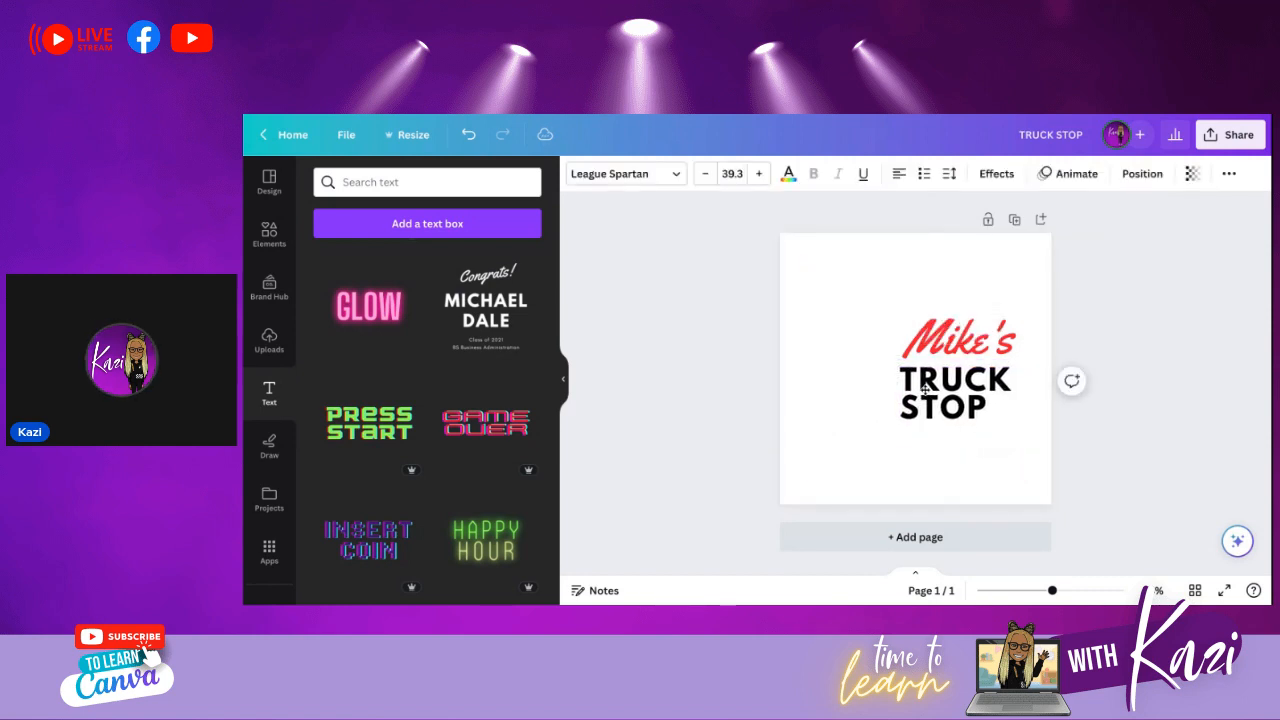
key(Up)
key(Up)
key(Up)
key(Up)
key(Up)
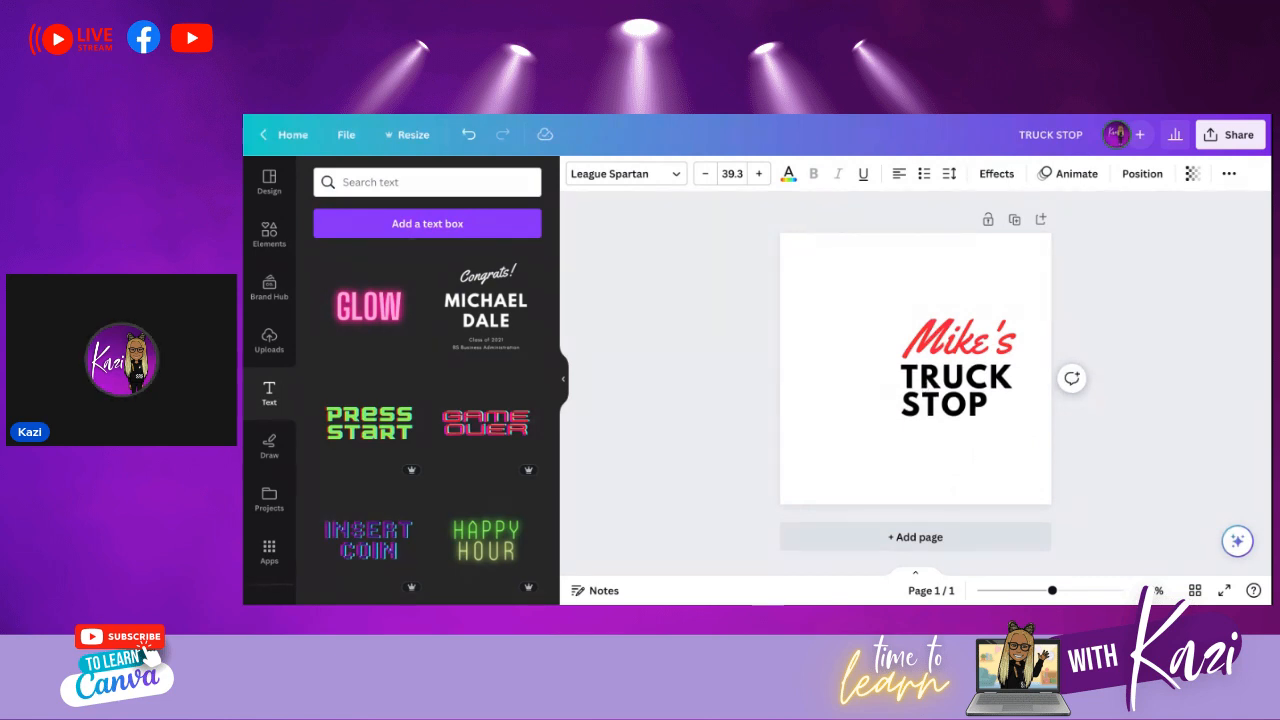
- Colour only the word TRUCK dark blue #003b71 from the Zenith brand colours
double_click(956, 378)
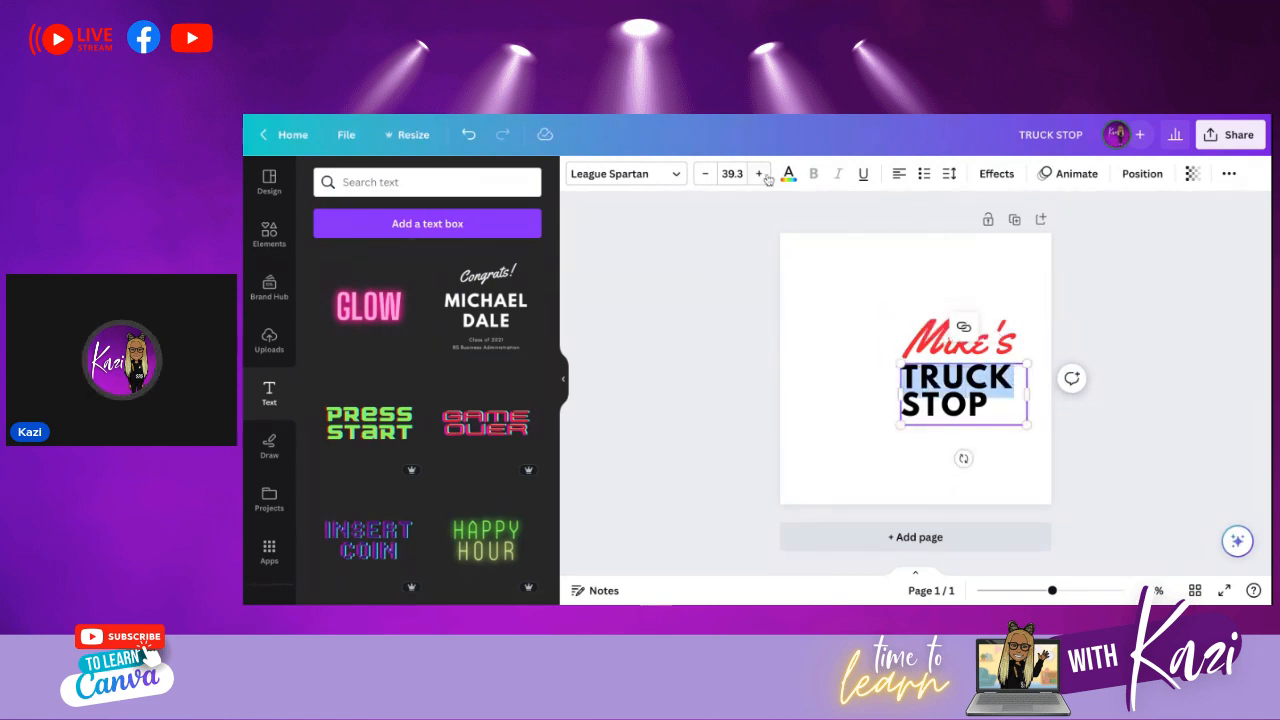
click(788, 174)
click(328, 469)
click(818, 343)
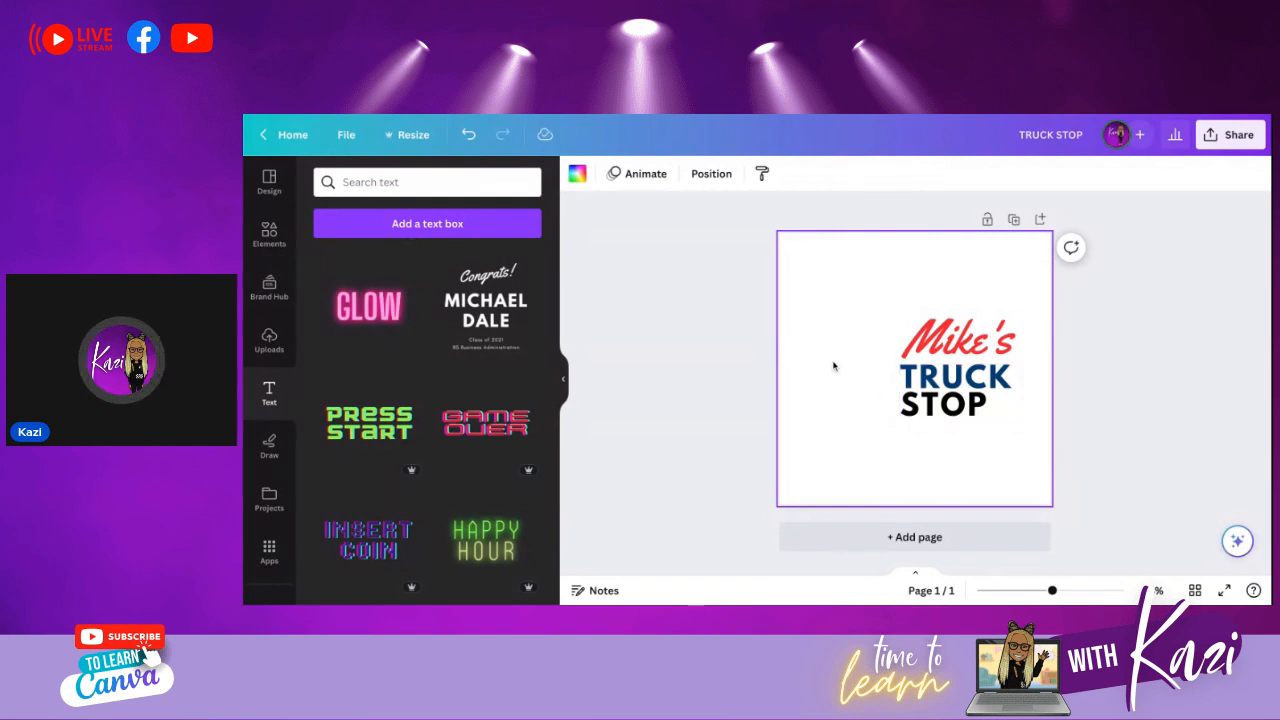
- Shift "Mike's" and TRUCK STOP together slightly further right, leaving the left half of the page free
click(1056, 591)
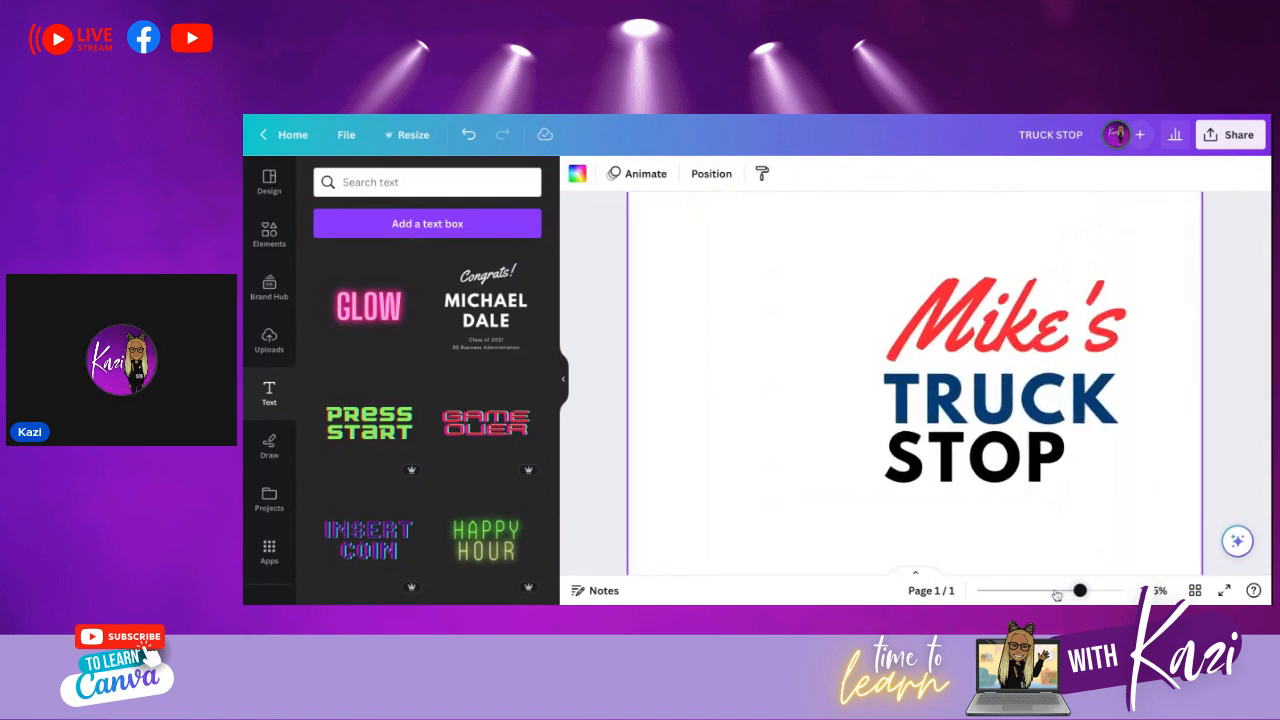
drag(923, 224, 985, 460)
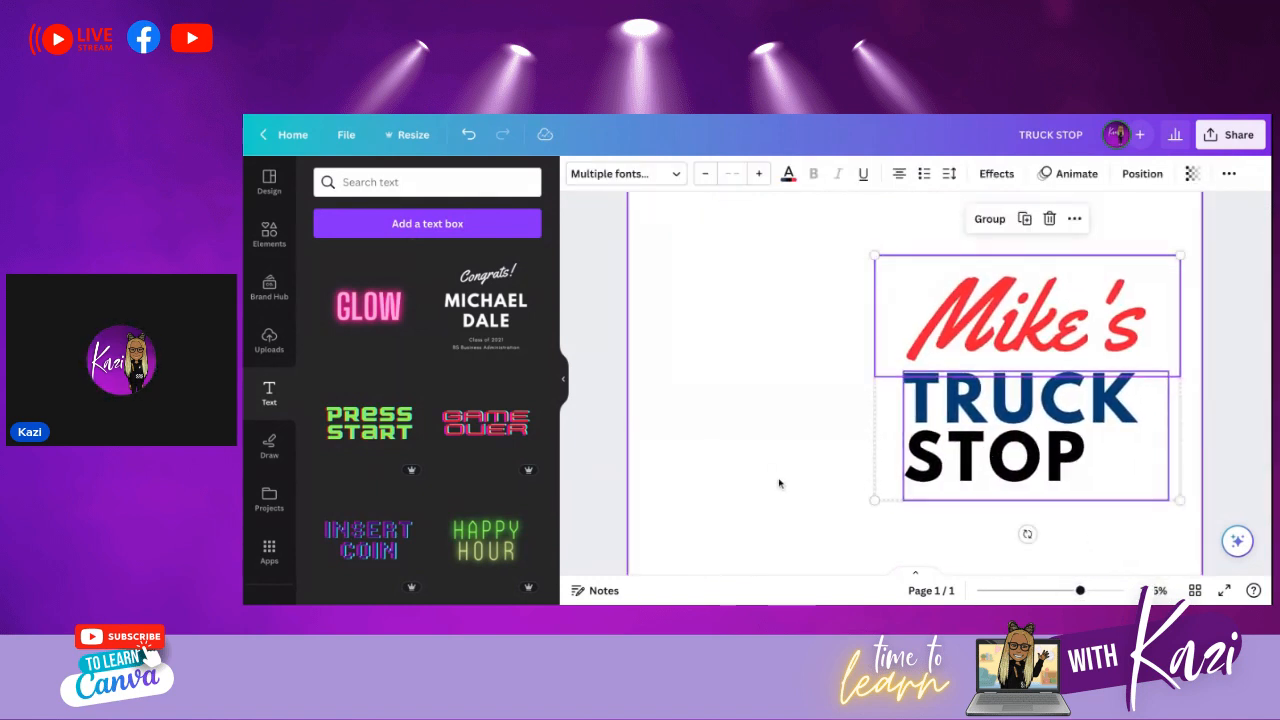
click(708, 493)
scroll(706, 493, right, 1)
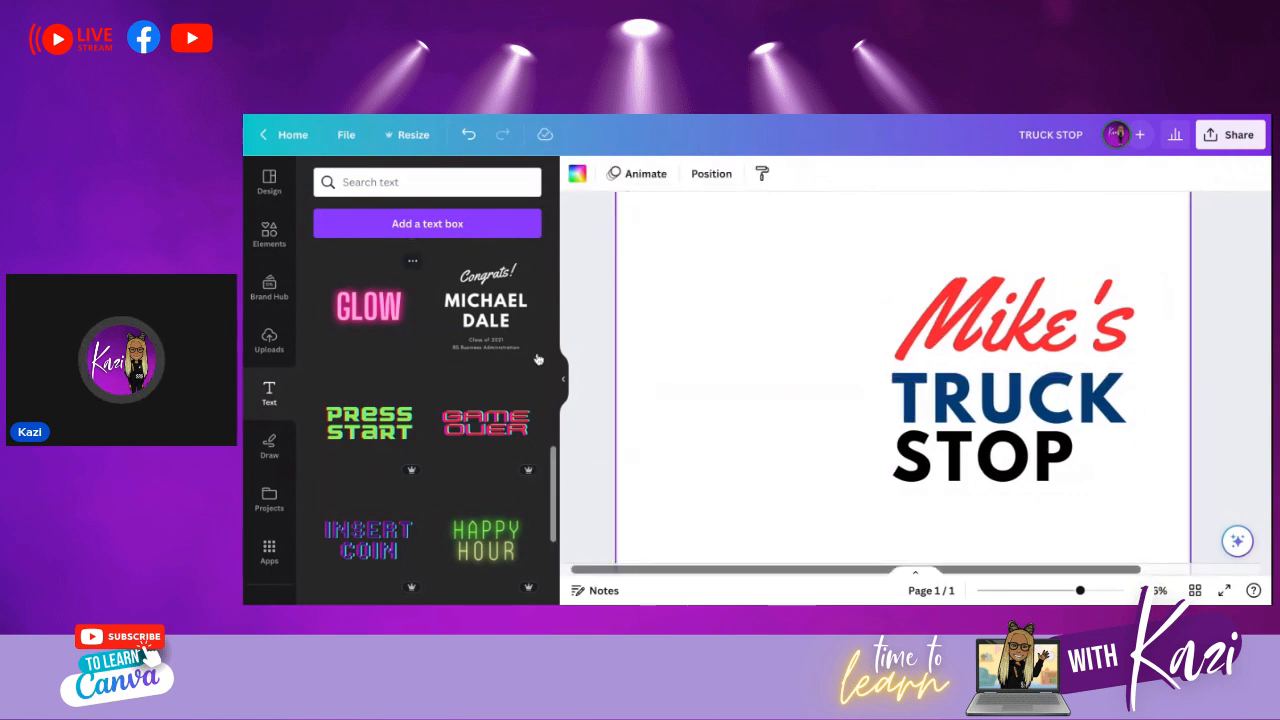
click(585, 387)
scroll(584, 387, left, 1)
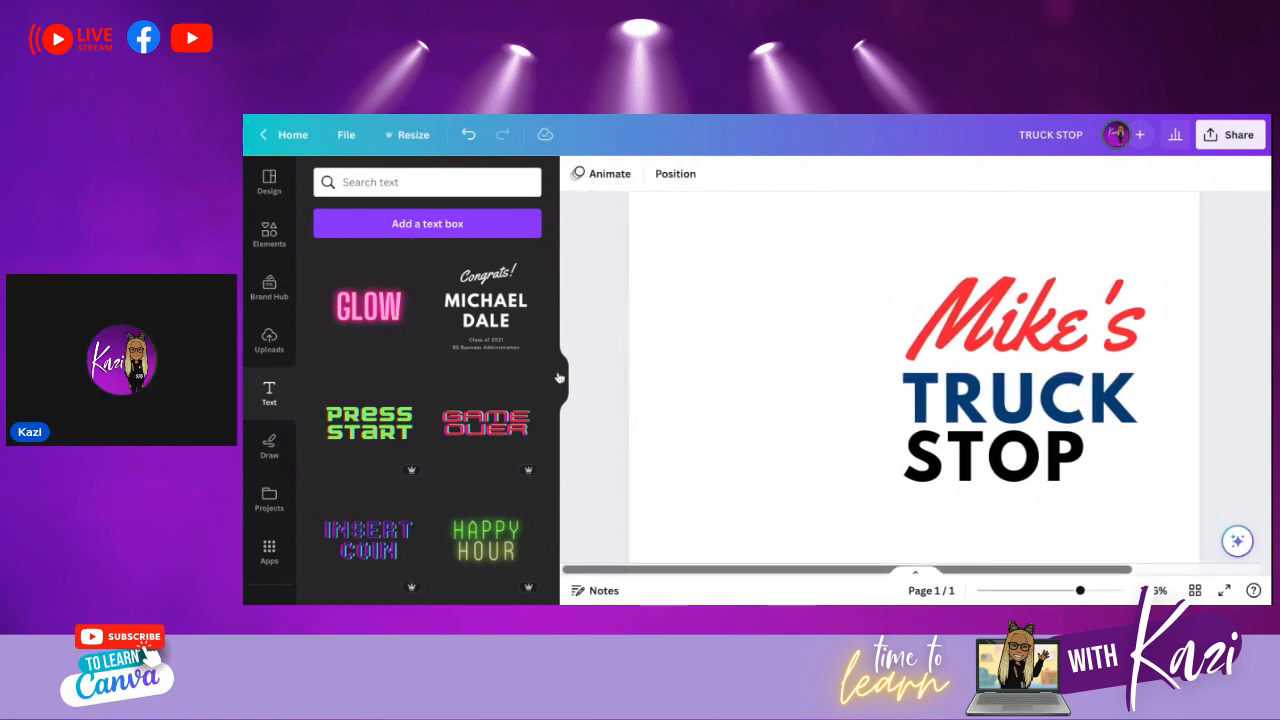
- Add a circle from the lines and shapes elements to the page
click(269, 238)
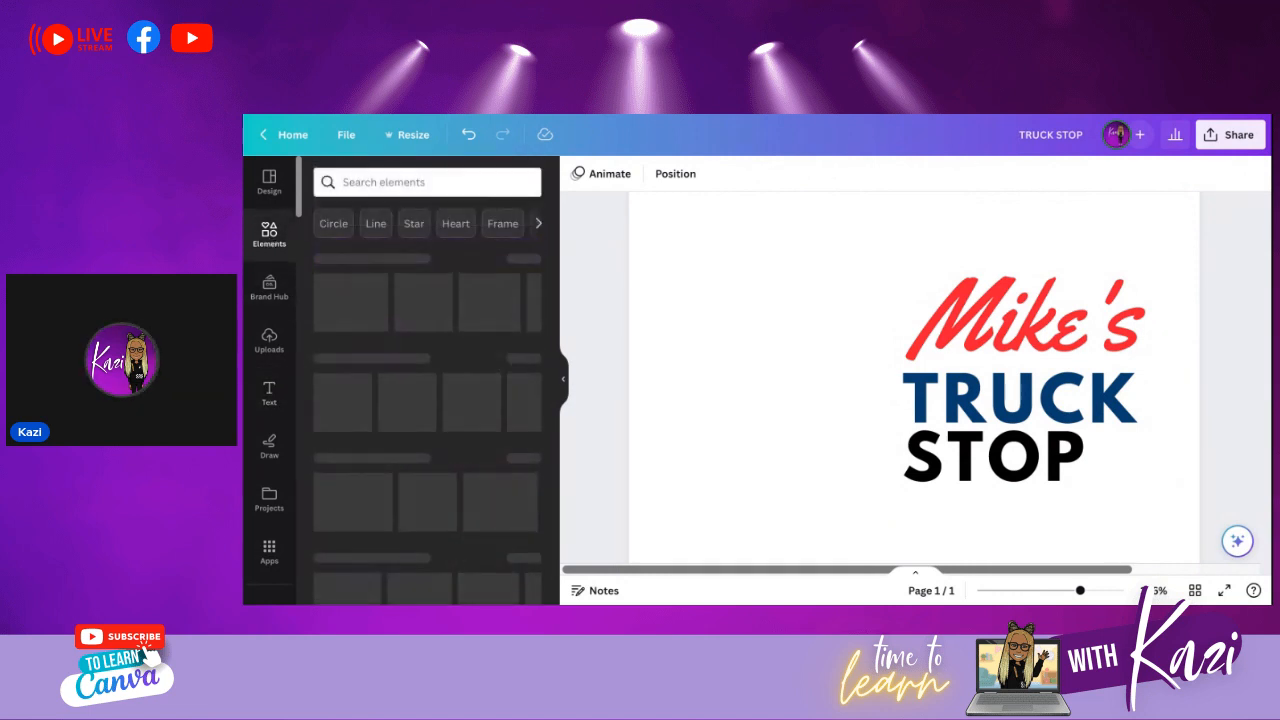
scroll(404, 342, down, 2)
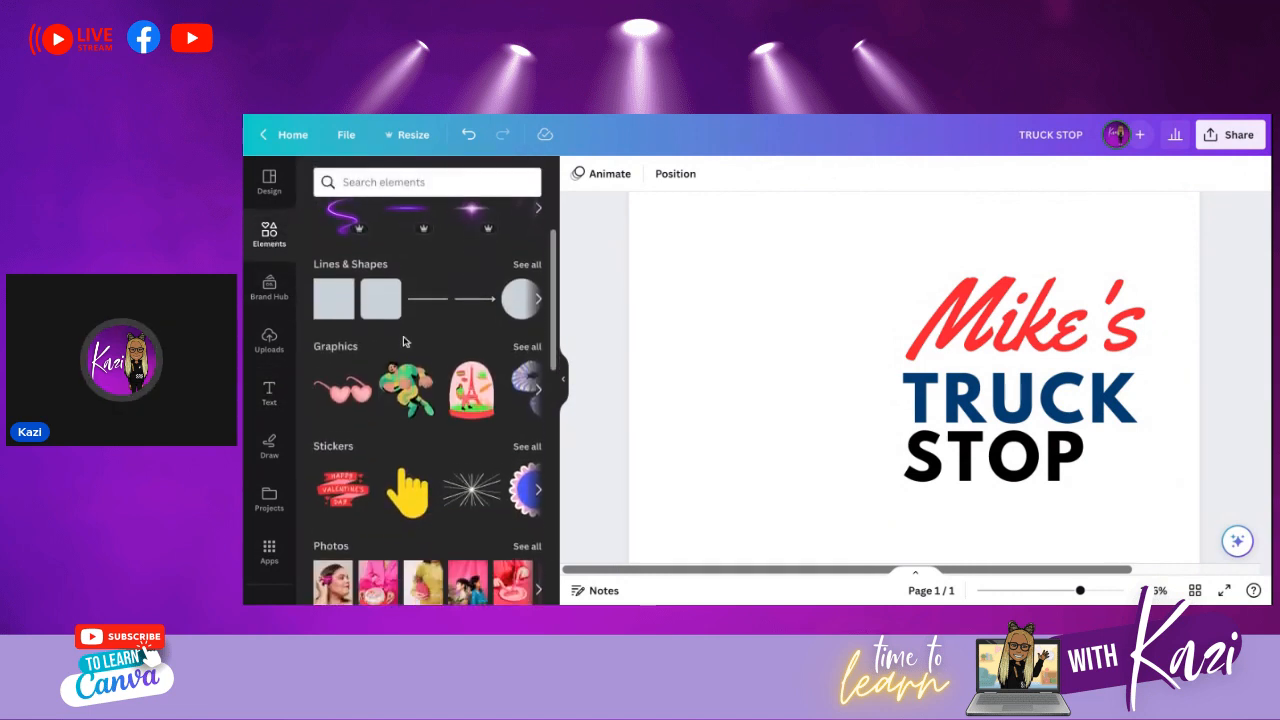
scroll(404, 342, up, 1)
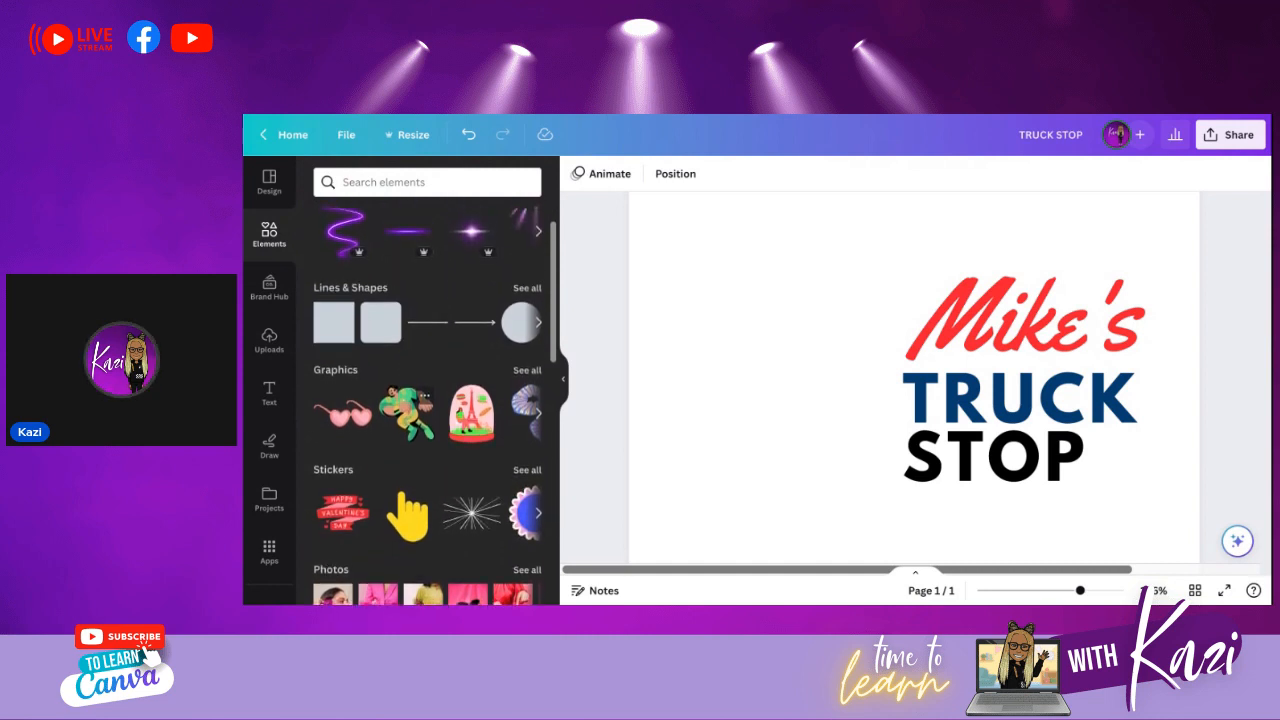
scroll(366, 298, down, 1)
scroll(366, 298, down, 6)
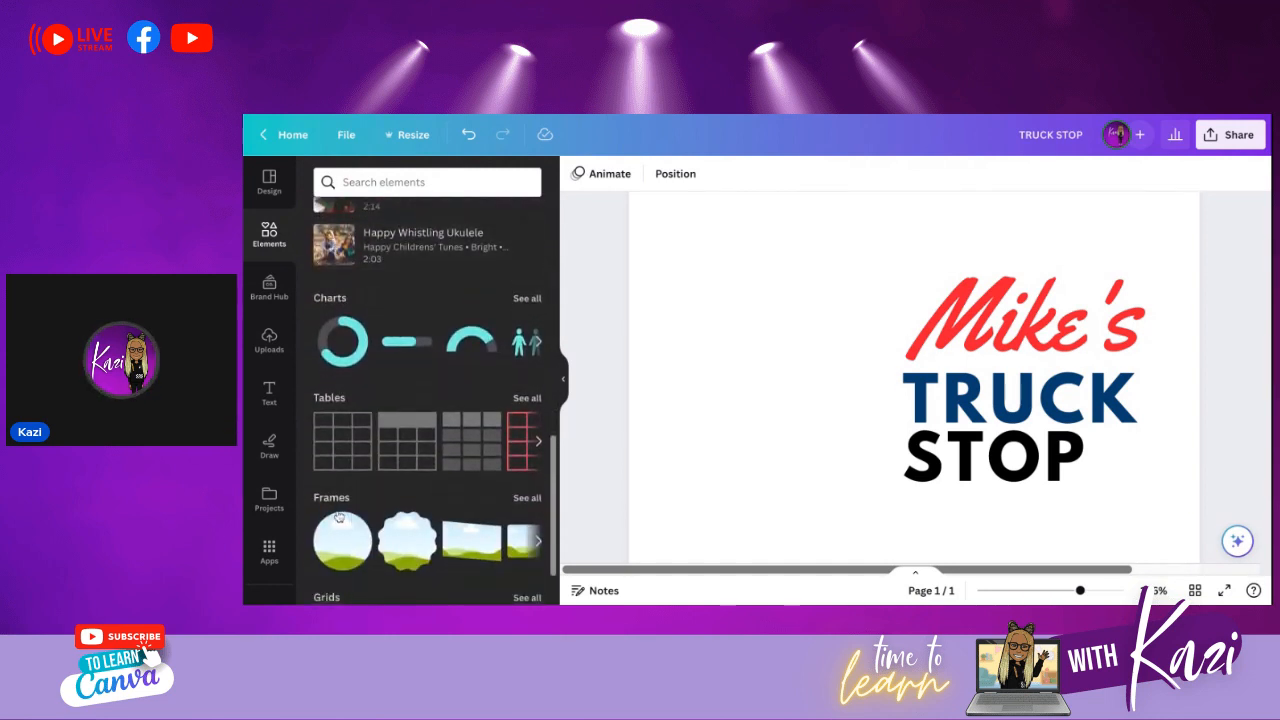
scroll(338, 516, up, 7)
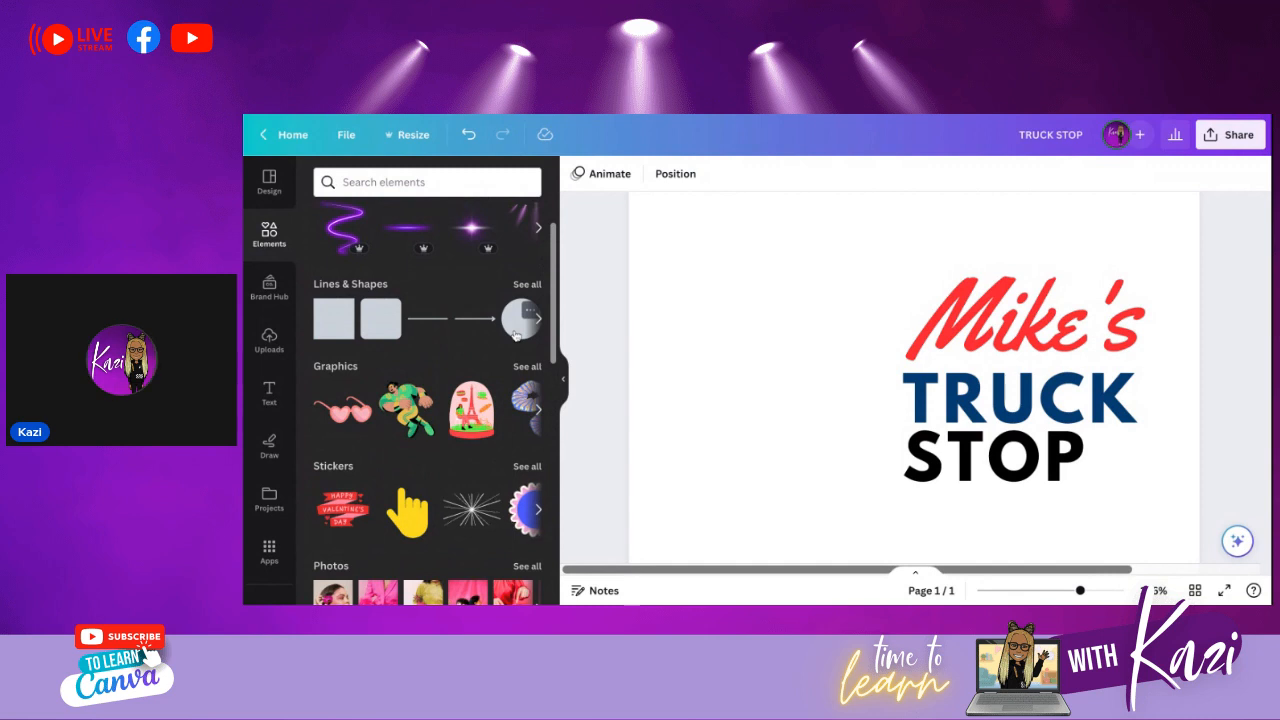
click(516, 335)
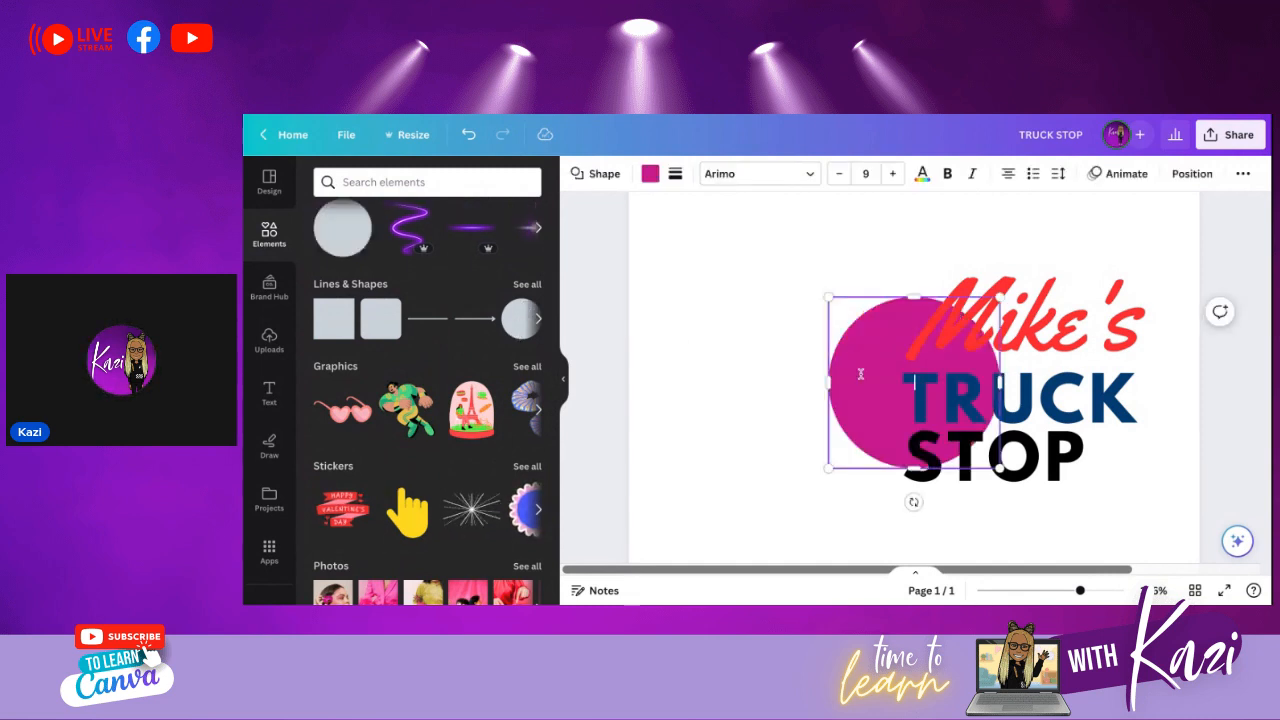
- Enlarge the circle to about 179 × 179 px and move it beside the text, into the empty left half of the page
mouse_move(829, 296)
mouse_down()
mouse_move(820, 290)
mouse_move(834, 304)
mouse_up()
drag(809, 466, 810, 467)
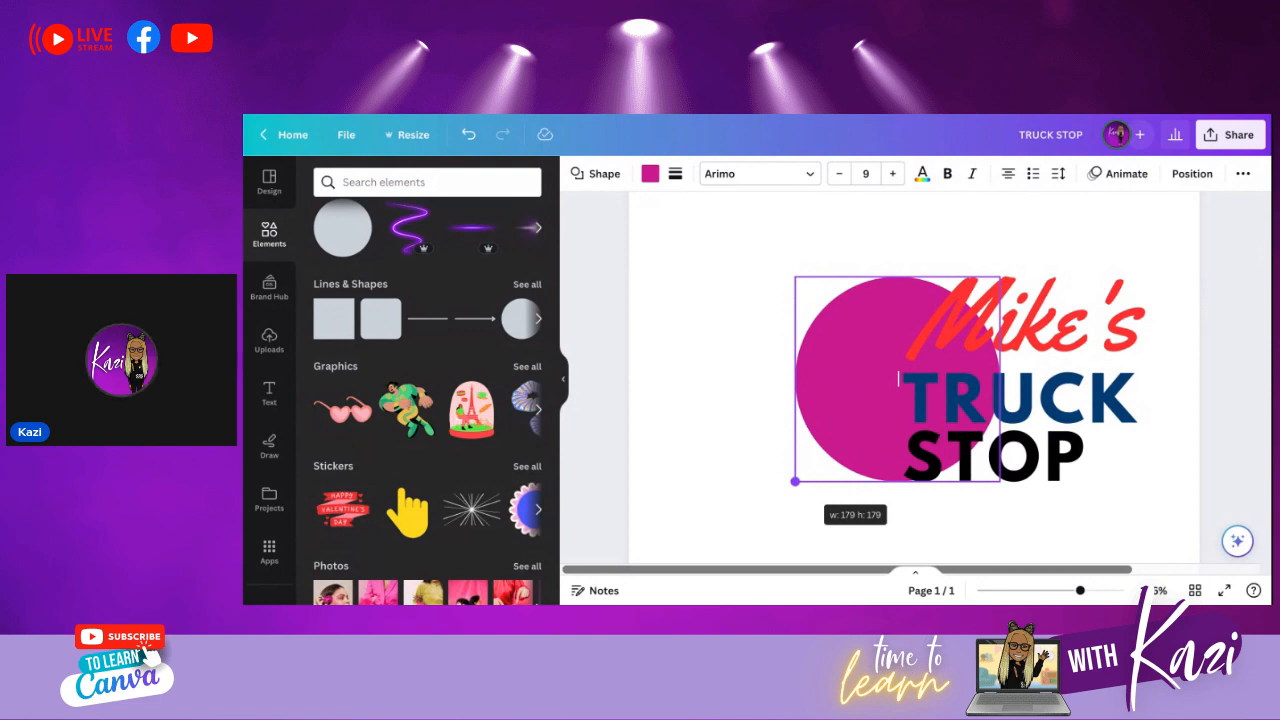
click(808, 457)
drag(867, 425, 755, 428)
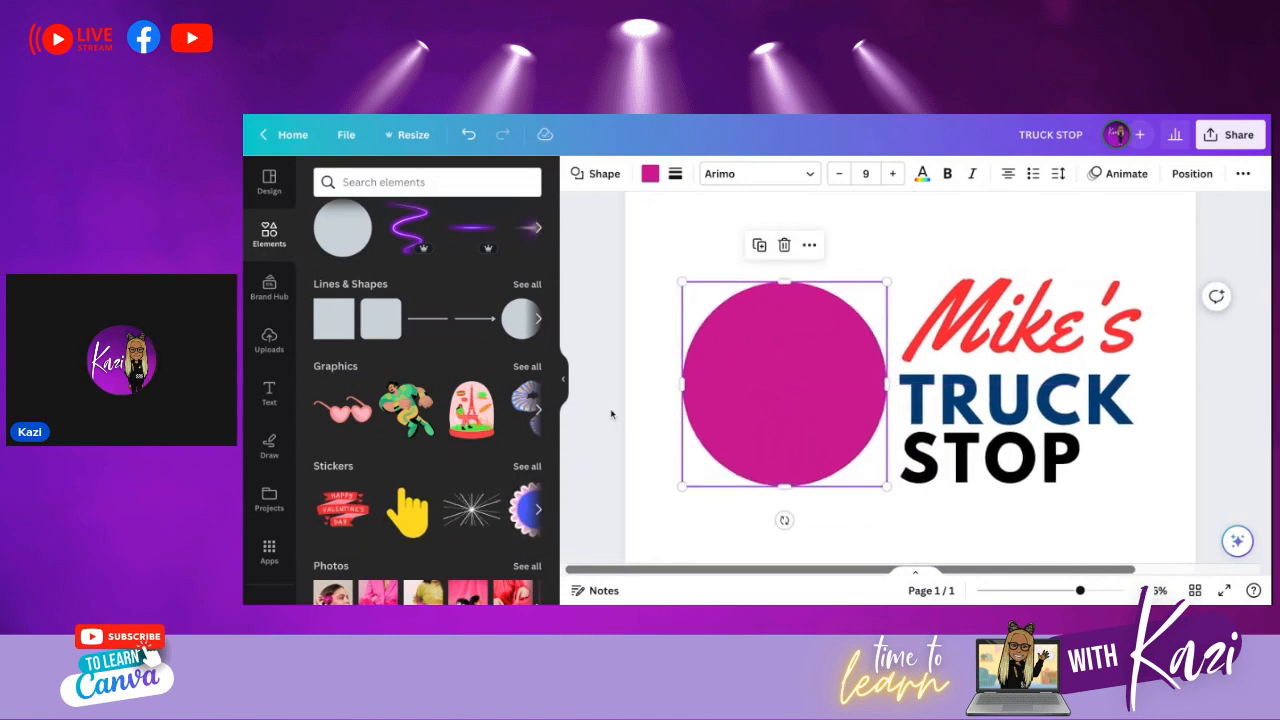
click(611, 414)
- Recolour the circle dark blue #003b71 to match the word TRUCK
click(757, 383)
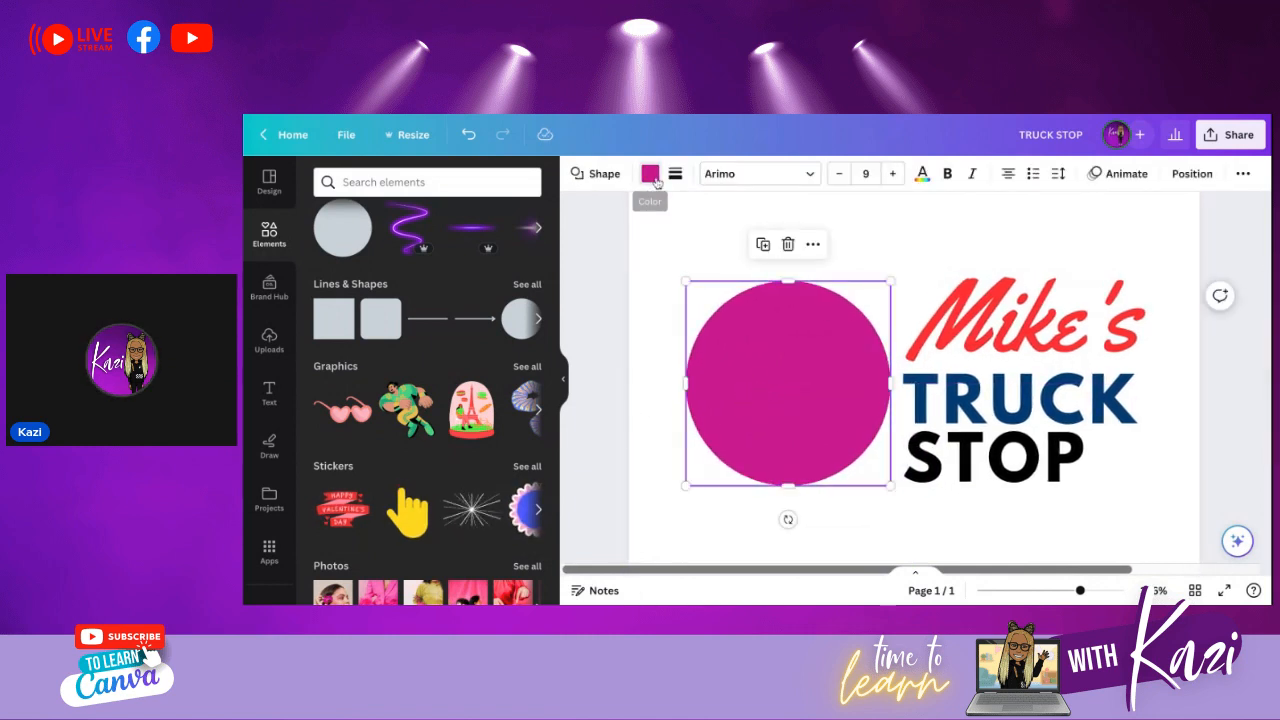
click(651, 174)
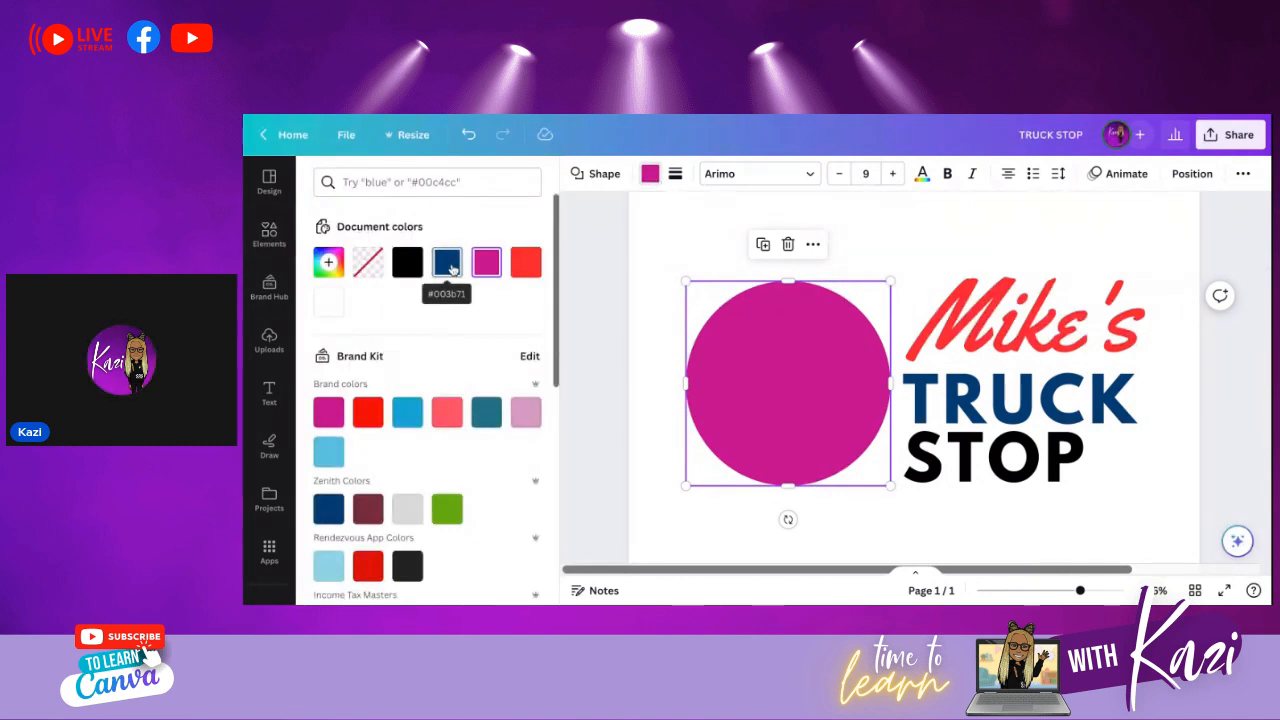
click(451, 268)
click(631, 451)
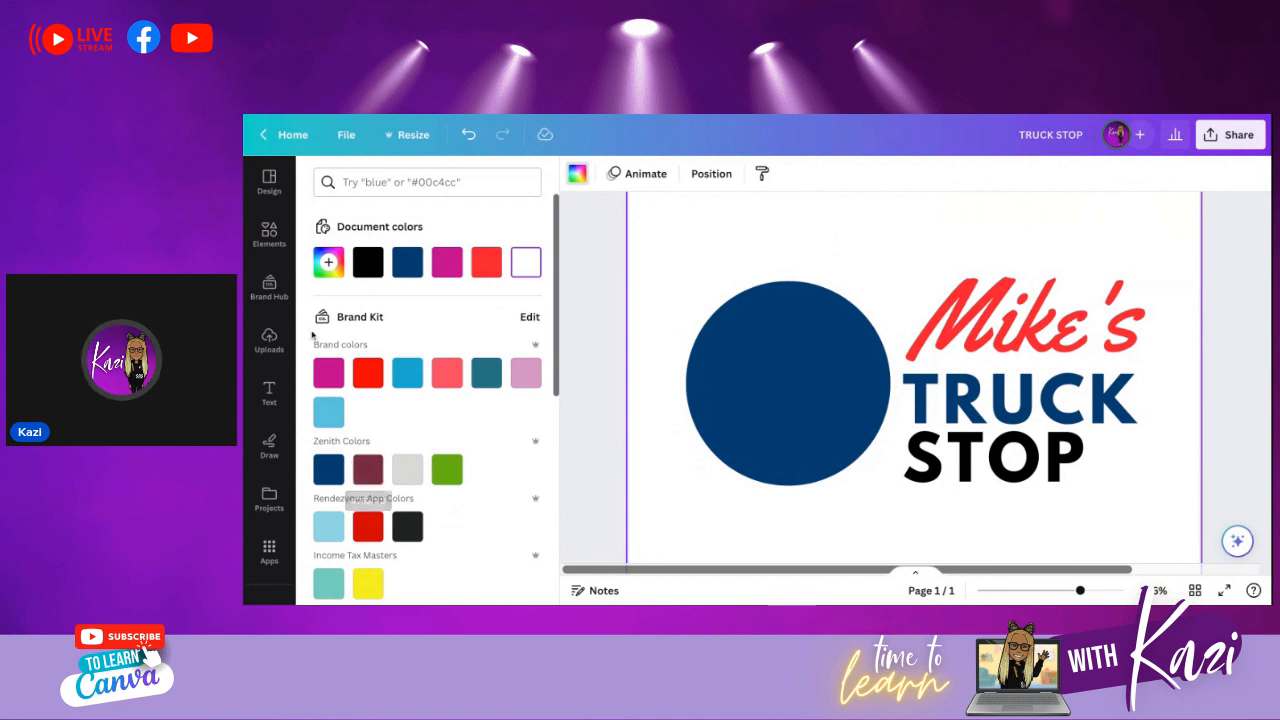
- Add a circular picture frame from the elements library and place it over the blue circle
click(270, 238)
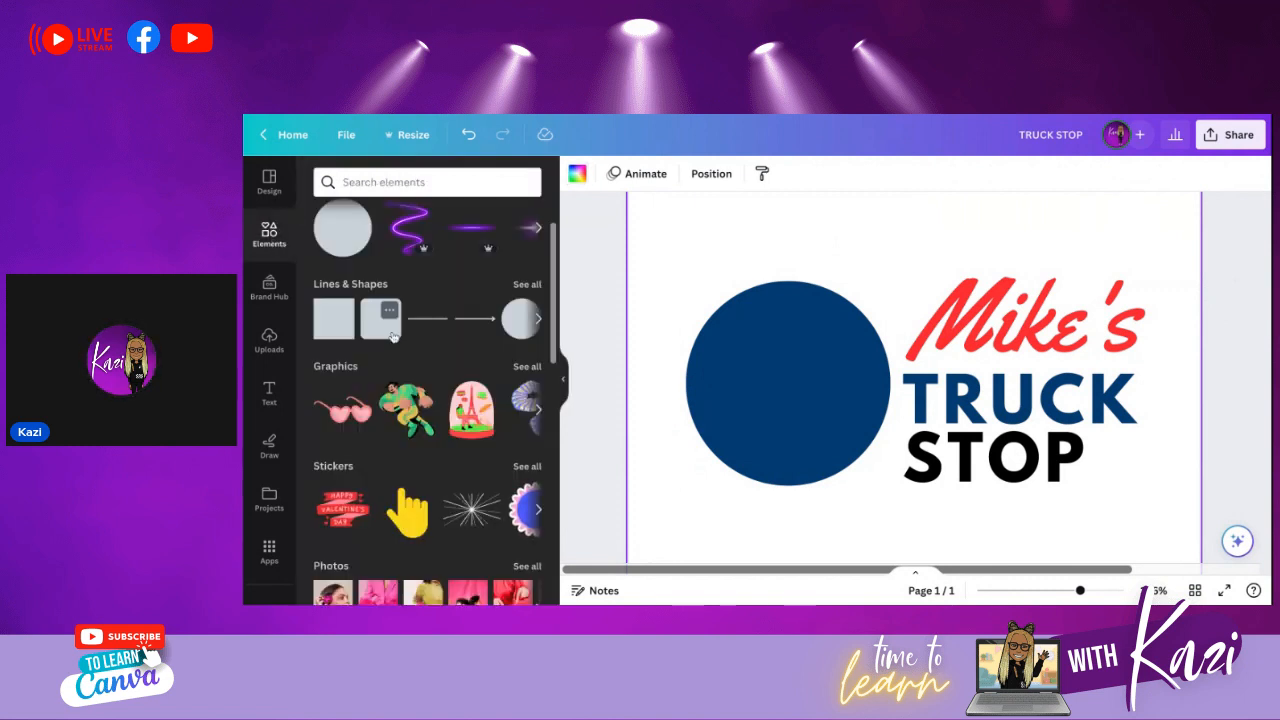
scroll(393, 337, down, 5)
scroll(393, 337, down, 5)
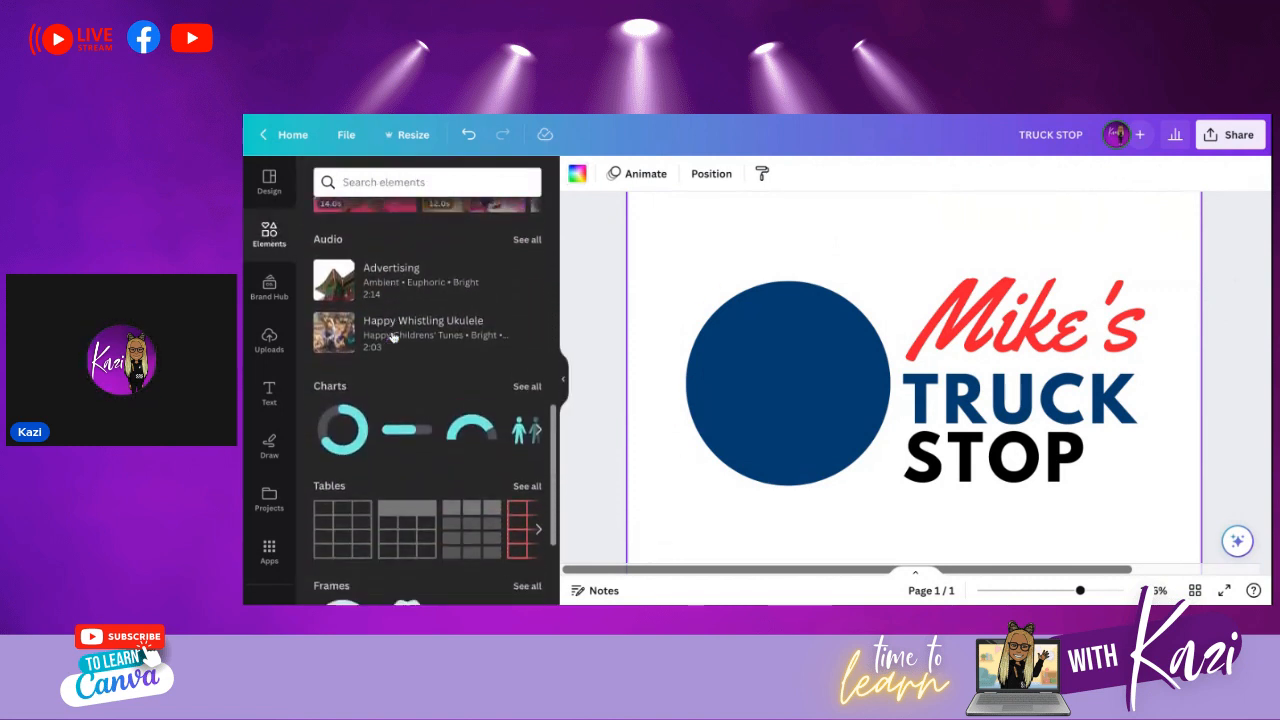
scroll(369, 429, down, 1)
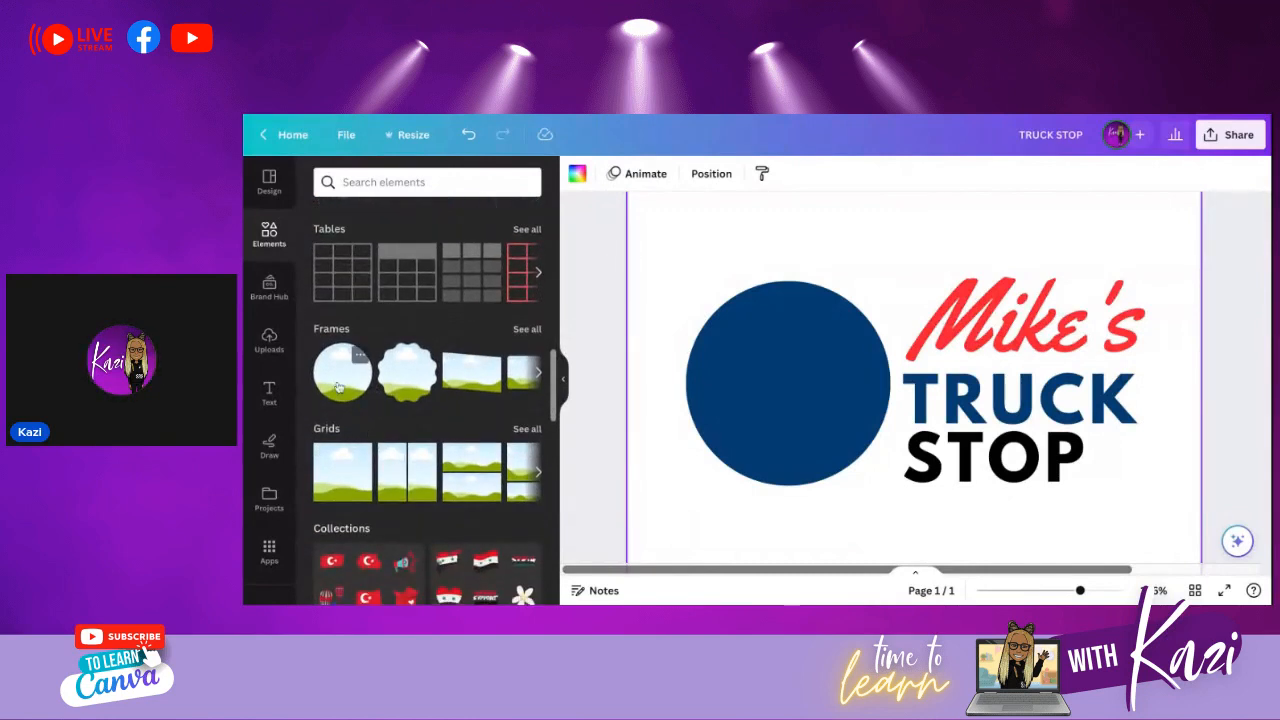
click(338, 387)
mouse_move(811, 380)
mouse_down()
mouse_move(713, 361)
mouse_move(805, 374)
mouse_up()
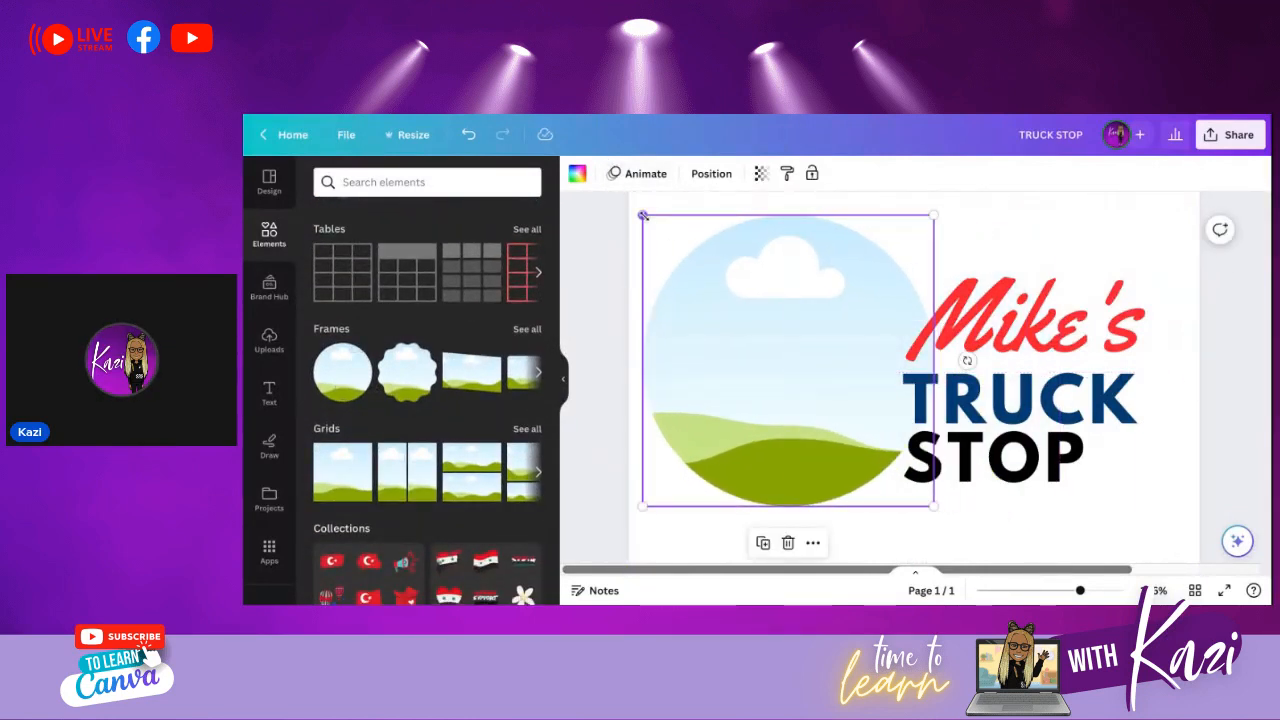
- Set the frame's transparency to 75, shrink it slightly smaller than the blue circle, and centre it so a thin blue border remains
click(761, 176)
drag(763, 233, 727, 232)
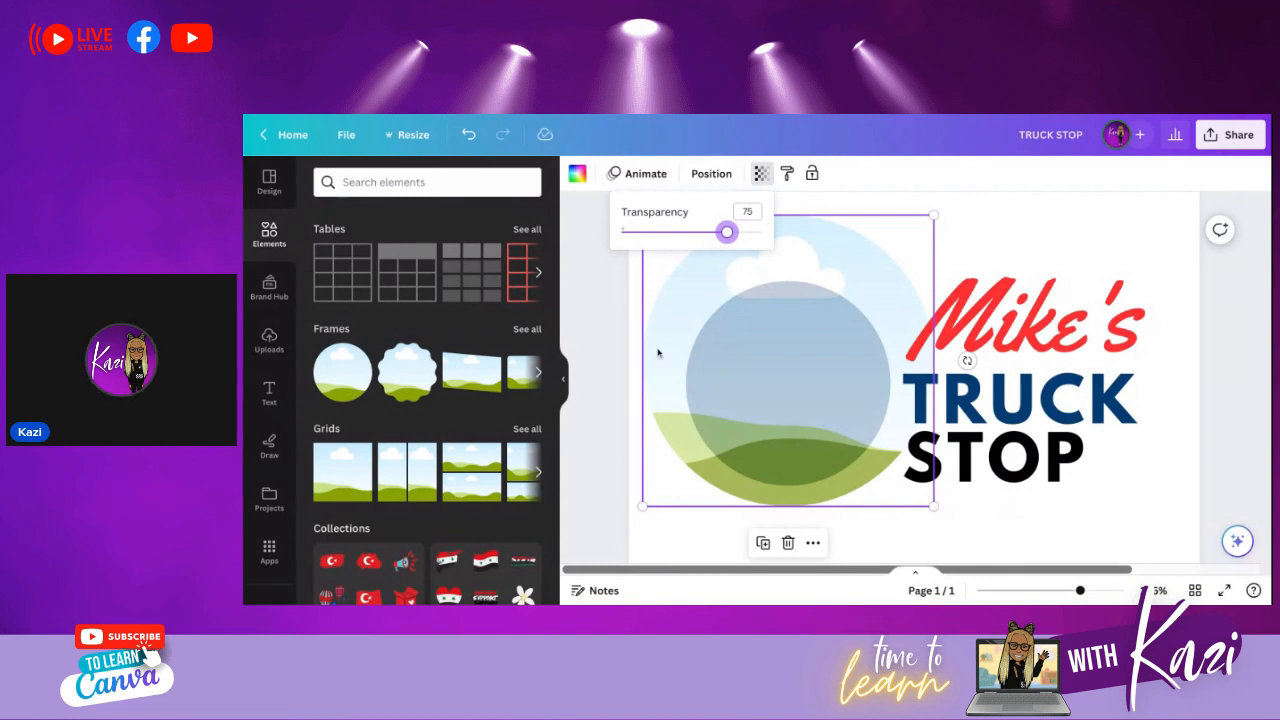
click(933, 213)
drag(933, 213, 837, 311)
drag(738, 400, 787, 374)
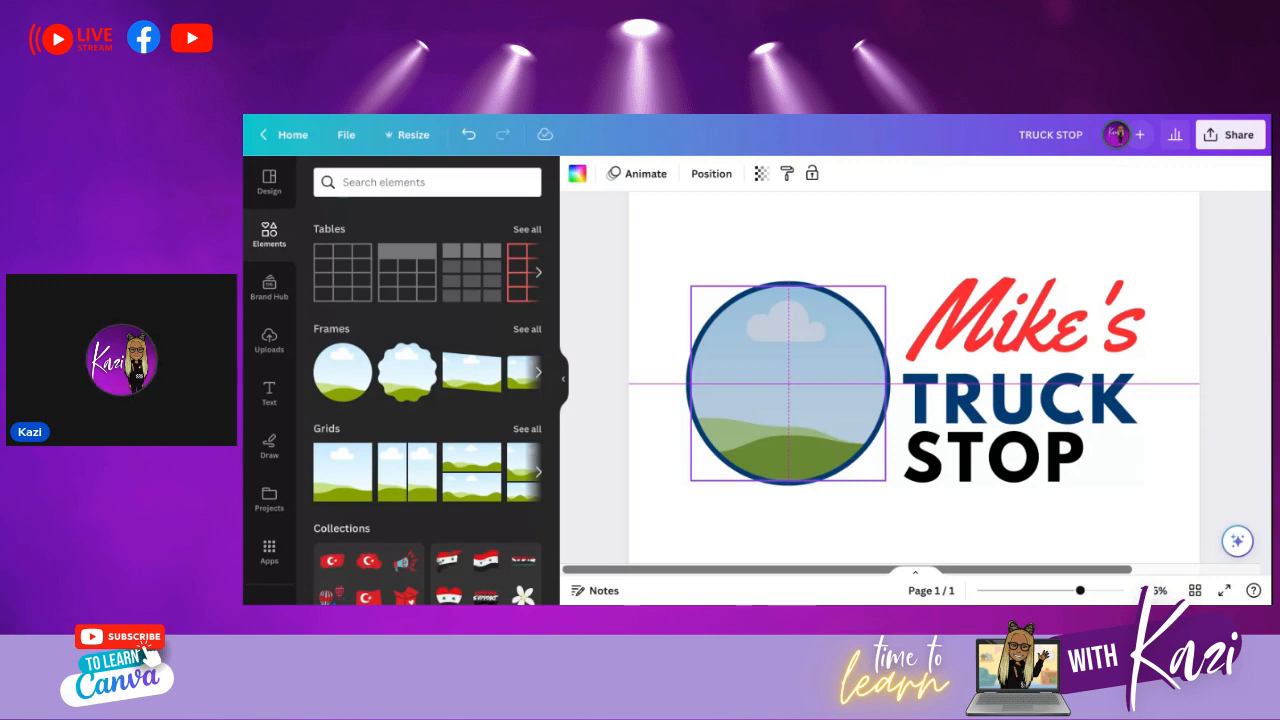
drag(787, 374, 787, 374)
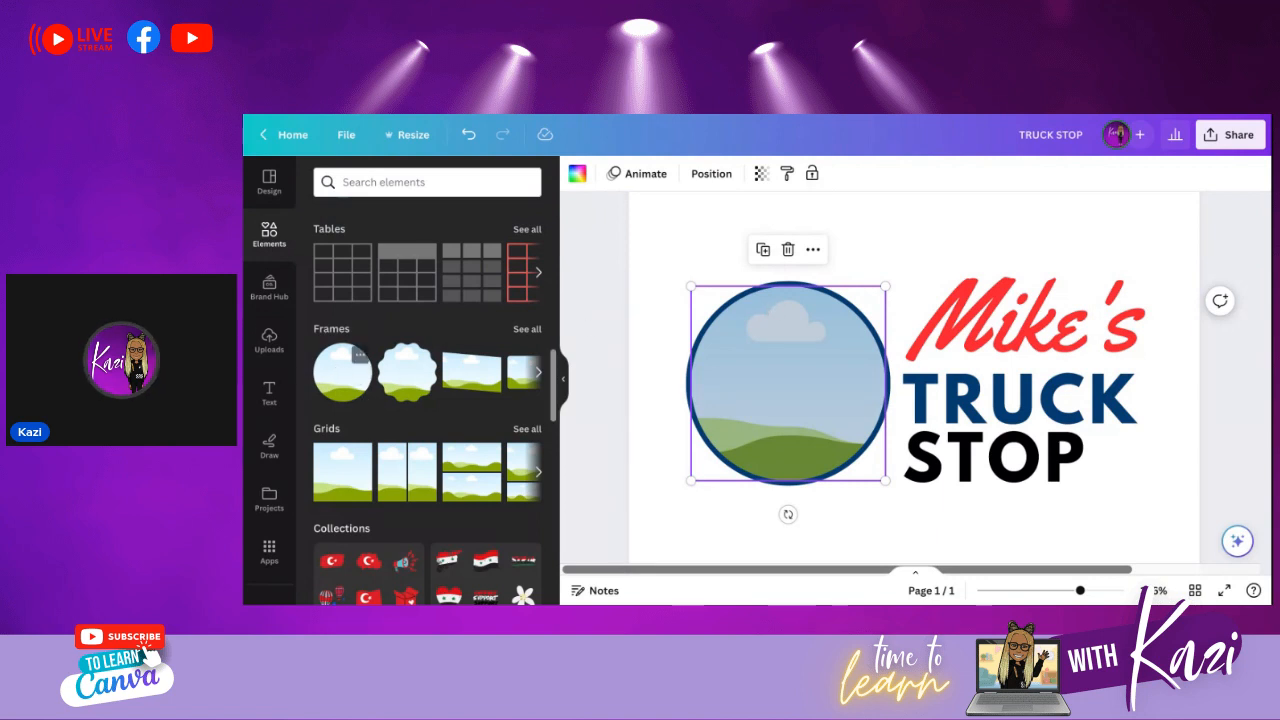
- Set the circular frame's transparency back to 100
click(759, 177)
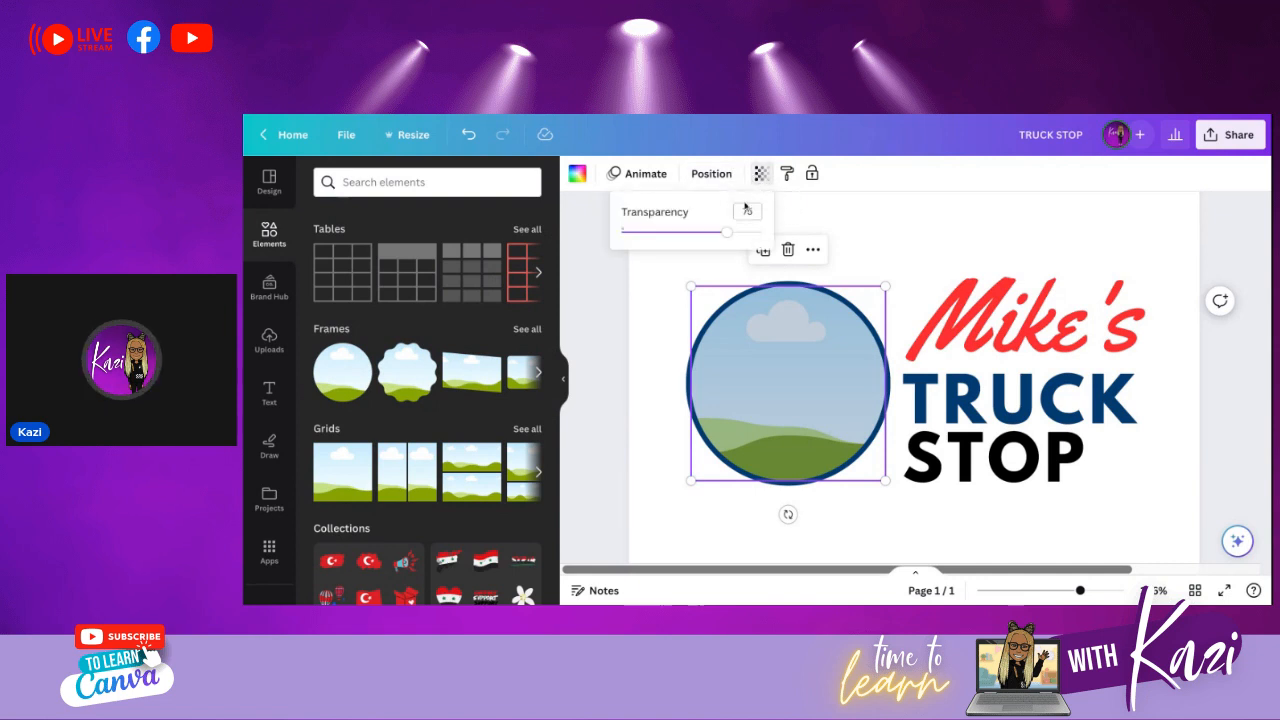
drag(727, 232, 762, 232)
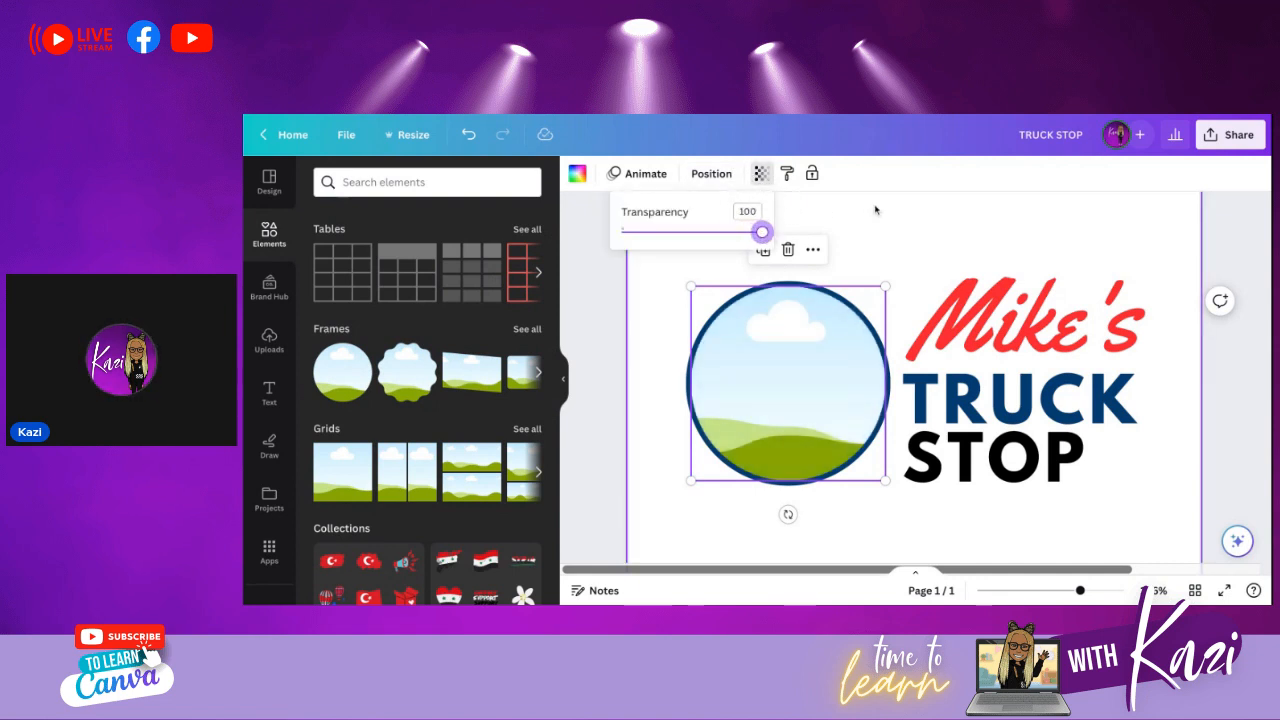
click(886, 223)
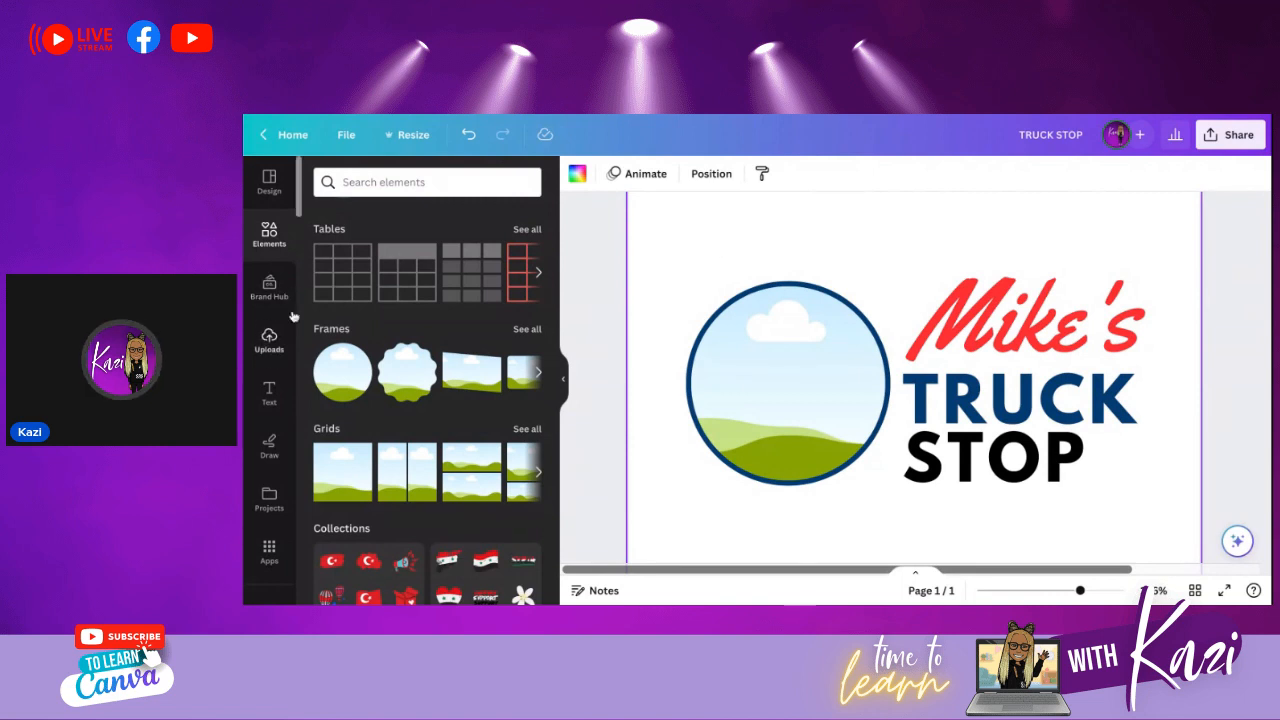
- Search the elements library for "truck" and show all matching graphics
click(270, 240)
click(383, 182)
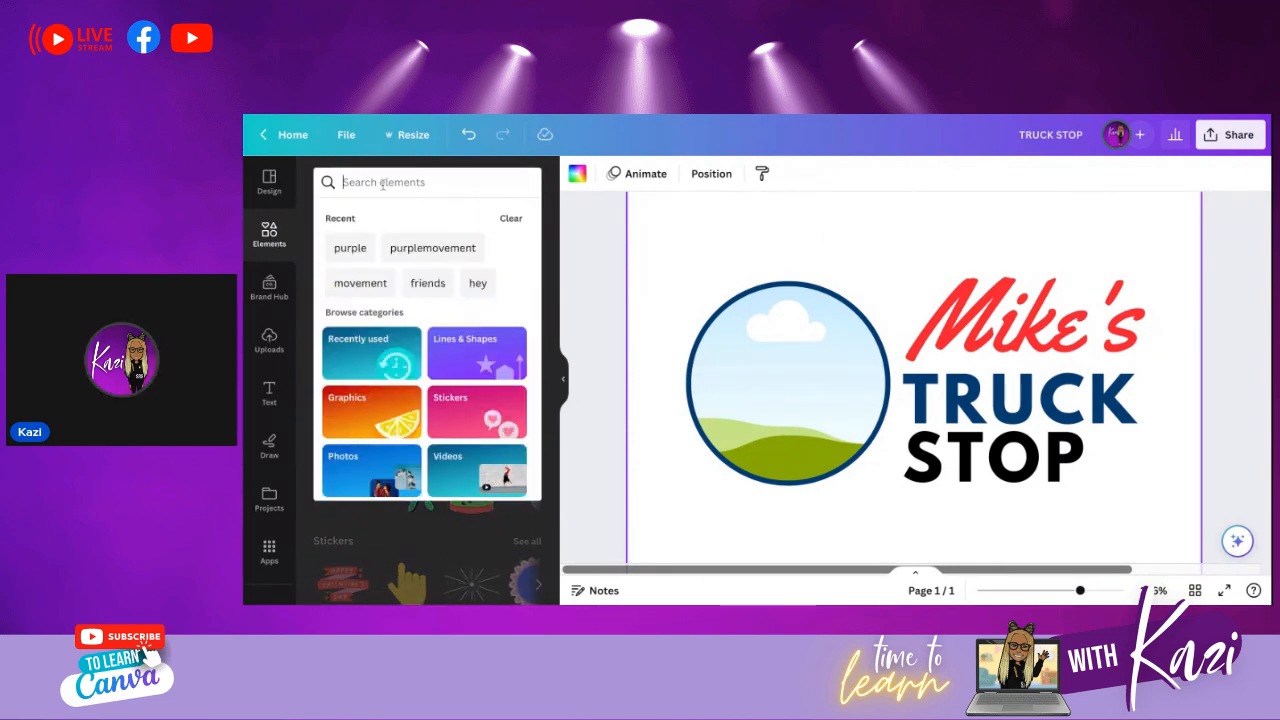
text(truck)
key(Return)
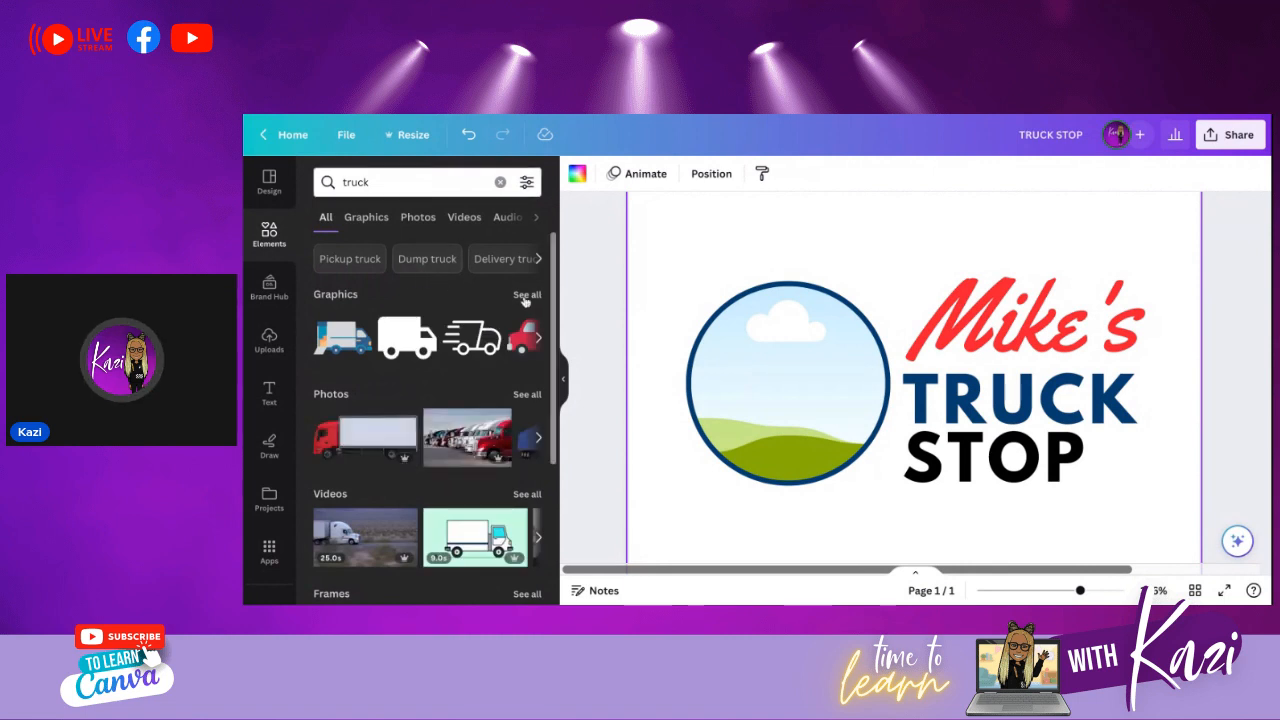
click(526, 295)
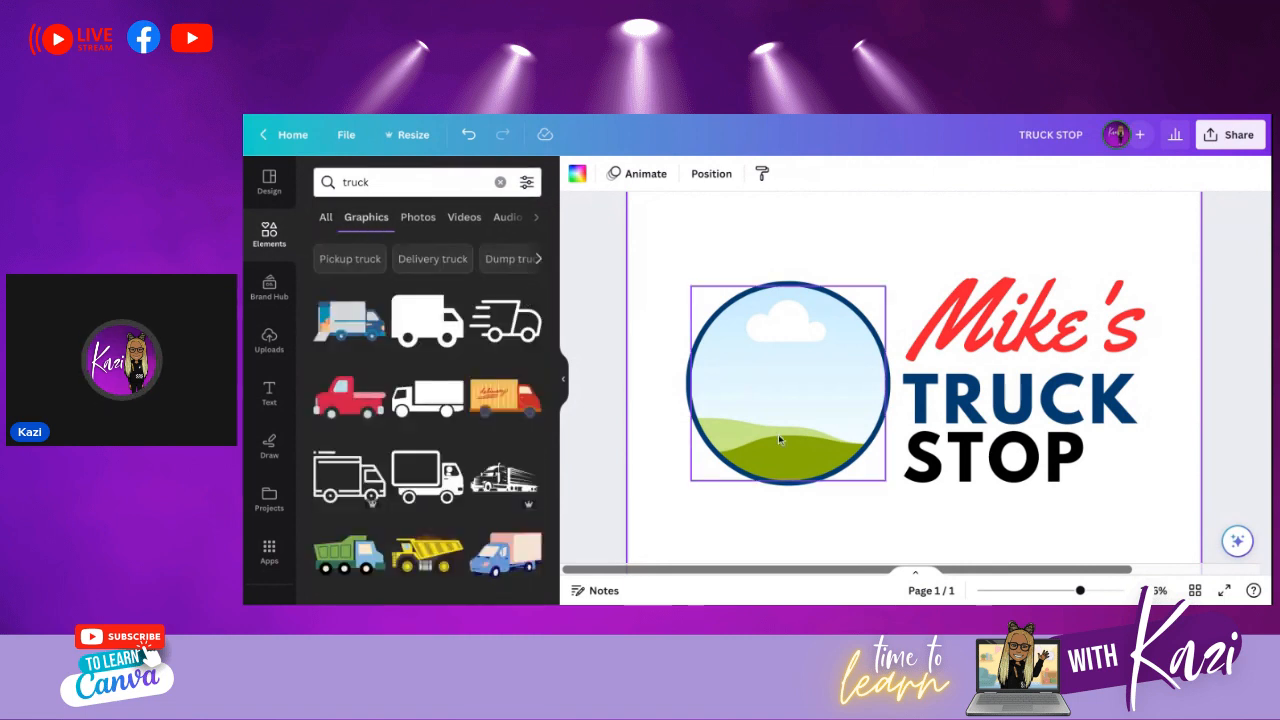
- Move the circle, frame, "Mike's" and TRUCK STOP together slightly further right on the page
drag(652, 250, 1028, 496)
mouse_move(855, 444)
mouse_down()
mouse_move(885, 449)
mouse_move(860, 443)
mouse_up()
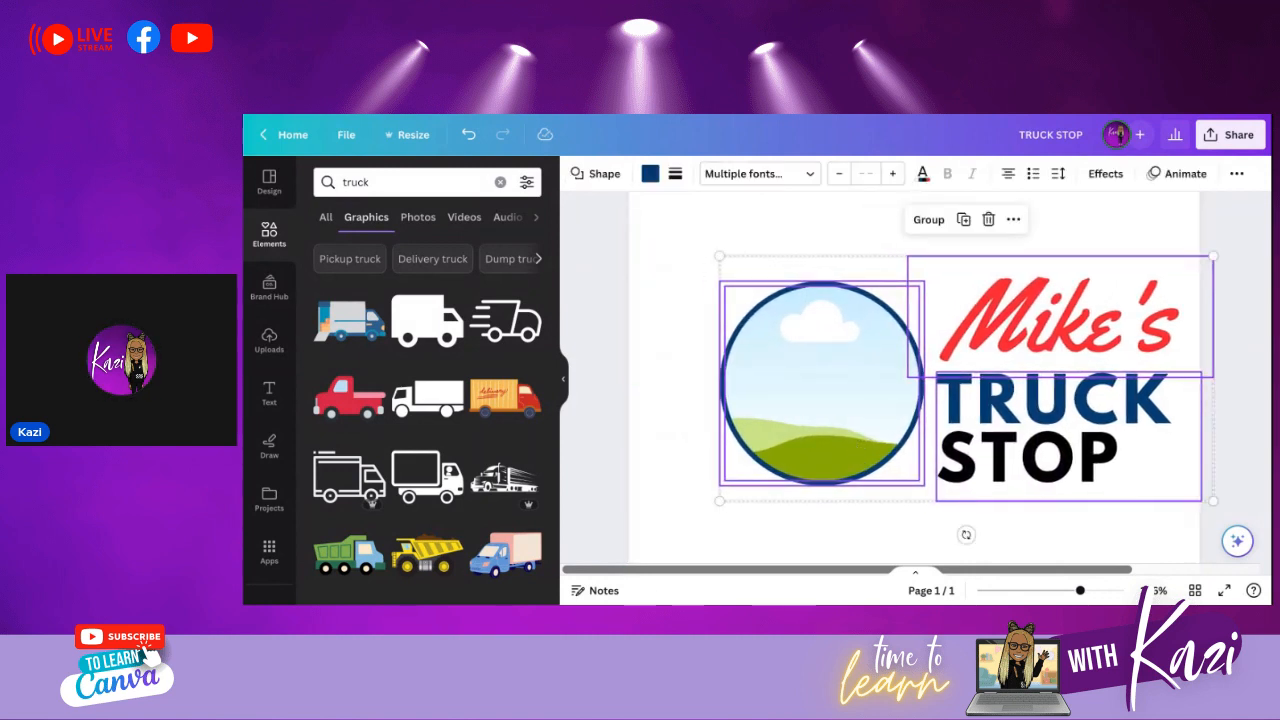
click(806, 396)
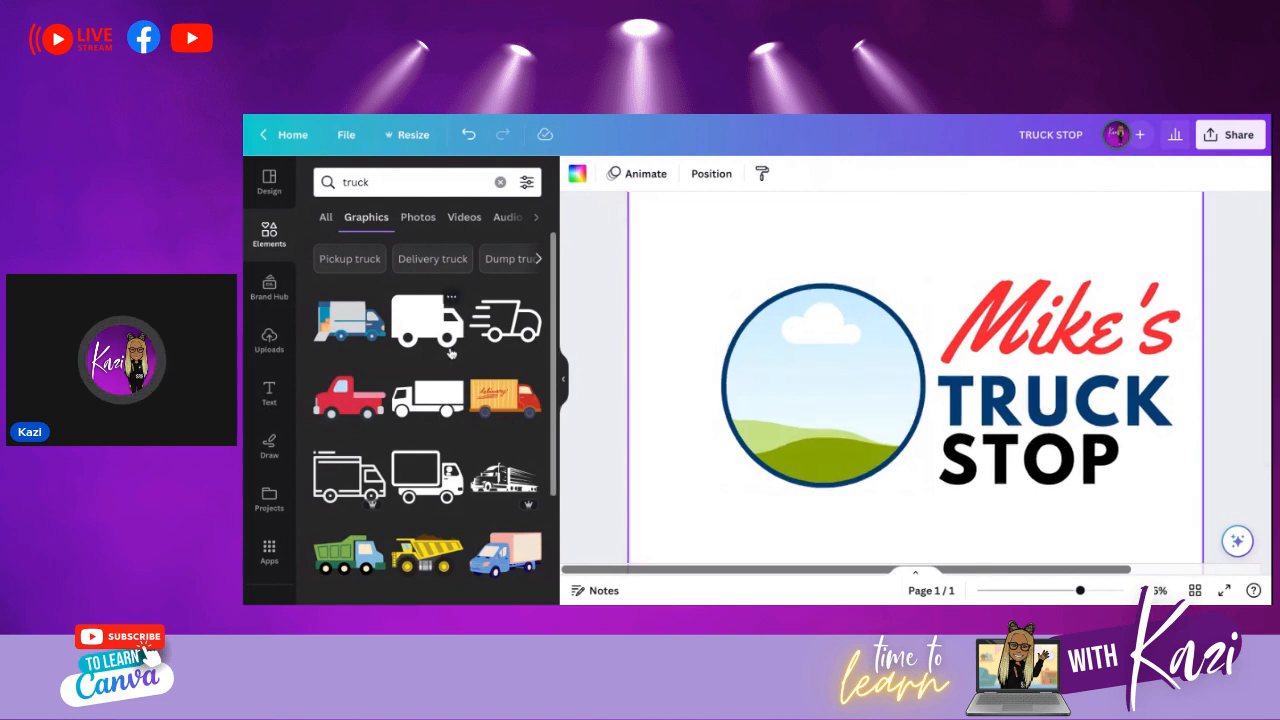
- Try out the blue truck graphic with the light green trailer over the circle and delete it
scroll(437, 390, down, 2)
scroll(437, 395, down, 2)
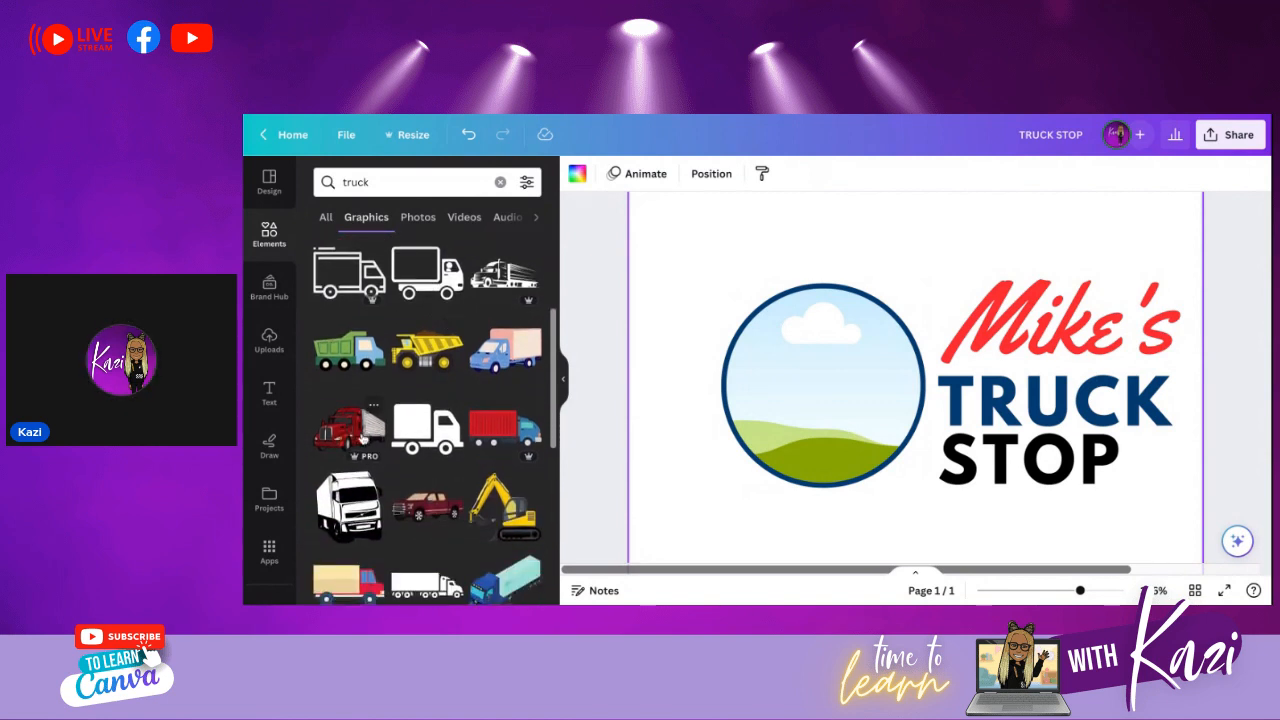
scroll(361, 438, down, 2)
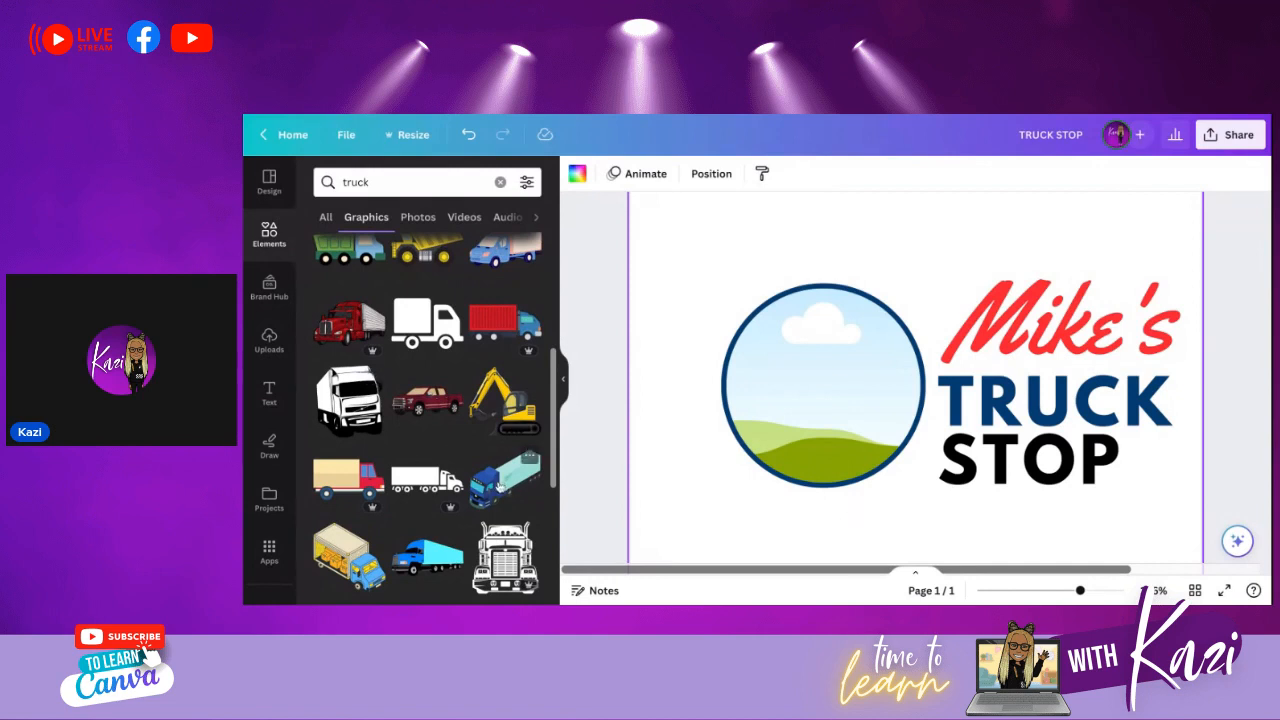
drag(500, 487, 785, 421)
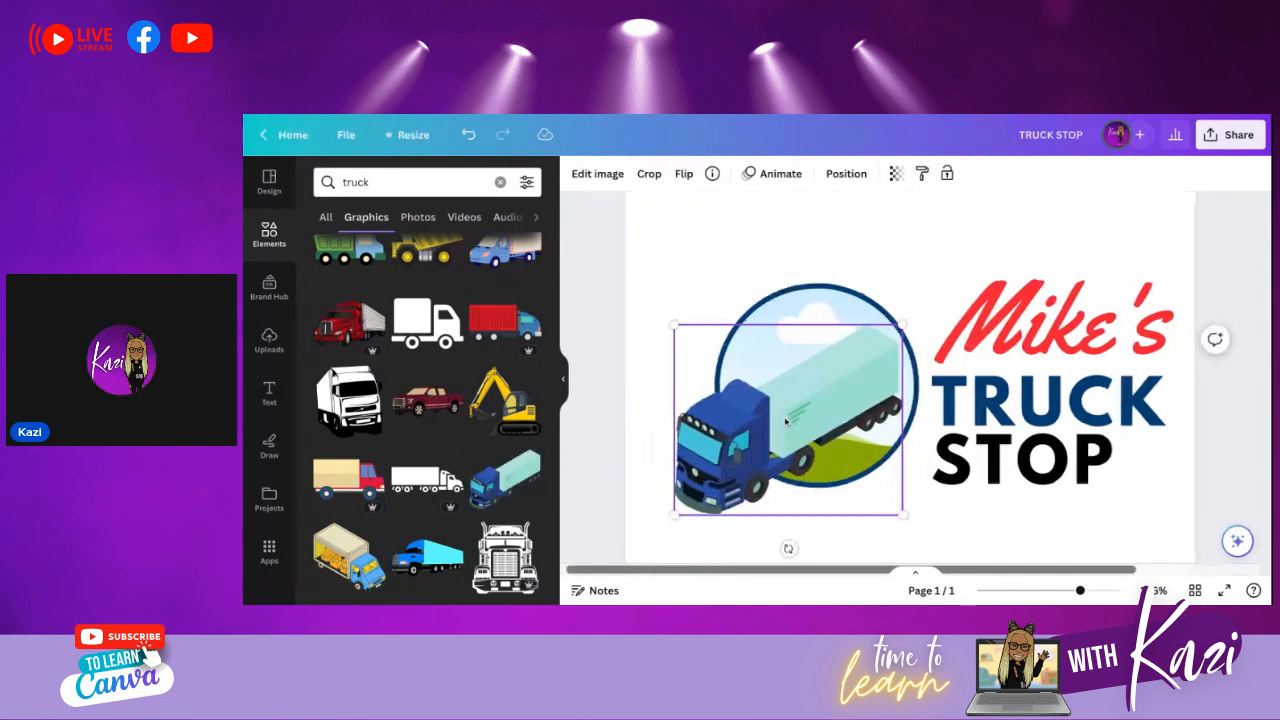
key(Delete)
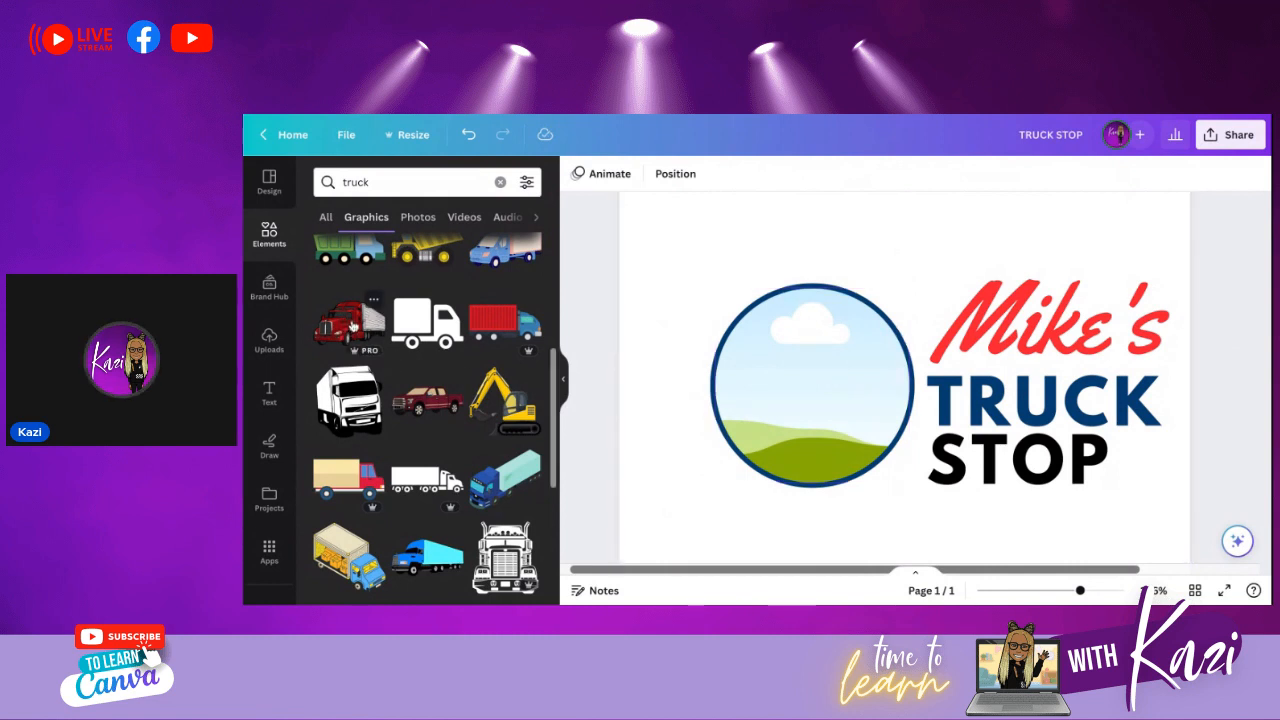
- Try to drop the red semi-truck graphic into the circular frame, and remove it from the page background
drag(351, 324, 770, 432)
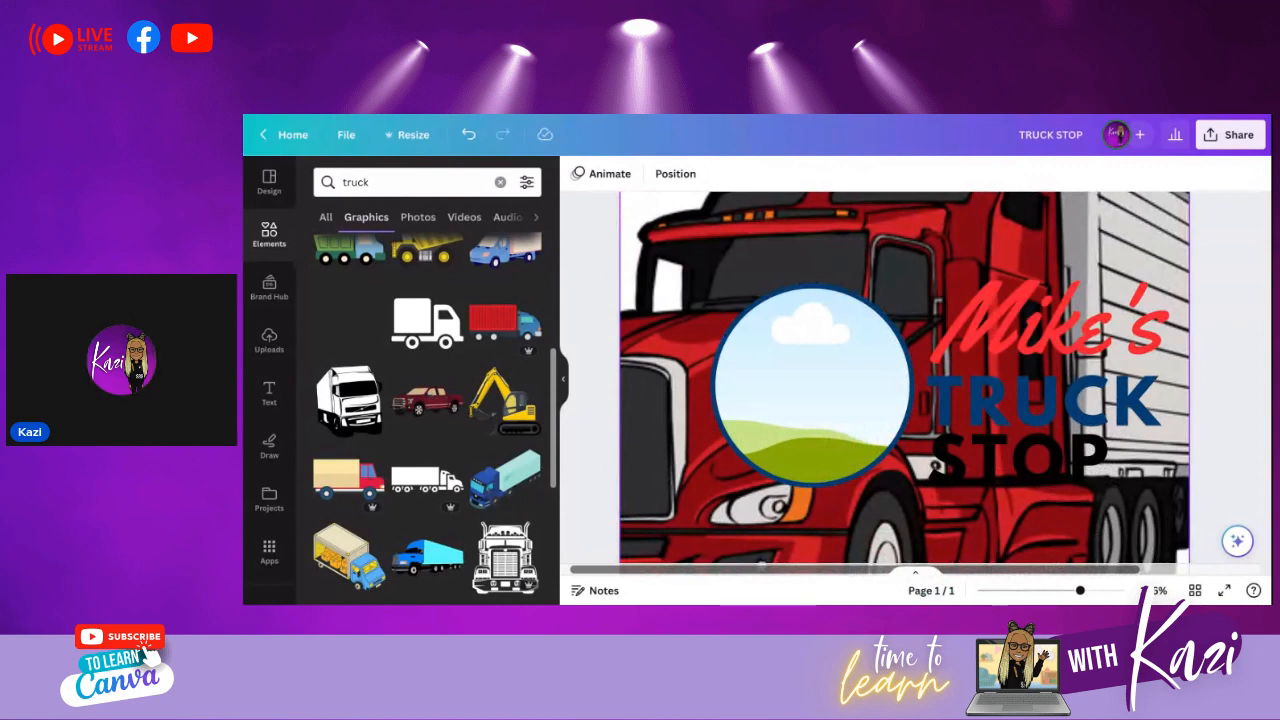
drag(878, 430, 876, 485)
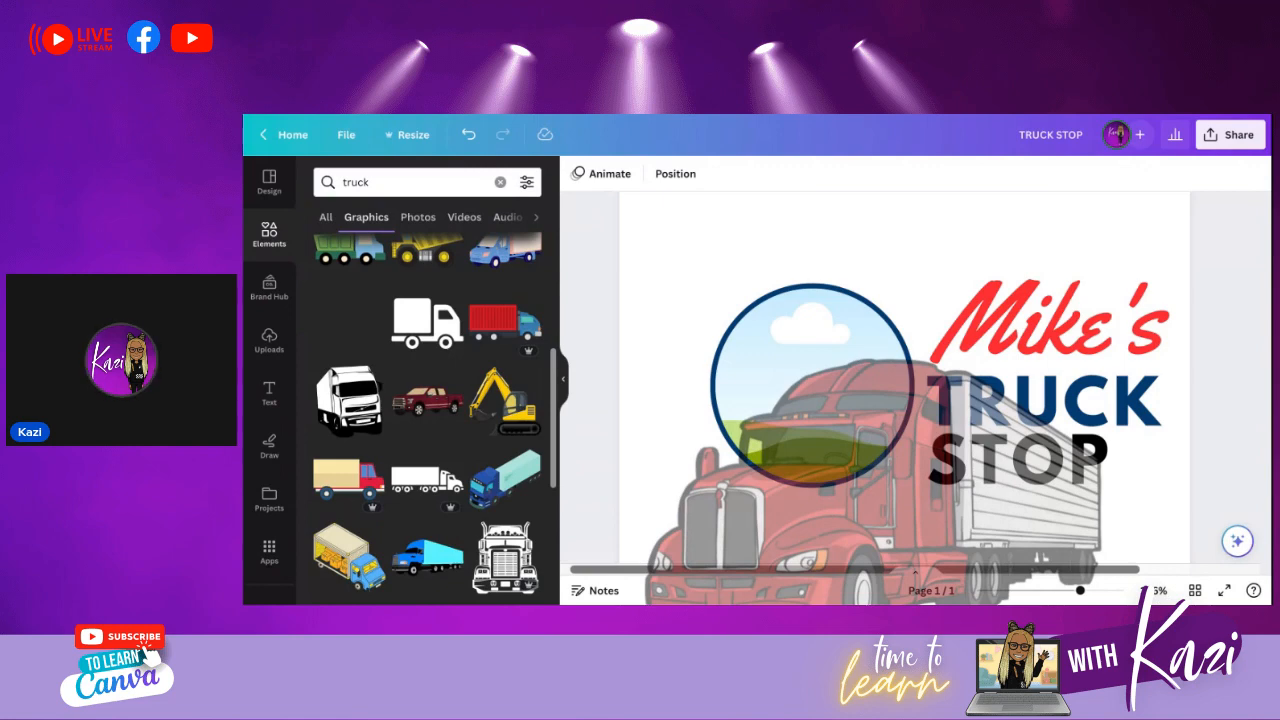
drag(876, 485, 592, 411)
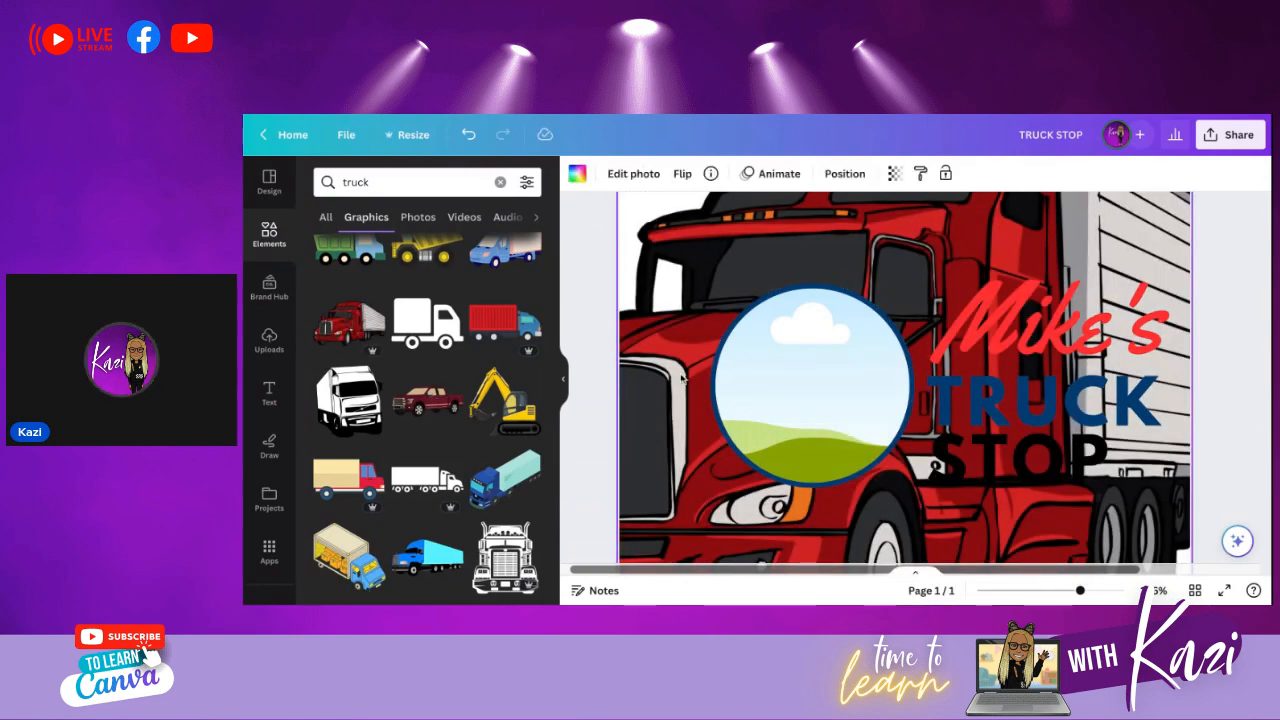
key(Delete)
scroll(681, 377, up, 2)
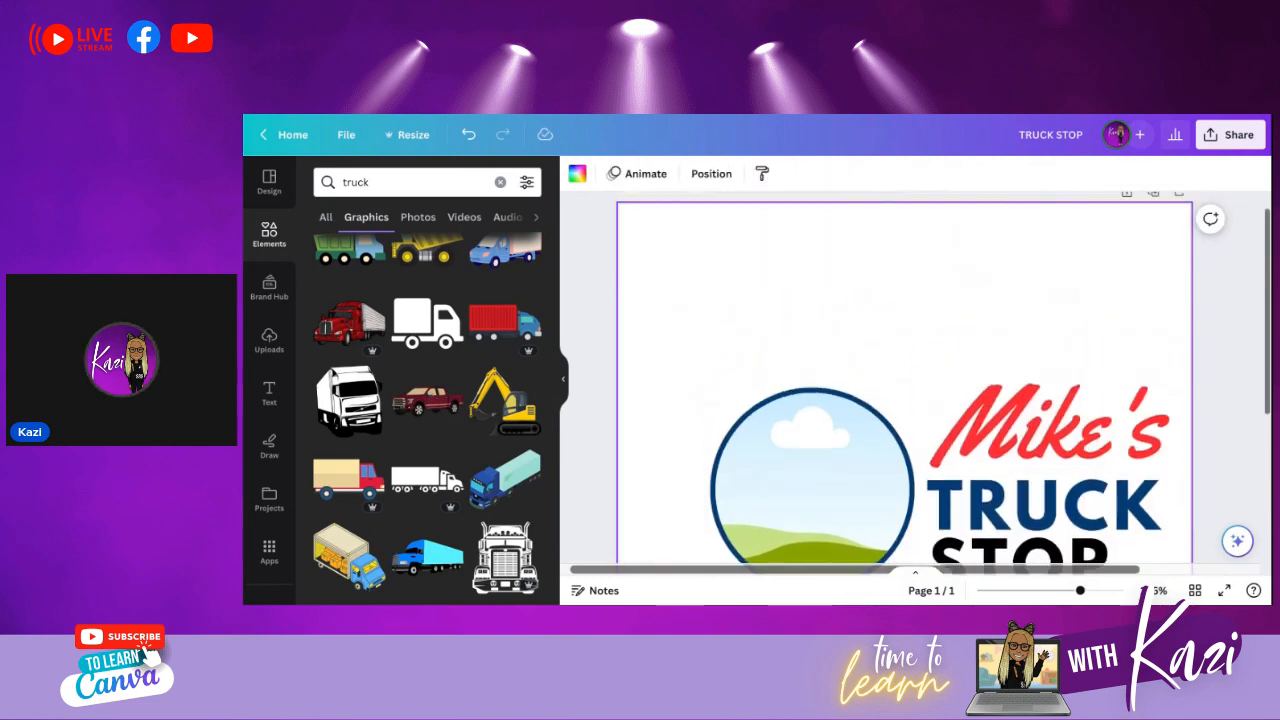
scroll(990, 383, down, 2)
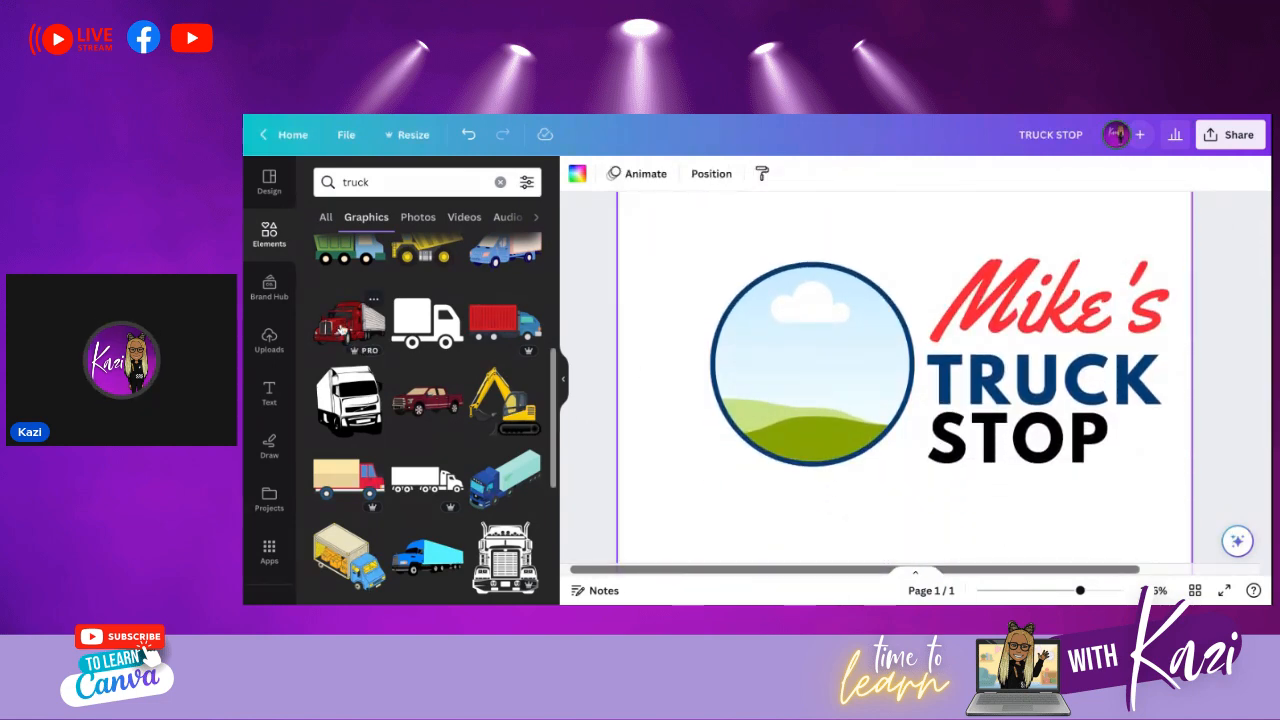
- Fill the circular frame with the red semi-truck graphic and shift its crop left to show more of the trailer
drag(341, 329, 843, 398)
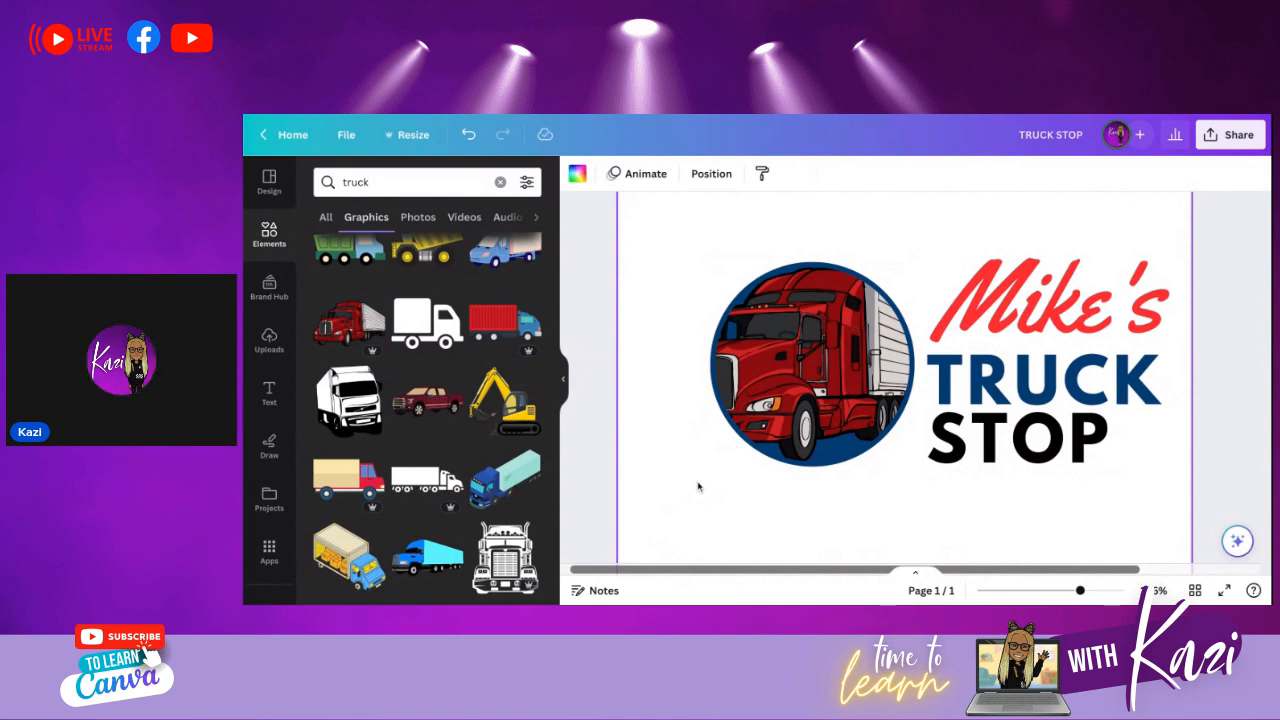
double_click(770, 397)
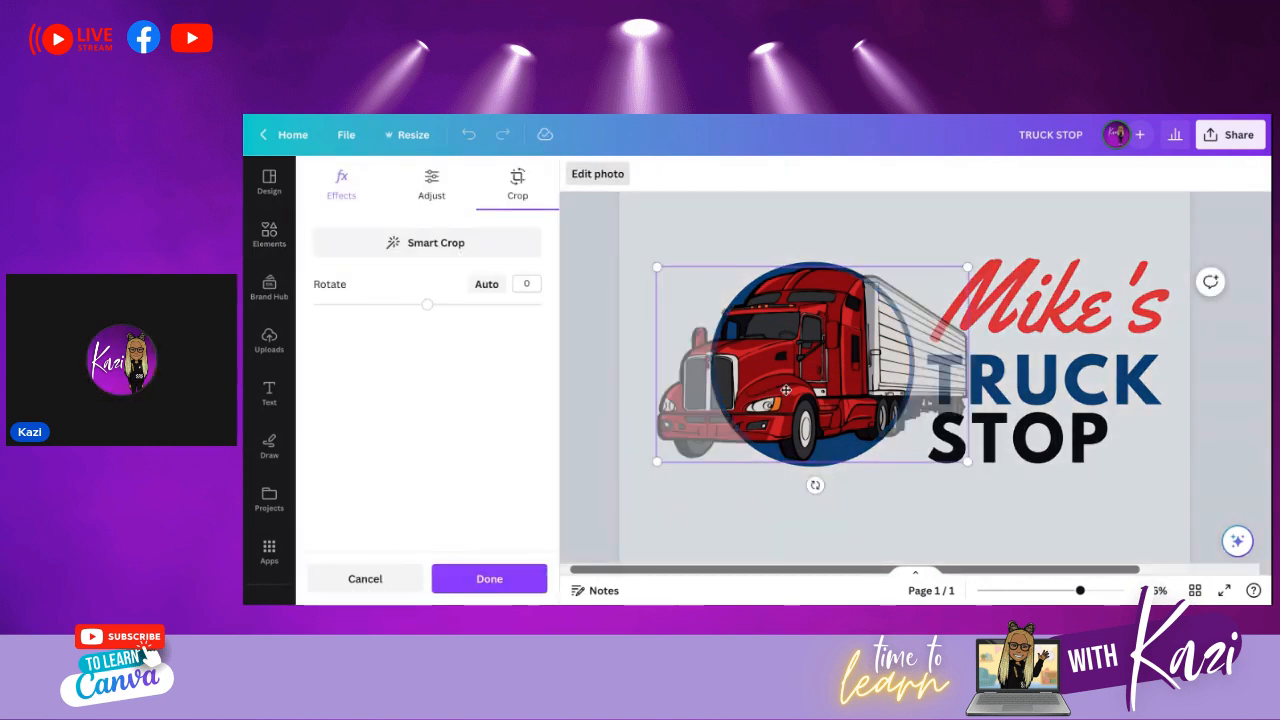
drag(802, 391, 774, 391)
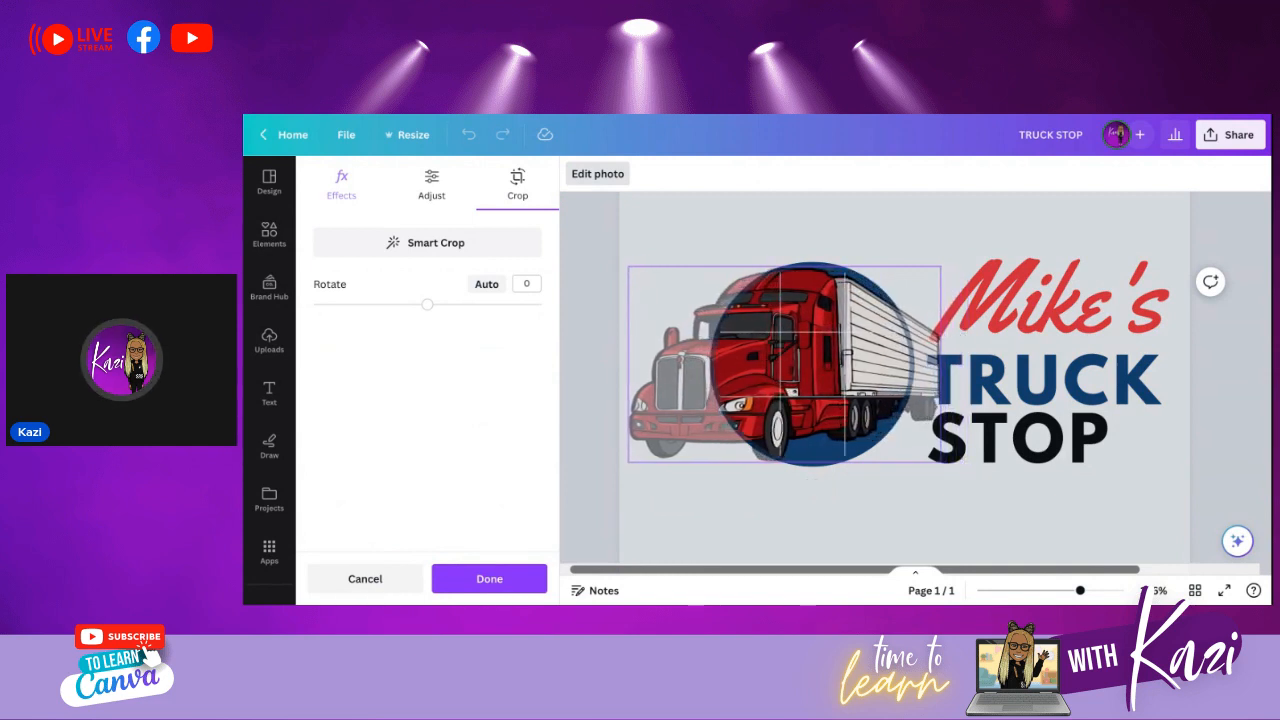
drag(763, 406, 767, 406)
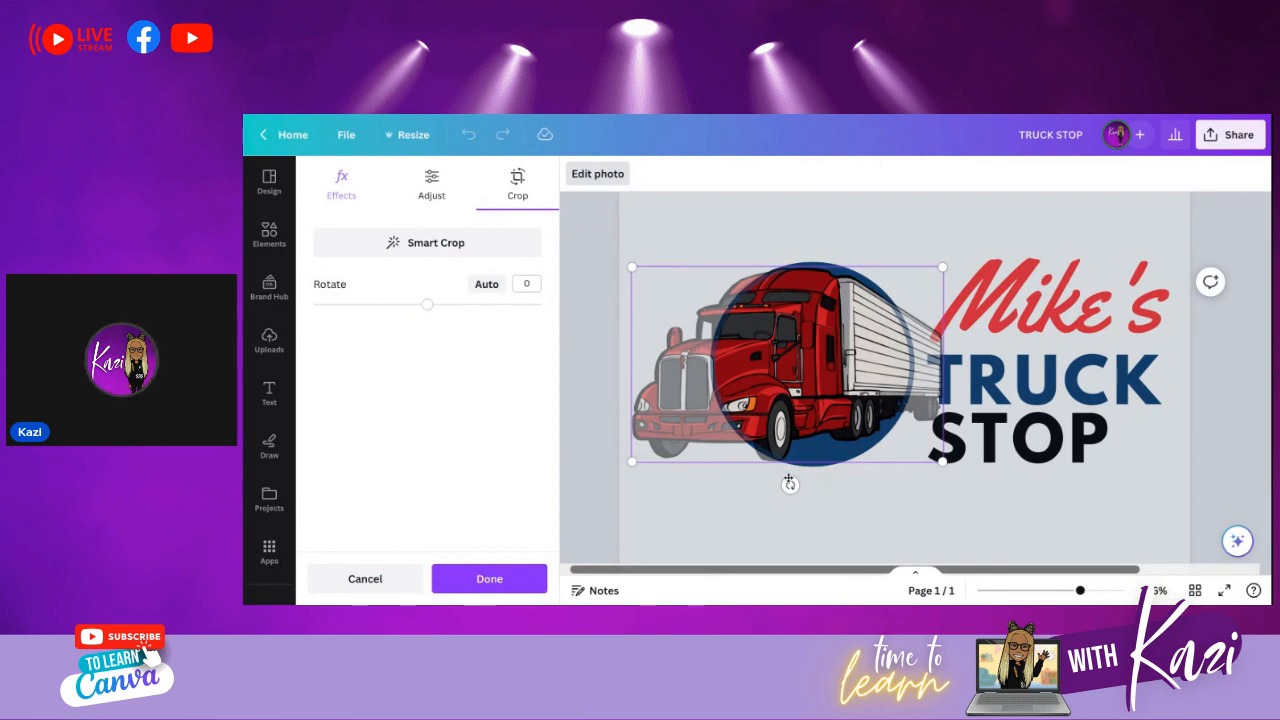
click(871, 529)
click(871, 529)
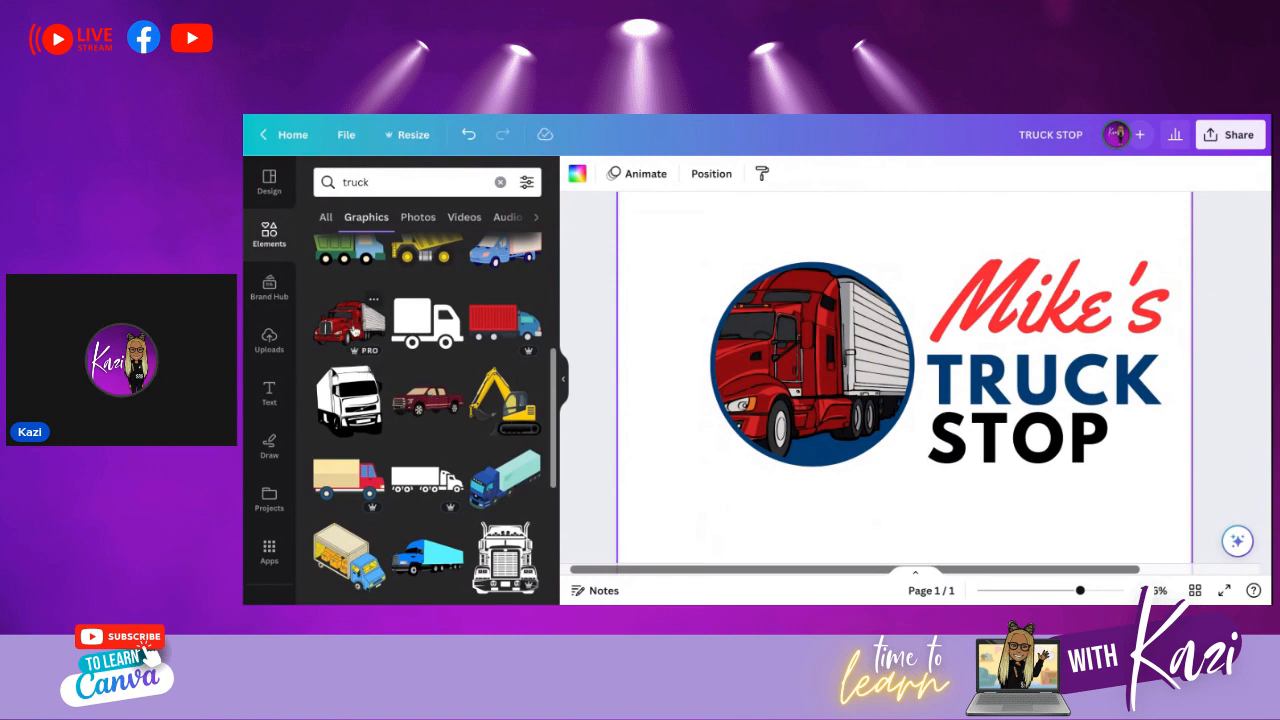
drag(712, 250, 866, 523)
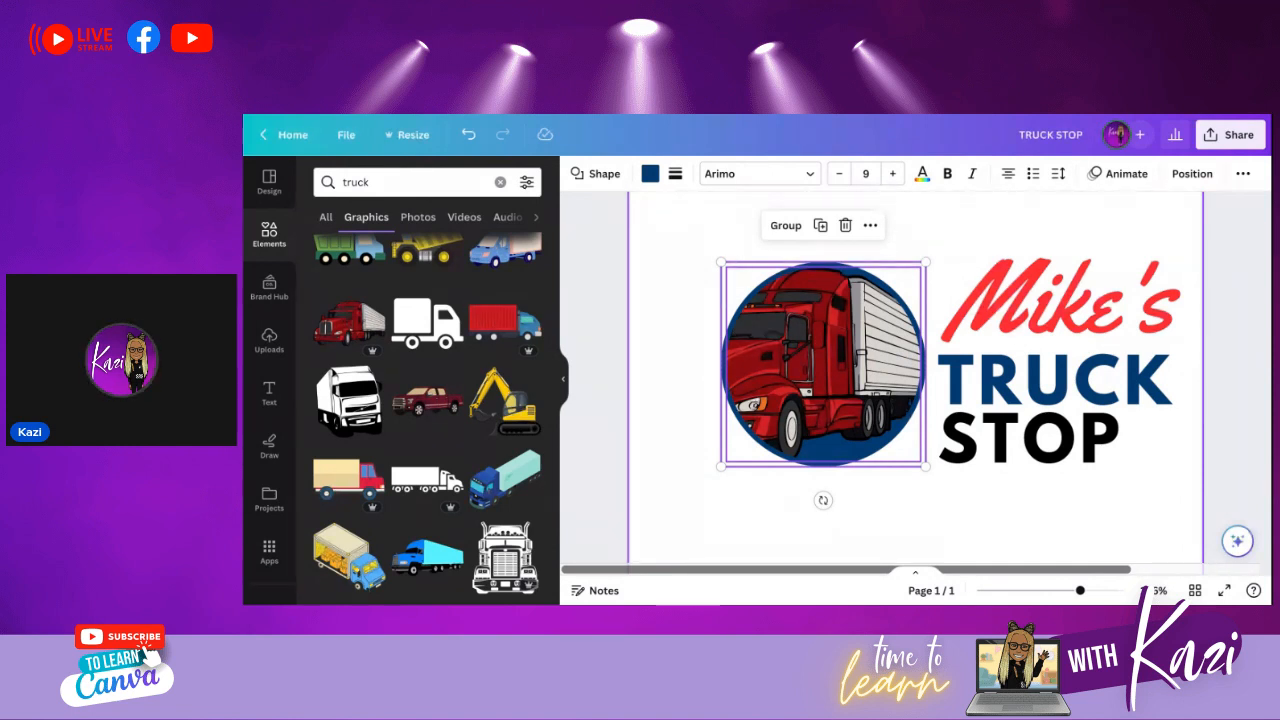
scroll(686, 257, right, 1)
click(664, 253)
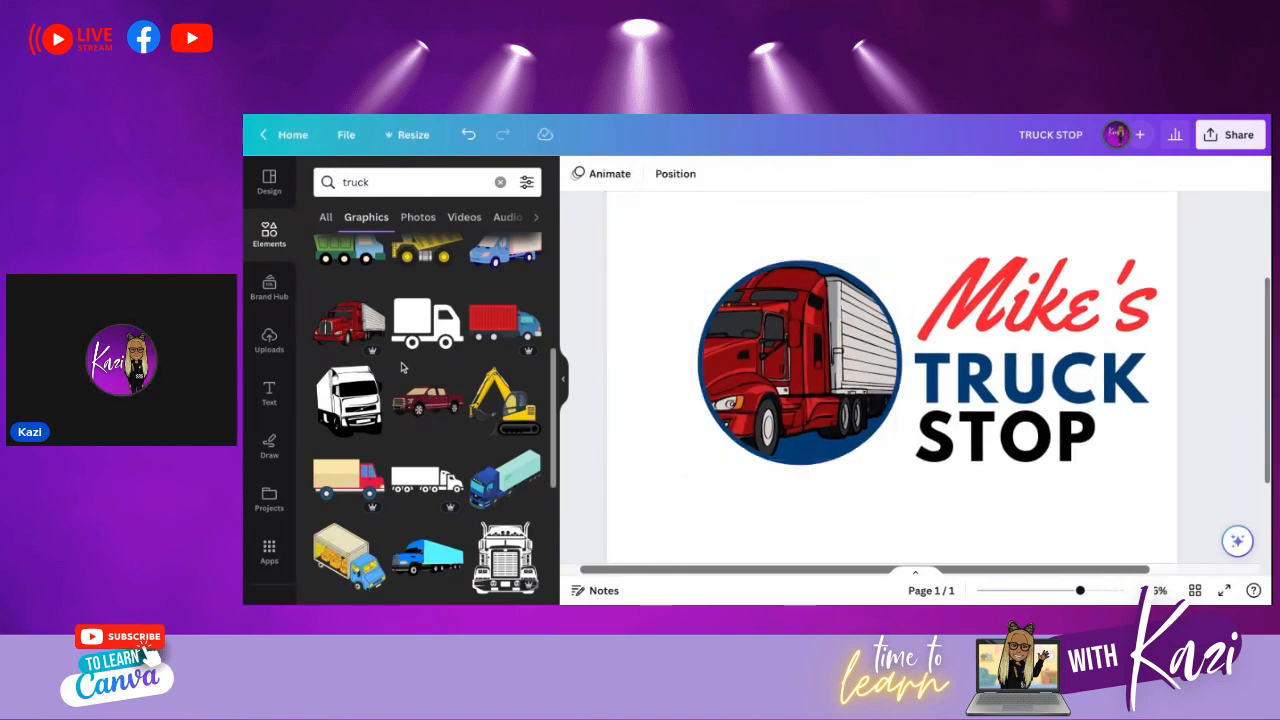
- Try the red semi-truck graphic as the page background and delete it
click(352, 334)
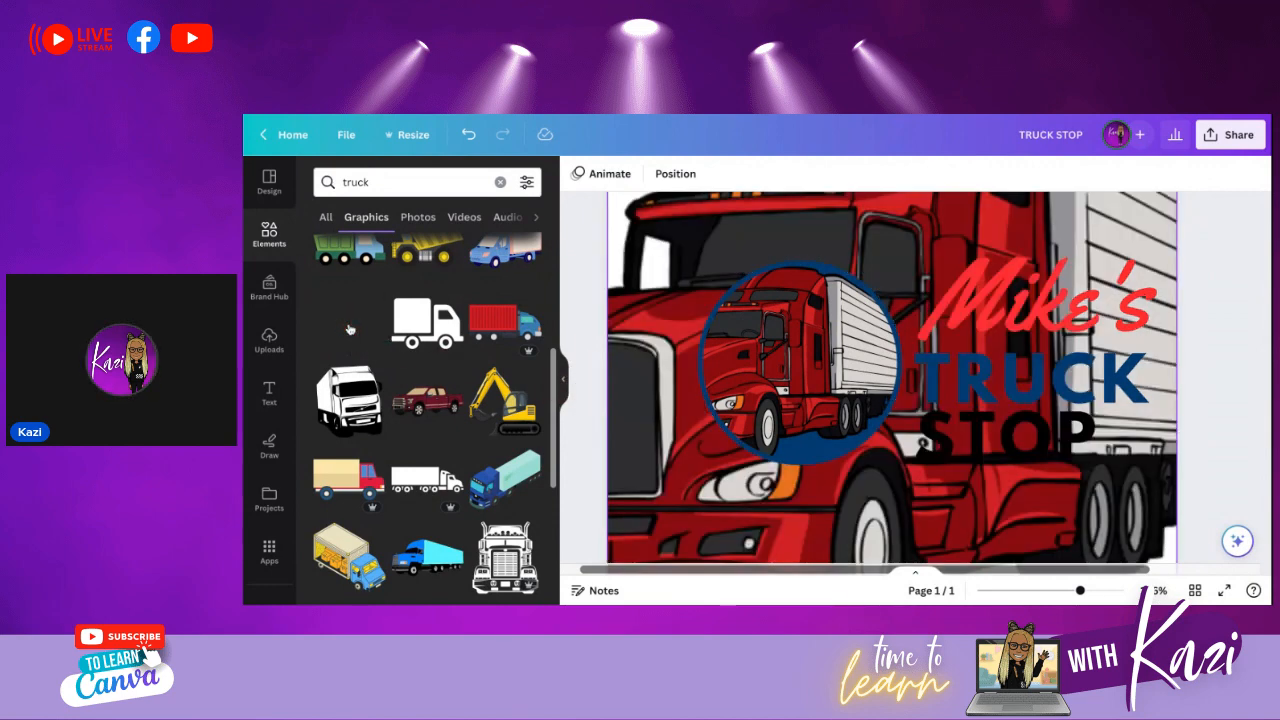
drag(350, 329, 643, 420)
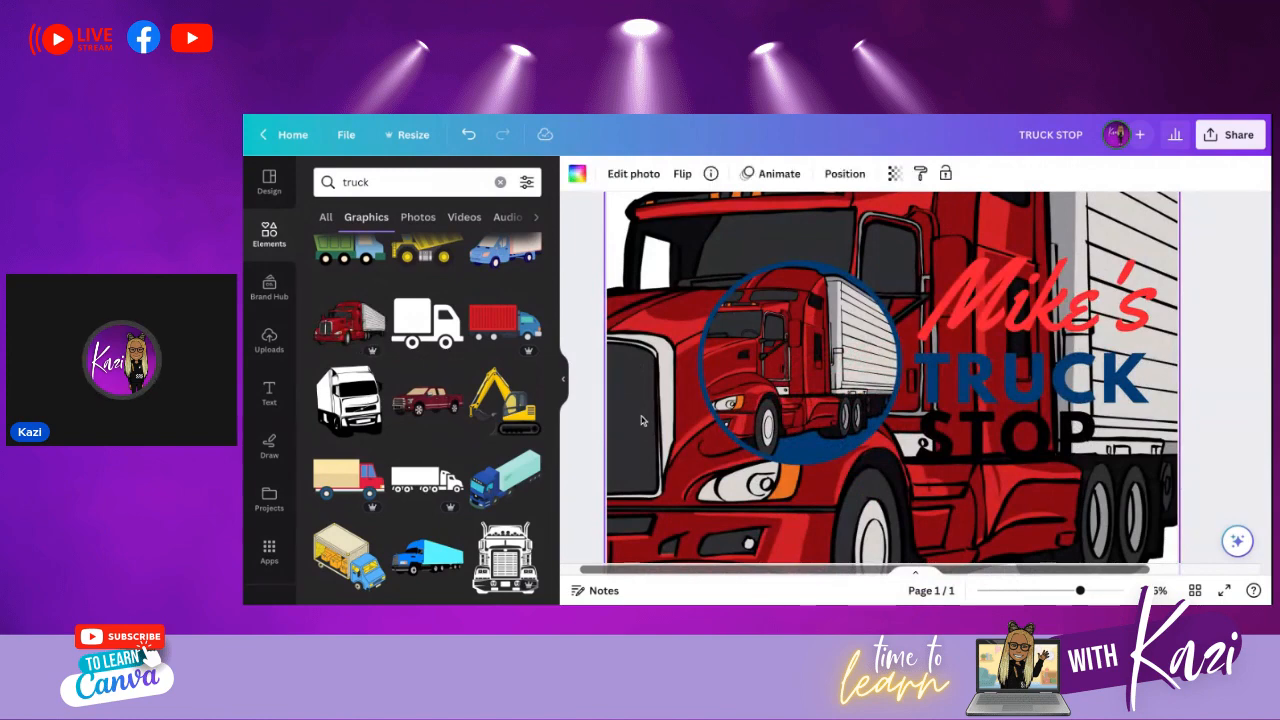
key(Delete)
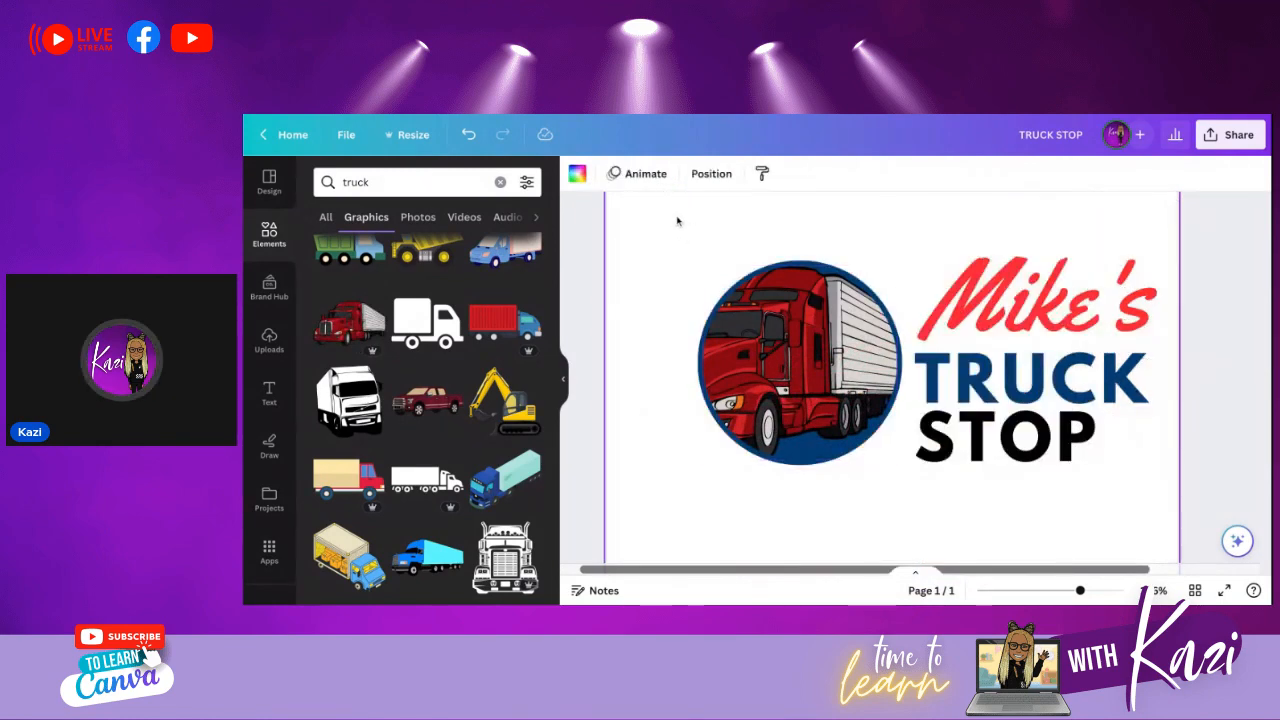
- Lock the blue circle and the framed red truck together, and check that the emblem can no longer be moved
drag(669, 217, 863, 479)
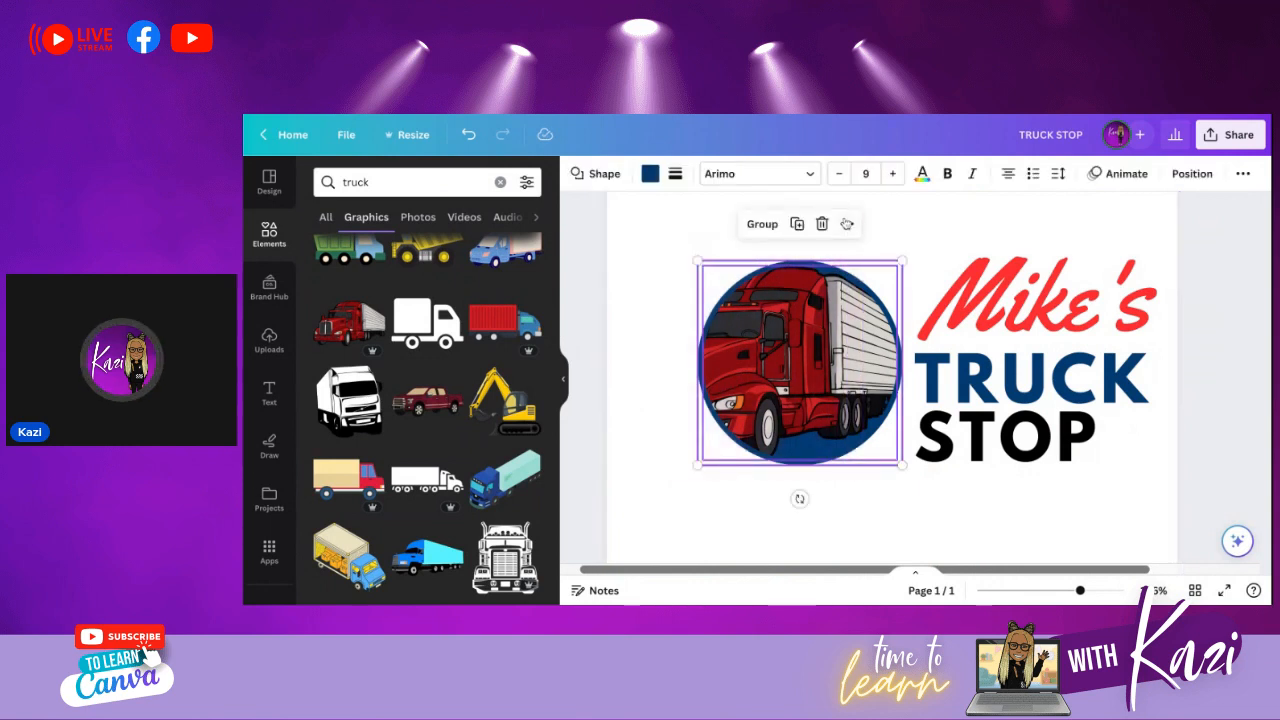
click(847, 224)
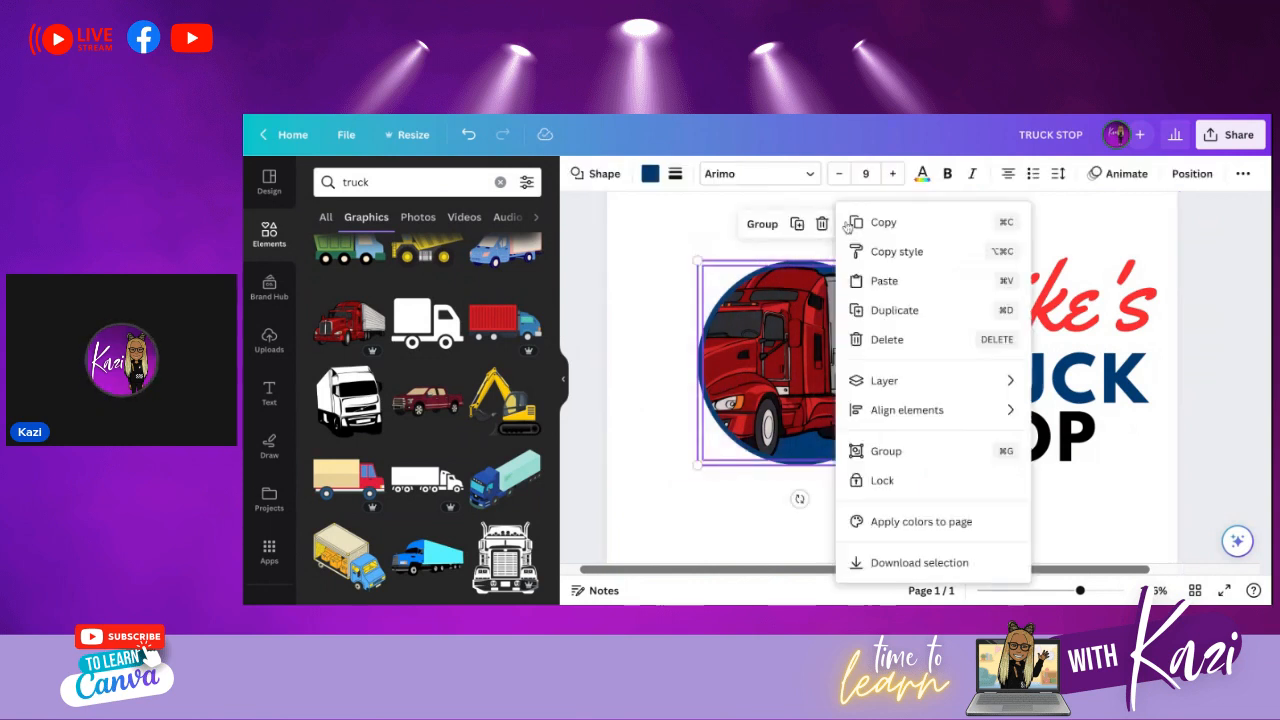
click(875, 482)
click(733, 513)
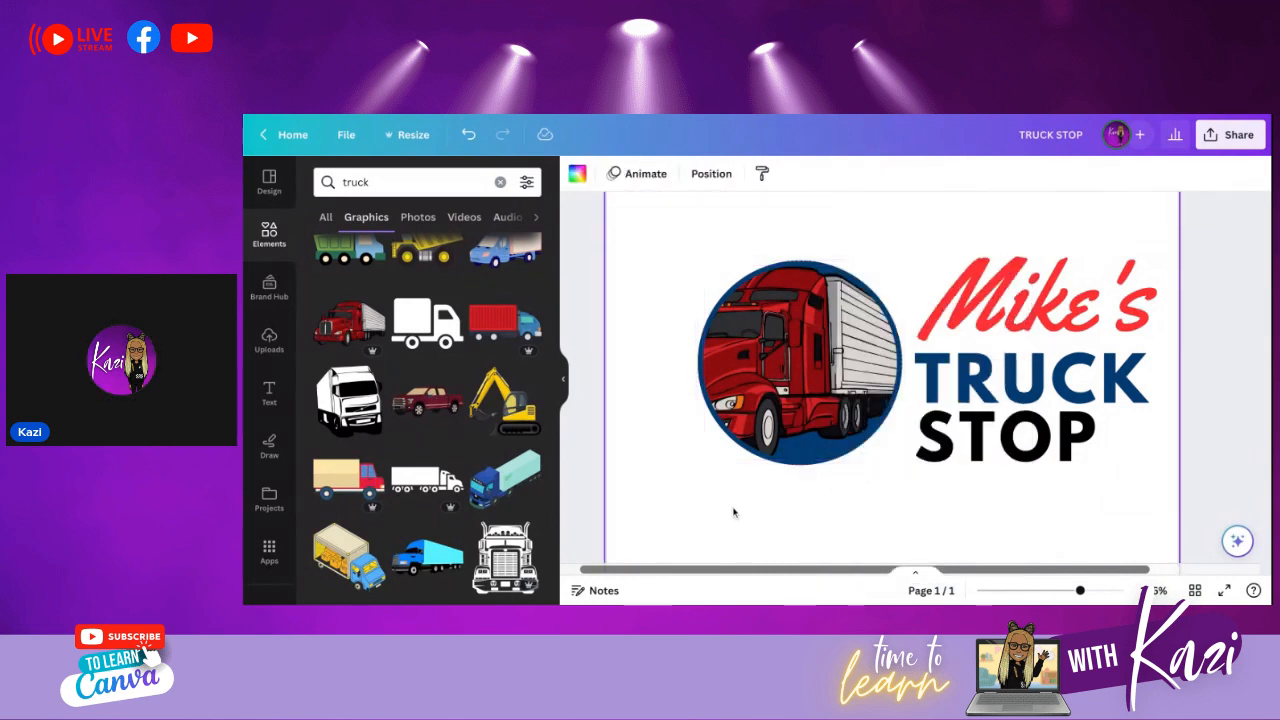
click(805, 305)
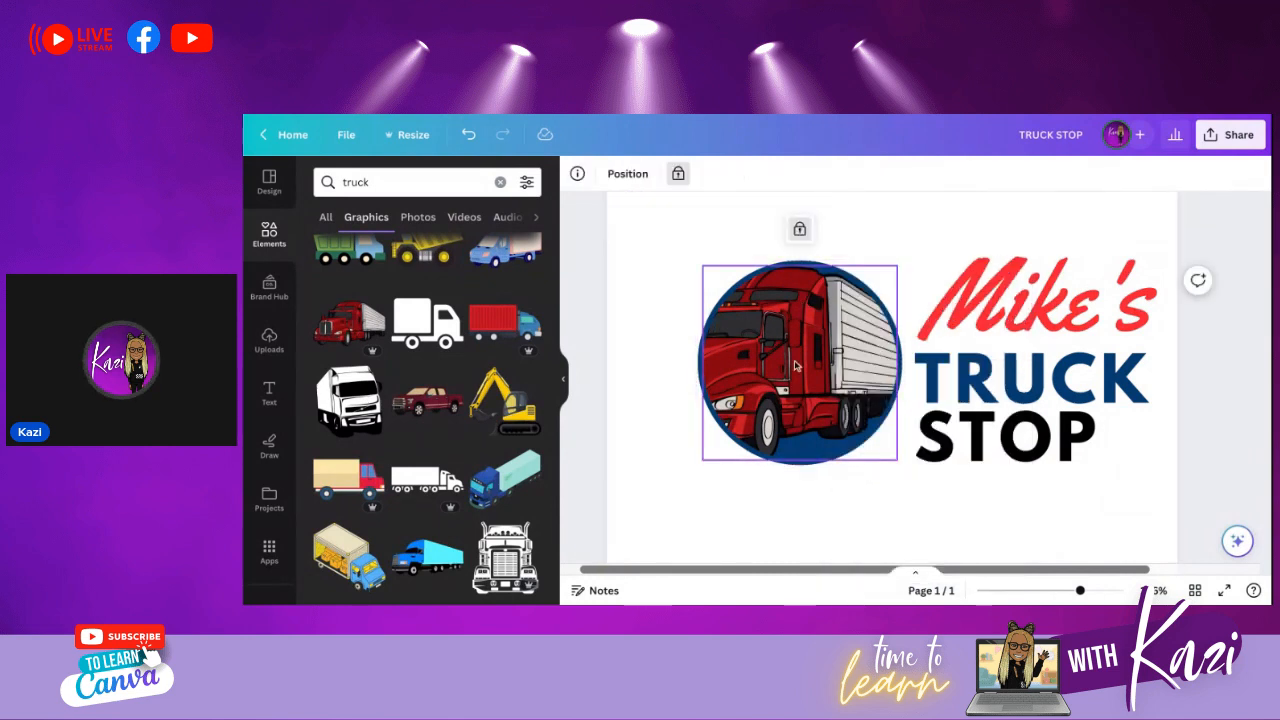
click(592, 403)
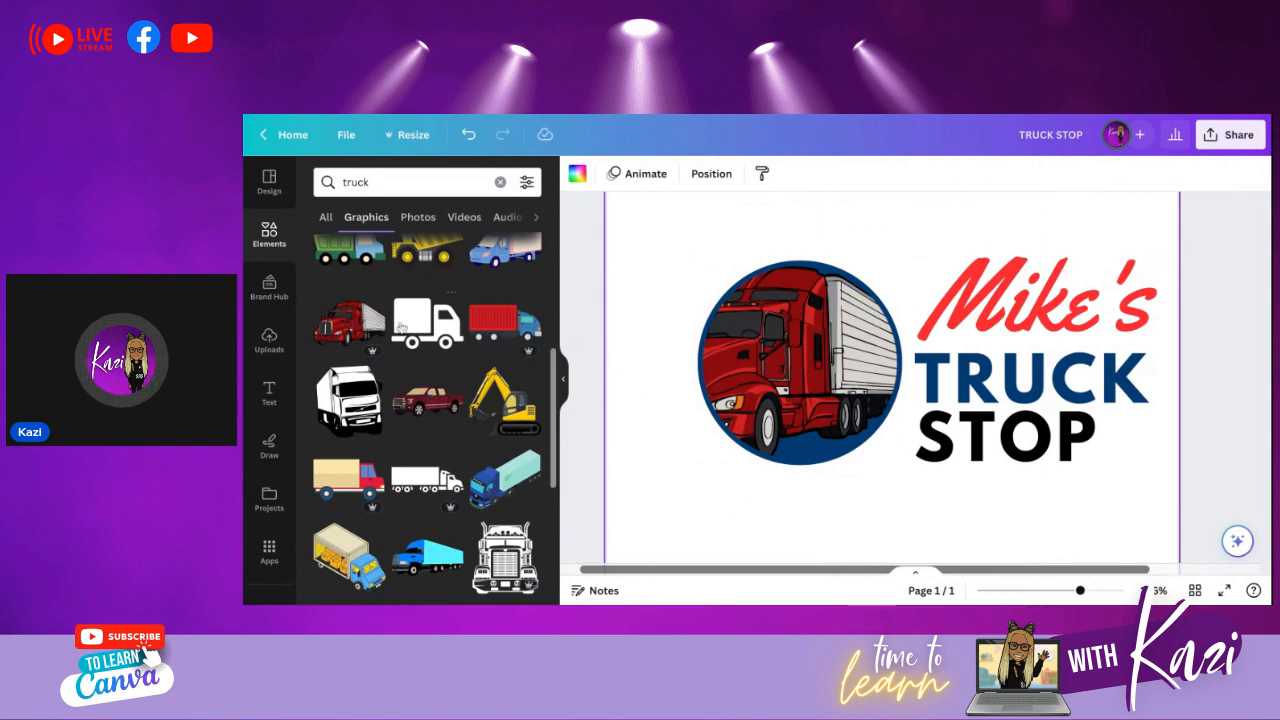
- Add another red semi-truck graphic over the emblem and set its transparency to 43 so the framed truck shows through
click(347, 328)
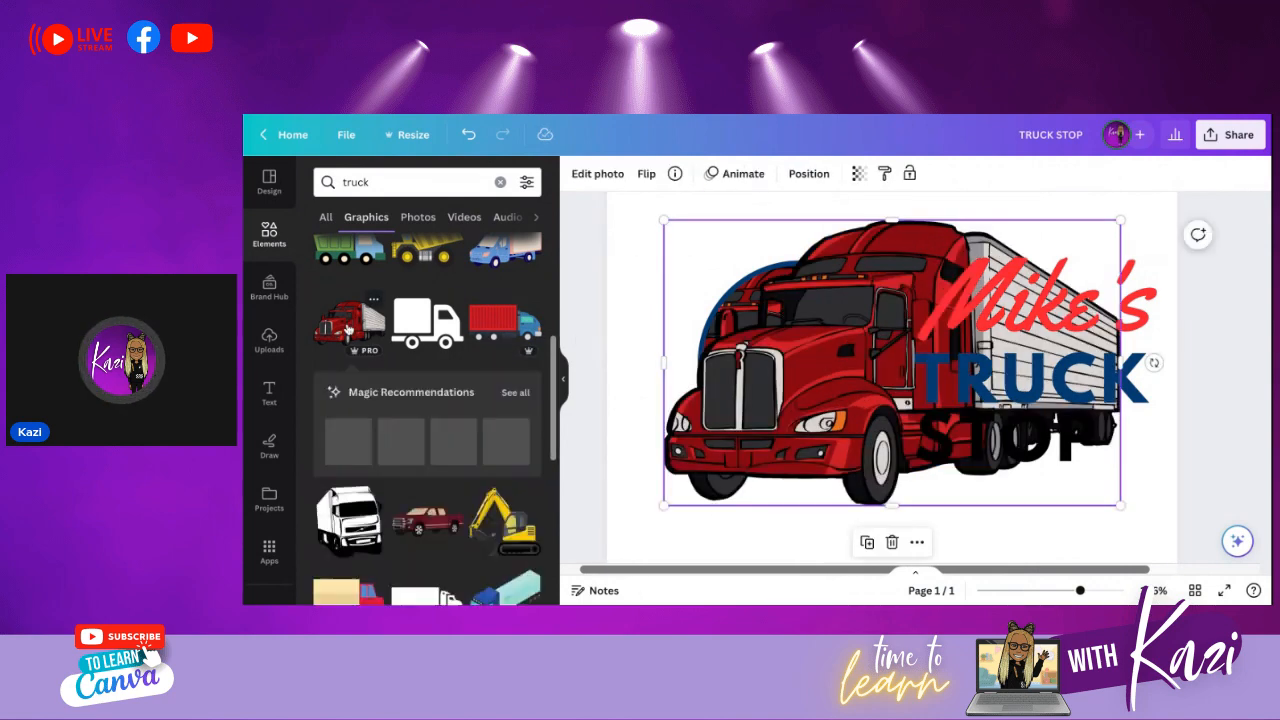
drag(806, 345, 760, 370)
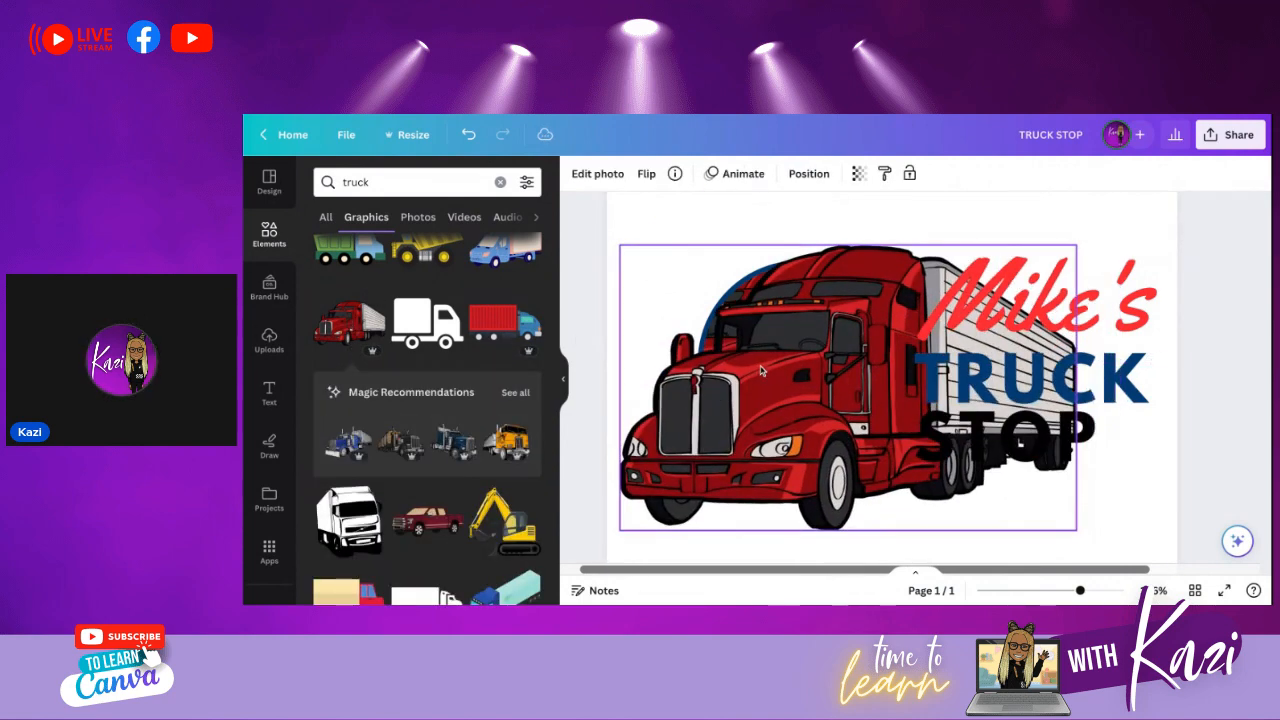
click(858, 174)
drag(860, 234, 812, 233)
drag(791, 232, 778, 232)
mouse_move(778, 437)
mouse_down()
mouse_move(749, 437)
mouse_move(740, 412)
mouse_move(776, 436)
mouse_up()
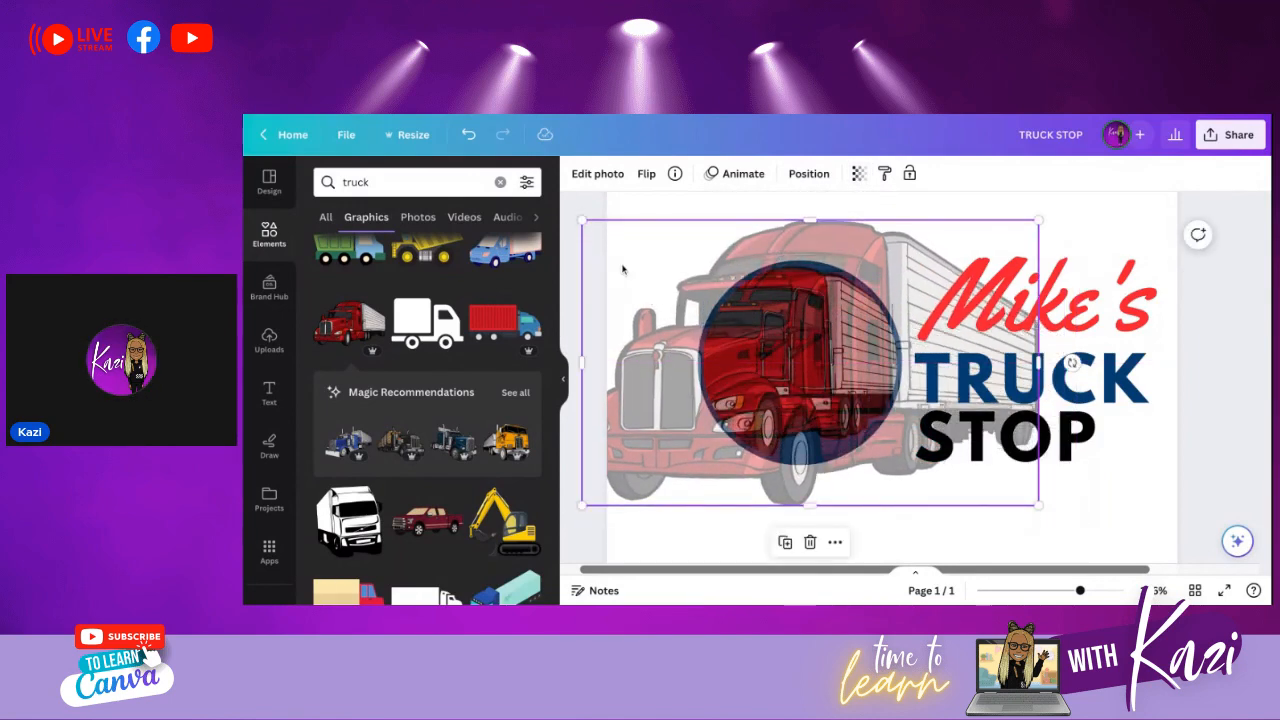
- Crop the trailer end off the translucent truck and scale it down to roughly match the truck in the circle
drag(581, 219, 664, 271)
mouse_move(782, 367)
mouse_down()
mouse_move(725, 352)
mouse_move(770, 371)
mouse_up()
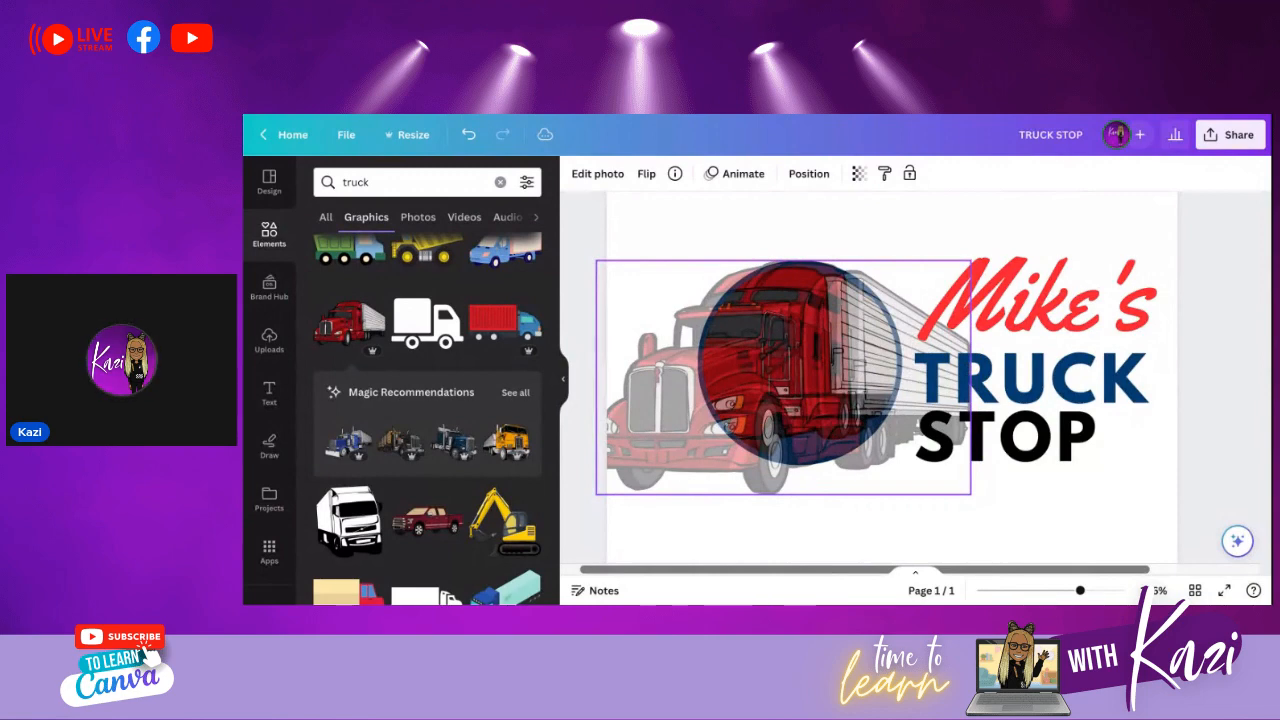
drag(770, 371, 768, 371)
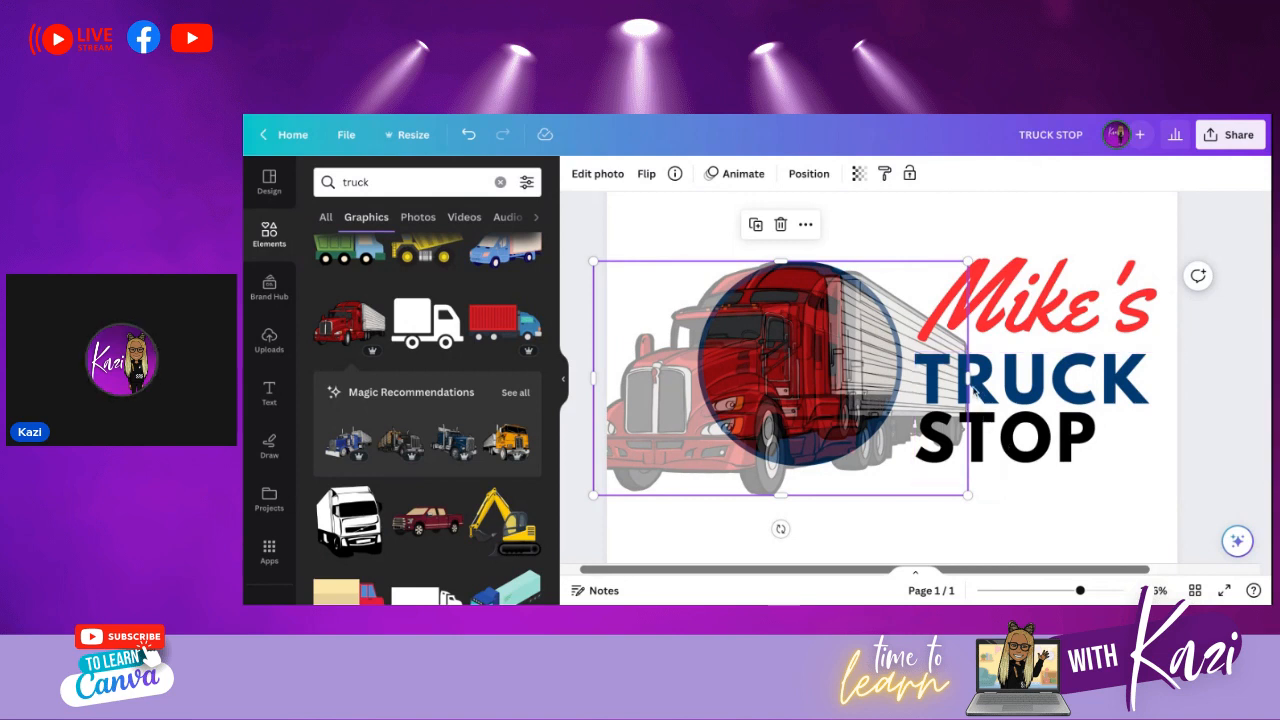
drag(970, 380, 872, 380)
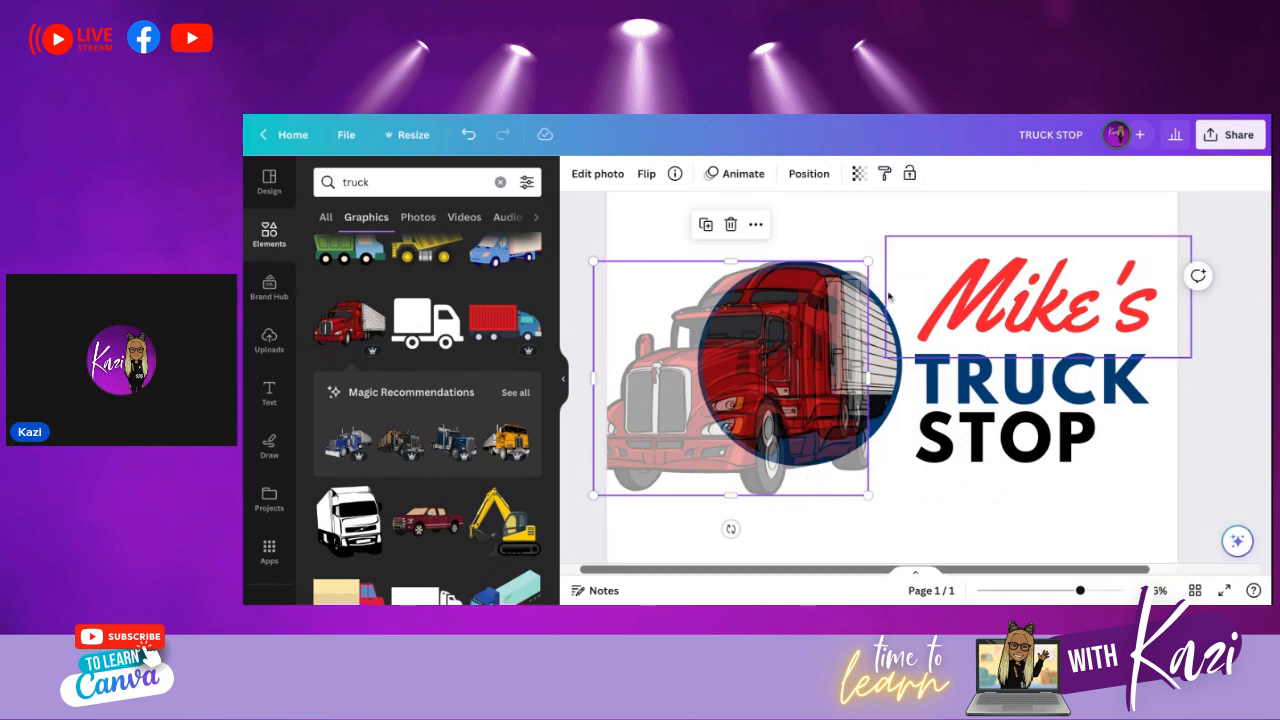
drag(870, 258, 858, 263)
drag(806, 324, 801, 317)
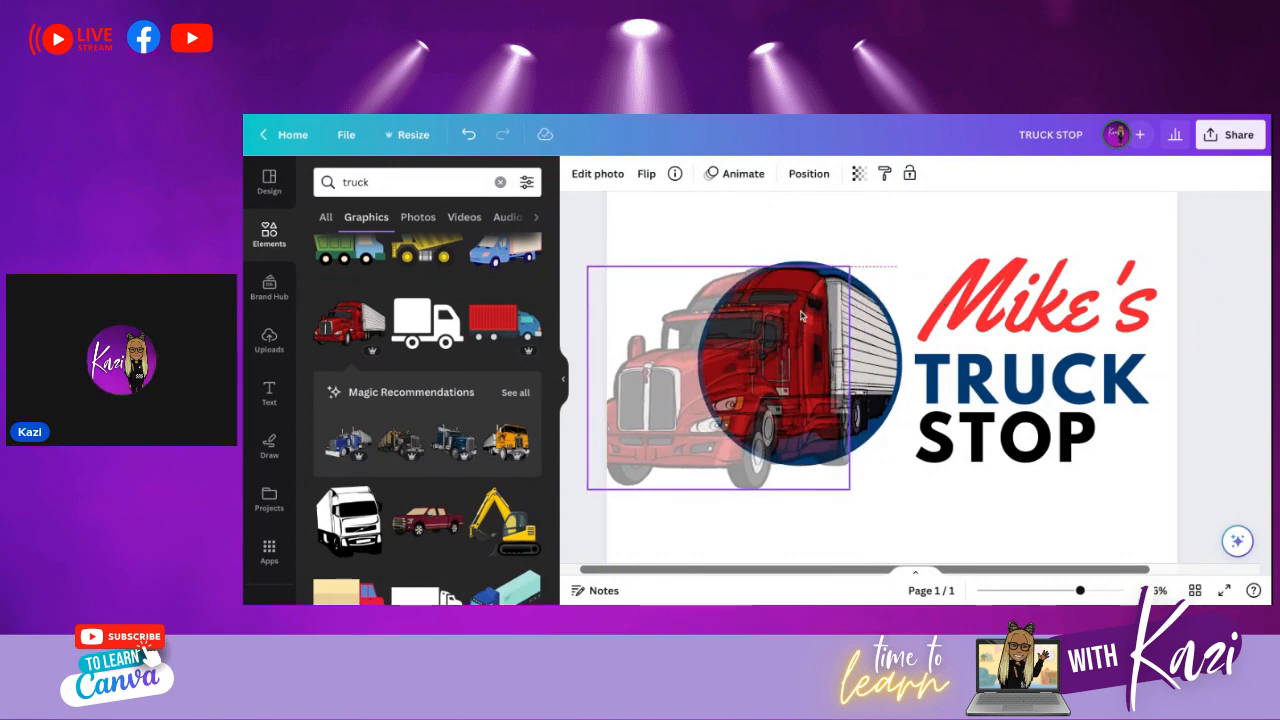
drag(849, 489, 829, 471)
drag(755, 407, 752, 405)
- Check the overlap up close, hide the graphics results, and refine the translucent truck's size and position over the framed truck
ctrl+scroll(720, 506, up, 5)
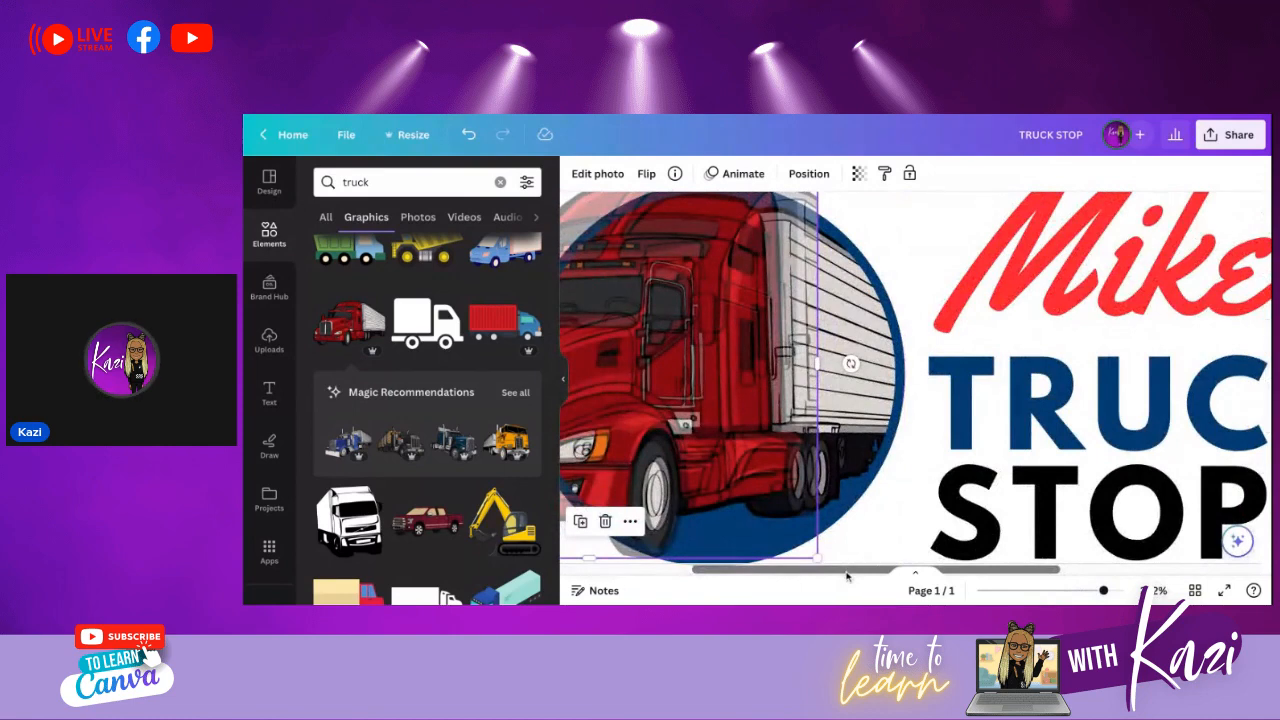
click(968, 565)
scroll(796, 423, down, 1)
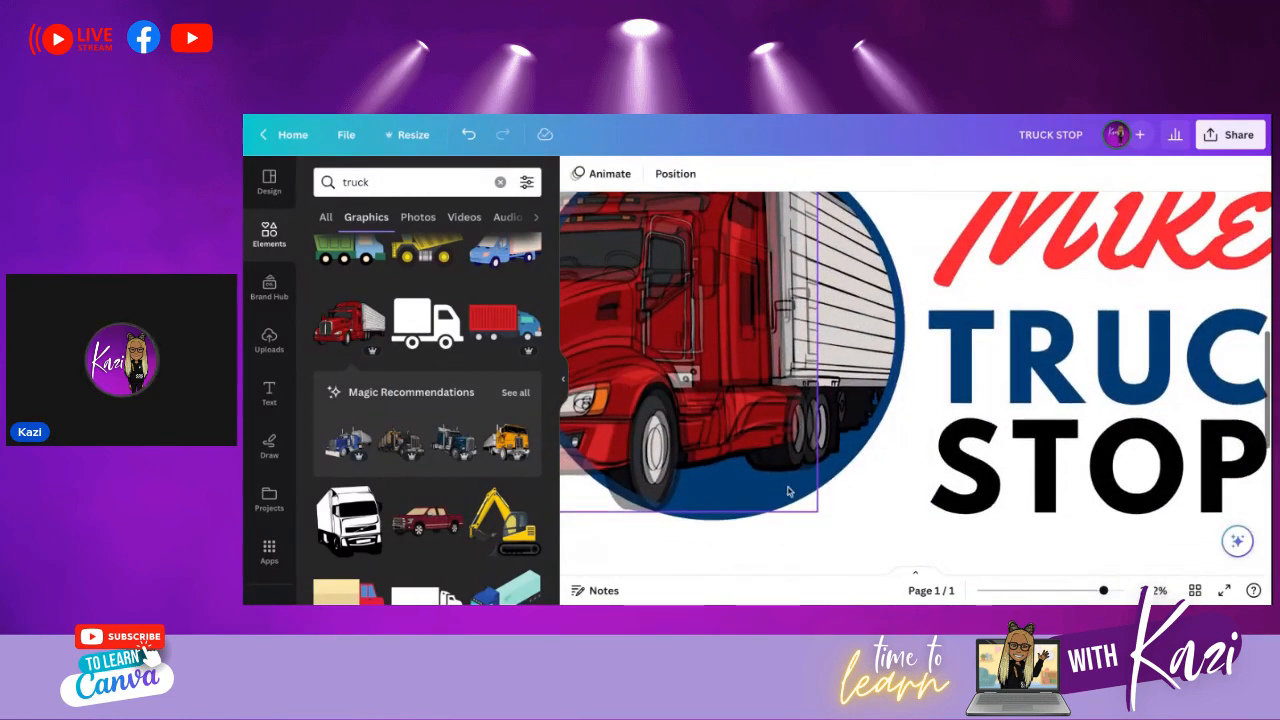
click(846, 536)
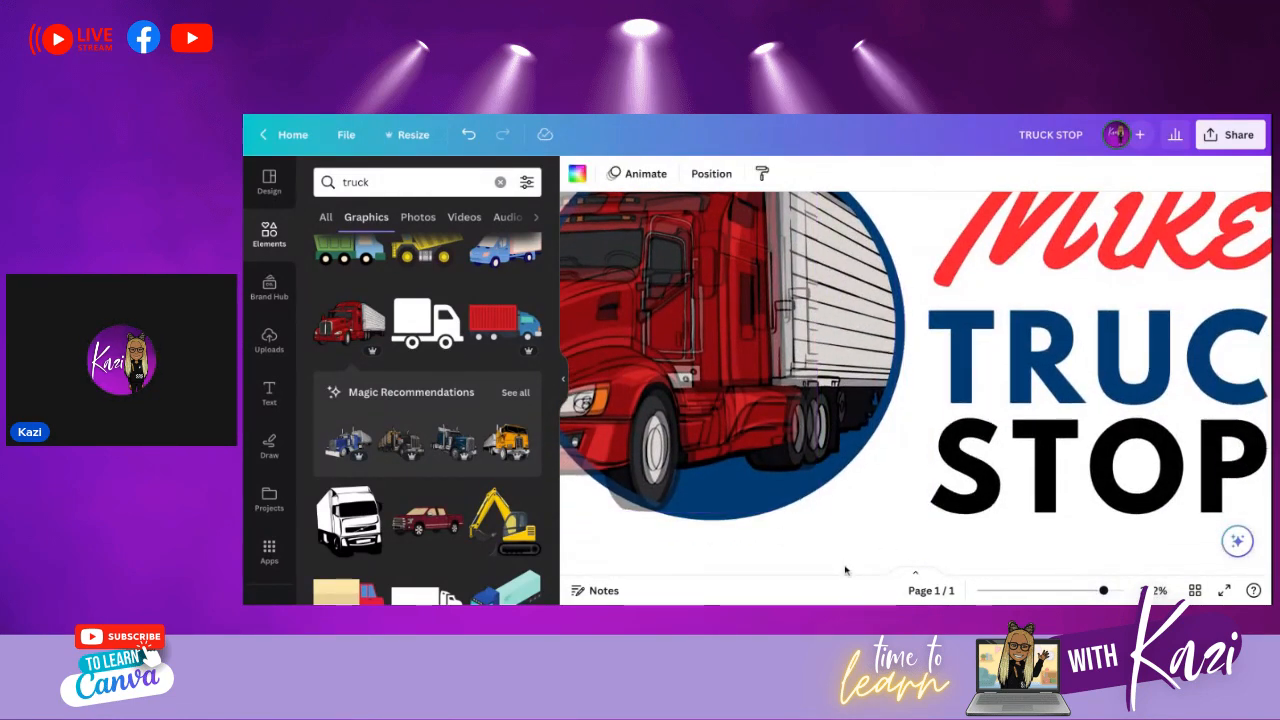
drag(1104, 590, 1087, 590)
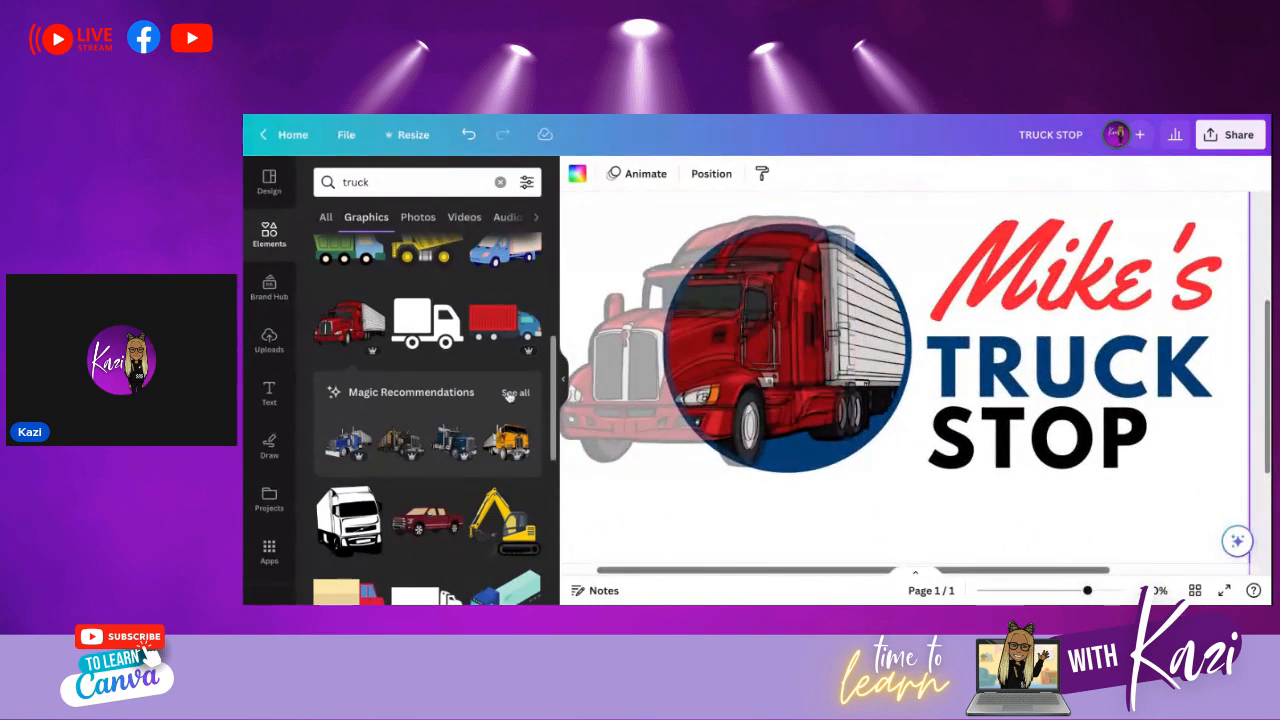
click(563, 388)
drag(433, 388, 431, 396)
drag(386, 215, 405, 230)
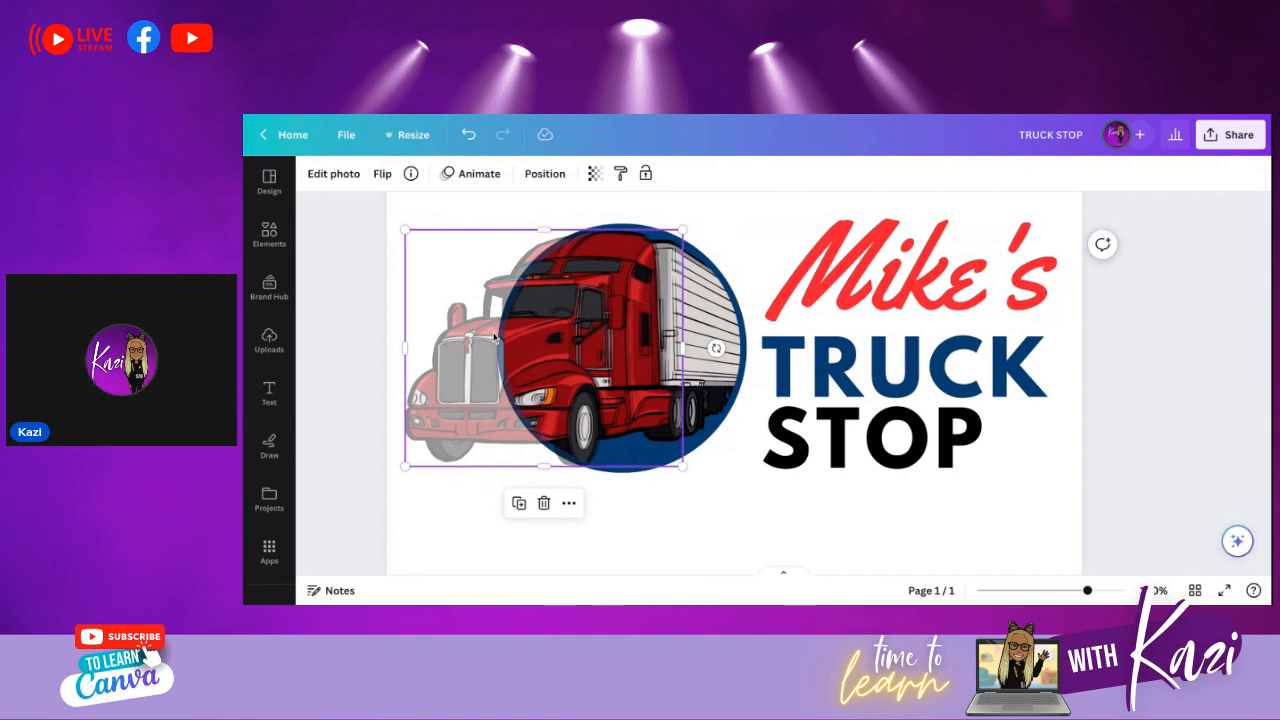
- Nudge the translucent truck horizontally in small increments to line it up with the framed truck
key(Right)
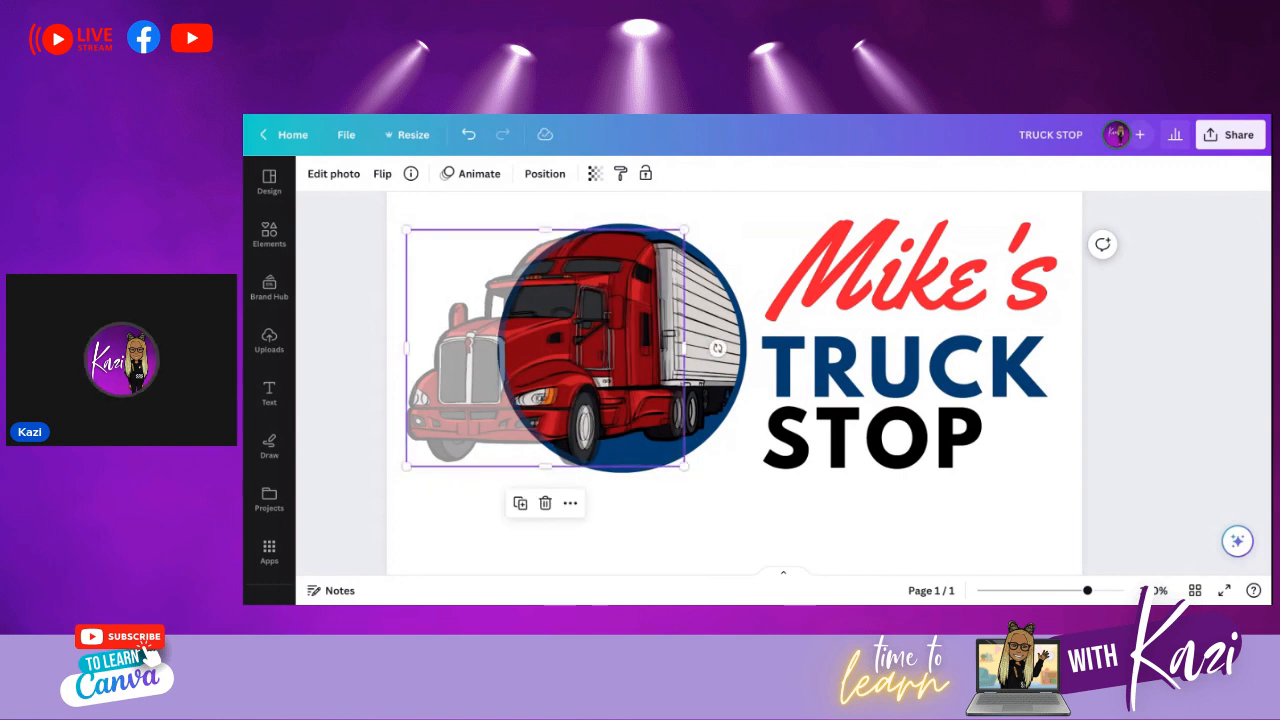
key(Left)
key(Left)
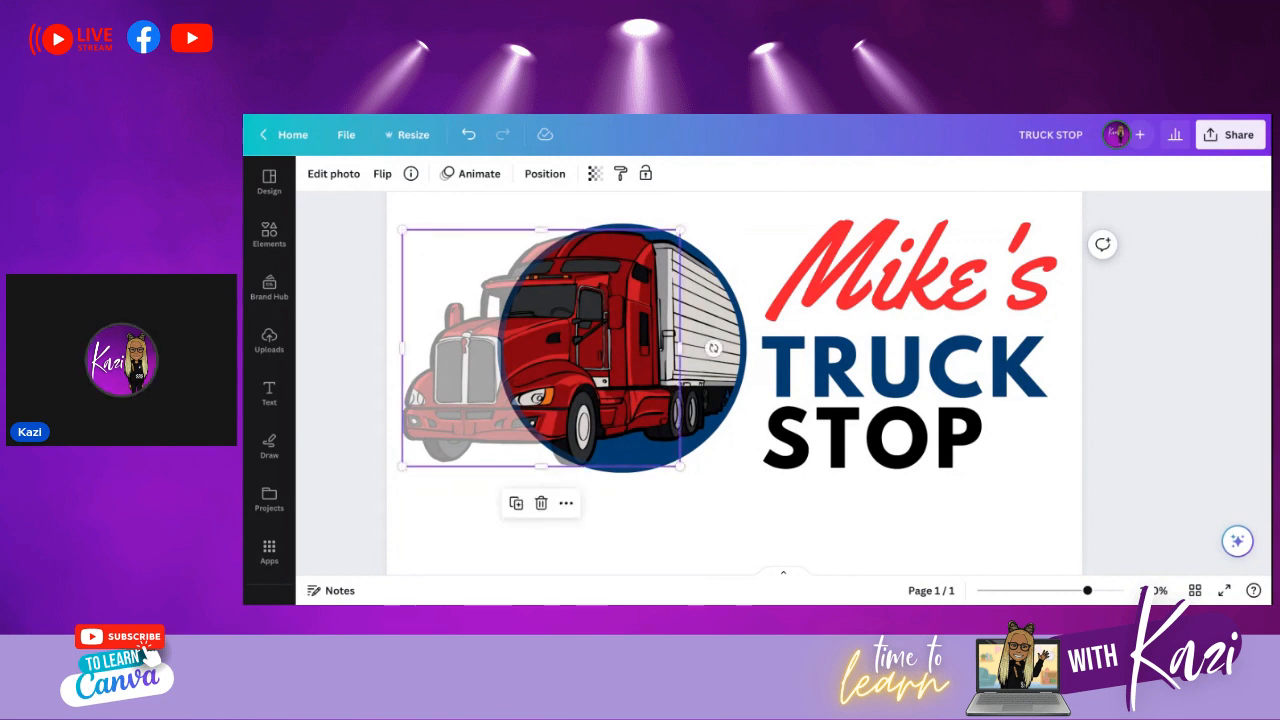
key(Left)
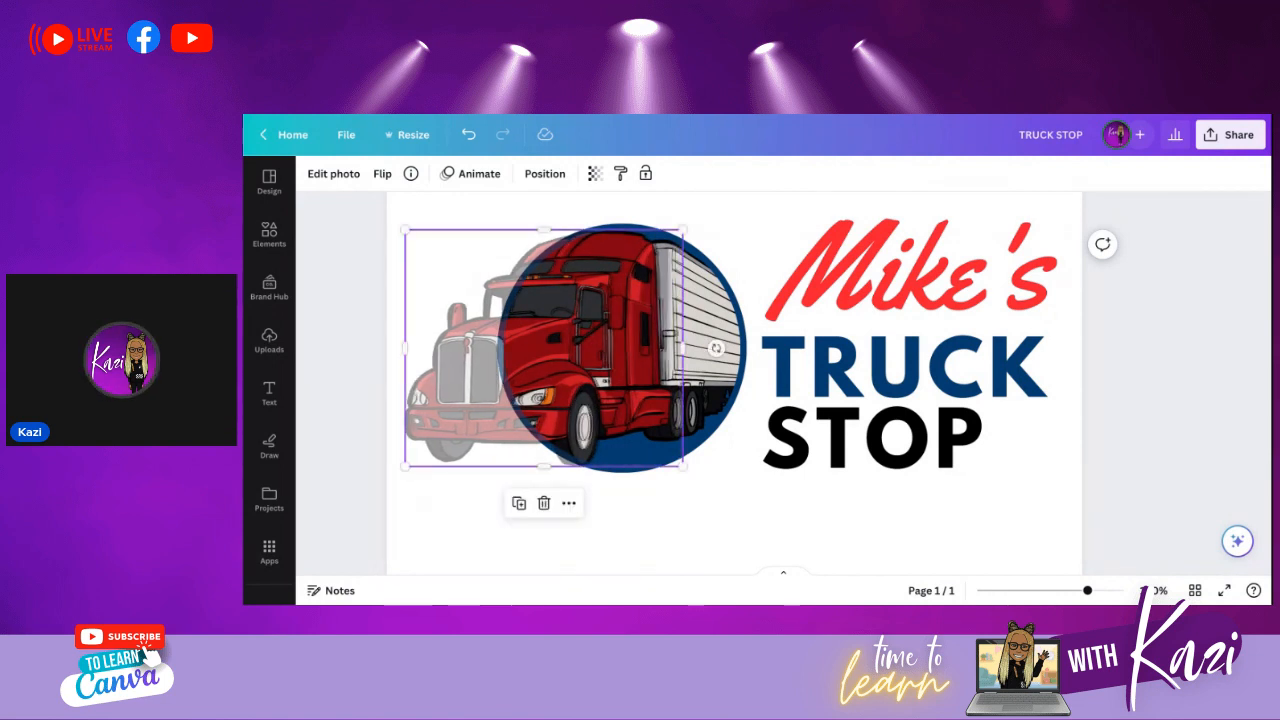
key(Left)
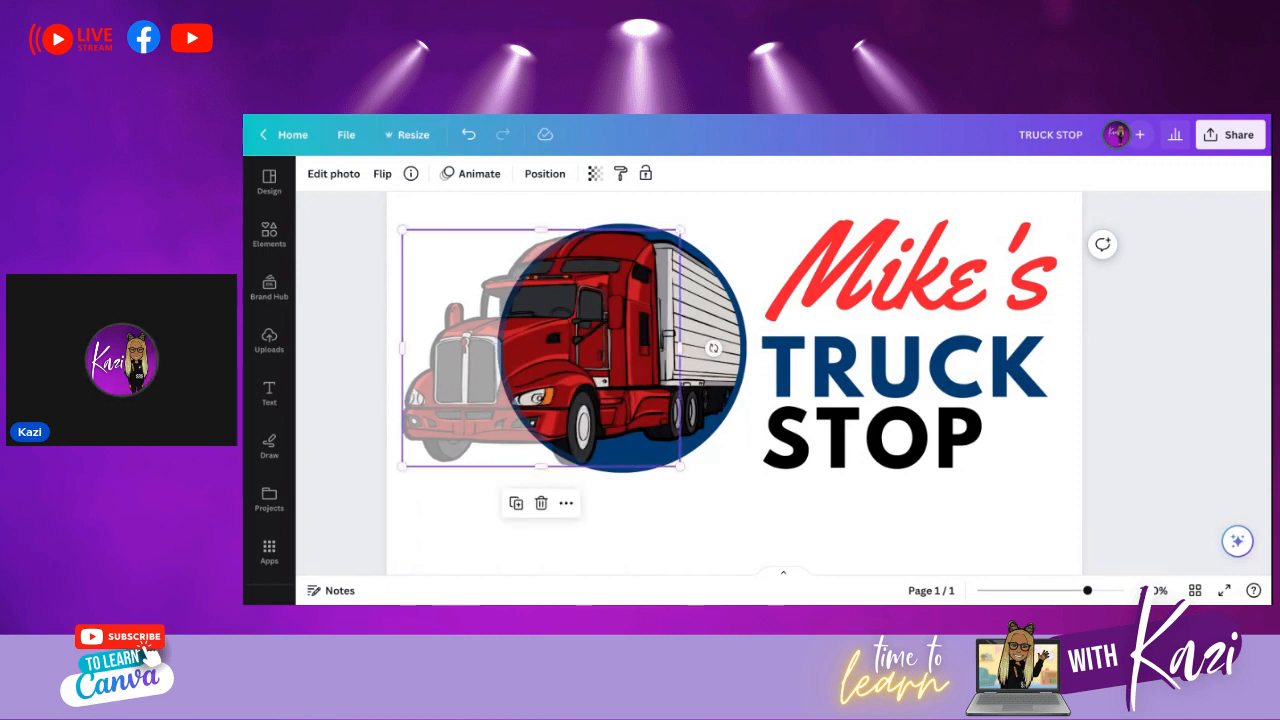
- Restore the overlaid truck to full opacity so its front end extends out of the blue circle, and review the logo
scroll(527, 262, up, 2)
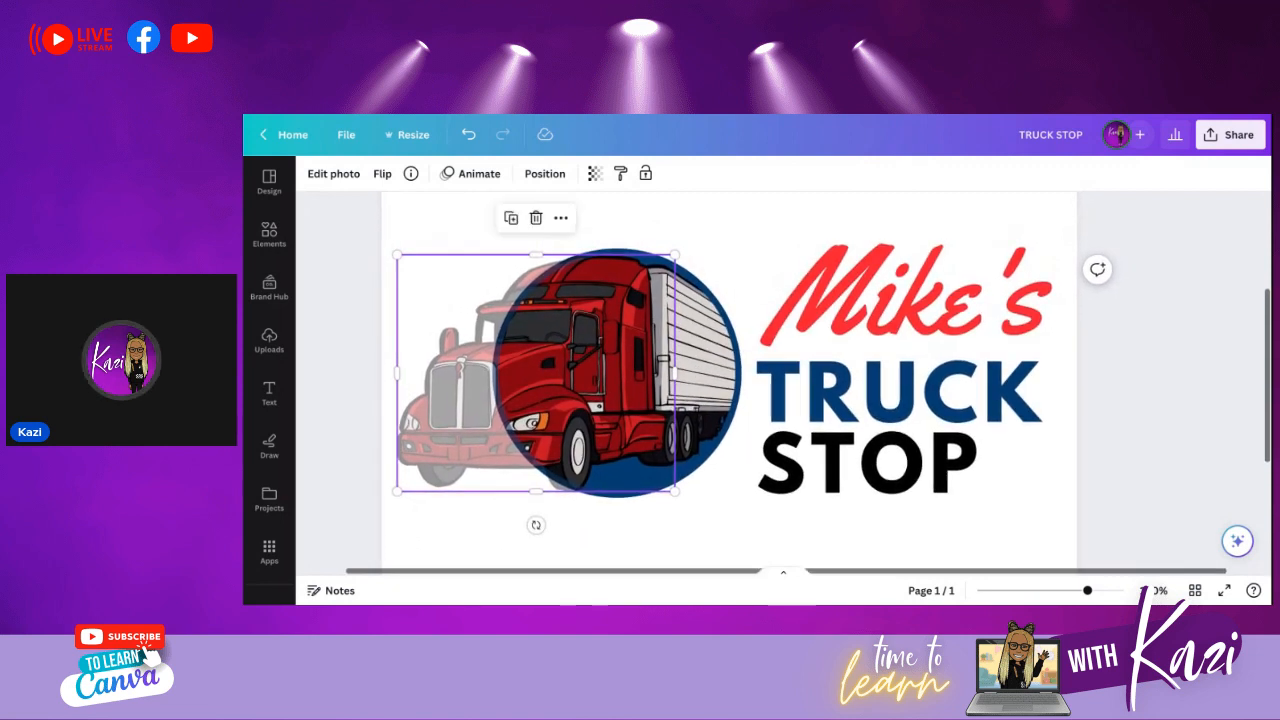
click(600, 176)
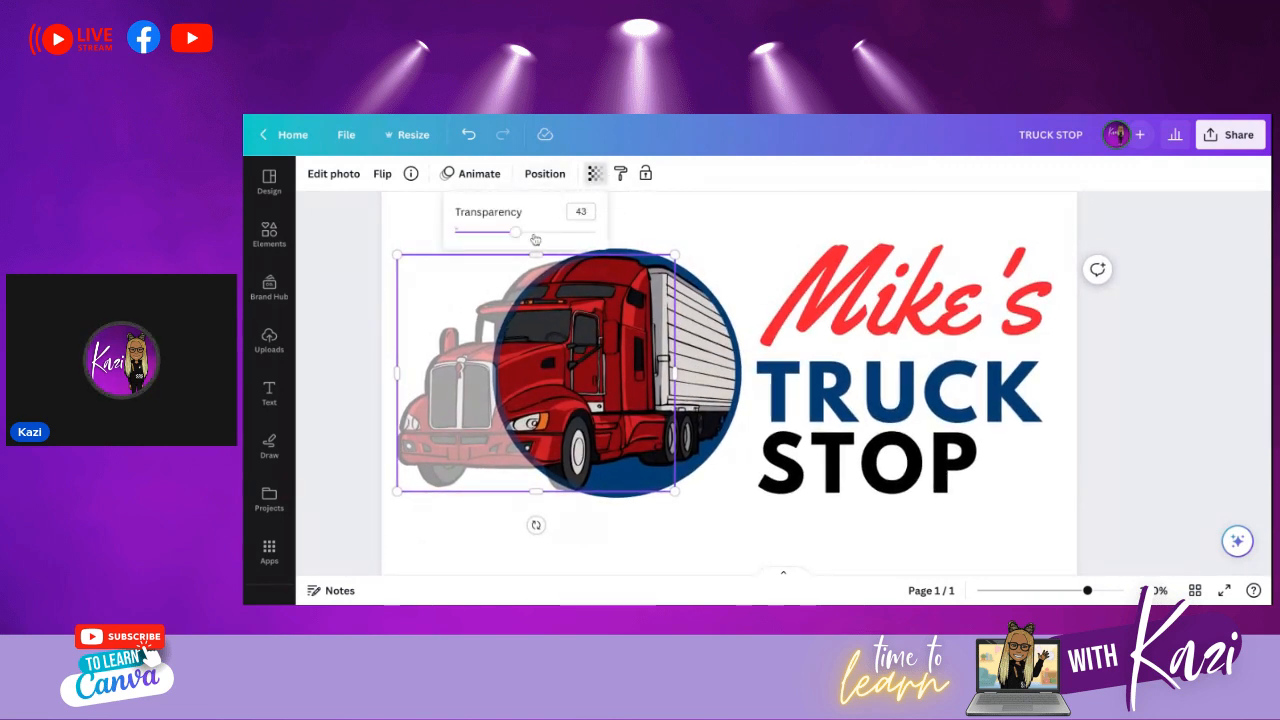
drag(517, 234, 598, 232)
click(757, 209)
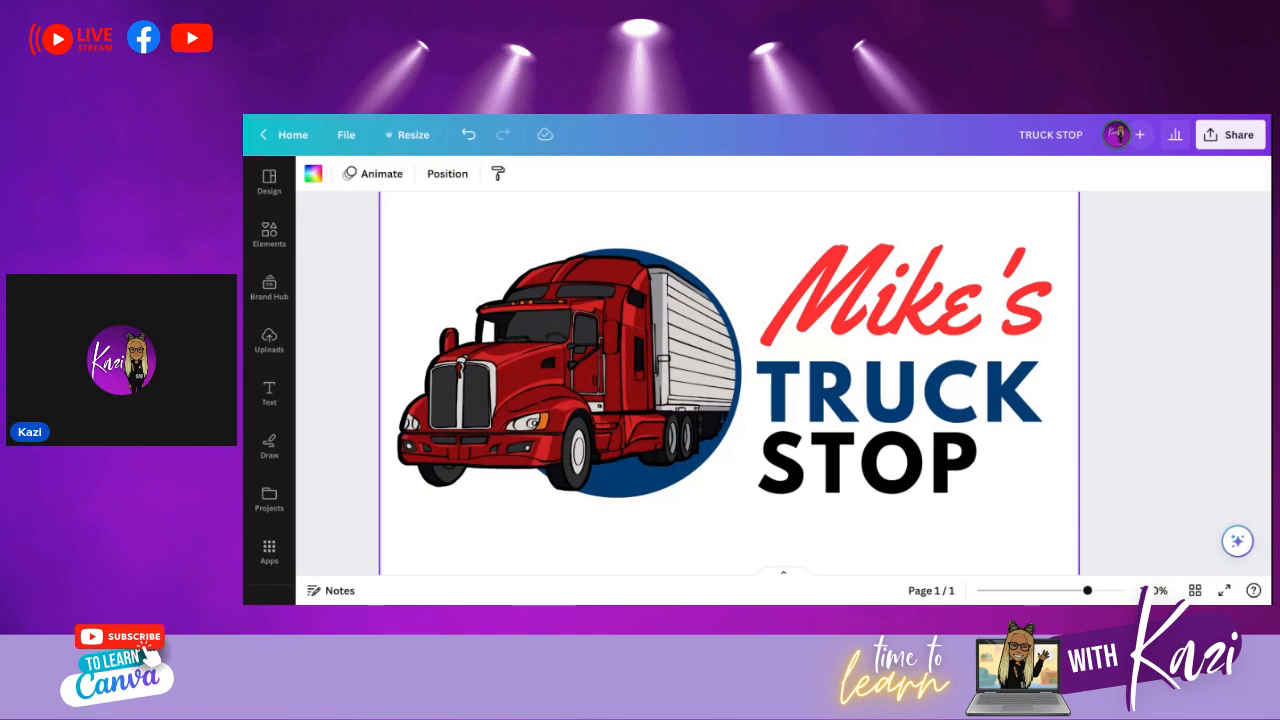
scroll(800, 240, down, 2)
scroll(640, 330, up, 2)
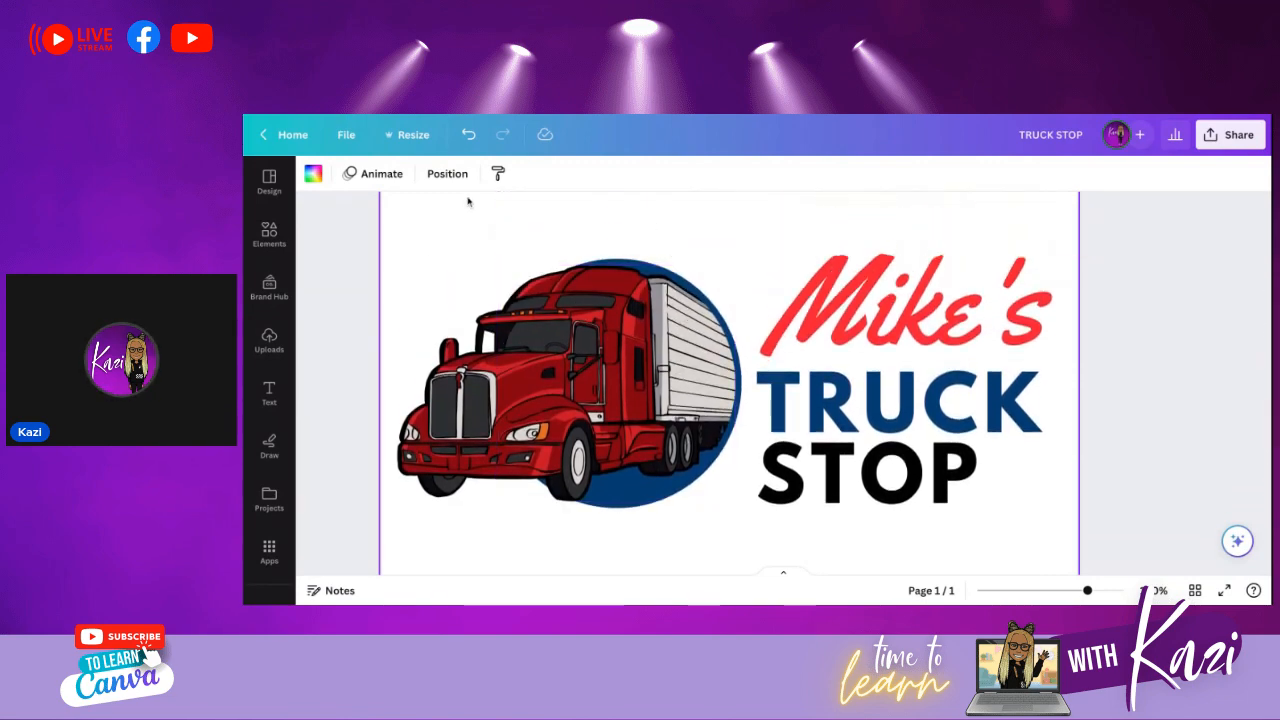
- Search the graphics for "shadow" and add the first soft oval shadow to the page
click(269, 235)
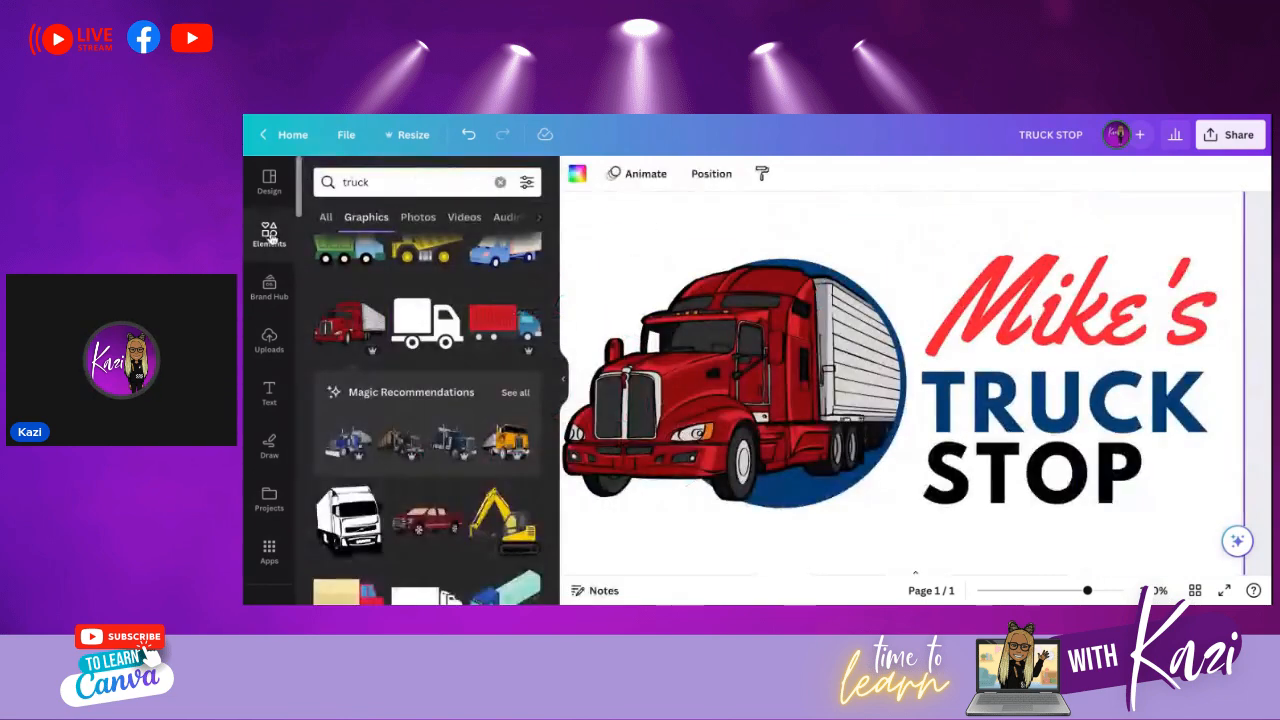
click(389, 186)
text(shadow)
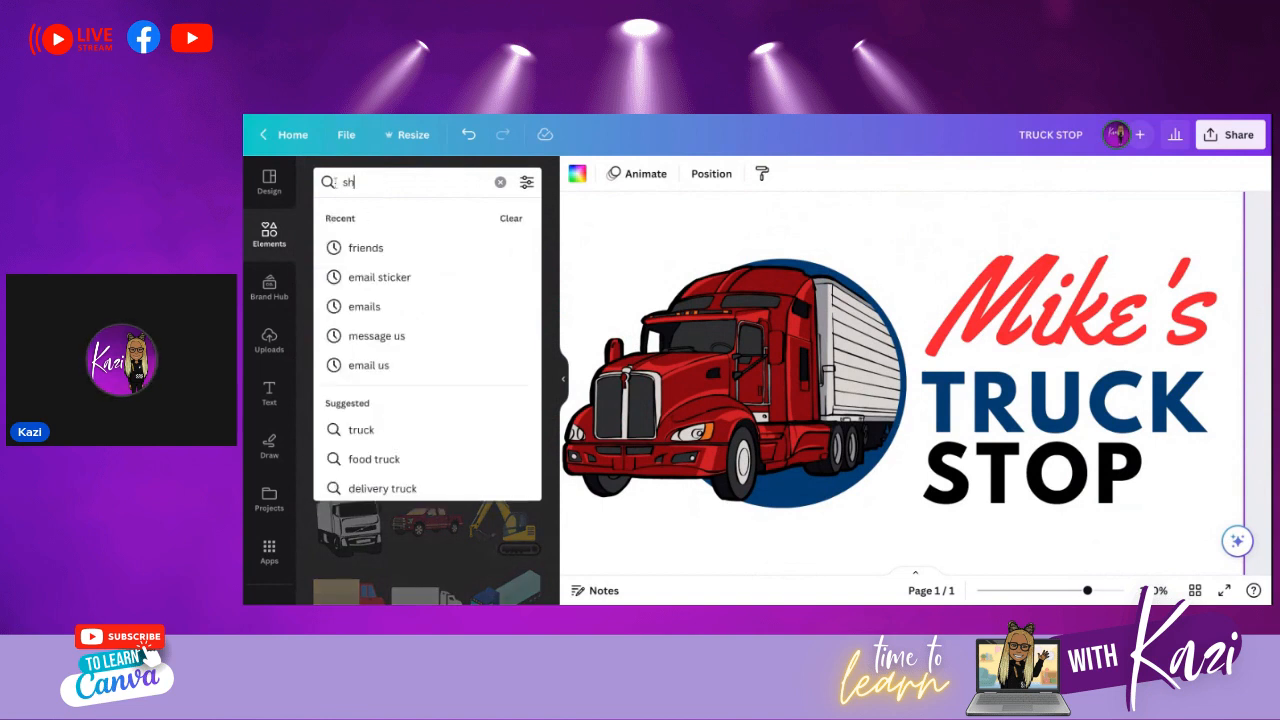
key(Return)
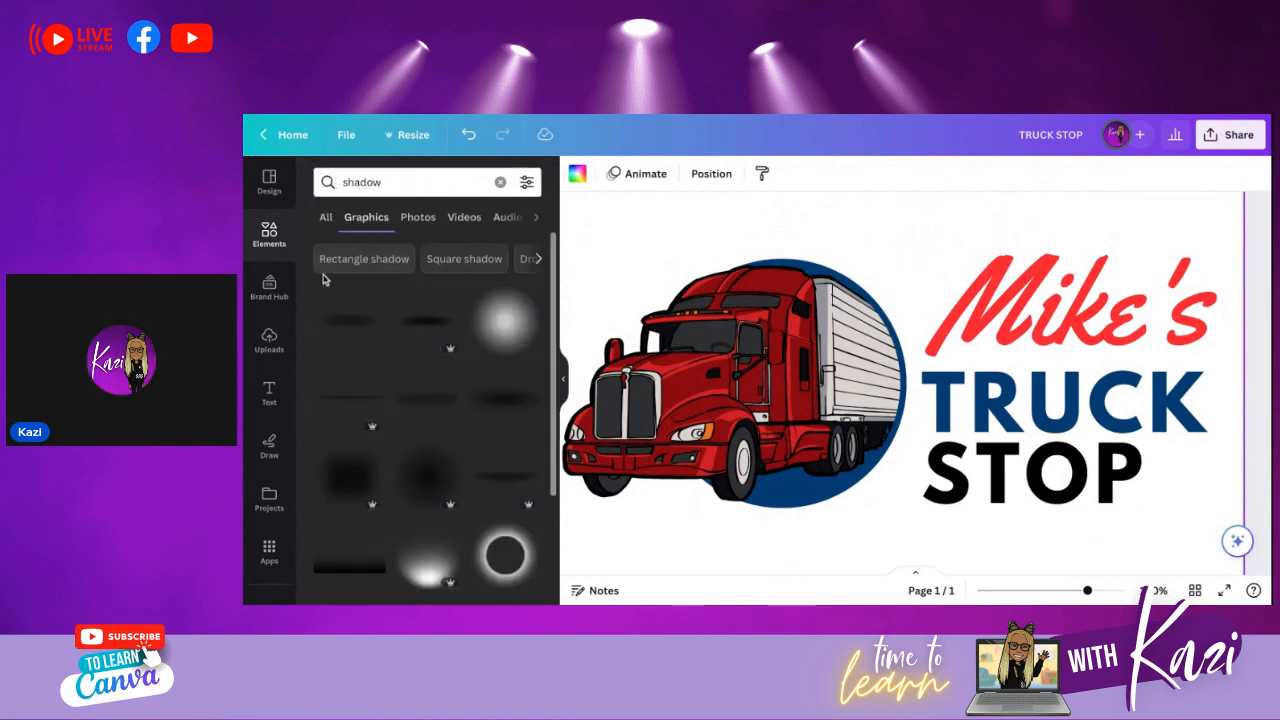
click(349, 337)
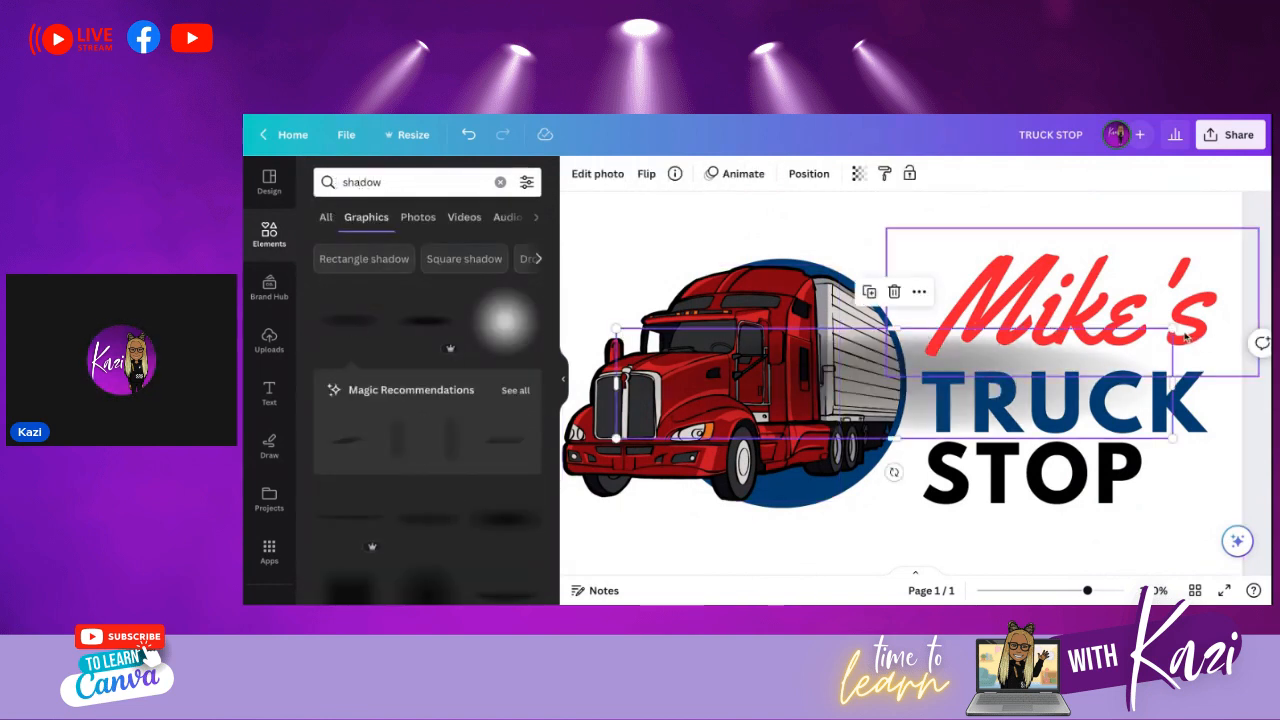
- Shrink the shadow to about 108 × 21 and place it beneath the truck's front bumper
drag(1173, 328, 765, 408)
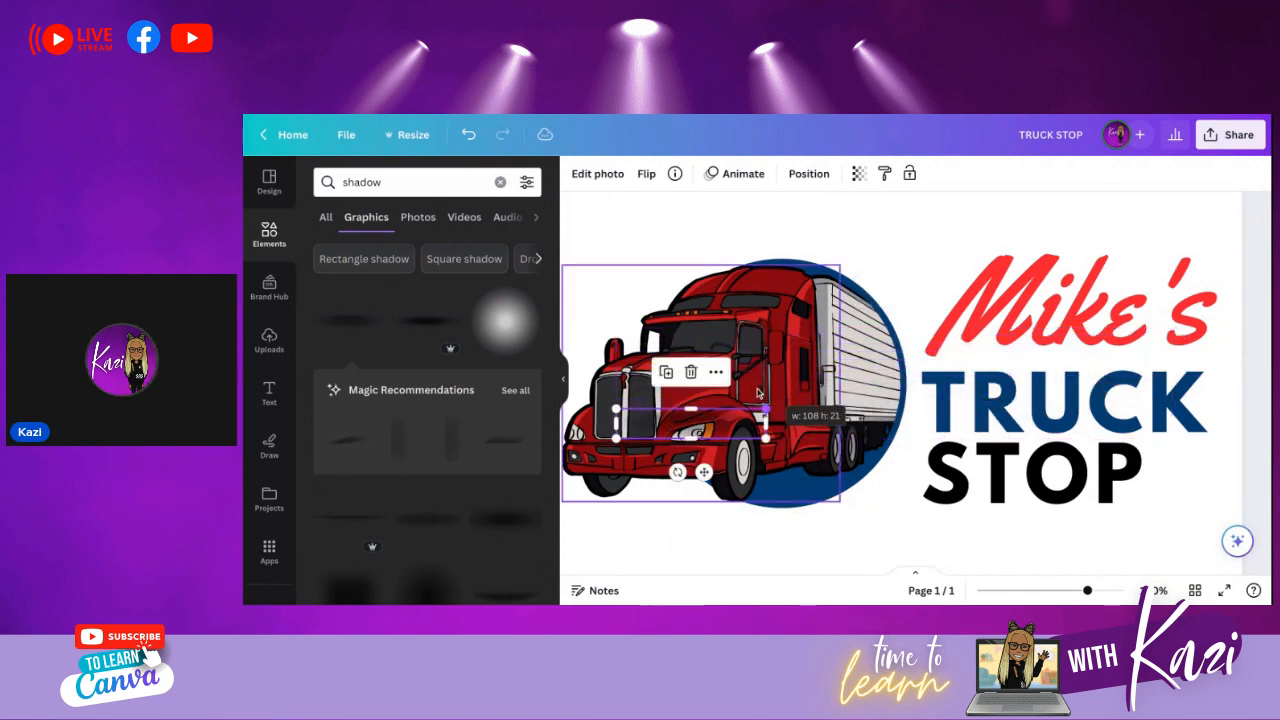
mouse_move(704, 471)
mouse_down()
mouse_move(658, 553)
mouse_move(645, 550)
mouse_move(704, 472)
mouse_up()
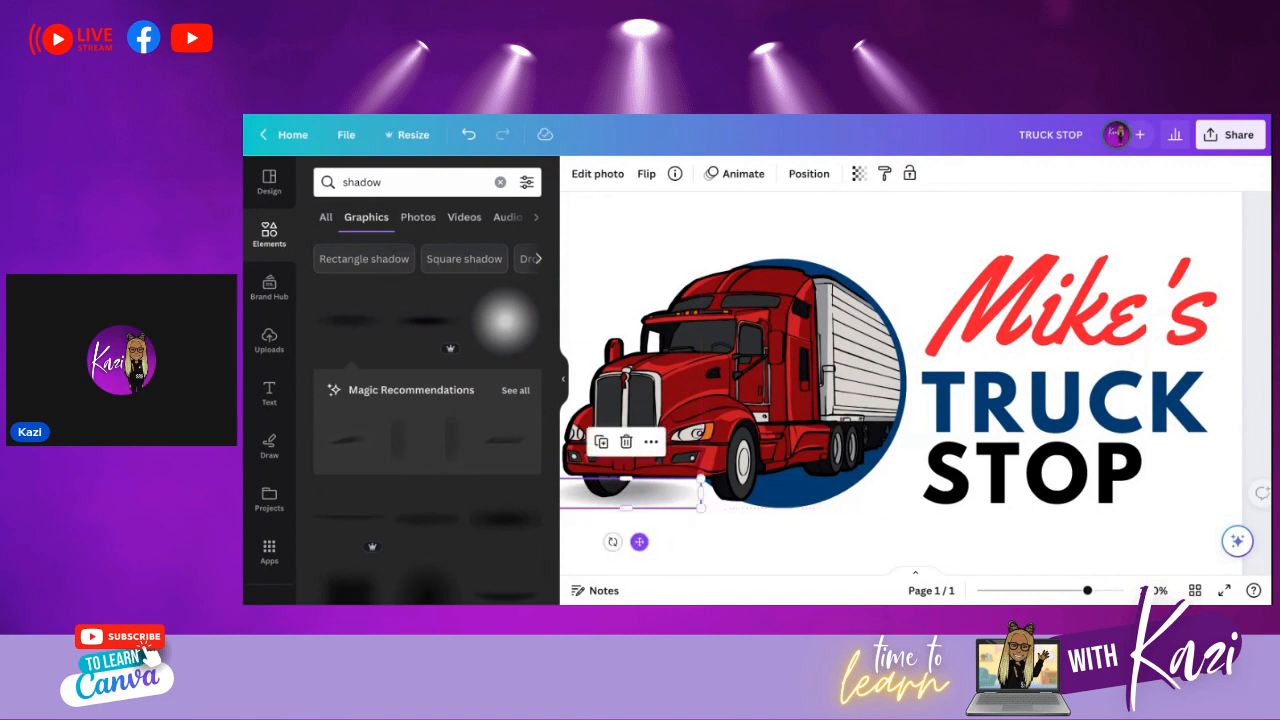
click(720, 557)
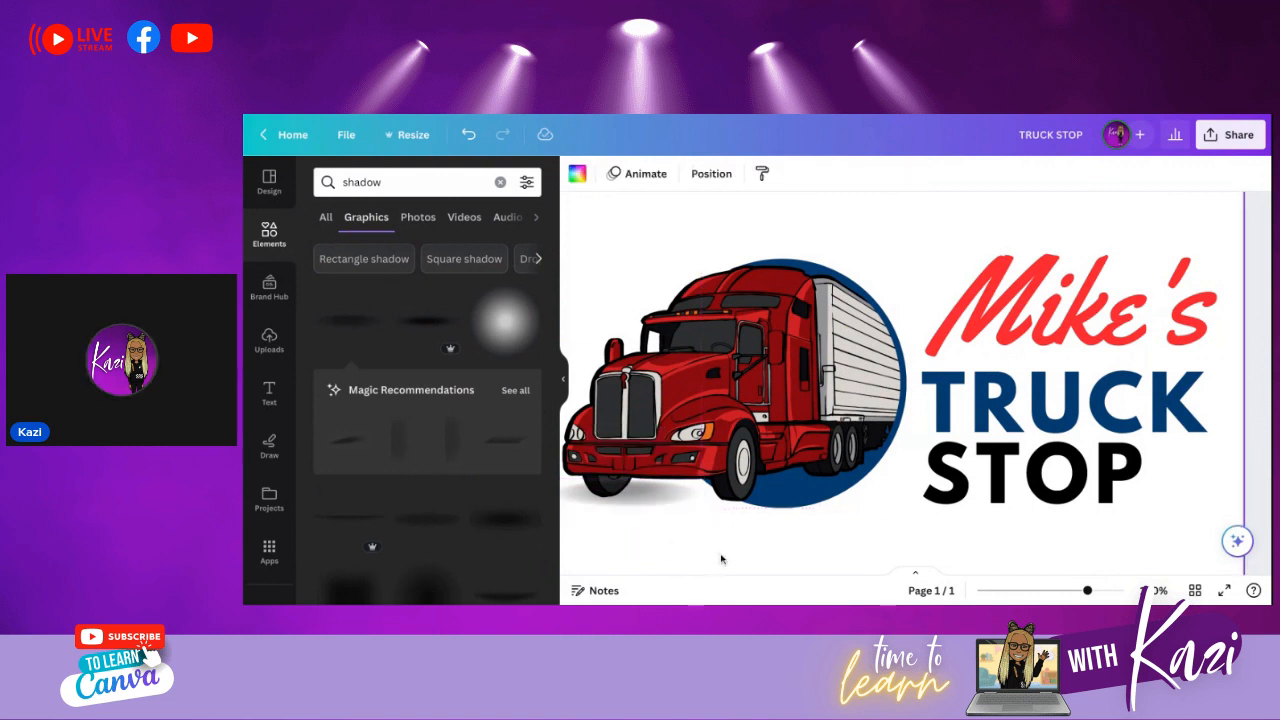
- Try the shadow under the nearer front wheel, then shrink it beneath the far front wheel
click(643, 501)
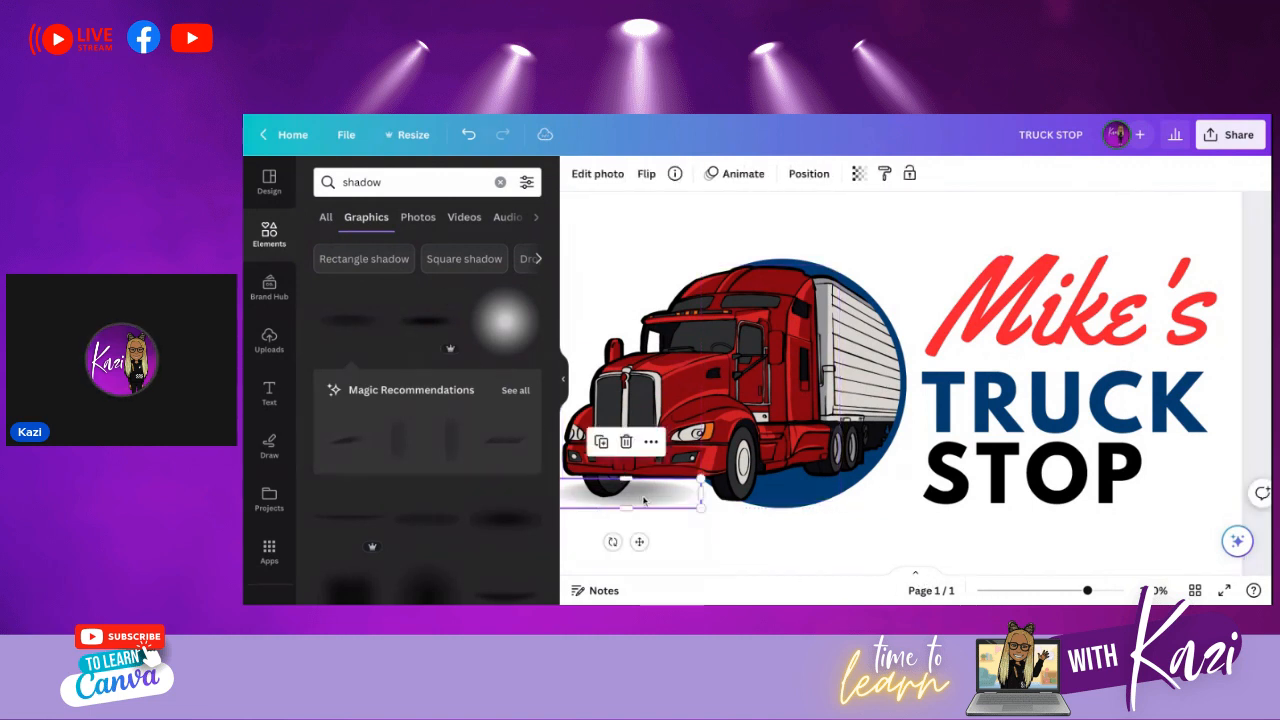
drag(643, 501, 739, 506)
drag(657, 487, 711, 497)
drag(772, 549, 639, 541)
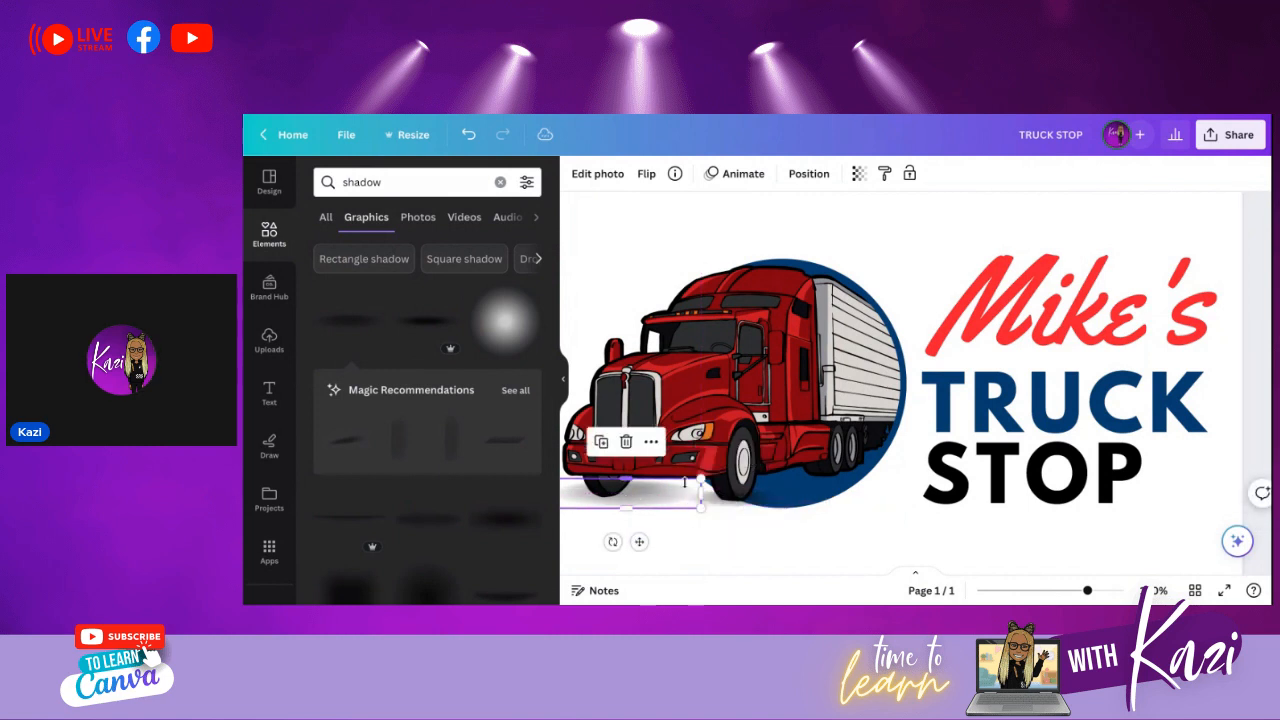
drag(700, 483, 647, 491)
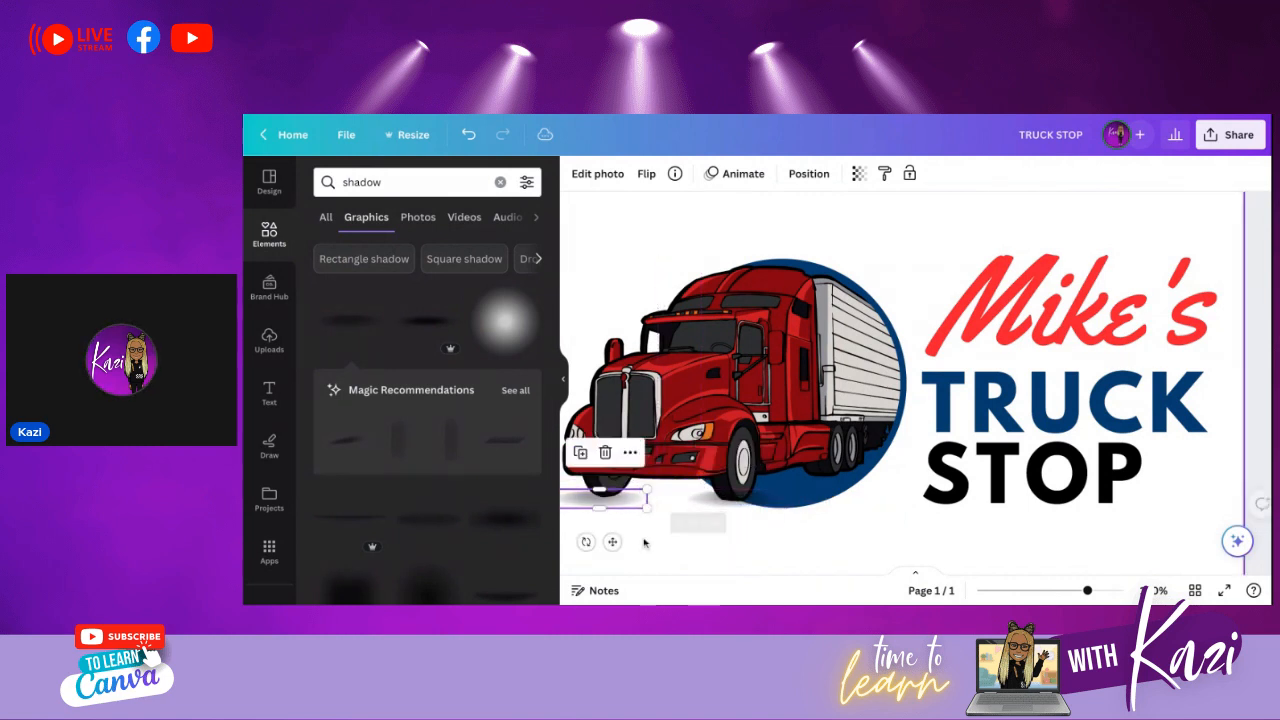
- Nudge the small shadow into its final position beneath the truck's far front wheel
drag(612, 541, 611, 540)
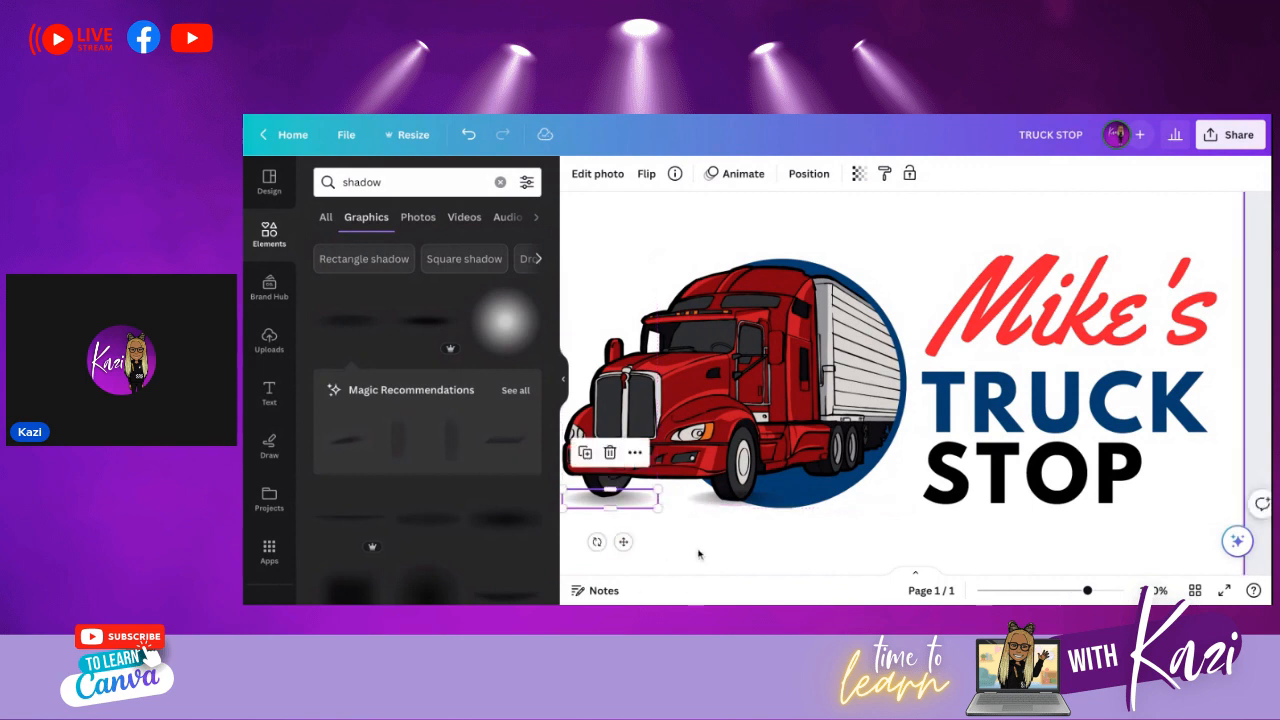
click(698, 554)
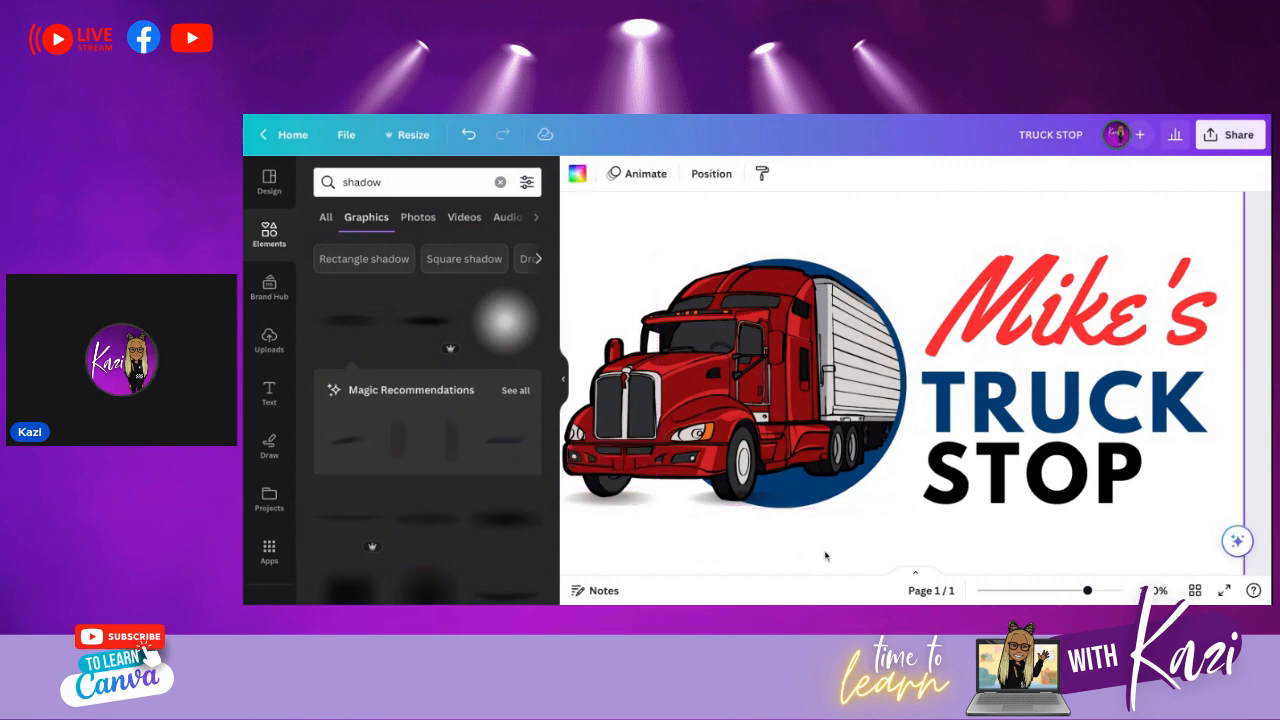
scroll(825, 556, down, 3)
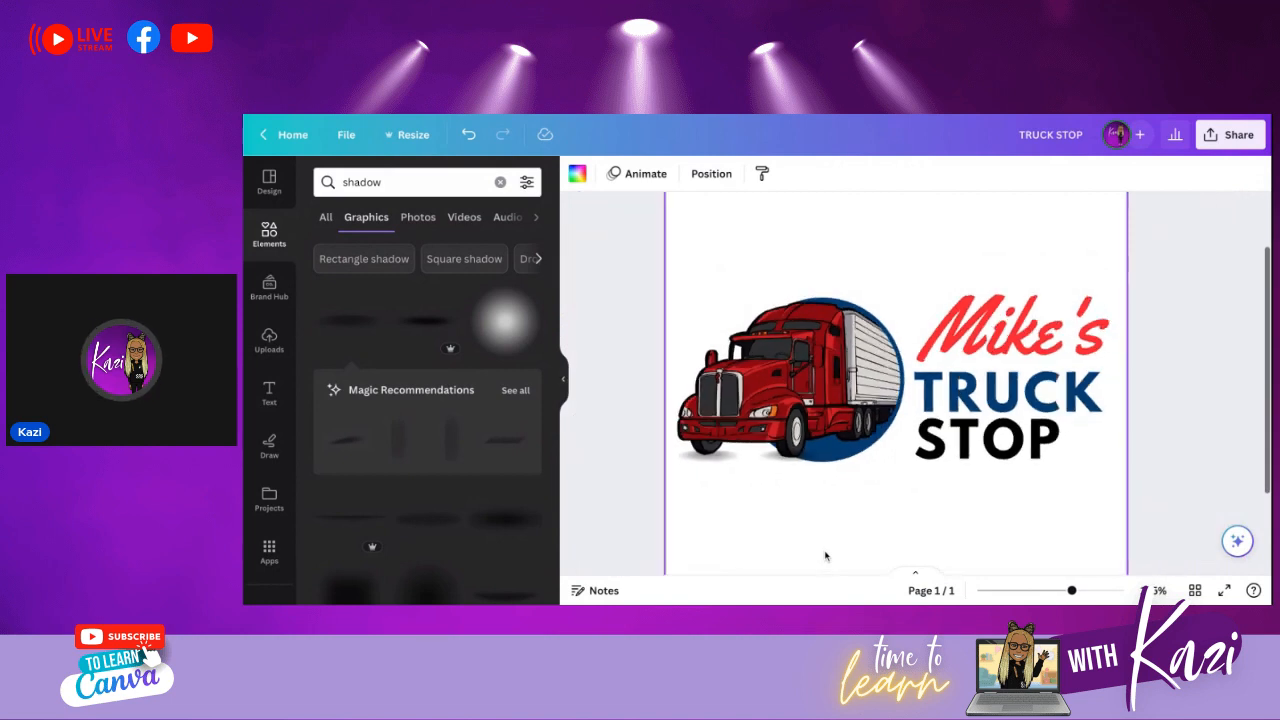
- Unlock the truck image that sits inside the blue circle
drag(641, 258, 1078, 518)
click(951, 543)
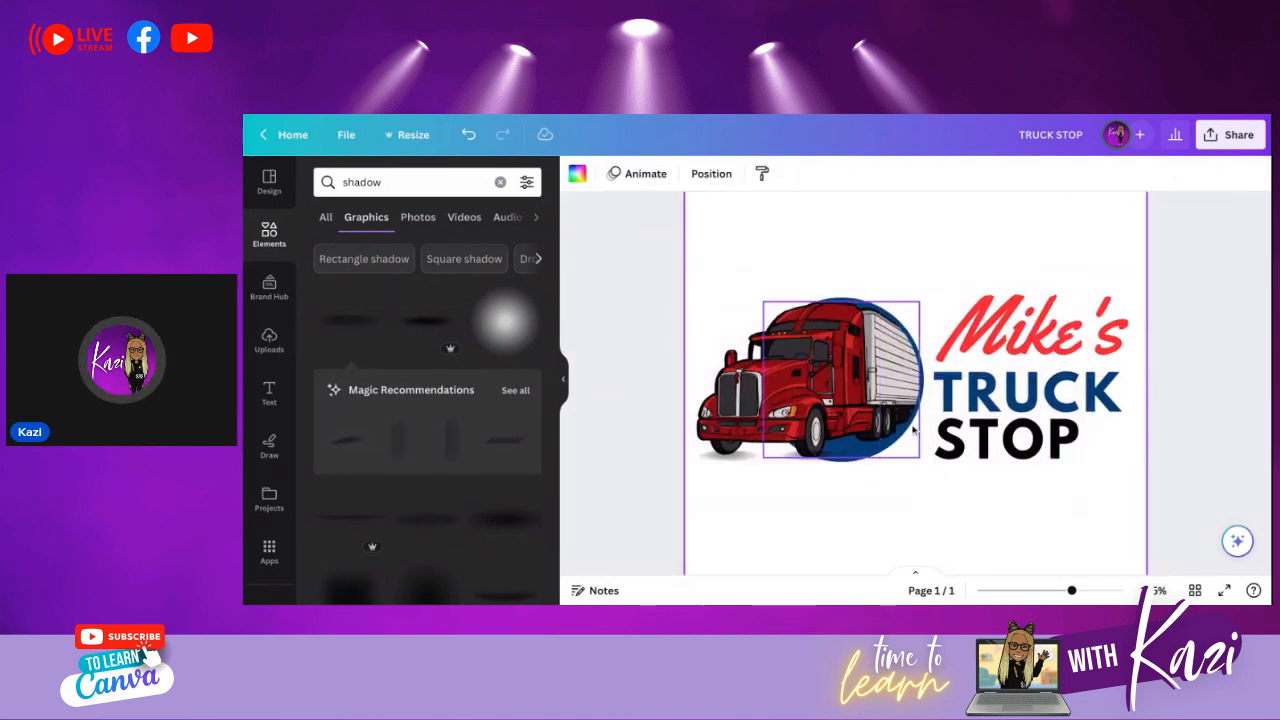
click(909, 430)
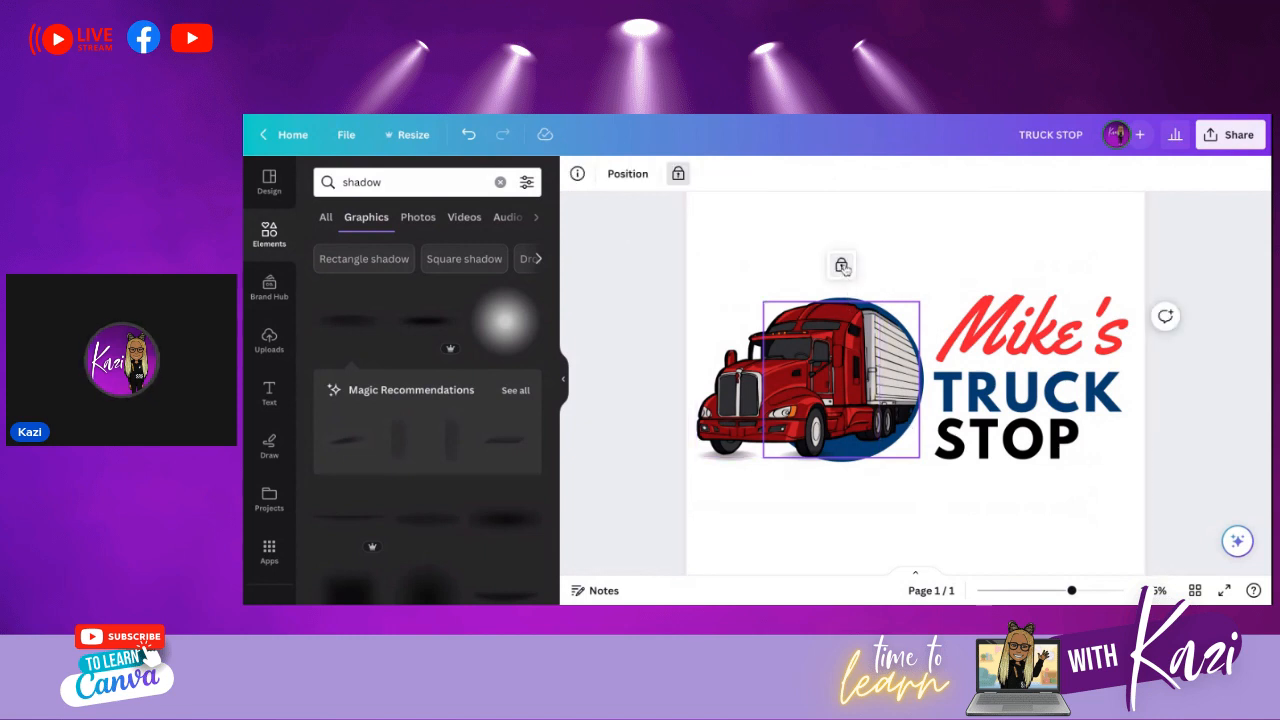
click(808, 229)
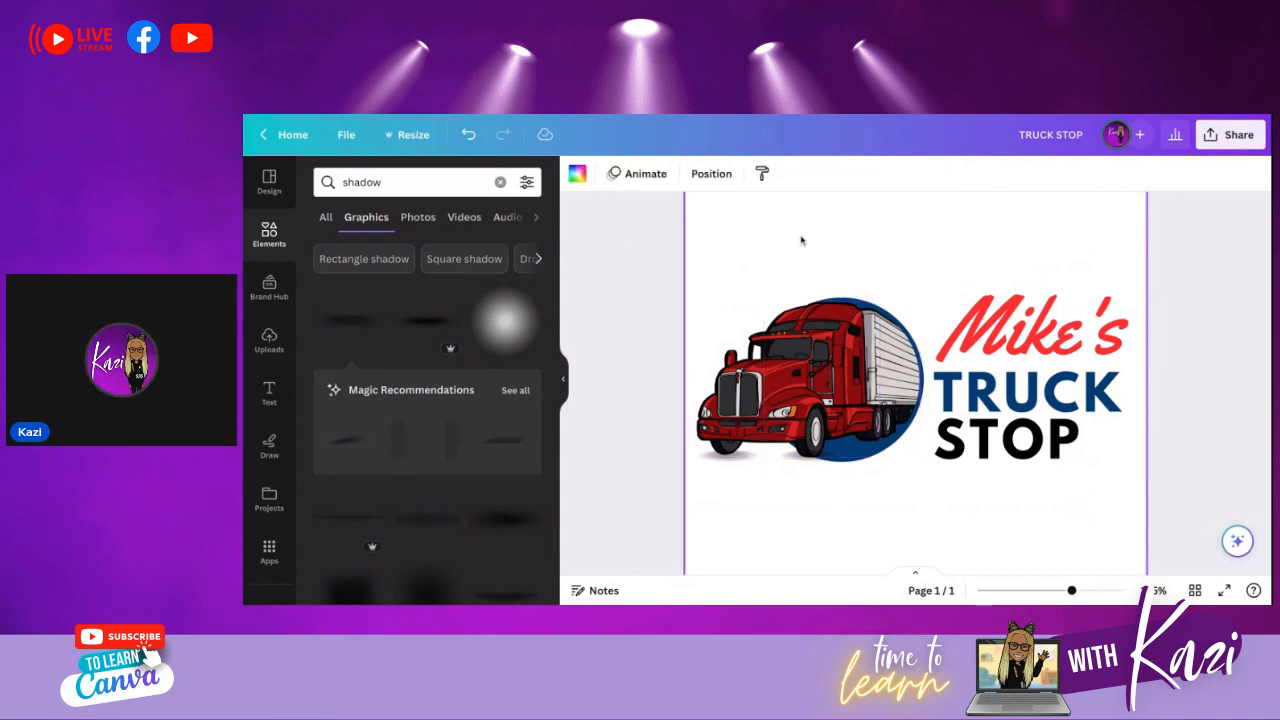
- Find the blue circle among the layers and unlock it
click(846, 301)
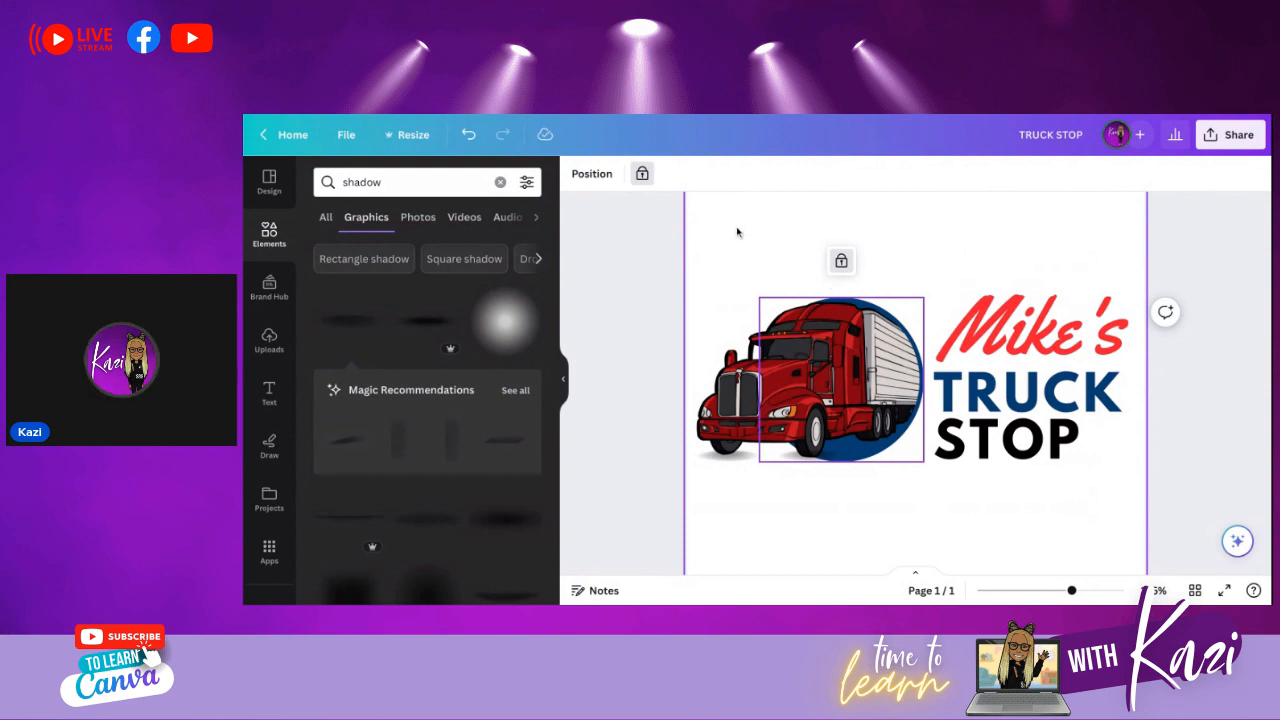
click(746, 237)
click(758, 370)
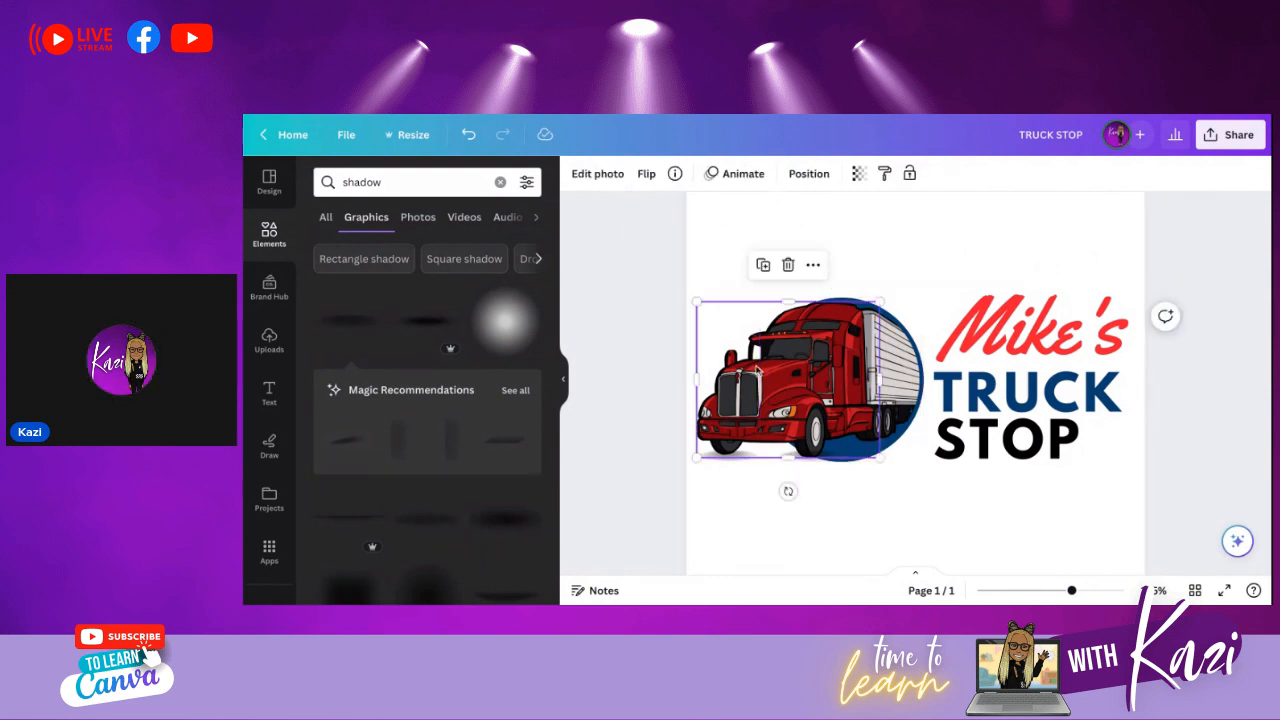
click(810, 177)
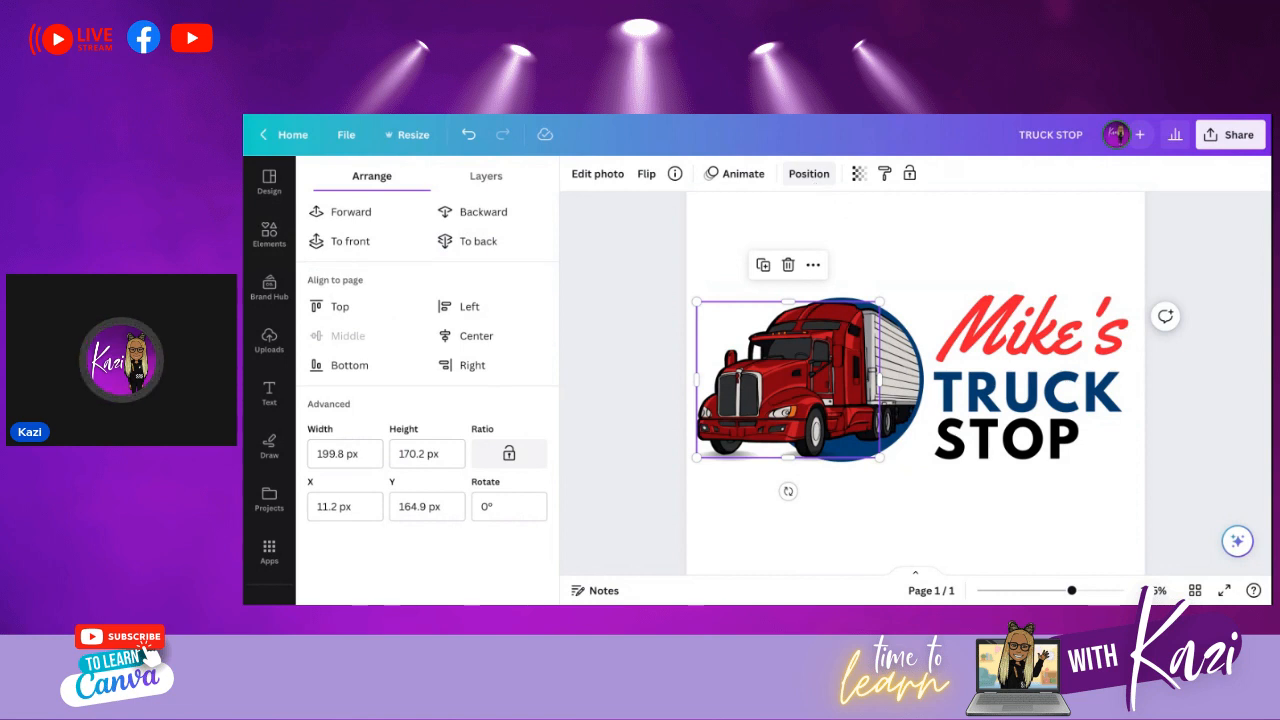
click(488, 178)
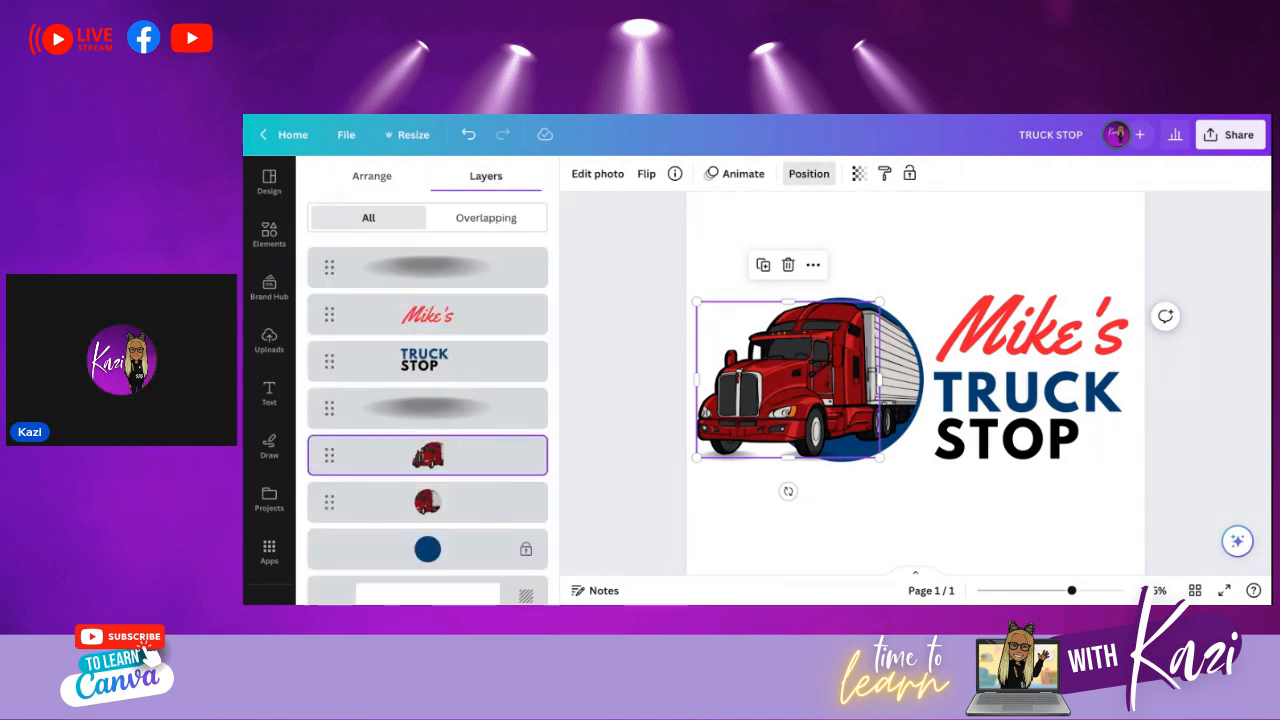
scroll(481, 490, down, 1)
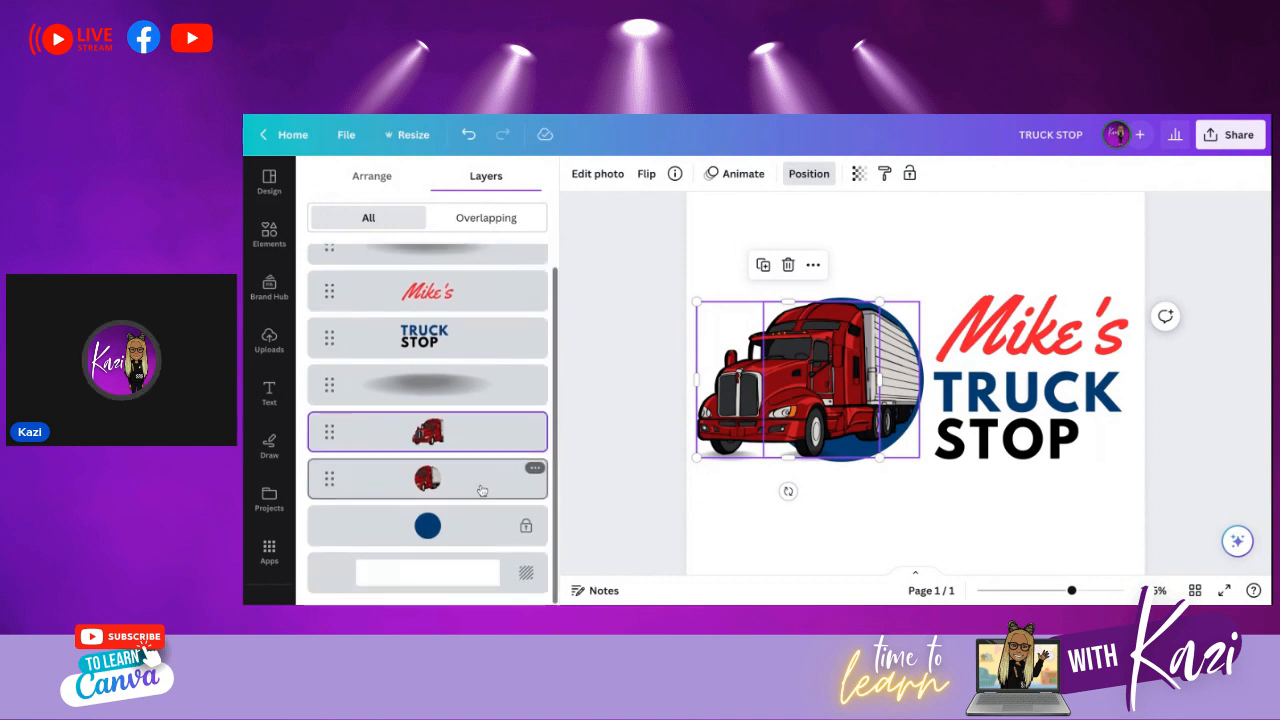
click(527, 530)
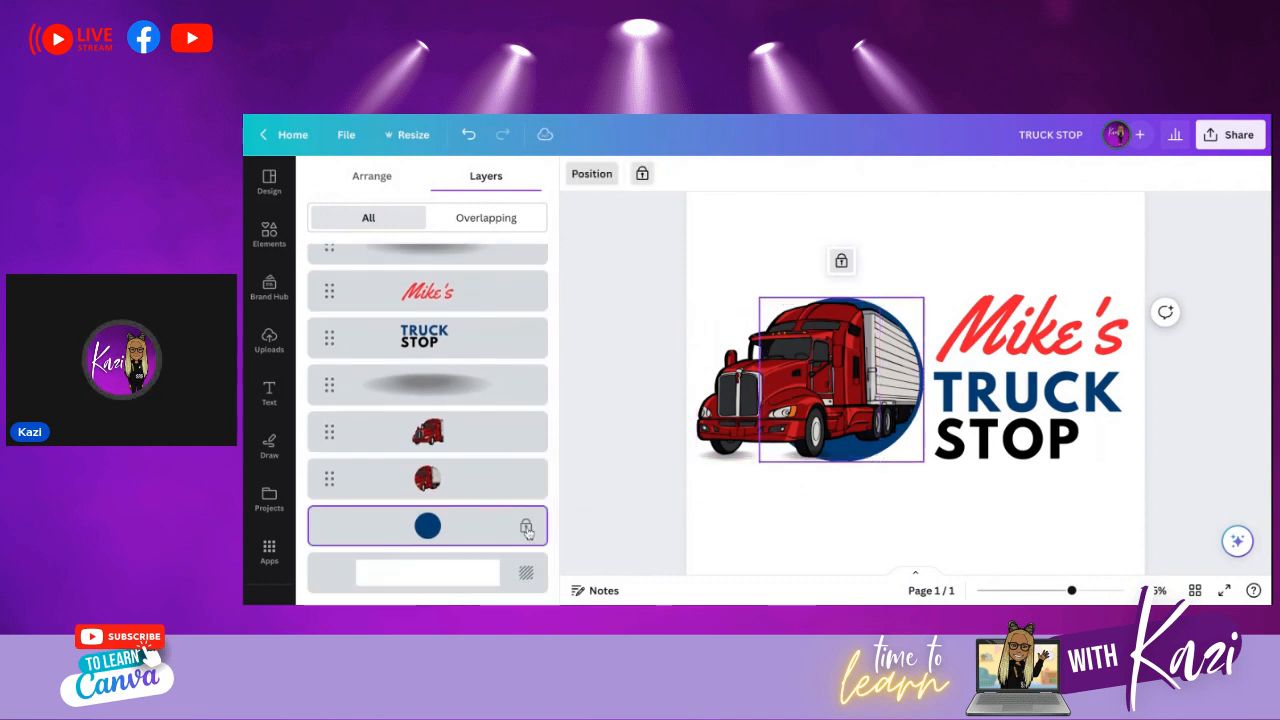
click(642, 174)
scroll(480, 347, up, 1)
scroll(480, 343, down, 1)
click(665, 250)
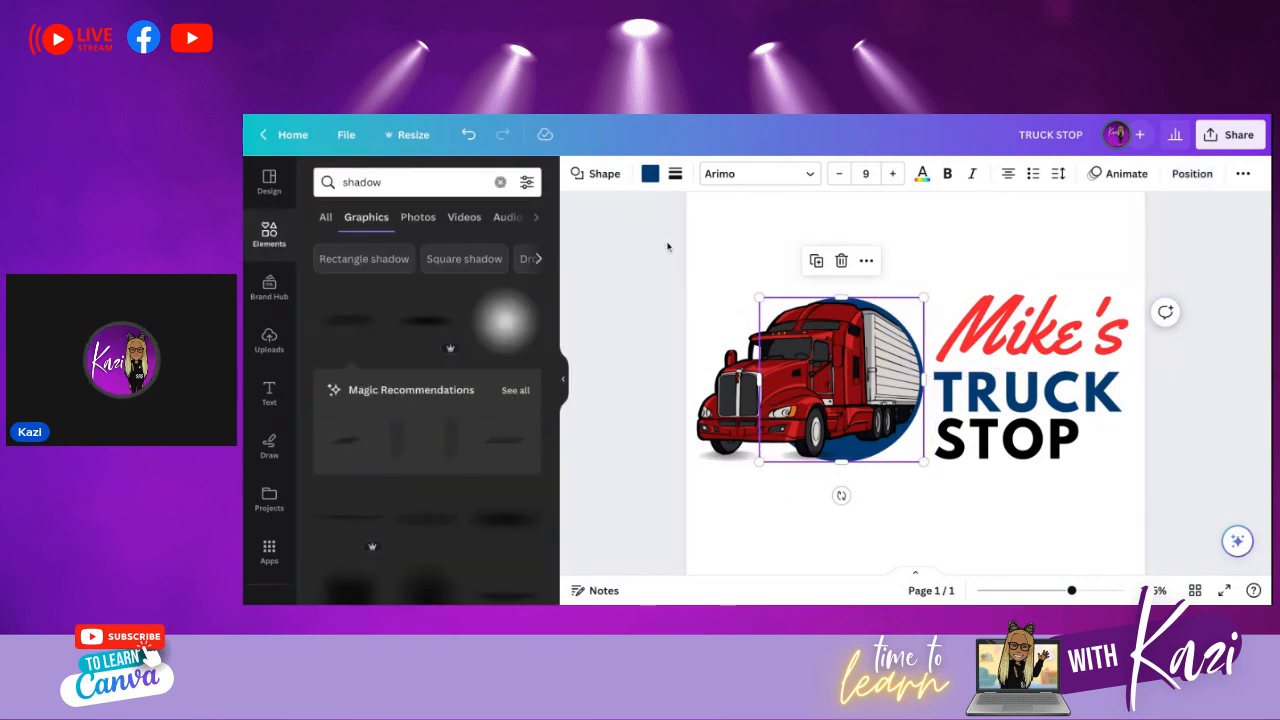
- Group all the logo elements, shrink the group to about 428 × 183 and centre it horizontally on the page
mouse_move(660, 244)
mouse_down()
mouse_move(697, 371)
mouse_move(977, 529)
mouse_move(1111, 500)
mouse_move(660, 247)
mouse_up()
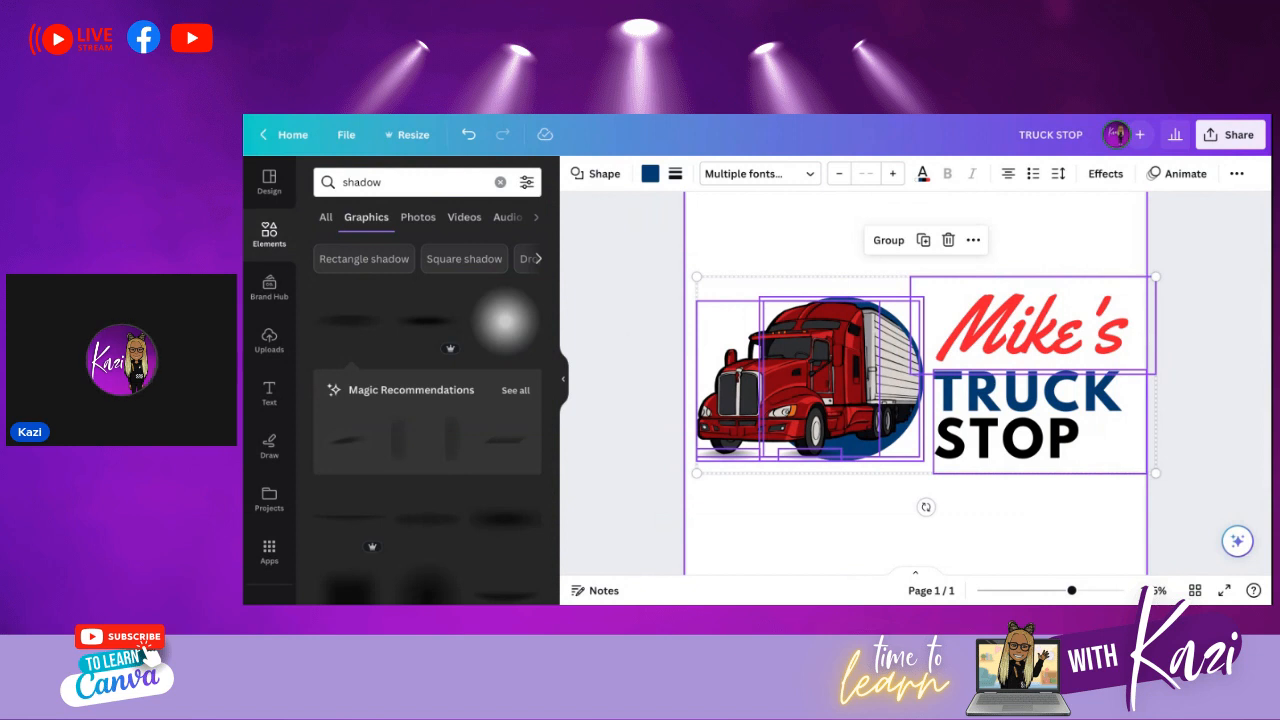
key(ctrl+g)
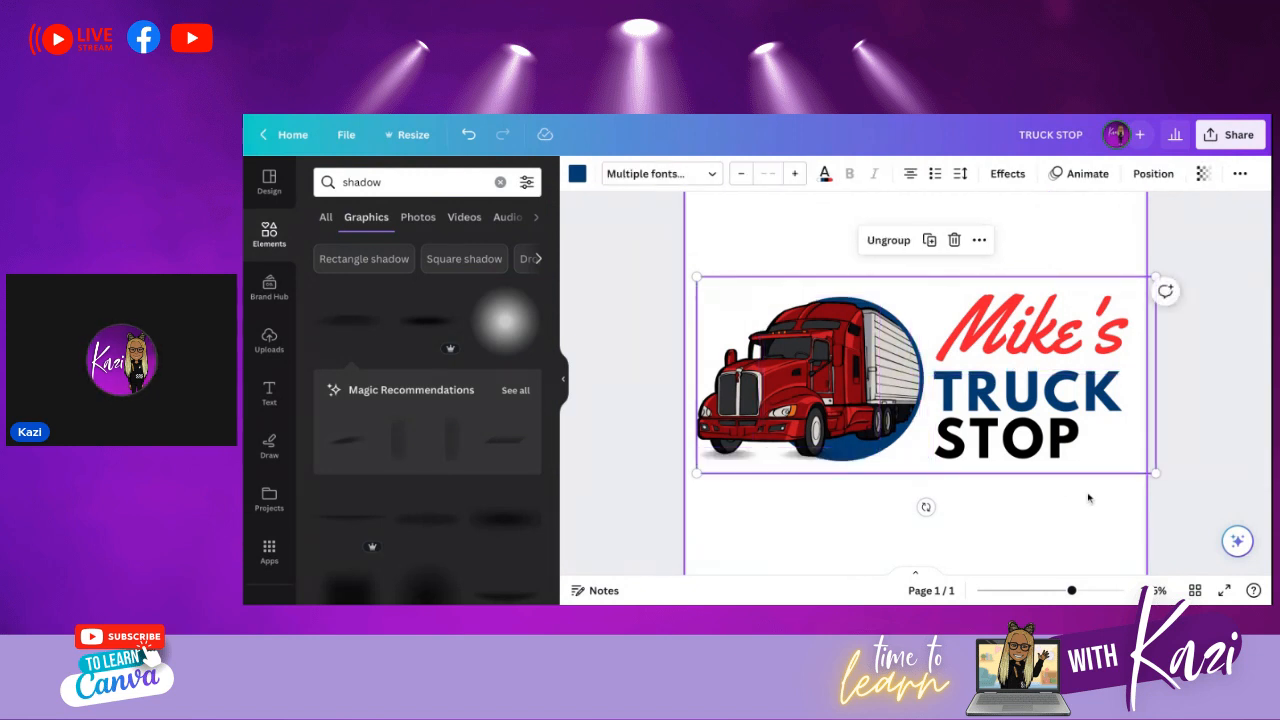
drag(696, 276, 763, 306)
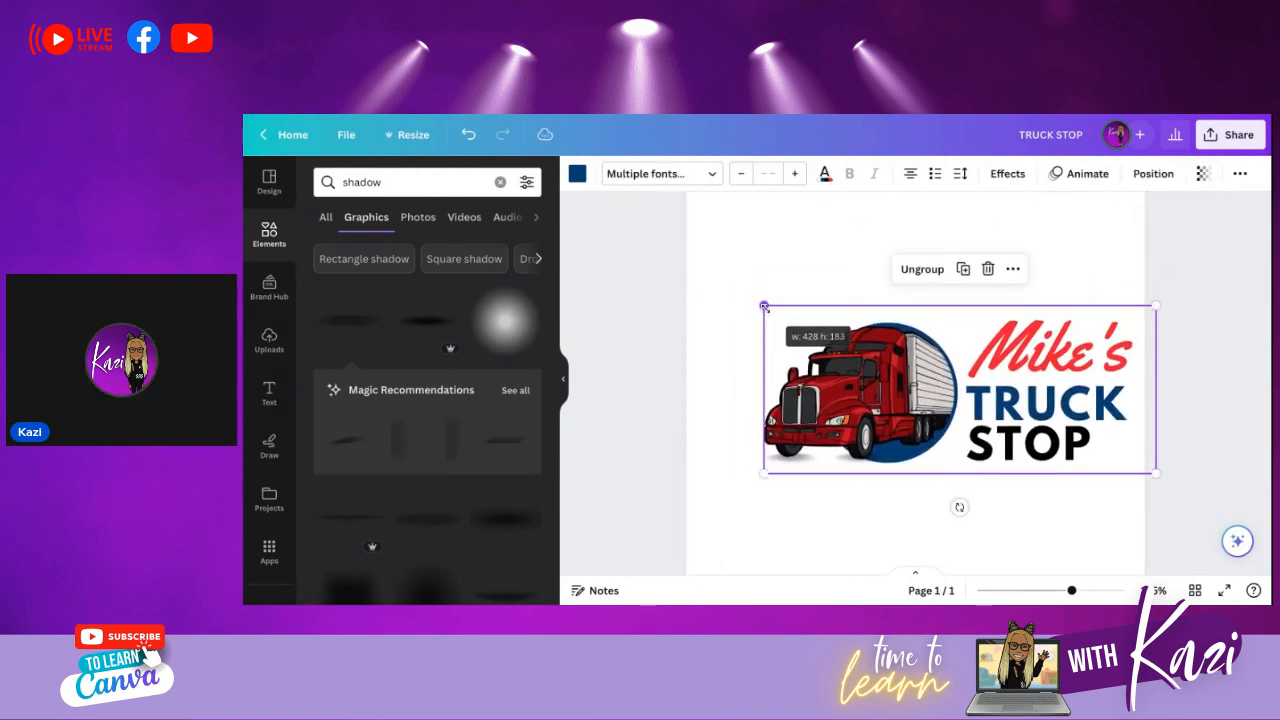
mouse_move(930, 425)
mouse_down()
mouse_move(900, 420)
mouse_move(927, 425)
mouse_move(914, 425)
mouse_up()
click(865, 518)
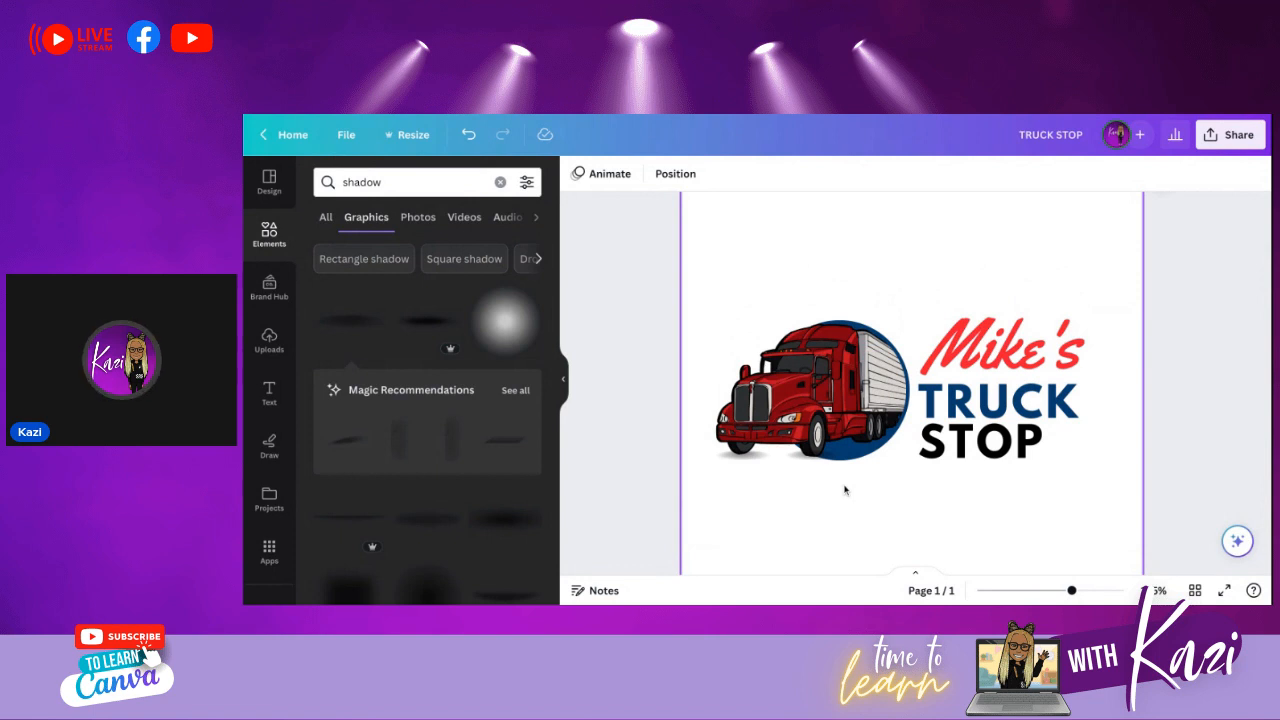
- Duplicate the logo page and review both pages in the grid overview
scroll(845, 490, up, 2)
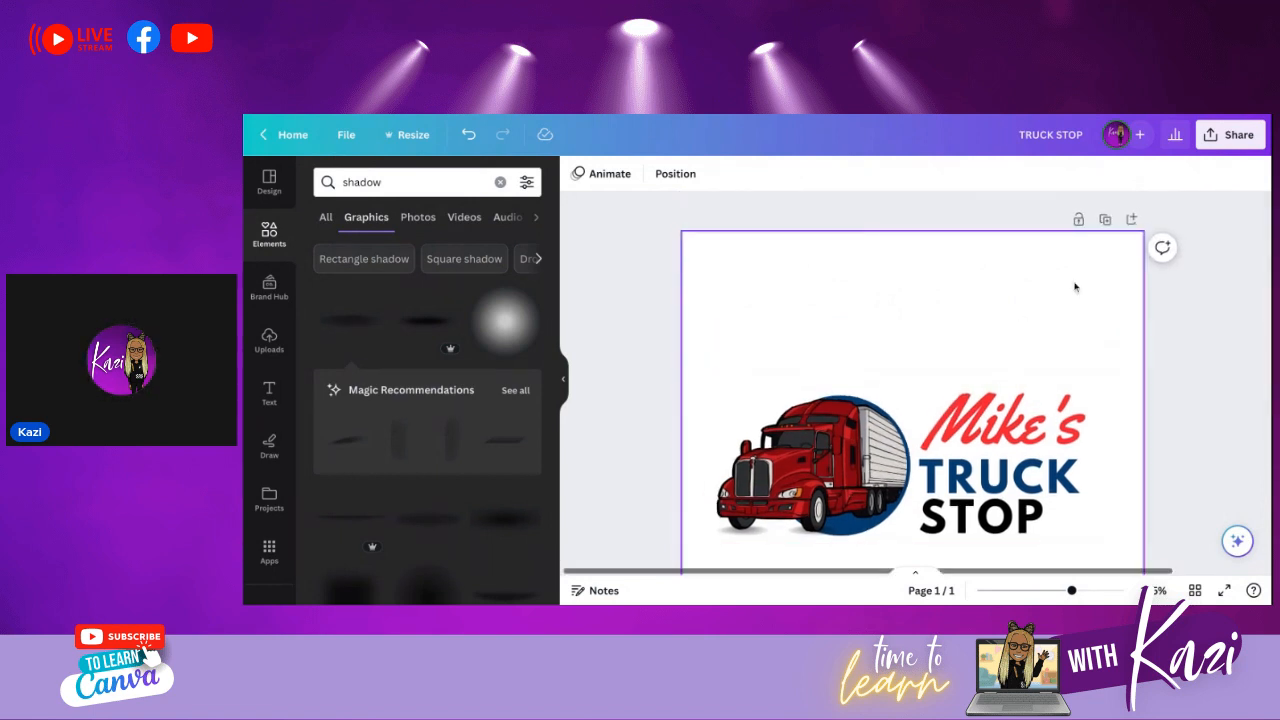
click(1108, 222)
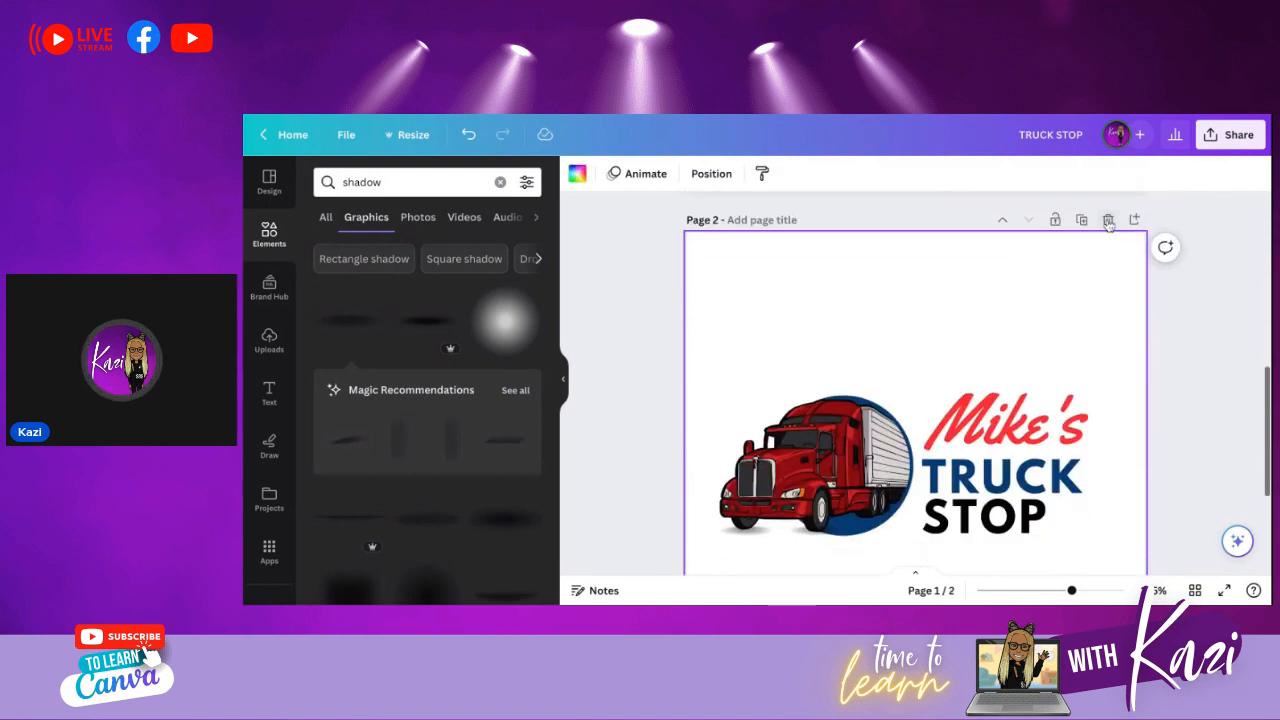
click(1195, 591)
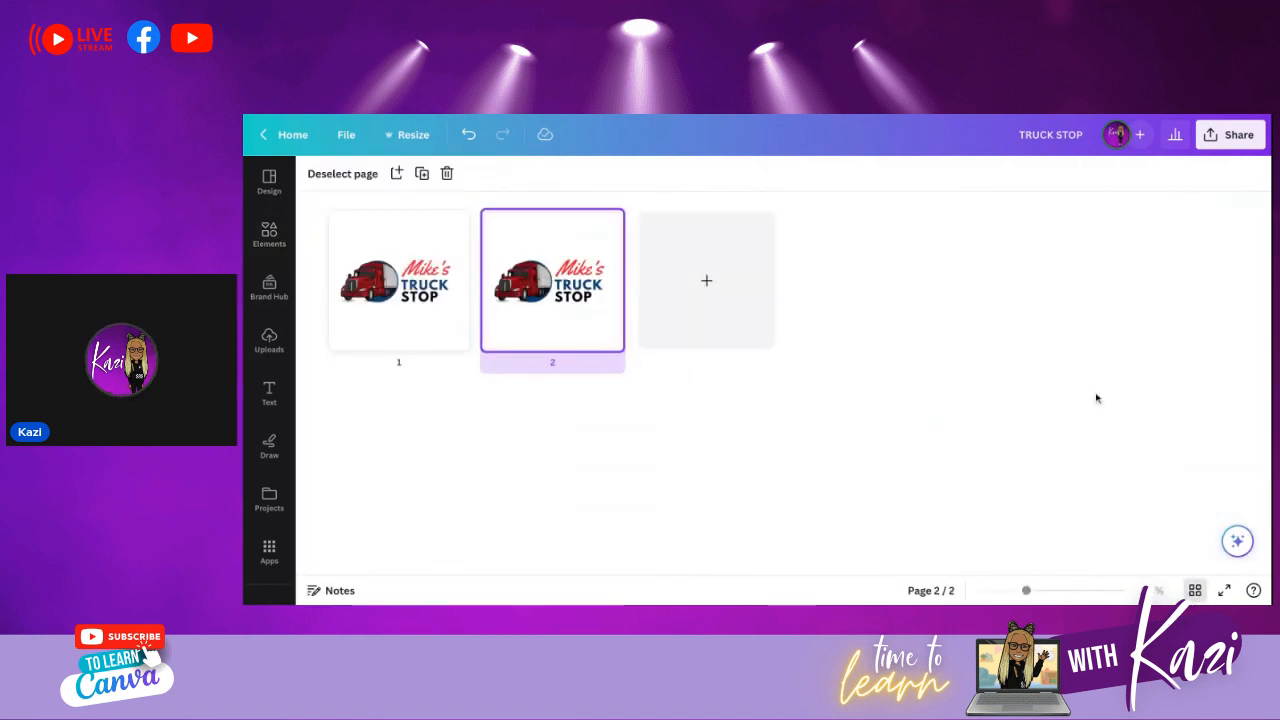
click(423, 240)
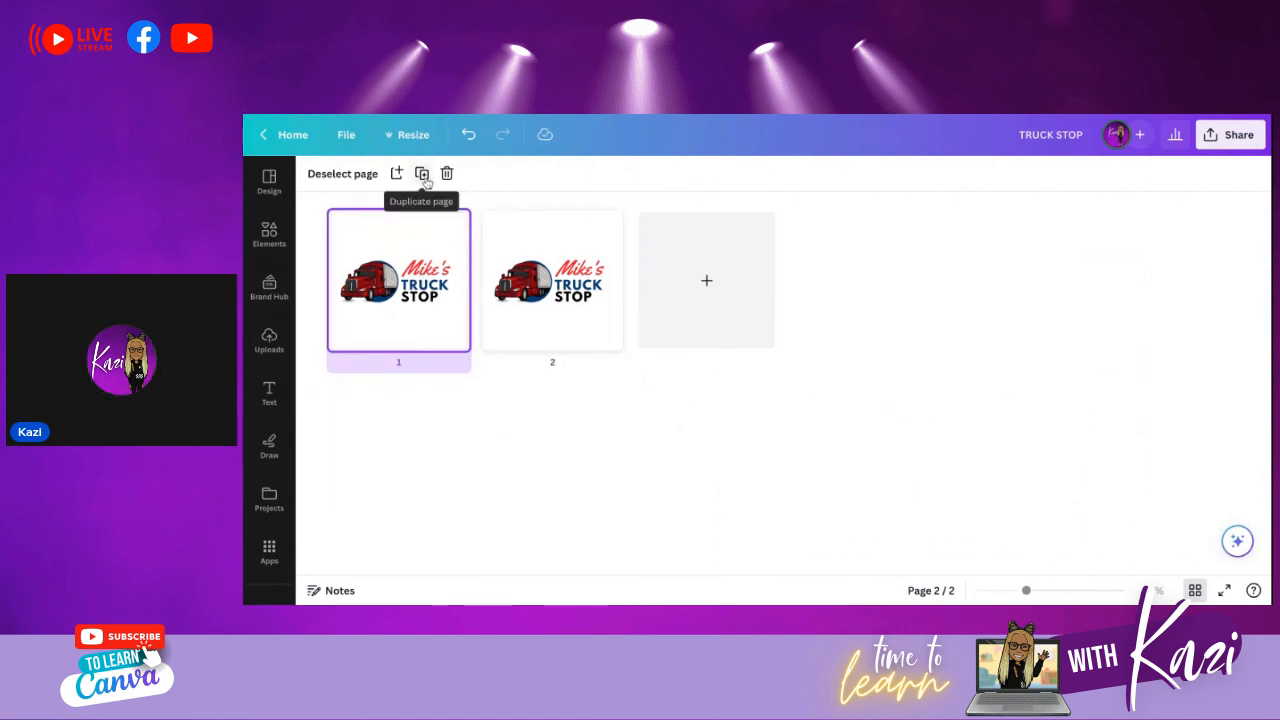
click(1194, 590)
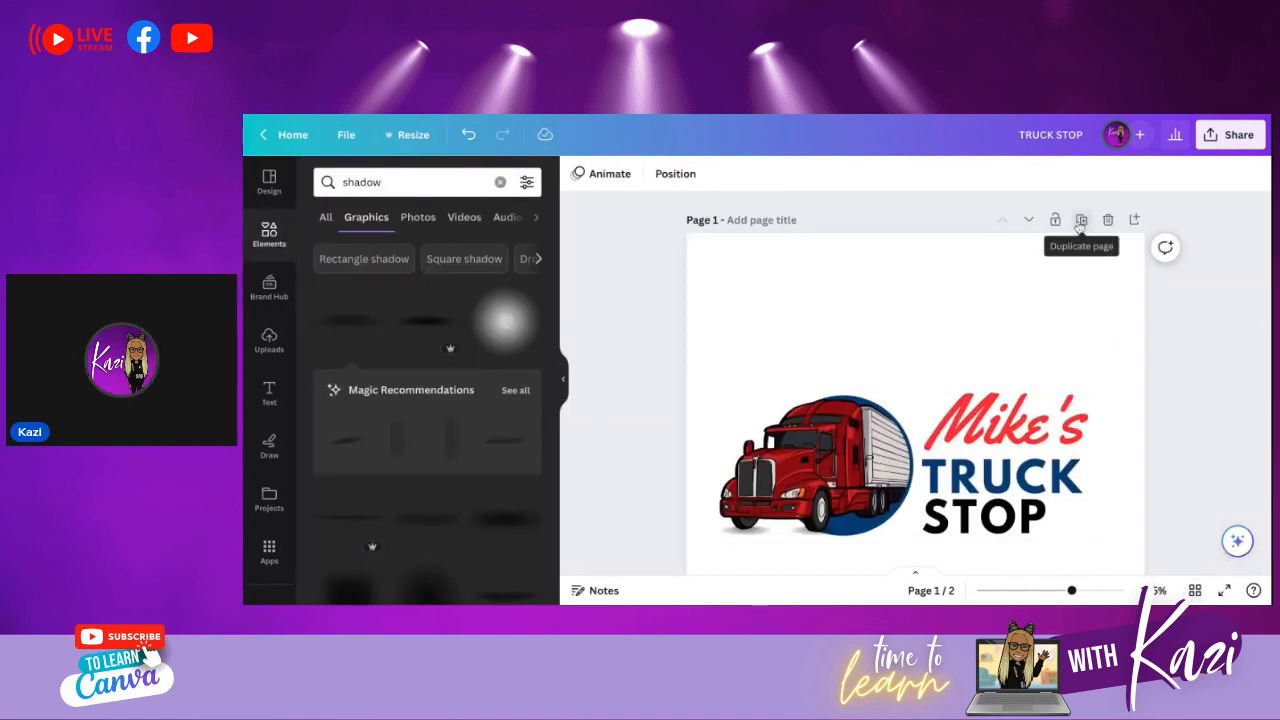
click(1079, 222)
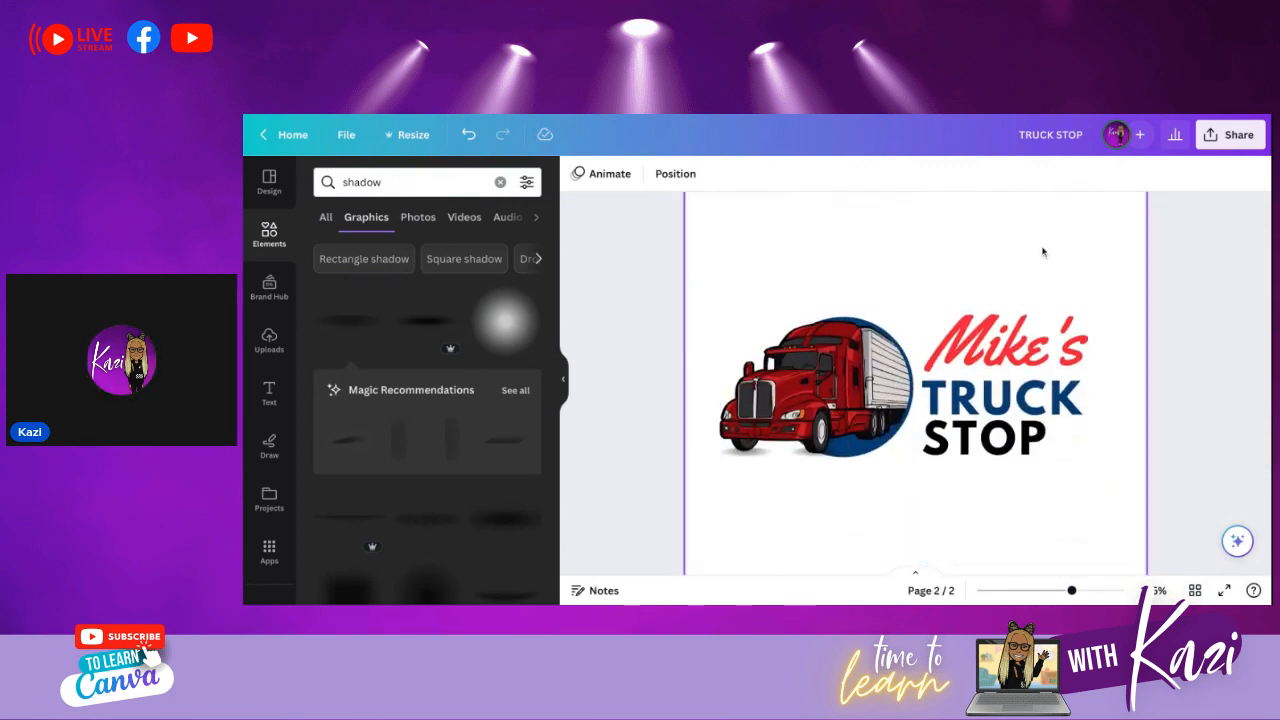
- Recolour the word "STOP" white on page 2
click(1005, 456)
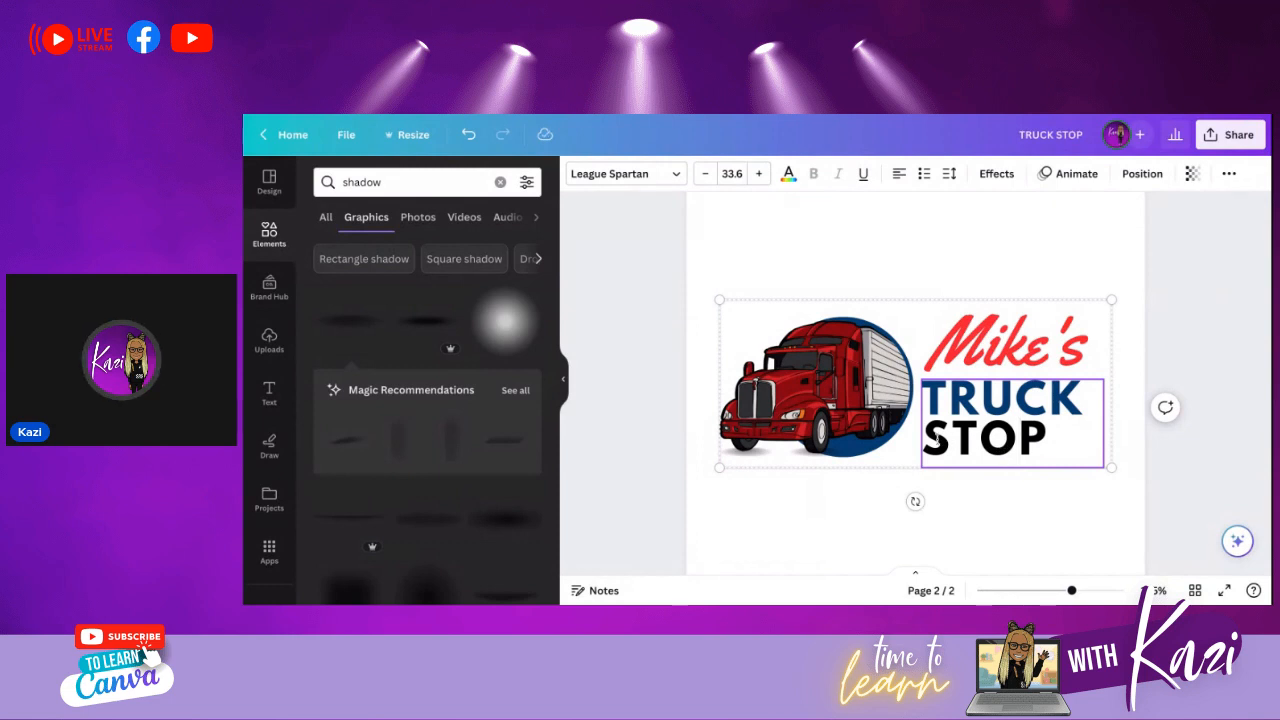
drag(932, 436, 1048, 445)
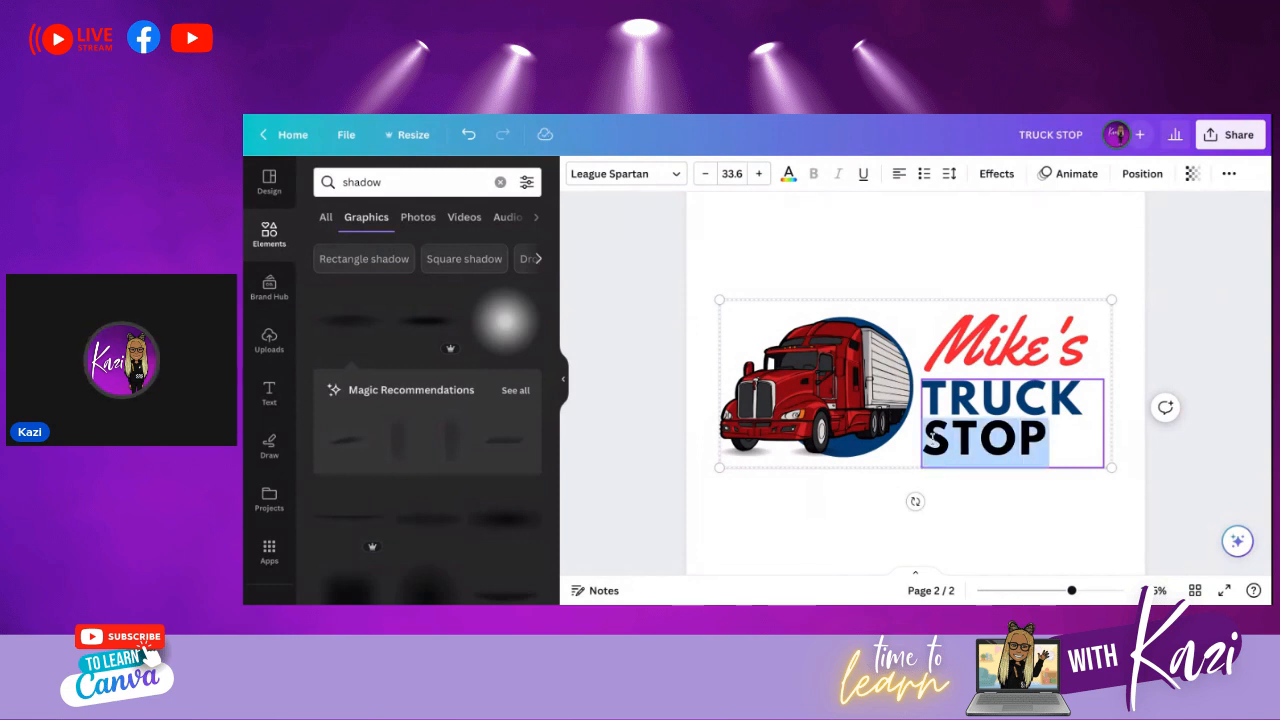
click(789, 177)
click(486, 262)
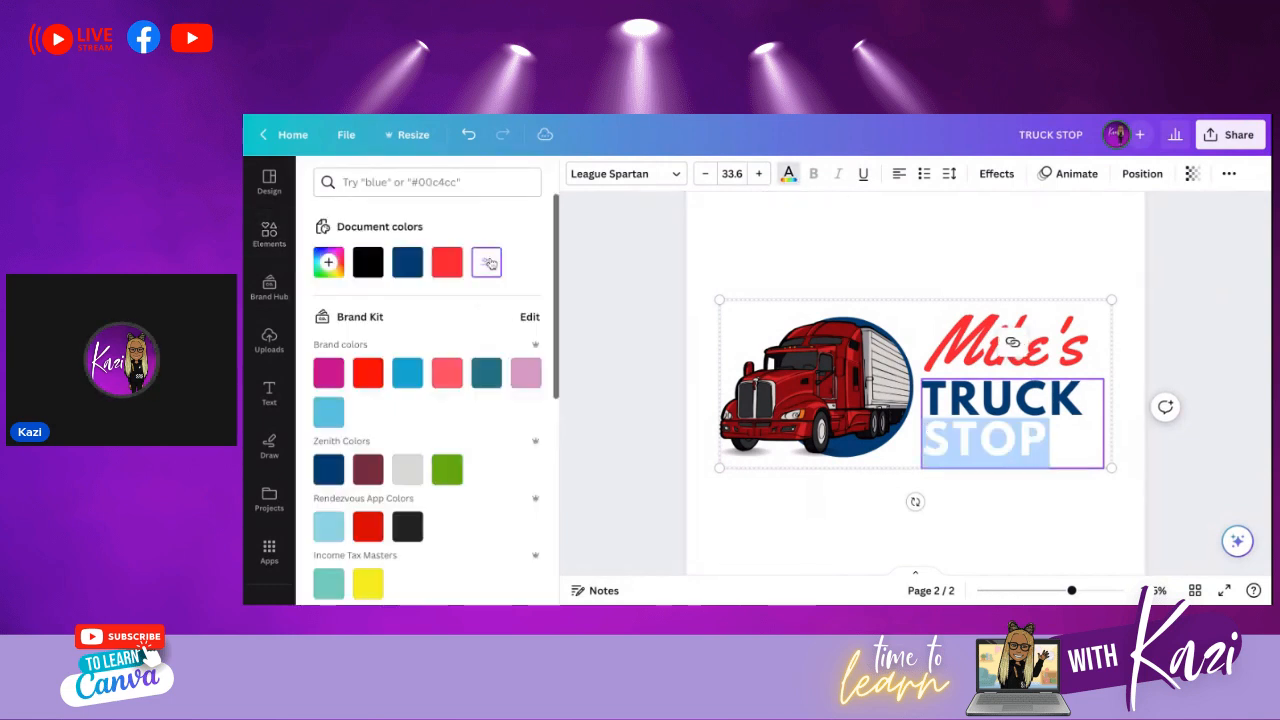
click(666, 287)
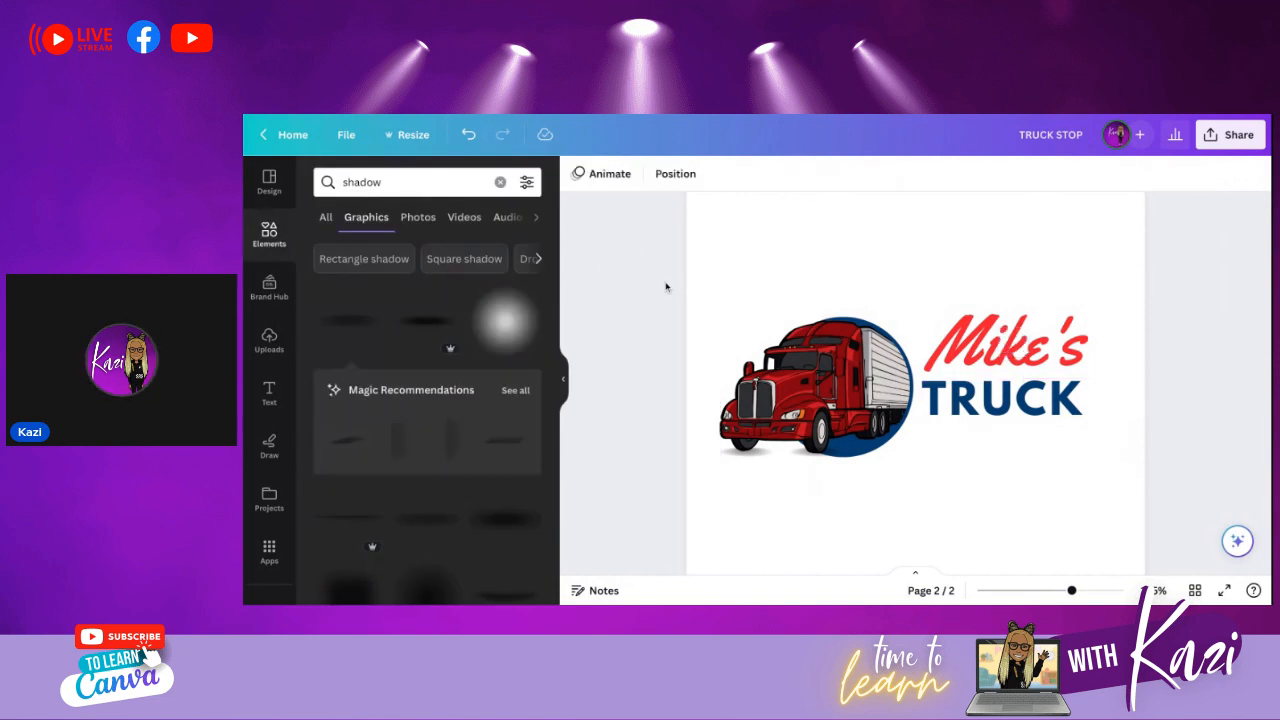
- Set the background of page 2 to black (#000000)
click(726, 263)
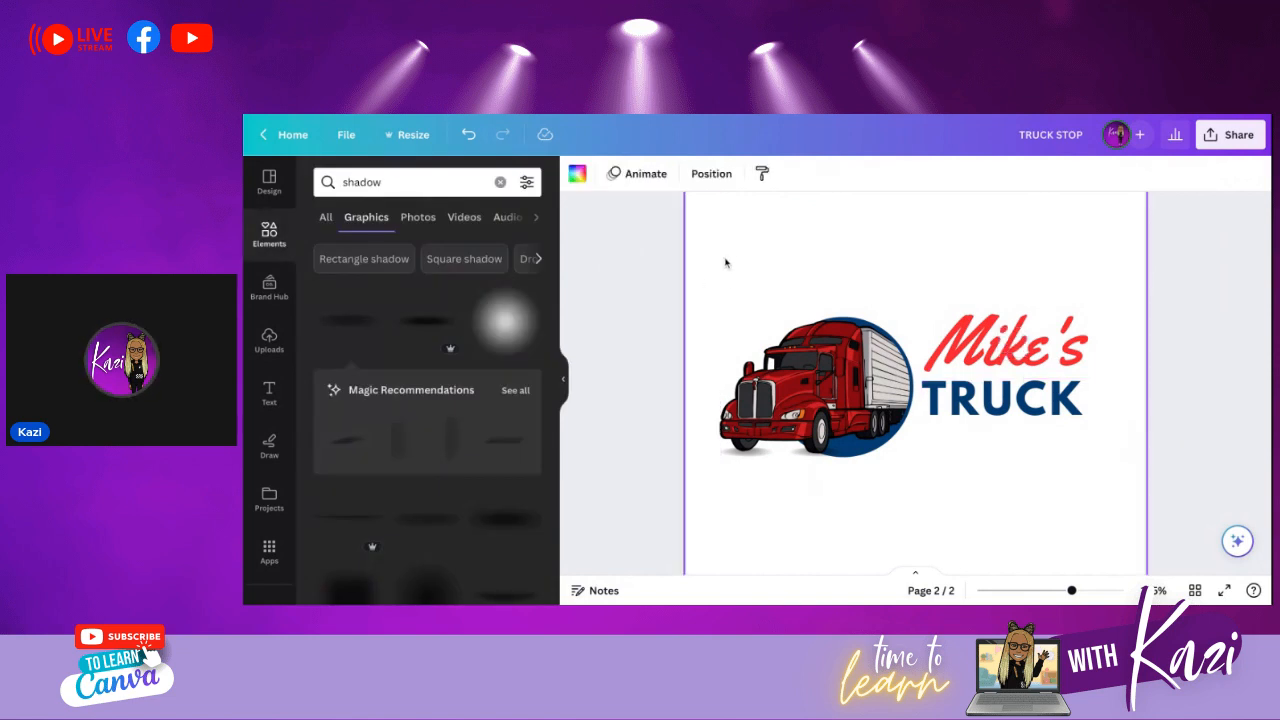
click(577, 174)
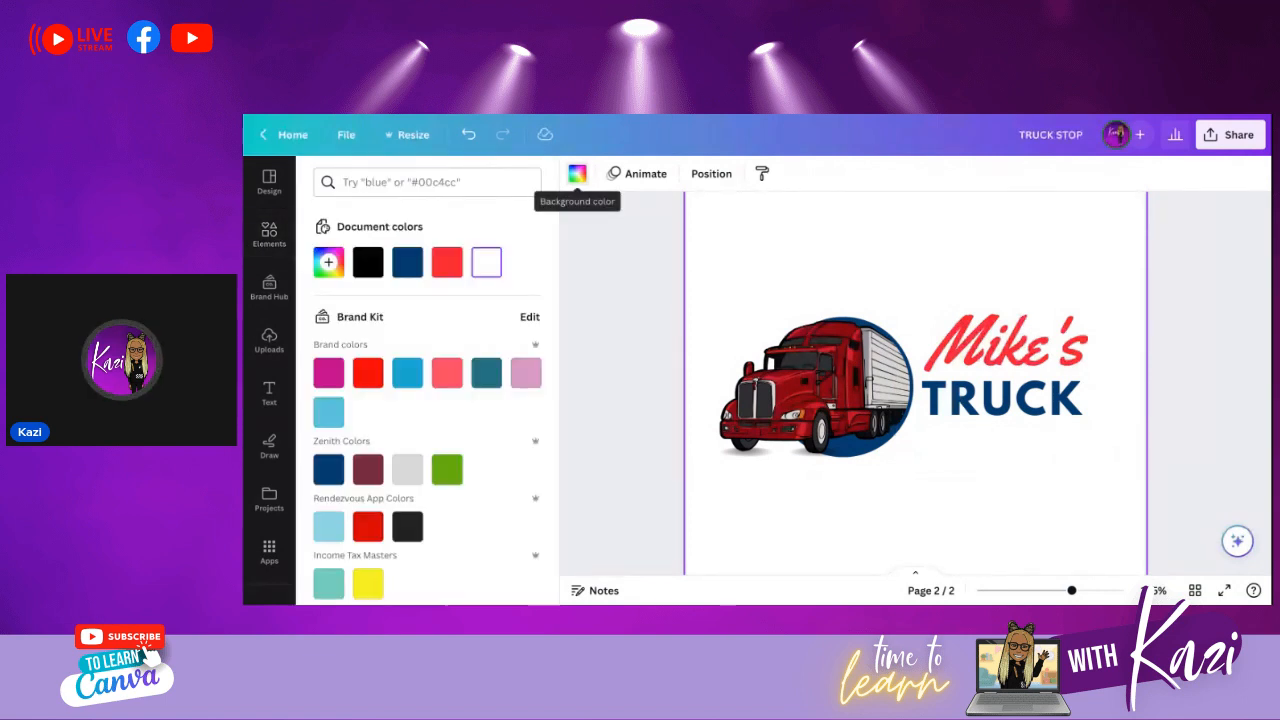
click(367, 262)
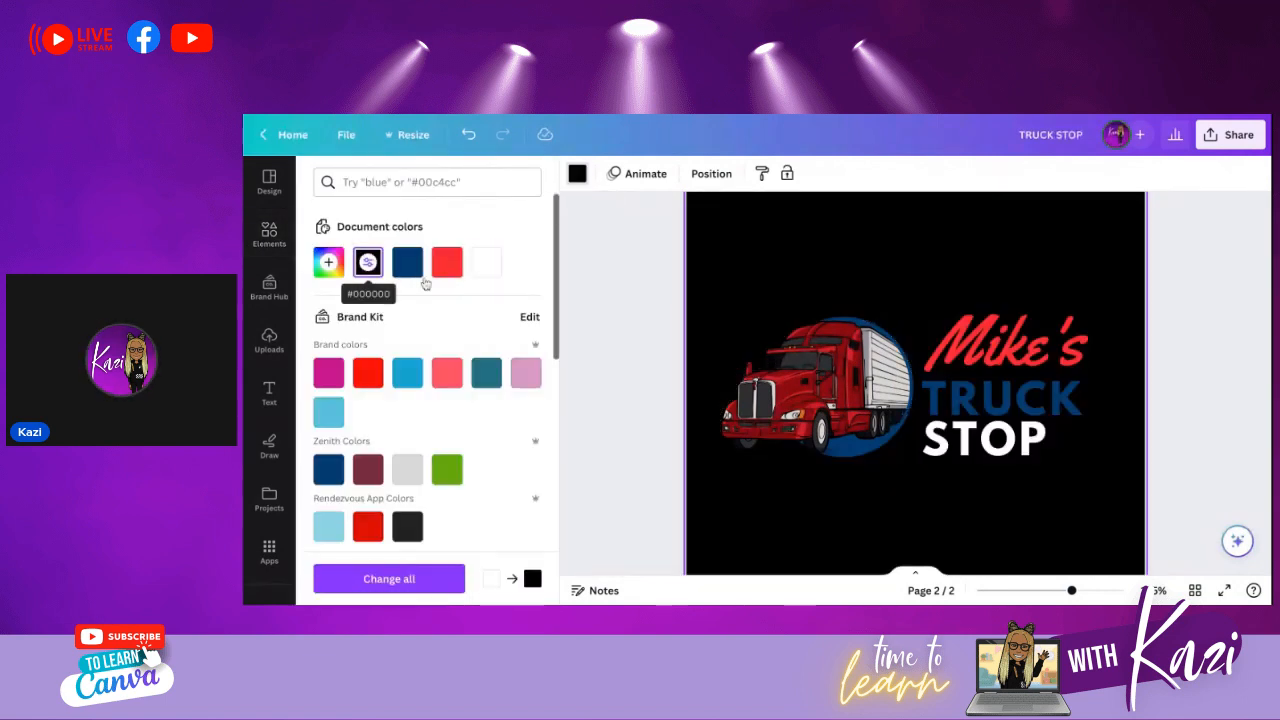
click(658, 329)
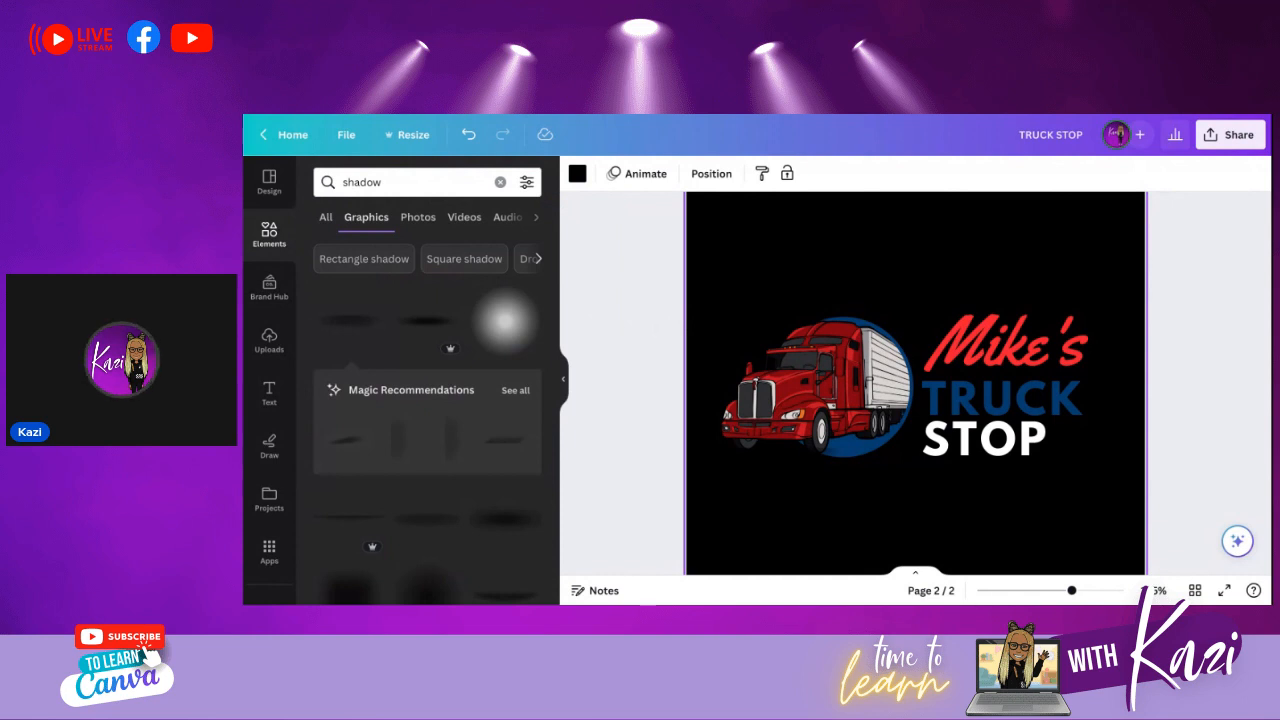
- Recolour the word "TRUCK" on page 2 to a lighter custom blue (#225584)
click(1005, 410)
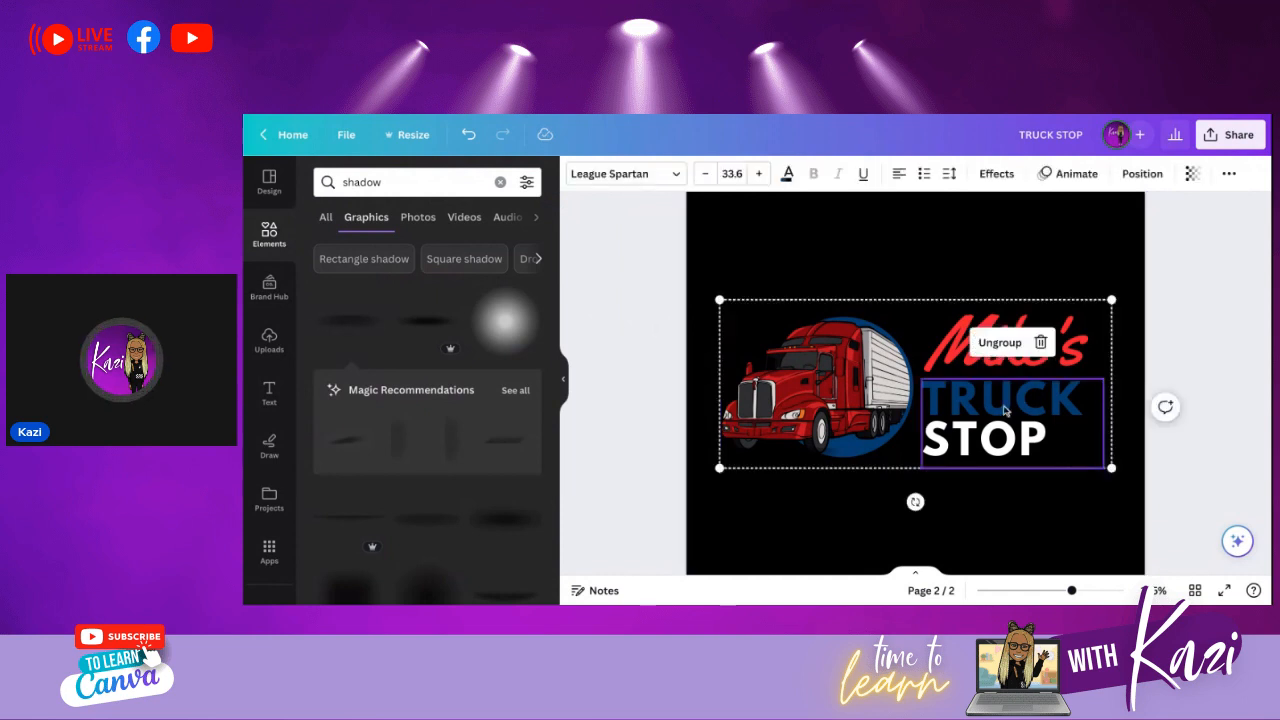
double_click(930, 397)
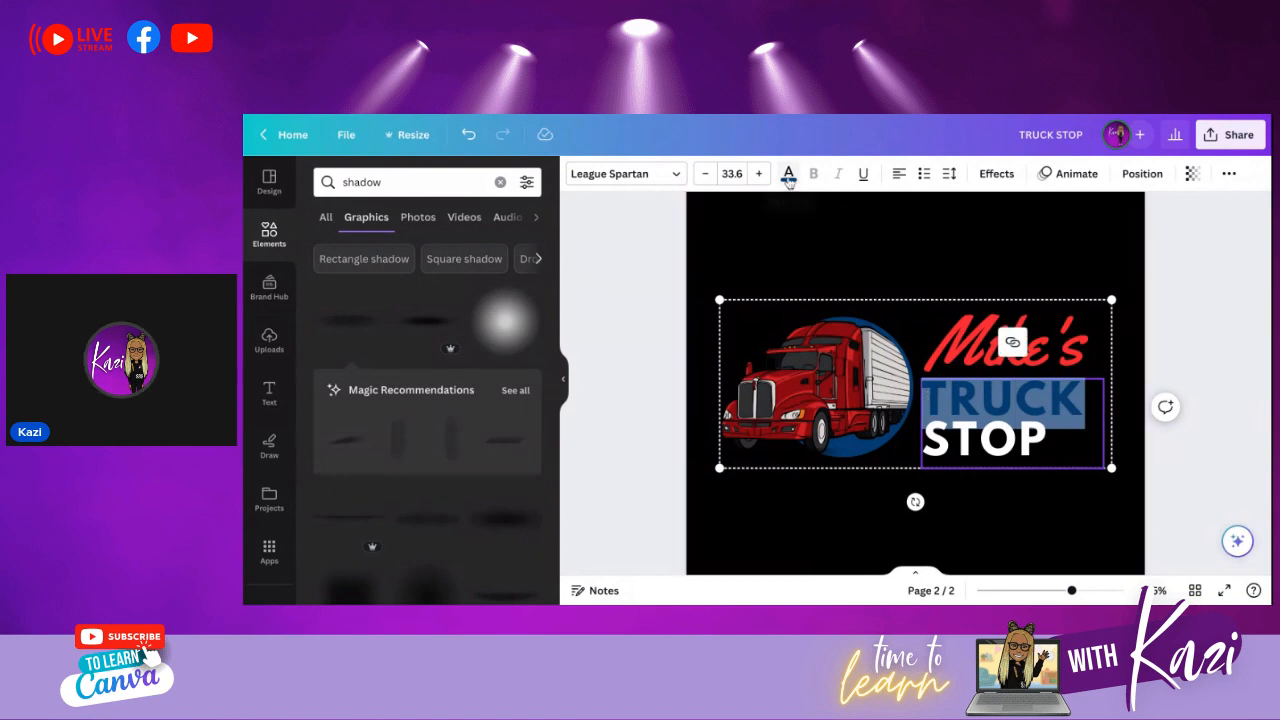
click(788, 175)
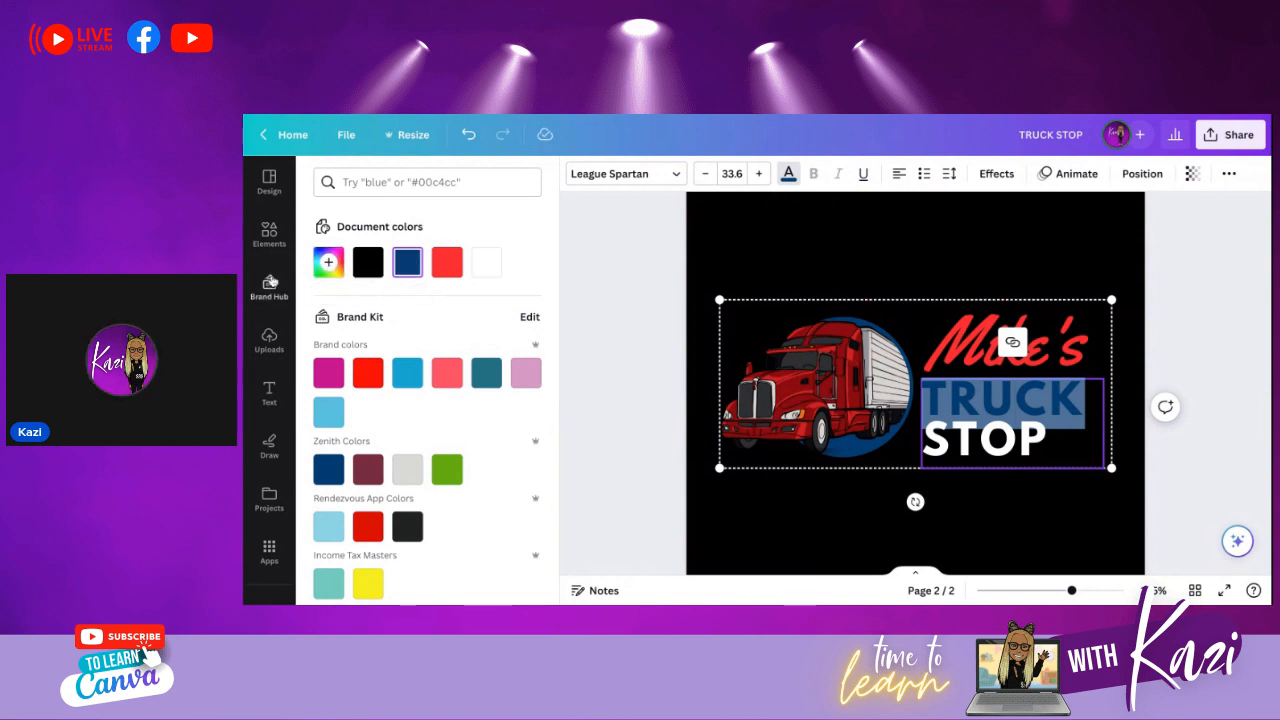
click(330, 264)
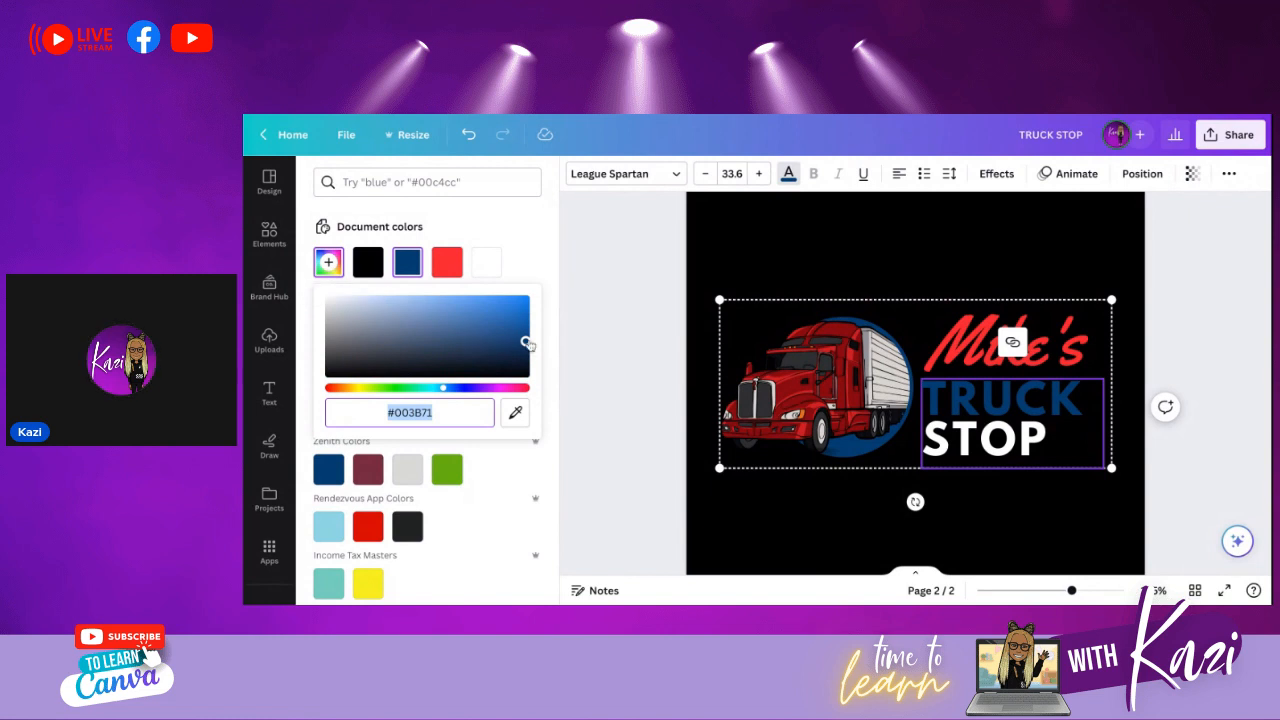
drag(526, 344, 477, 334)
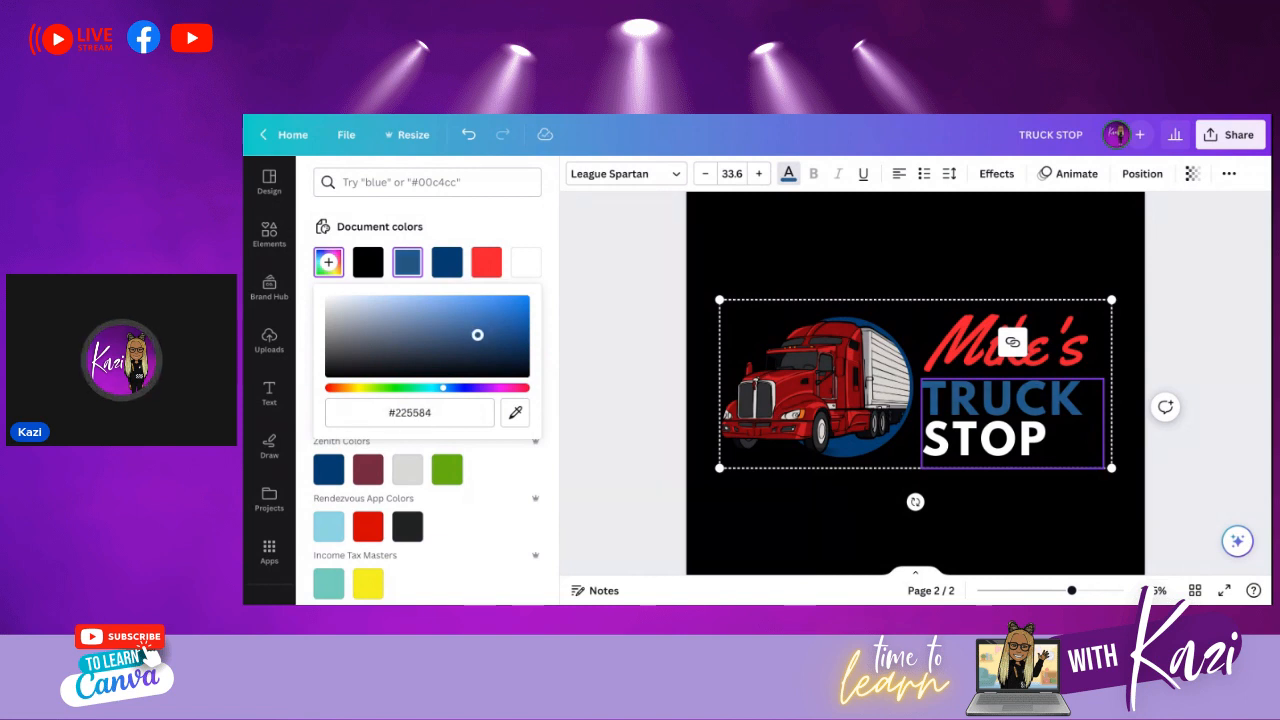
click(626, 387)
click(626, 387)
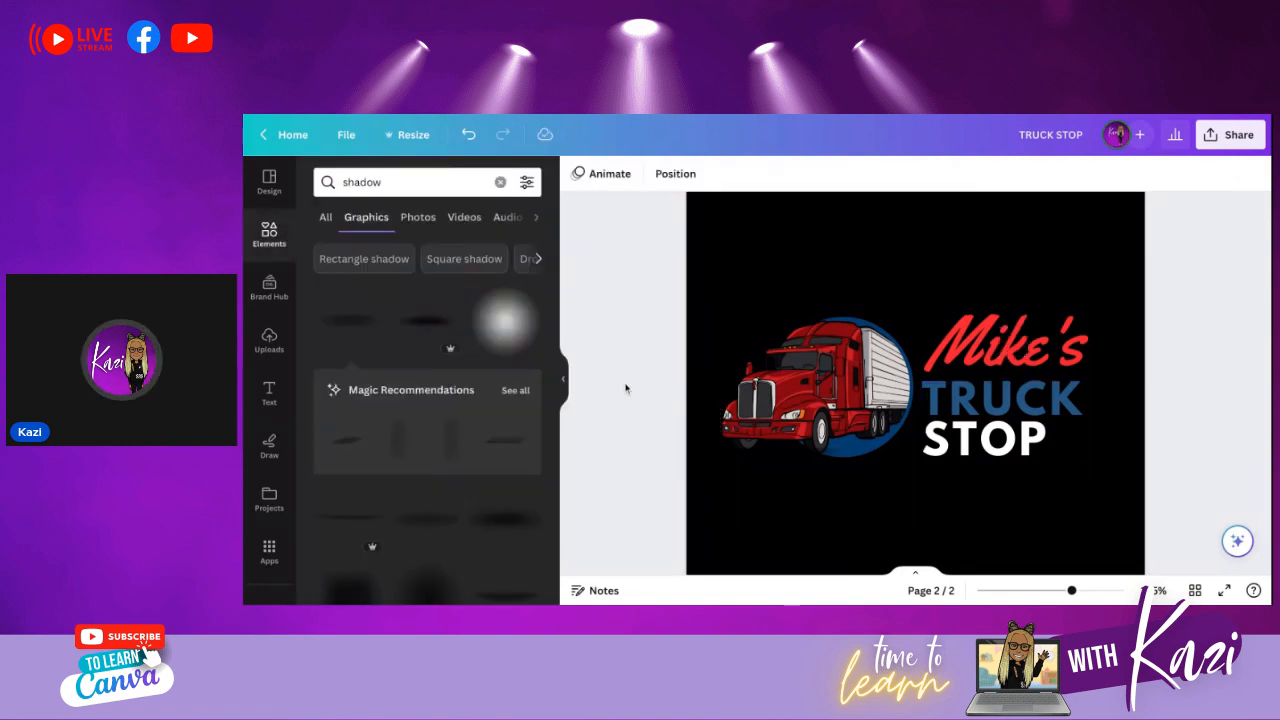
- Recolour the circle behind the truck on page 2 to the same blue as "TRUCK" (#225584)
click(861, 459)
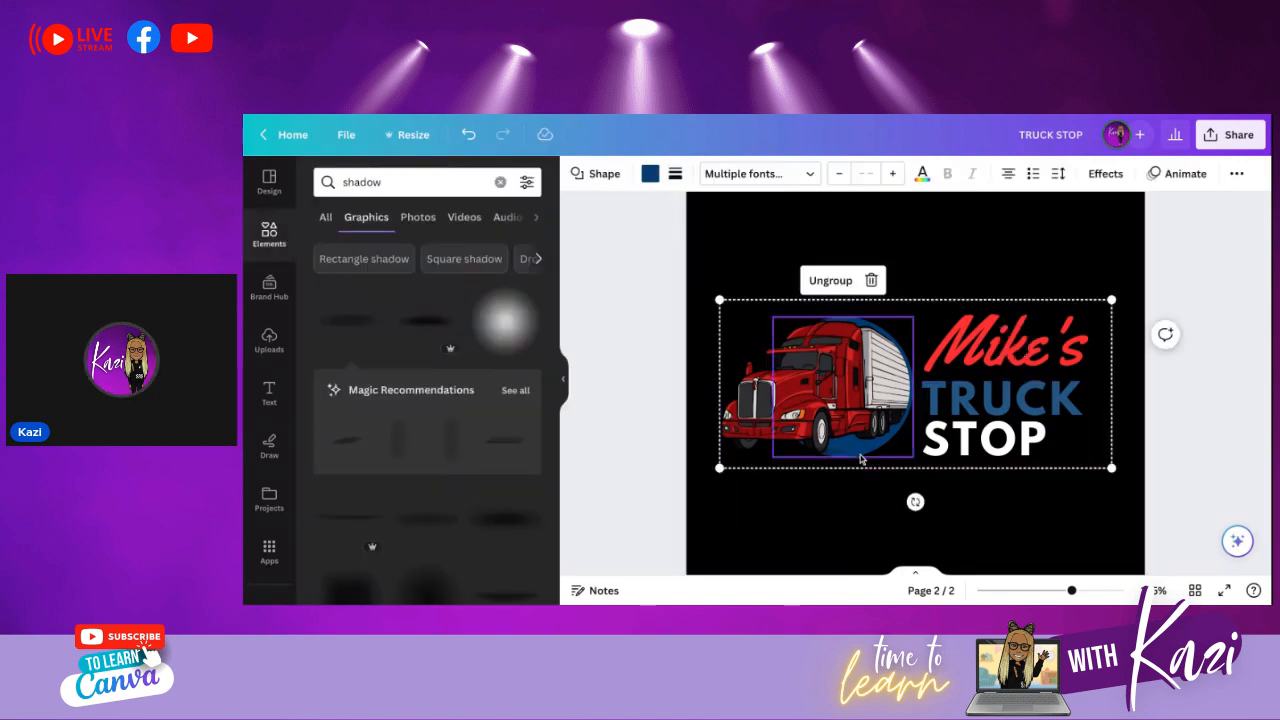
click(650, 176)
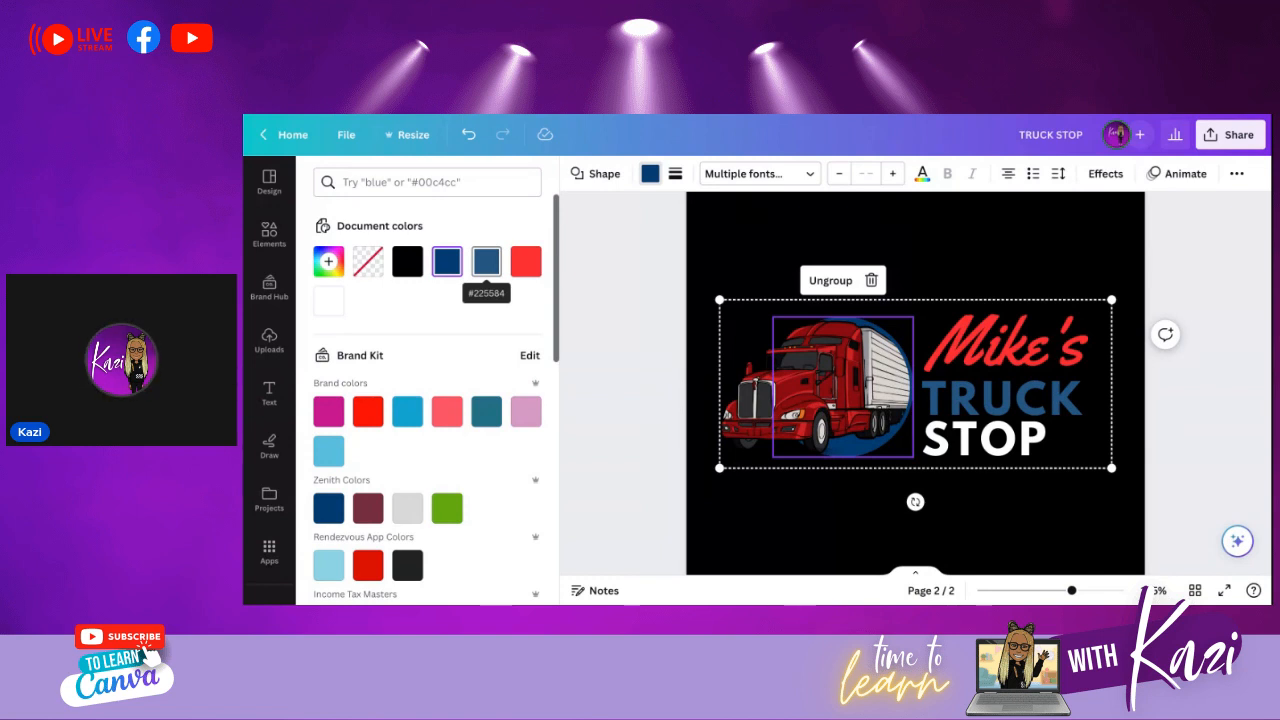
click(487, 262)
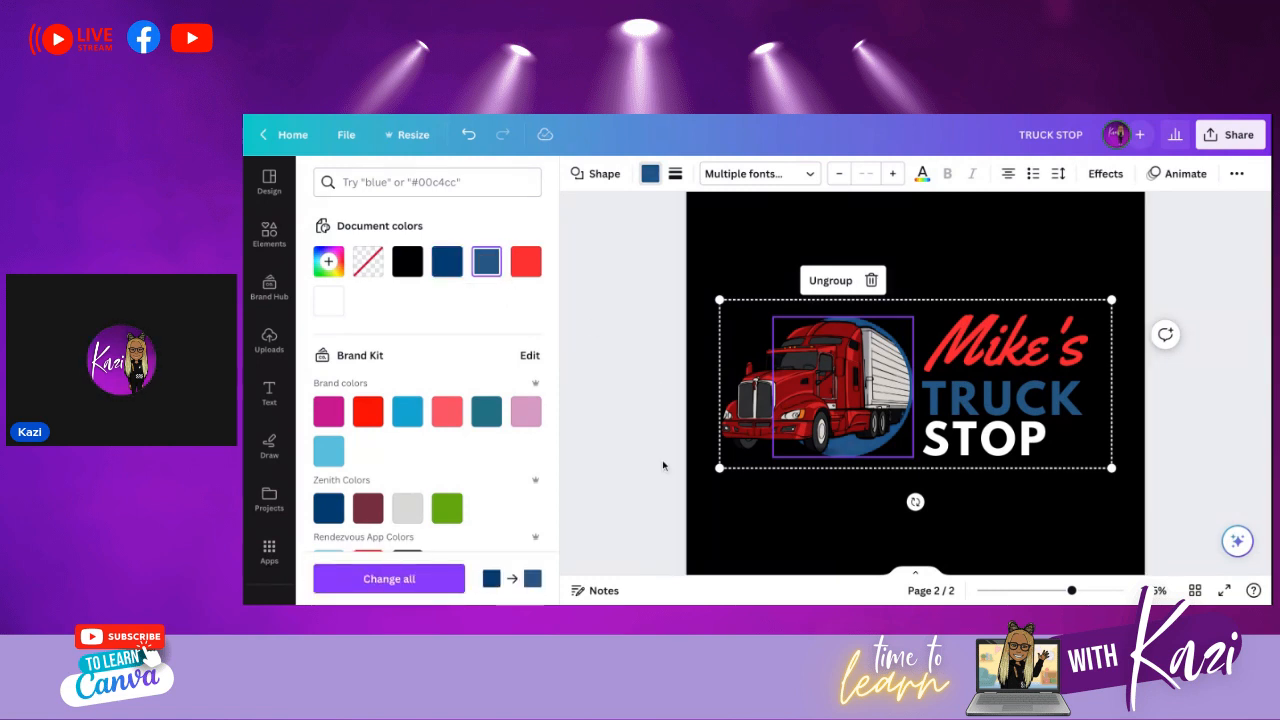
click(663, 465)
click(663, 465)
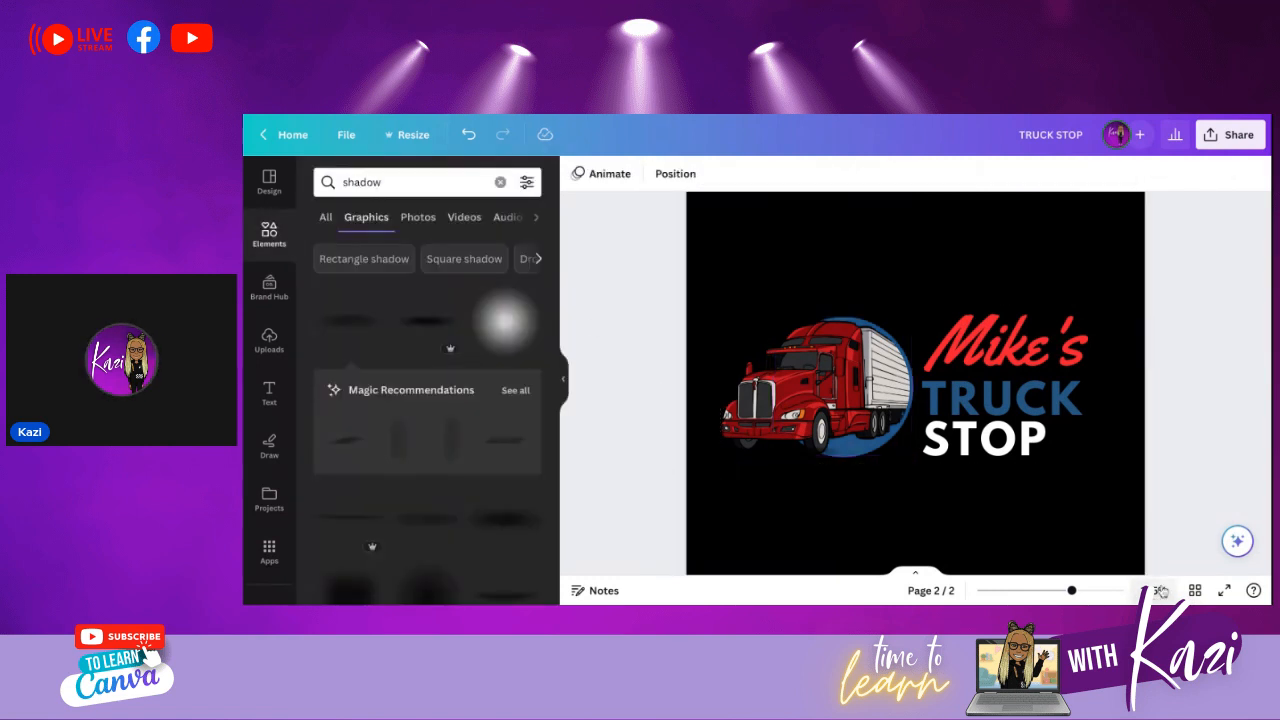
- Compare both logo pages in the grid overview and add a blank third page after them
click(1195, 591)
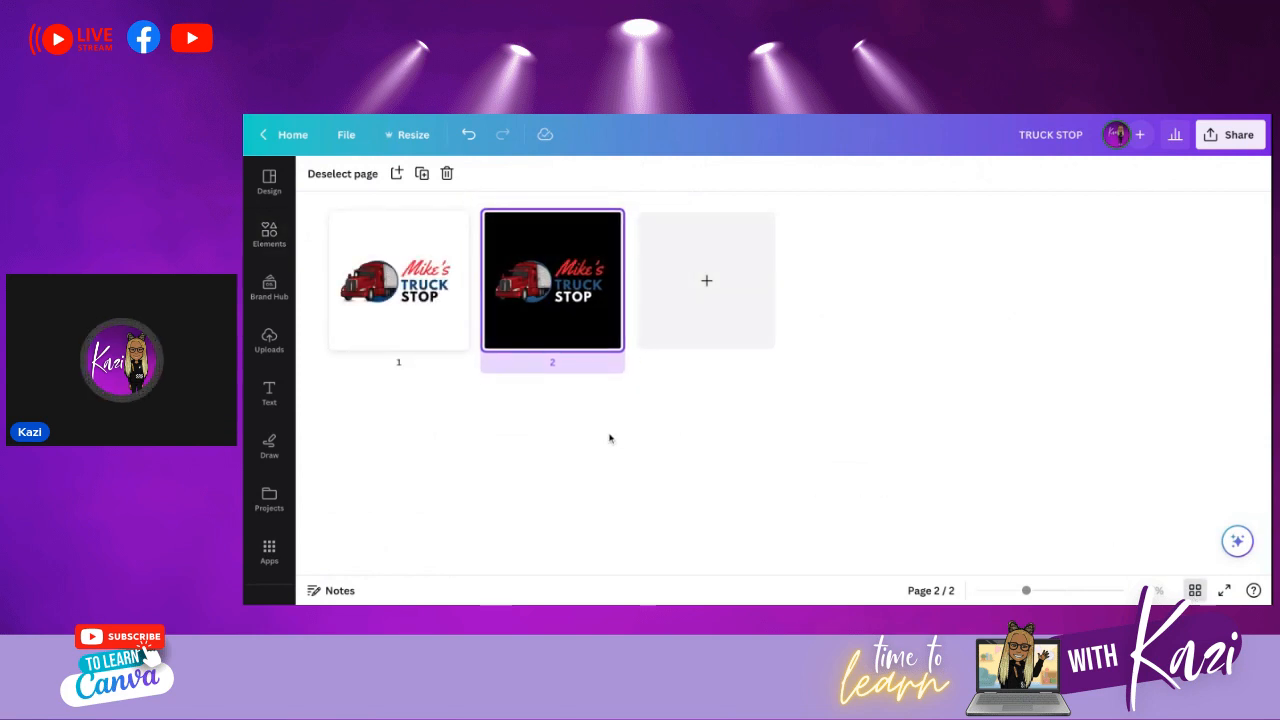
click(425, 336)
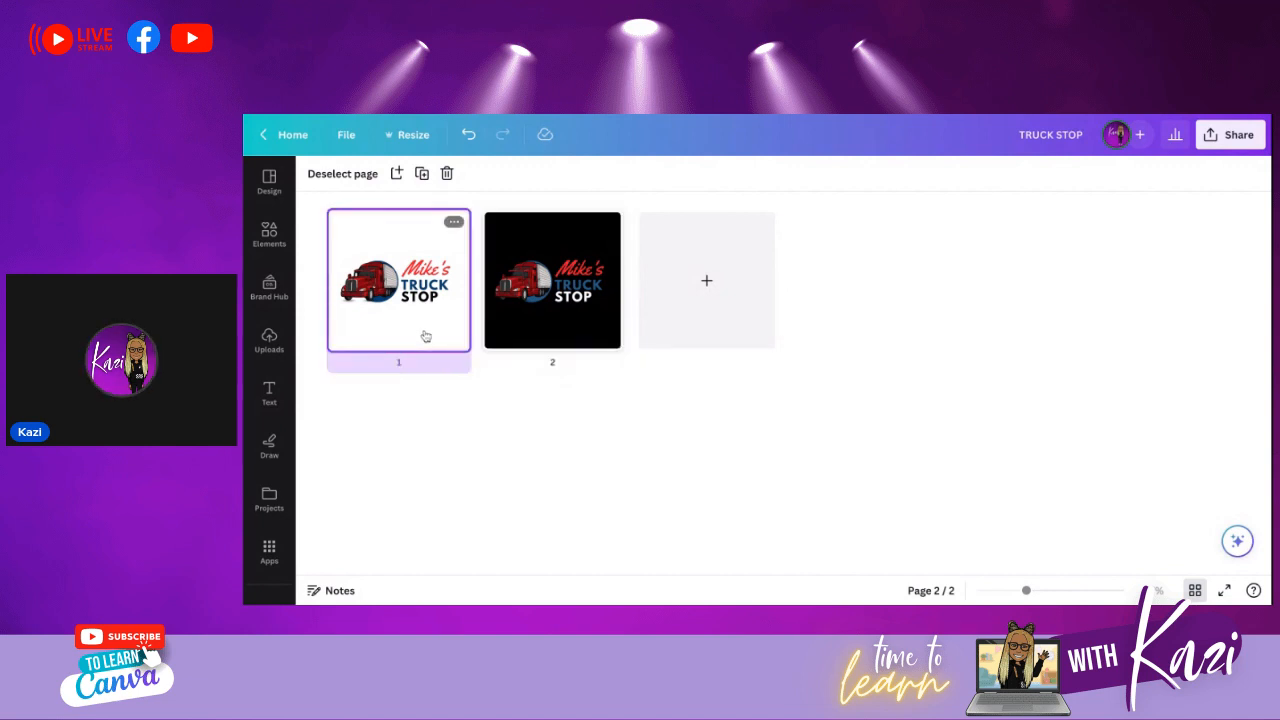
click(549, 341)
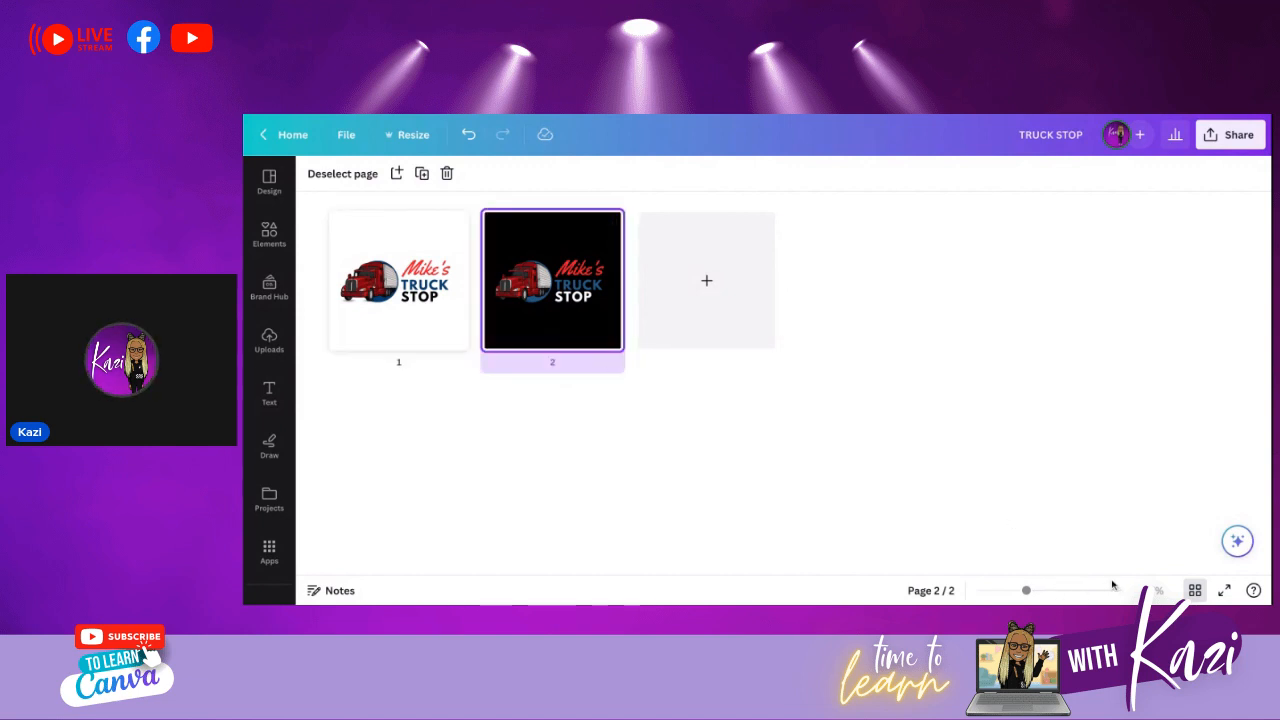
click(1194, 590)
scroll(940, 492, down, 2)
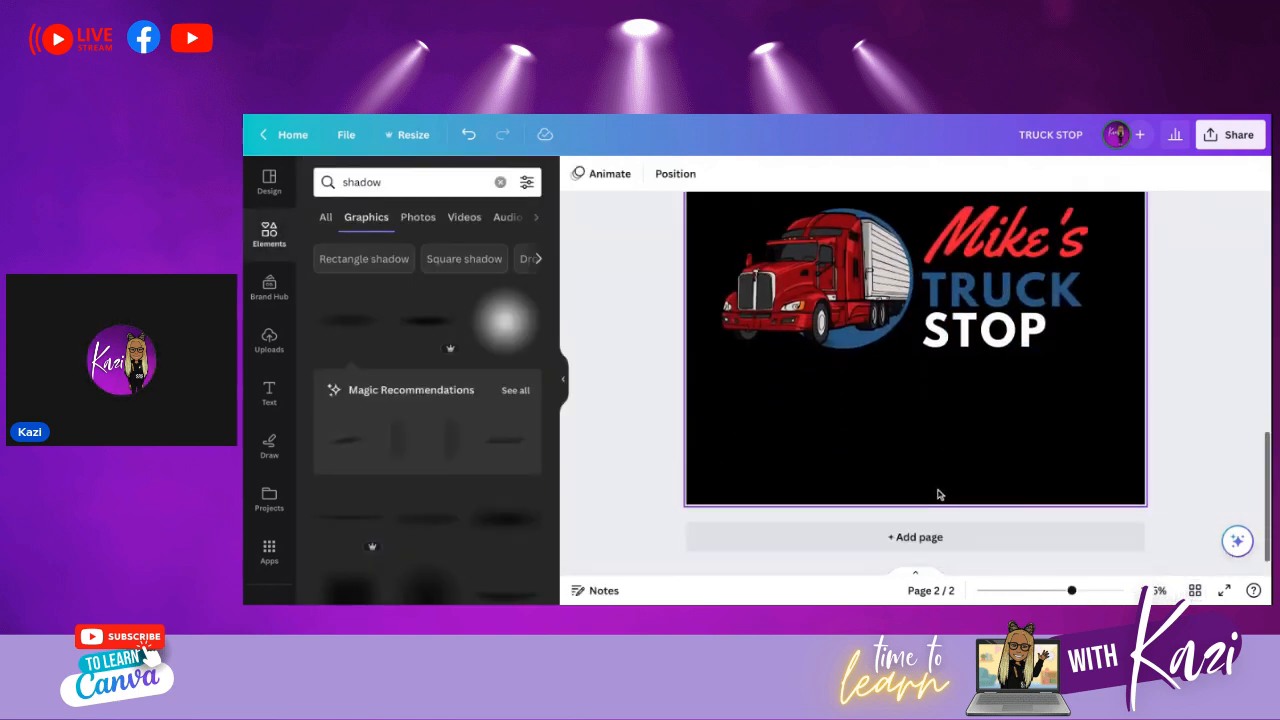
click(909, 548)
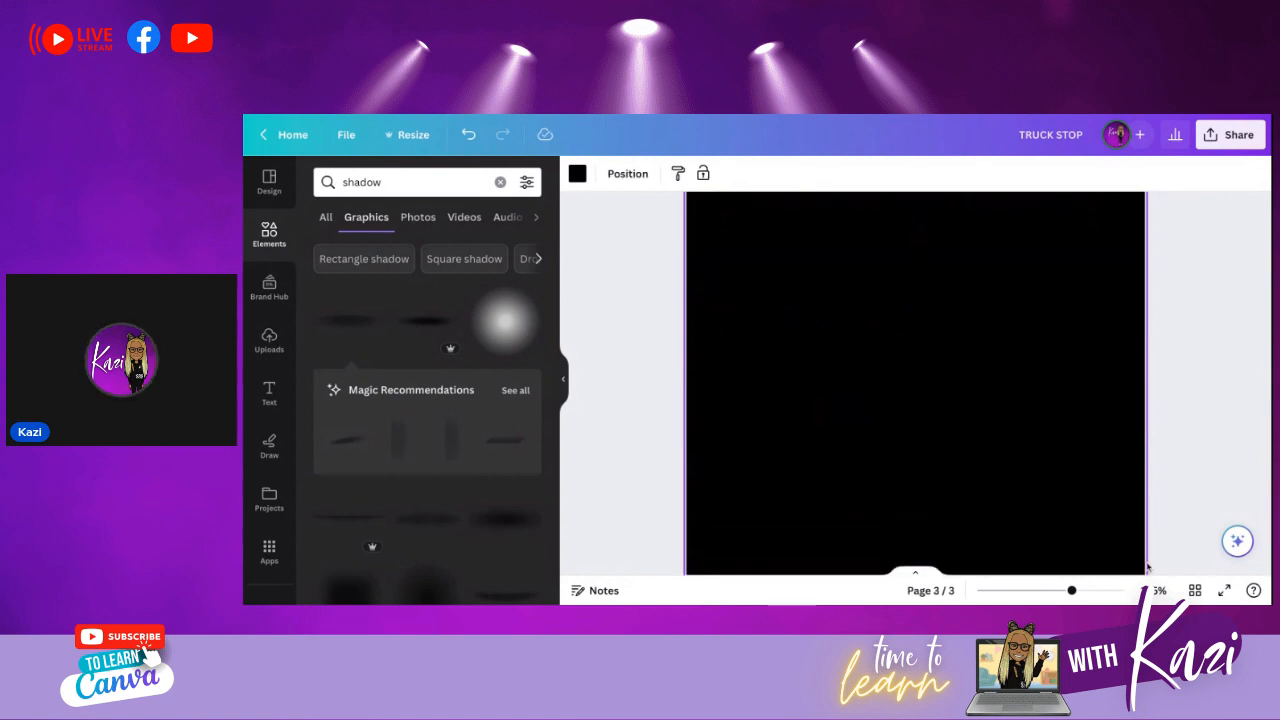
drag(1072, 591, 1063, 594)
click(1208, 428)
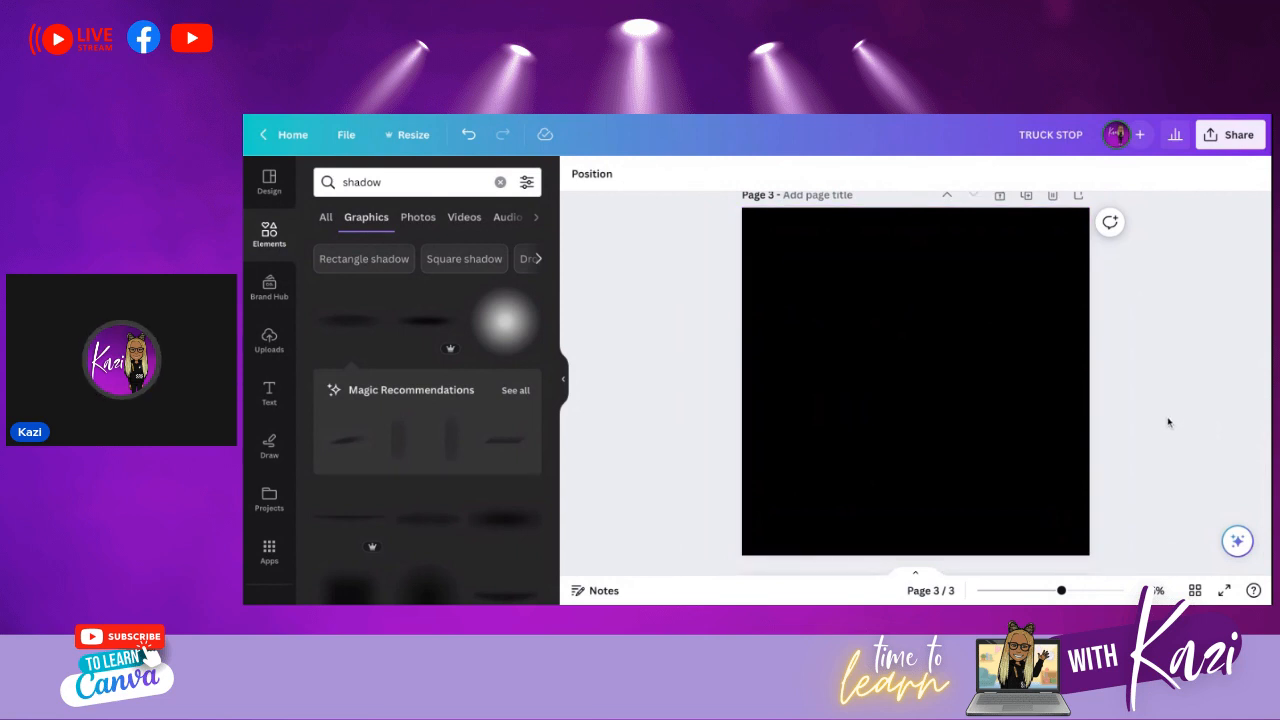
- Add the soft round glow graphic from the shadow results to the left half of page 3 and enlarge it
click(506, 333)
drag(912, 386, 846, 375)
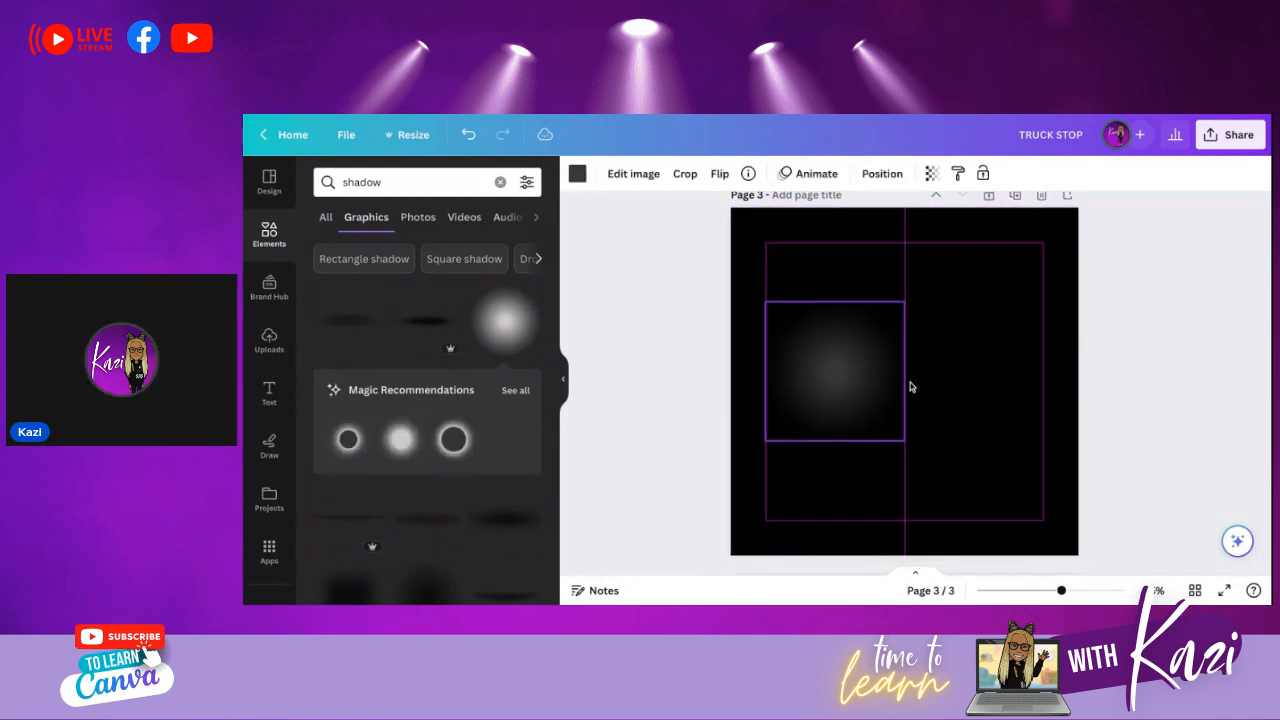
drag(902, 302, 874, 337)
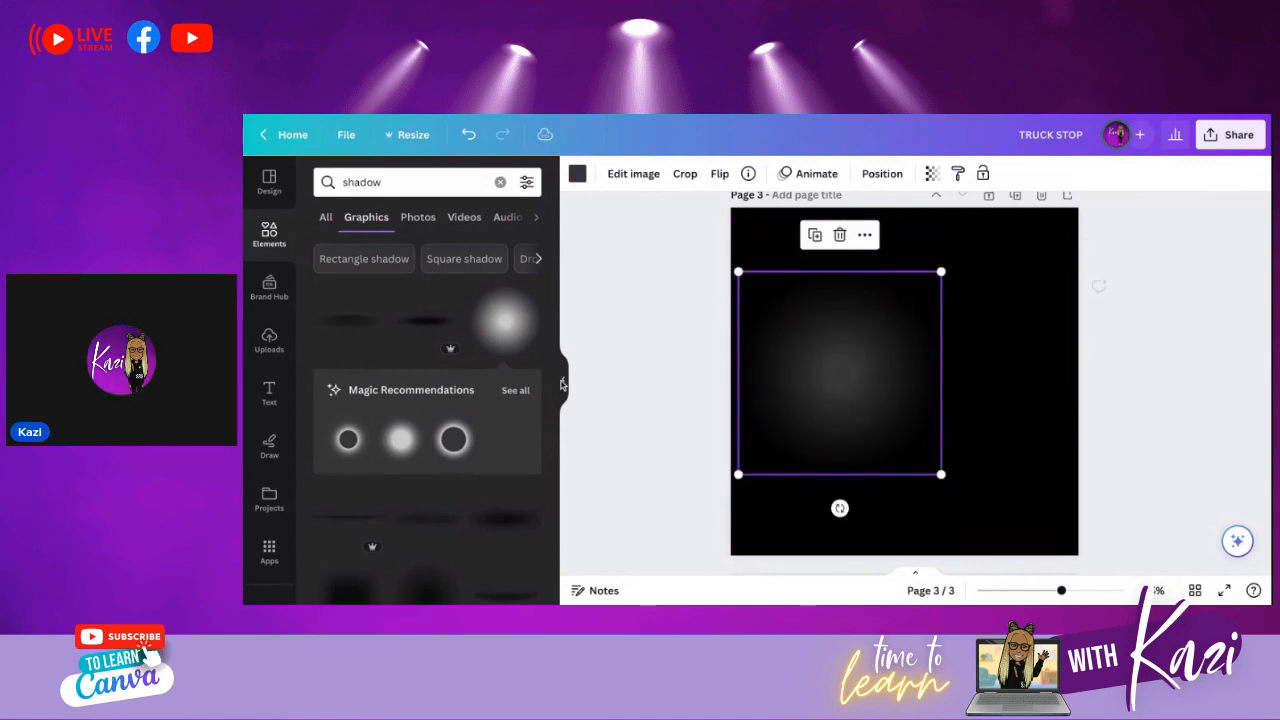
- Add the recommended ring-shaped glow graphic to page 3, enlarge it and place it to the right of the soft glow
click(455, 440)
drag(923, 428, 853, 419)
drag(764, 303, 717, 255)
click(578, 175)
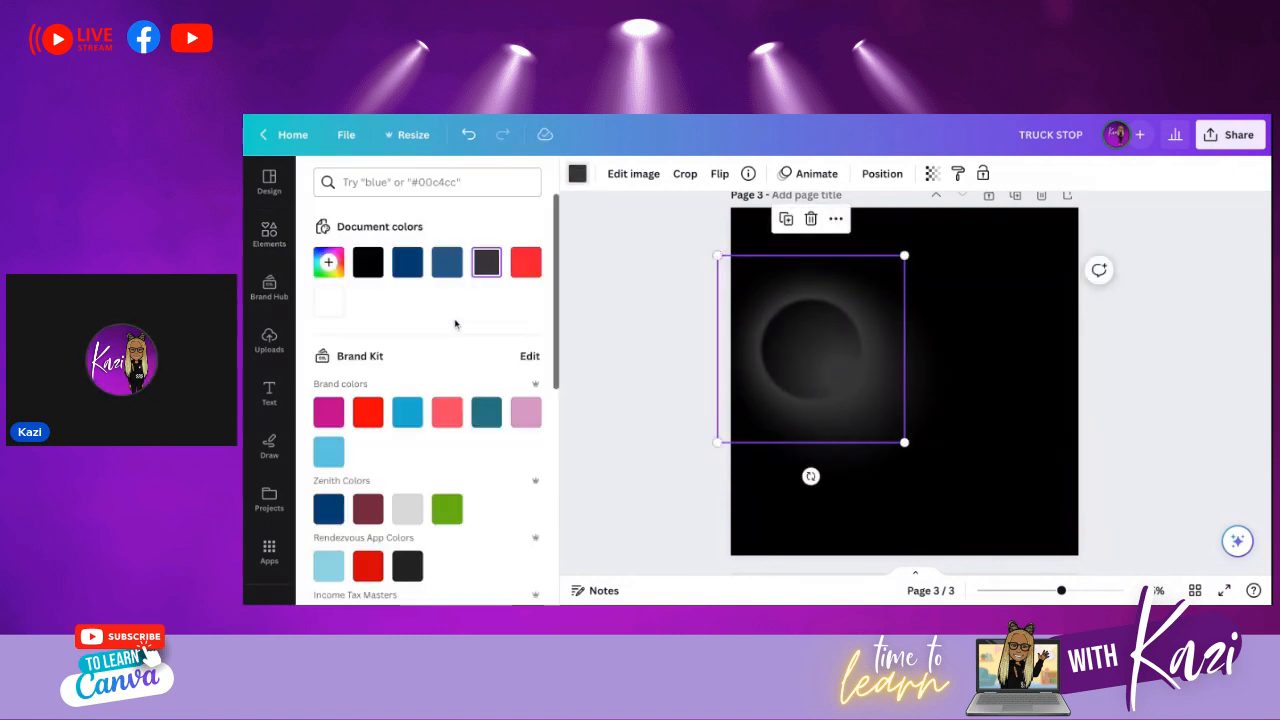
click(670, 371)
drag(767, 380, 941, 378)
- Recolour the soft round glow on page 3 white (#ffffff)
click(810, 396)
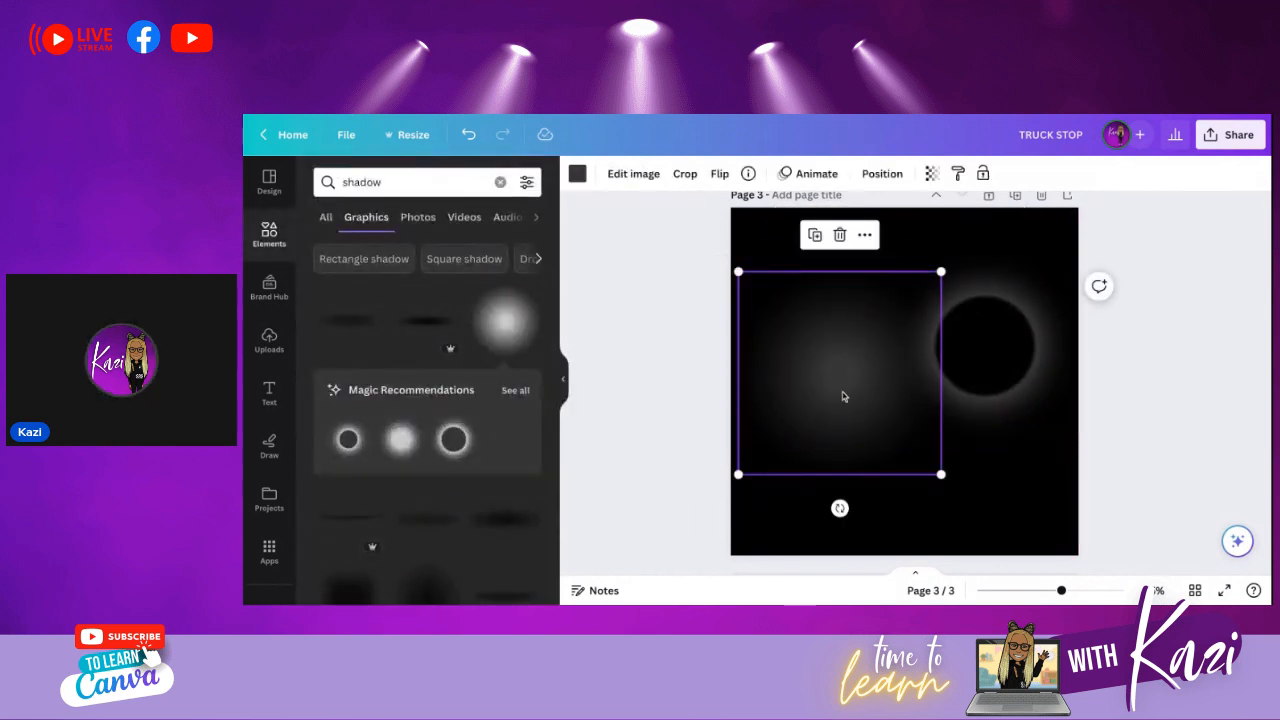
click(987, 395)
click(826, 390)
click(577, 173)
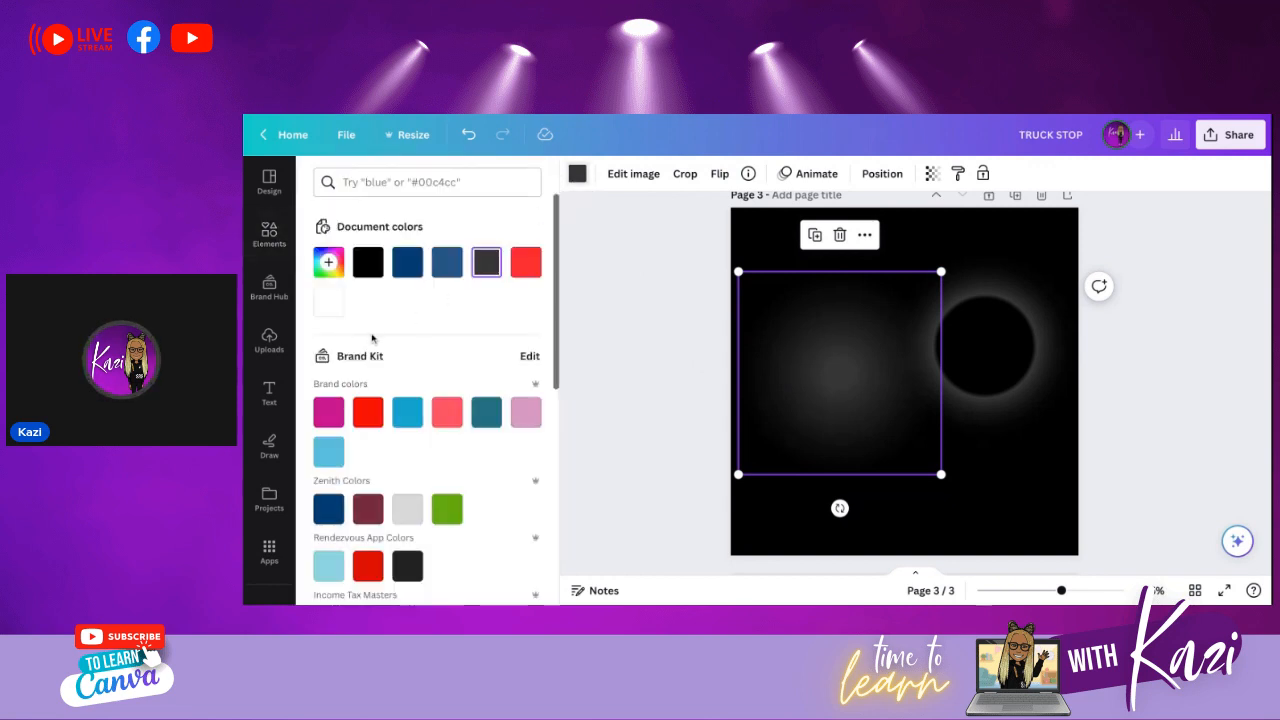
click(334, 311)
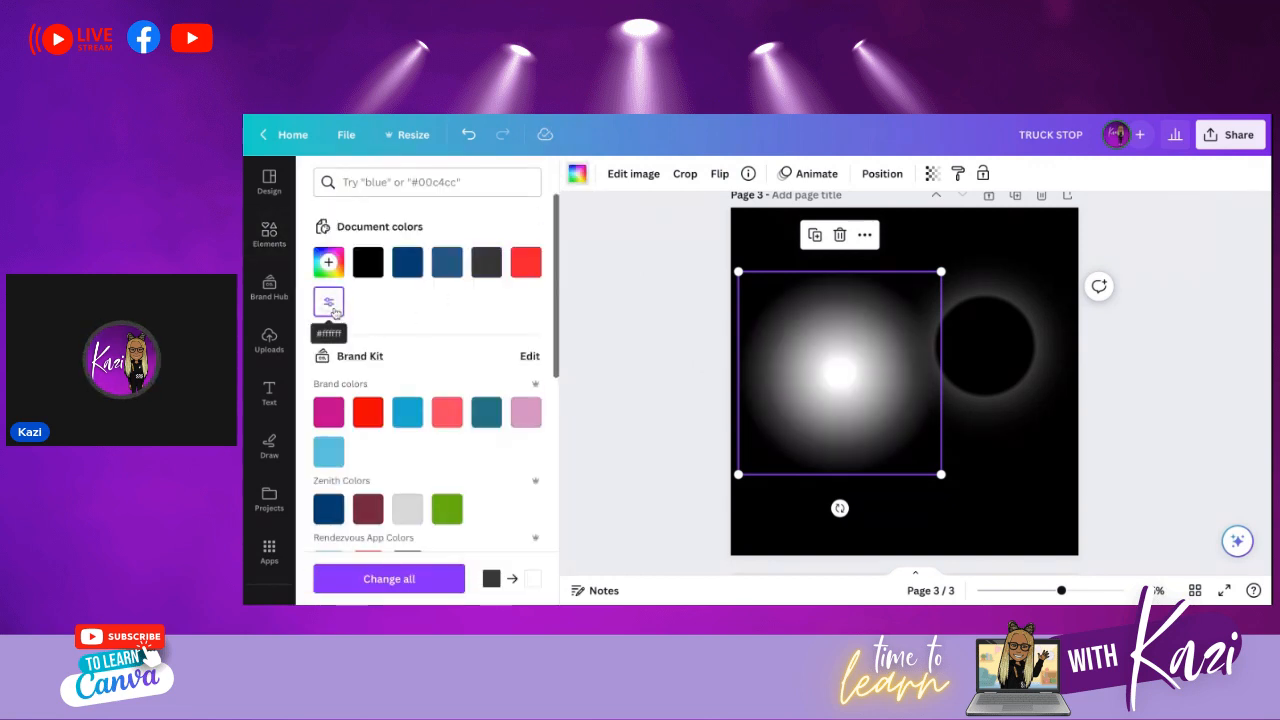
- Move the dark grey ring glow over the white glow, enlarge it and centre it around the glow
click(995, 393)
mouse_move(995, 368)
mouse_down()
mouse_move(801, 394)
mouse_move(850, 395)
mouse_up()
drag(748, 282, 709, 240)
mouse_move(776, 392)
mouse_down()
mouse_move(813, 413)
mouse_move(795, 413)
mouse_up()
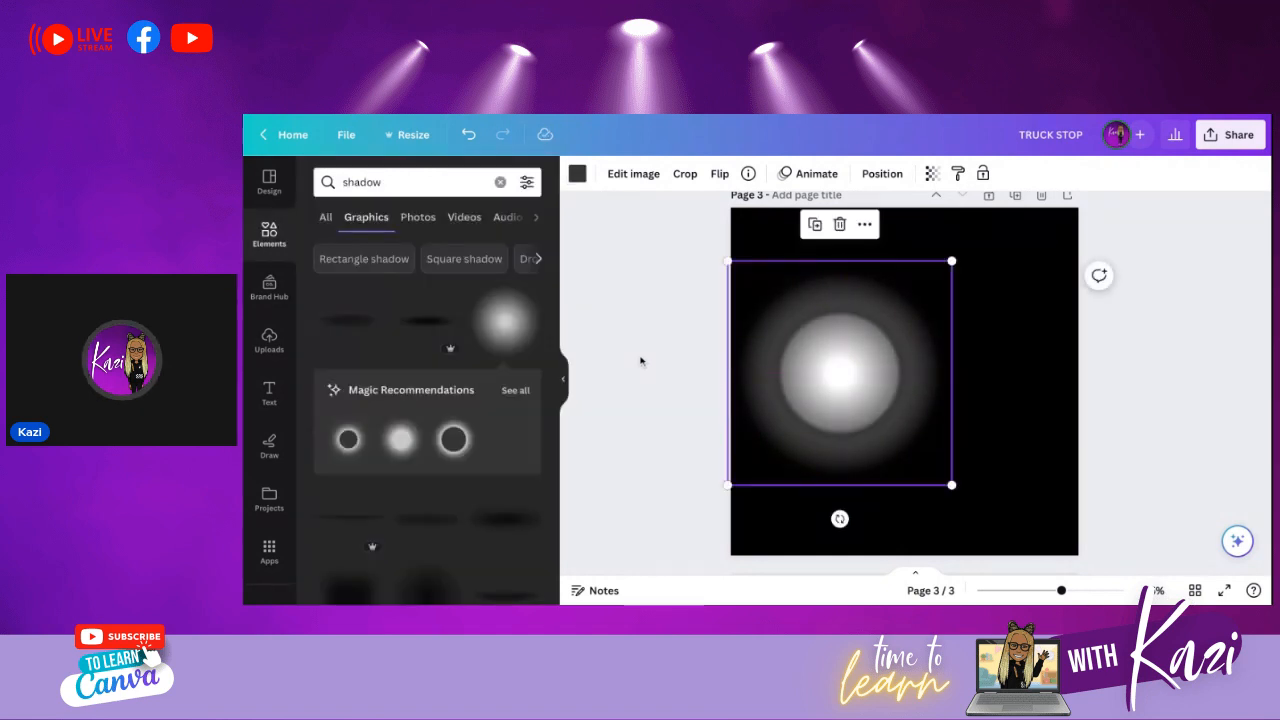
click(640, 362)
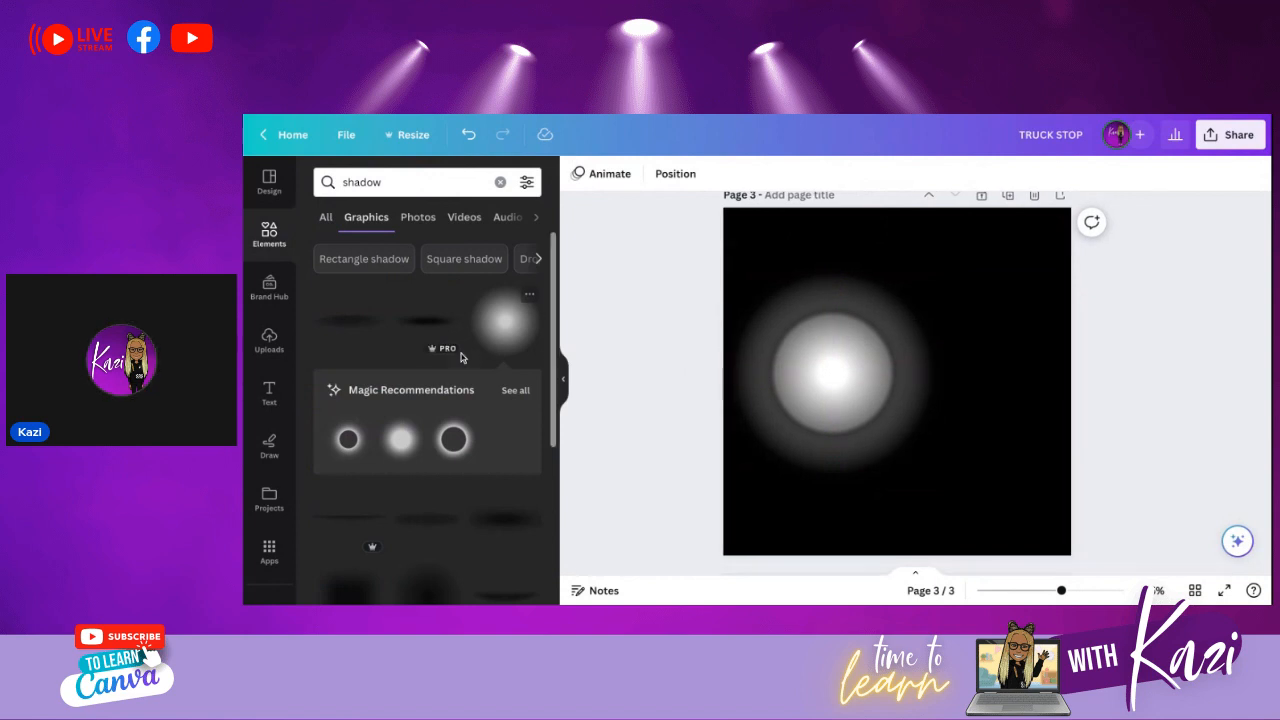
- Add a solid circle shape to page 3, resize it to fit the opening of the ring glow and centre it there
click(500, 182)
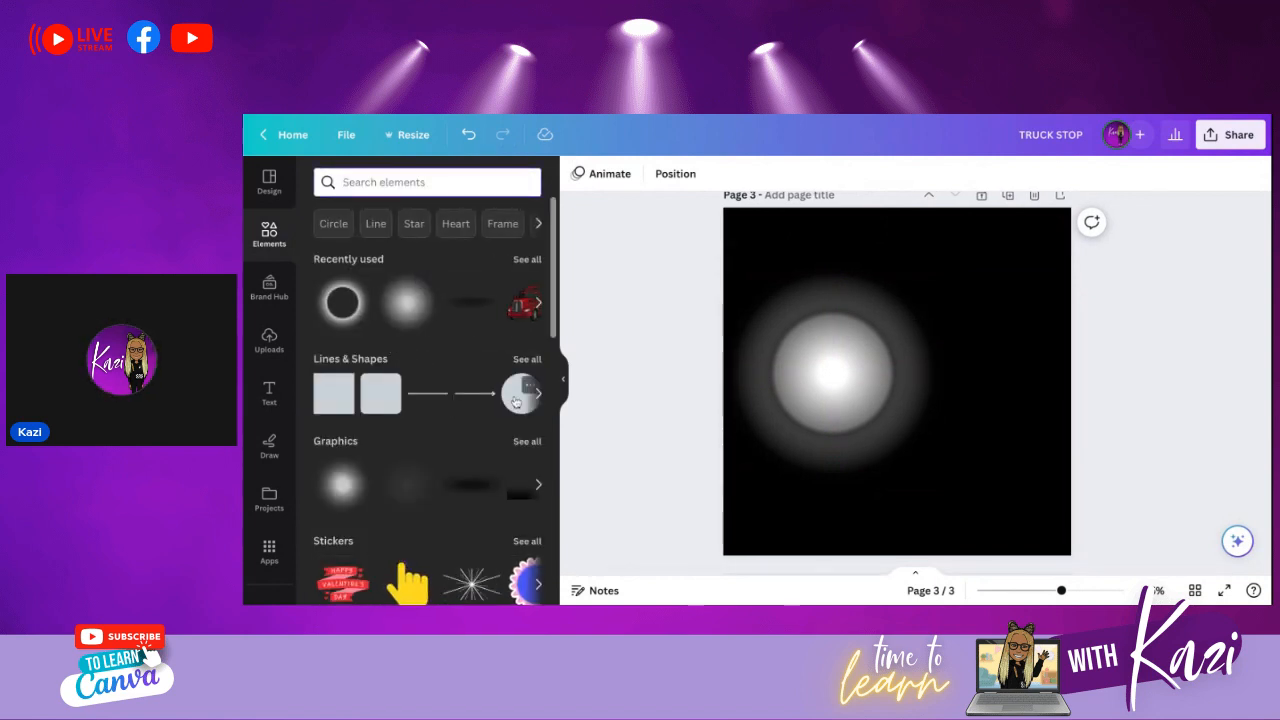
click(517, 393)
drag(845, 329, 816, 300)
click(953, 437)
drag(906, 410, 856, 416)
drag(766, 307, 783, 324)
drag(852, 422, 851, 422)
click(1009, 460)
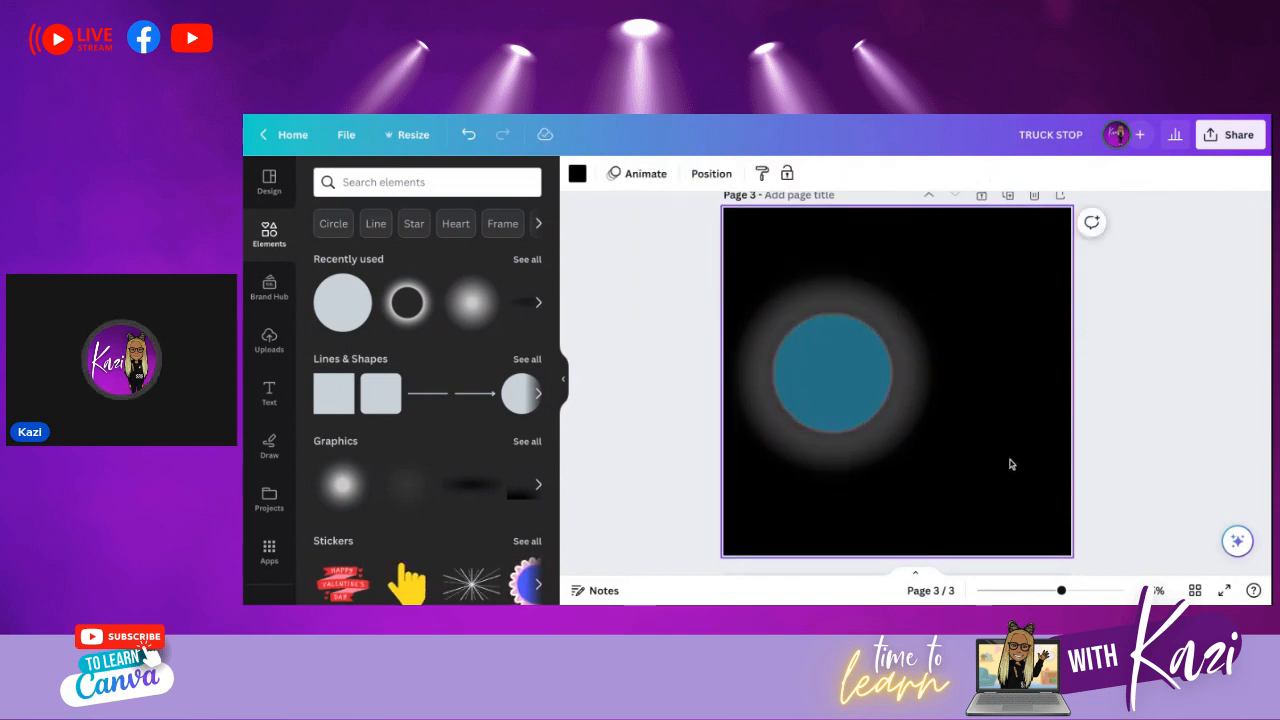
- Recolour the solid circle, trying yellow (#F6ED1B) and olive (#9D9941) before setting it to gold (#D4AF37)
click(878, 385)
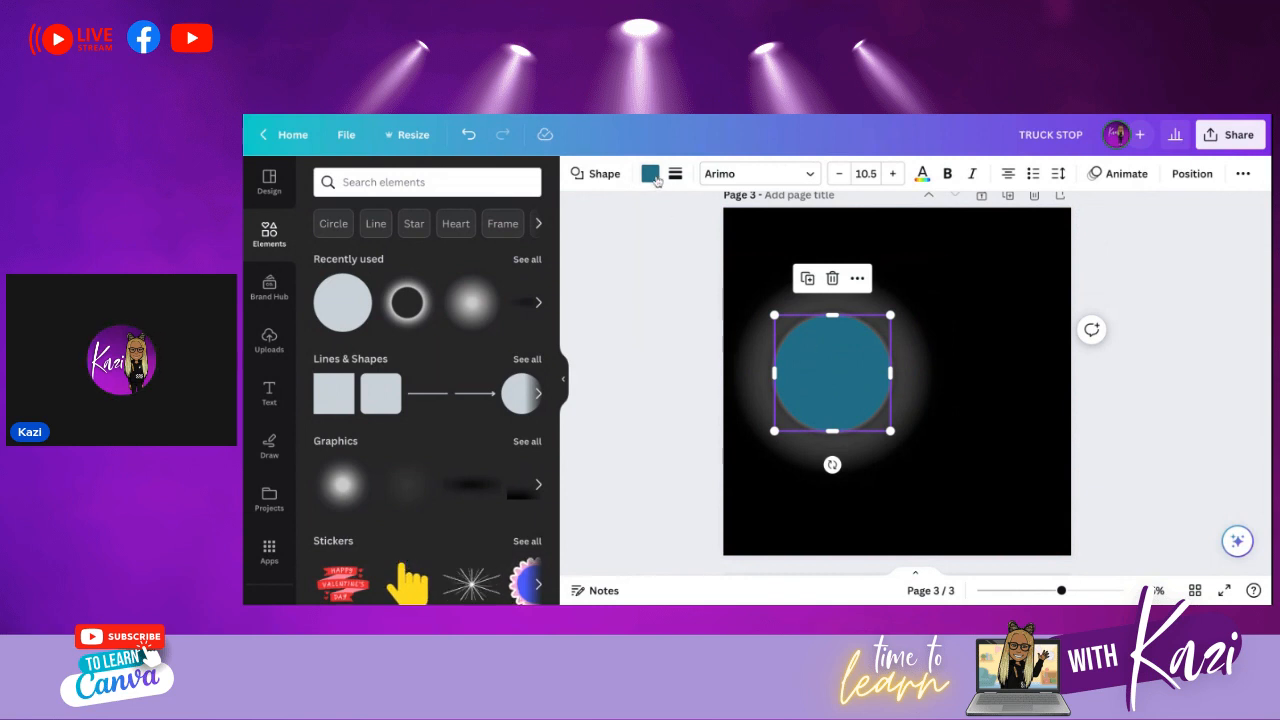
click(651, 174)
scroll(416, 365, down, 5)
scroll(416, 365, up, 5)
click(366, 486)
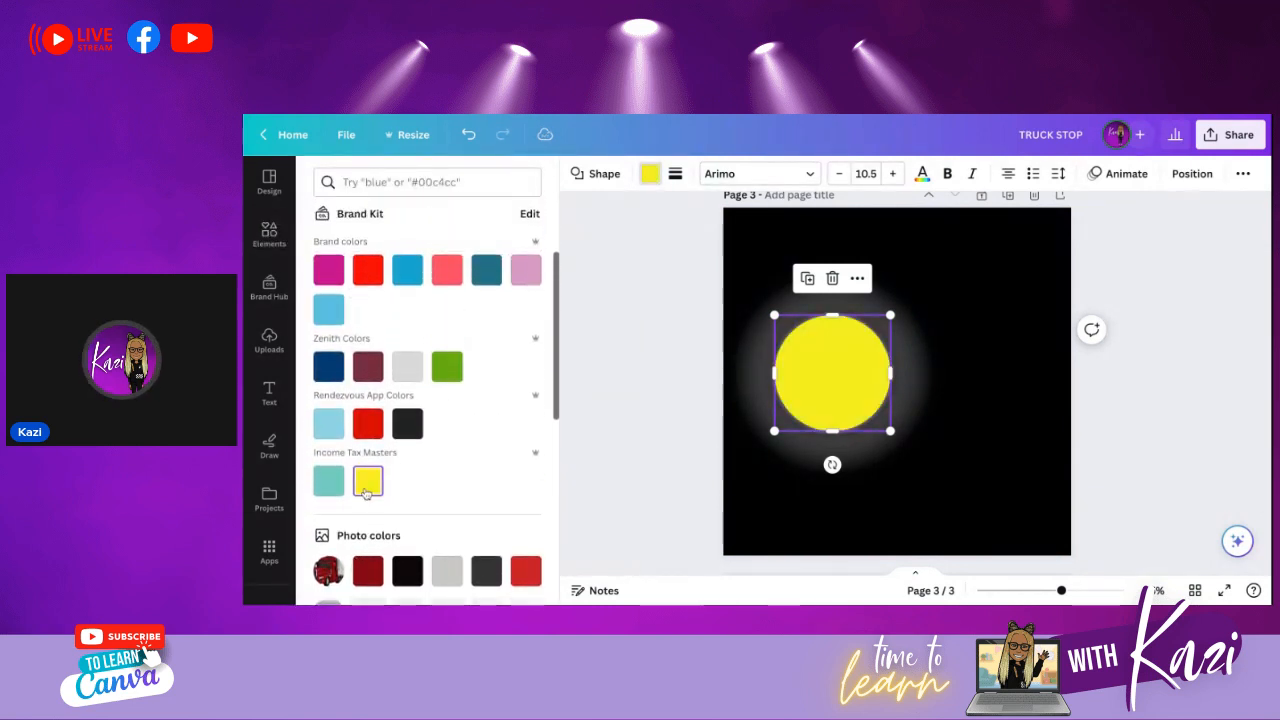
scroll(391, 374, up, 3)
click(329, 262)
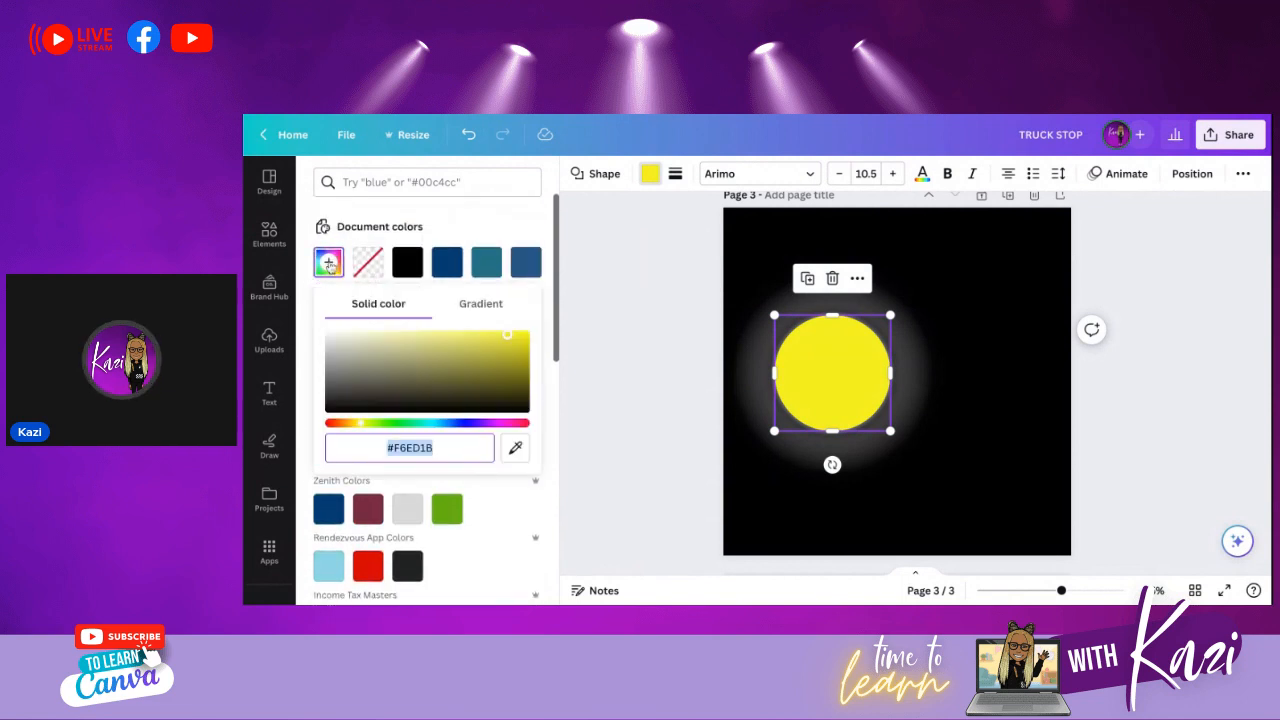
drag(506, 341, 444, 362)
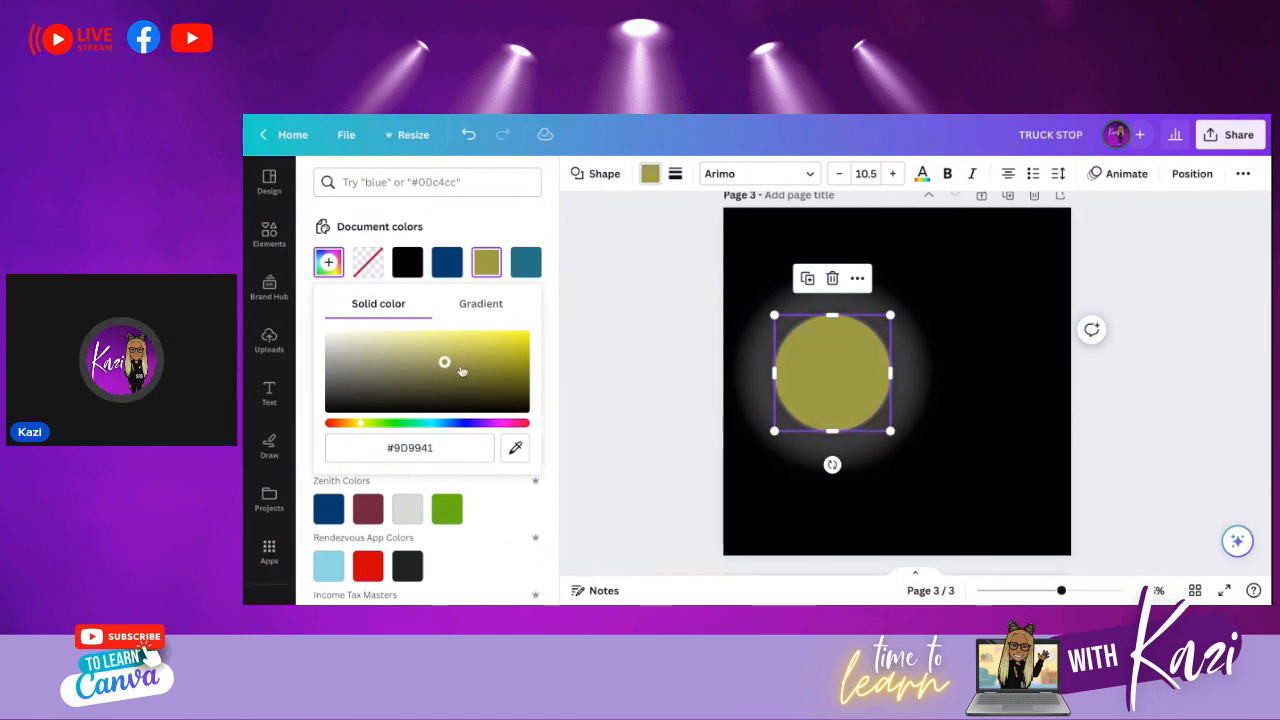
scroll(1012, 250, down, 1)
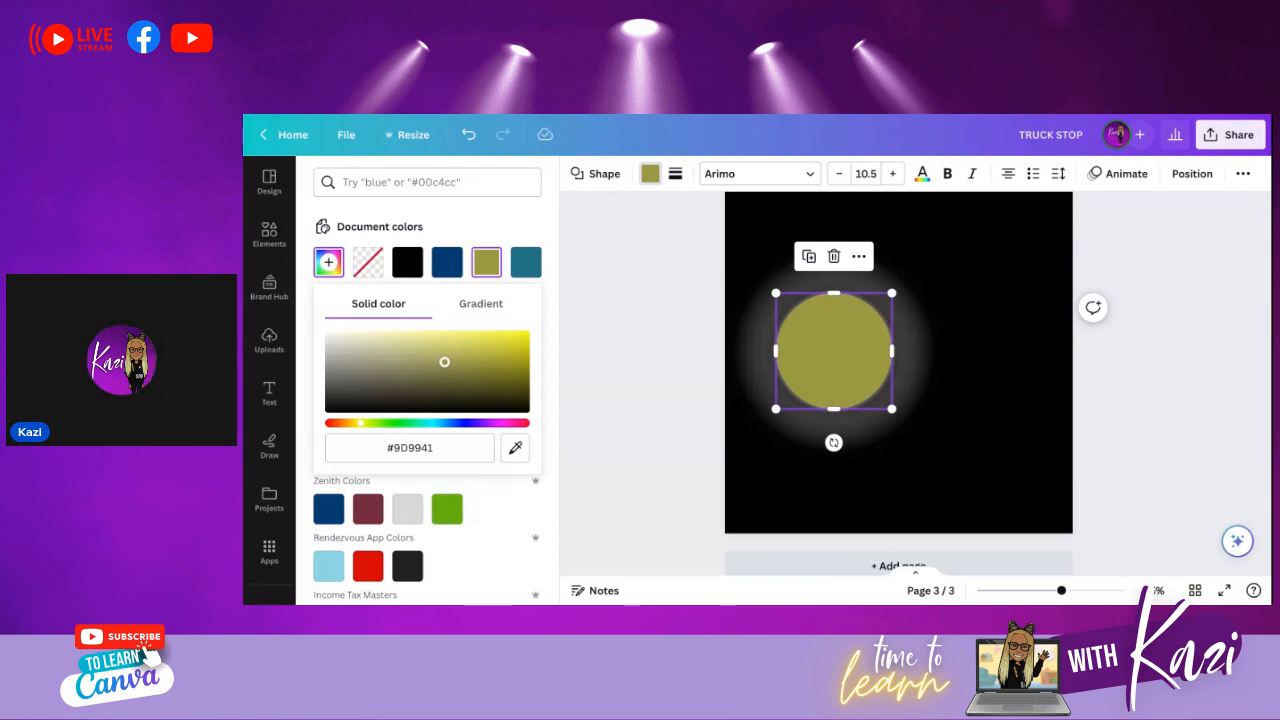
click(443, 447)
text(#D4AF37)
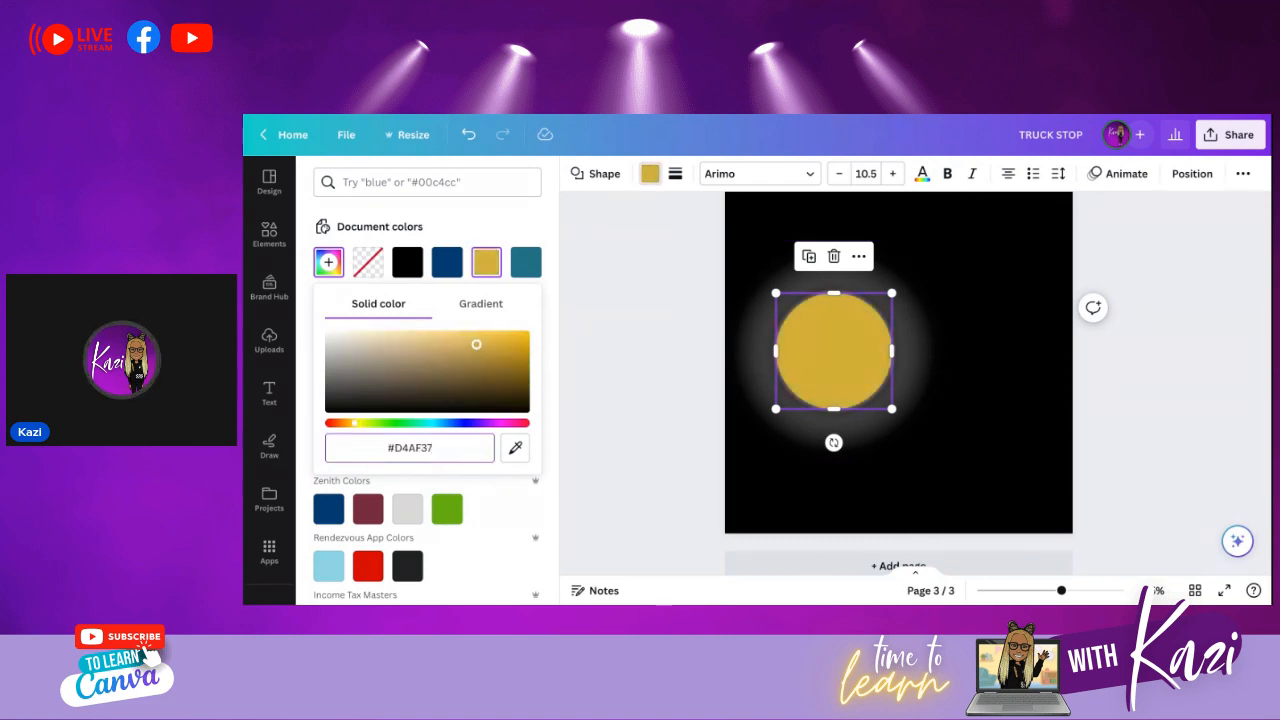
click(652, 383)
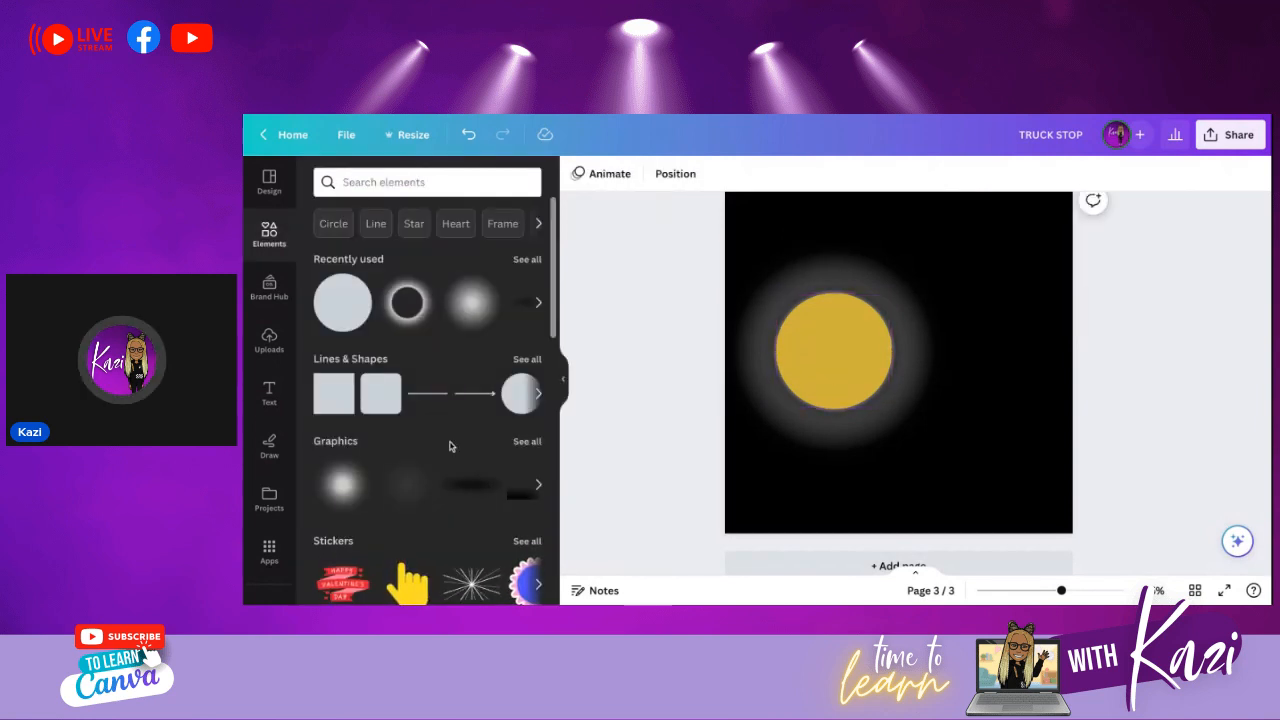
- Add a circular frame to page 3, shrink it to the gold circle's size and centre it over the circle
scroll(450, 446, down, 10)
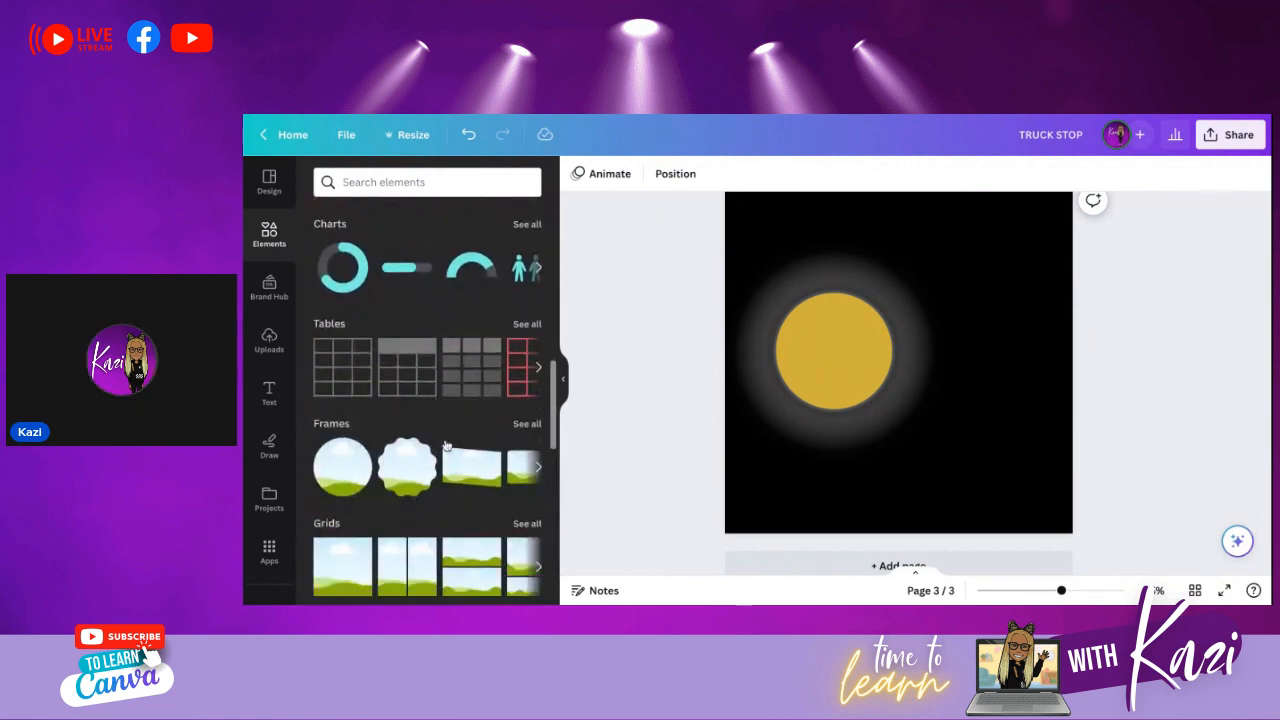
scroll(447, 446, down, 2)
click(345, 335)
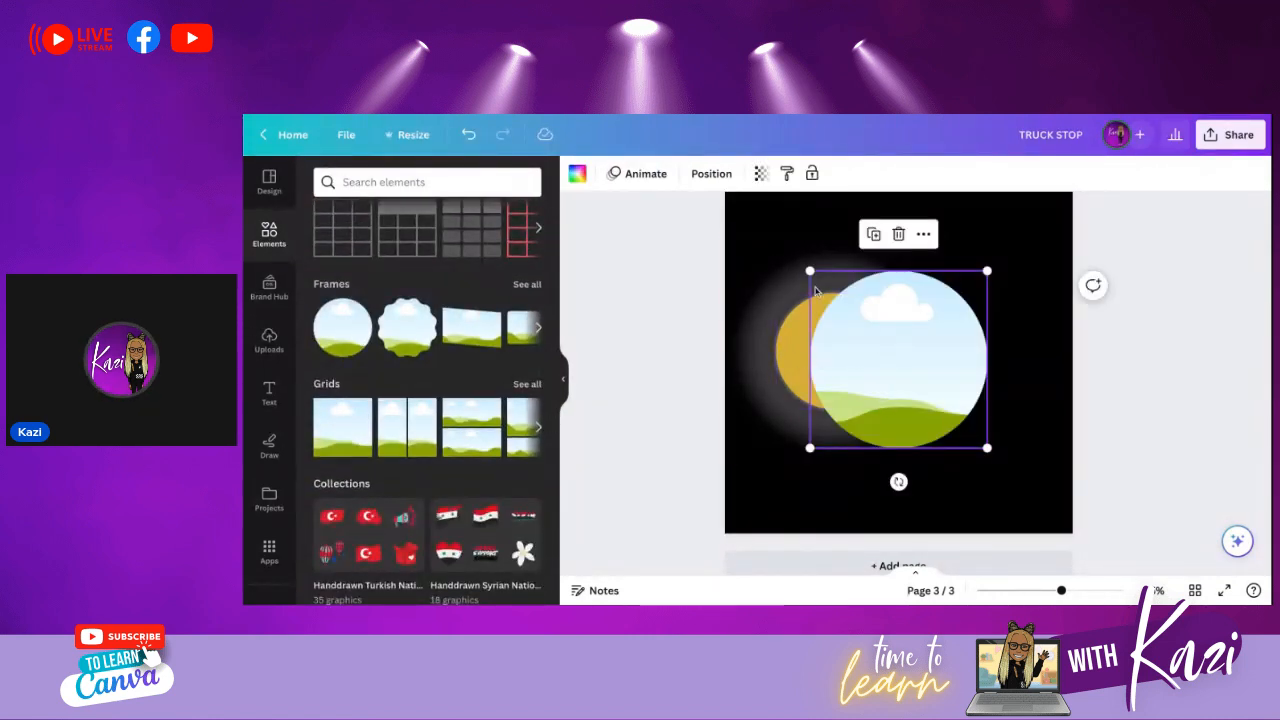
drag(809, 271, 868, 329)
mouse_move(944, 408)
mouse_down()
mouse_move(867, 392)
mouse_move(852, 371)
mouse_up()
drag(893, 292, 893, 292)
click(711, 401)
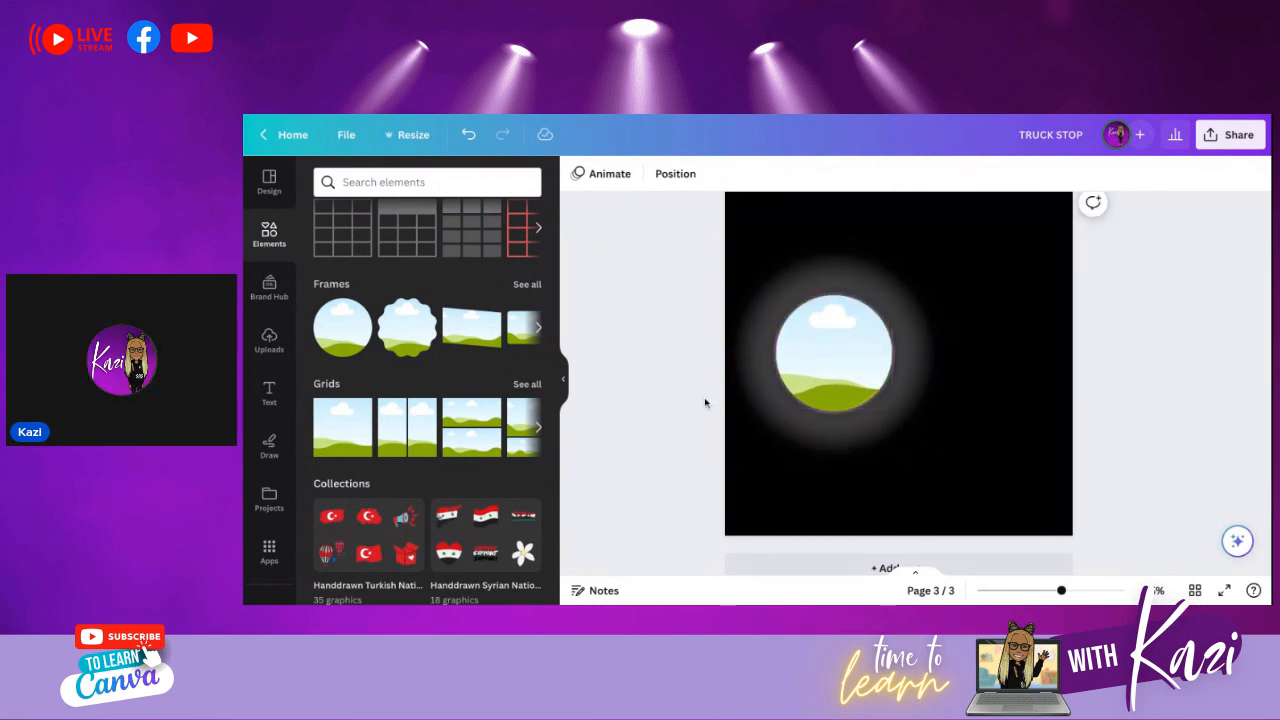
- Set the circular frame's transparency to 98
click(808, 363)
scroll(815, 380, down, 1)
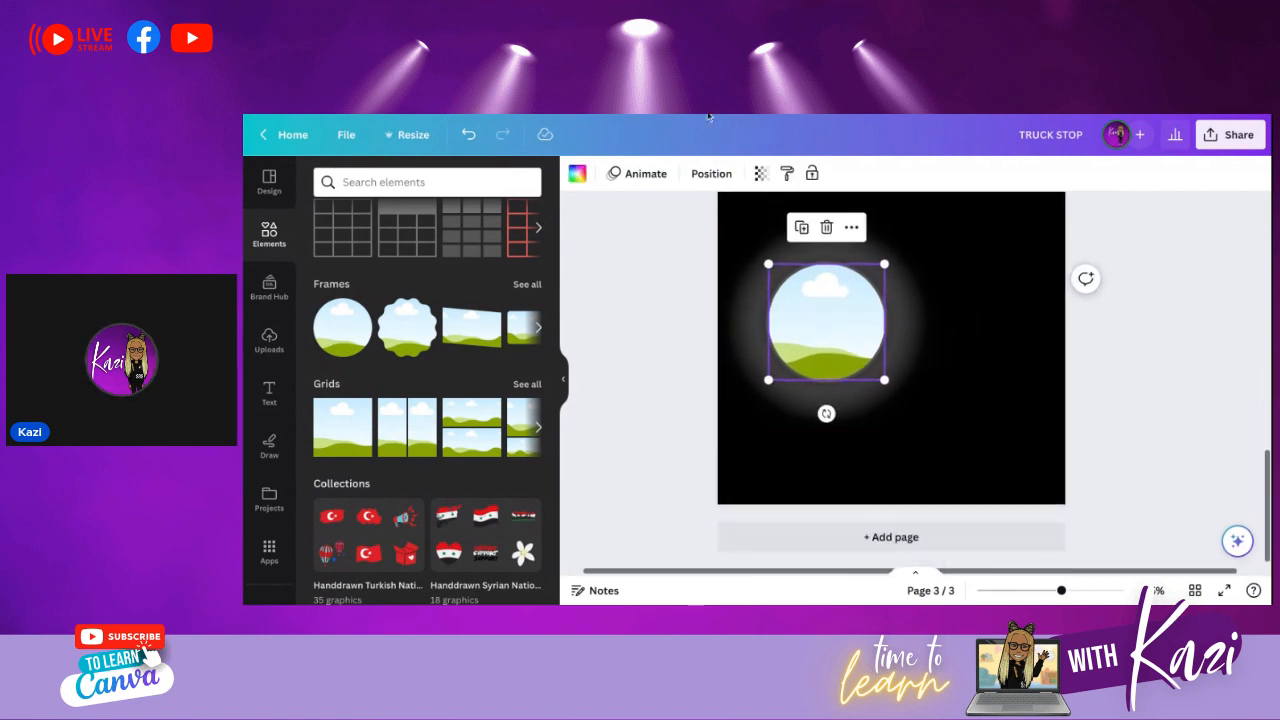
click(761, 174)
mouse_move(757, 234)
mouse_down()
mouse_move(728, 232)
mouse_move(760, 230)
mouse_up()
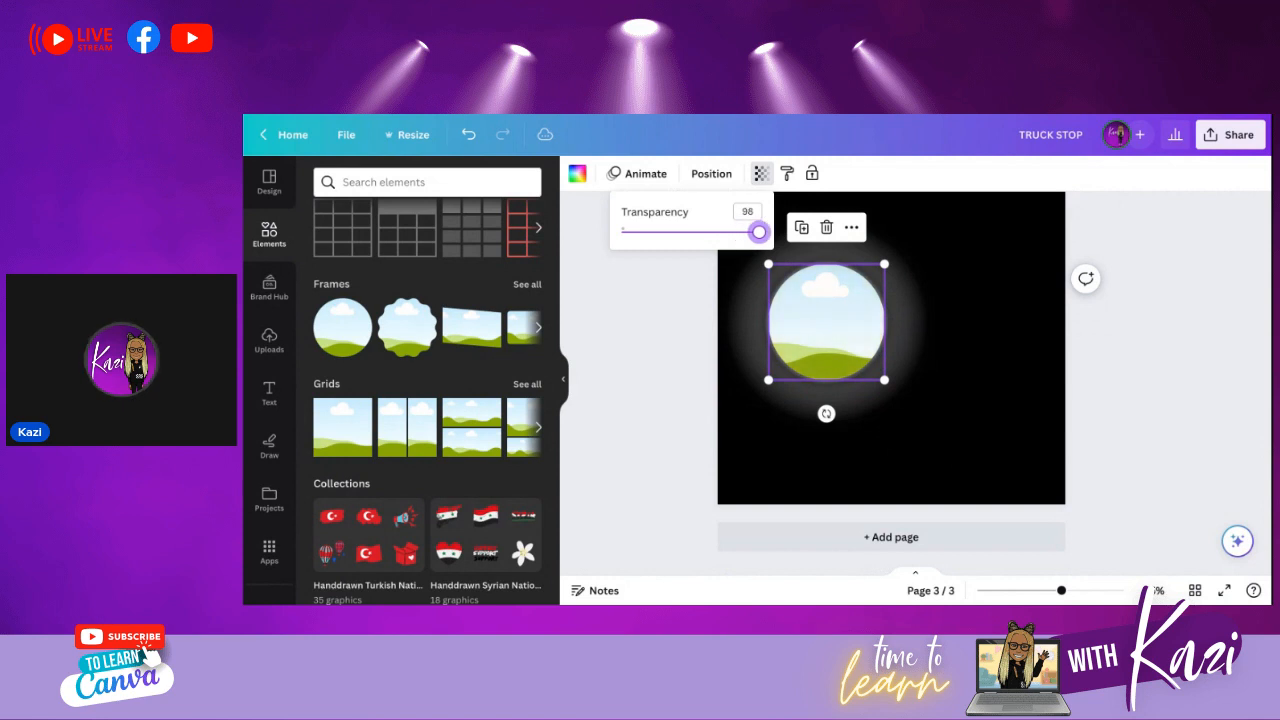
click(640, 325)
click(640, 324)
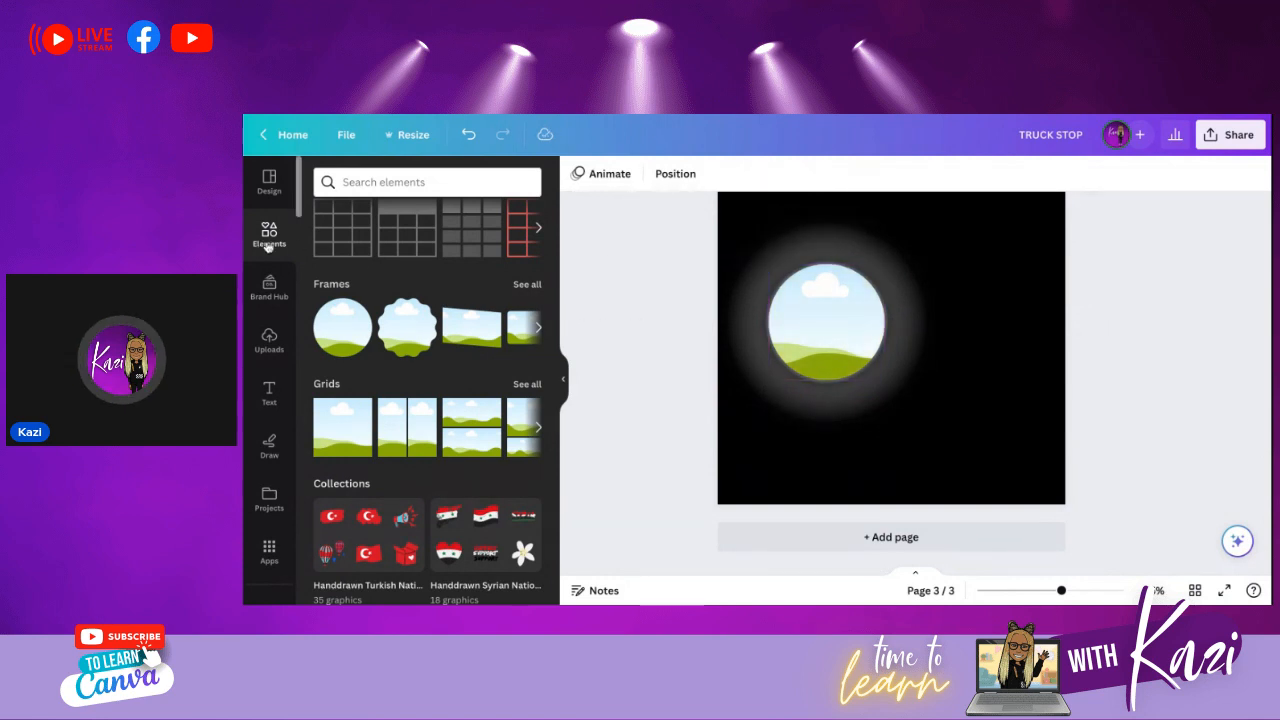
- Shrink the circular frame slightly and recentre it so a thin gold ring surrounds it
click(387, 181)
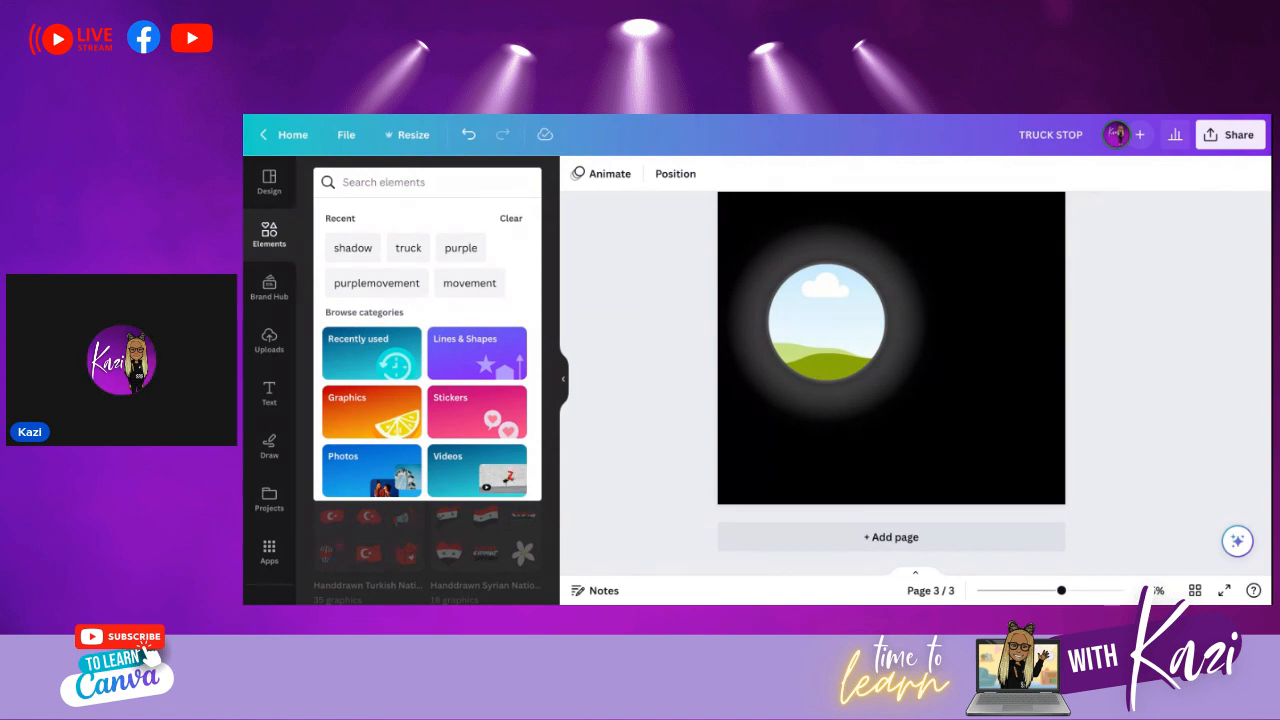
click(768, 266)
drag(768, 265, 774, 270)
drag(843, 339, 840, 337)
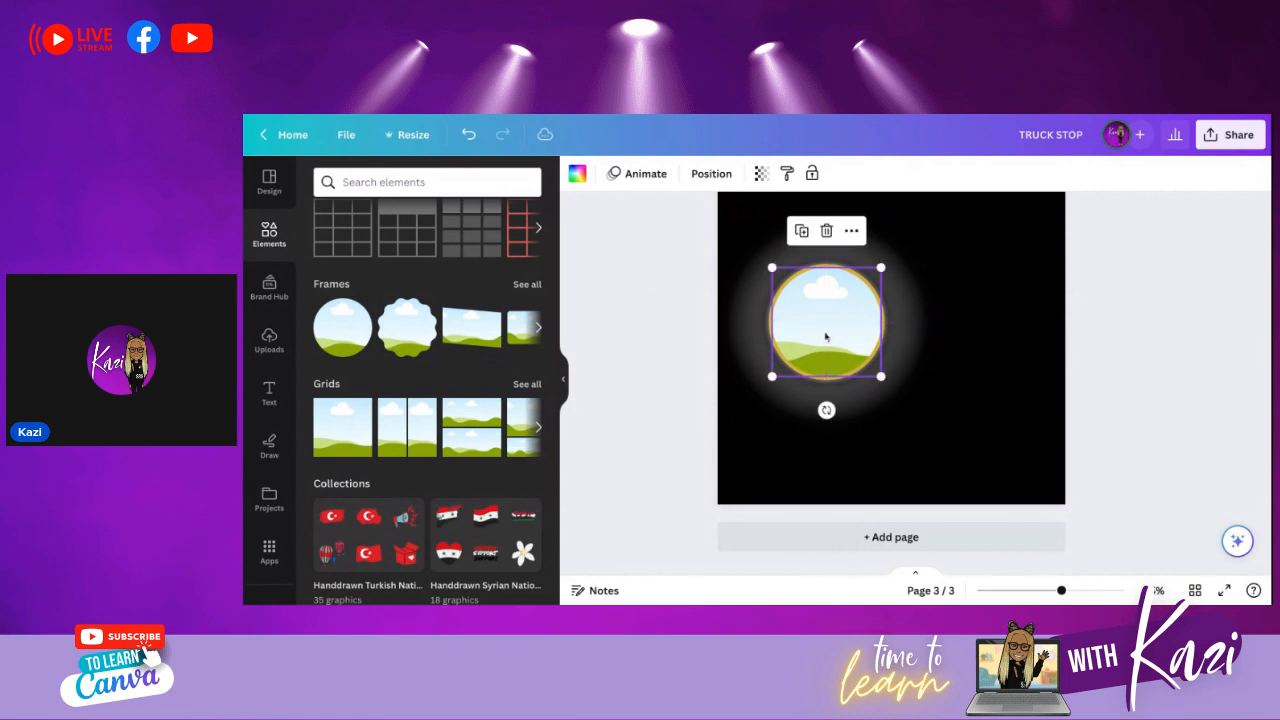
click(666, 346)
- Search the elements for "botox" and show all graphics results
click(380, 183)
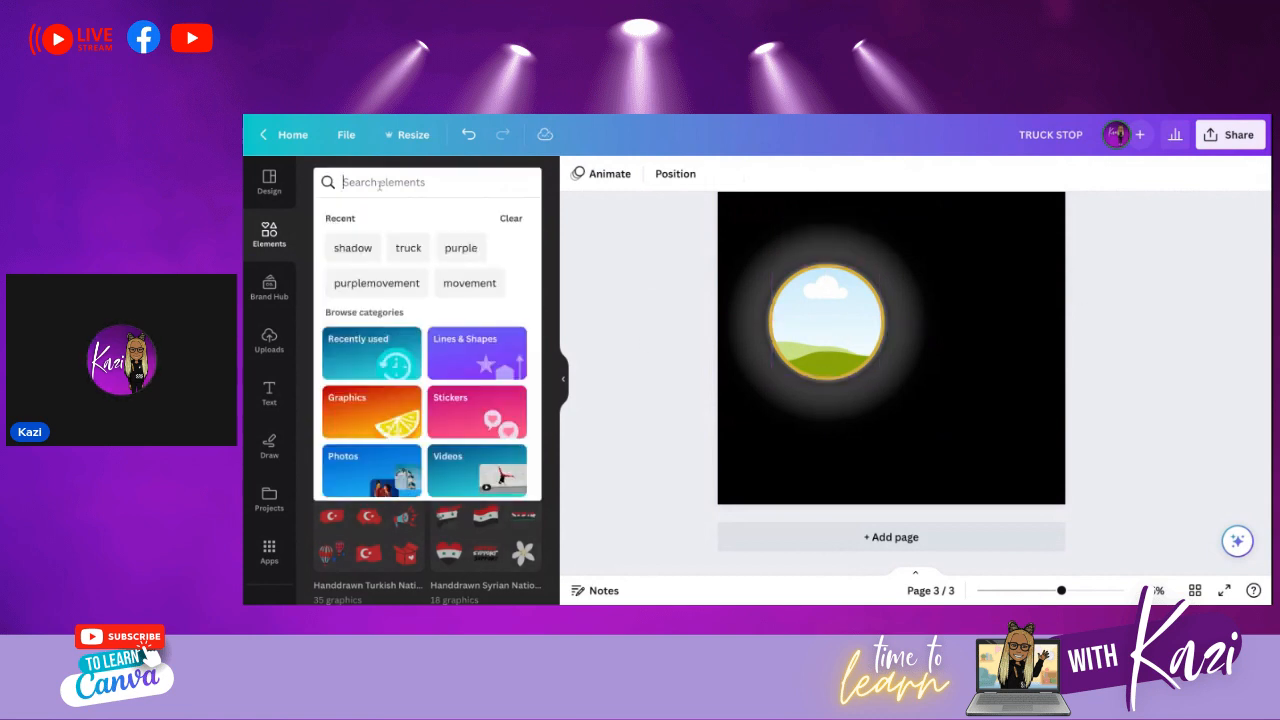
text(bot)
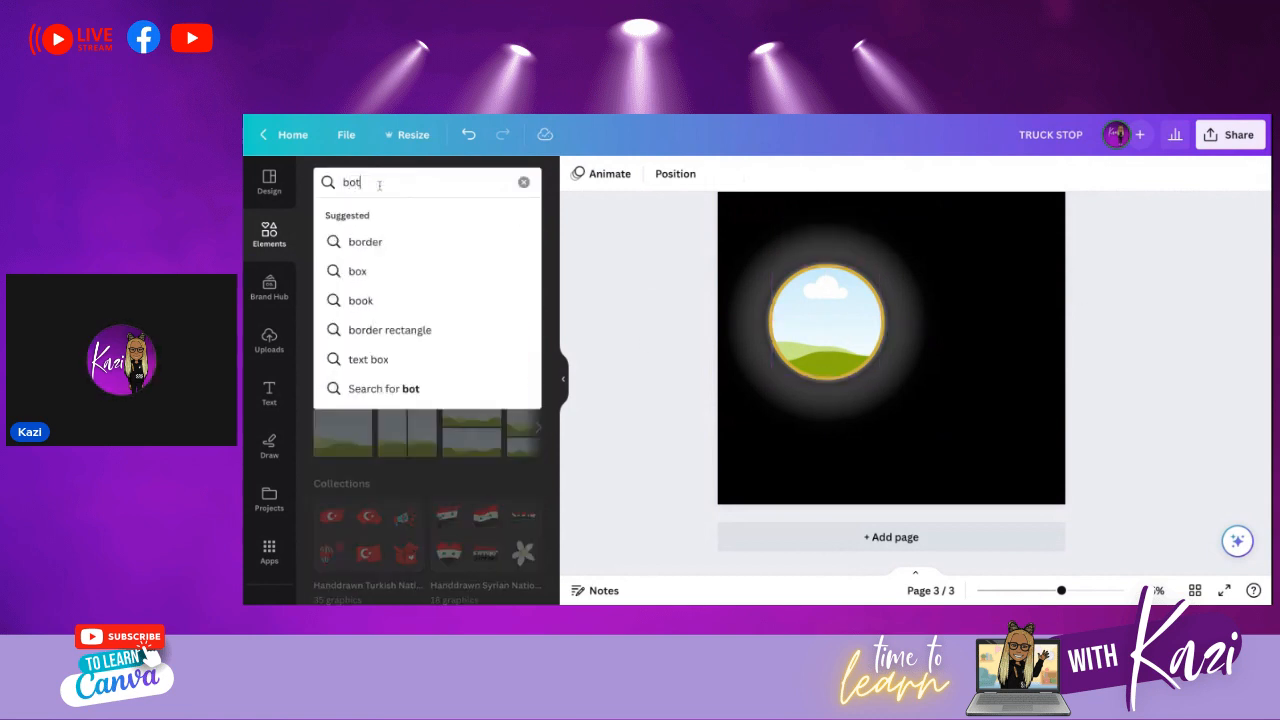
text(ox)
key(Return)
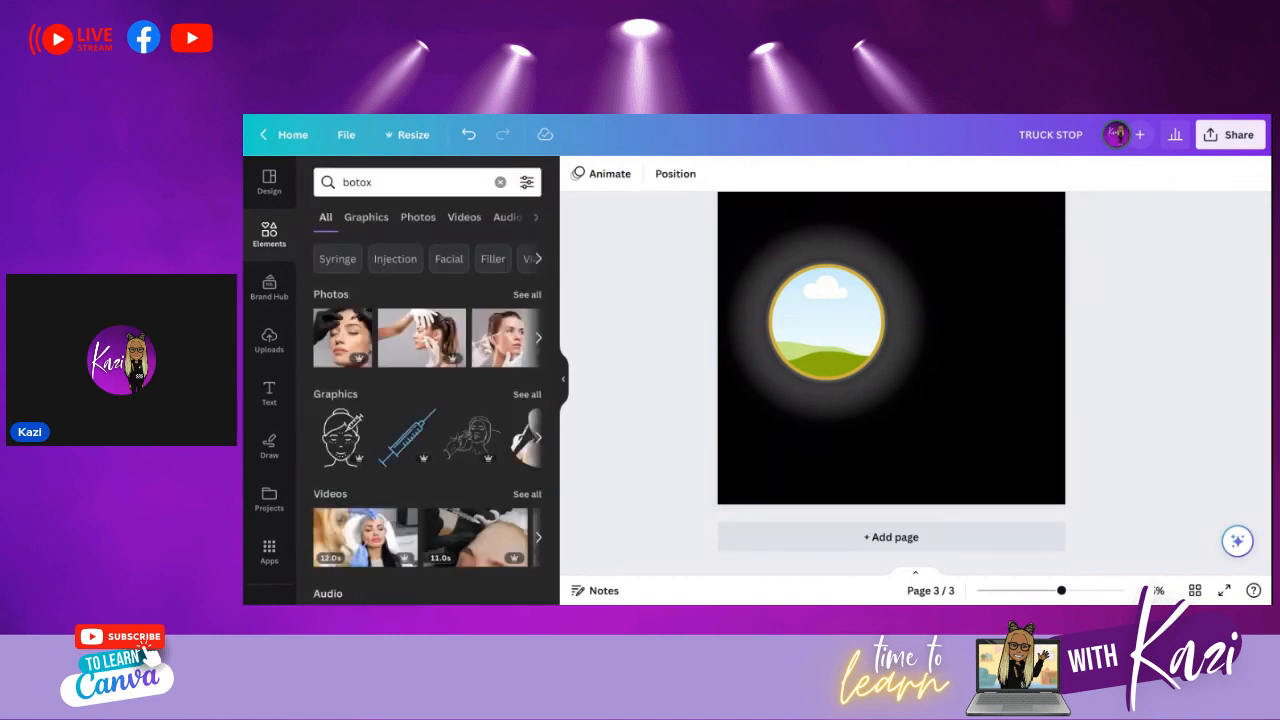
scroll(490, 420, down, 1)
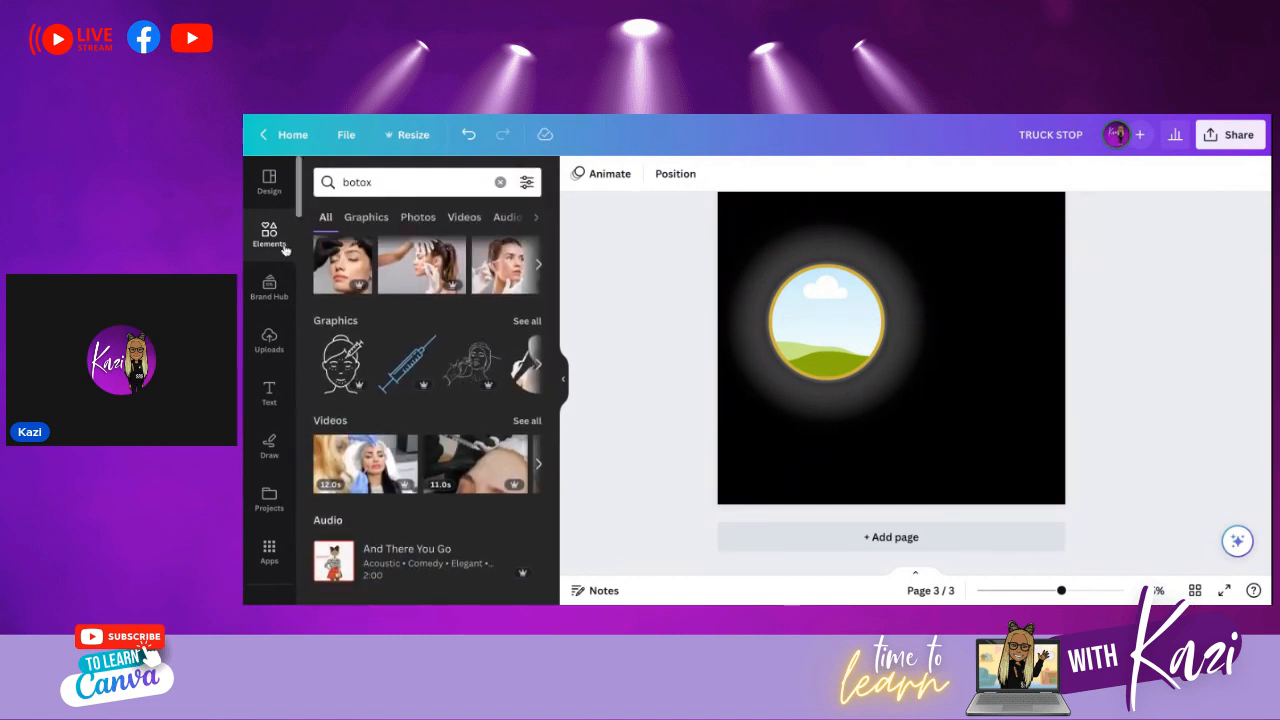
scroll(390, 250, up, 1)
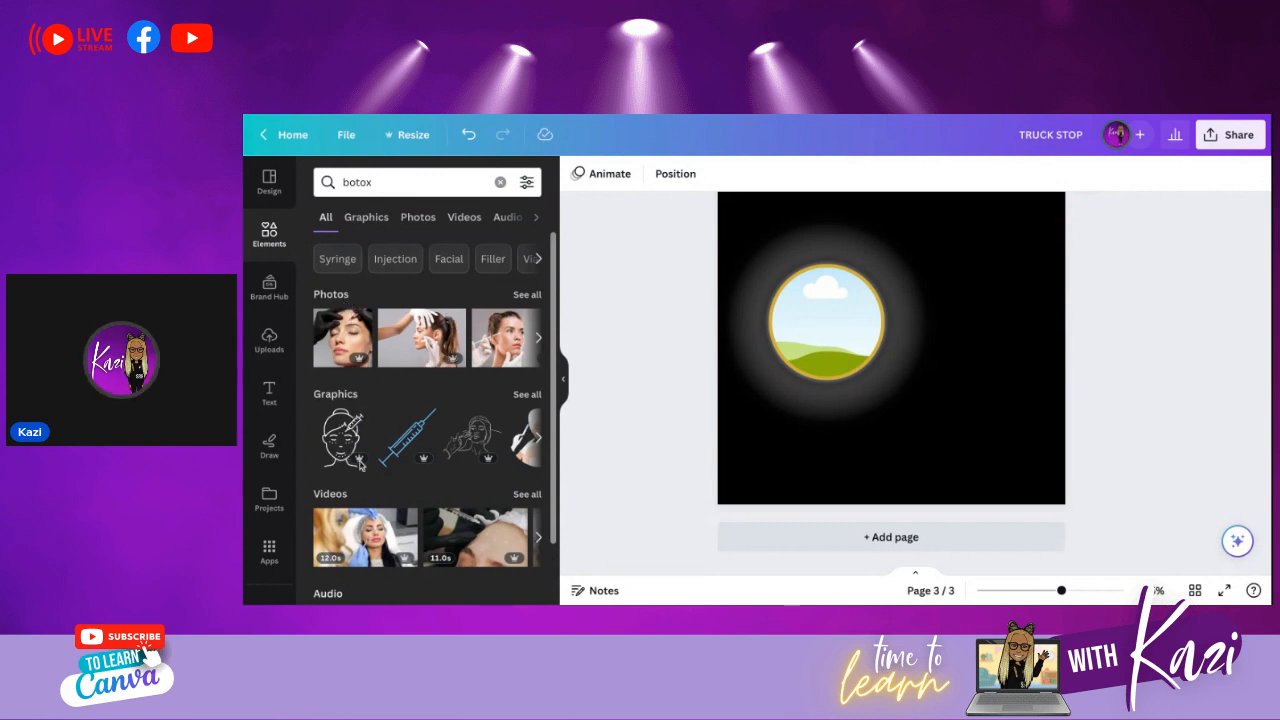
click(337, 398)
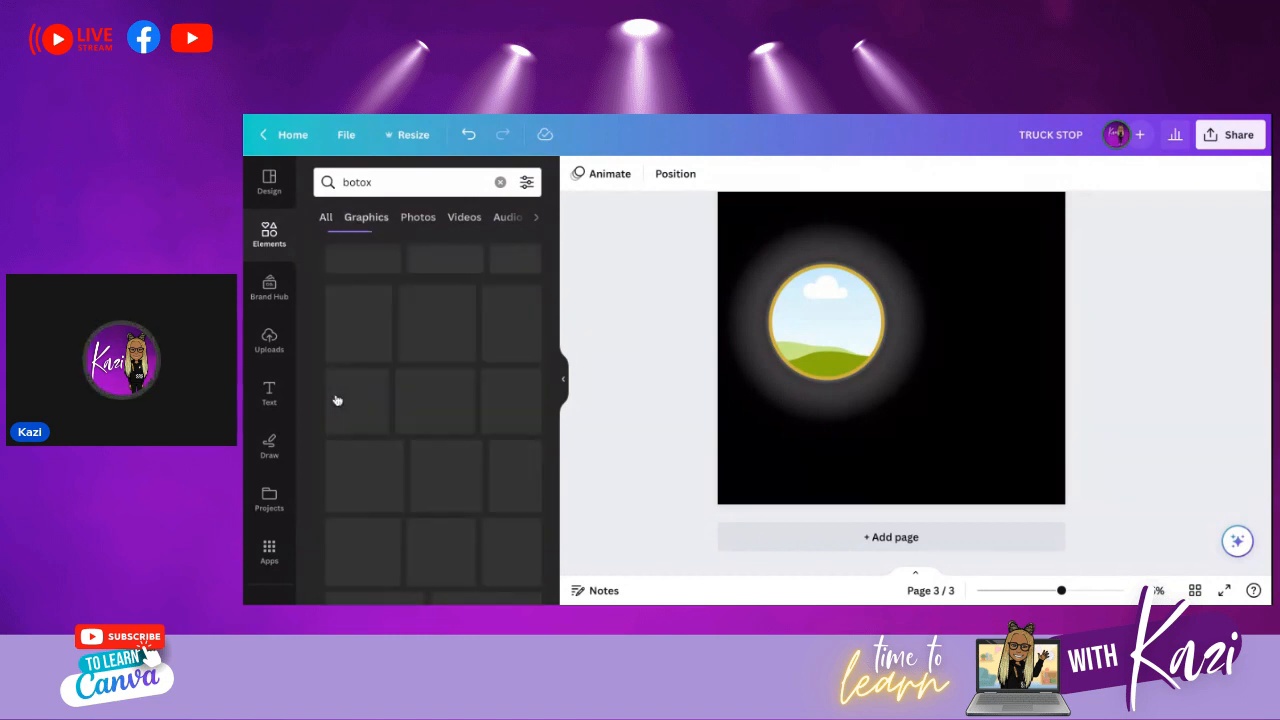
- Try the gloved hand graphic and the patterned syringe graphic over the circular frame, deleting each one
scroll(395, 425, down, 3)
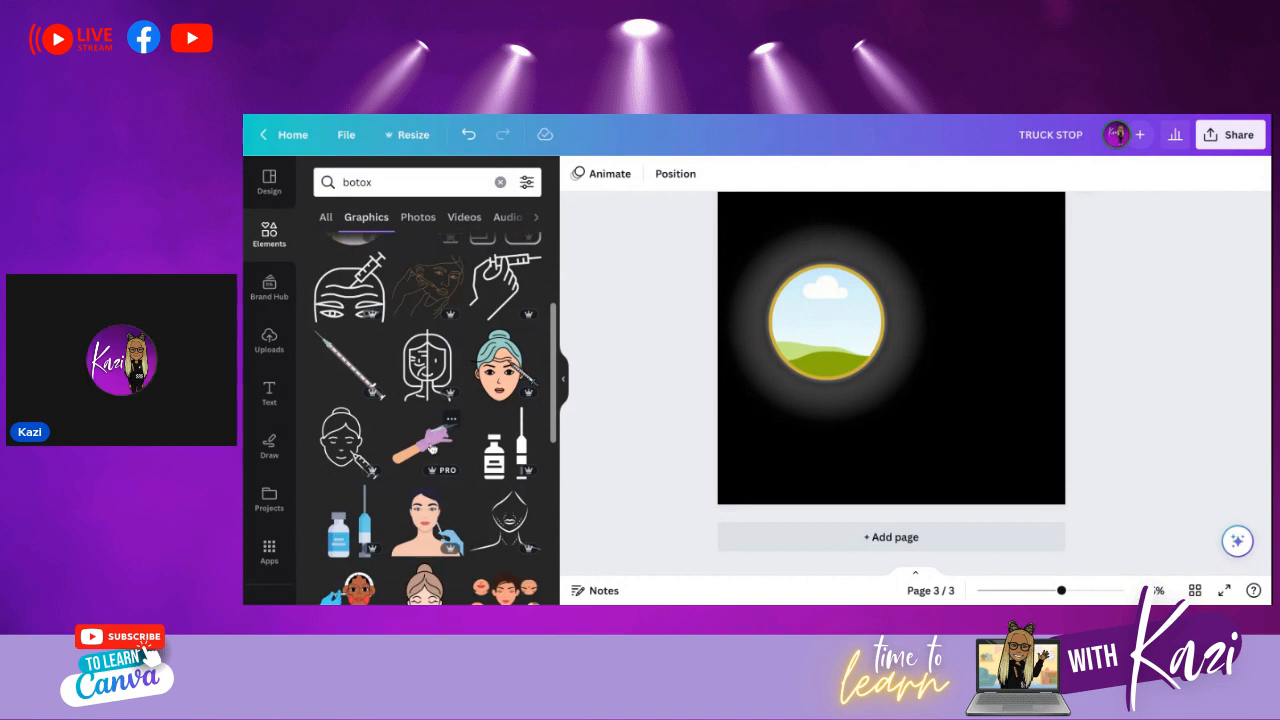
click(425, 440)
drag(899, 332, 805, 316)
key(Delete)
click(352, 368)
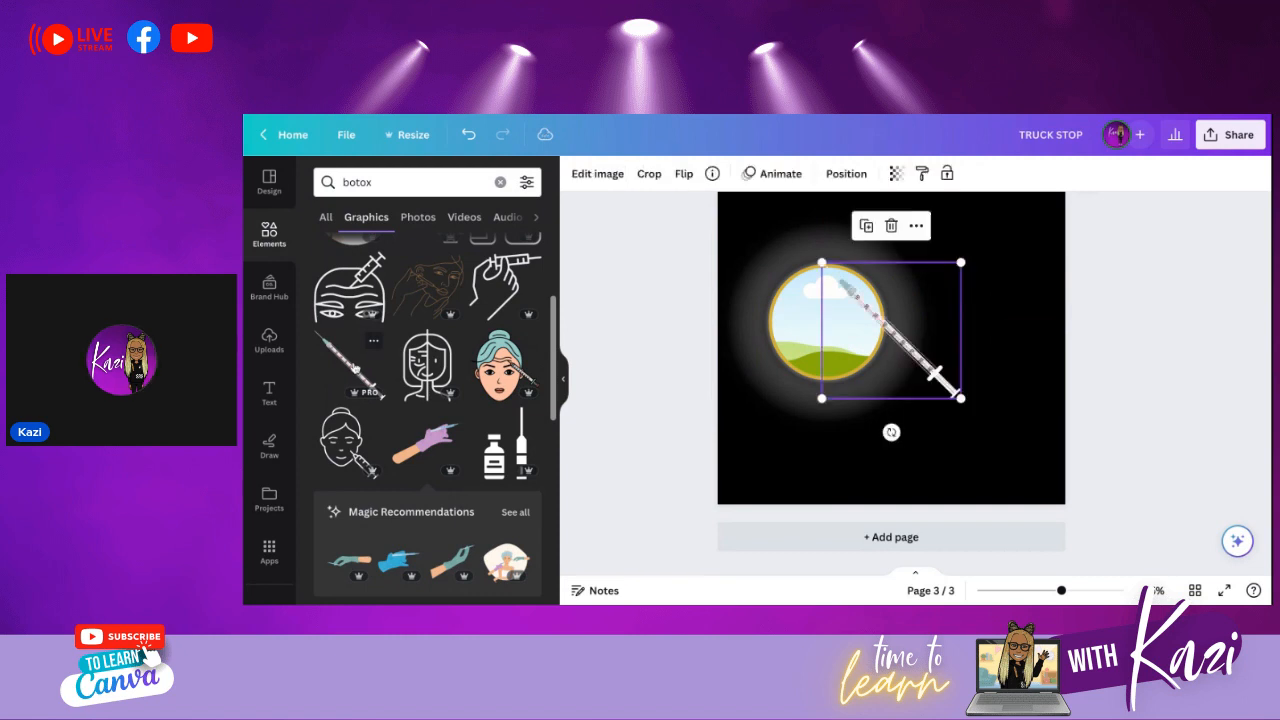
drag(901, 343, 825, 334)
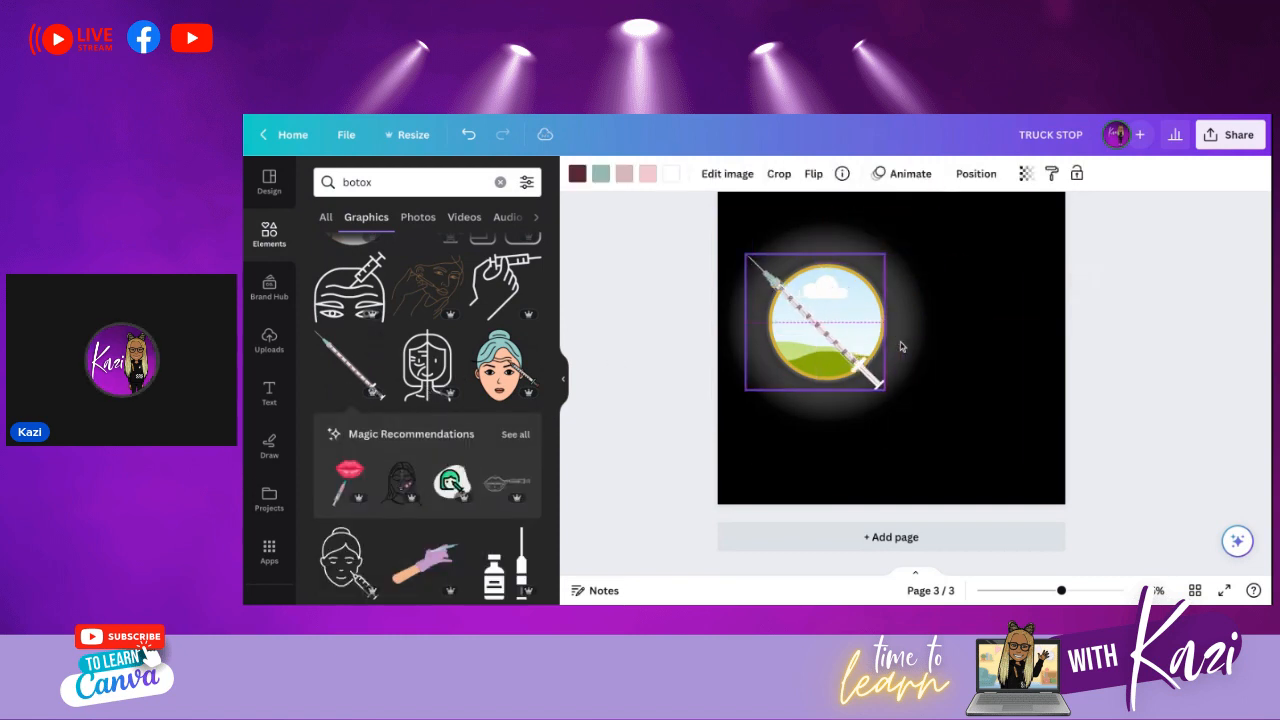
key(Delete)
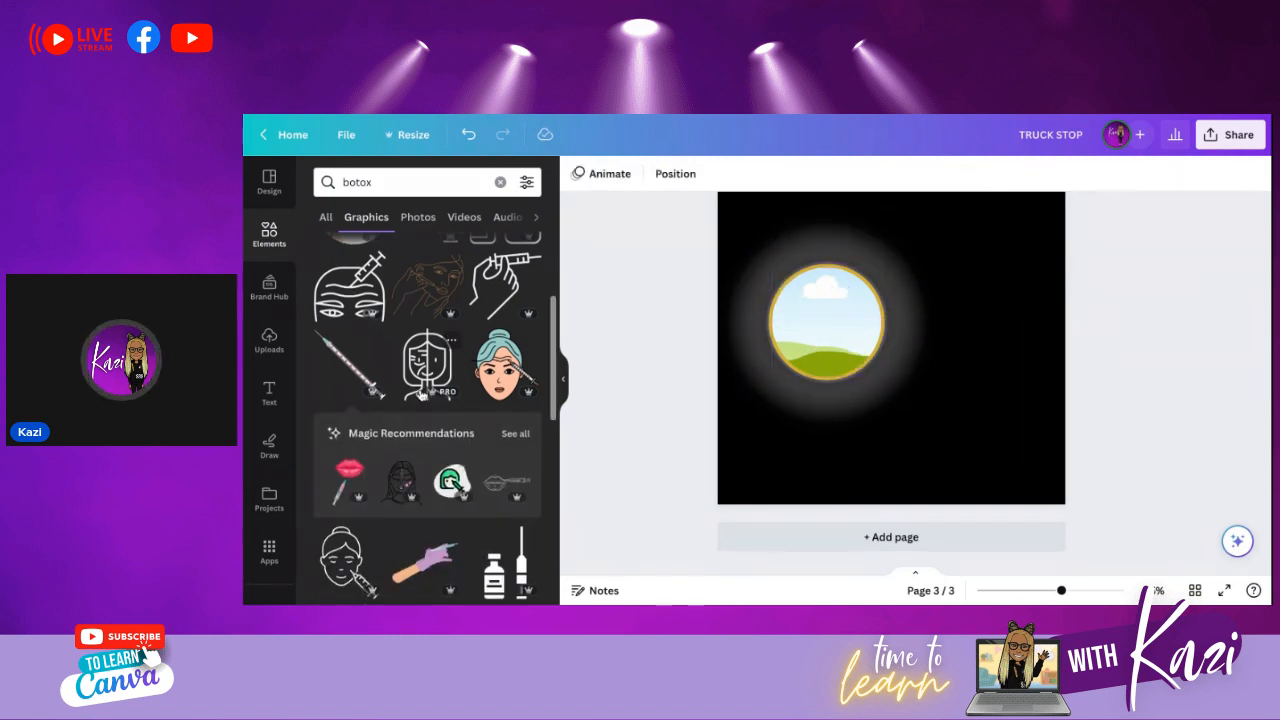
- Try the thin outlined syringe graphic over the circular frame and delete it
scroll(421, 393, down, 1)
scroll(421, 393, down, 5)
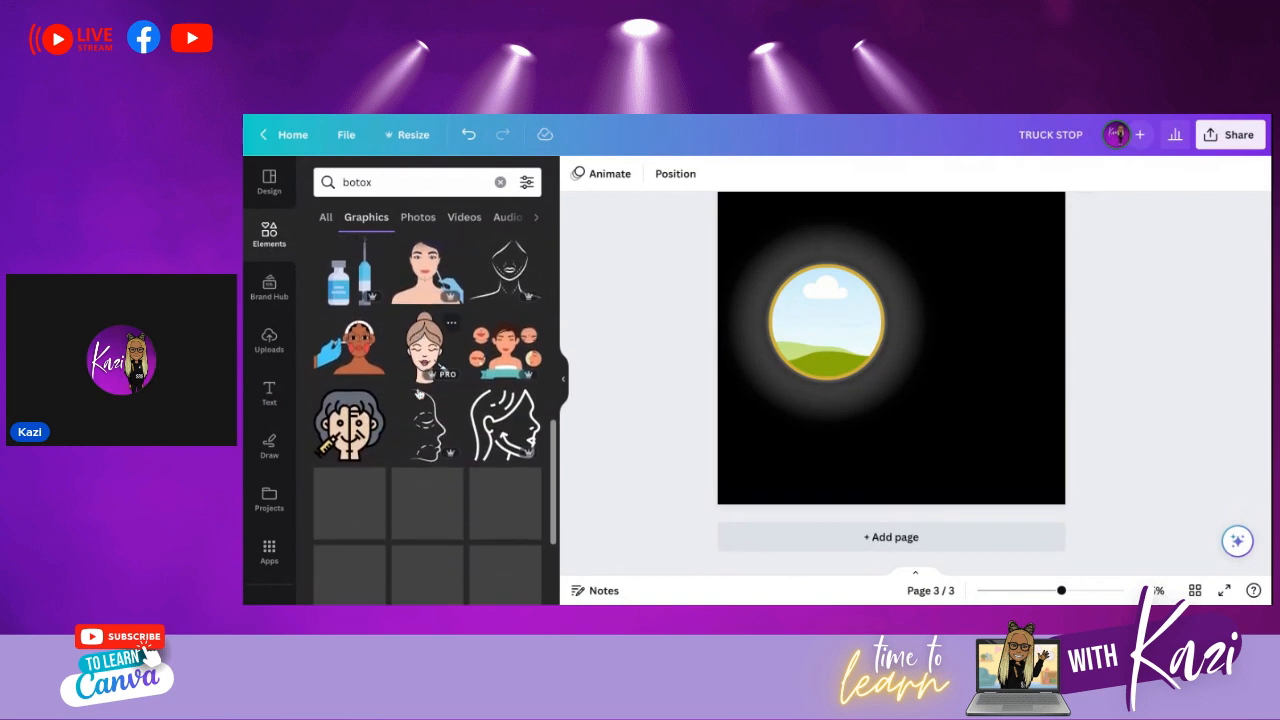
scroll(421, 393, down, 8)
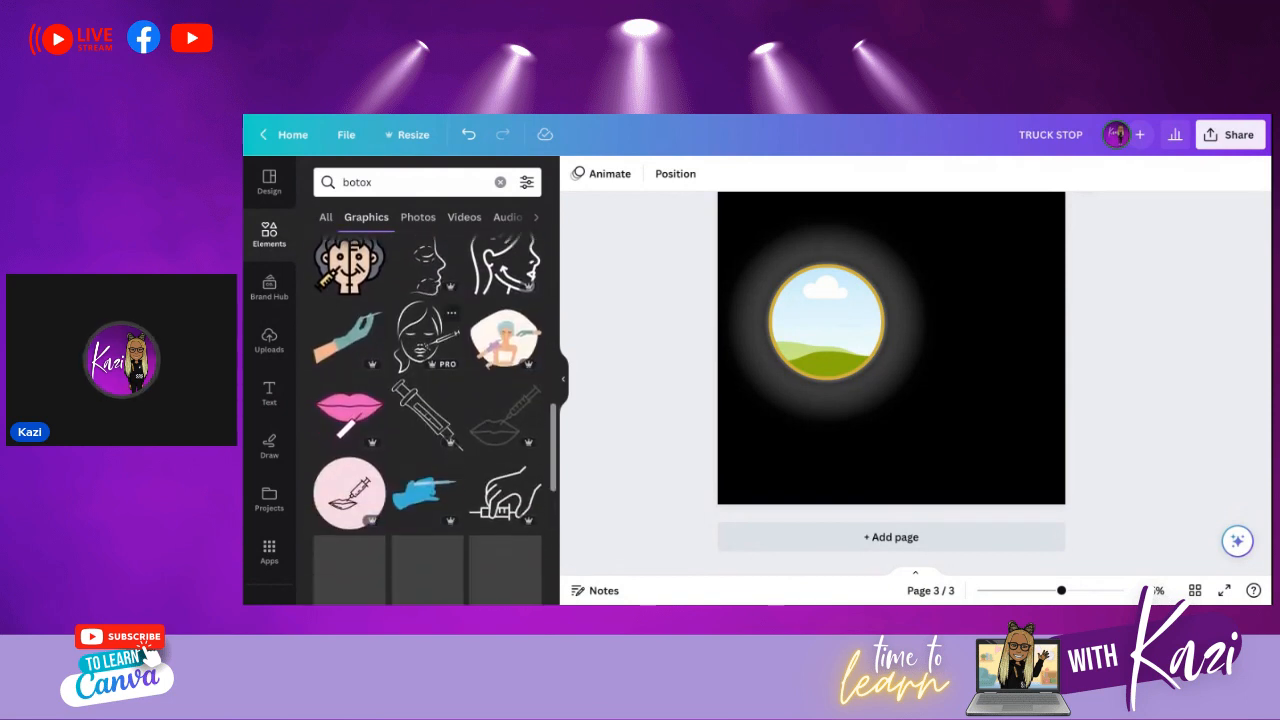
scroll(421, 393, down, 3)
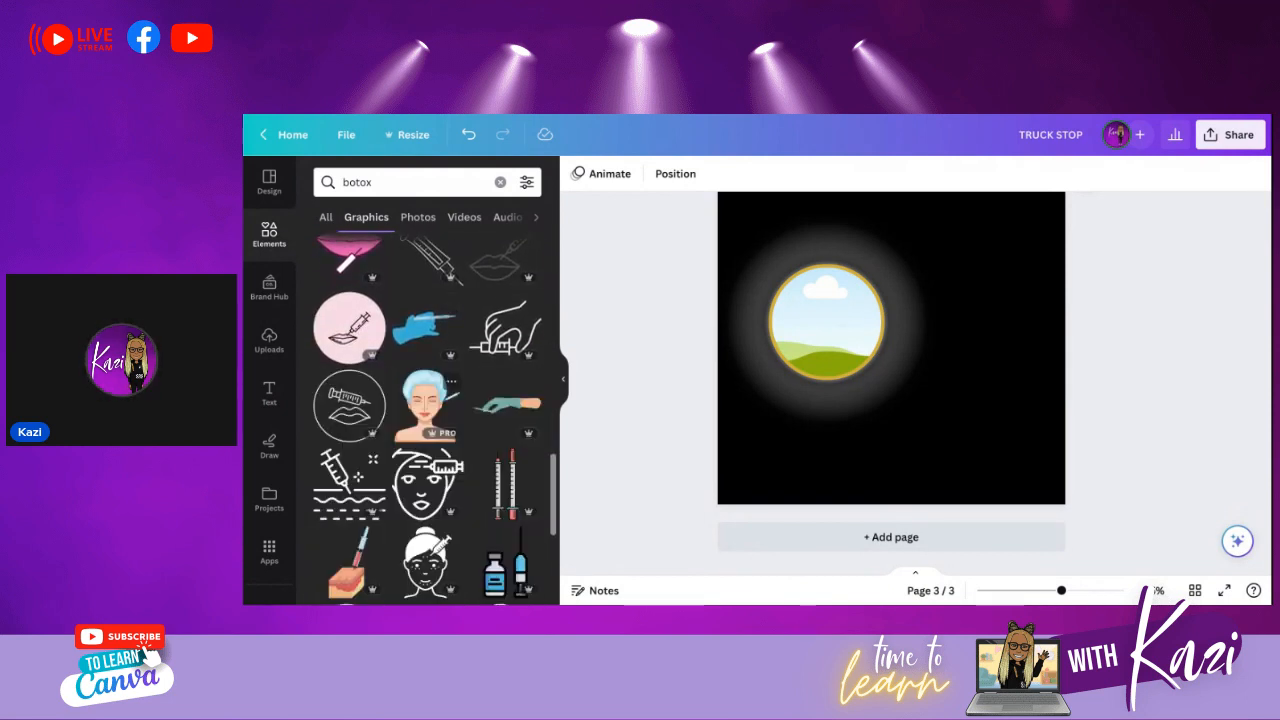
scroll(432, 398, down, 4)
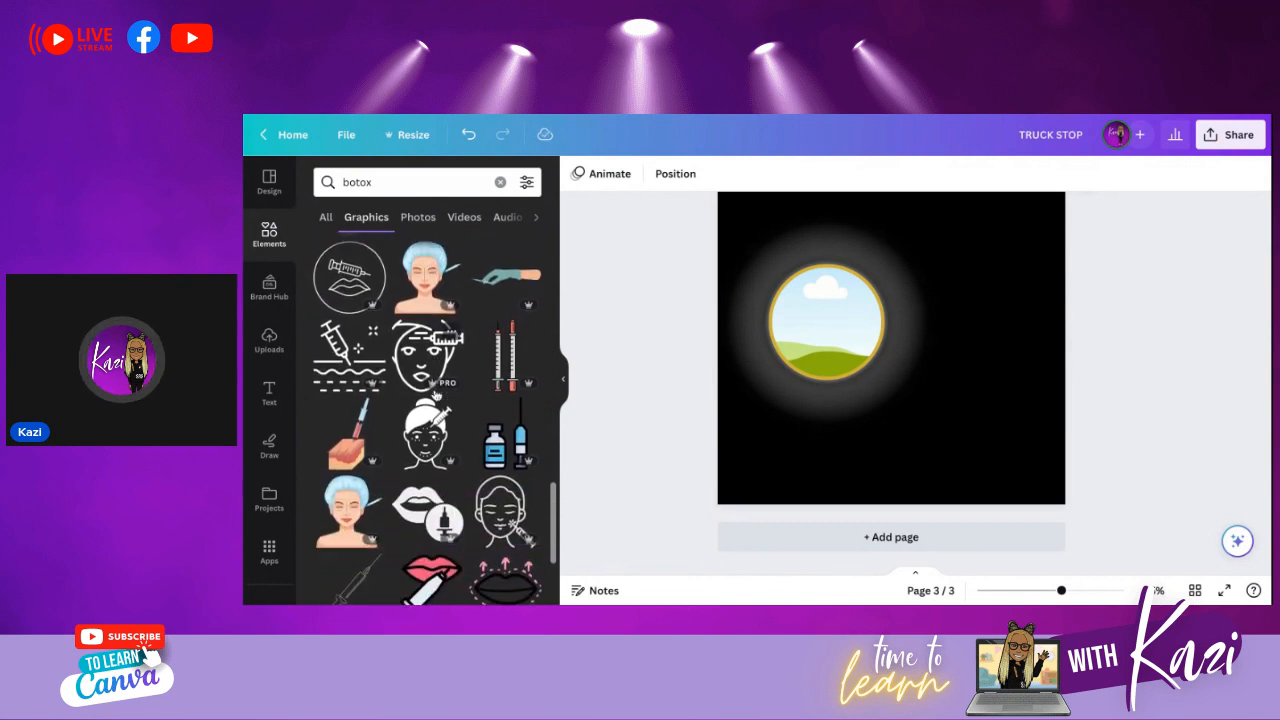
scroll(344, 376, down, 6)
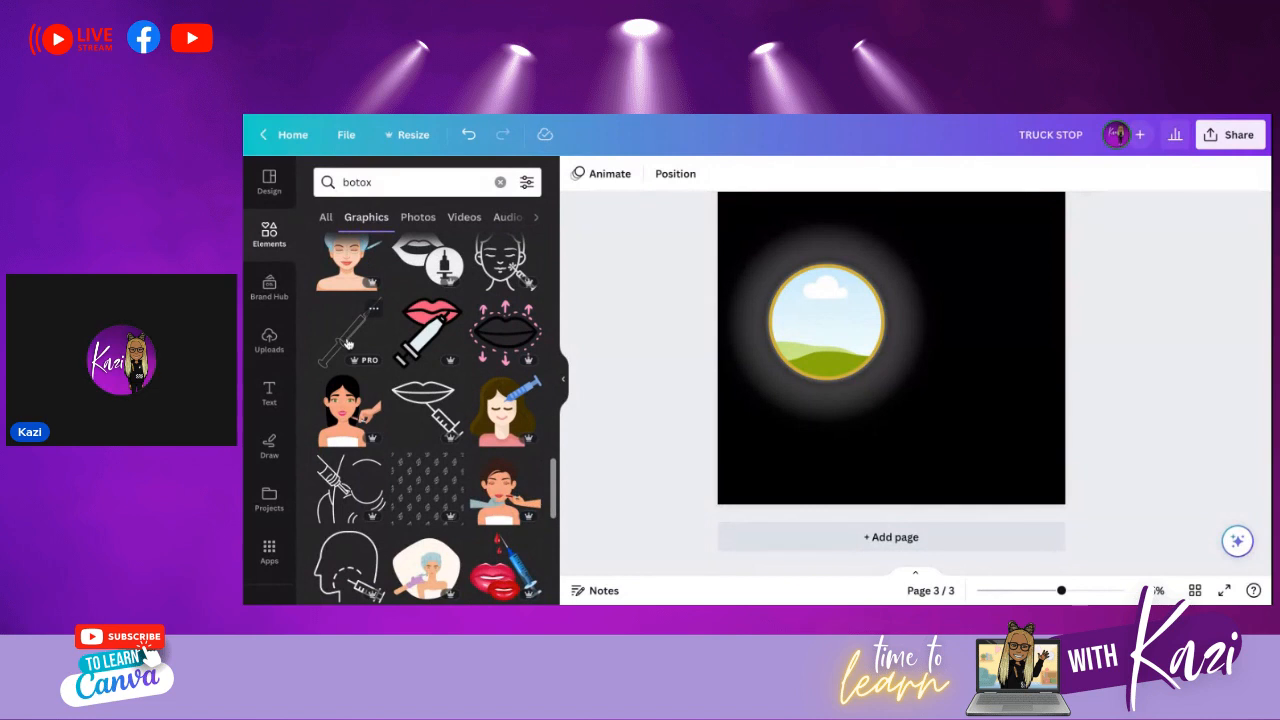
click(348, 343)
drag(897, 345, 892, 342)
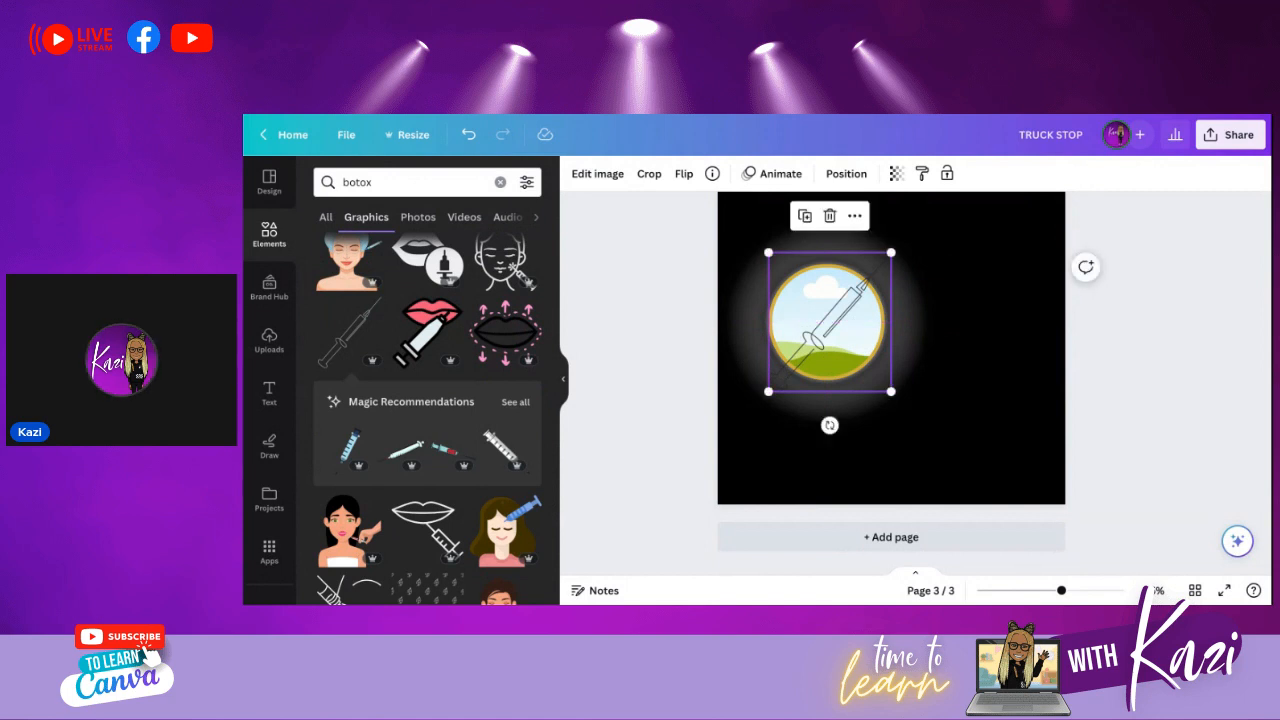
key(Delete)
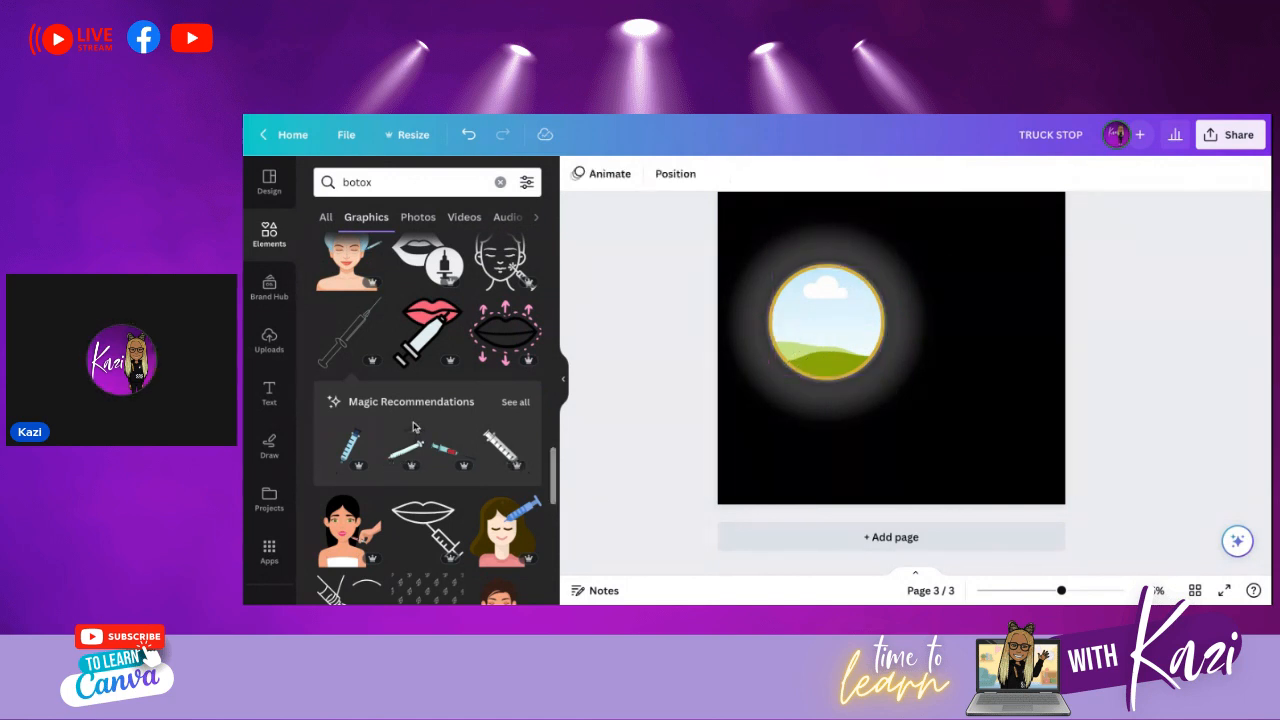
- Look through the remaining botox graphics for an illustration that suits the circular frame
scroll(412, 429, down, 1)
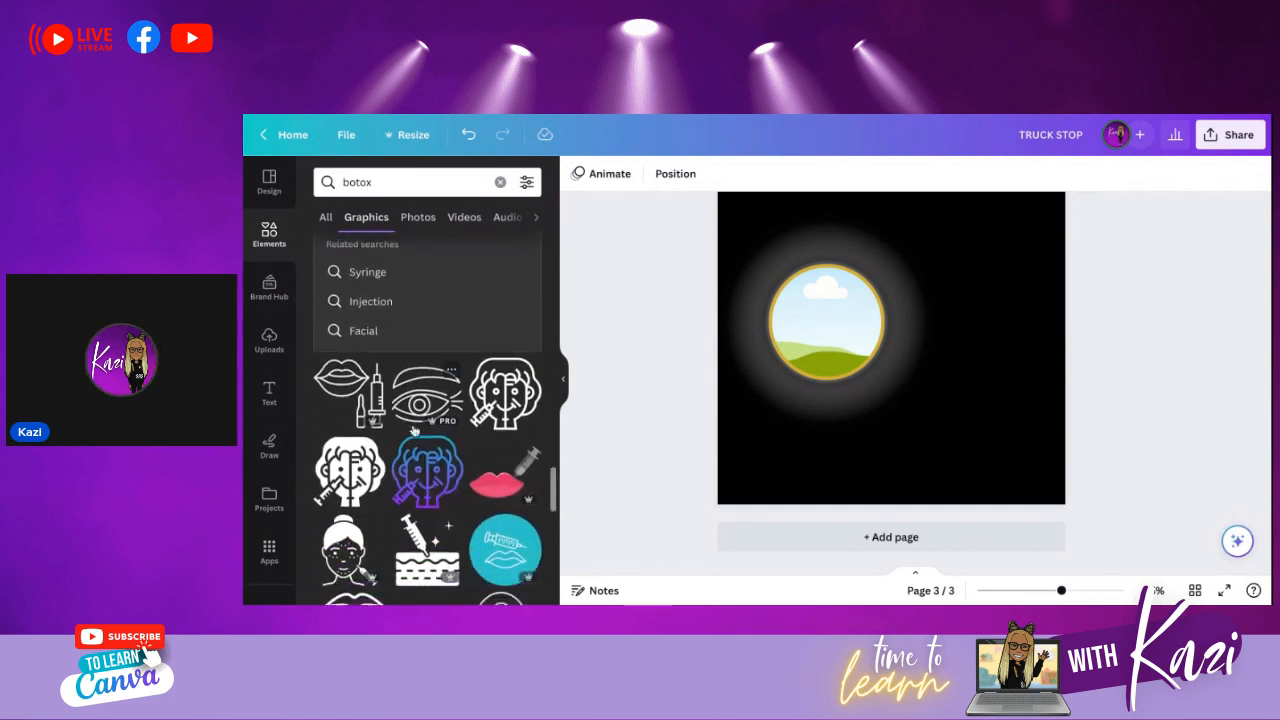
scroll(414, 430, down, 3)
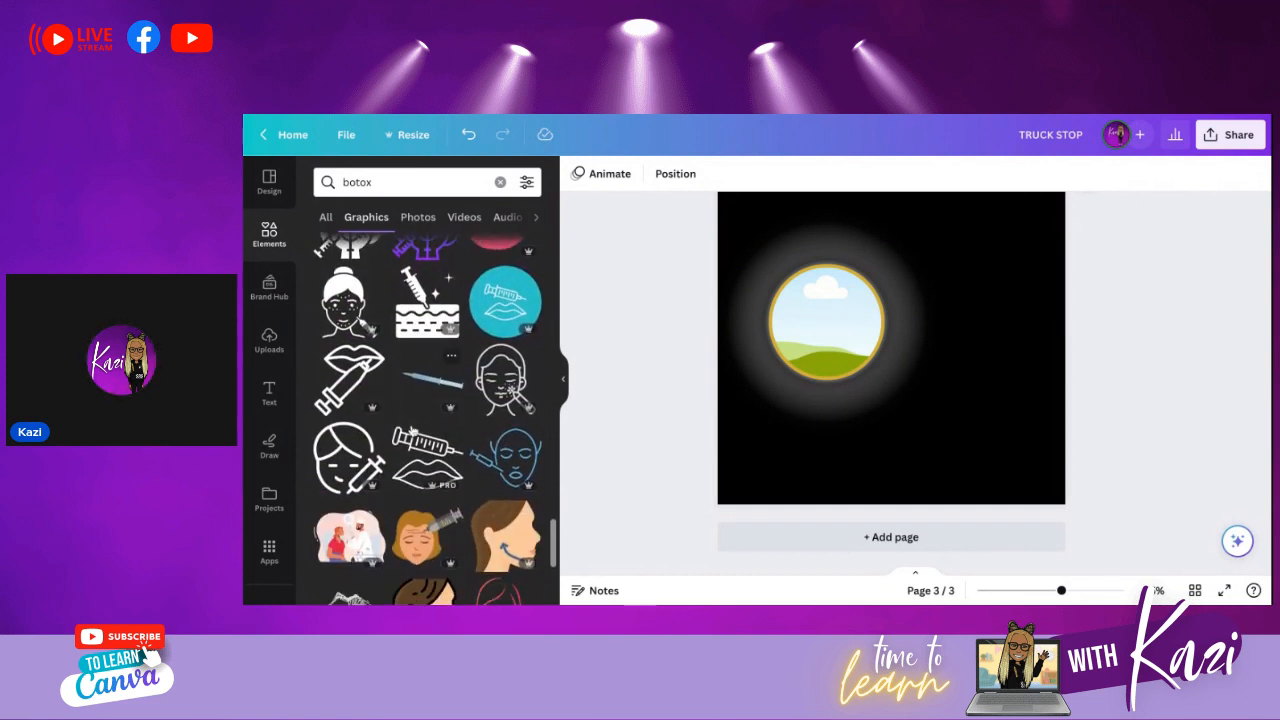
scroll(412, 430, down, 1)
scroll(428, 400, down, 3)
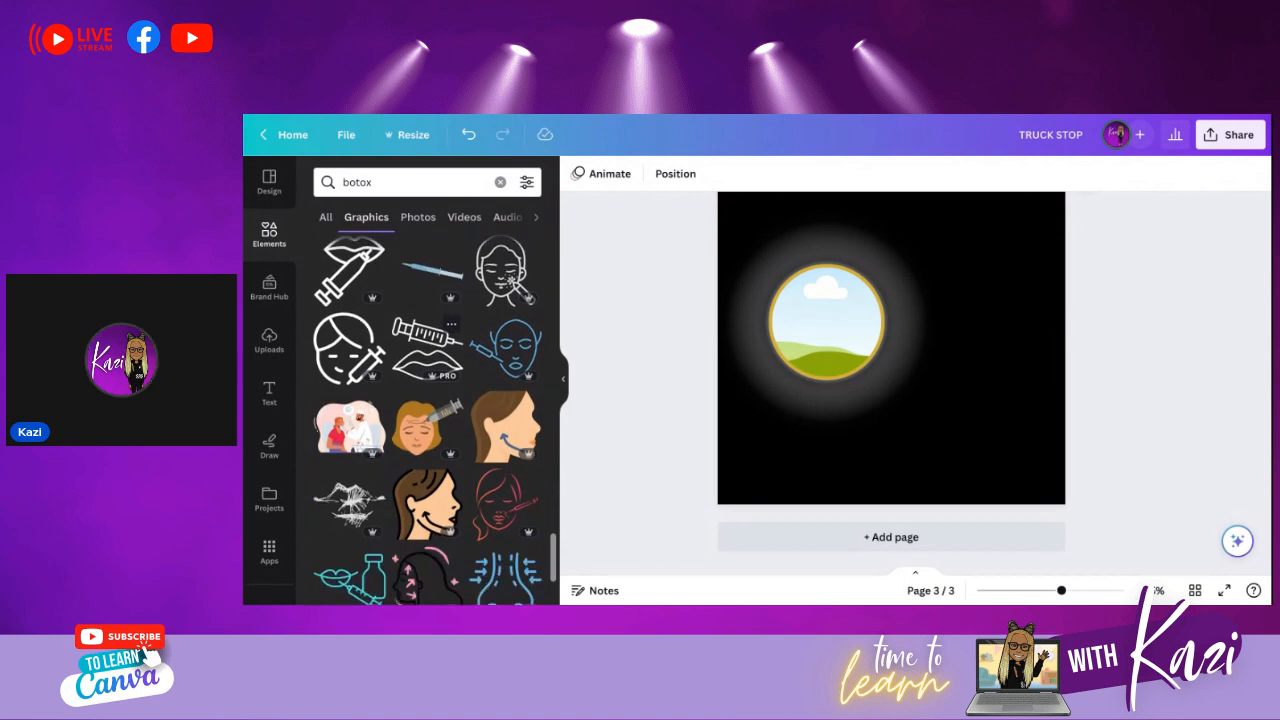
scroll(428, 420, down, 2)
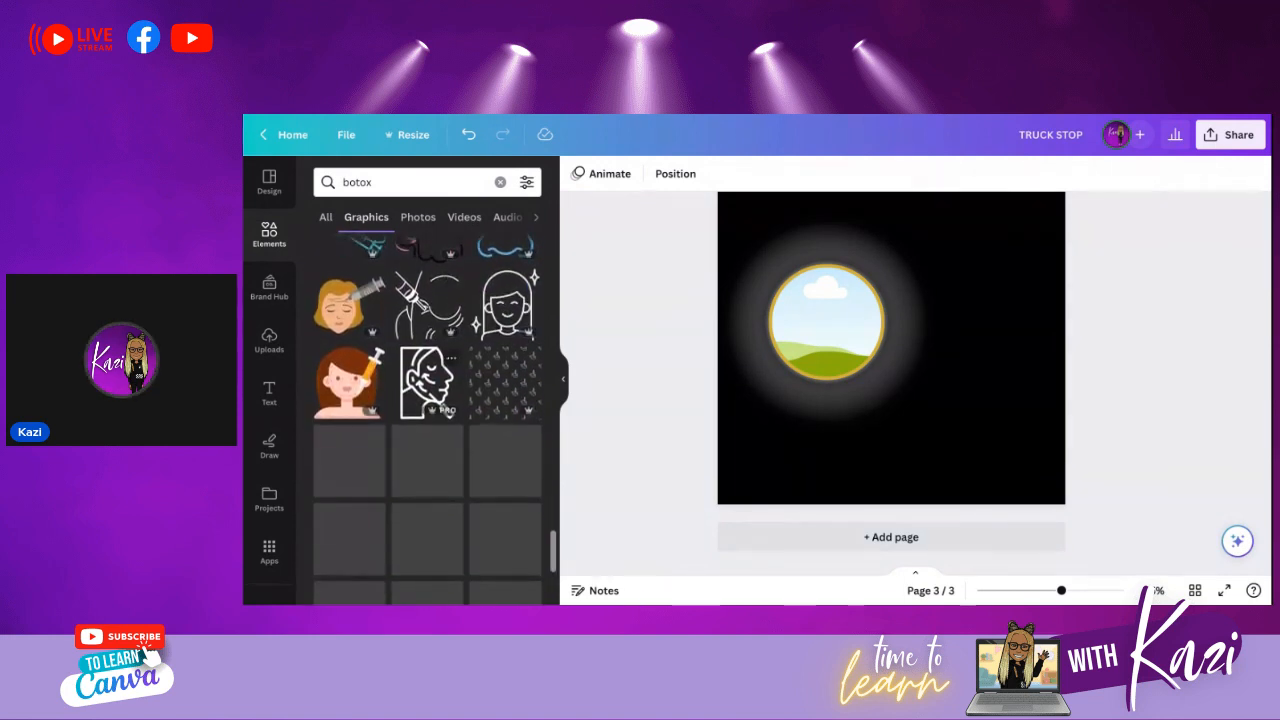
scroll(428, 390, down, 2)
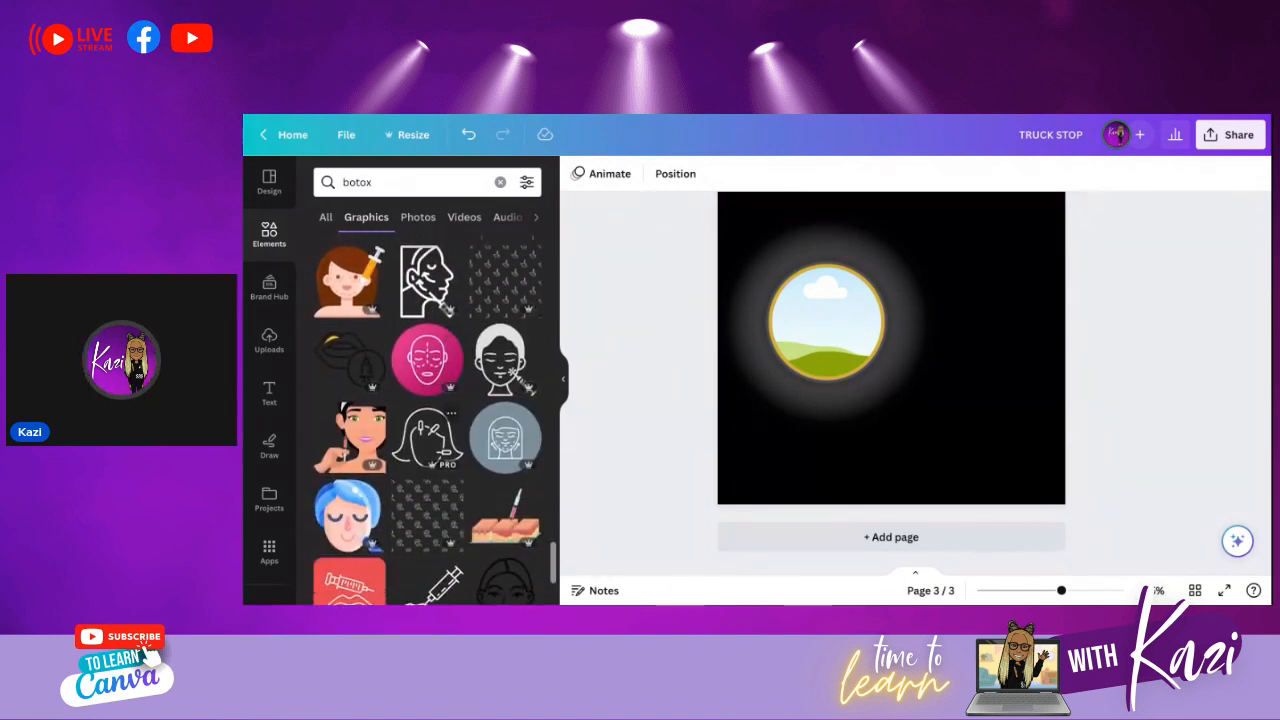
scroll(440, 390, down, 2)
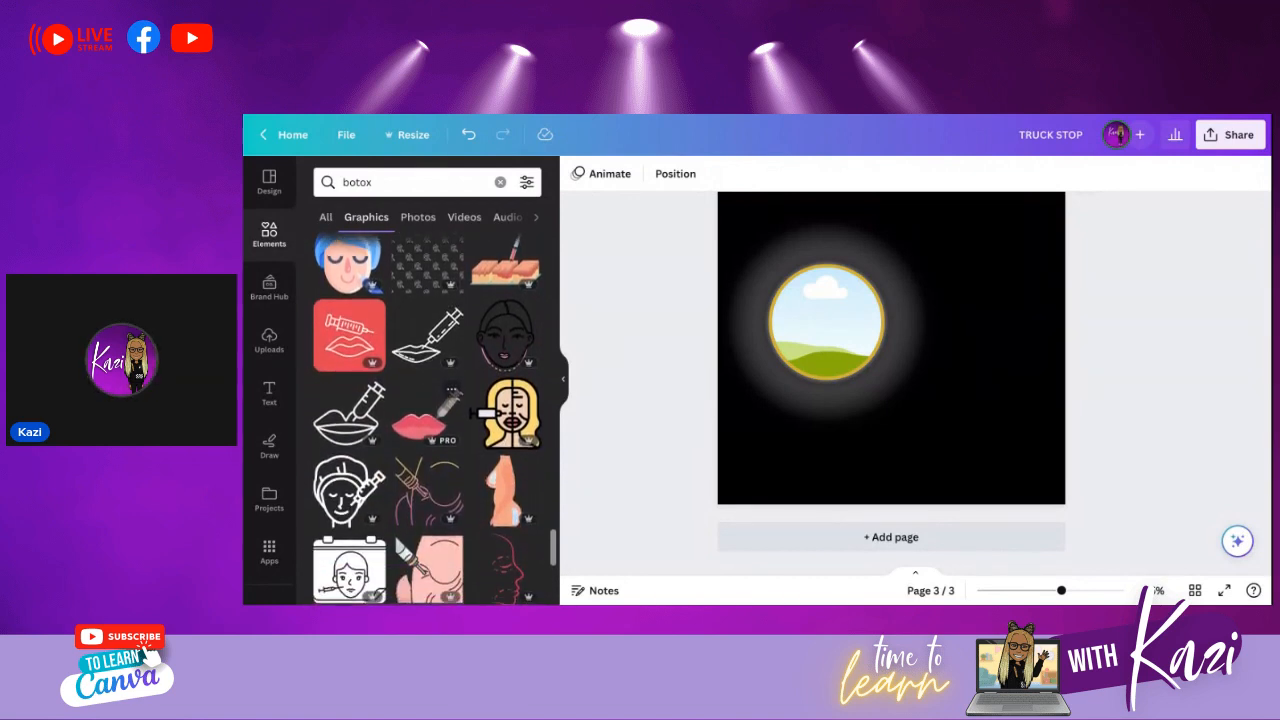
scroll(430, 405, down, 2)
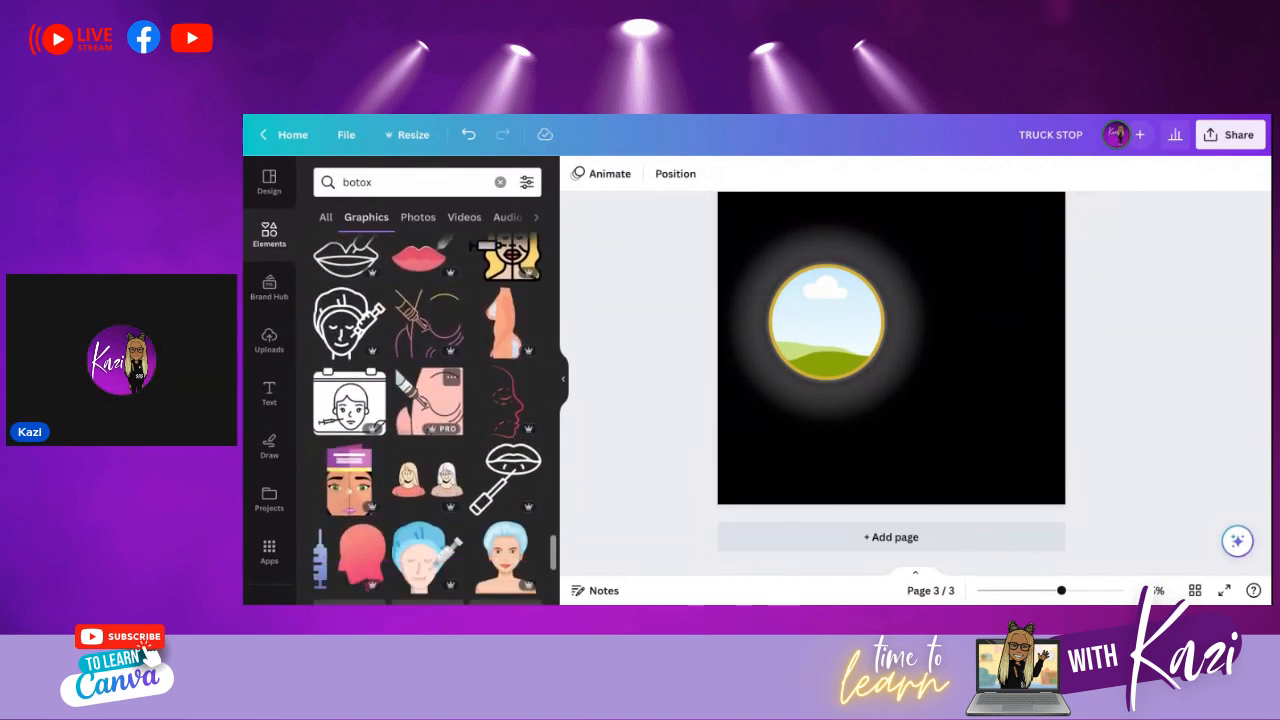
scroll(428, 420, down, 3)
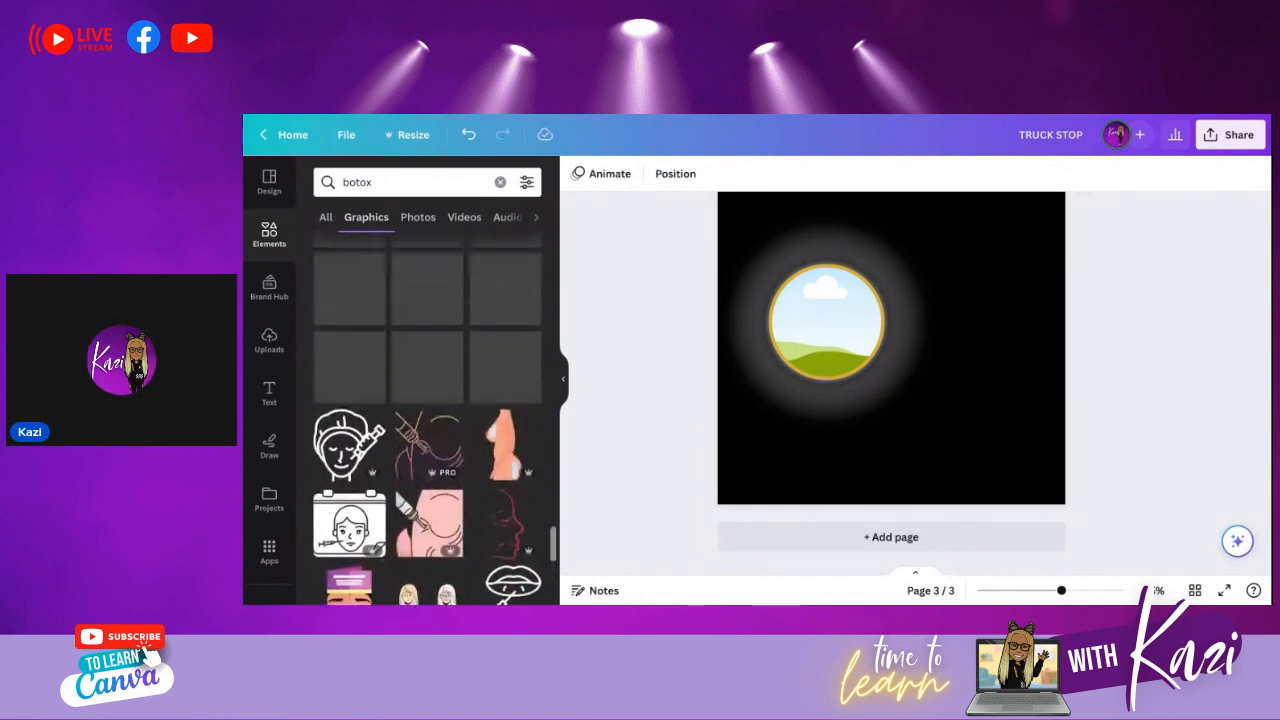
- Try the graphic of the towel-wrapped woman receiving an injection beside the circular frame and delete it
scroll(428, 420, up, 20)
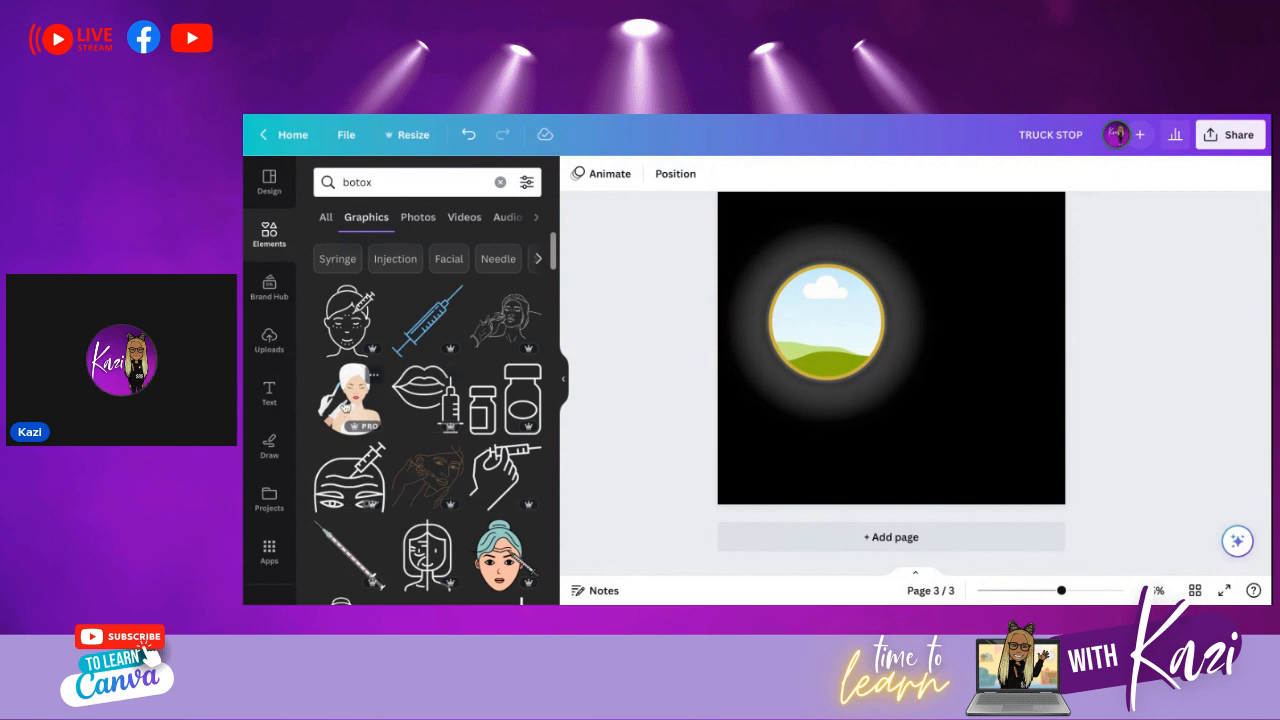
click(345, 405)
mouse_move(905, 393)
mouse_down()
mouse_move(836, 382)
mouse_move(853, 412)
mouse_move(948, 414)
mouse_up()
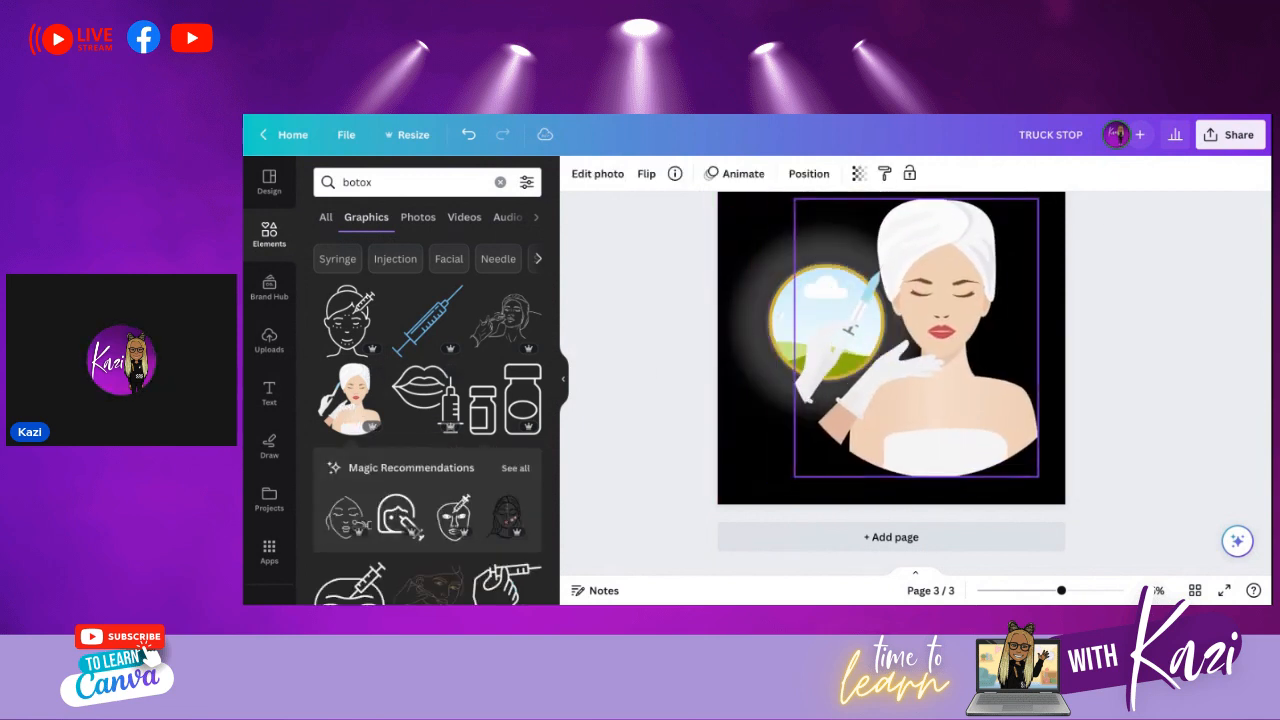
key(Delete)
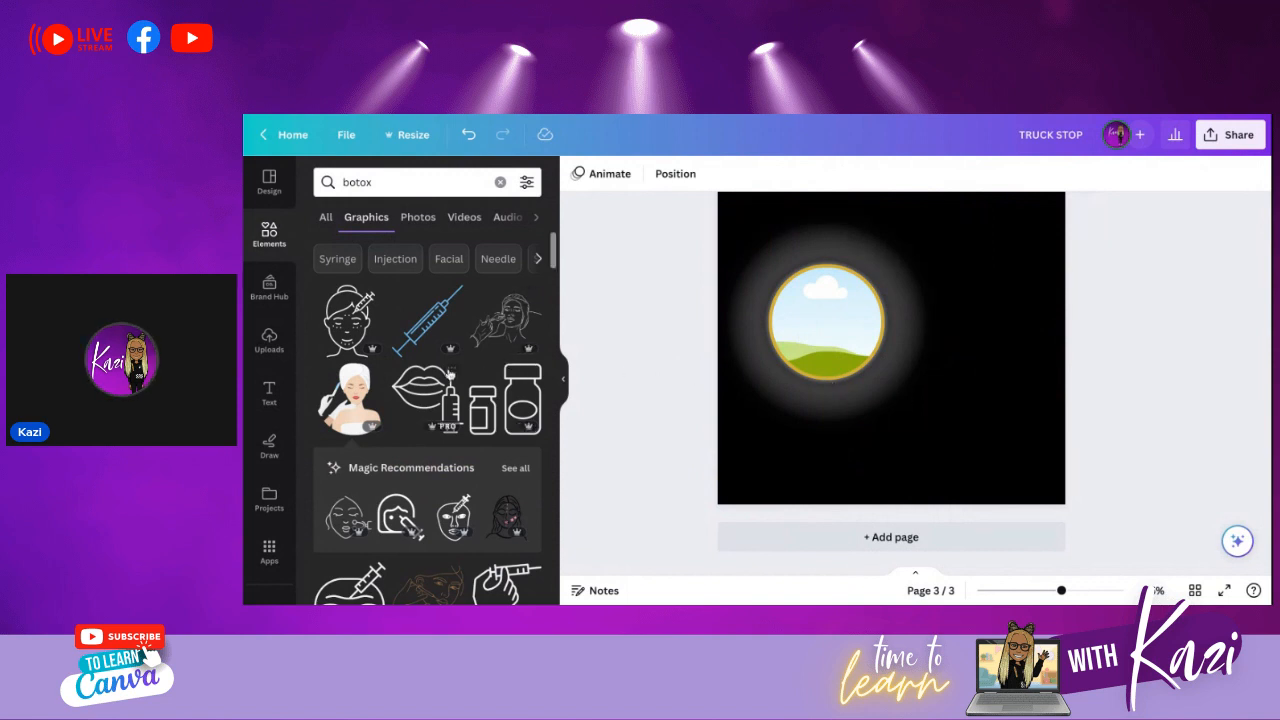
- Replace the botox search with an elements search for "beauty" and show all photo results
scroll(378, 375, down, 3)
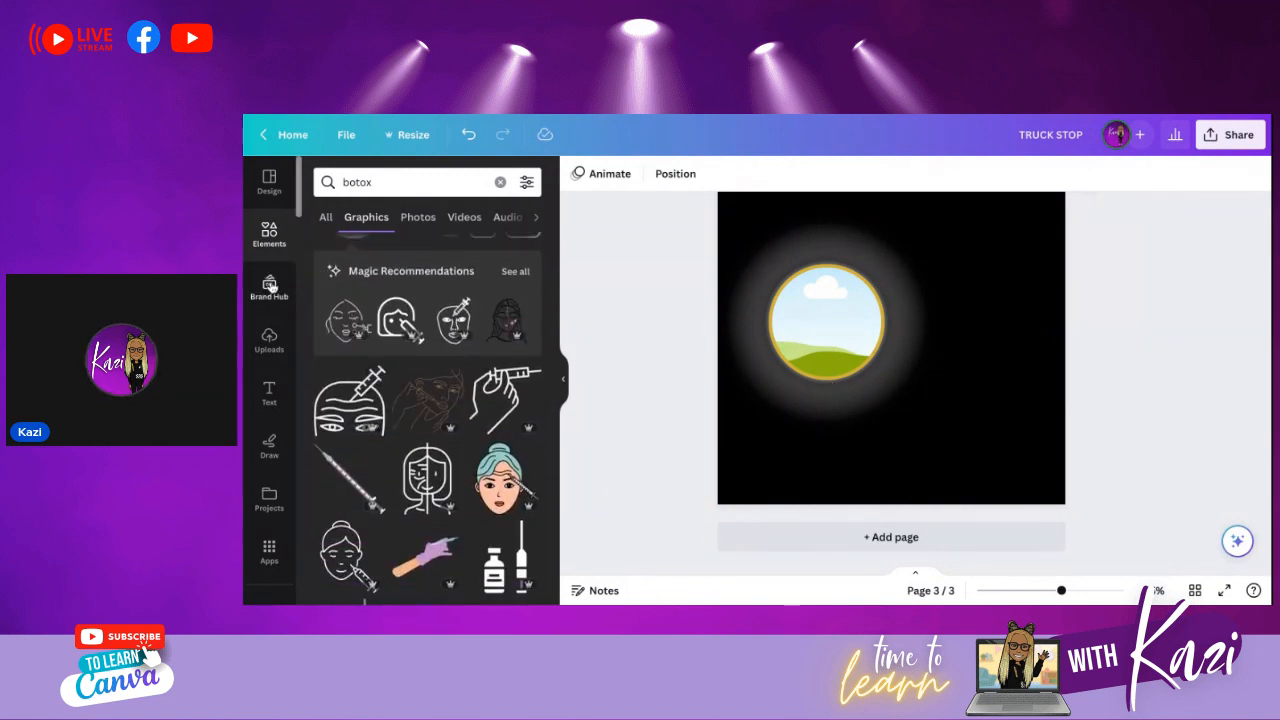
click(339, 182)
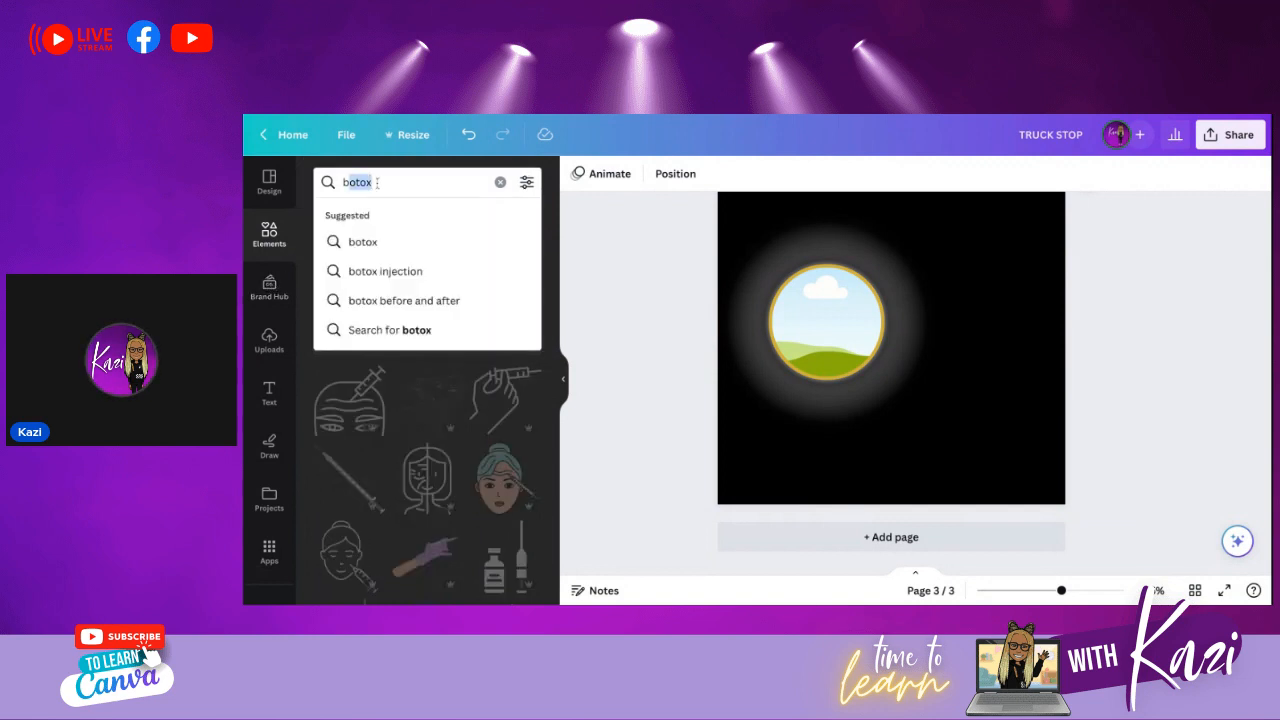
click(500, 182)
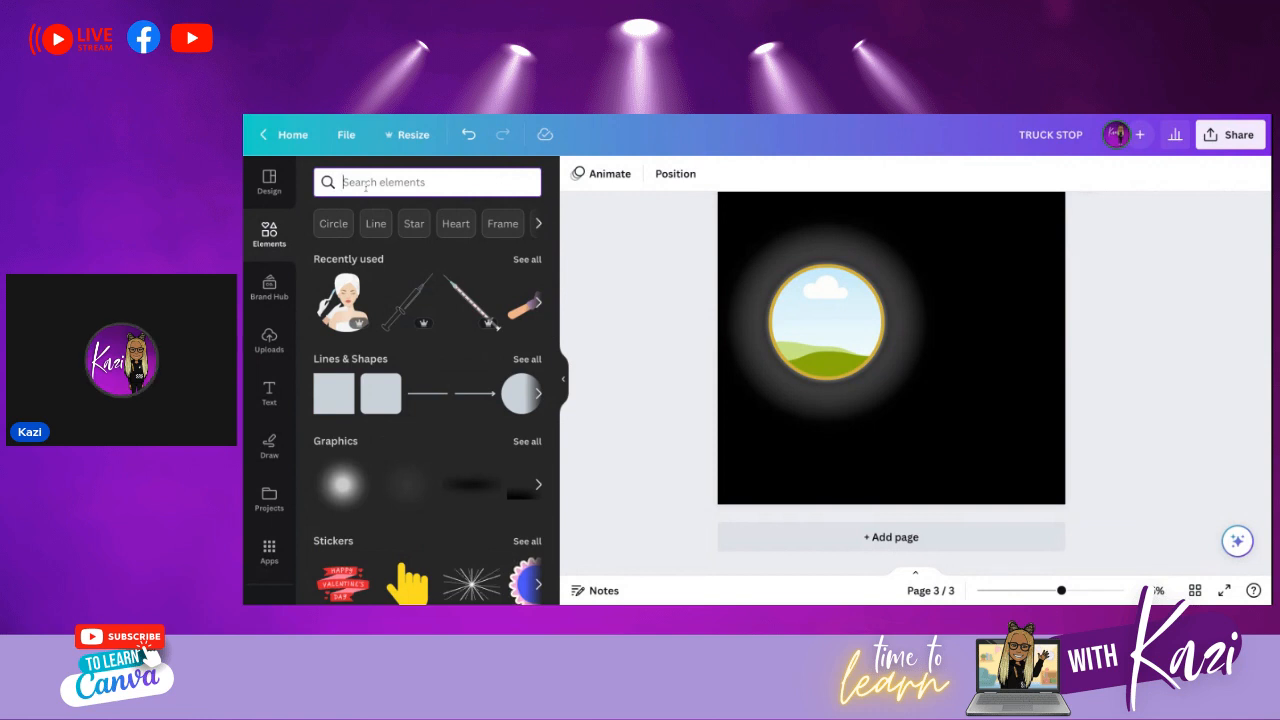
text(bo)
key(BackSpace)
key(BackSpace)
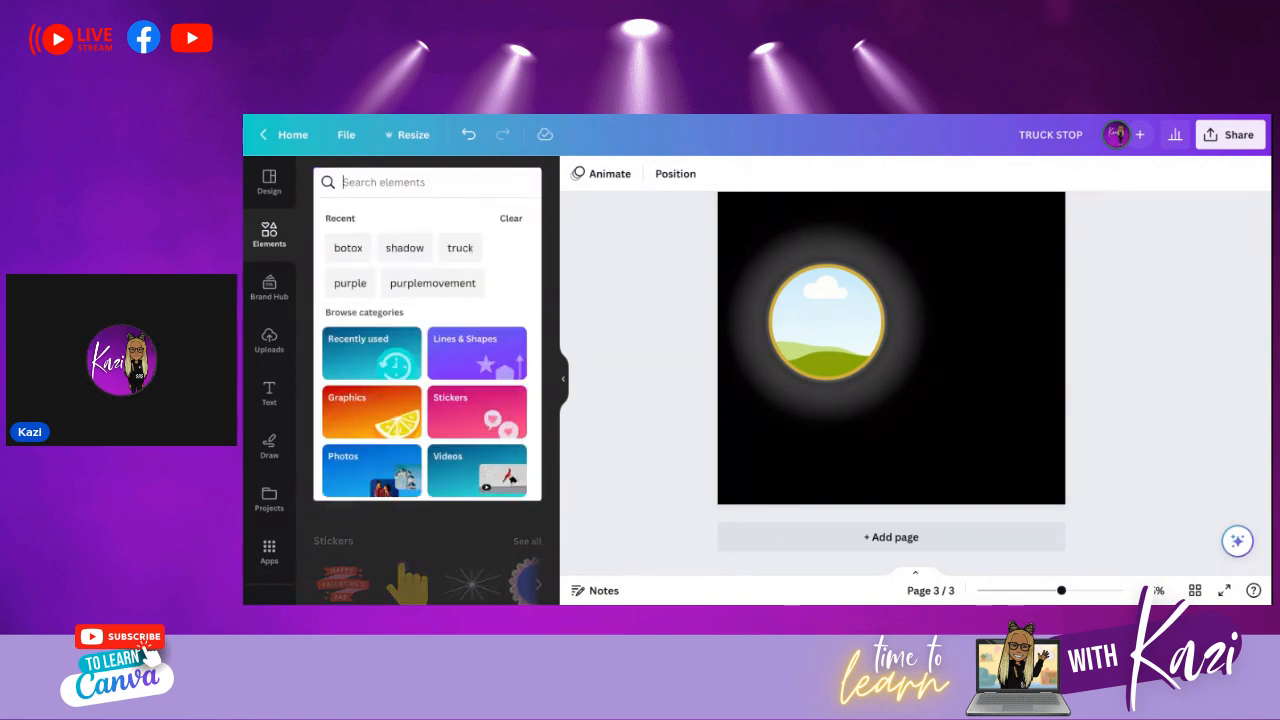
text(beauty)
key(Return)
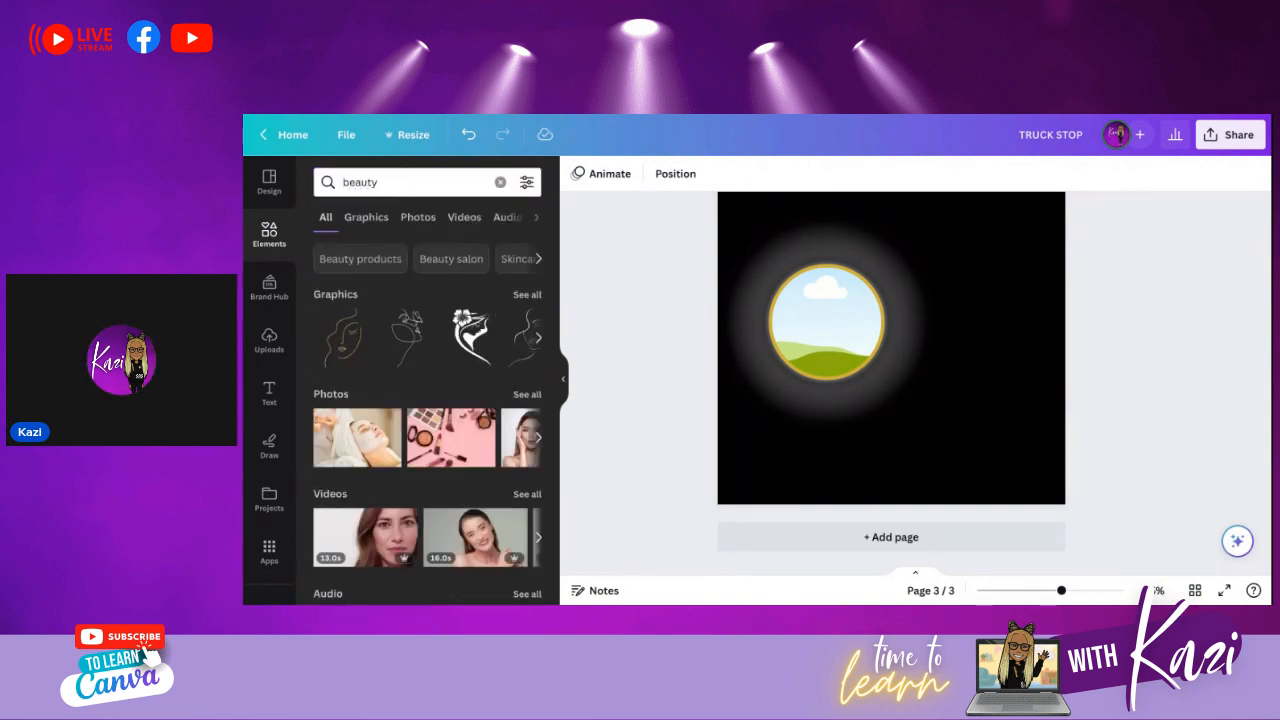
scroll(491, 467, down, 1)
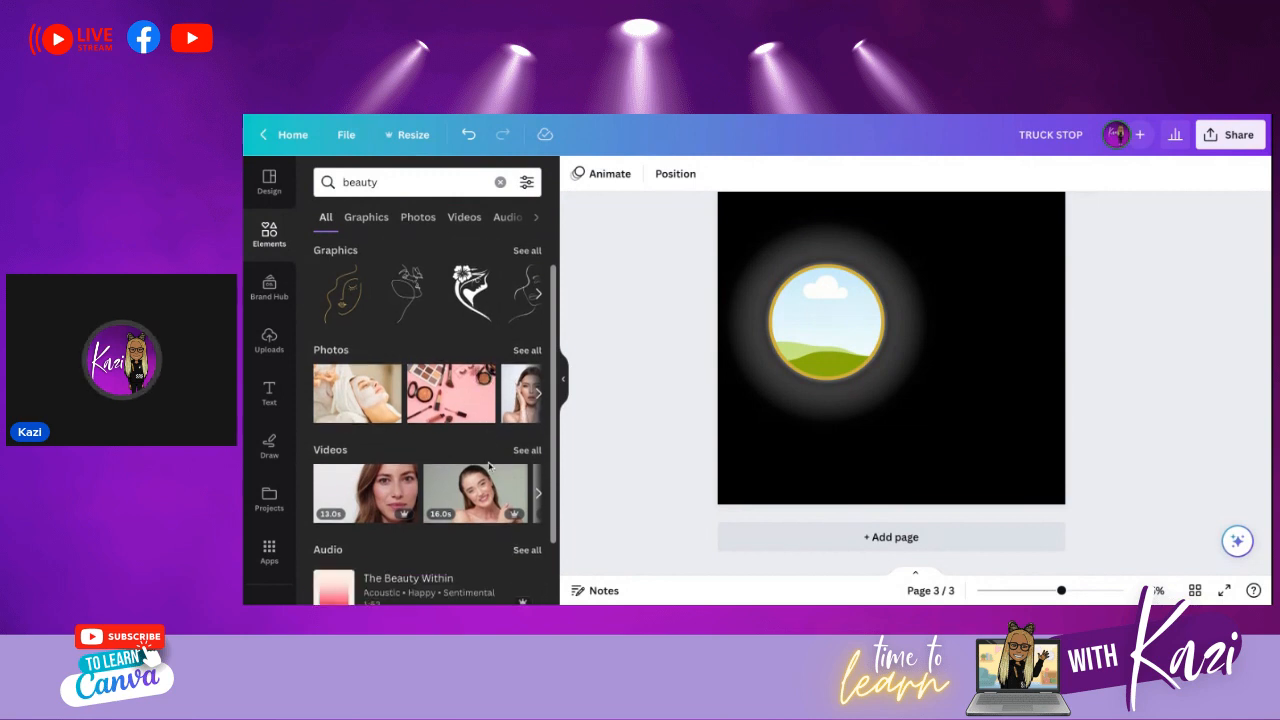
click(527, 351)
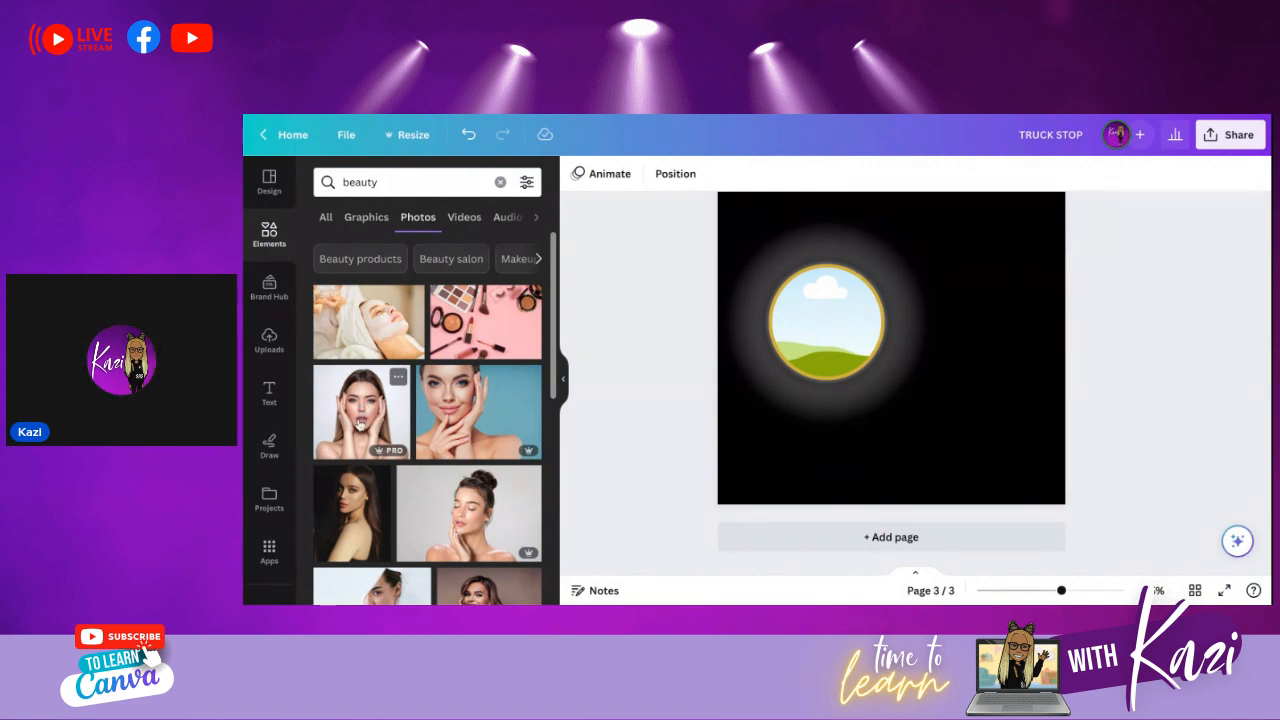
drag(360, 424, 827, 362)
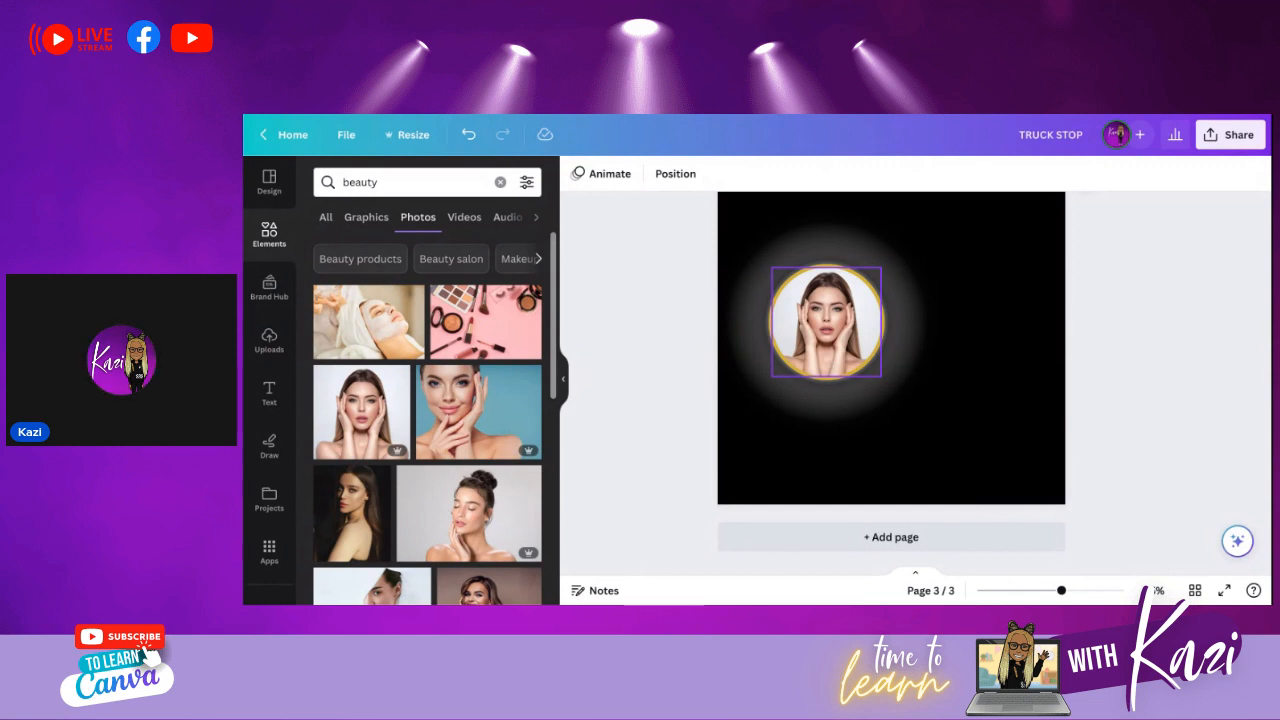
scroll(420, 460, down, 3)
scroll(418, 462, down, 5)
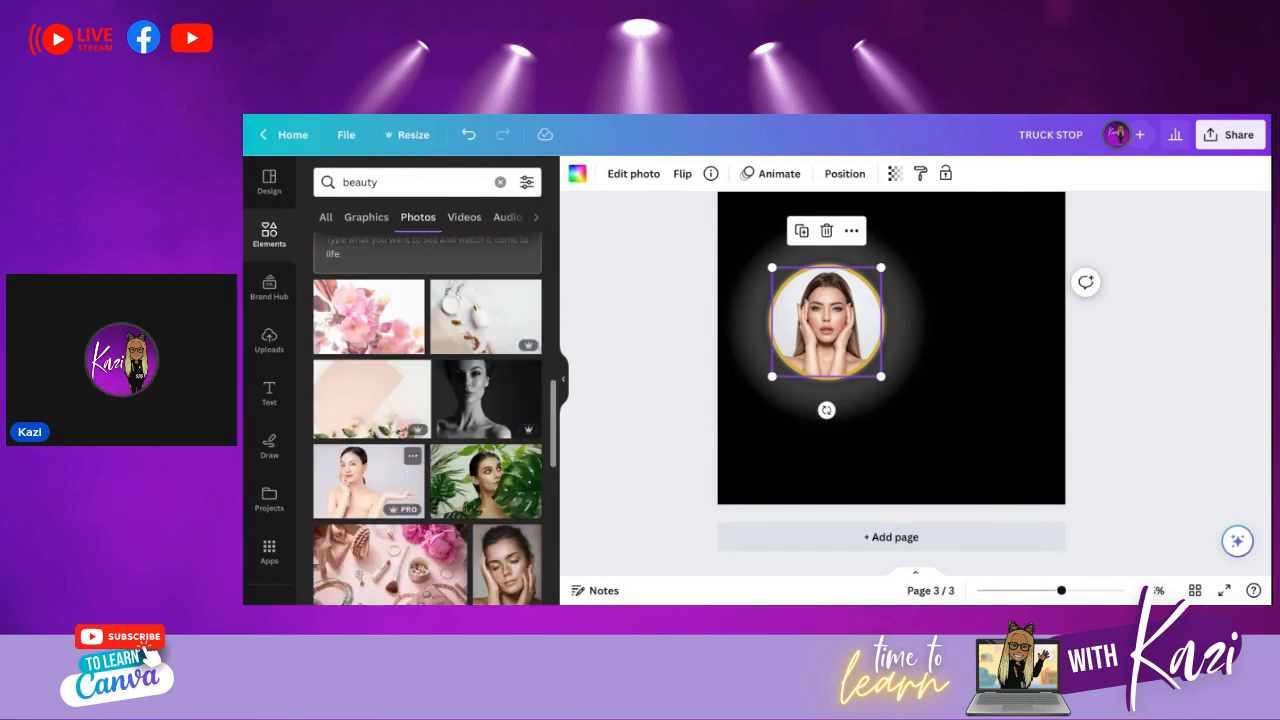
scroll(427, 420, down, 3)
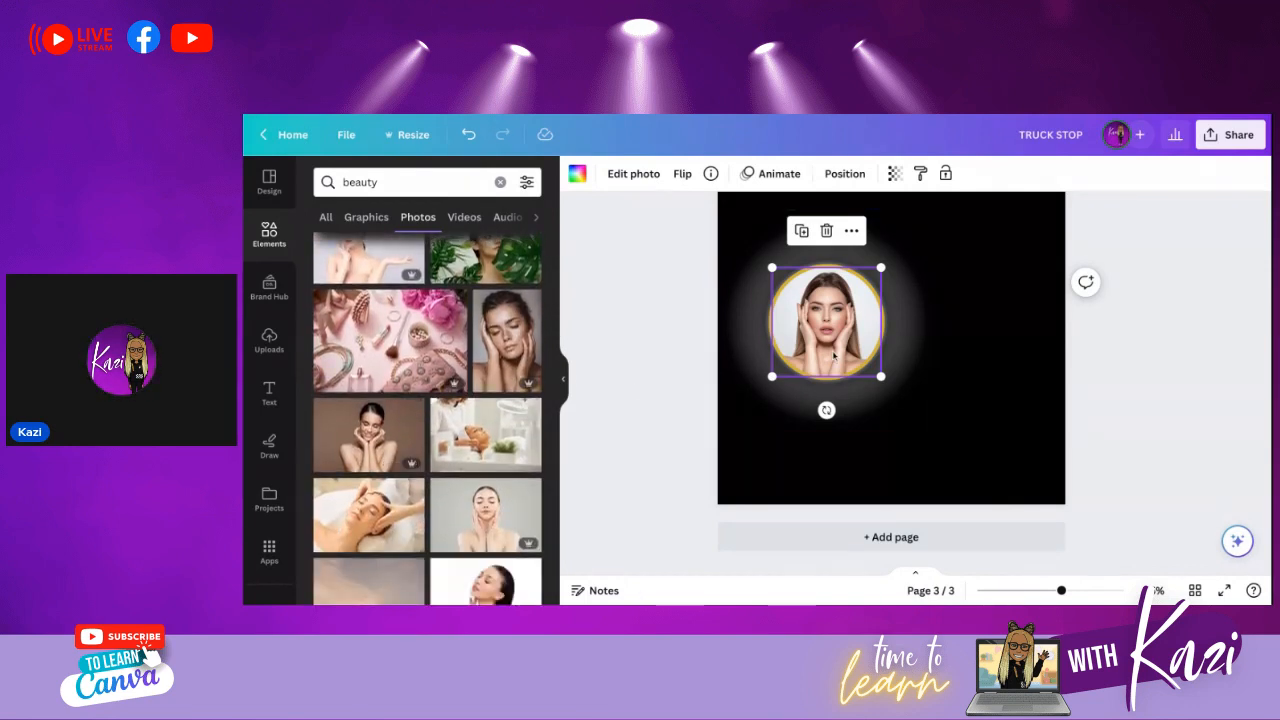
key(Delete)
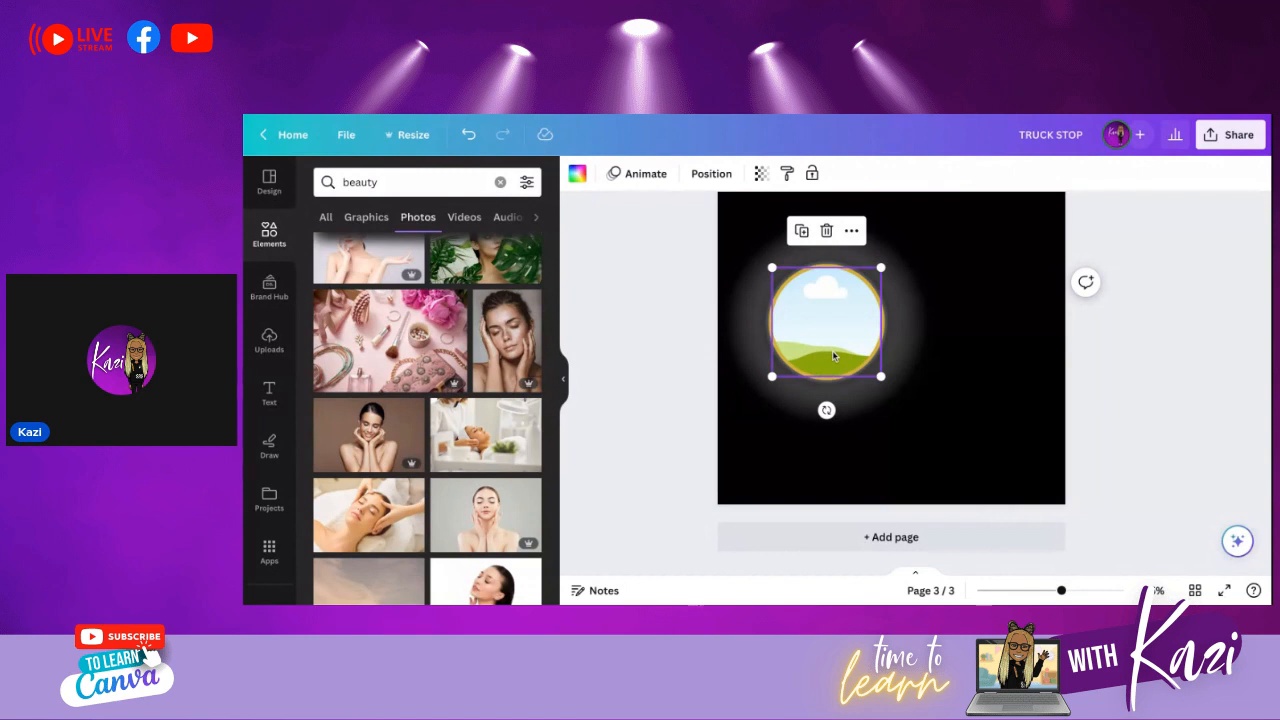
- Add a fourth page and insert the beauty photo of the smiling woman on a brown background
click(869, 548)
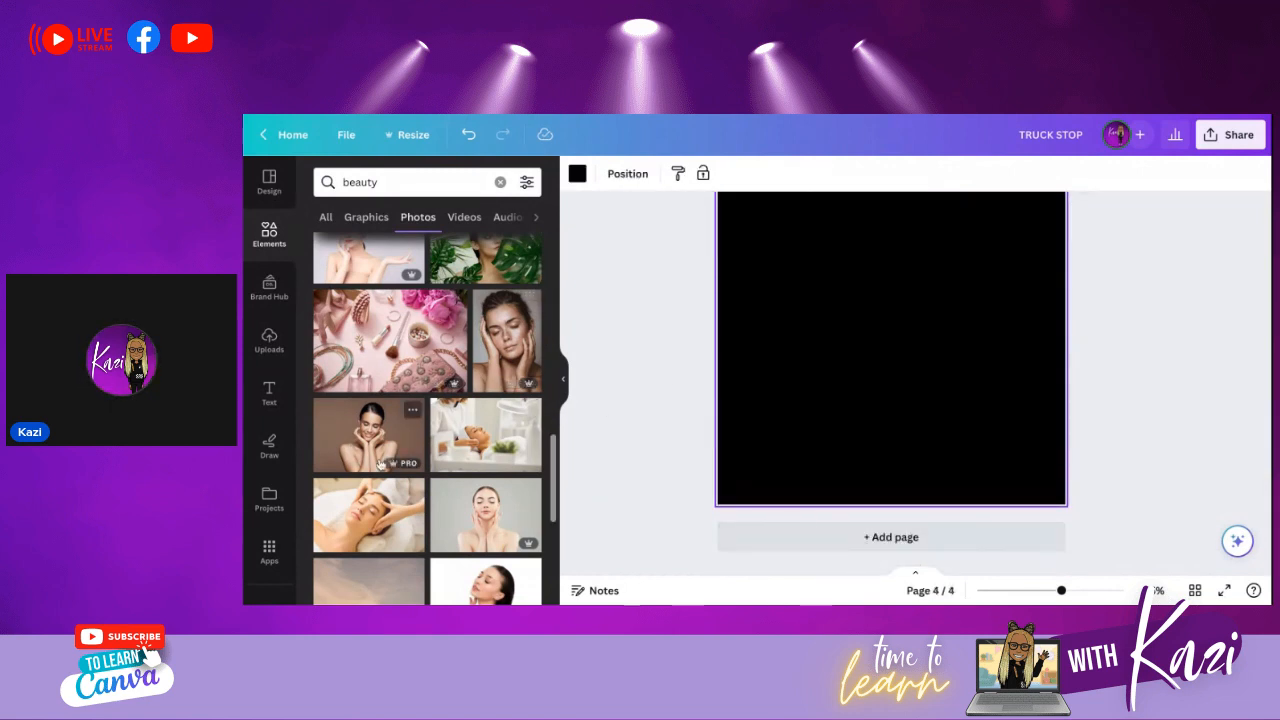
scroll(369, 458, down, 3)
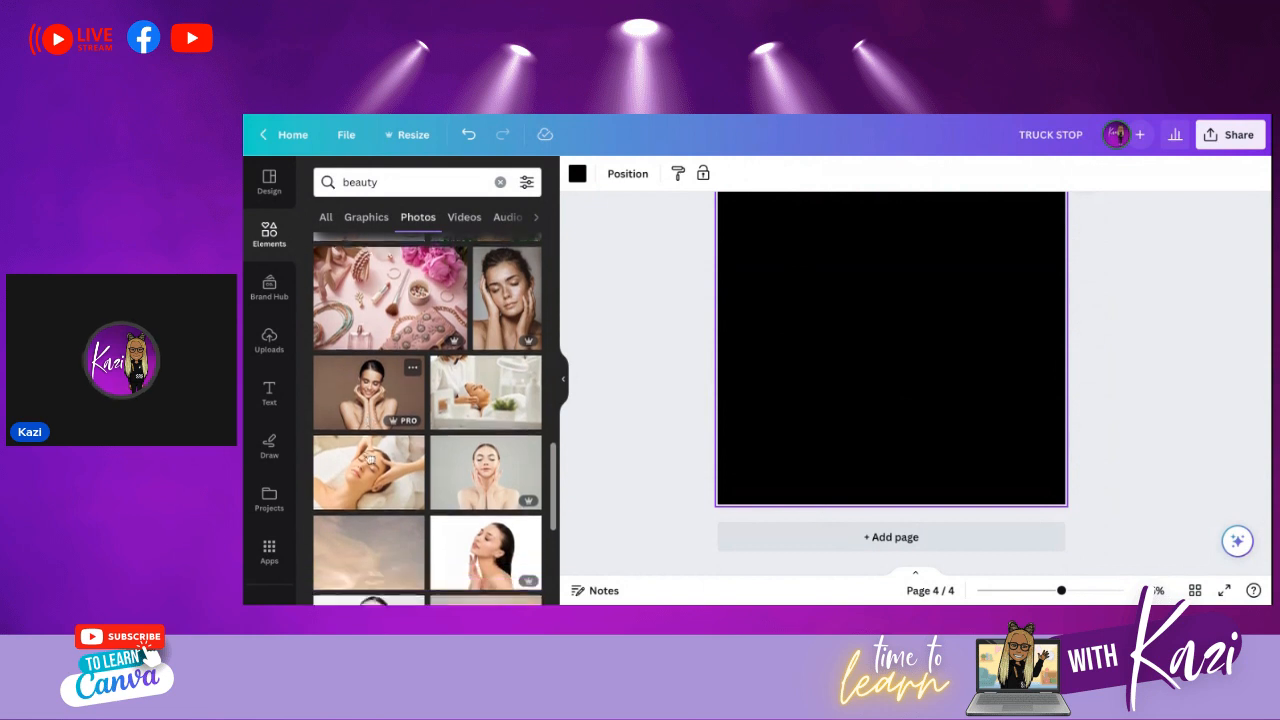
scroll(369, 458, up, 2)
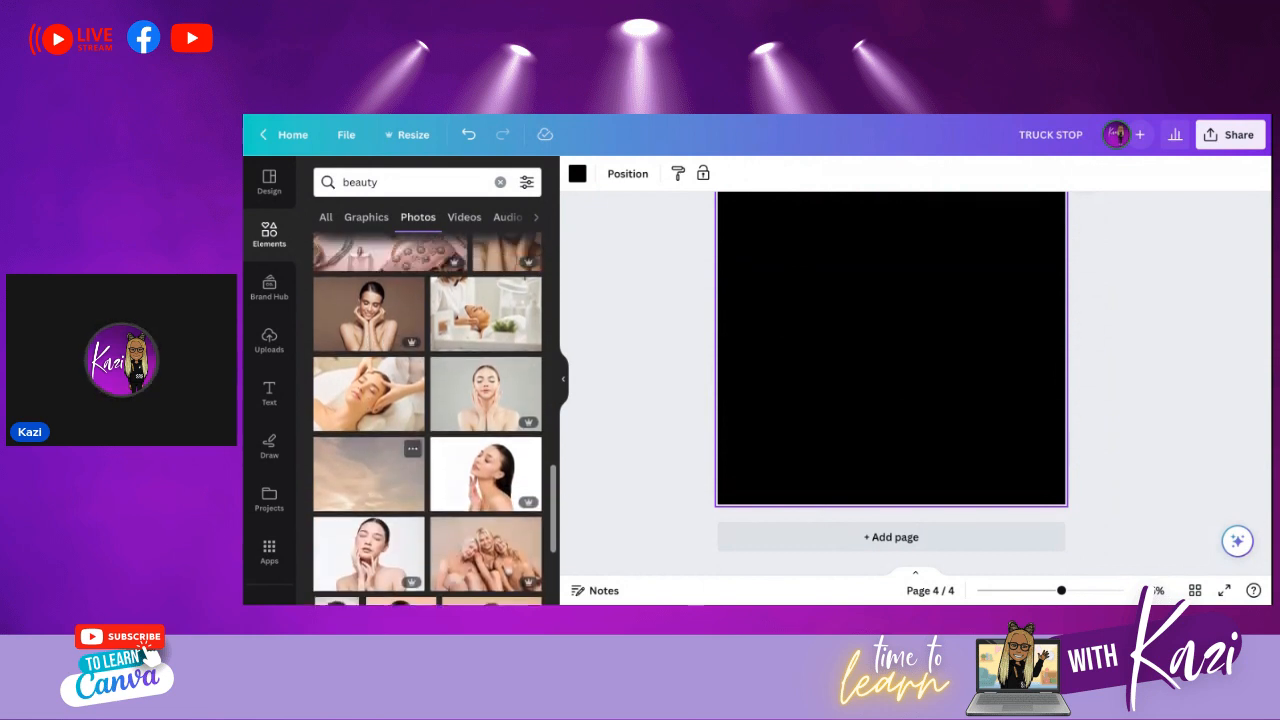
click(381, 380)
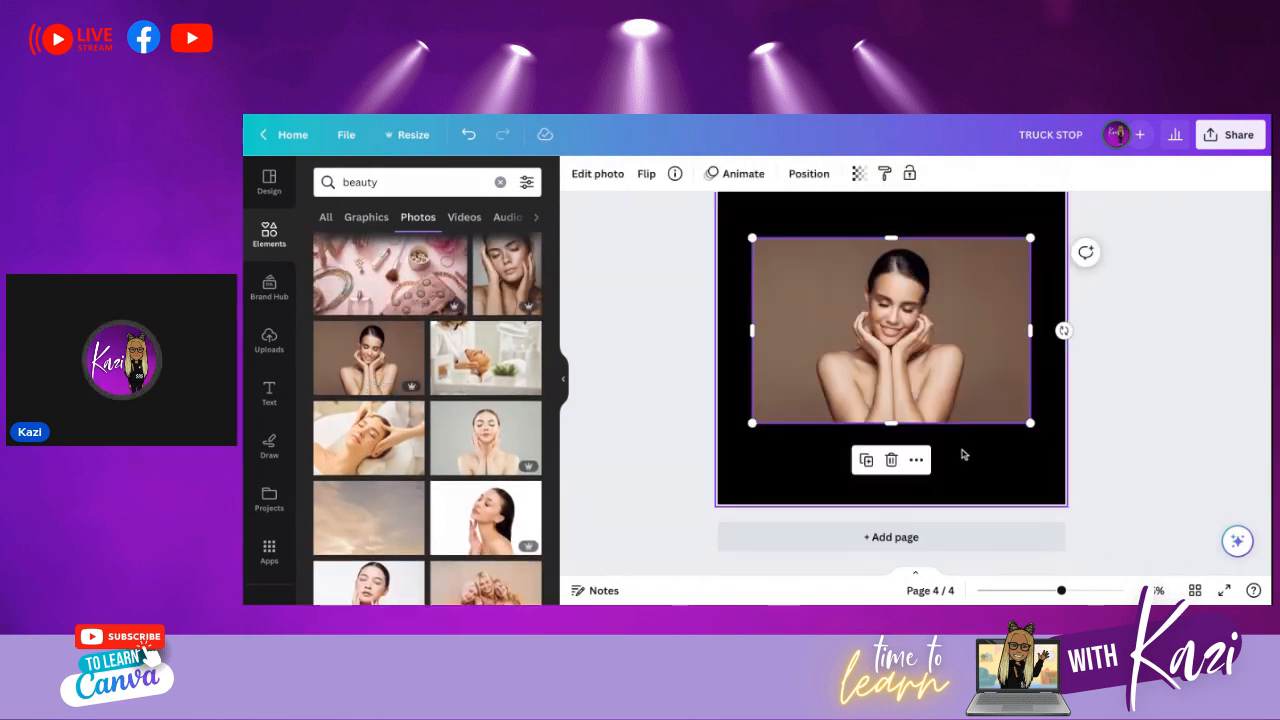
- Enlarge the woman's photo to span the full height of page 4 and centre it between narrow side margins
drag(884, 400, 884, 481)
drag(891, 321, 890, 203)
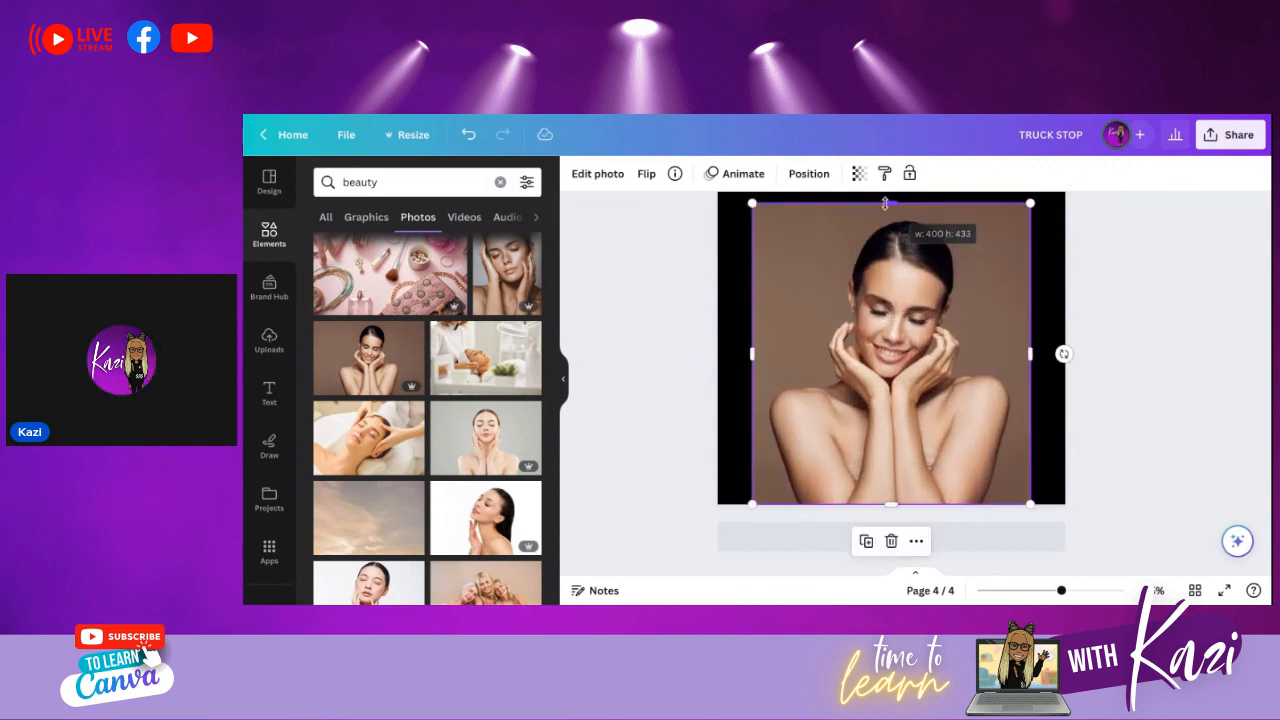
scroll(884, 231, up, 2)
drag(752, 300, 717, 262)
drag(855, 340, 870, 345)
scroll(870, 345, down, 1)
click(722, 347)
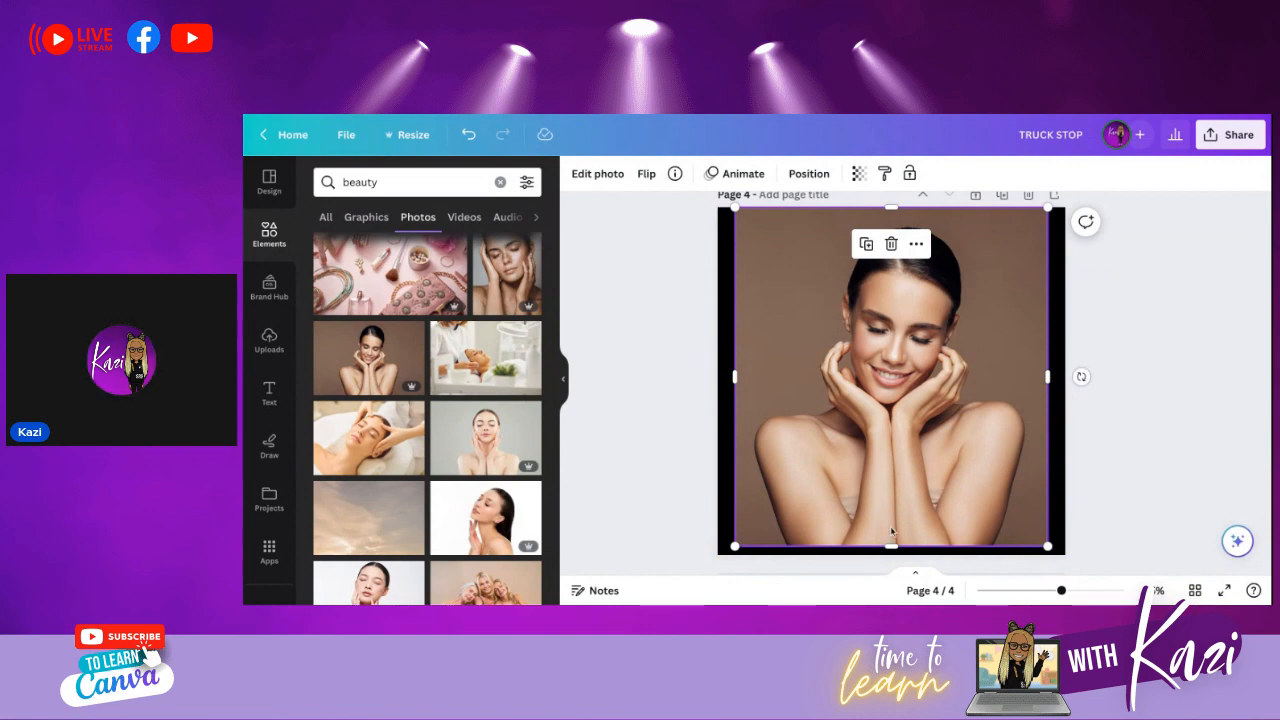
drag(891, 546, 887, 548)
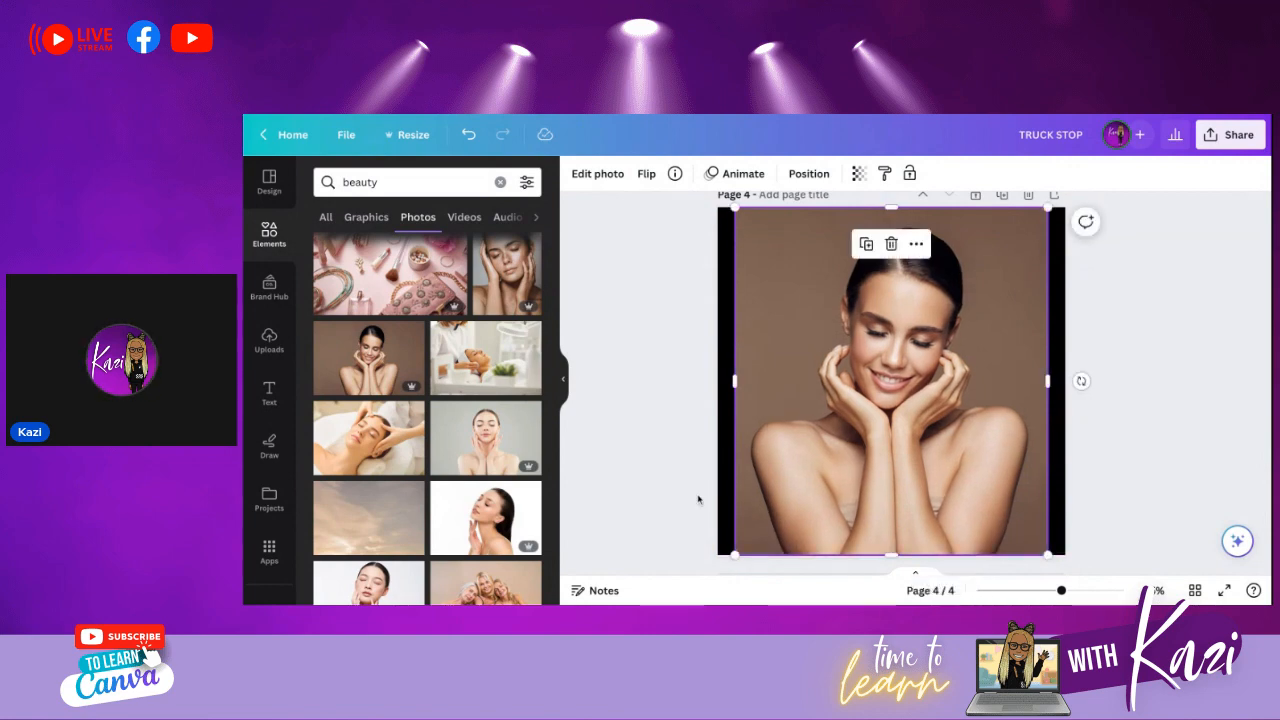
click(700, 500)
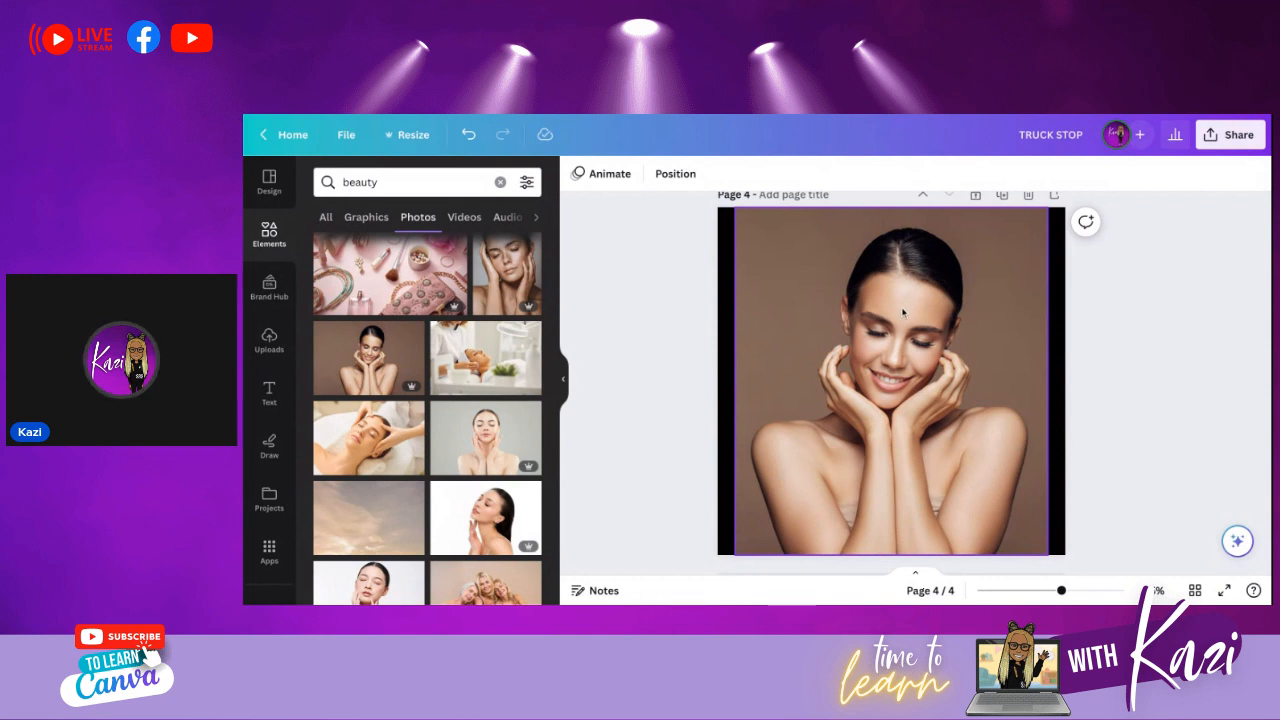
- Remove the brown background from the woman's photo on page 4 with BG Remover
click(768, 316)
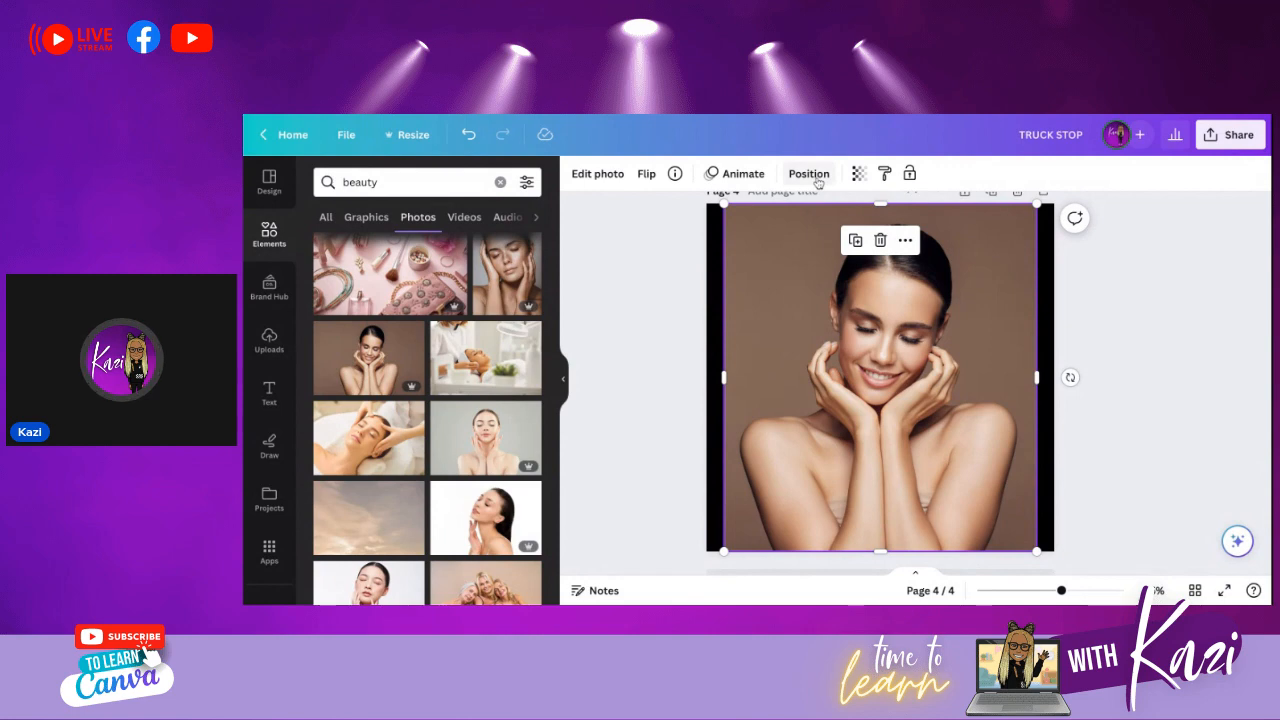
click(860, 174)
click(778, 303)
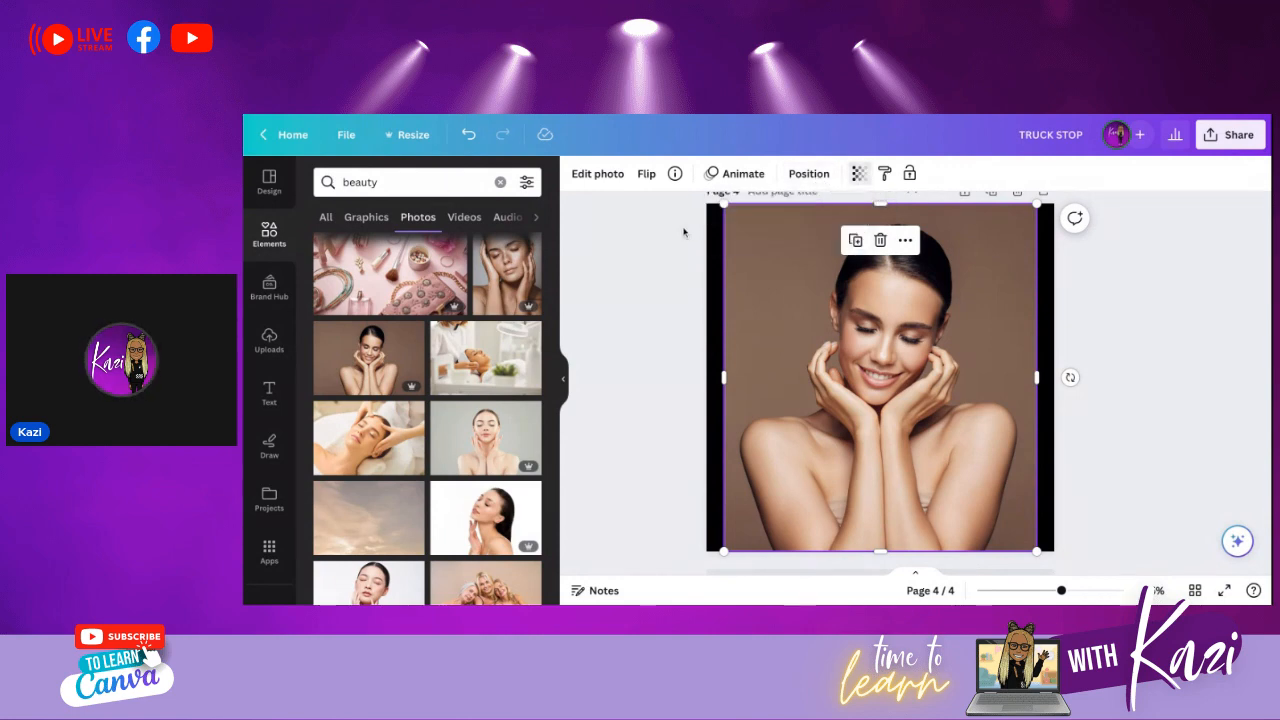
click(598, 176)
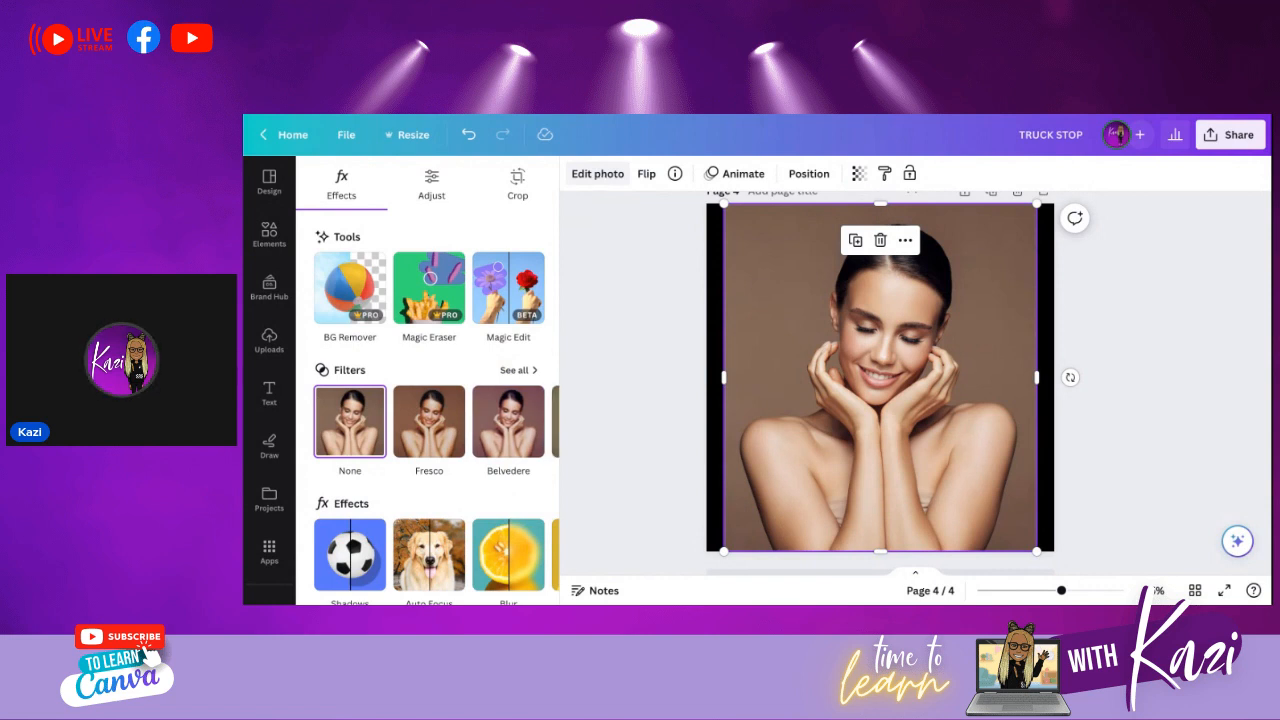
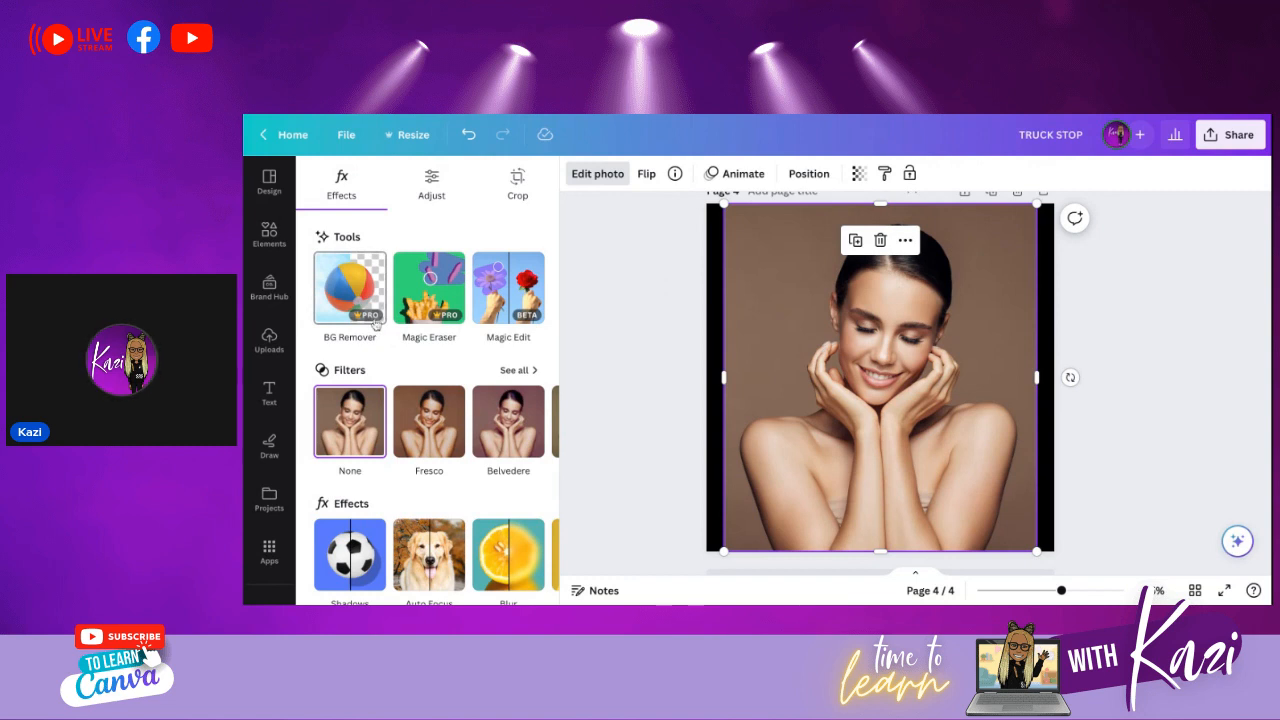
scroll(375, 322, down, 1)
scroll(373, 328, up, 1)
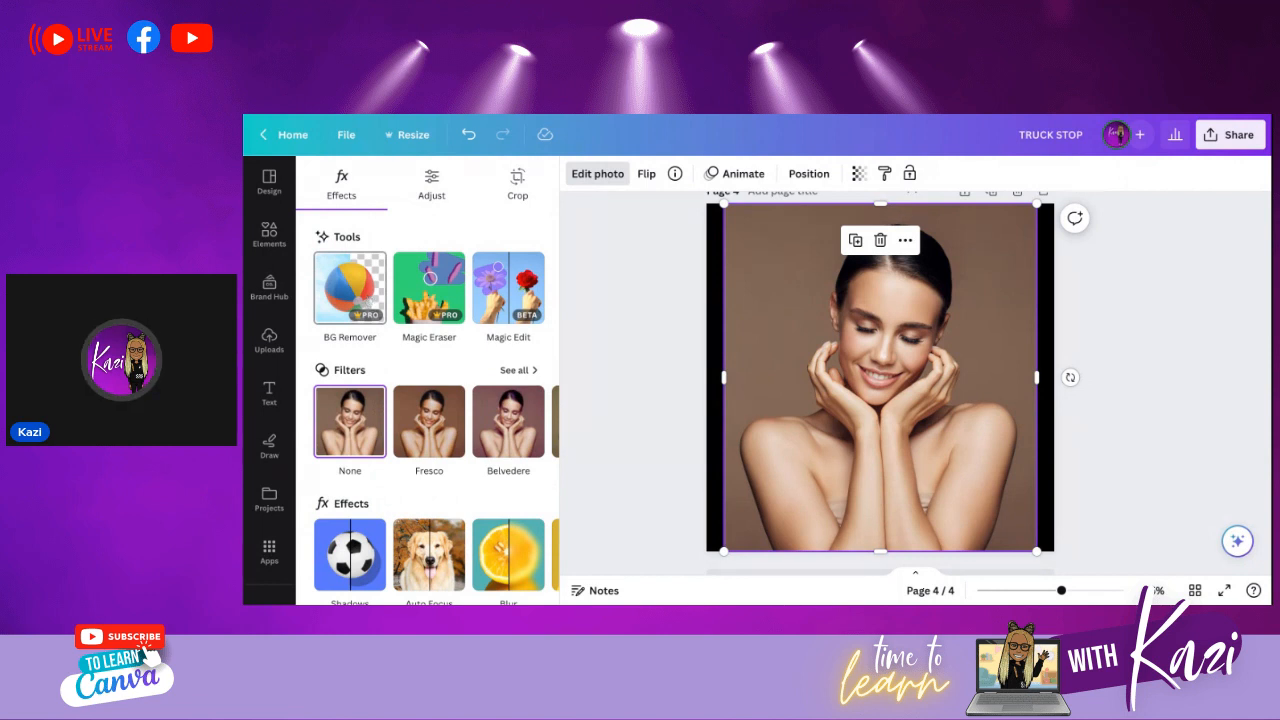
click(350, 290)
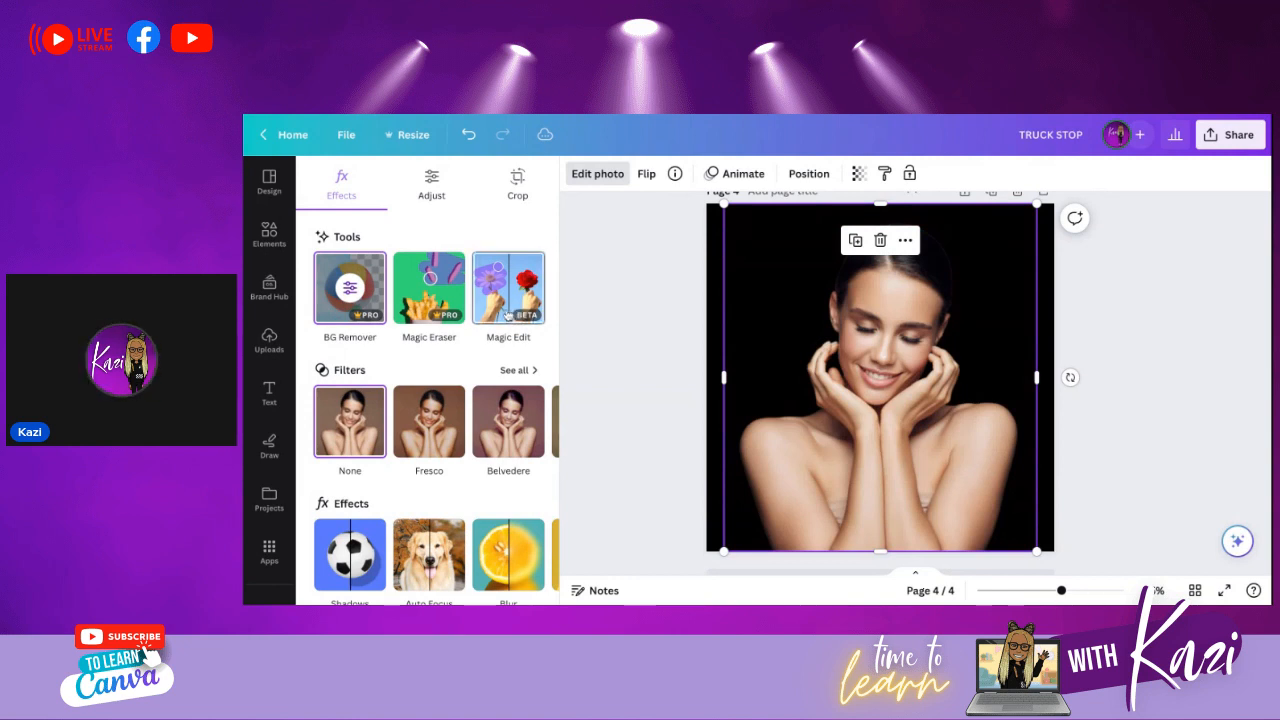
scroll(660, 403, down, 1)
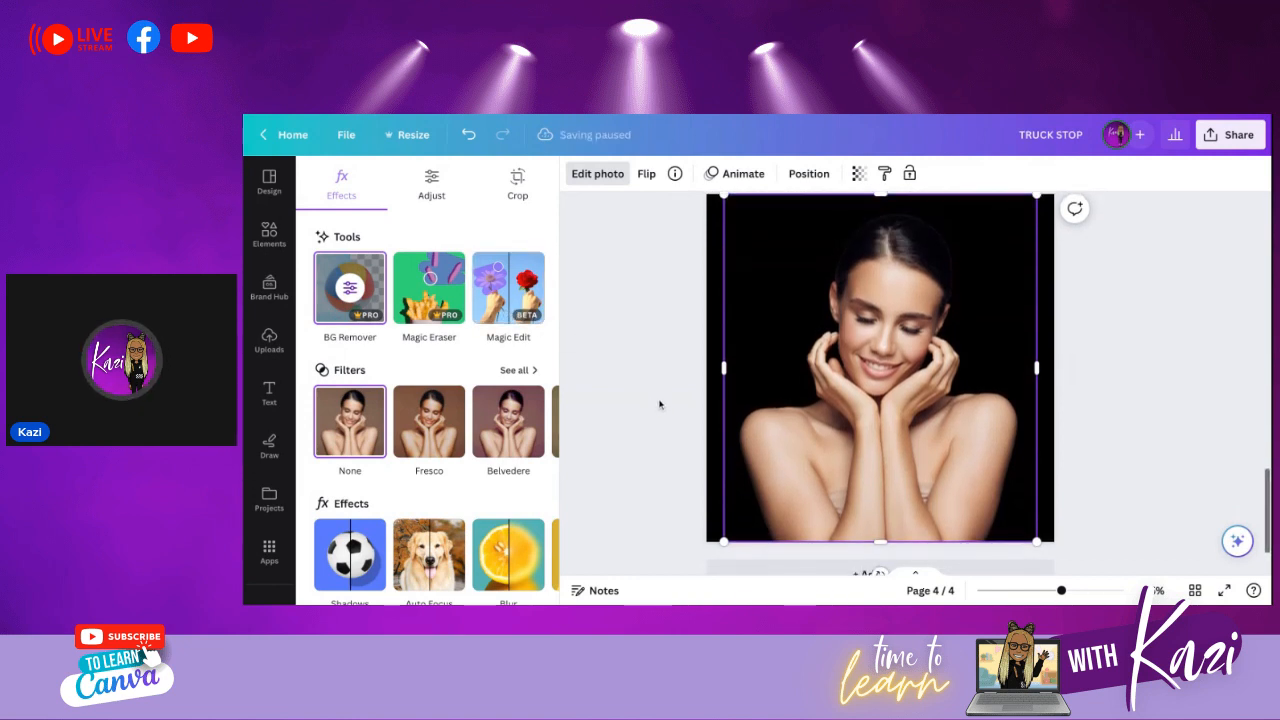
click(660, 404)
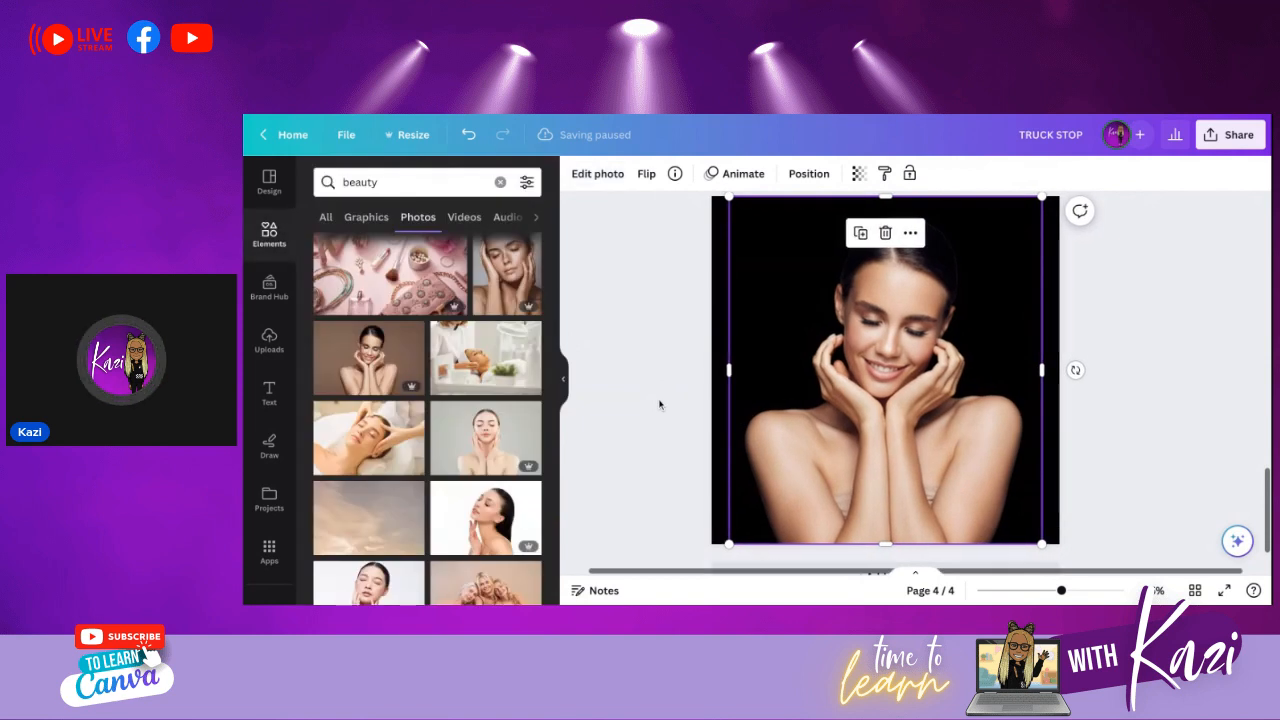
- Change the background colour of page 4 to white from the document colours
click(716, 355)
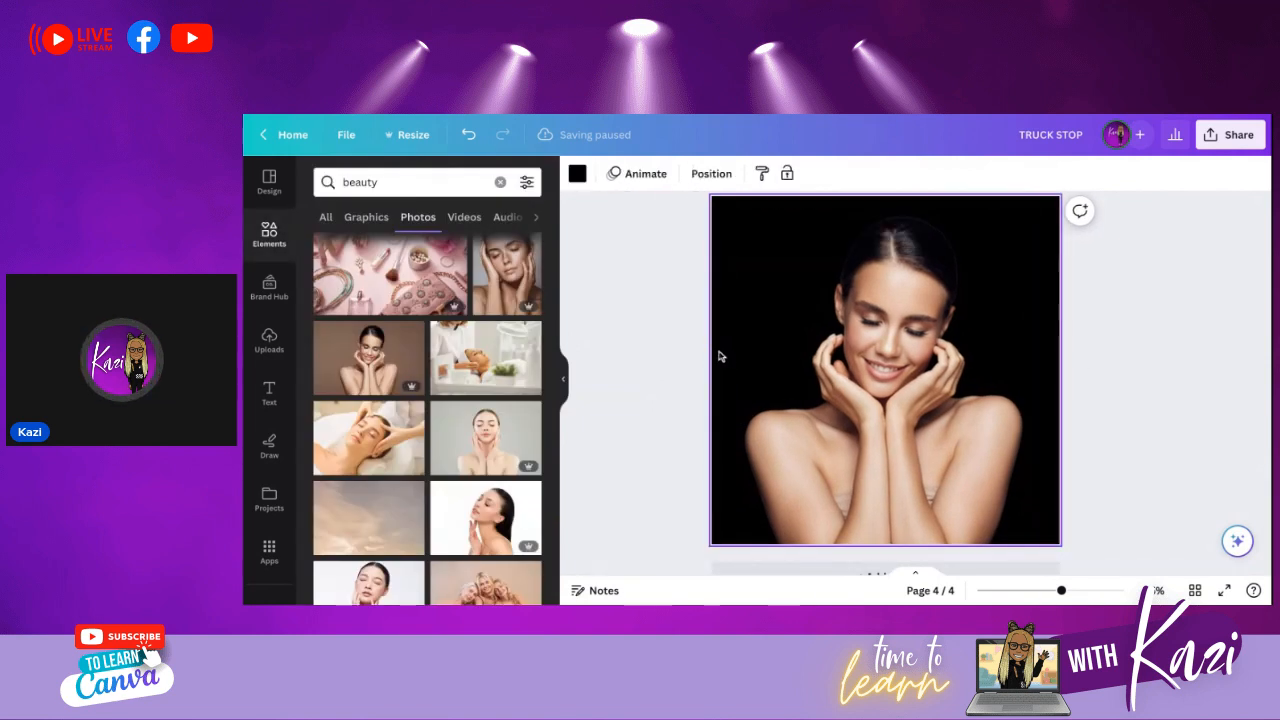
click(577, 174)
click(368, 301)
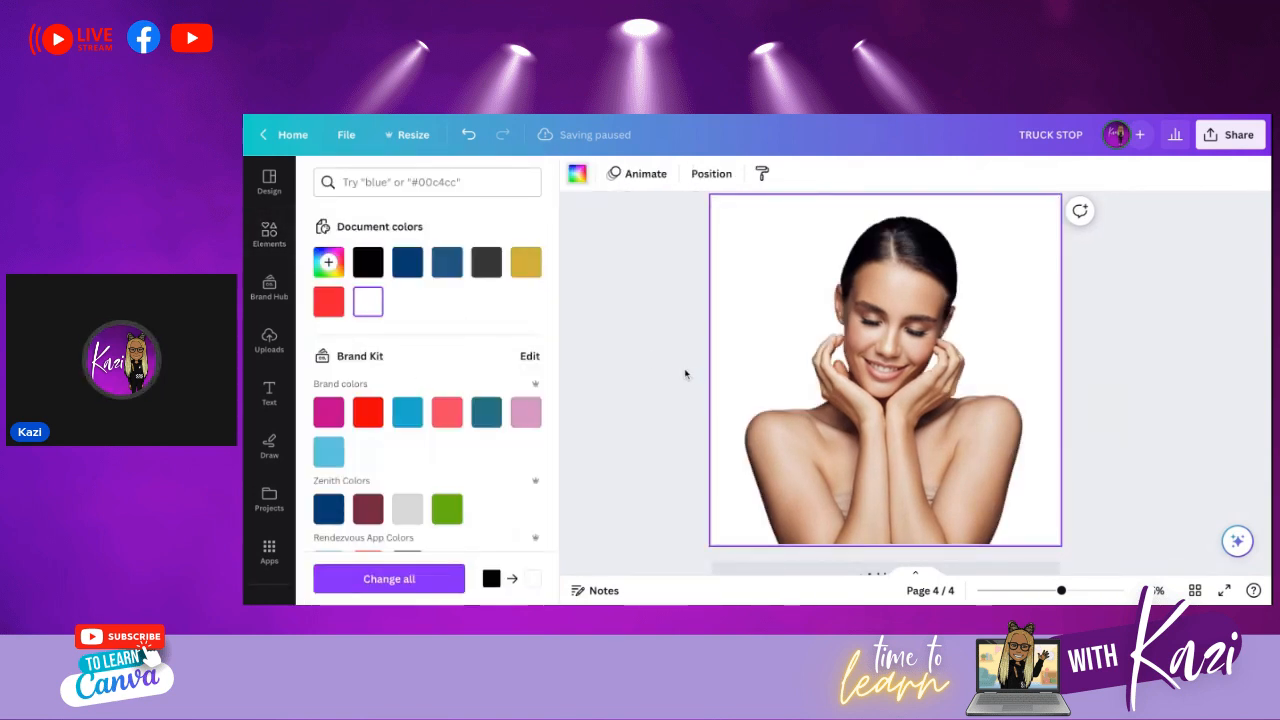
click(685, 374)
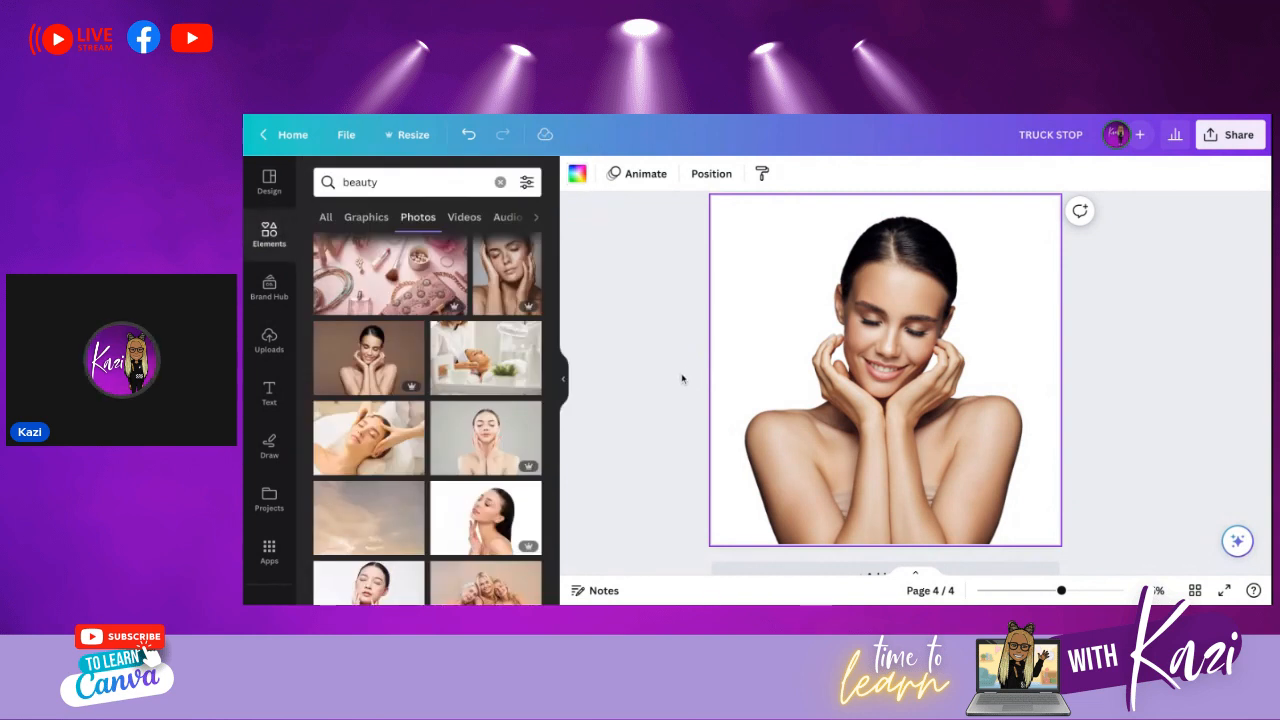
- Open the download settings for the design with PNG as the file type and the size set to 1.75
scroll(879, 453, down, 1)
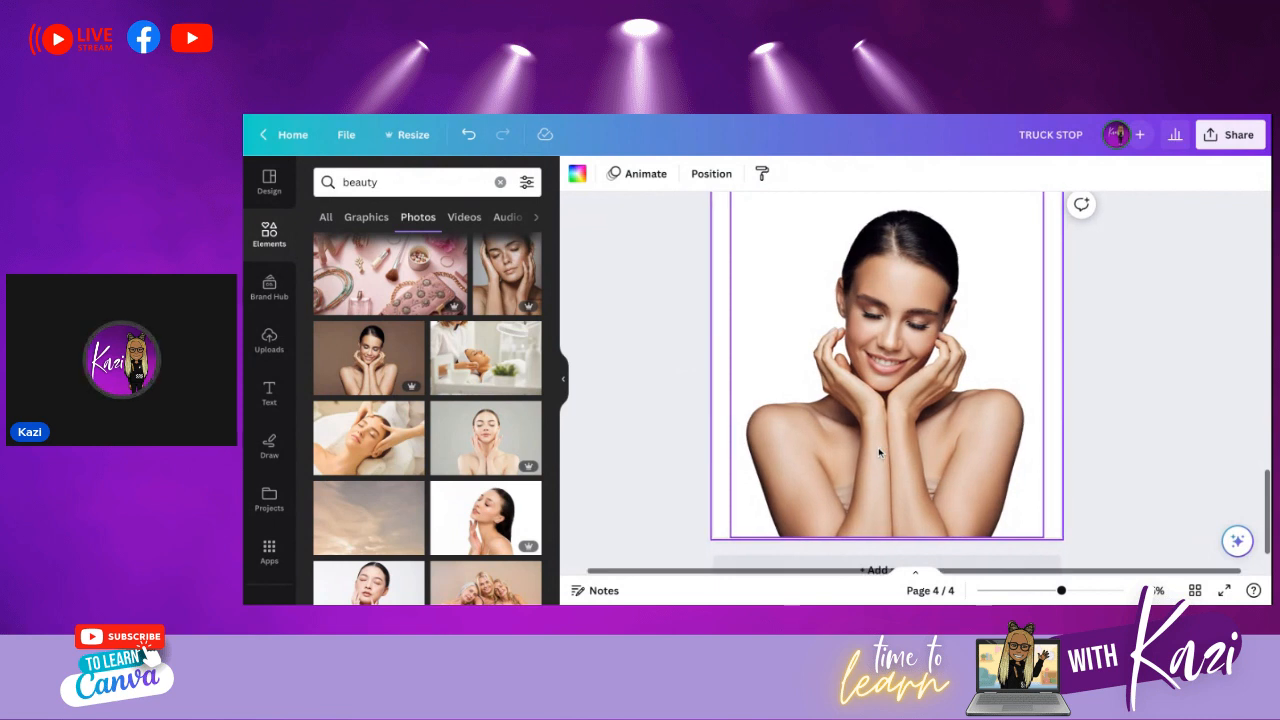
scroll(1014, 363, down, 1)
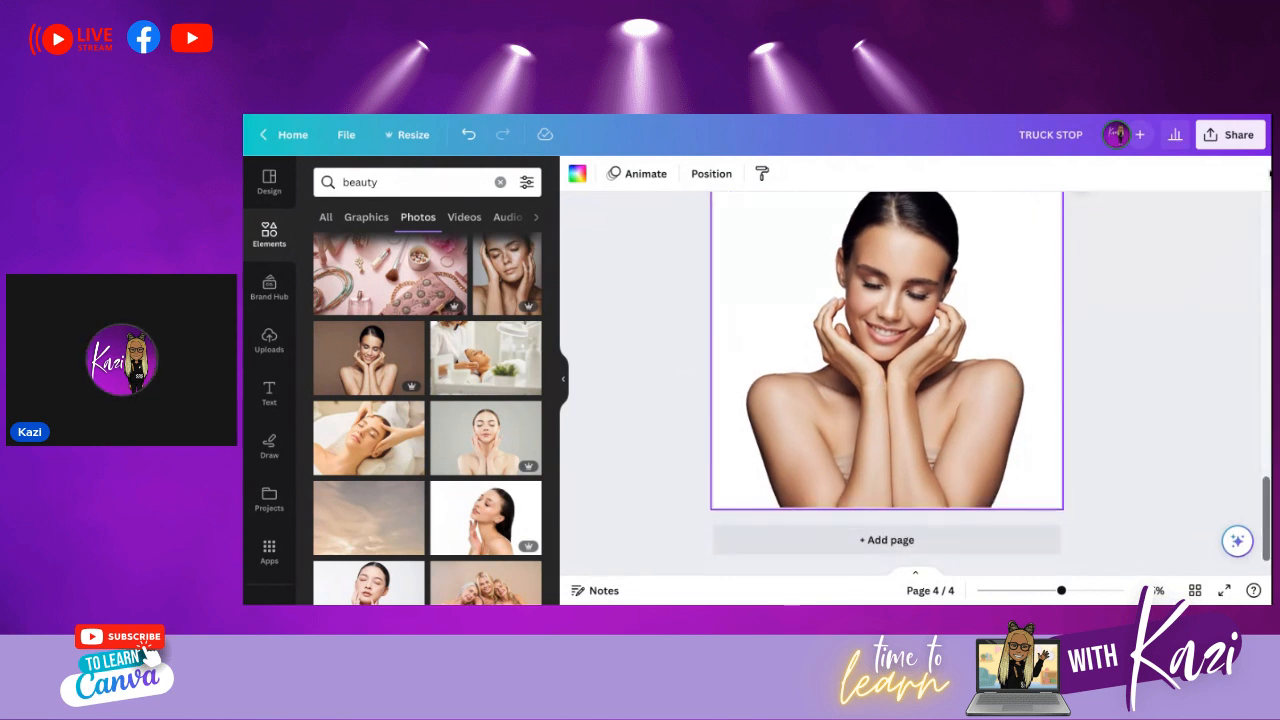
click(1231, 137)
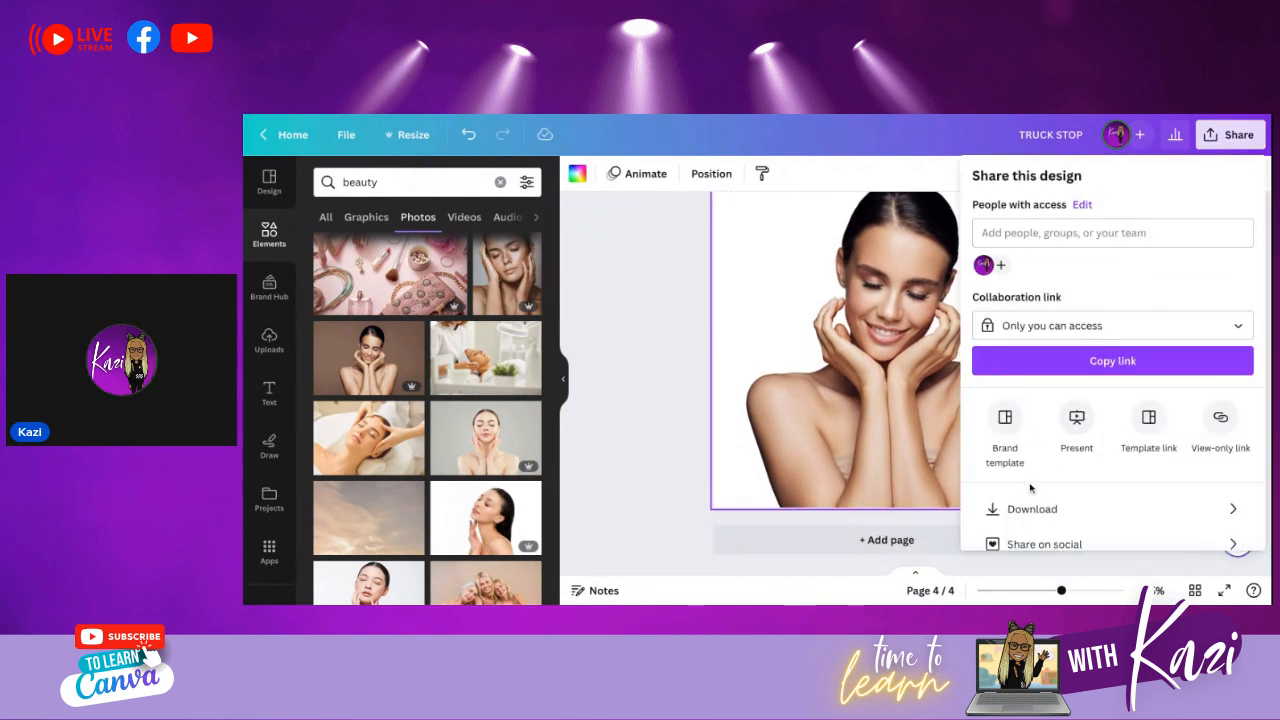
click(1030, 510)
click(1105, 287)
click(981, 326)
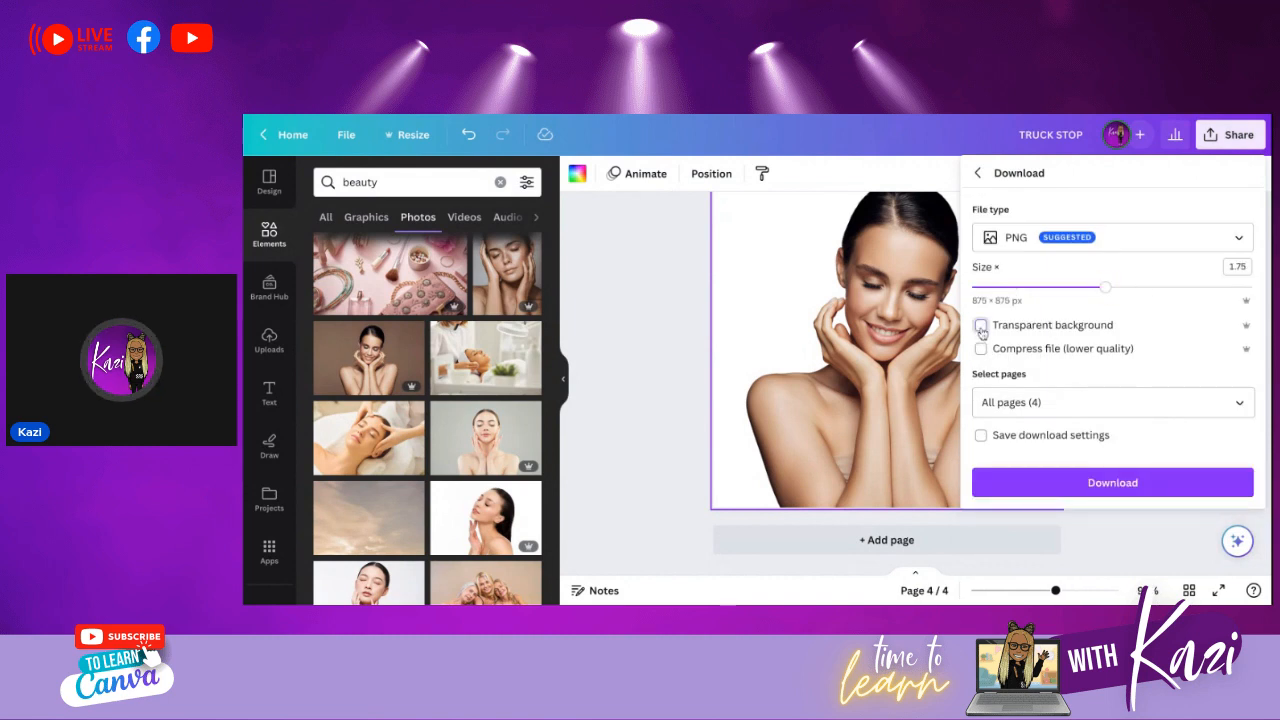
- Limit the download to the current page (Page 4) and download it as a PNG
click(1247, 410)
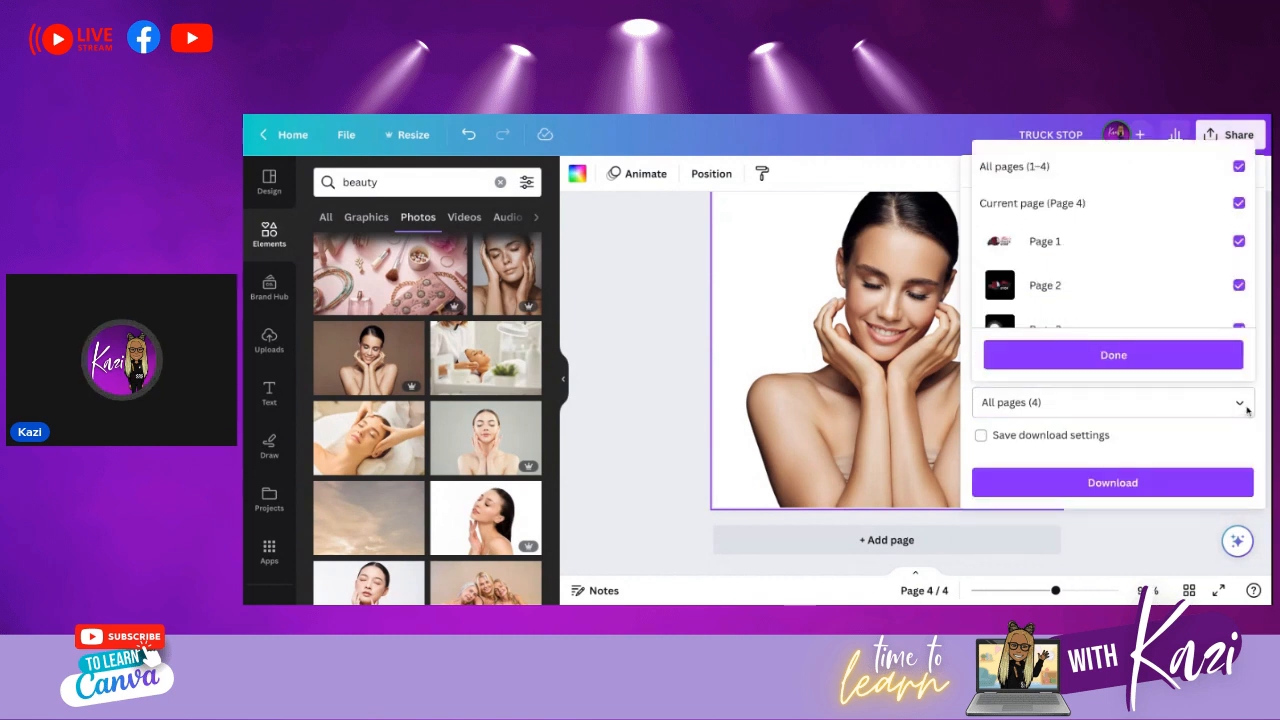
click(1086, 173)
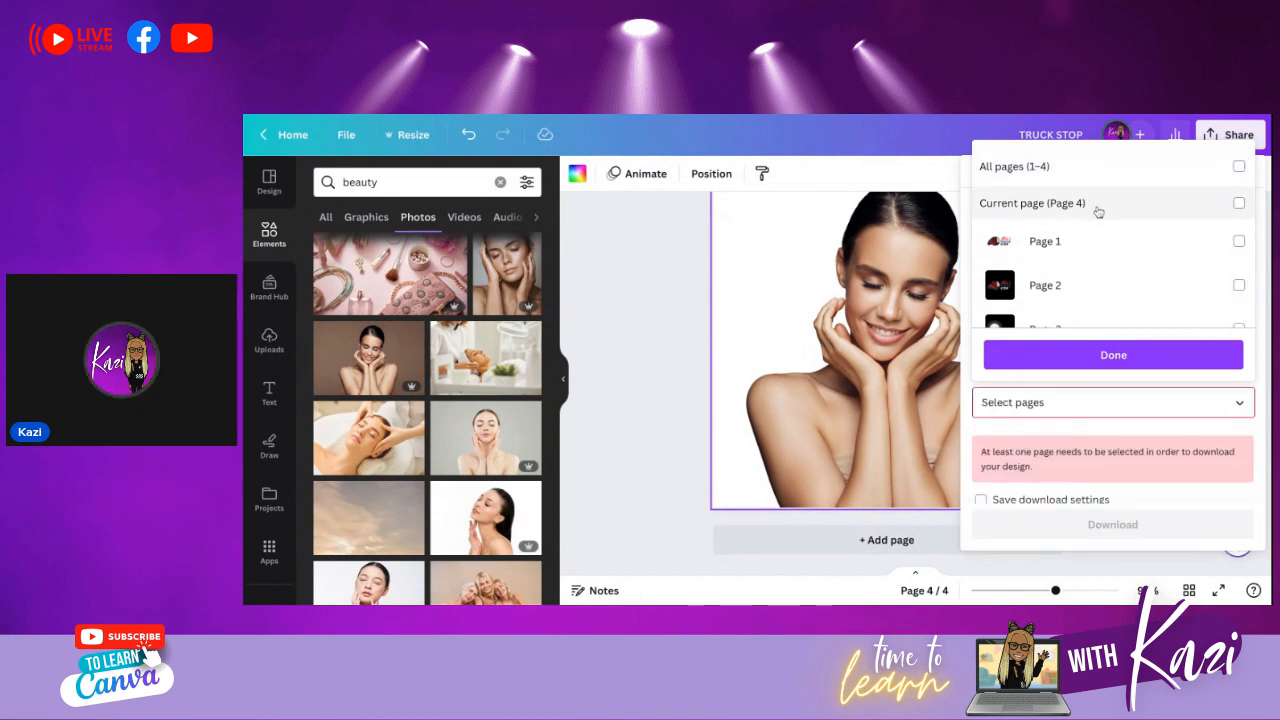
click(1100, 207)
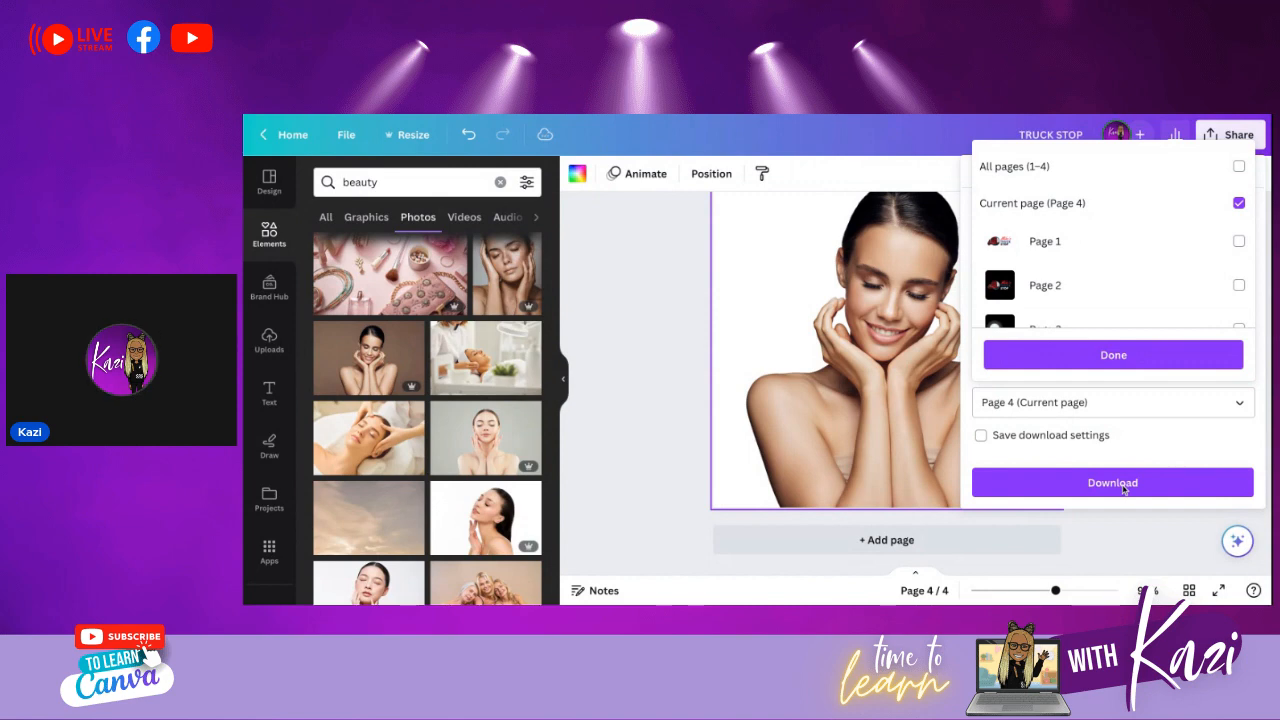
click(1122, 488)
click(1124, 486)
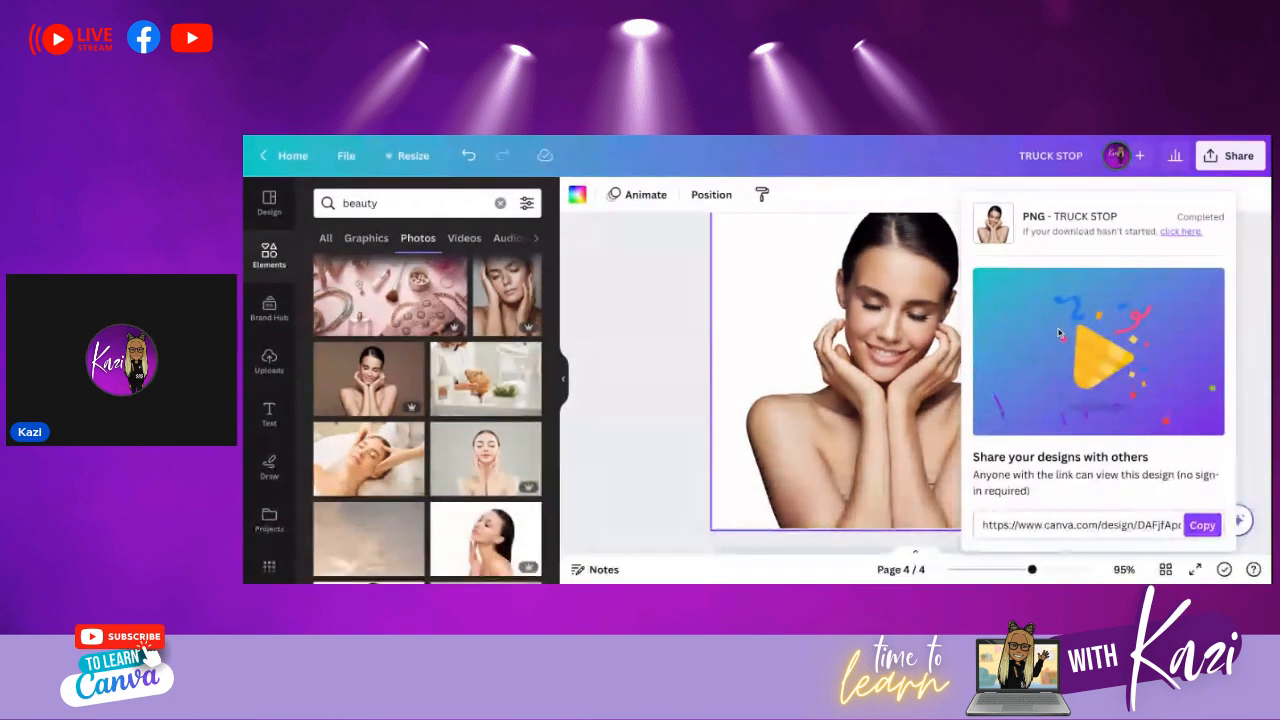
scroll(677, 460, right, 1)
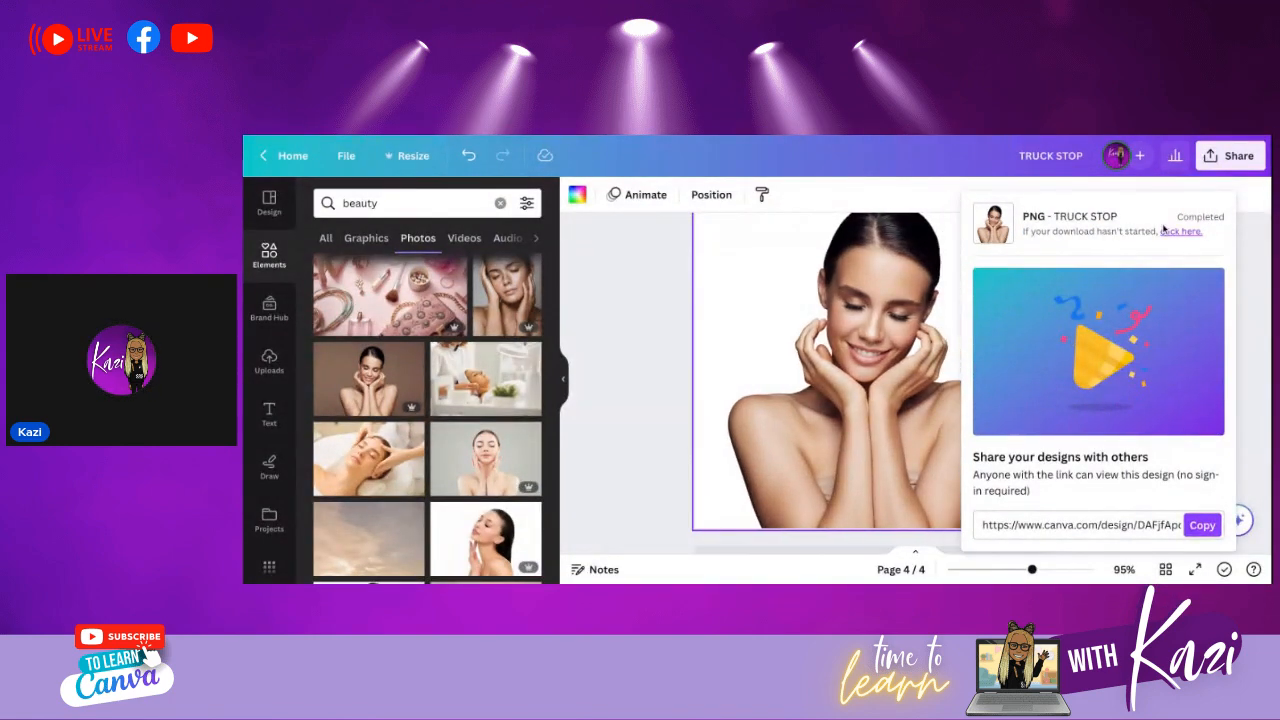
click(1242, 264)
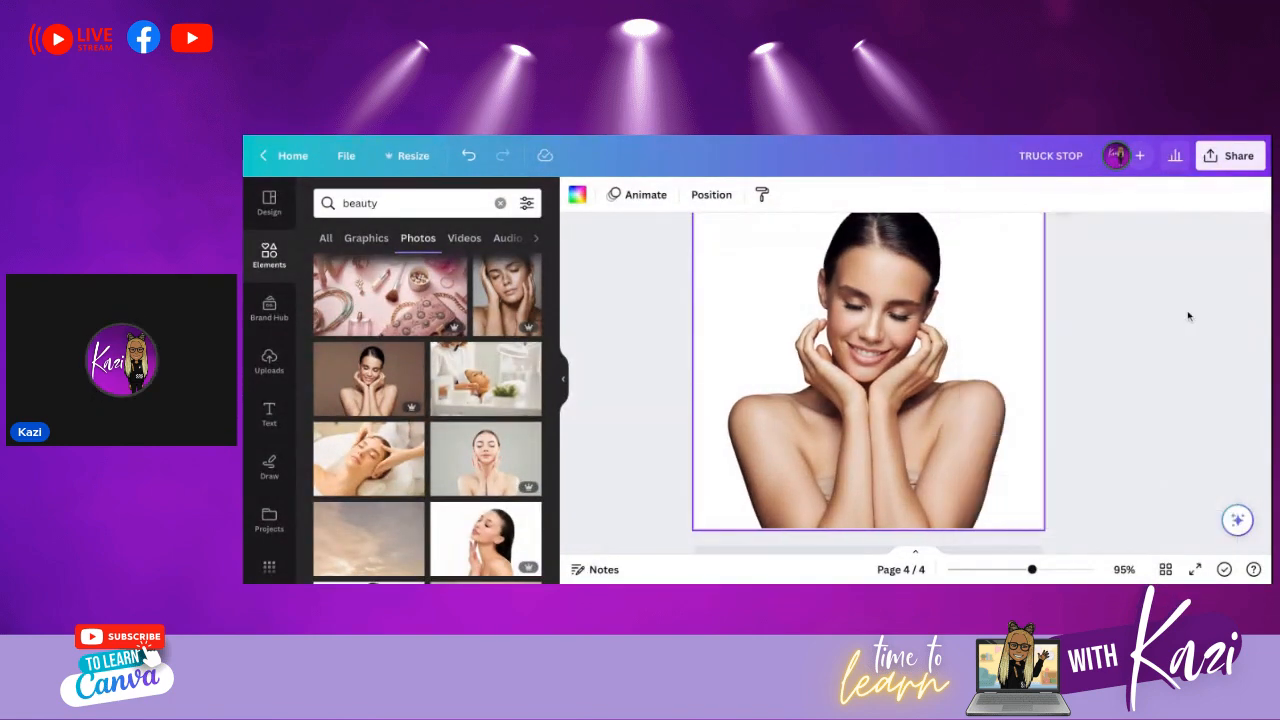
- Open the design's download settings with PNG as the file type, enable a transparent background and set the size to 1.875
click(1230, 160)
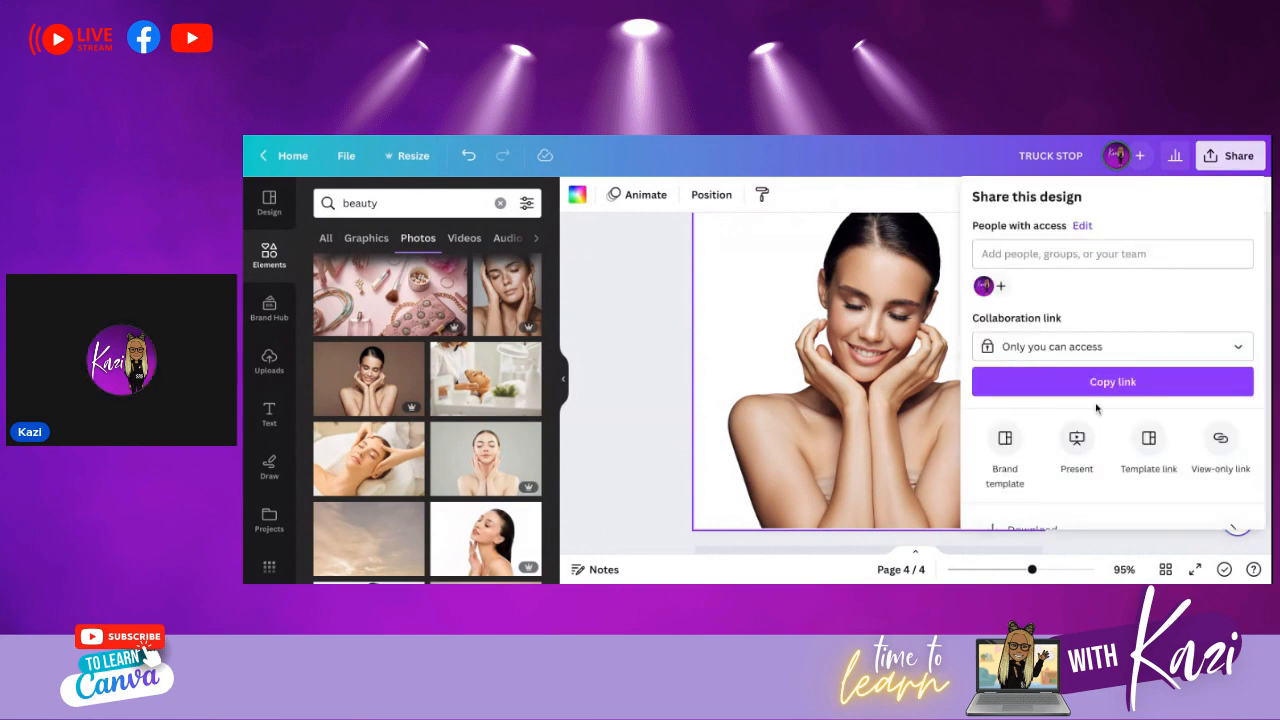
scroll(1048, 410, down, 1)
scroll(1048, 410, down, 1)
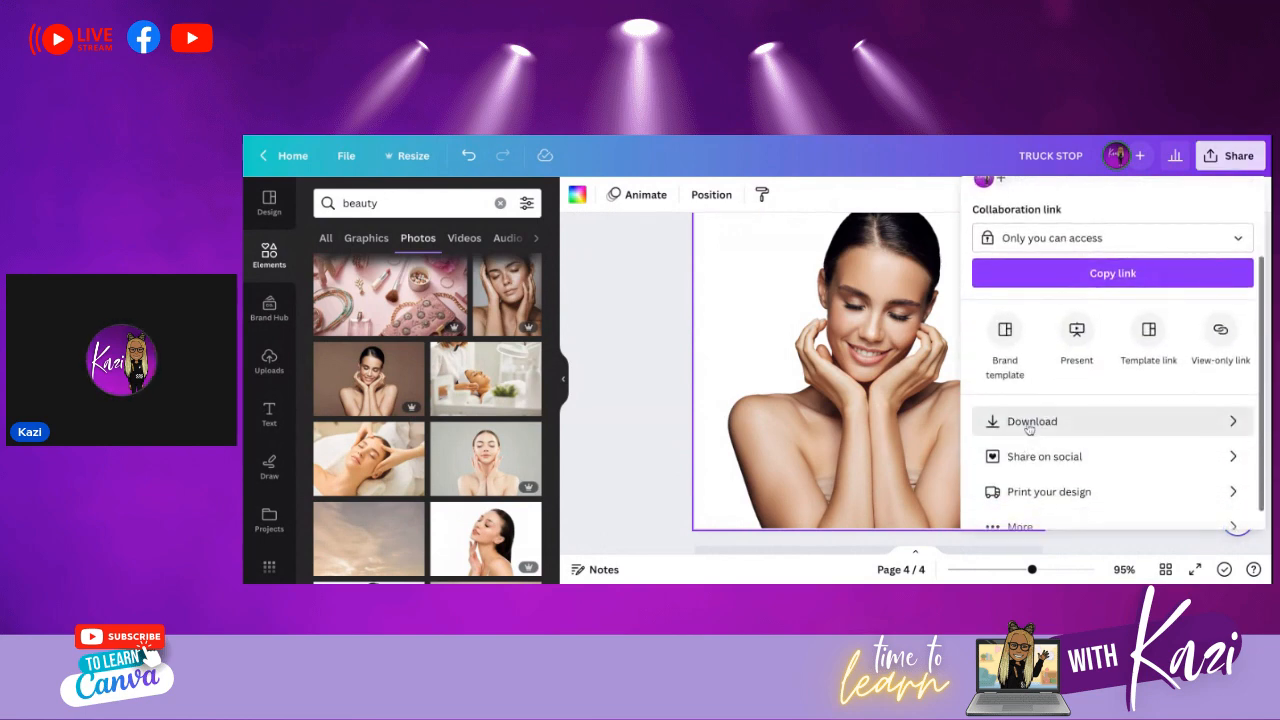
click(1034, 420)
click(981, 346)
click(1118, 308)
- Limit the download to the current page (Page 4) and download it as a transparent PNG
click(1221, 427)
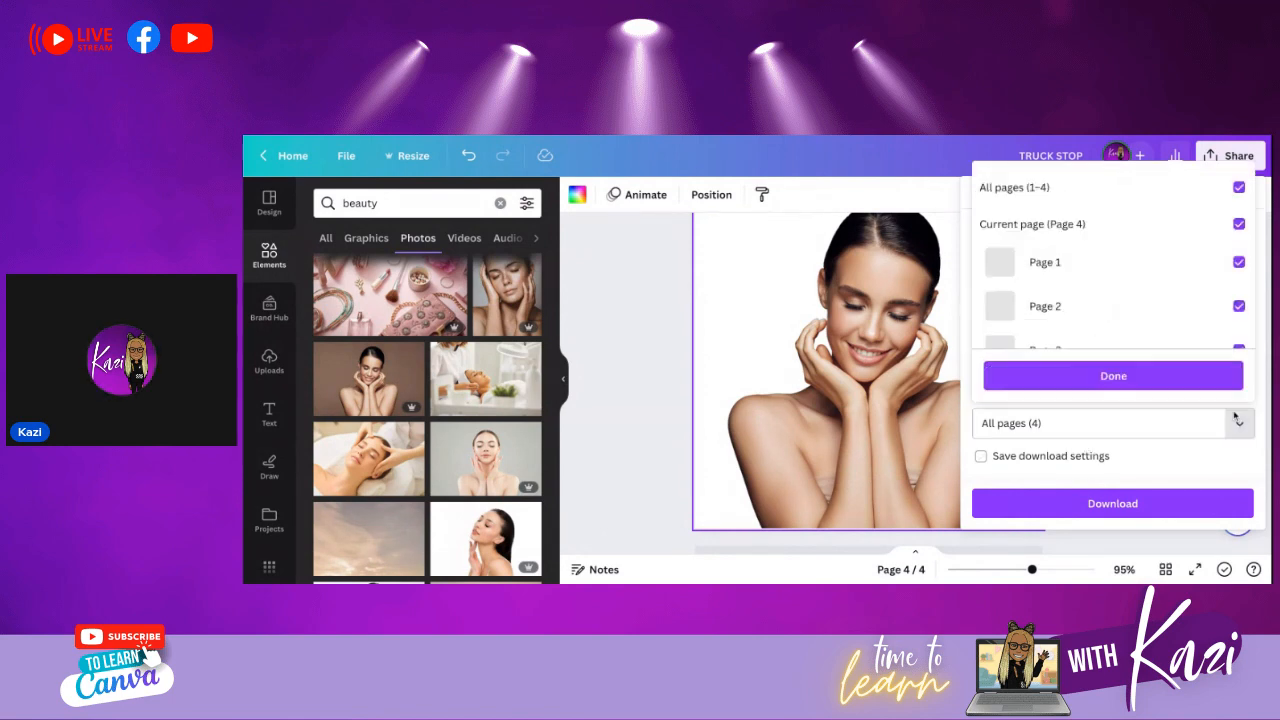
click(1040, 189)
click(1051, 226)
click(1089, 380)
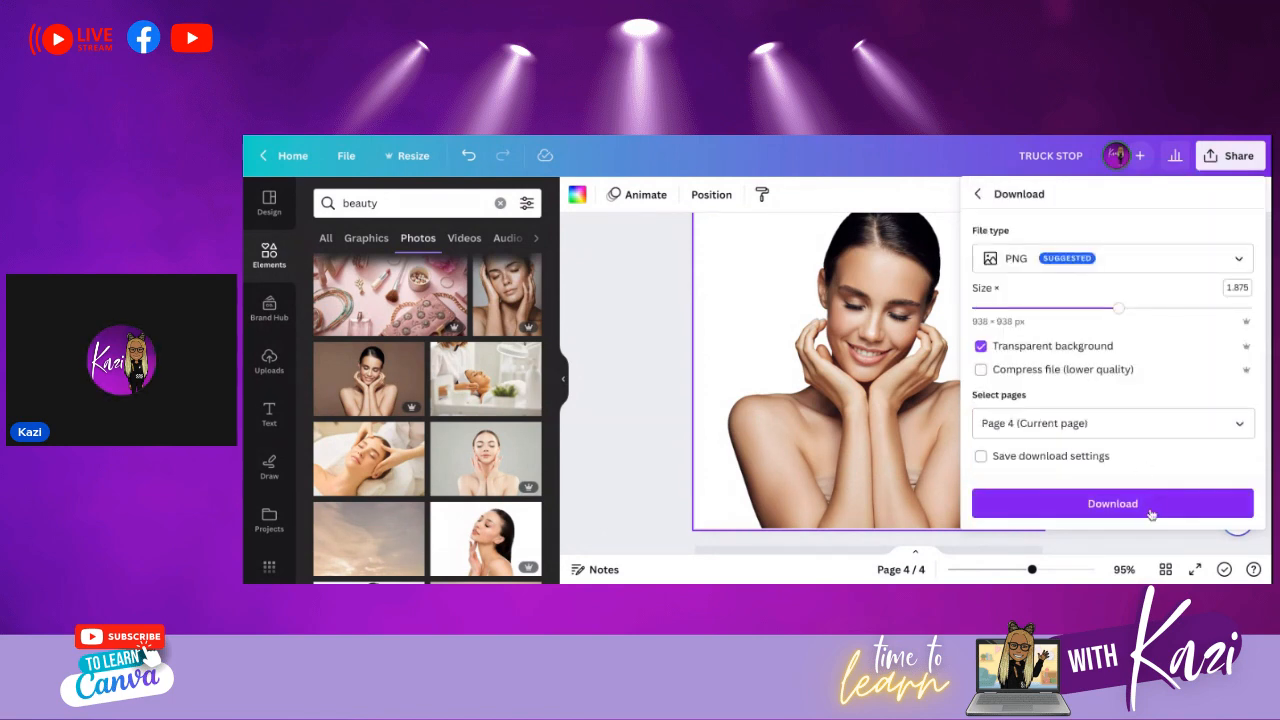
click(1140, 505)
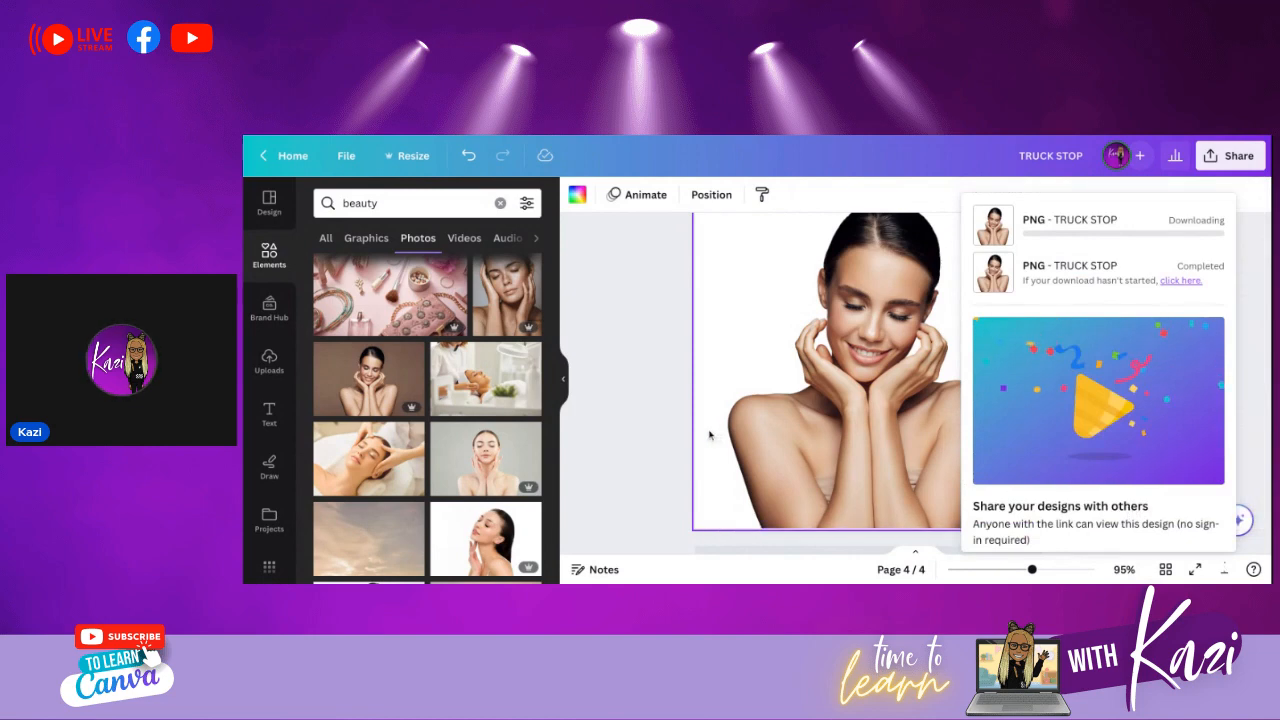
- Upload the downloaded transparent PNG of the woman to the design's uploads
click(606, 386)
click(270, 360)
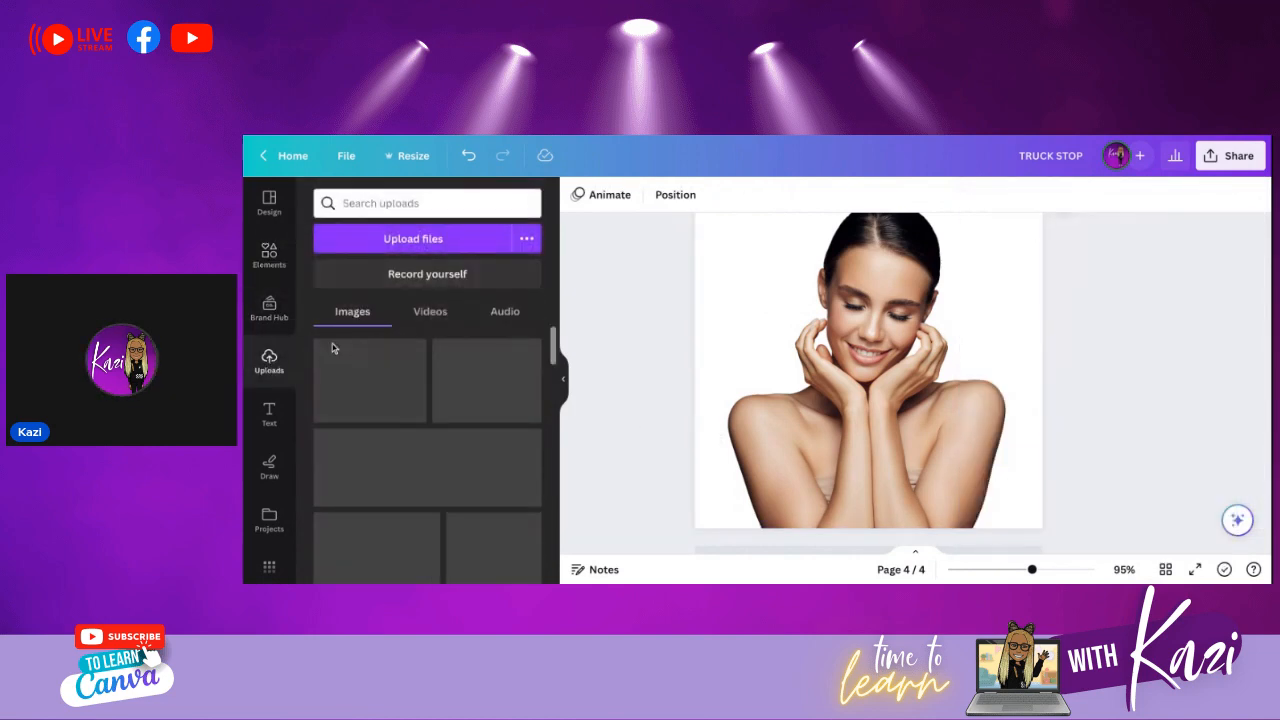
click(423, 245)
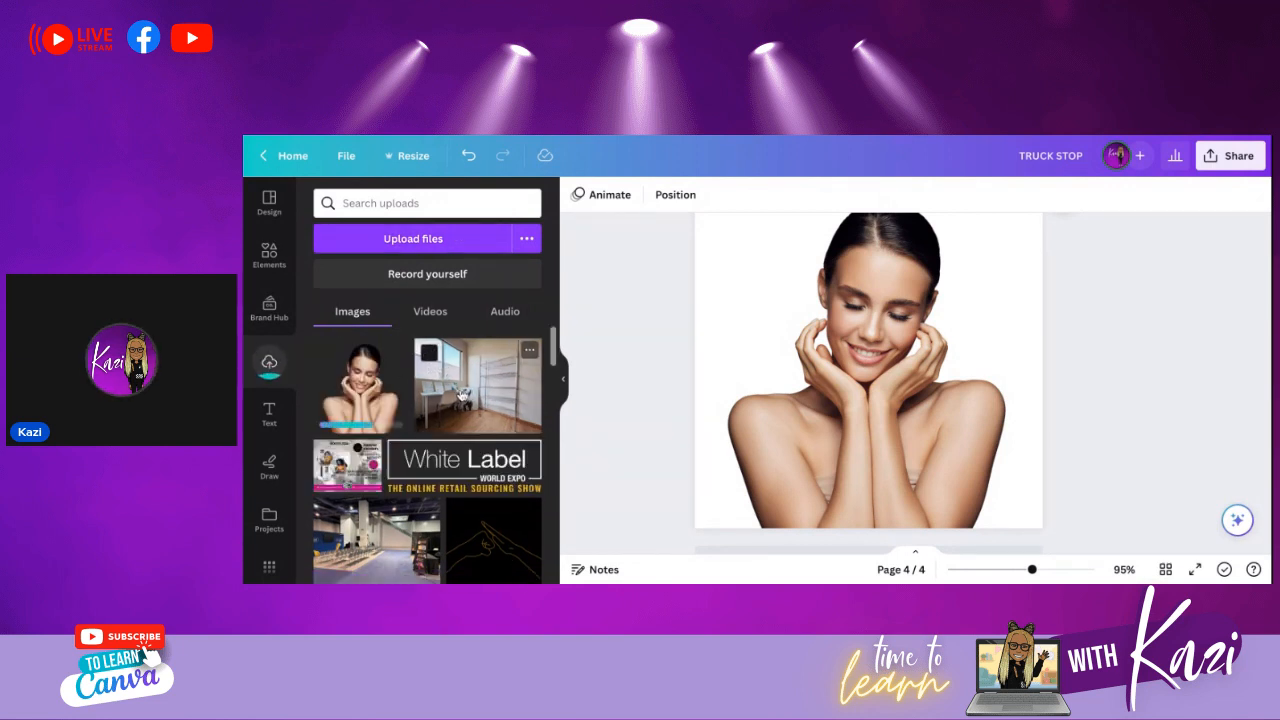
- Delete page 4 and place the uploaded cut-out photo into the circular frame on page 3
scroll(745, 398, up, 2)
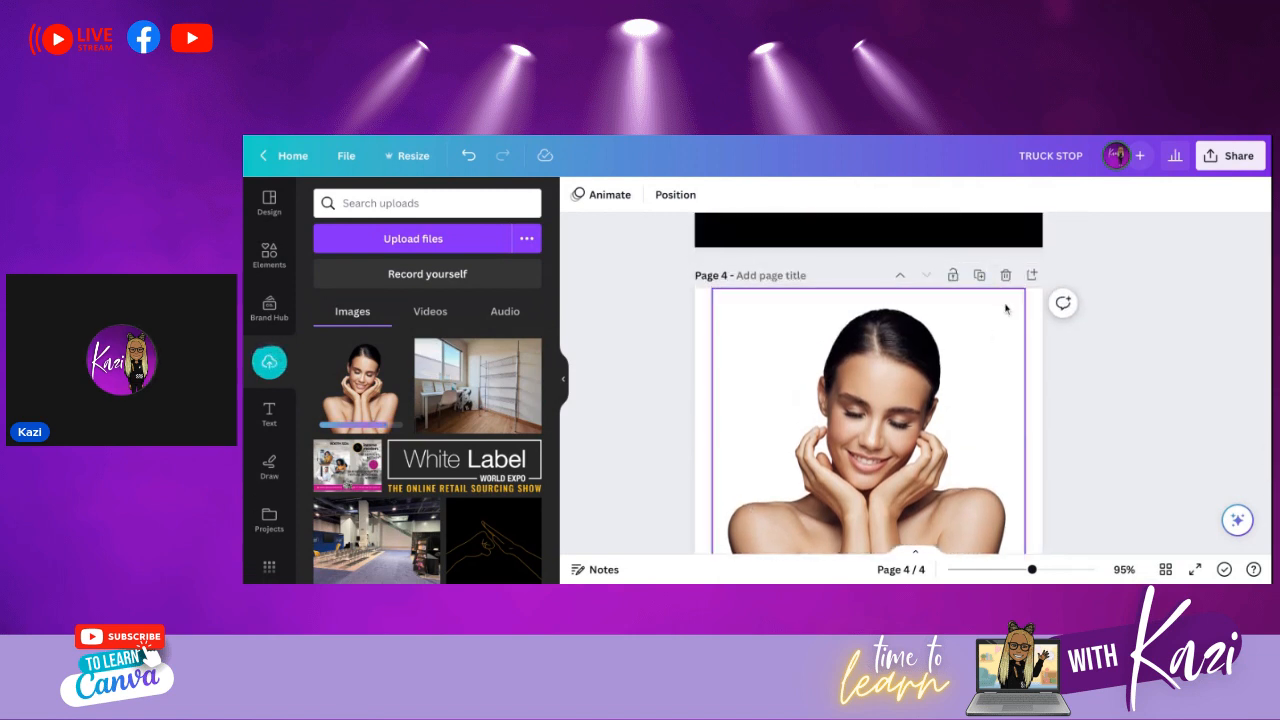
click(1007, 281)
scroll(1051, 434, up, 2)
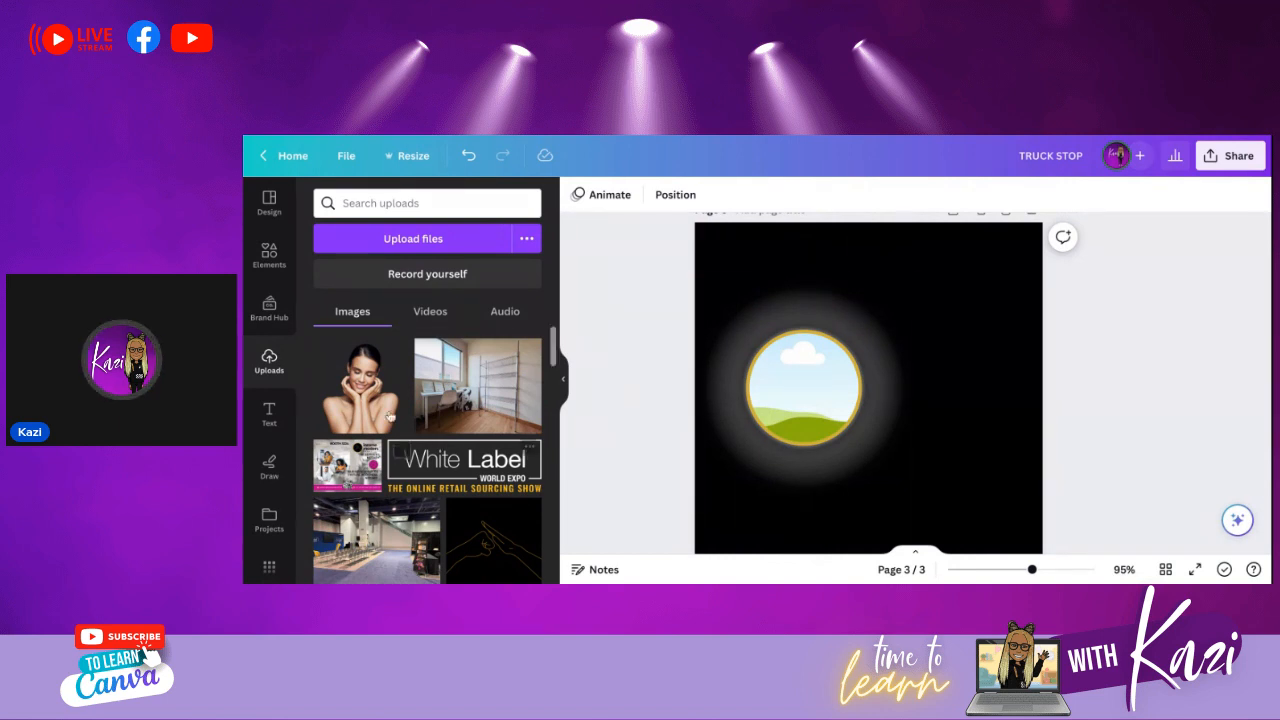
drag(362, 388, 801, 407)
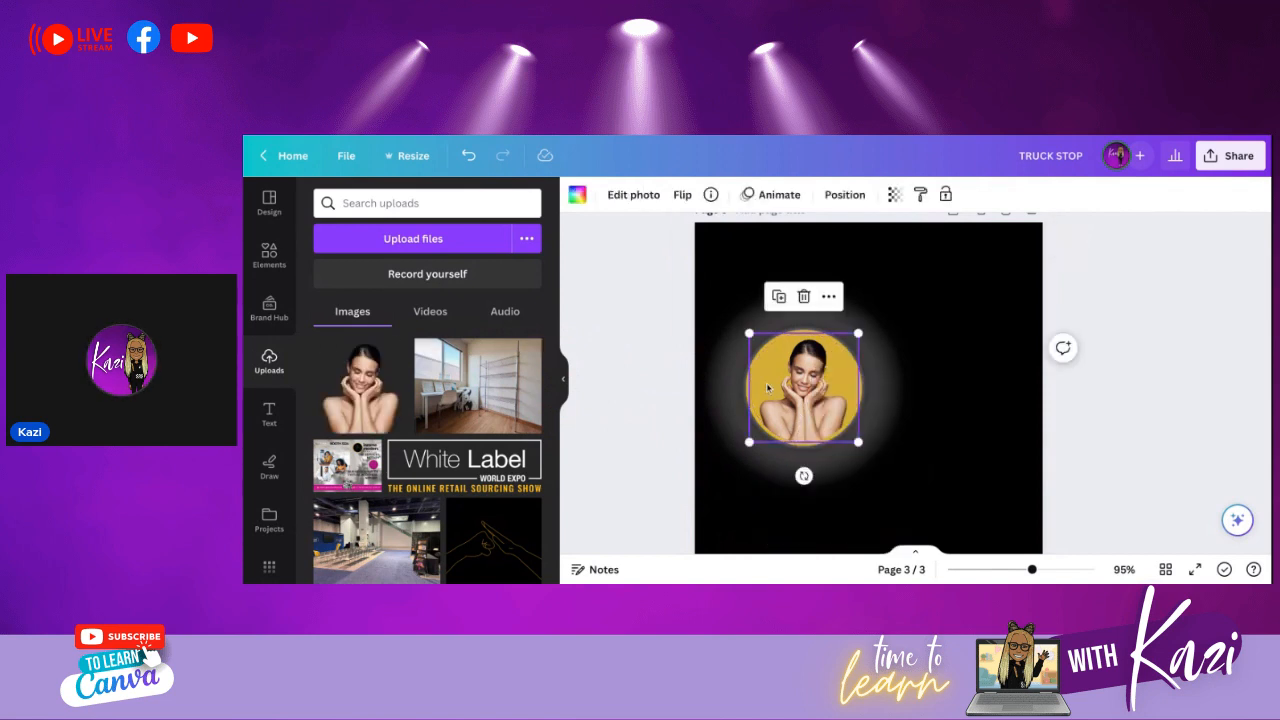
drag(395, 398, 874, 395)
click(791, 412)
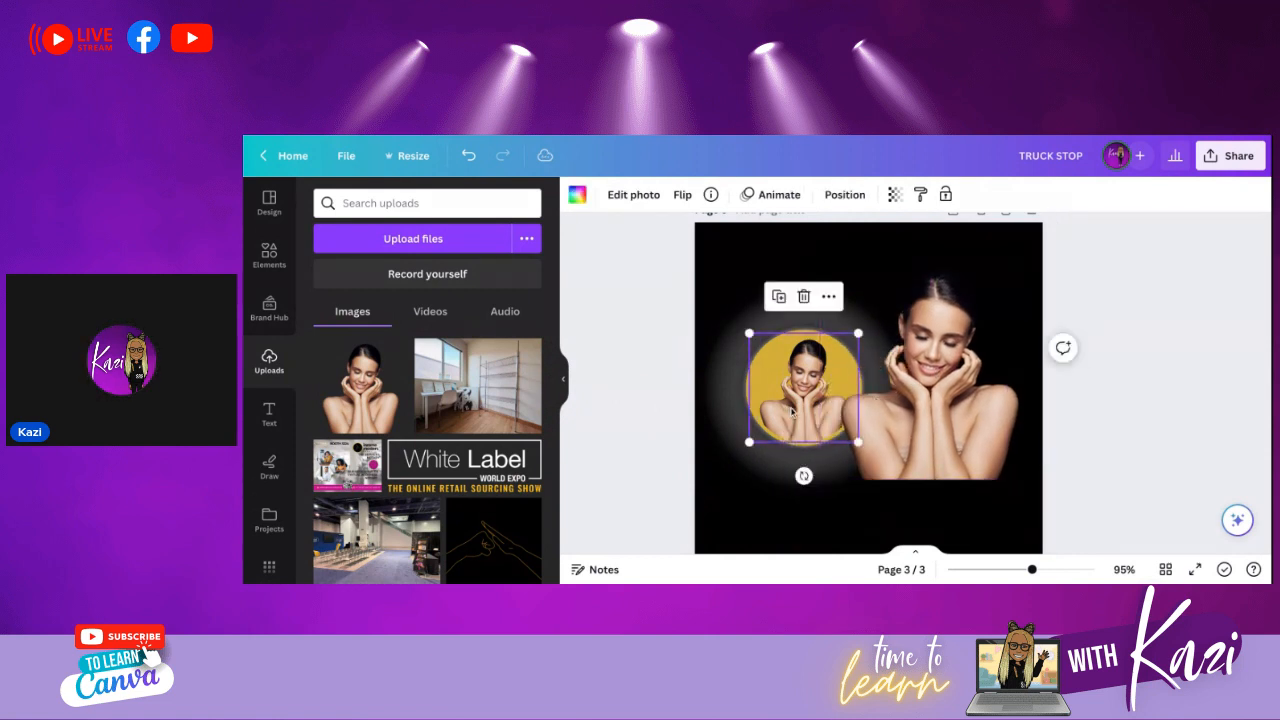
key(ctrl+z)
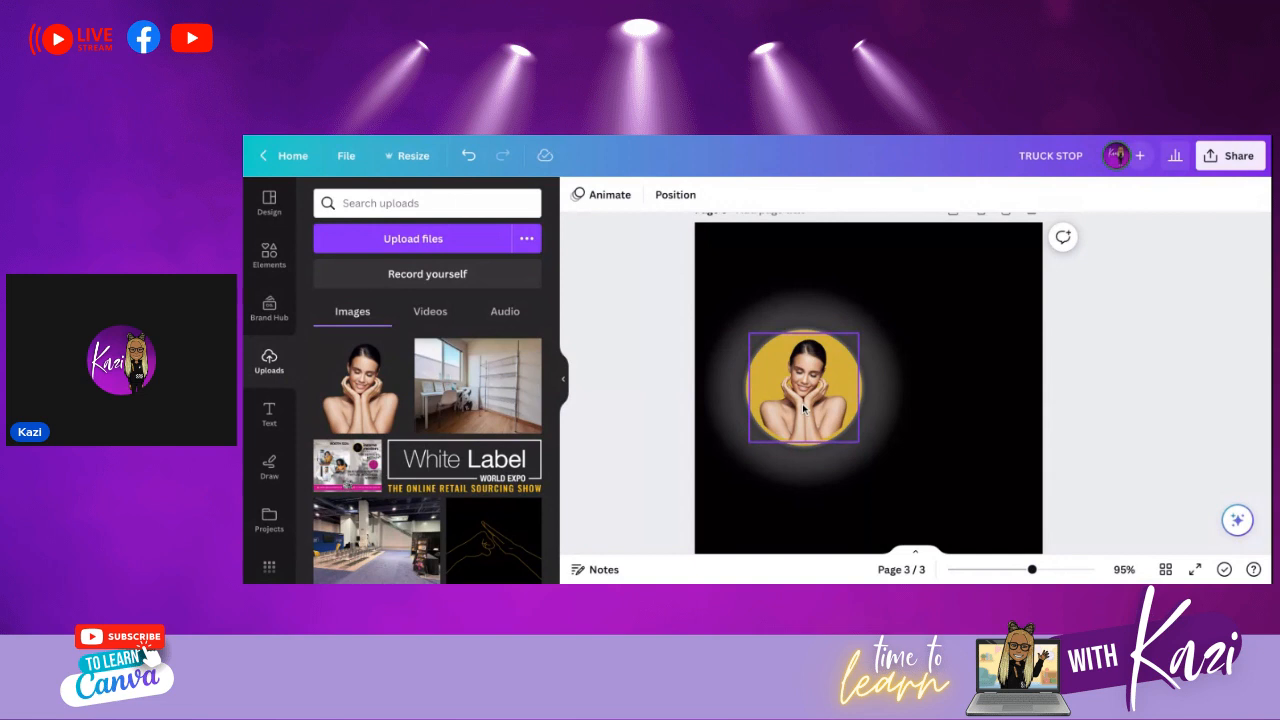
- Enlarge and reposition the photo within the circular frame so the woman's face and hands fill the gold circle
double_click(803, 408)
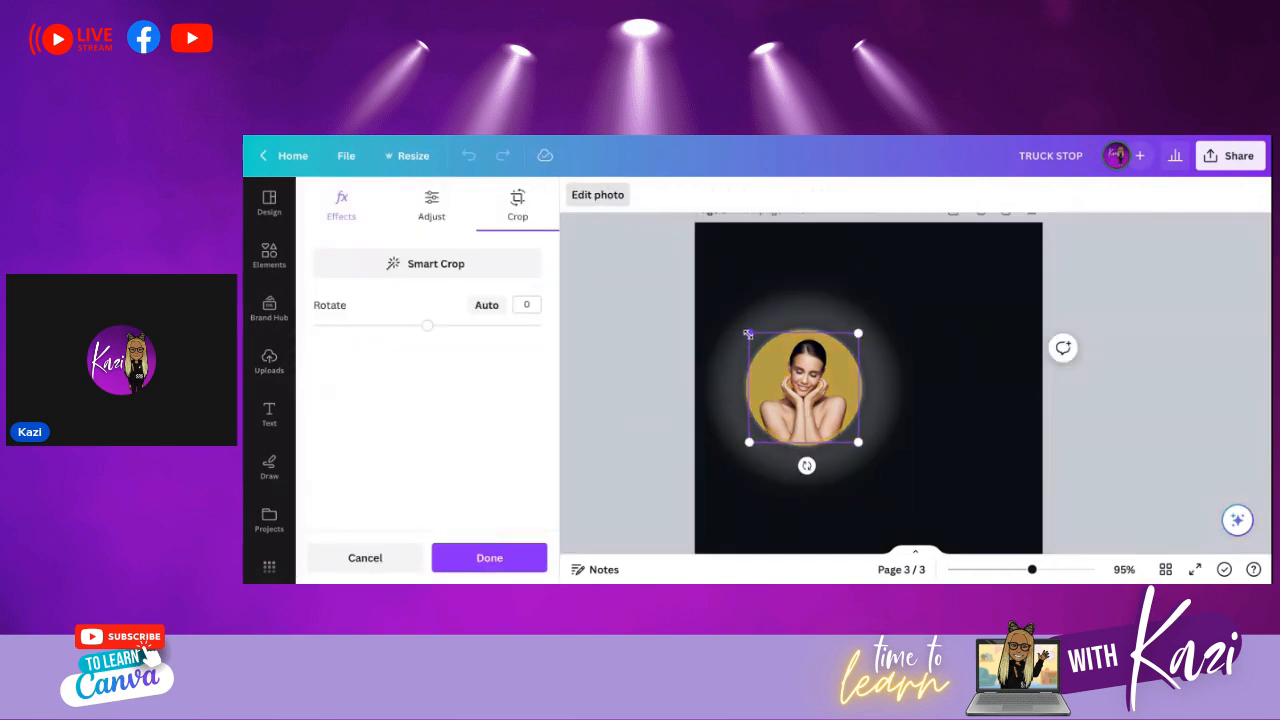
drag(748, 334, 694, 277)
drag(777, 387, 803, 389)
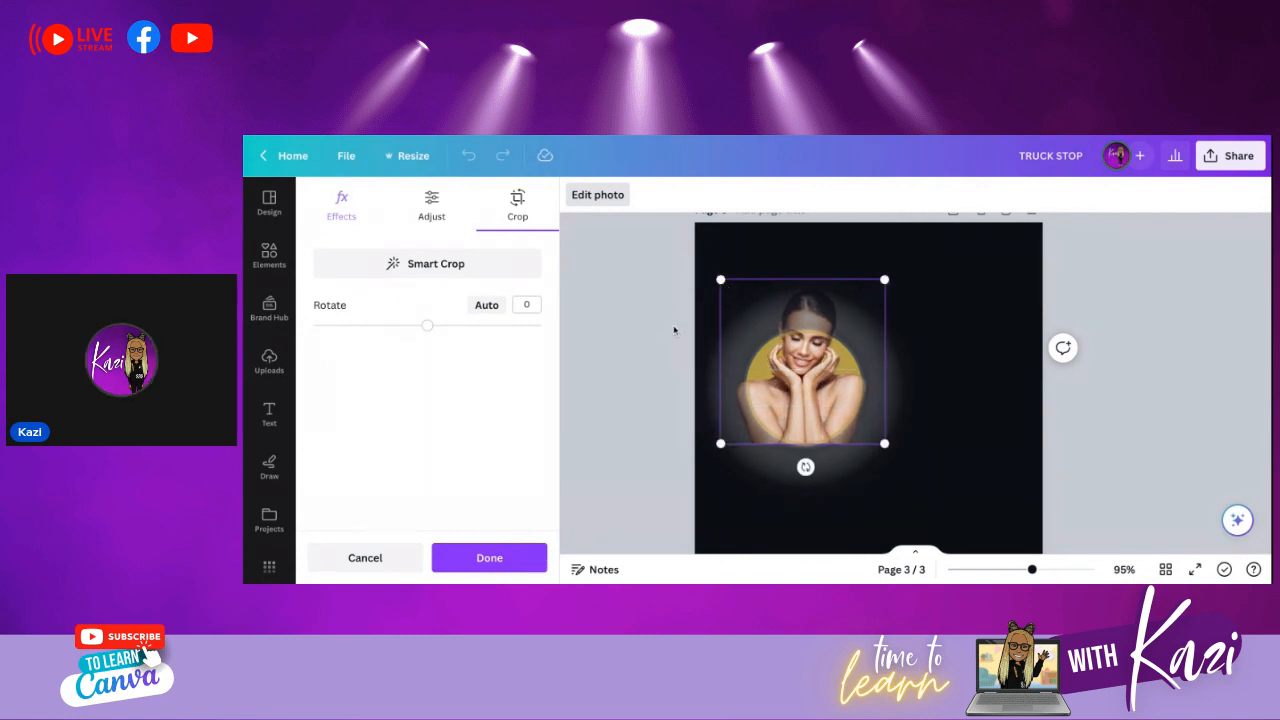
drag(797, 388, 794, 410)
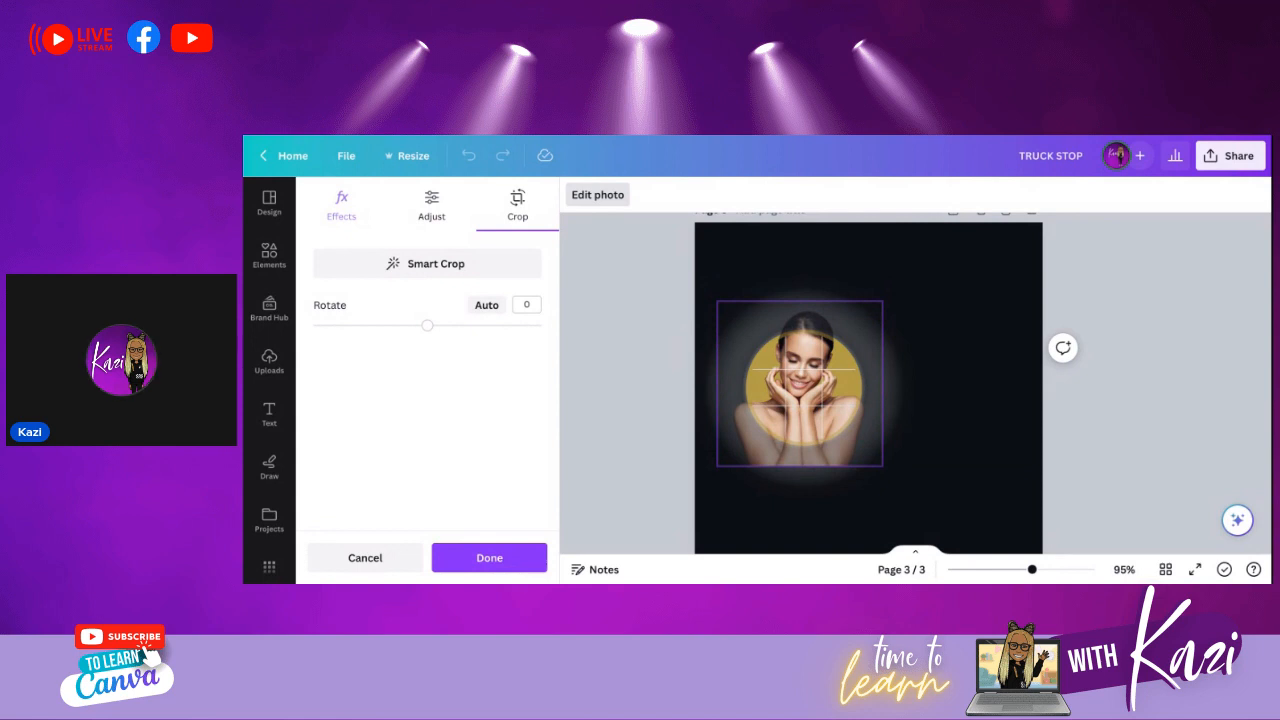
click(678, 438)
click(678, 438)
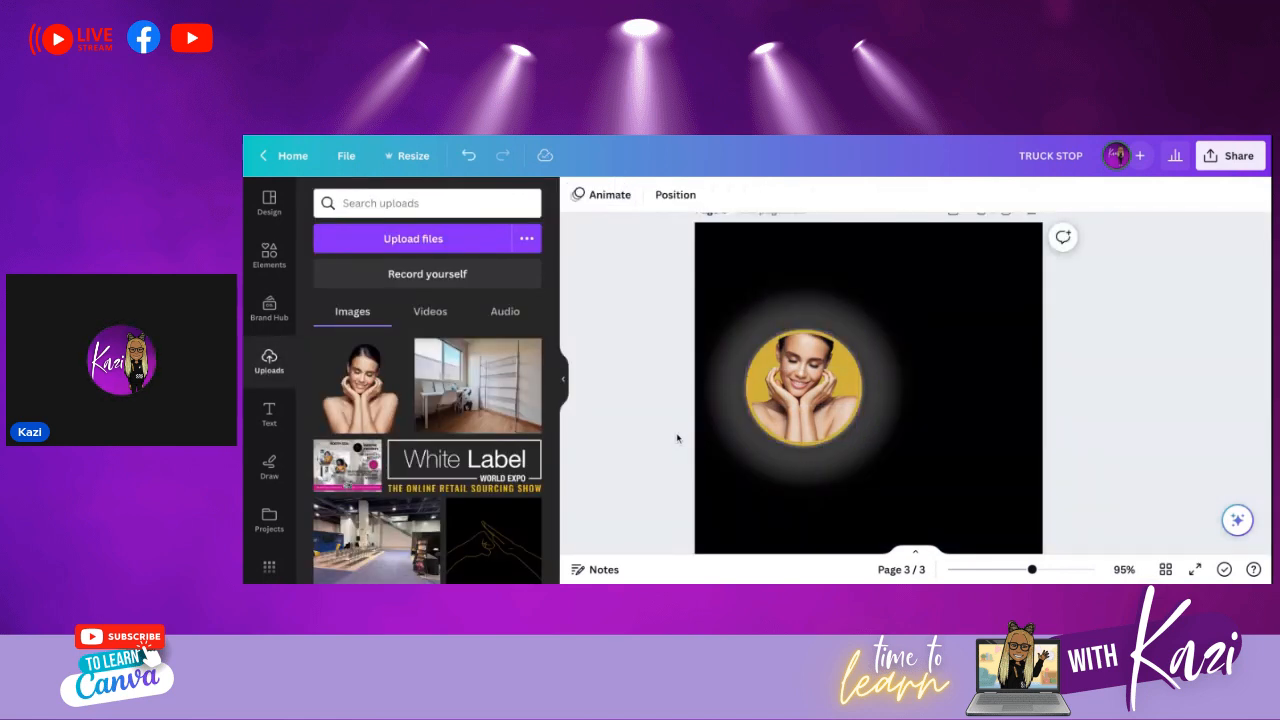
- Add a second copy of the uploaded cut-out to page 3, make it semi-transparent and move it to the right of the gold circle
click(366, 402)
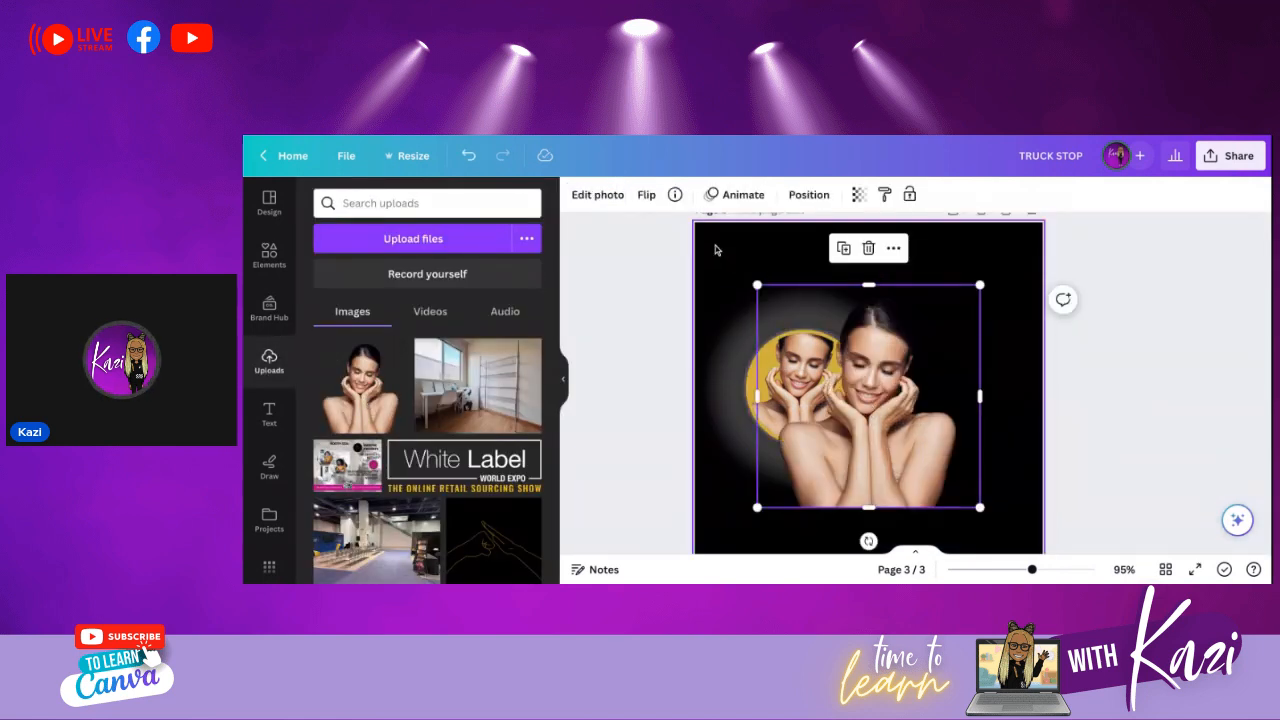
click(862, 194)
drag(861, 256, 785, 254)
mouse_move(882, 343)
mouse_down()
mouse_move(820, 345)
mouse_move(902, 345)
mouse_move(882, 343)
mouse_up()
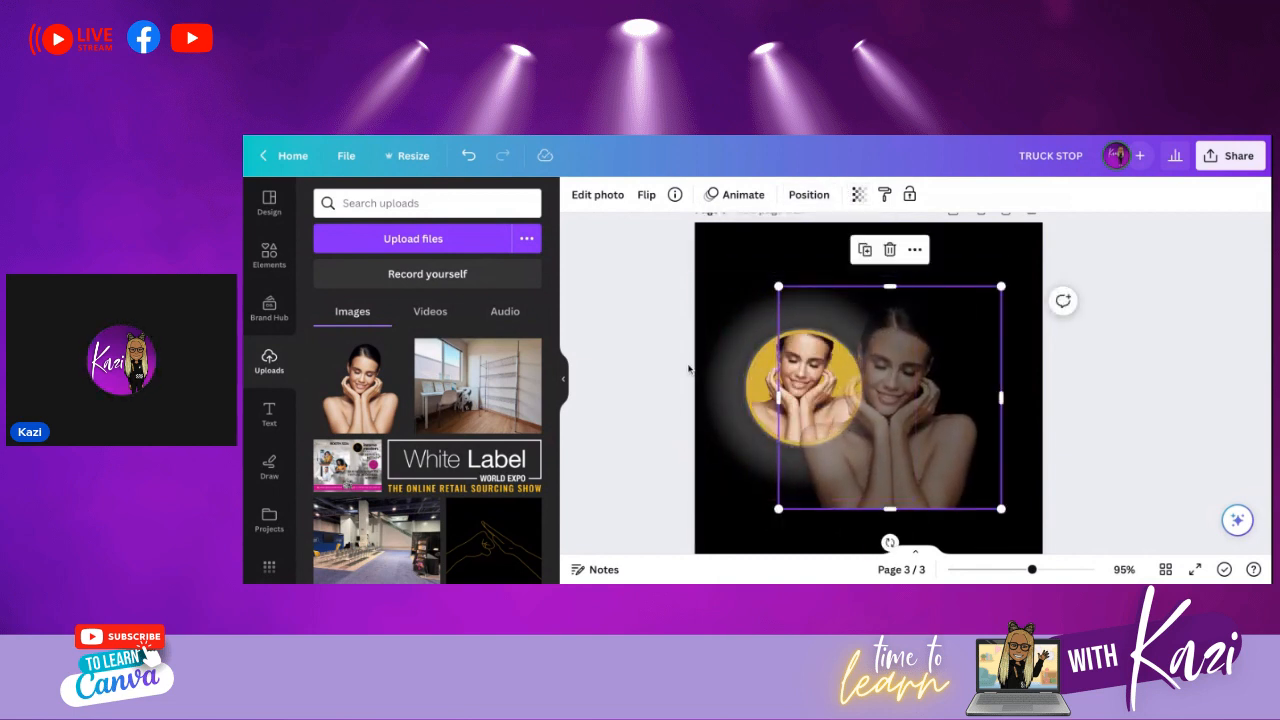
drag(687, 325, 717, 434)
click(651, 403)
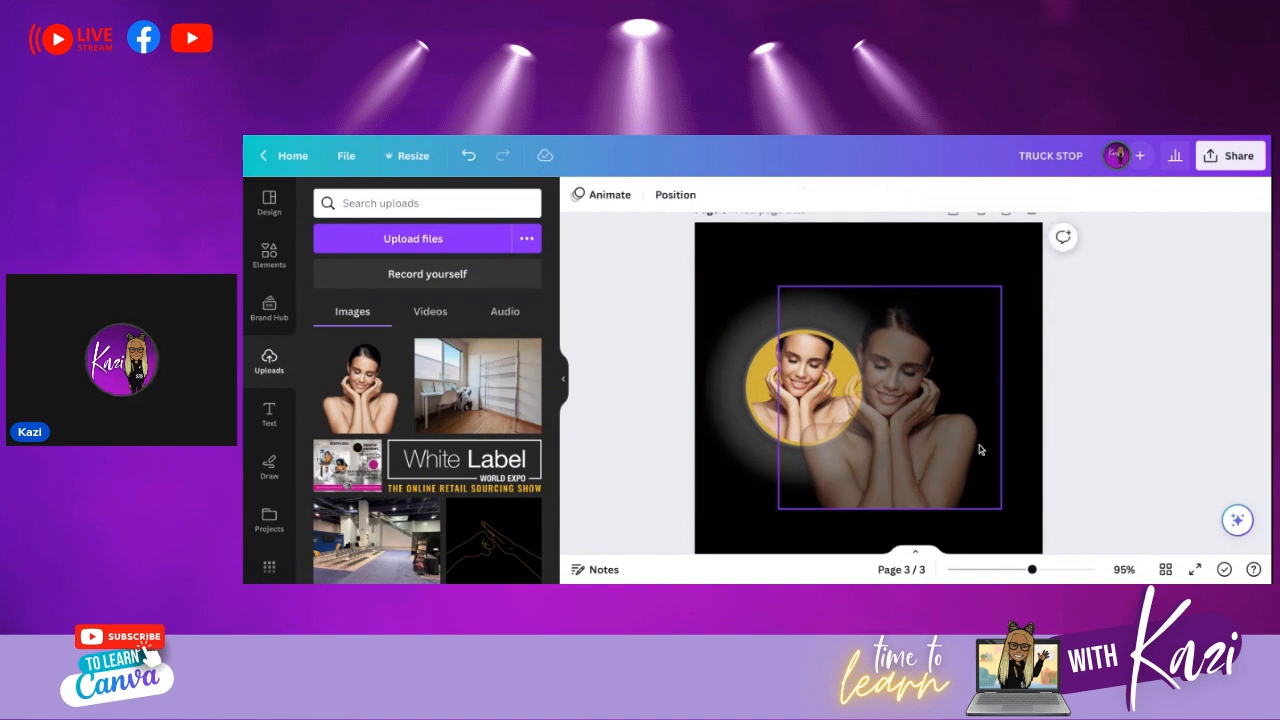
click(924, 450)
drag(924, 450, 1038, 424)
click(570, 303)
click(700, 297)
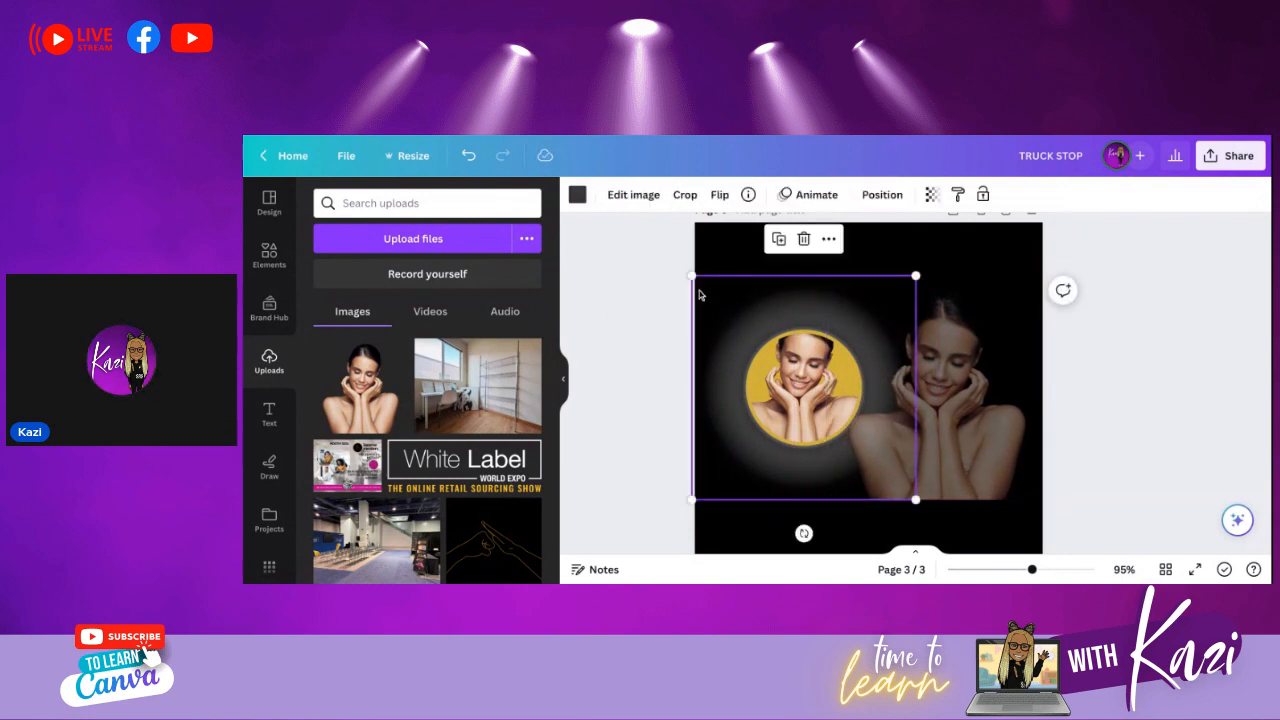
drag(690, 274, 729, 313)
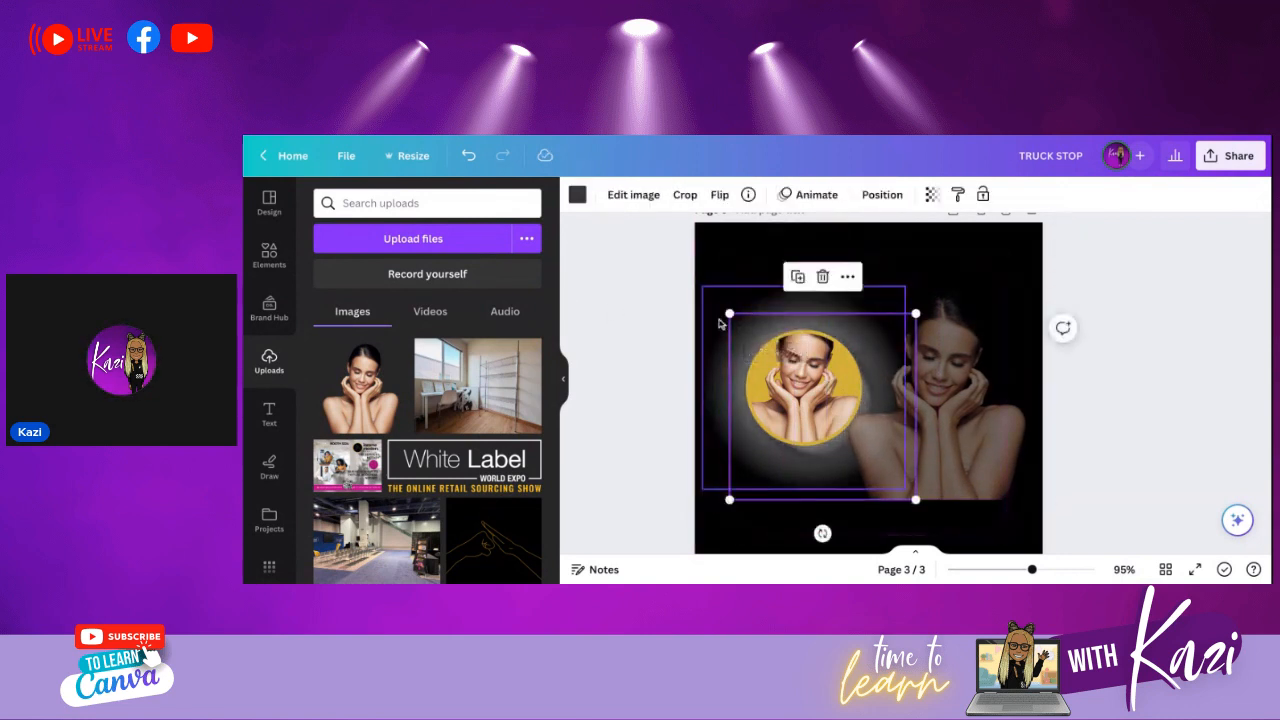
key(ctrl+z)
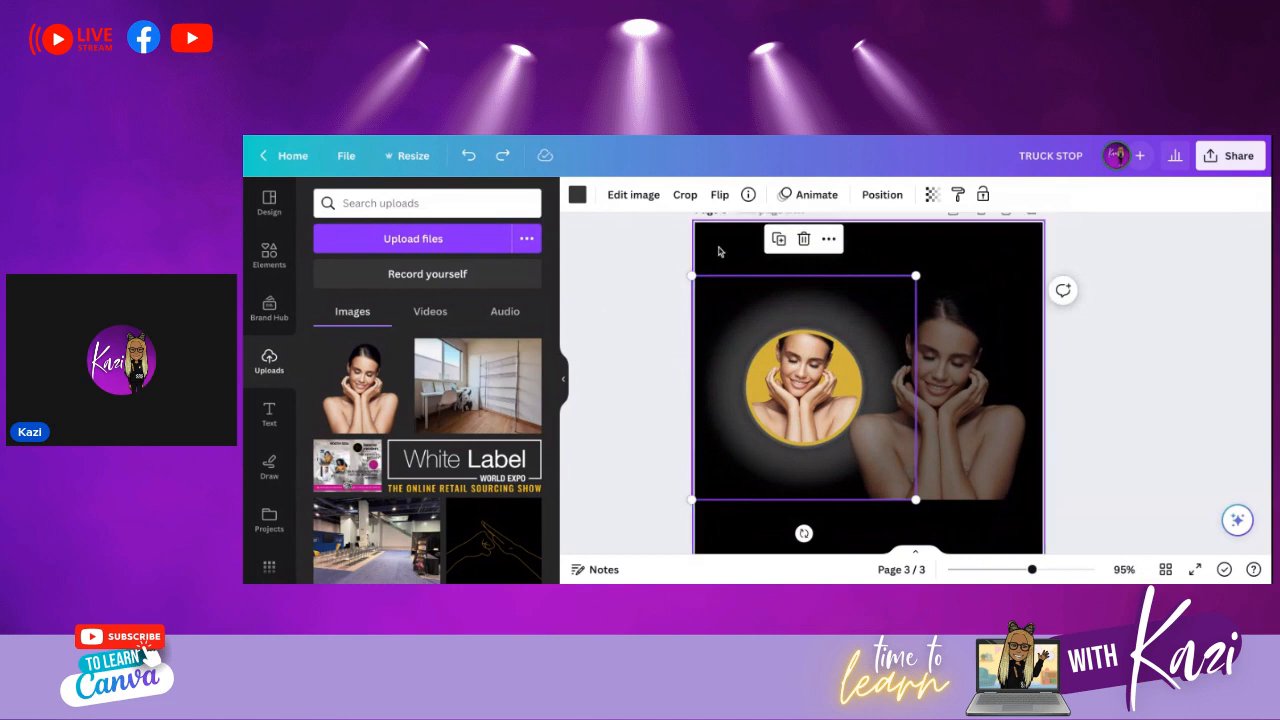
- Shrink the white glow on the layer directly above the black background
click(882, 194)
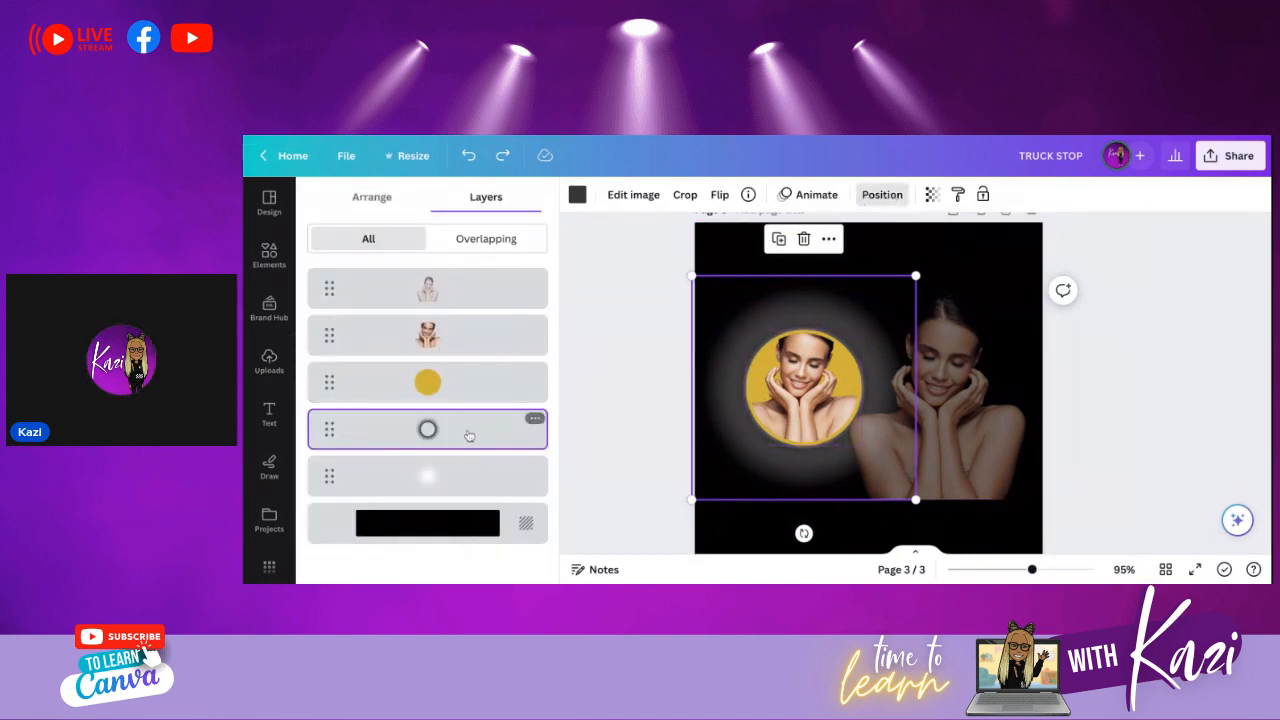
click(467, 472)
drag(700, 286, 733, 317)
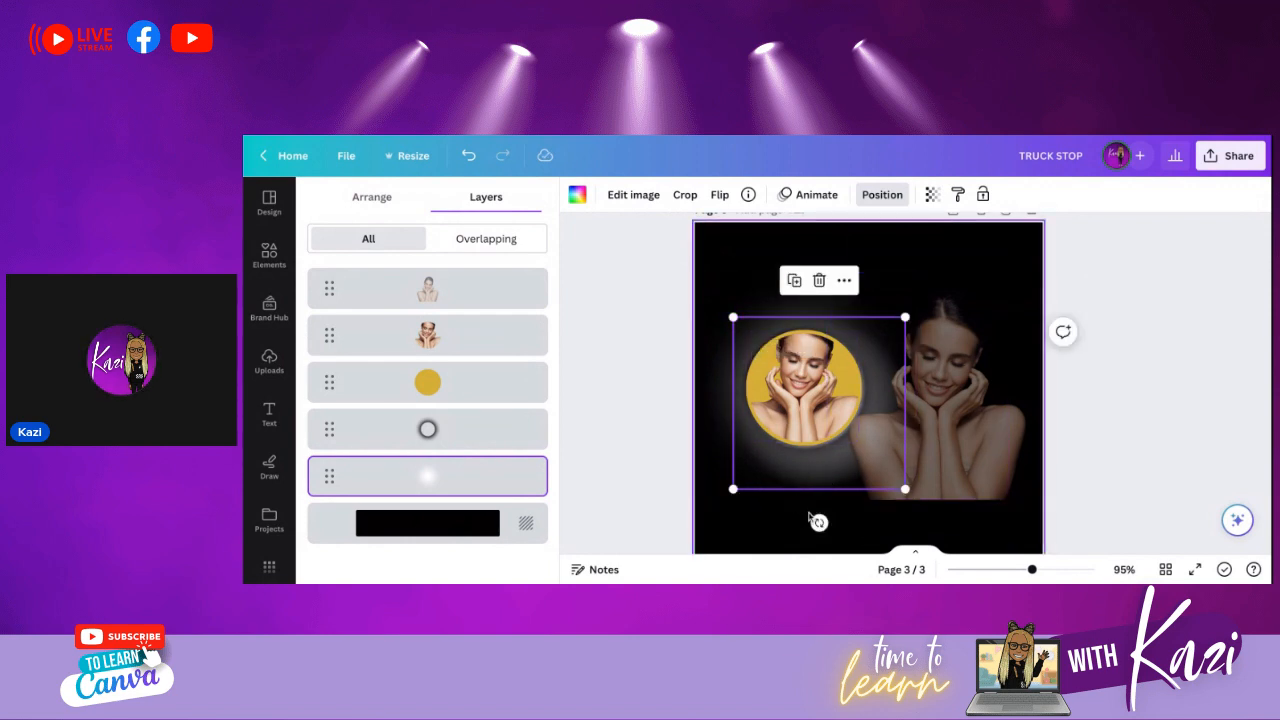
- Delete the dark ring around the gold circle and centre the white glow behind the circle
click(428, 430)
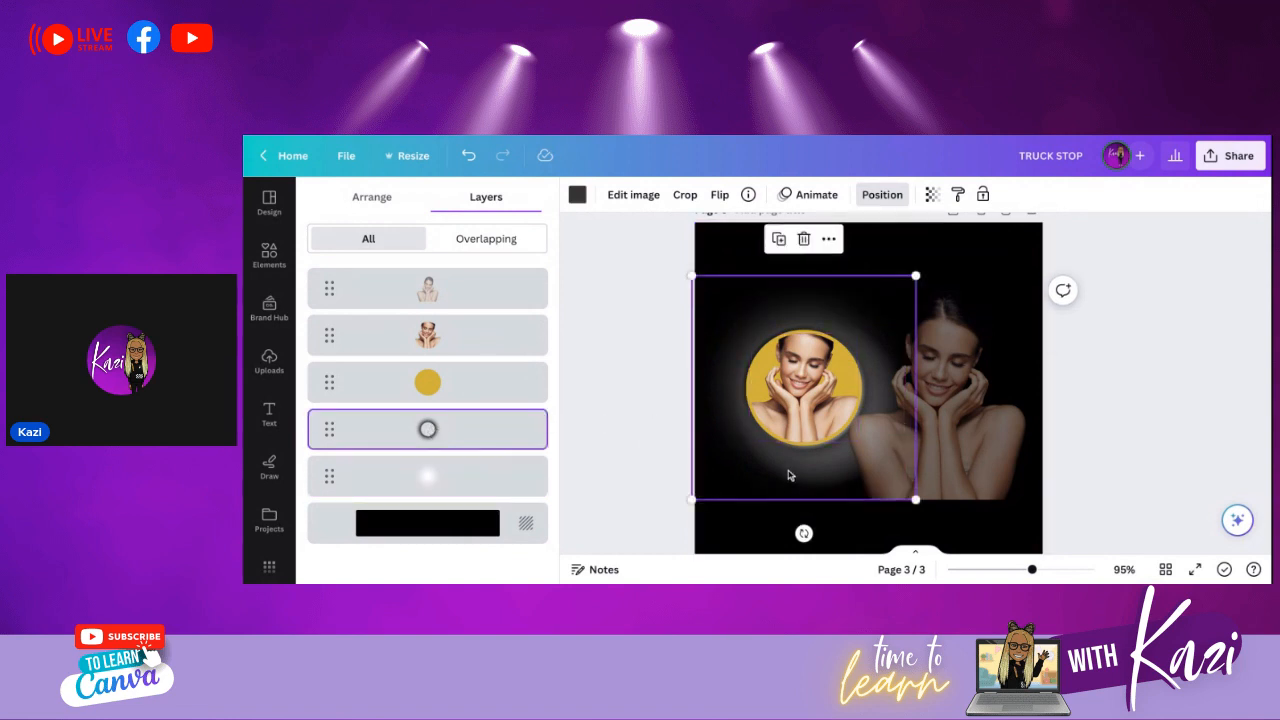
mouse_move(788, 479)
mouse_down()
mouse_move(767, 440)
mouse_move(975, 367)
mouse_up()
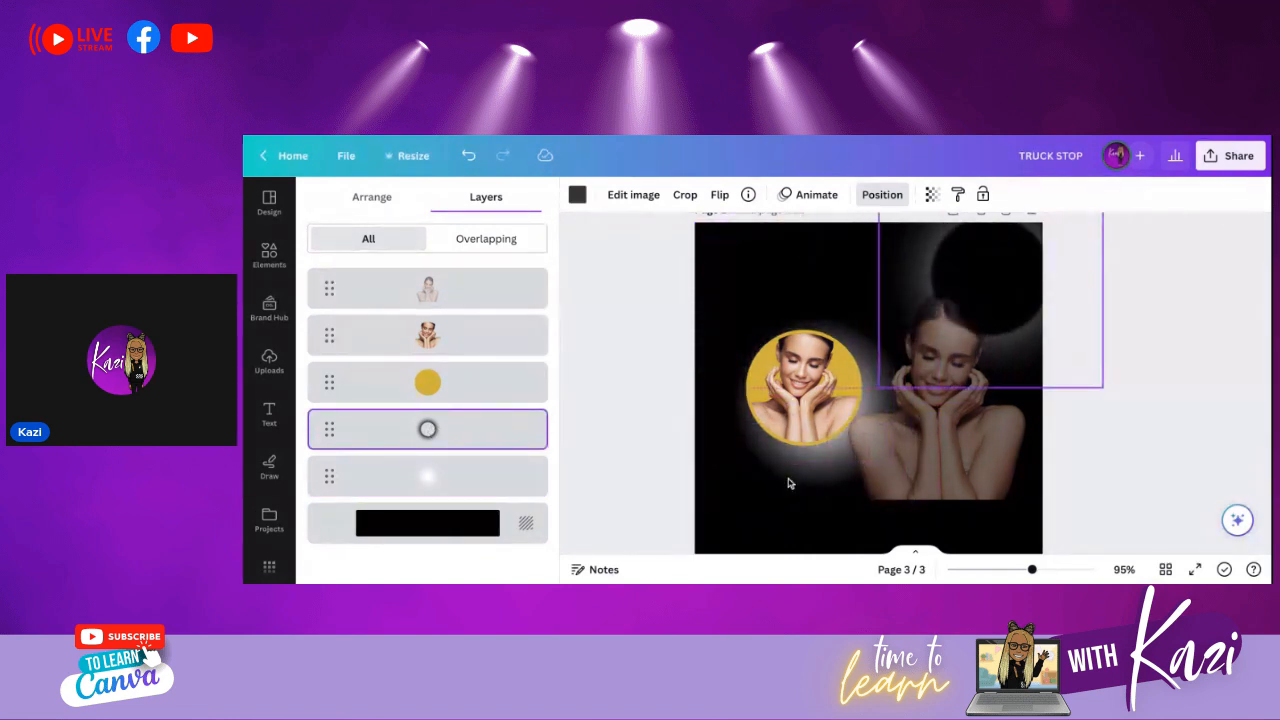
key(Delete)
click(789, 467)
drag(789, 467, 802, 467)
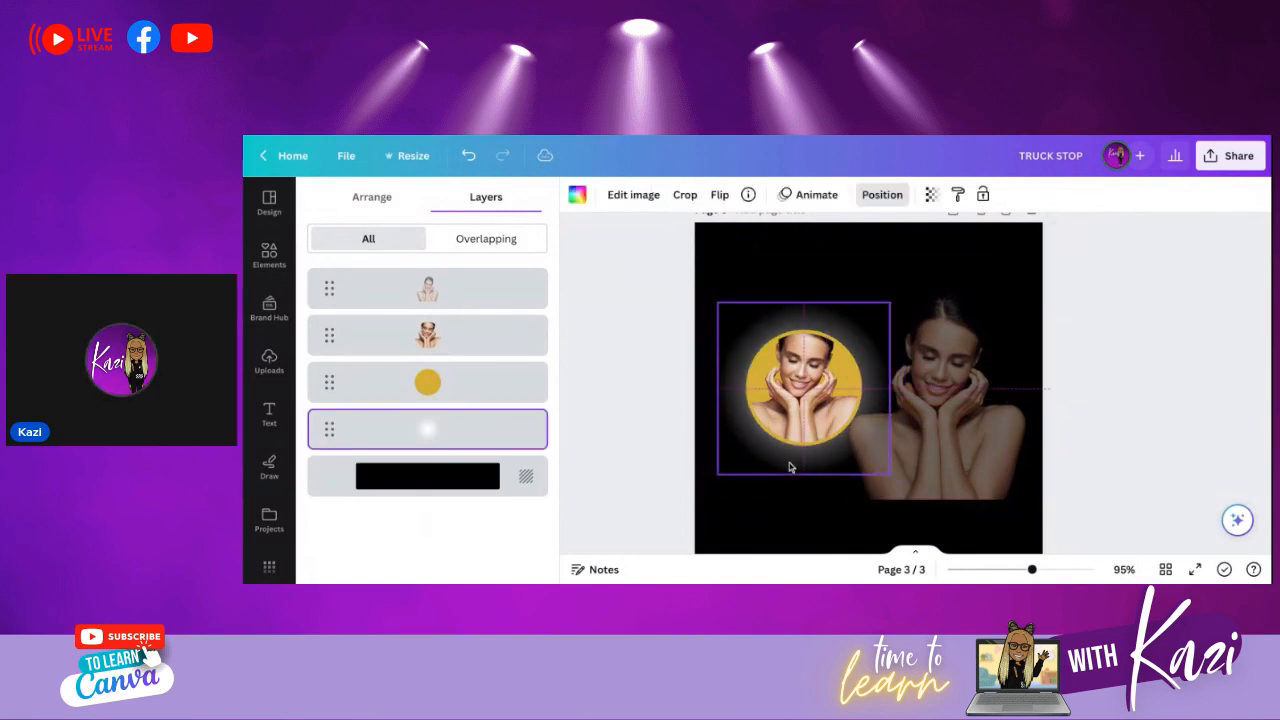
click(955, 456)
- Lock the framed photo, the gold circle and the white glow in place
mouse_move(697, 314)
mouse_down()
mouse_move(755, 434)
mouse_move(786, 461)
mouse_up()
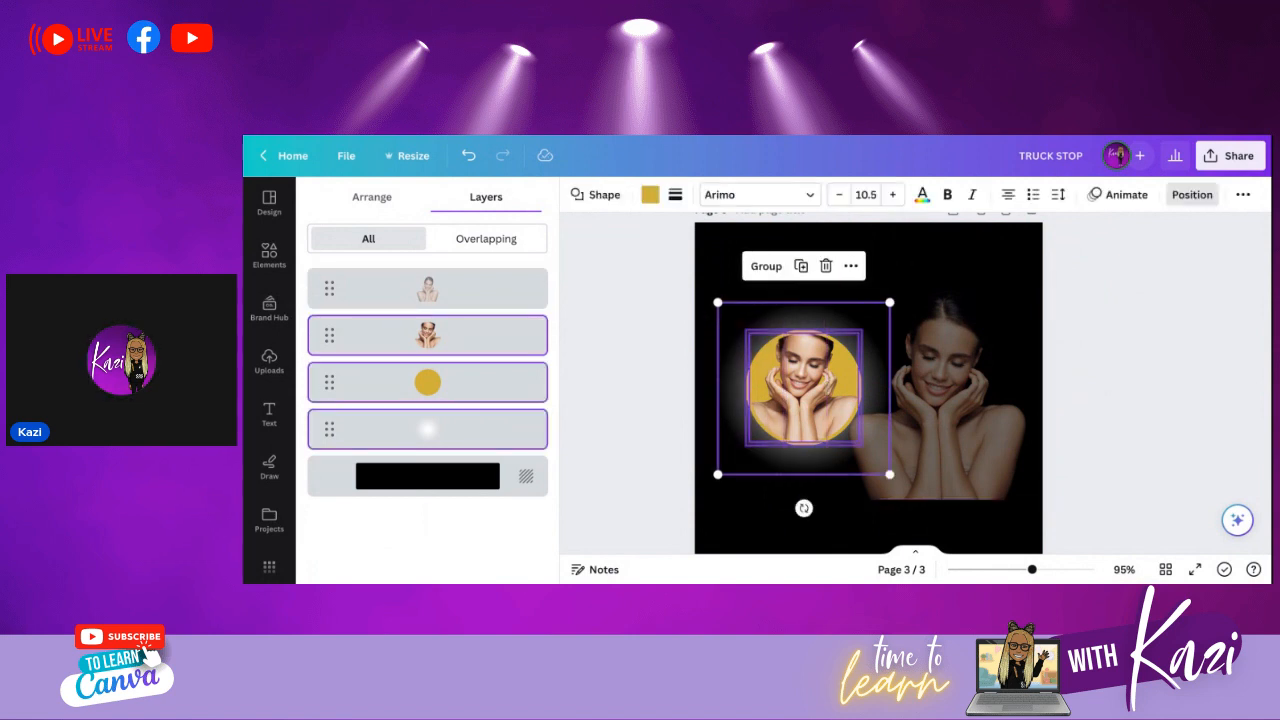
scroll(1010, 277, left, 1)
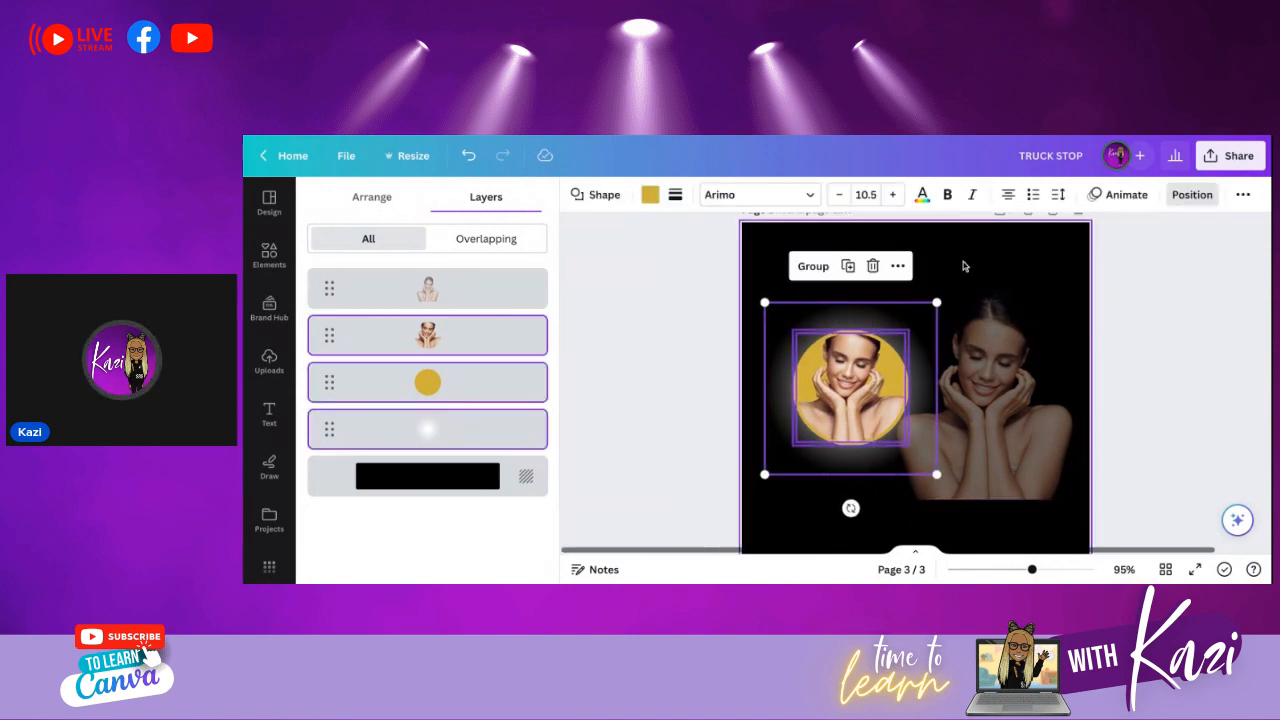
click(897, 267)
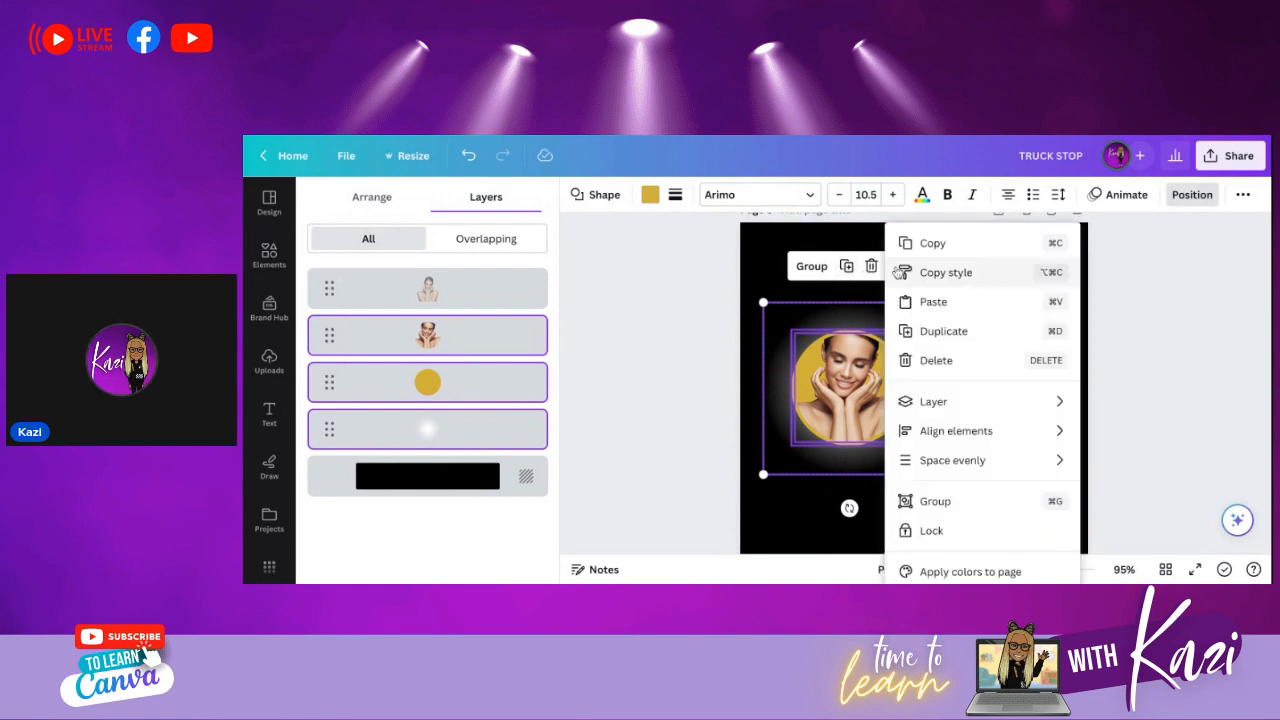
click(946, 532)
- Move the semi-transparent cut-out over the gold circle and scale it down to line up with the framed photo
drag(985, 409, 852, 412)
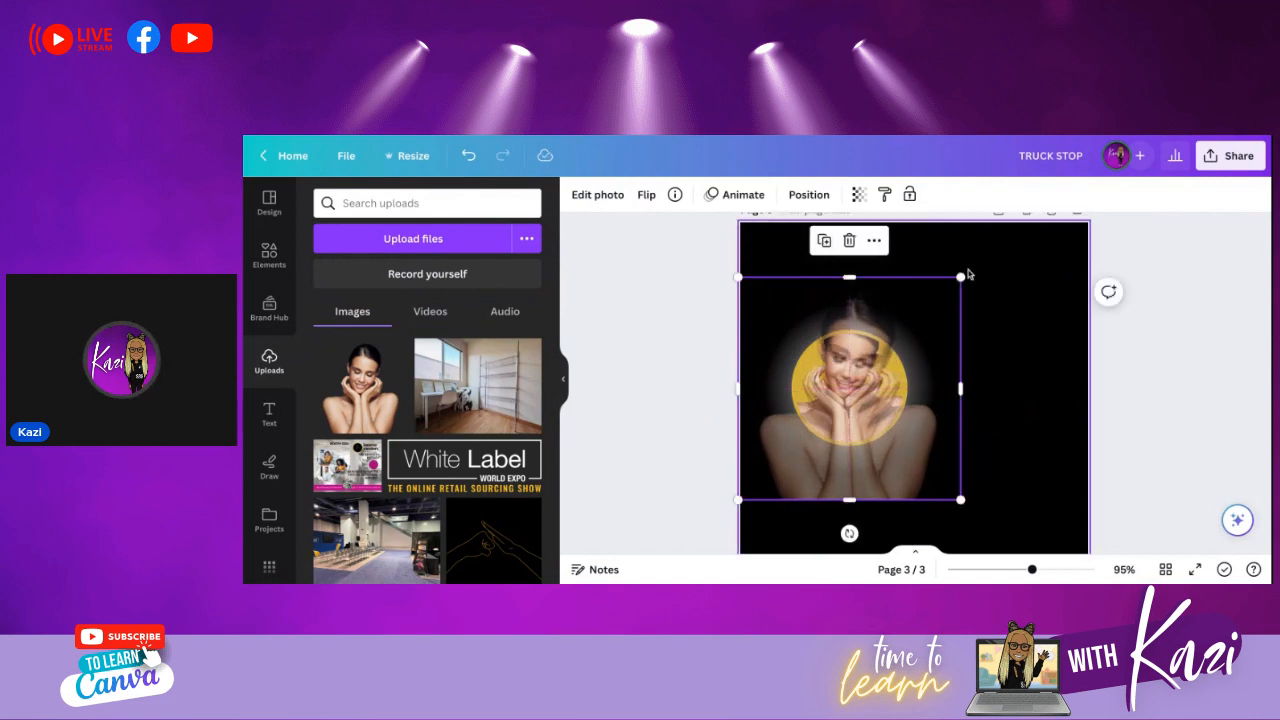
drag(959, 277, 940, 298)
drag(736, 301, 766, 329)
drag(852, 412, 849, 385)
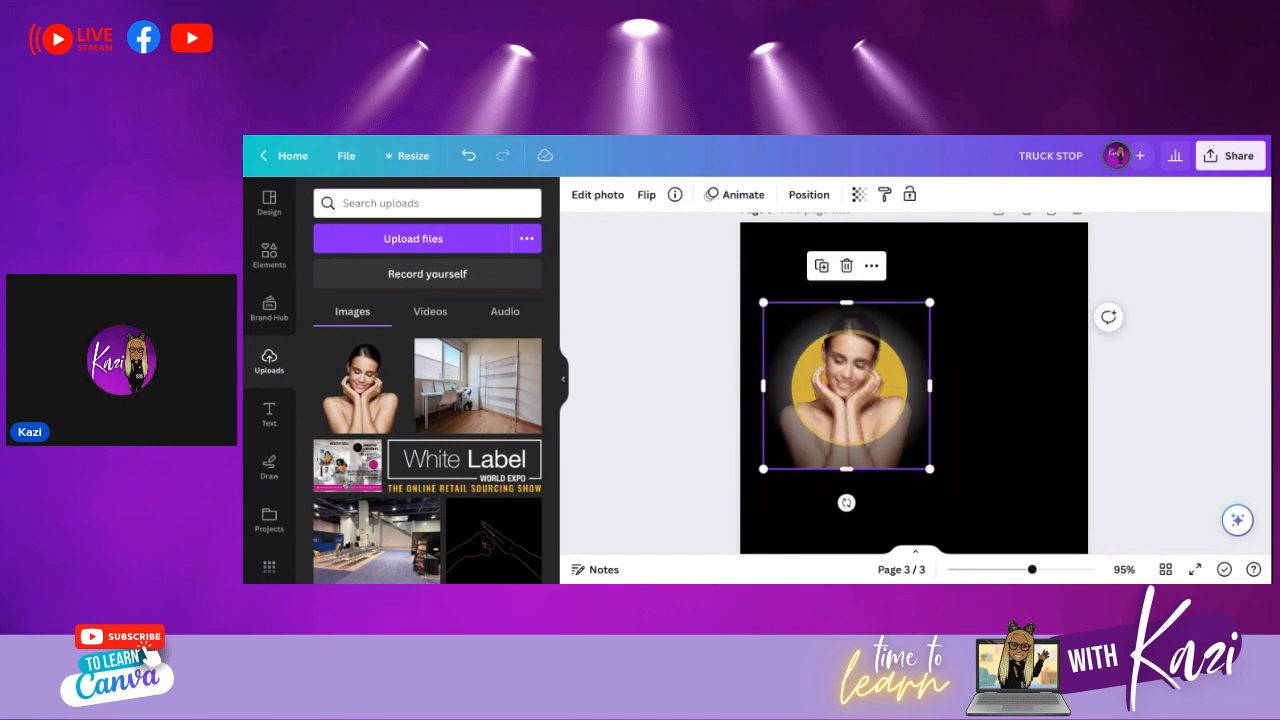
click(1170, 400)
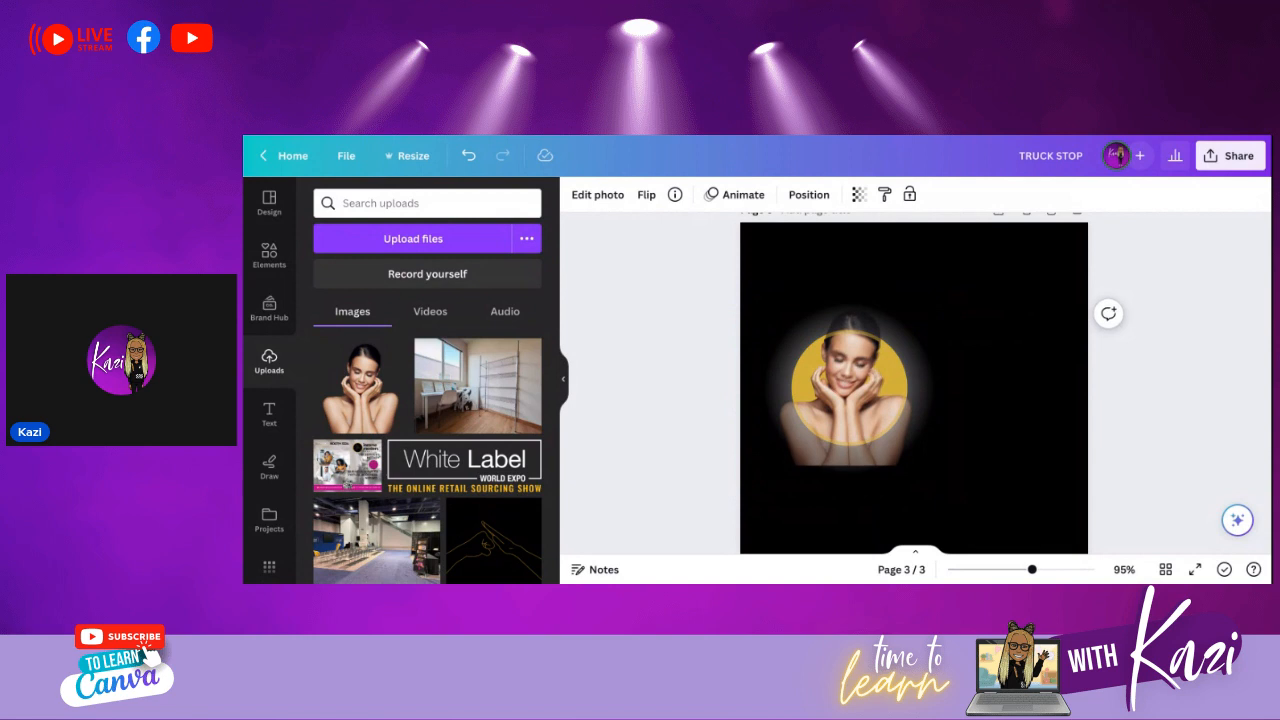
- Fine-tune the size and position of the semi-transparent cut-out over the woman in the gold circle
click(870, 361)
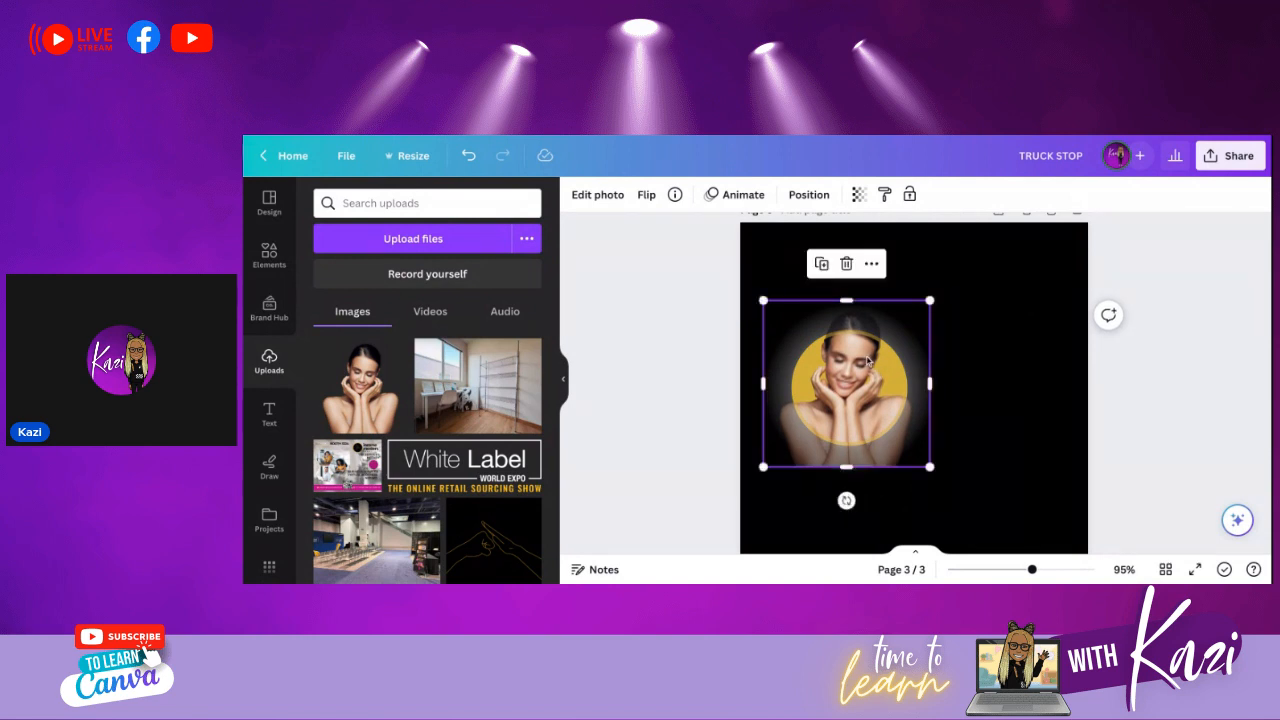
drag(935, 302, 929, 307)
drag(835, 373, 832, 368)
drag(762, 464, 763, 463)
click(850, 400)
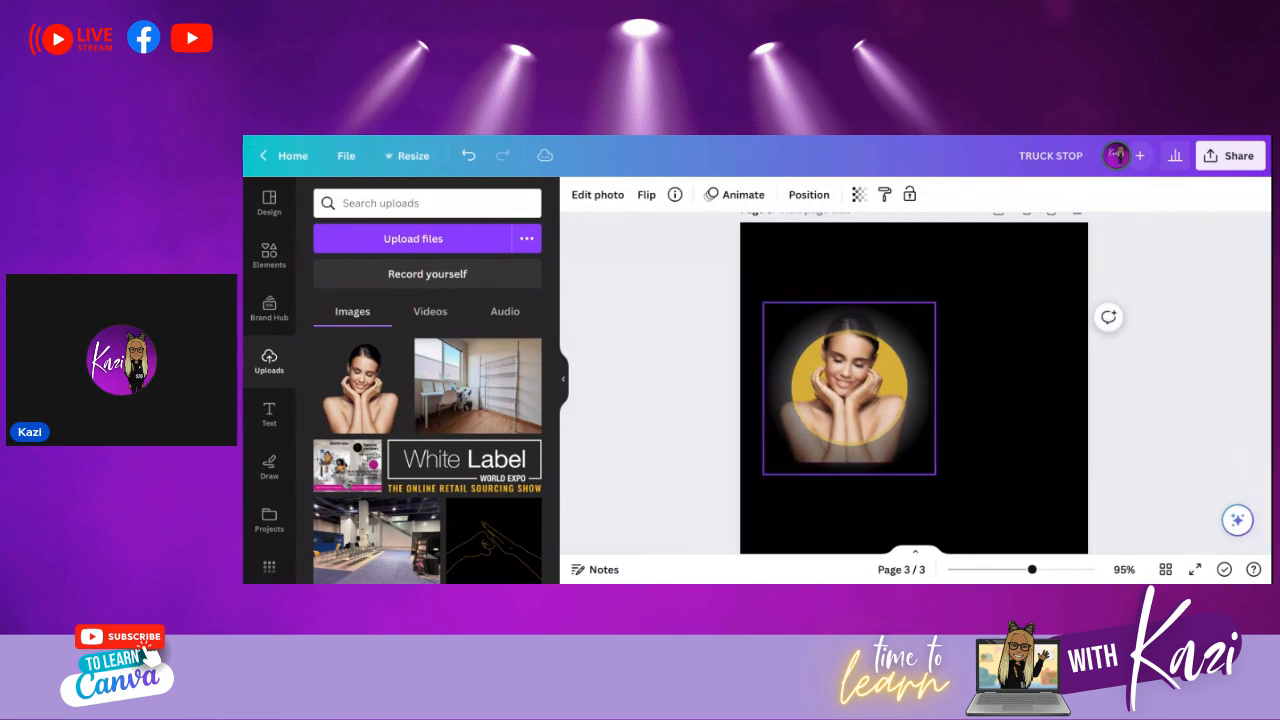
- Nudge the semi-transparent cut-out down over the framed photo and crop a thin strip off its bottom edge
key(Down)
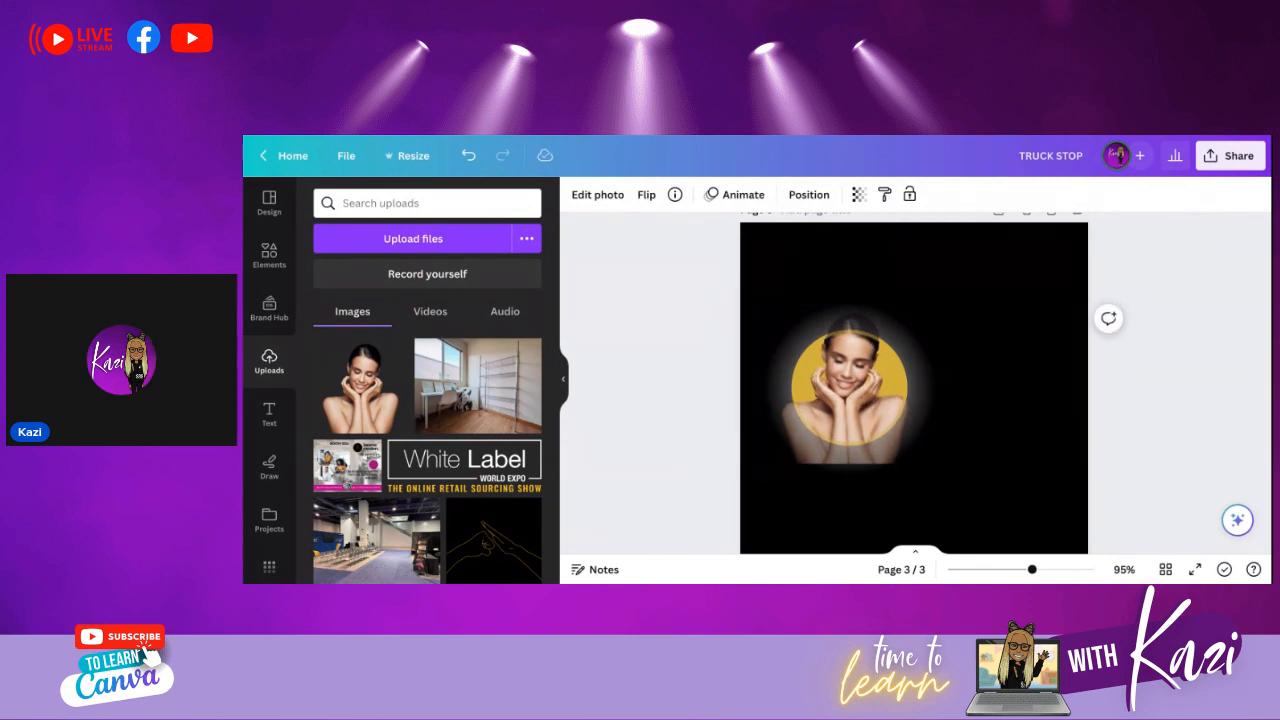
key(Down)
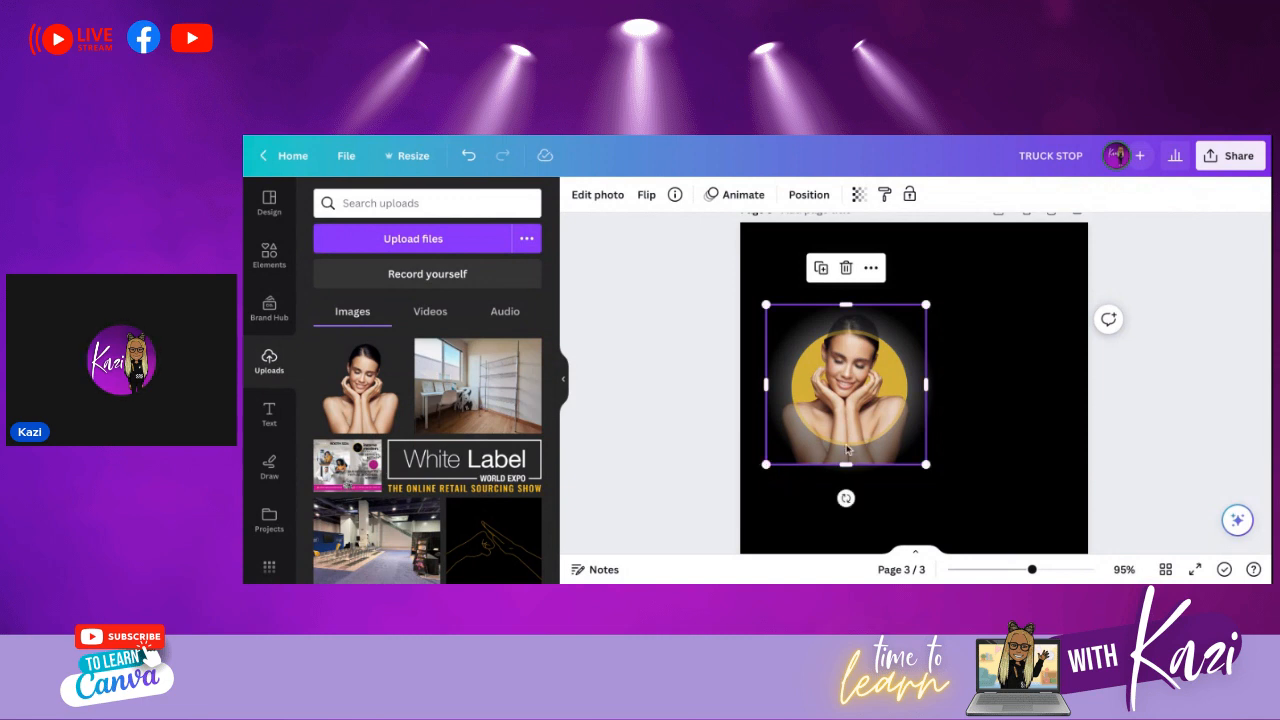
drag(847, 466, 847, 466)
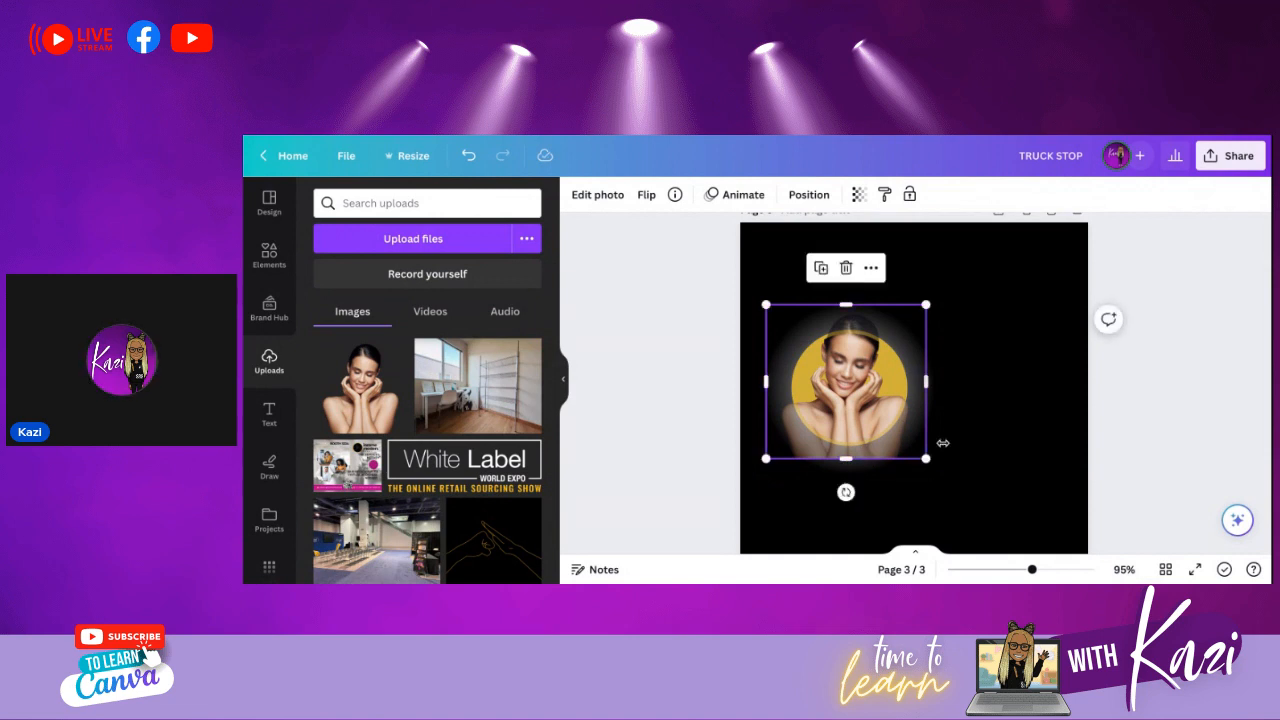
click(986, 450)
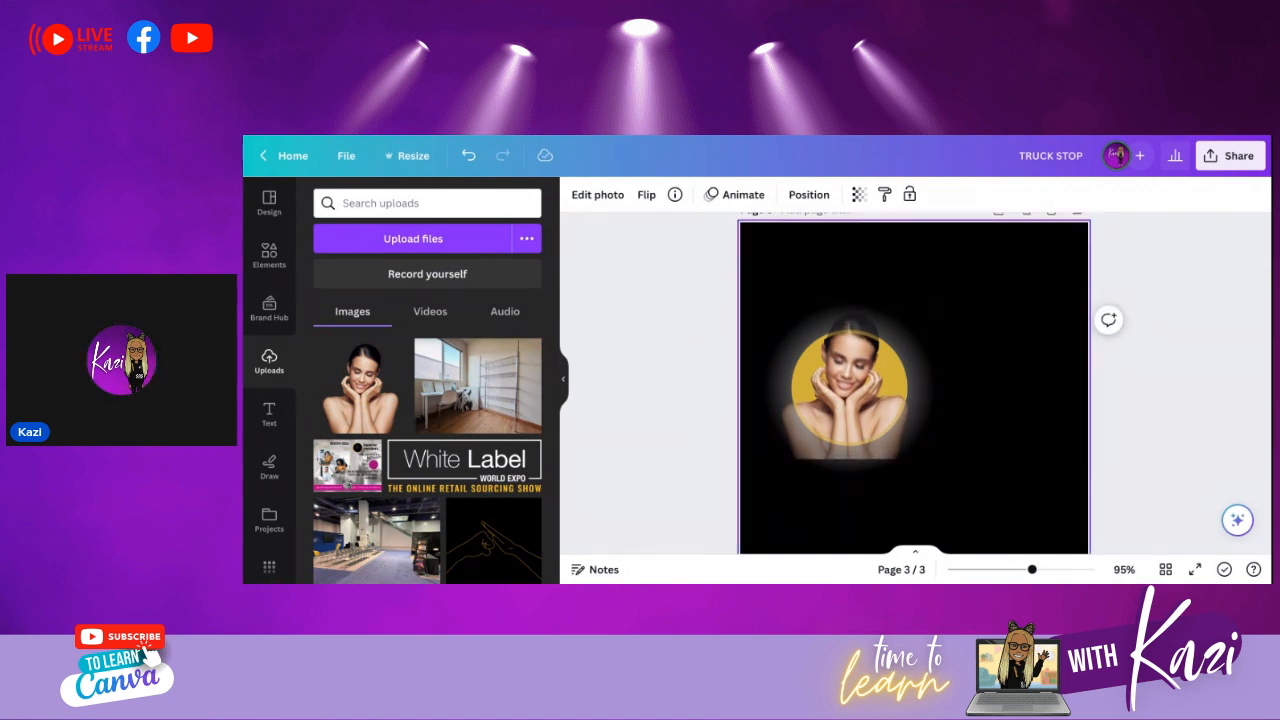
- Scale the cut-out to about 236 by 228 and shift it to match the woman's head and face in the framed photo
drag(1033, 570, 1071, 570)
scroll(854, 466, down, 1)
drag(715, 410, 713, 408)
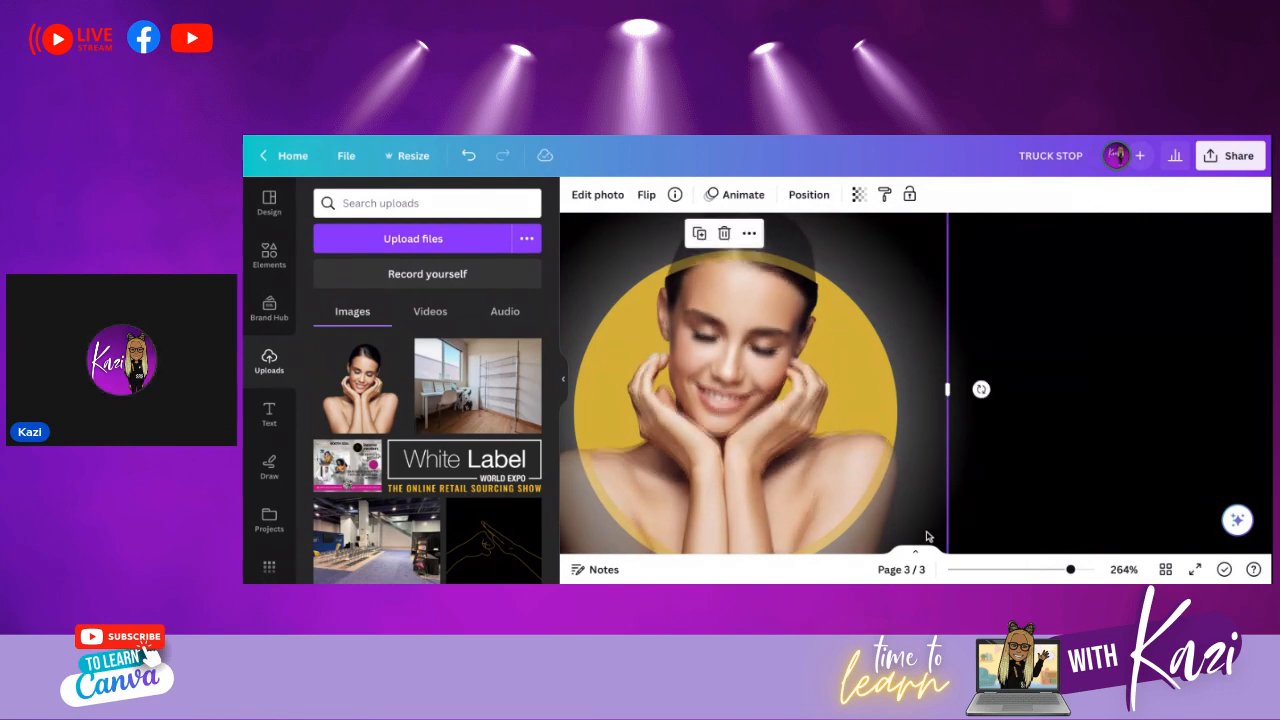
click(562, 392)
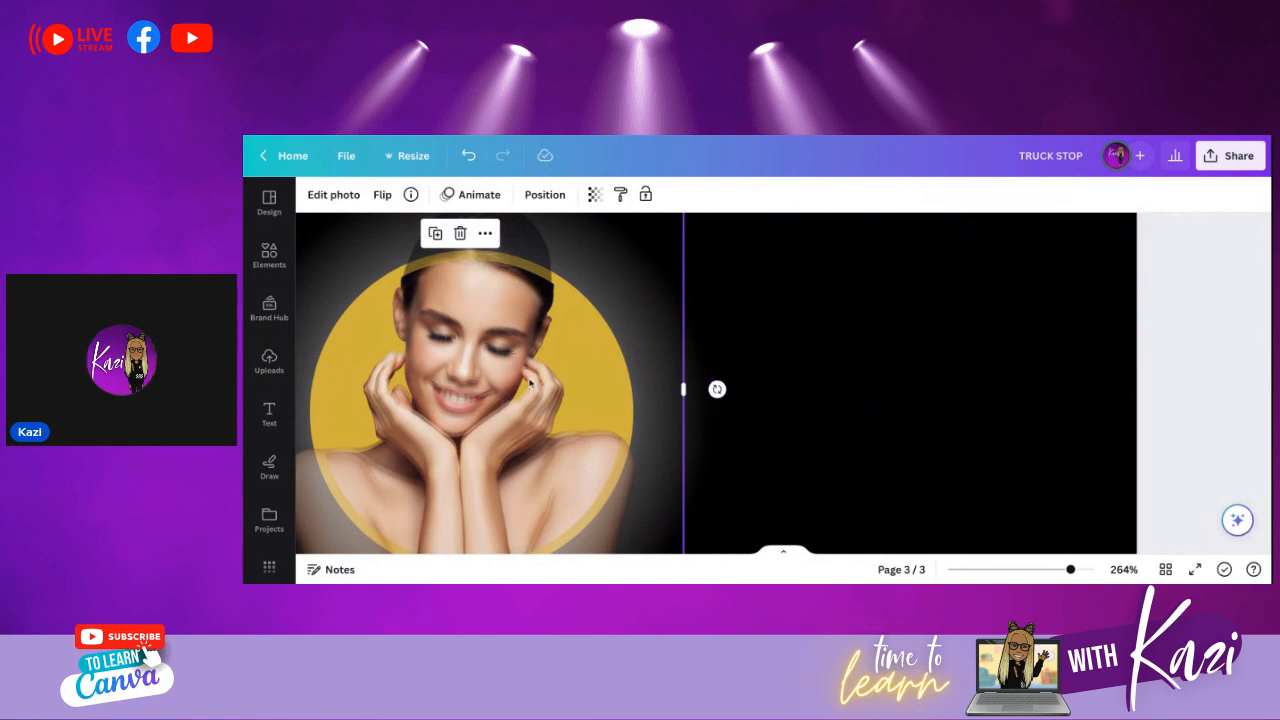
scroll(600, 365, up, 2)
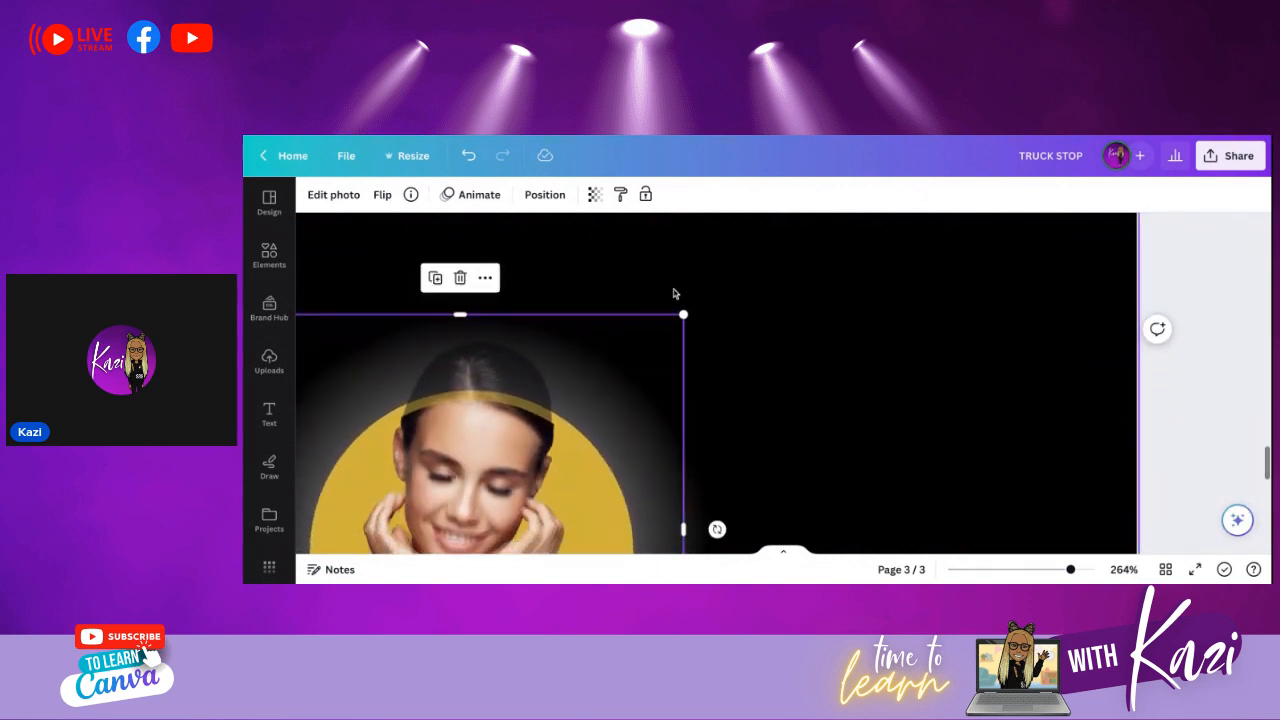
scroll(666, 331, down, 1)
drag(683, 284, 685, 285)
drag(498, 383, 489, 386)
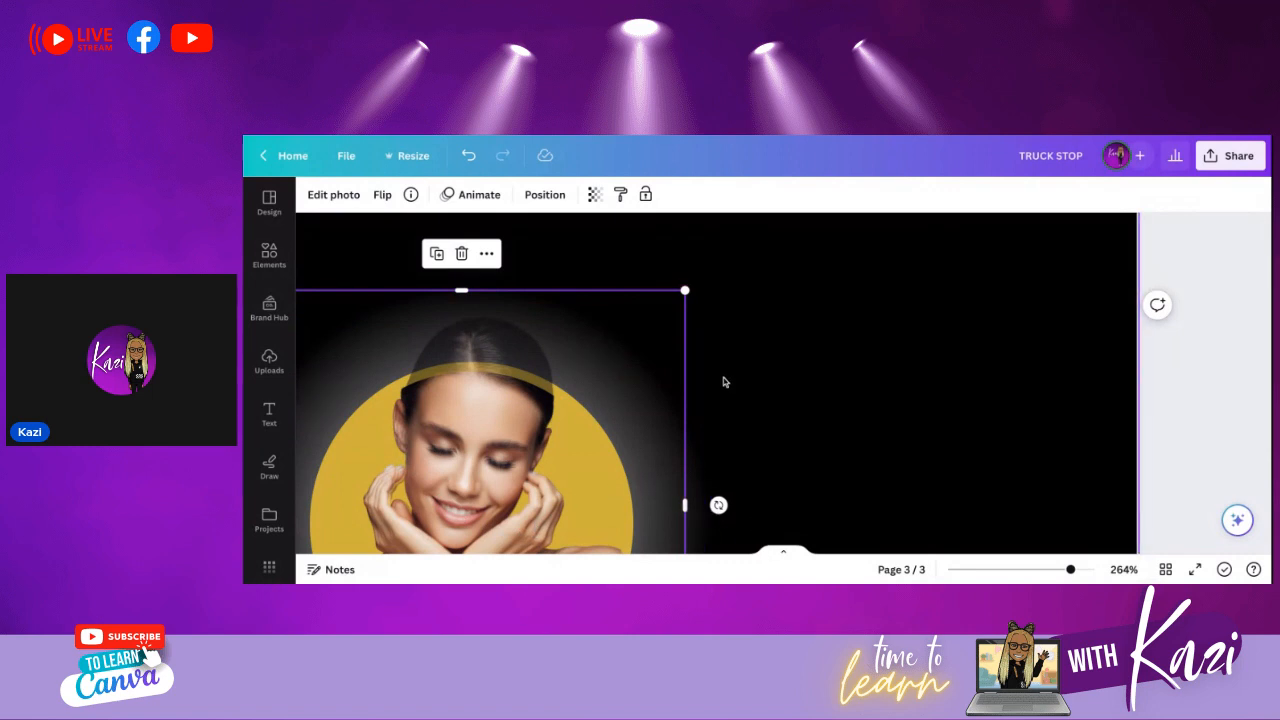
drag(688, 290, 689, 287)
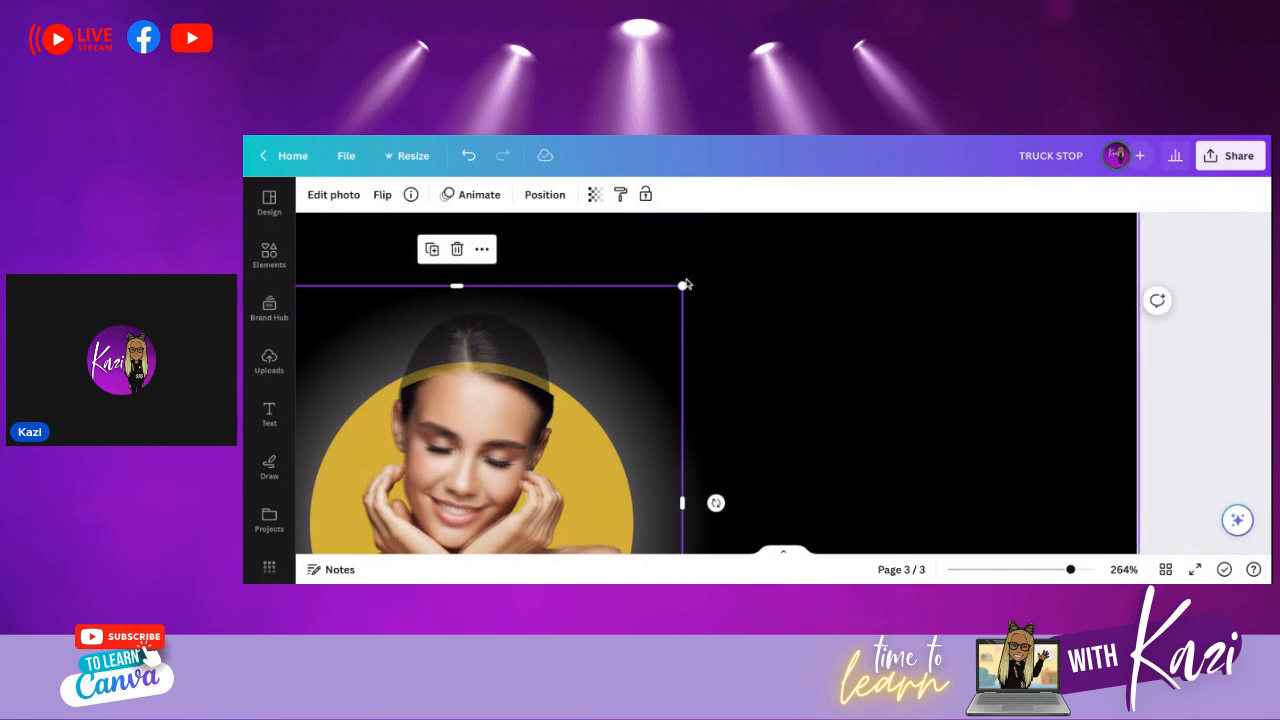
drag(682, 286, 690, 279)
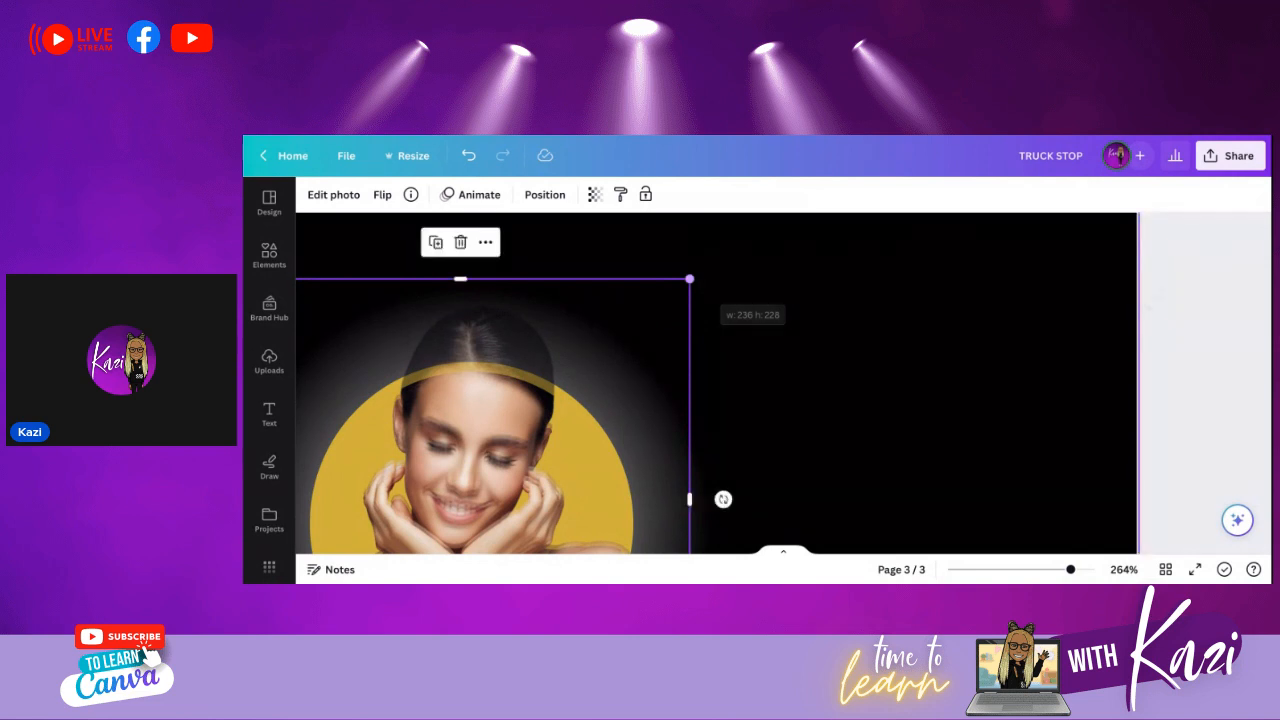
key(Down)
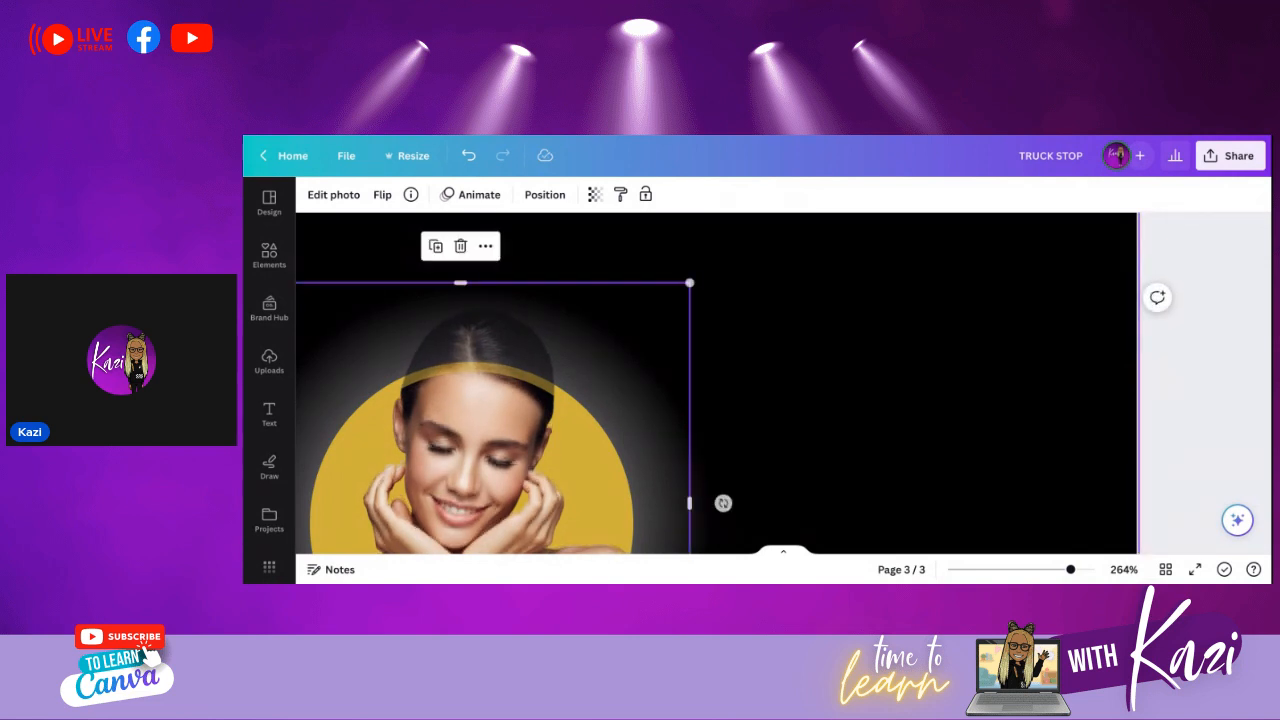
- Crop the cut-out's bottom up to just below the hands and trim its right and left sides in close to the head
scroll(651, 331, down, 2)
scroll(651, 333, down, 2)
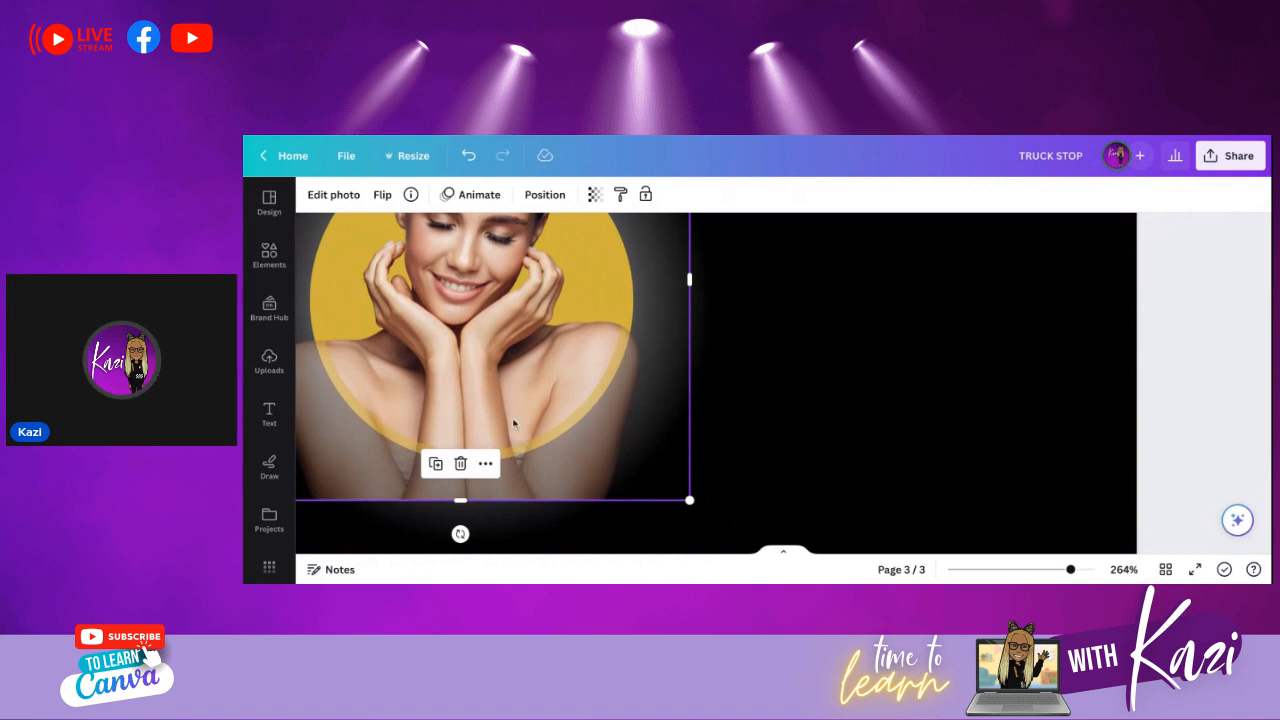
drag(460, 500, 460, 352)
scroll(507, 388, up, 1)
scroll(702, 360, up, 1)
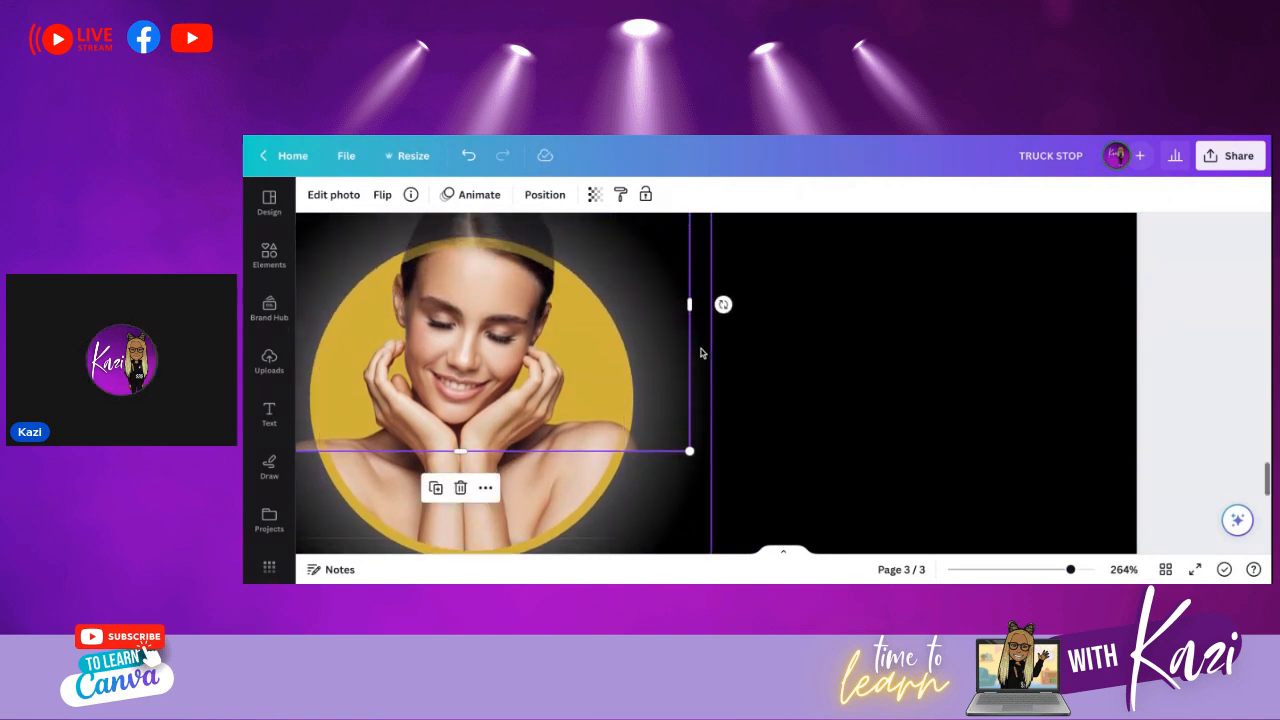
drag(684, 305, 594, 305)
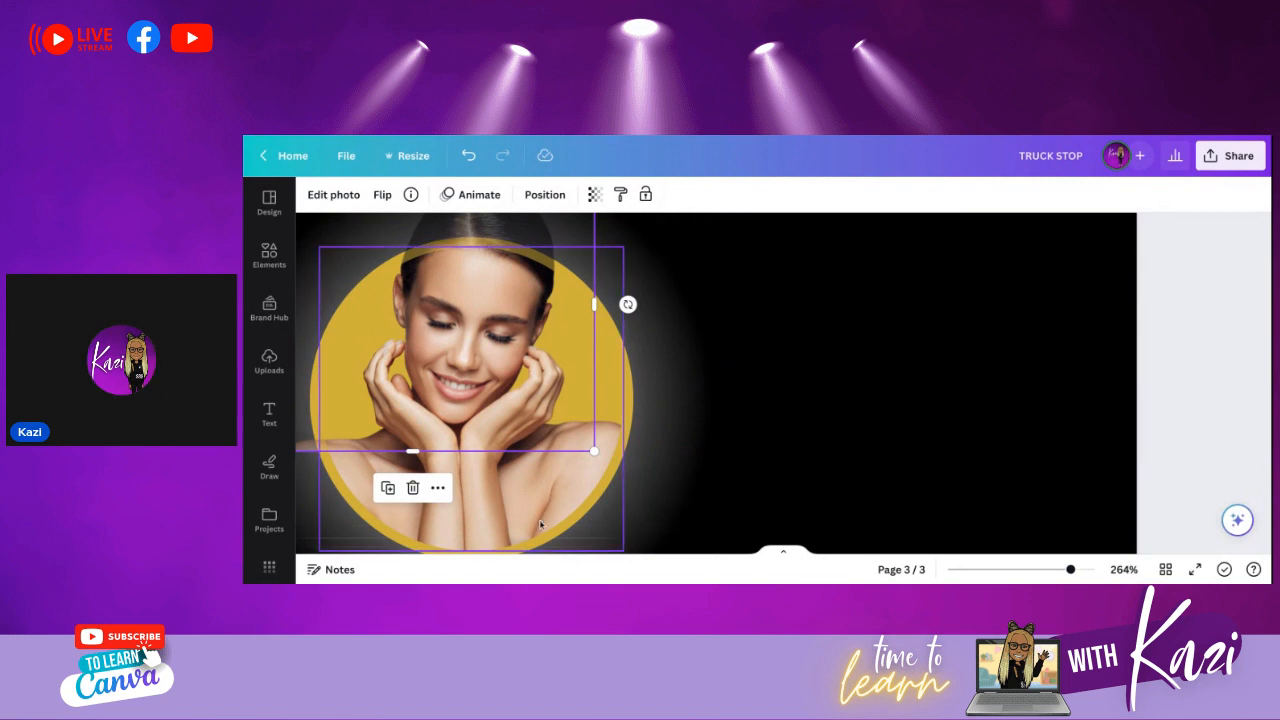
click(1022, 570)
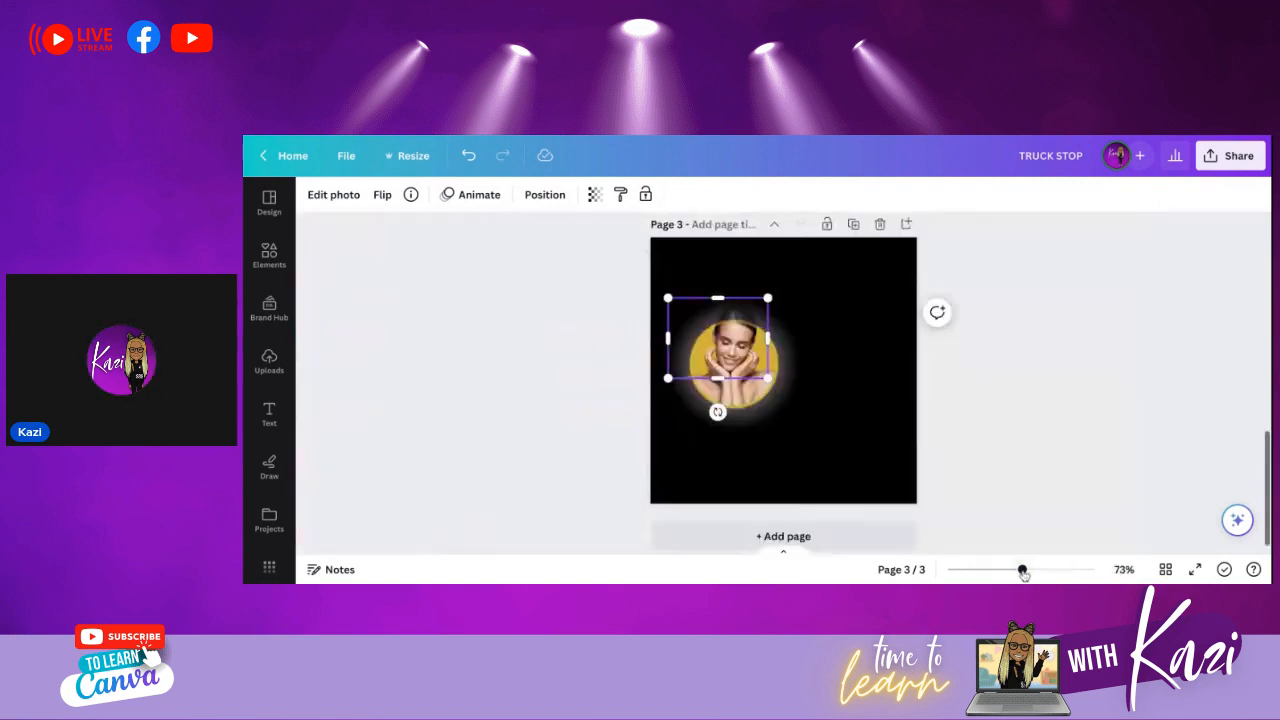
drag(1021, 571, 1039, 570)
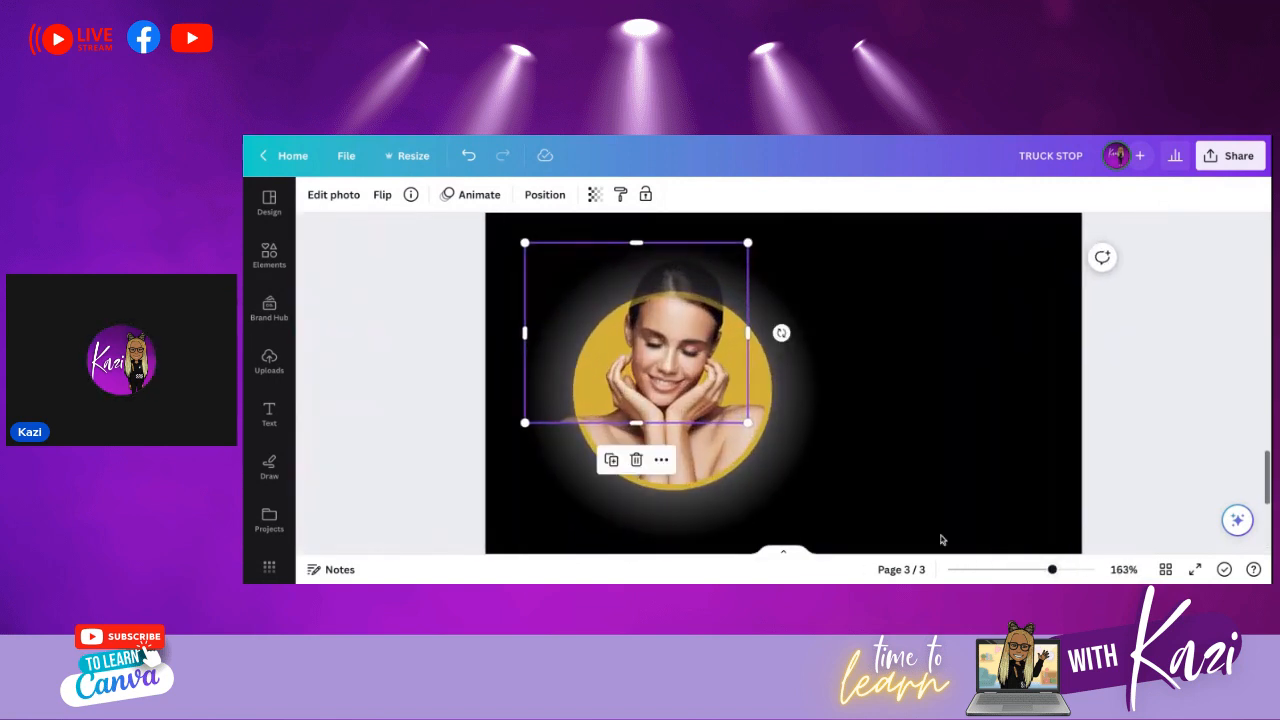
drag(522, 330, 599, 333)
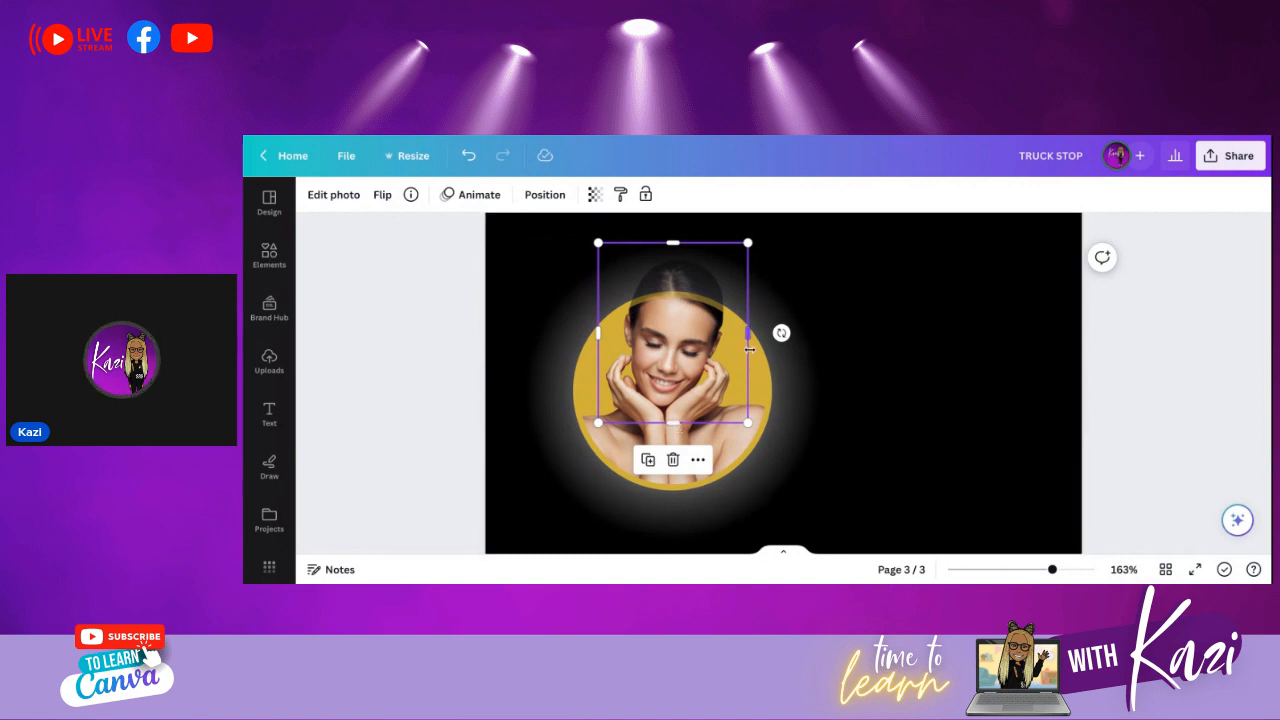
- Trim the cut-out's freeform crop slightly narrower on the woman's right-hand image side and apply it
drag(748, 333, 880, 348)
key(ctrl+z)
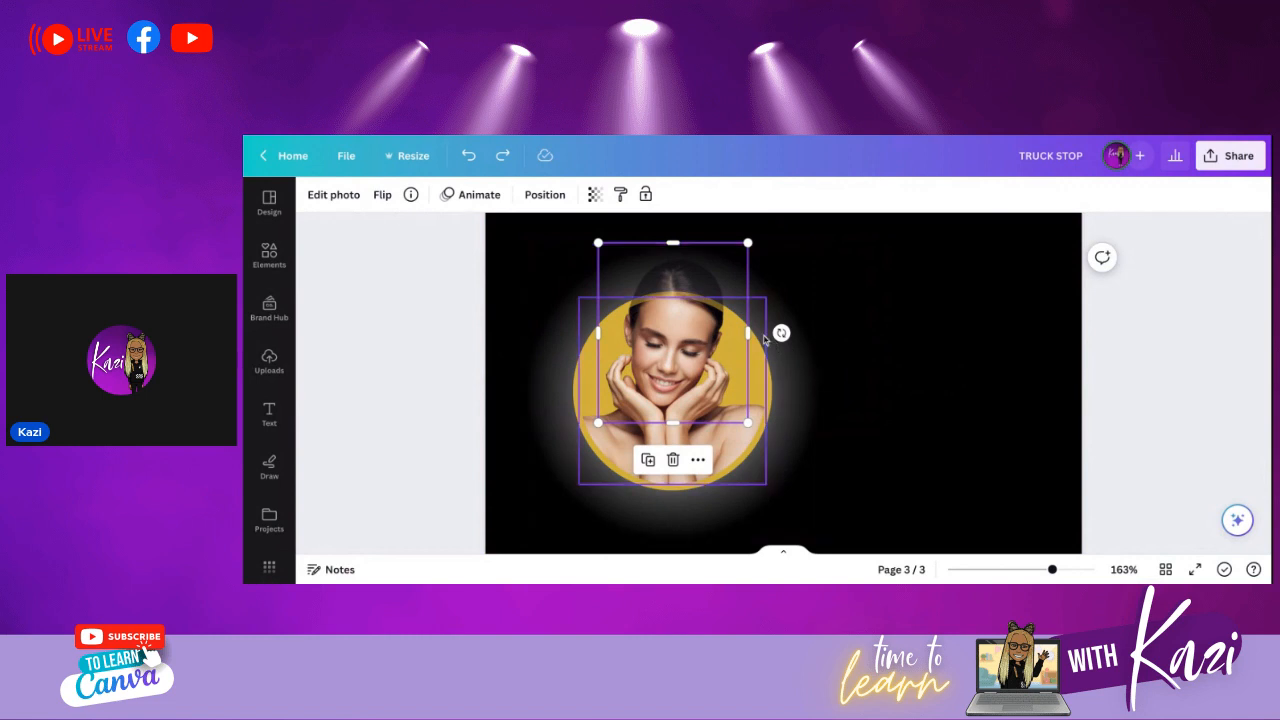
double_click(738, 312)
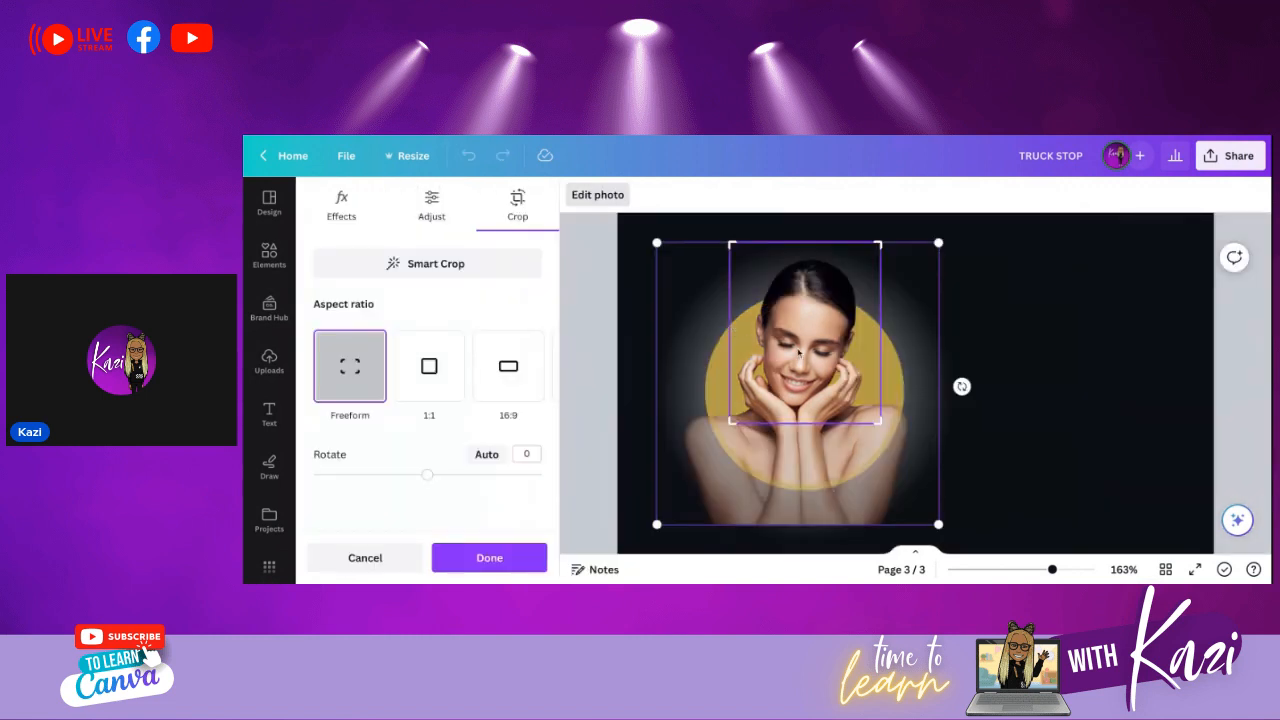
drag(880, 427, 871, 424)
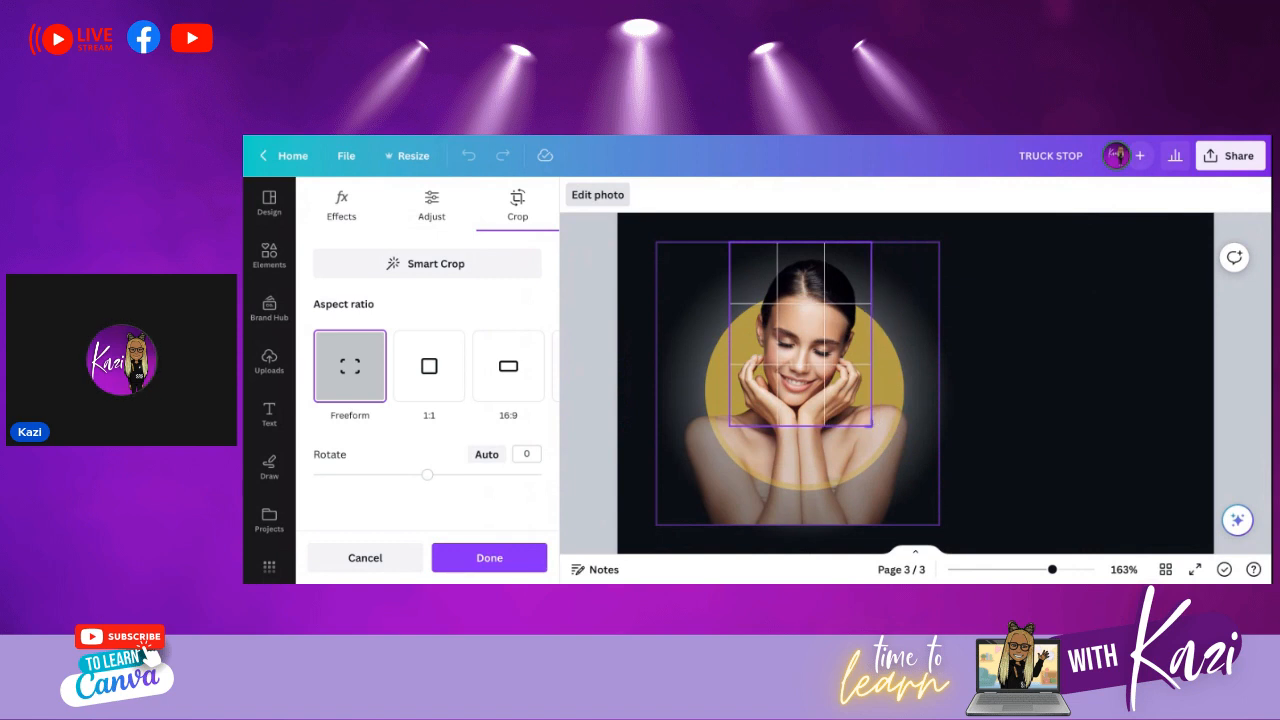
drag(871, 424, 871, 424)
click(1015, 456)
click(881, 433)
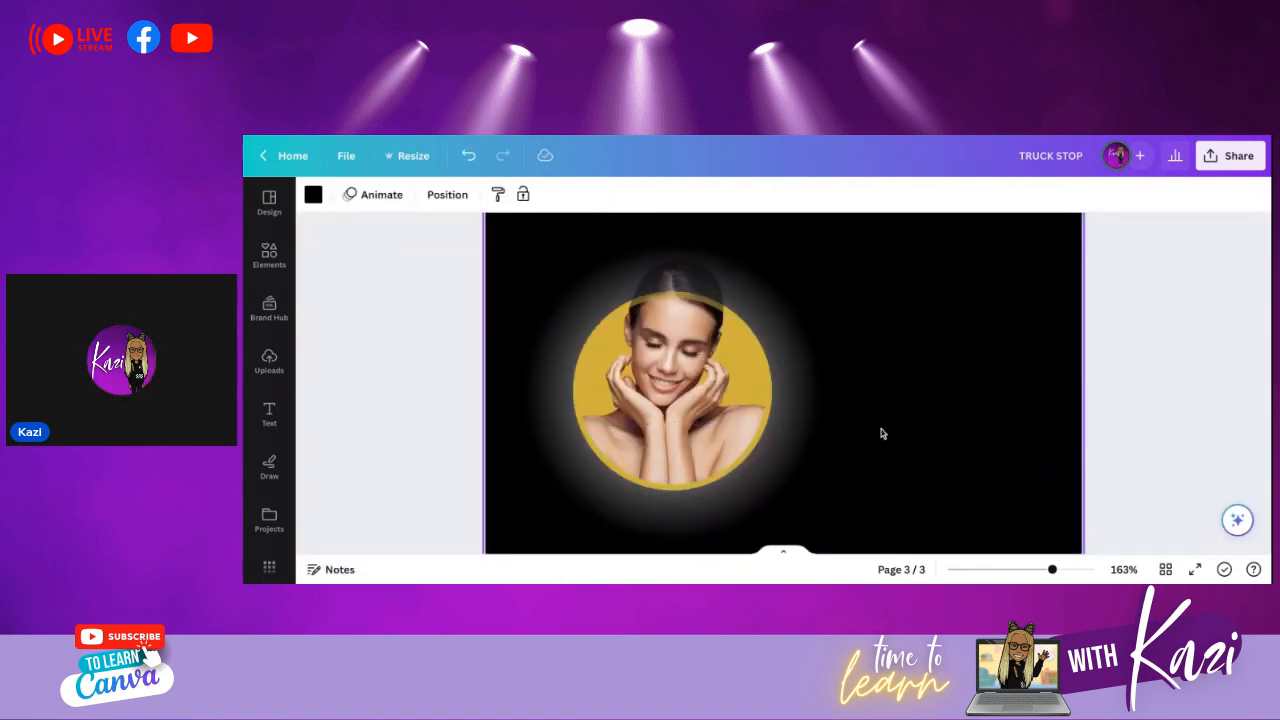
- Make the cropped cut-out fully opaque so the woman's head stands out above the gold circle
click(666, 305)
click(595, 195)
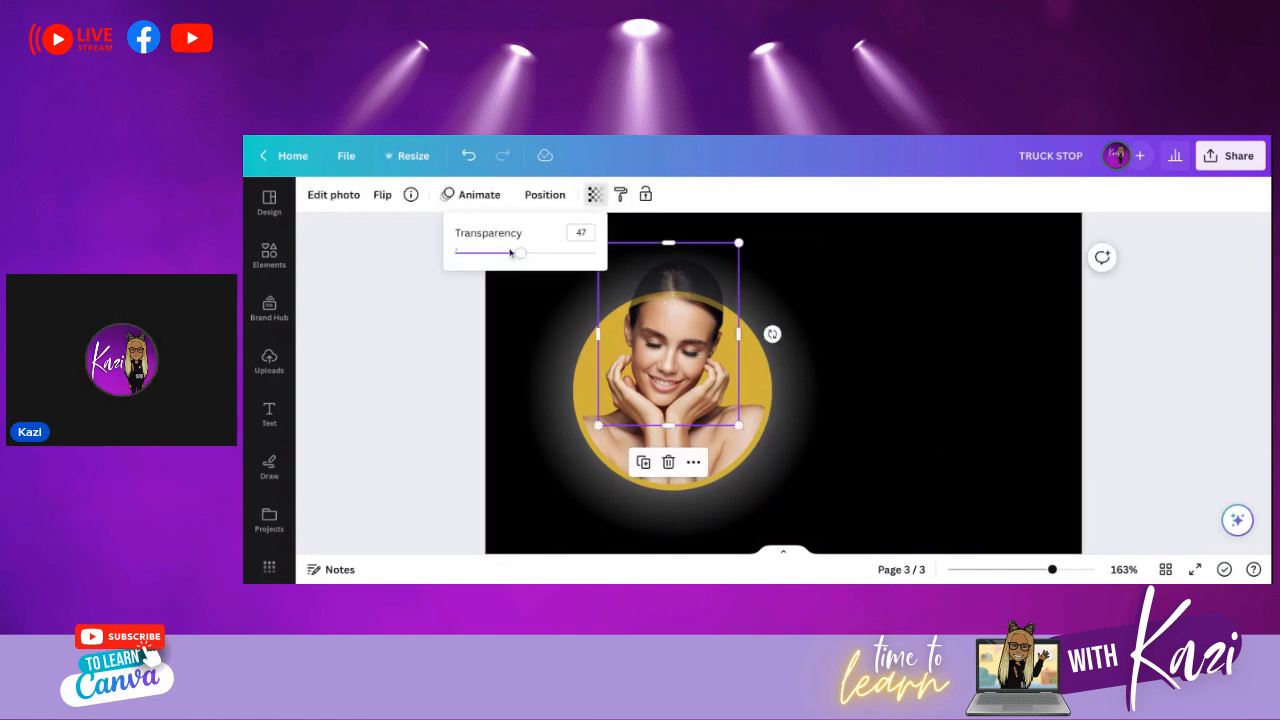
drag(521, 256, 596, 256)
click(937, 300)
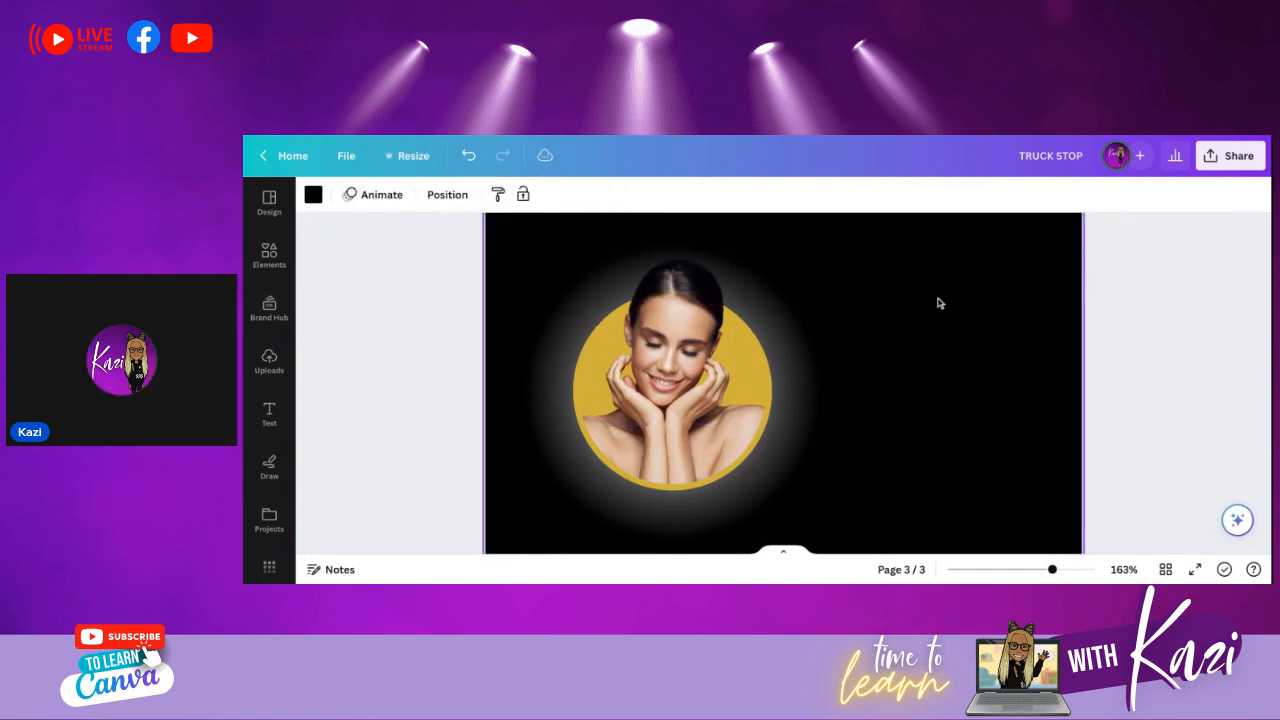
- Search the photo elements for "crown"
scroll(937, 300, right, 2)
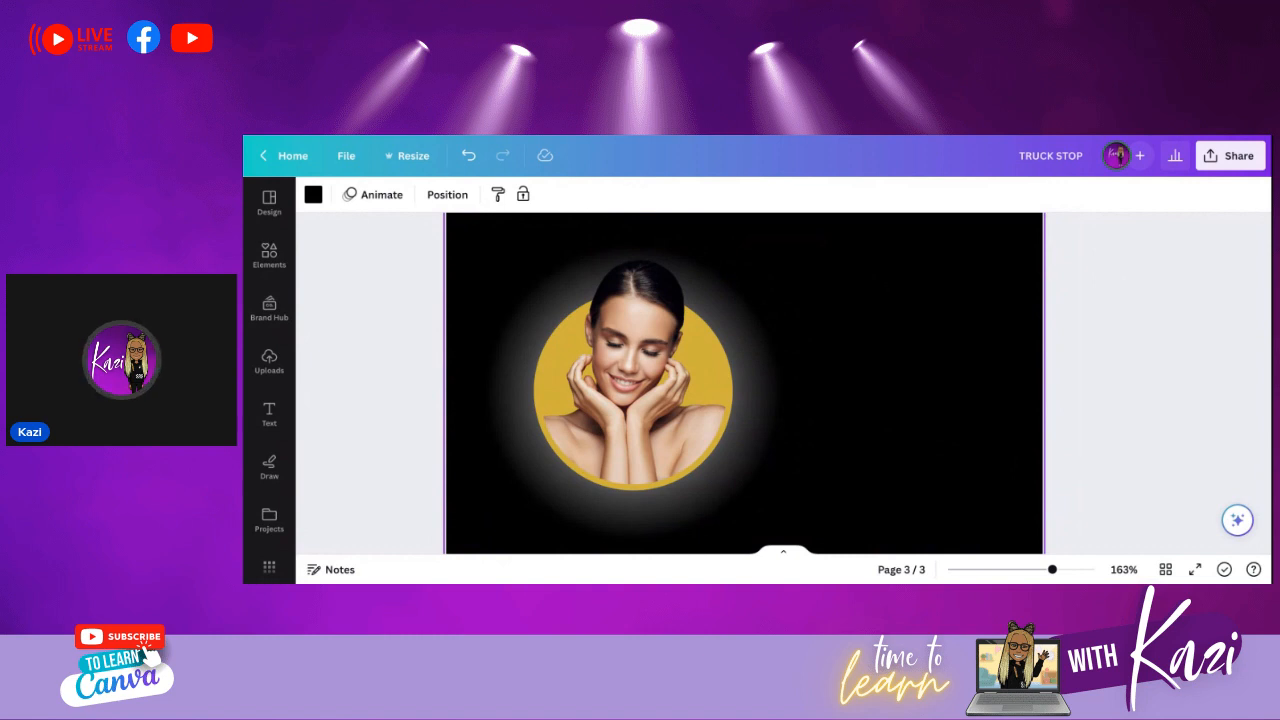
key(ctrl+minus)
key(ctrl+minus)
key(ctrl+minus)
key(ctrl+minus)
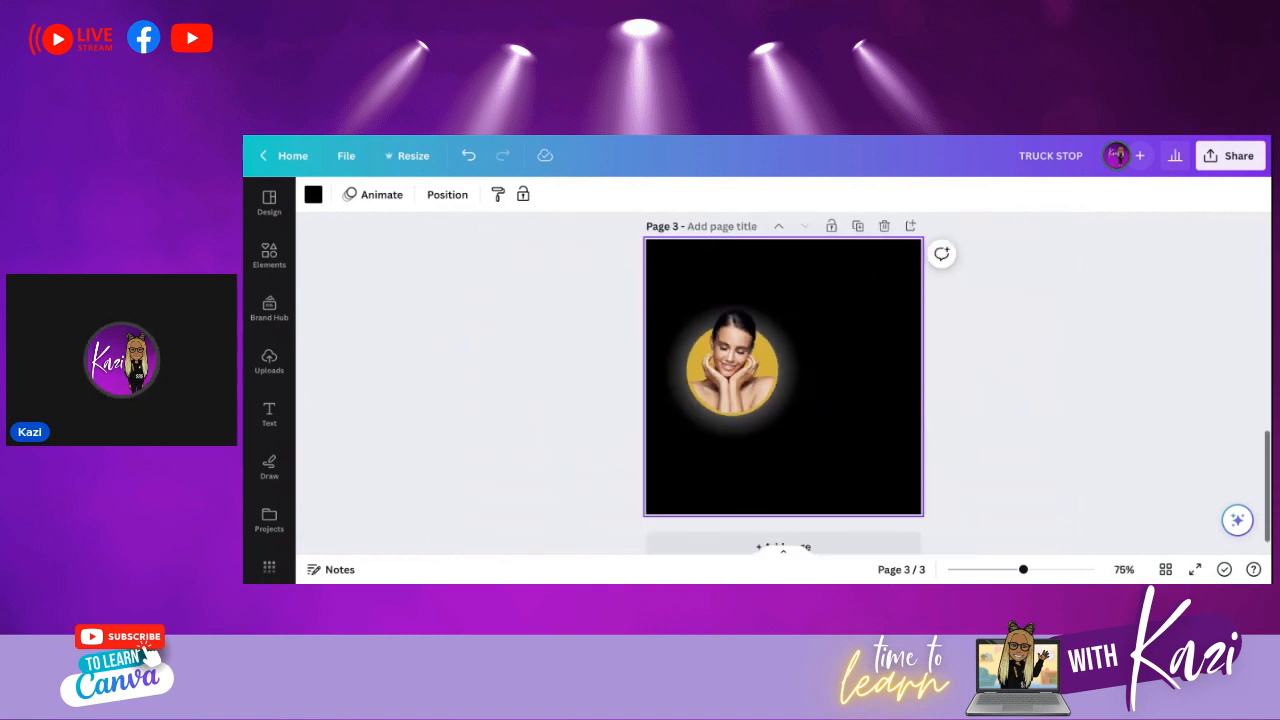
scroll(835, 364, up, 1)
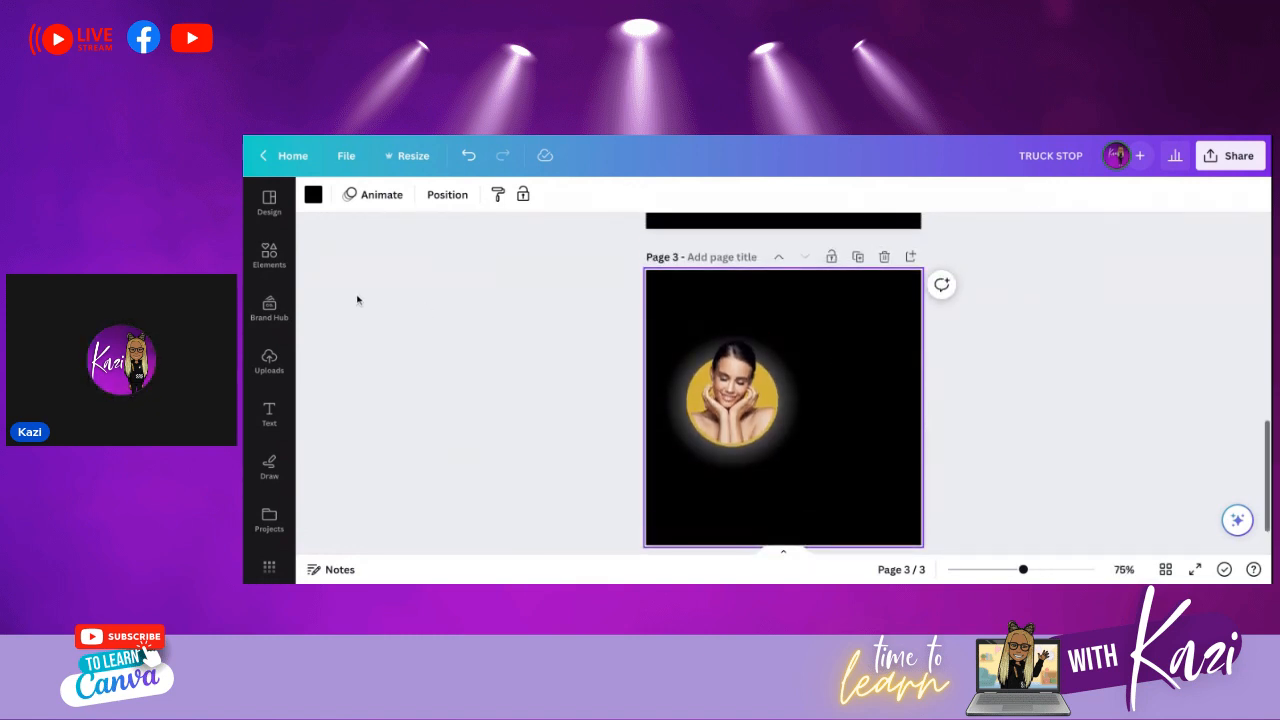
click(269, 256)
click(405, 206)
text(crow)
key(Return)
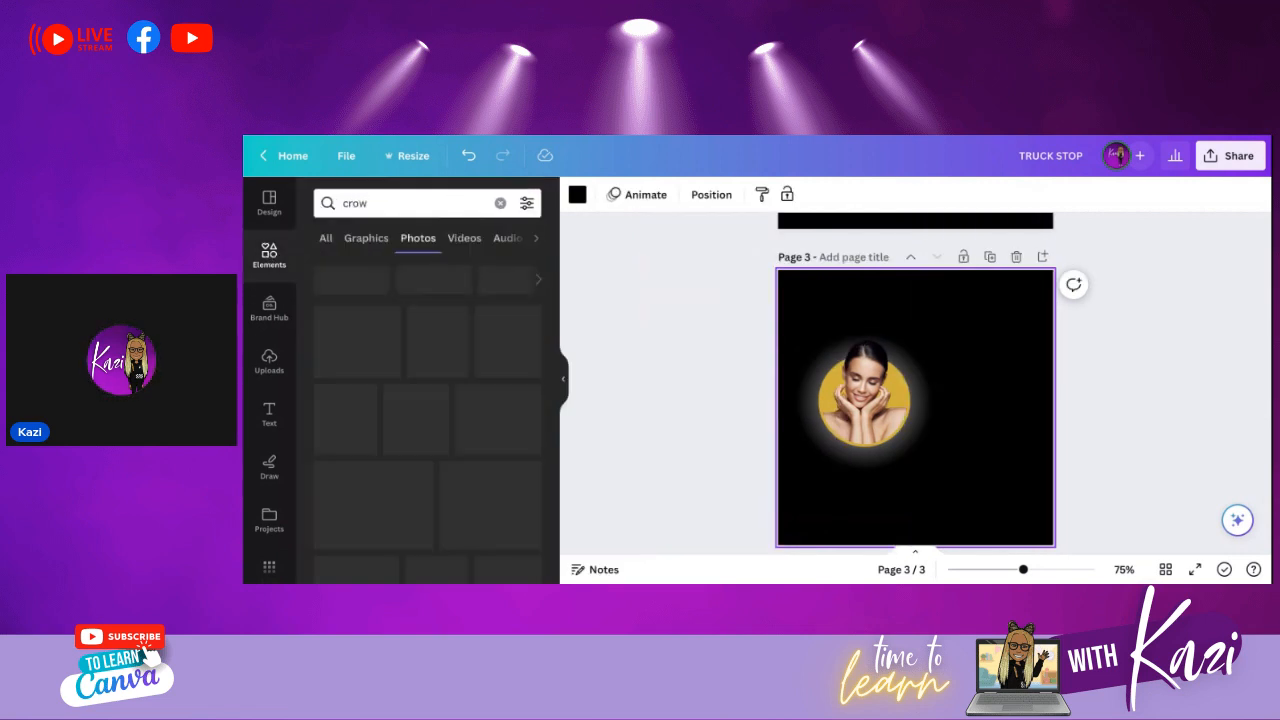
click(370, 206)
text(n)
key(Return)
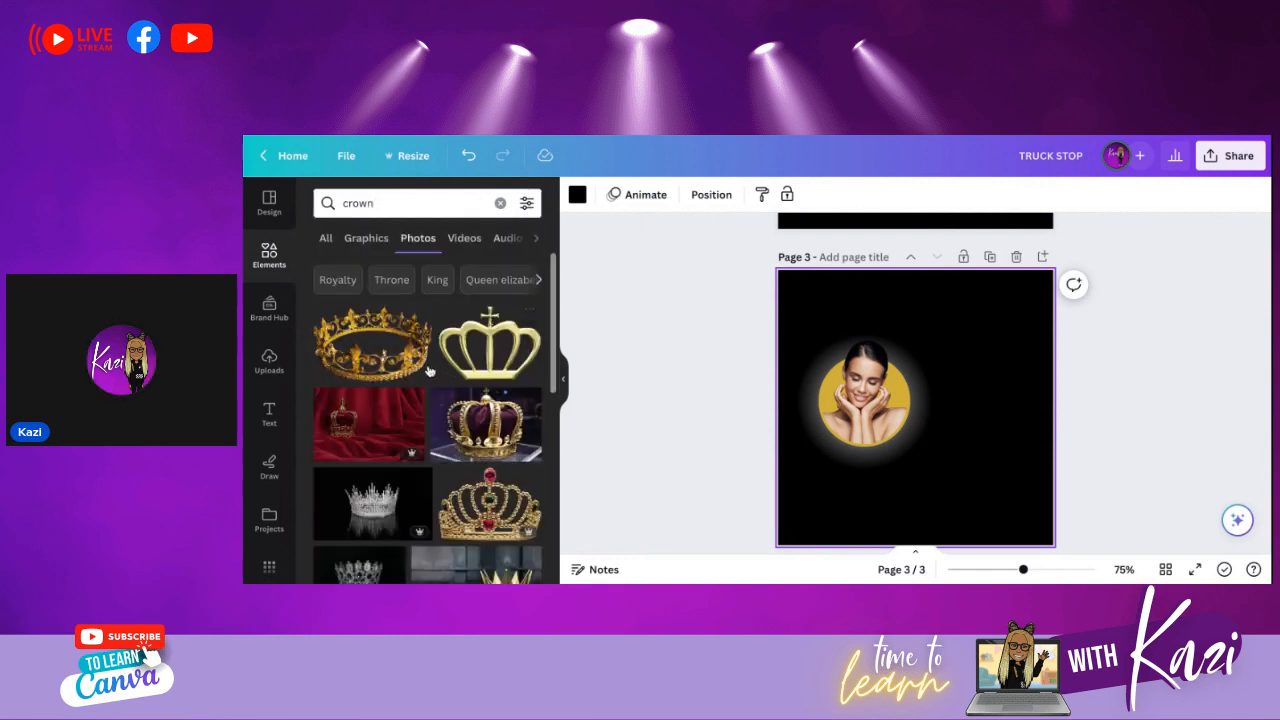
scroll(420, 369, down, 1)
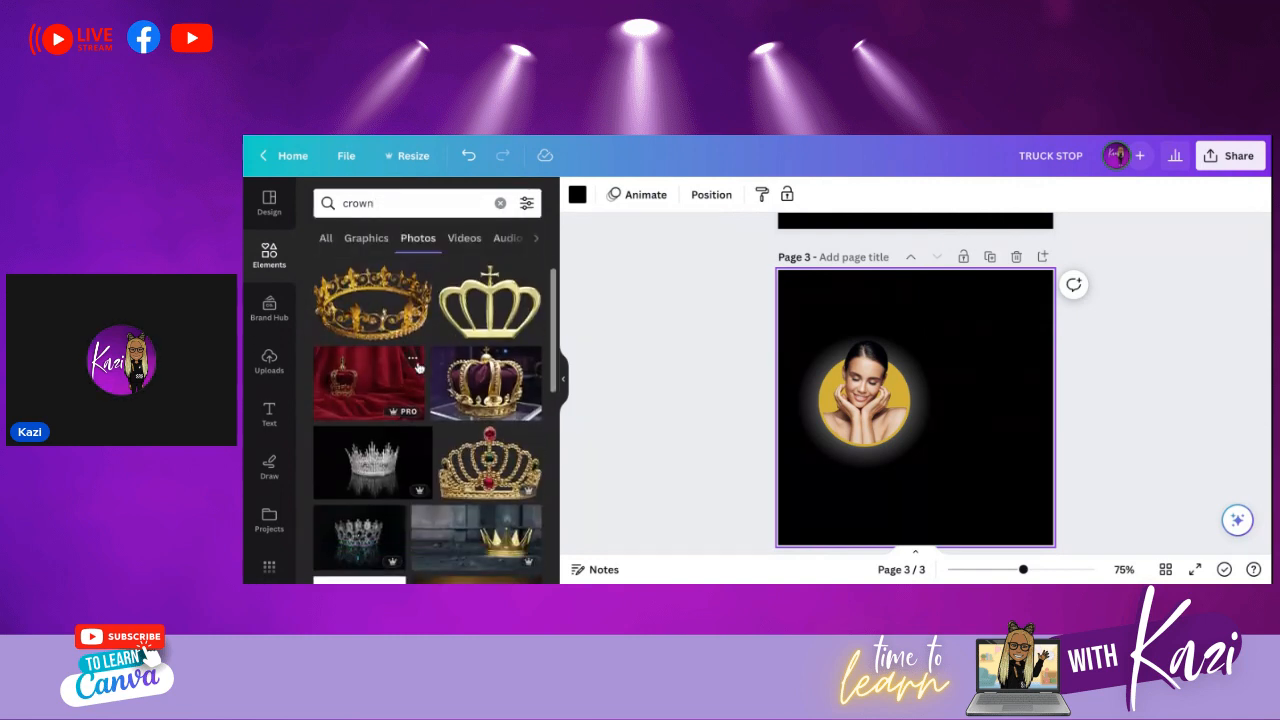
- Add the ornate gold crown with fleur-de-lis points to page 3, scale it down and place it on the woman's head
click(372, 302)
drag(806, 338, 864, 360)
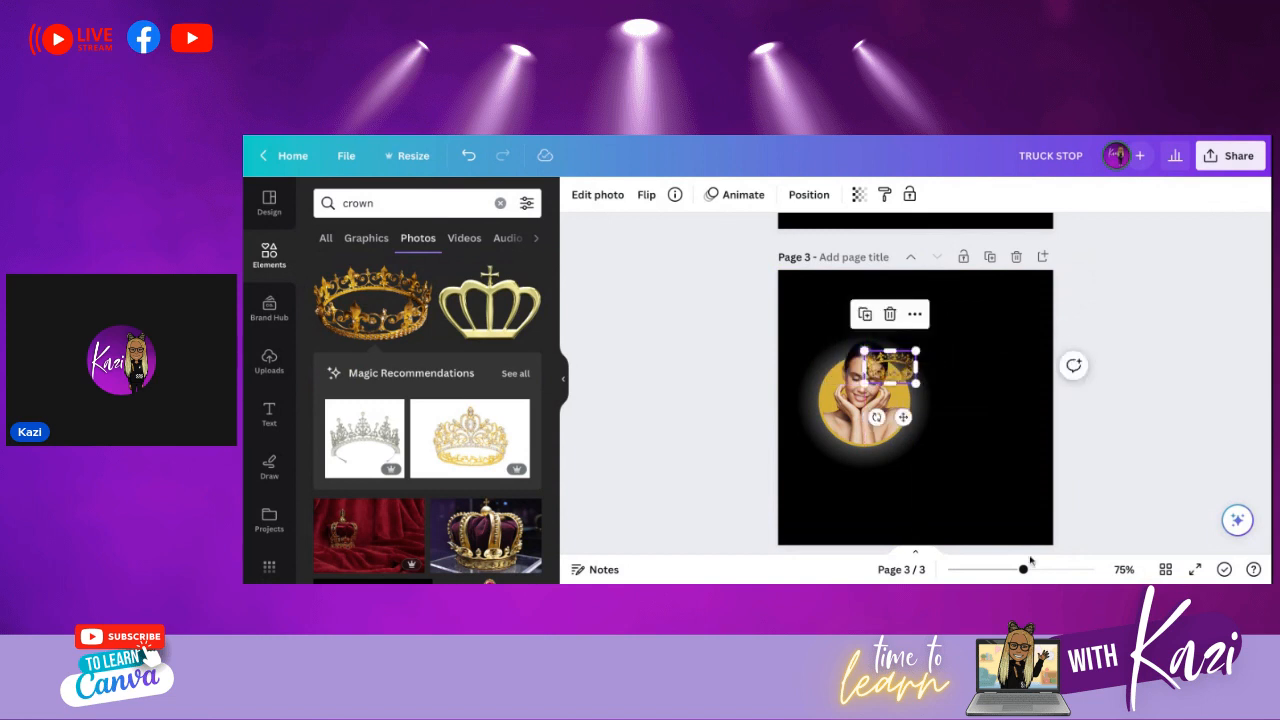
drag(1023, 569, 1066, 569)
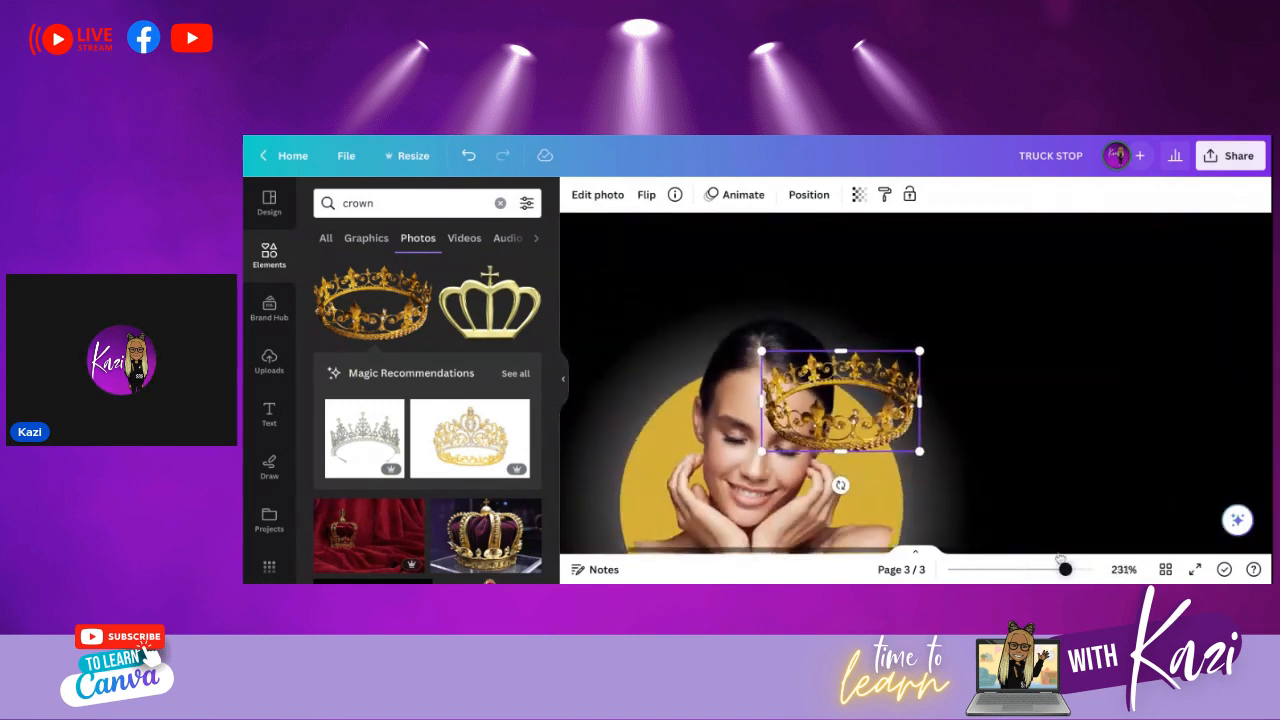
key(Up)
key(Up)
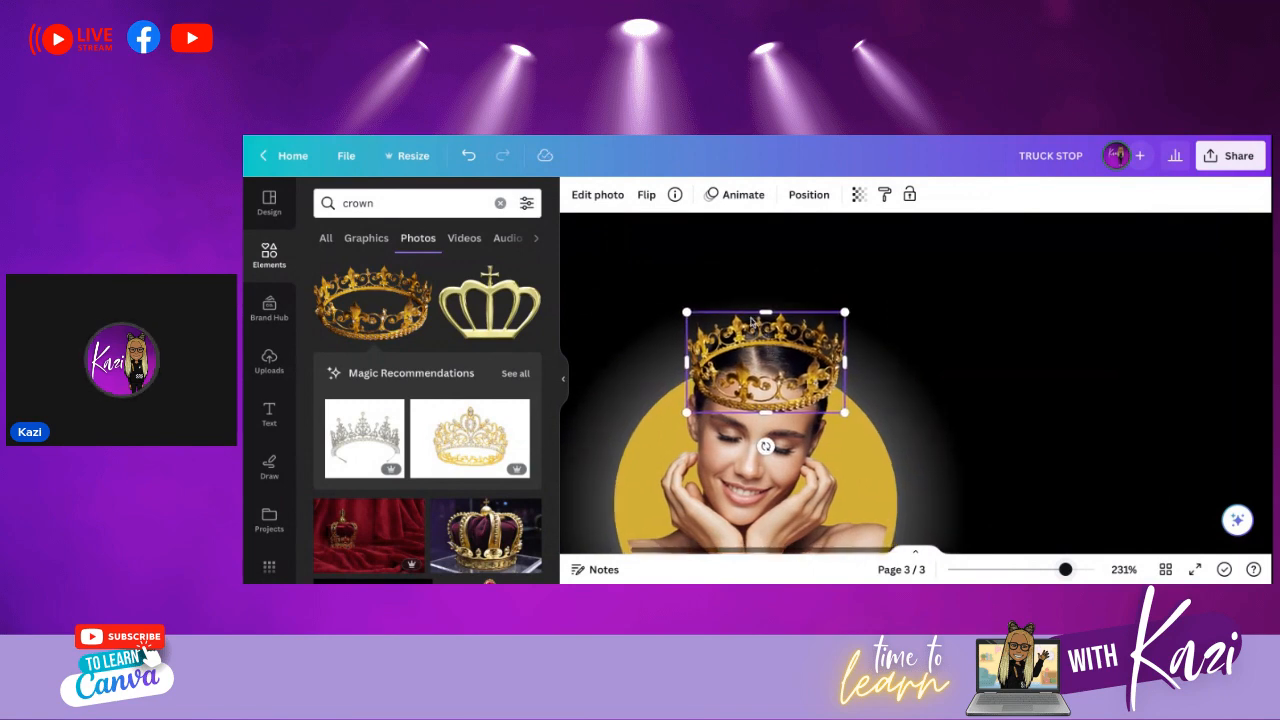
- Brush over the front lower half of the ornate crown with Magic Edit at brush size 27
click(600, 196)
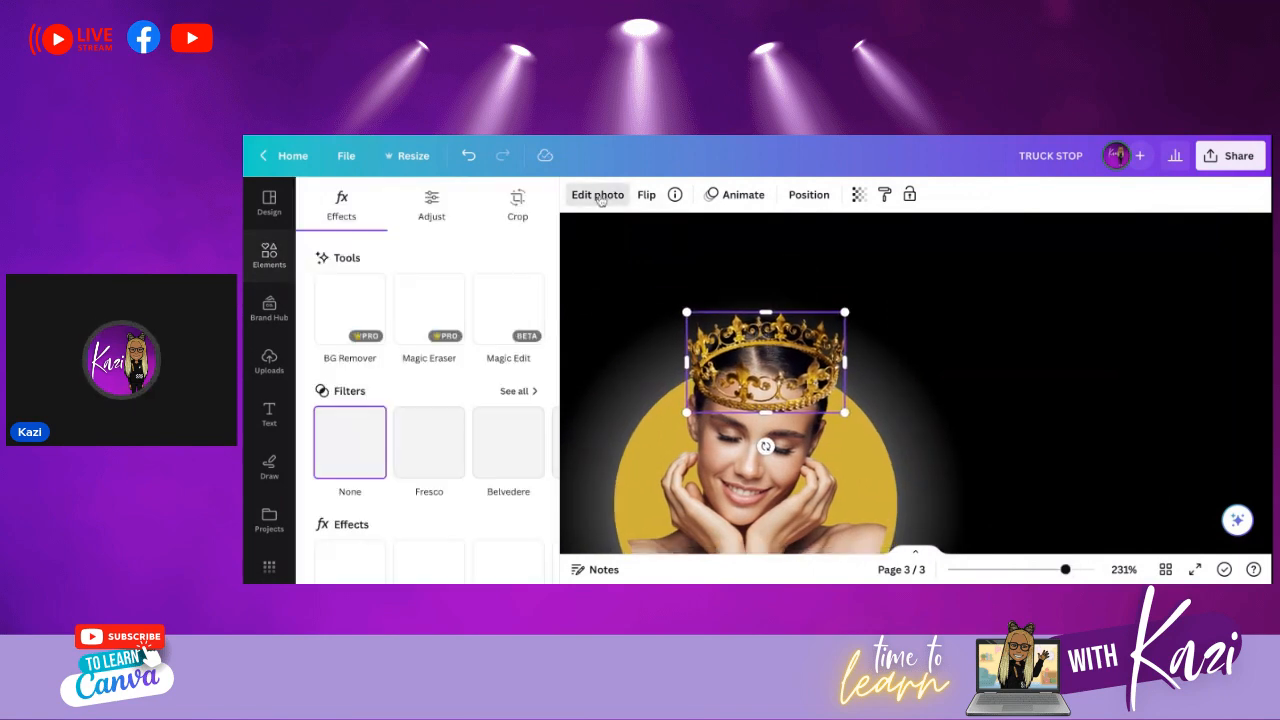
click(500, 322)
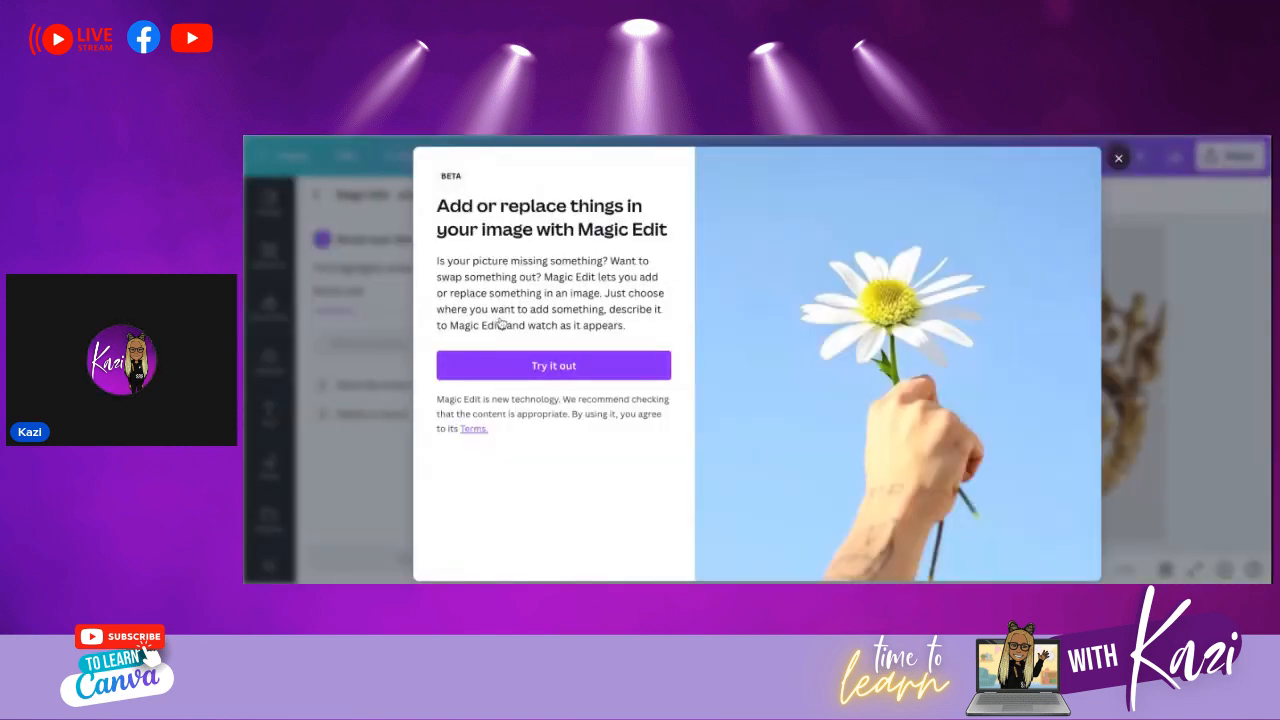
click(542, 366)
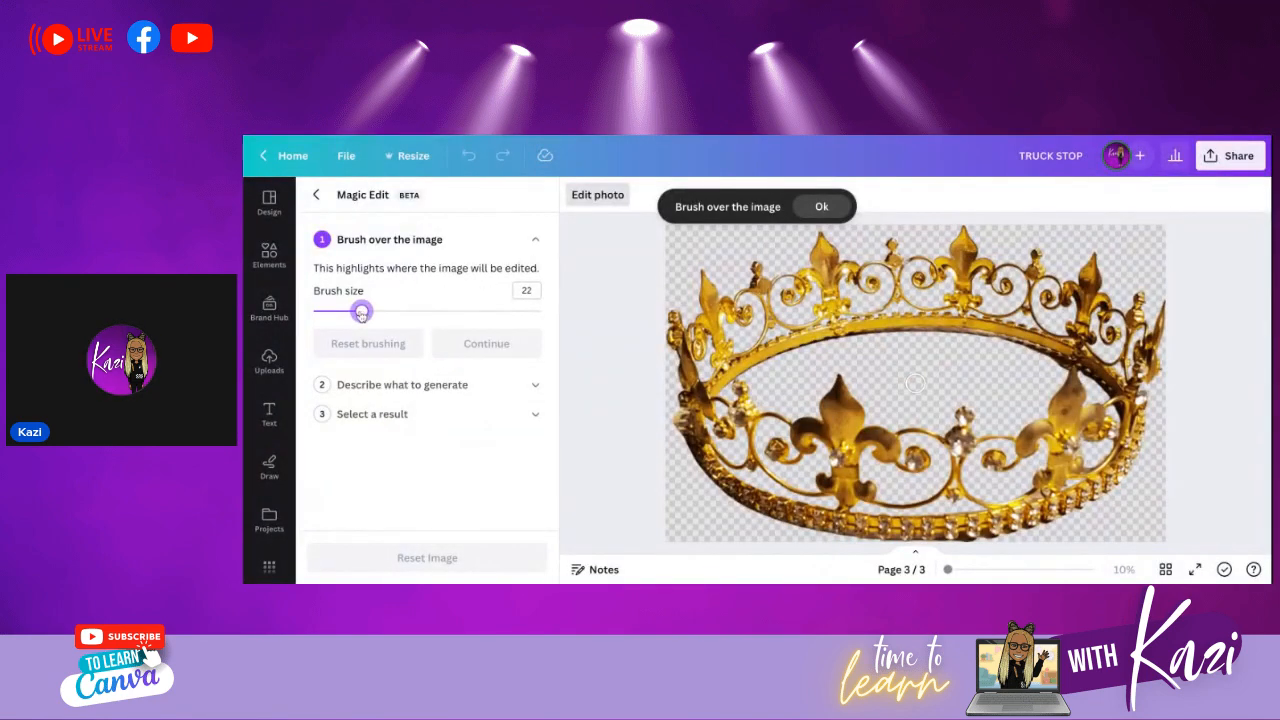
mouse_move(743, 438)
mouse_down()
mouse_move(703, 442)
mouse_move(726, 407)
mouse_up()
mouse_move(700, 451)
mouse_down()
mouse_move(790, 438)
mouse_move(718, 452)
mouse_move(755, 454)
mouse_move(730, 487)
mouse_move(840, 430)
mouse_move(810, 485)
mouse_move(749, 488)
mouse_move(864, 401)
mouse_move(837, 436)
mouse_move(767, 412)
mouse_move(885, 376)
mouse_move(894, 434)
mouse_move(779, 475)
mouse_move(867, 435)
mouse_move(863, 490)
mouse_move(721, 511)
mouse_move(1005, 527)
mouse_move(876, 537)
mouse_move(1009, 508)
mouse_move(1076, 514)
mouse_move(1043, 531)
mouse_move(858, 490)
mouse_up()
drag(924, 473, 847, 432)
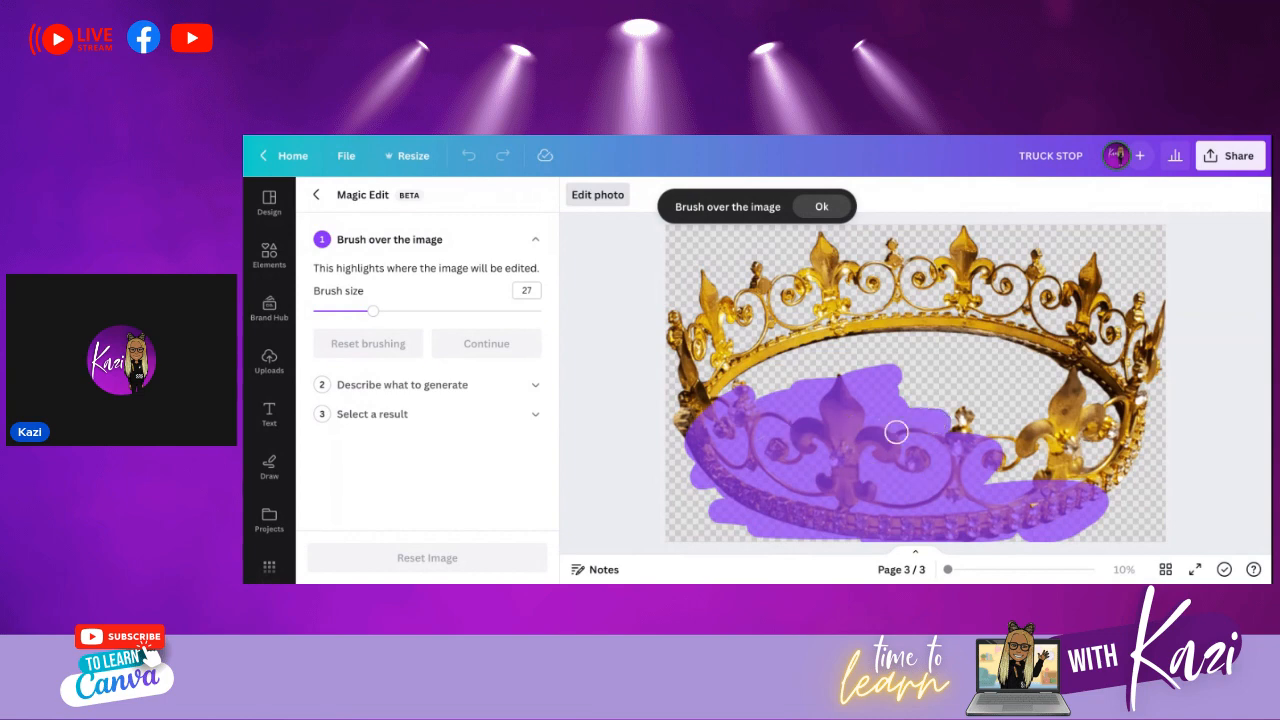
mouse_move(824, 385)
mouse_down()
mouse_move(1095, 416)
mouse_move(985, 433)
mouse_move(1017, 429)
mouse_move(1016, 461)
mouse_move(1140, 447)
mouse_move(1089, 473)
mouse_move(1054, 459)
mouse_move(1099, 460)
mouse_up()
mouse_move(947, 465)
mouse_down()
mouse_move(935, 428)
mouse_move(988, 425)
mouse_move(905, 416)
mouse_move(1046, 385)
mouse_up()
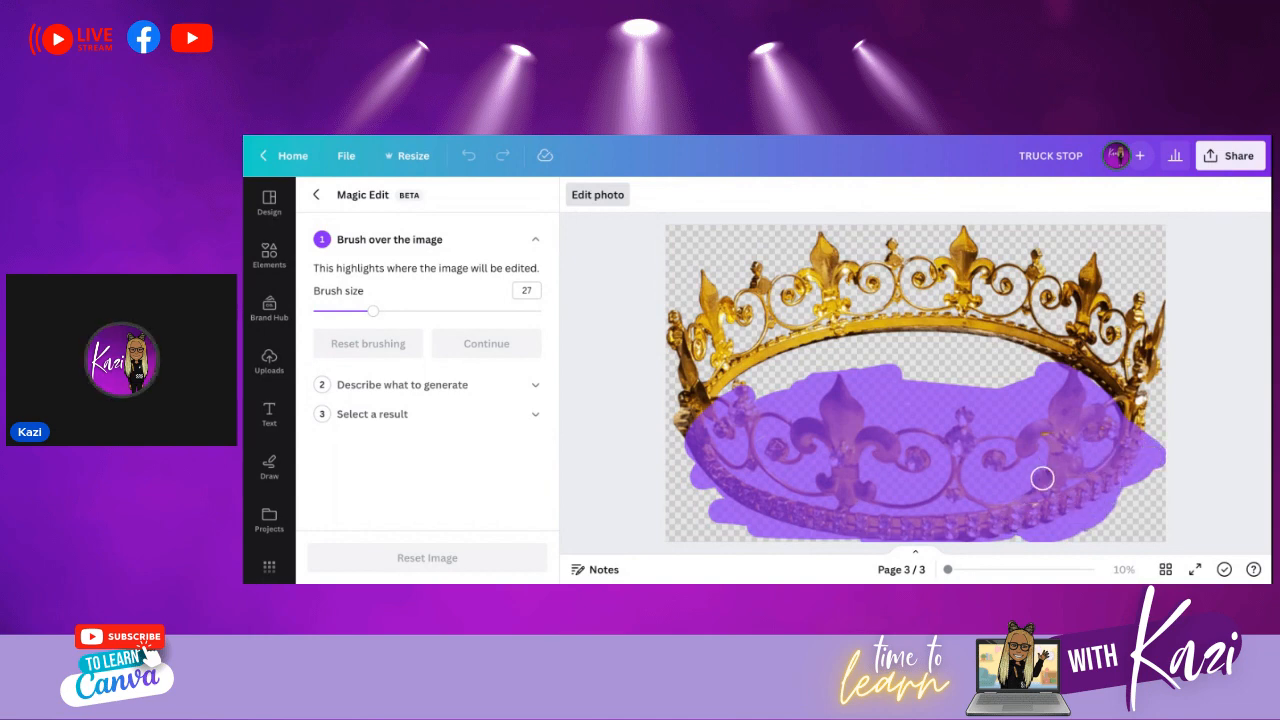
drag(730, 464, 696, 449)
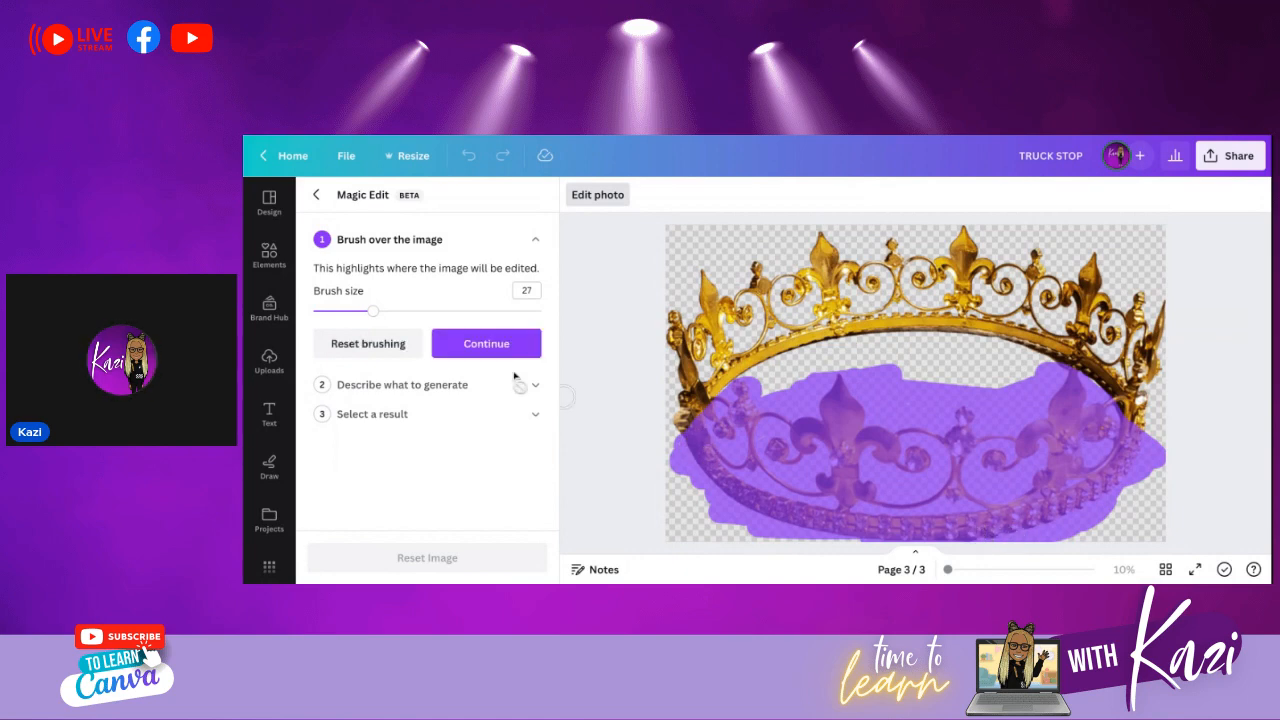
- Generate "Clouds" in the brushed area of the crown and return to the page with the first result
click(485, 346)
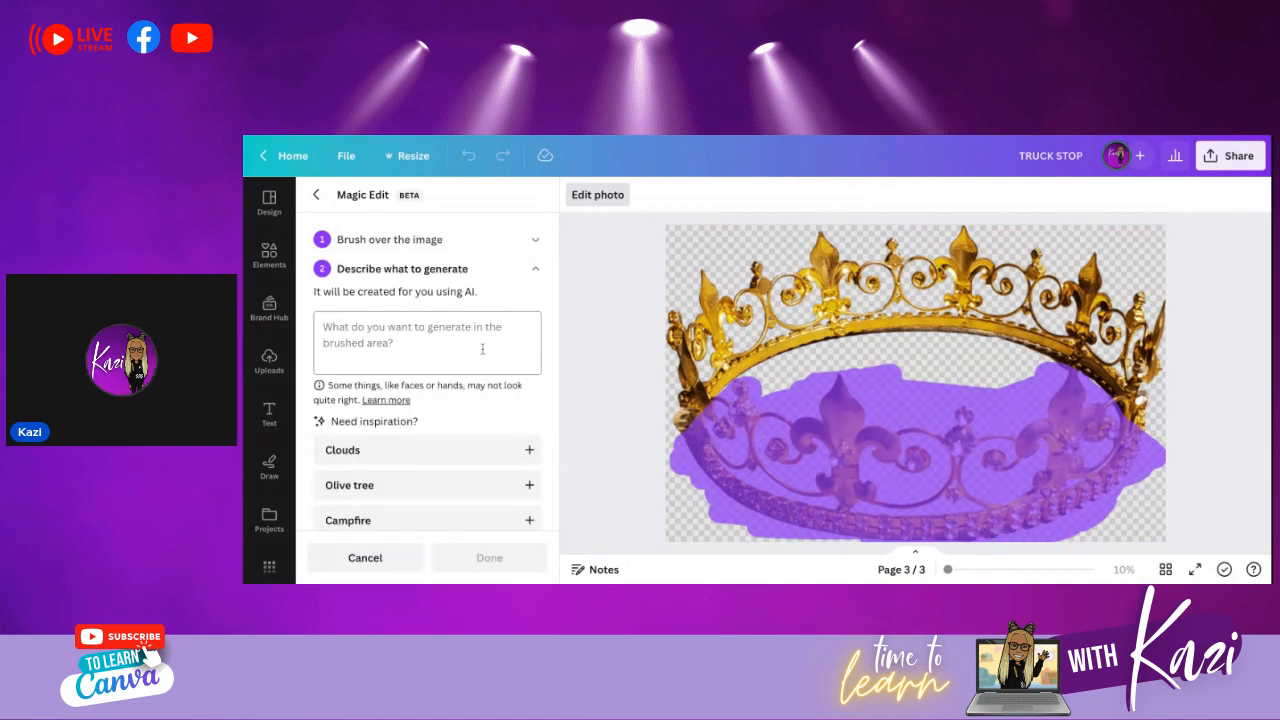
scroll(477, 369, down, 2)
scroll(476, 373, up, 1)
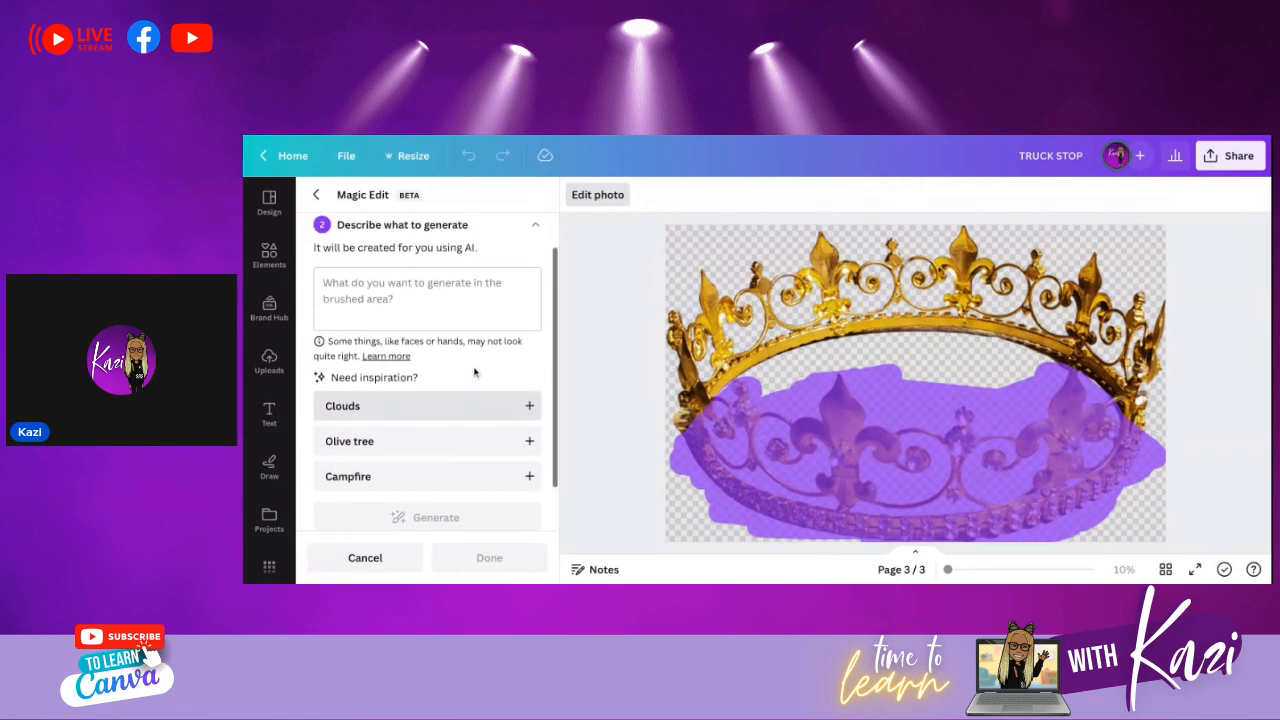
scroll(474, 372, down, 1)
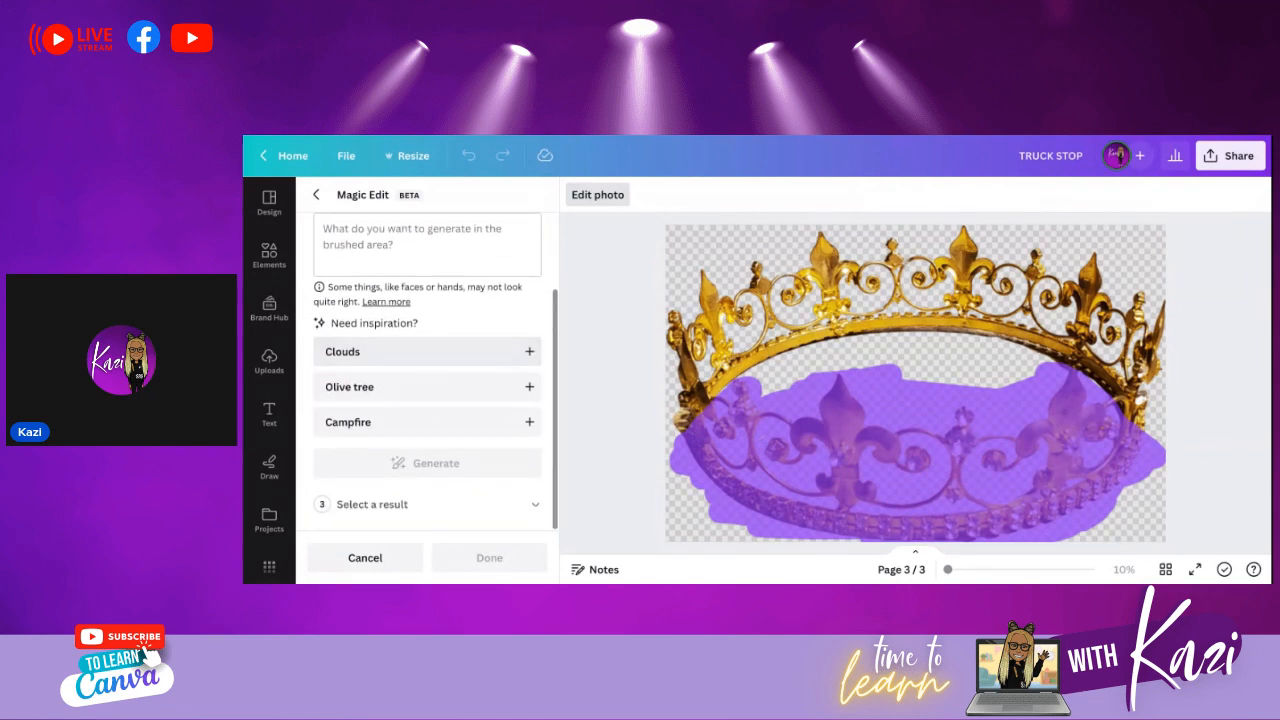
click(435, 360)
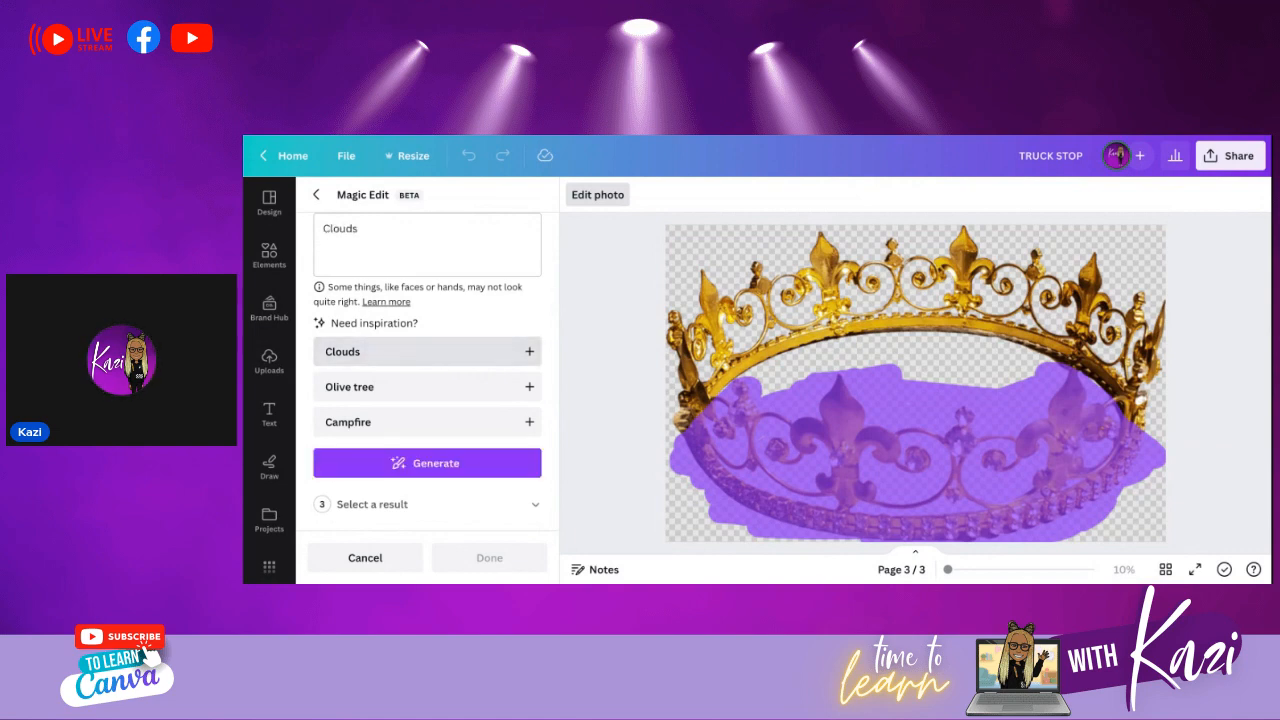
click(423, 464)
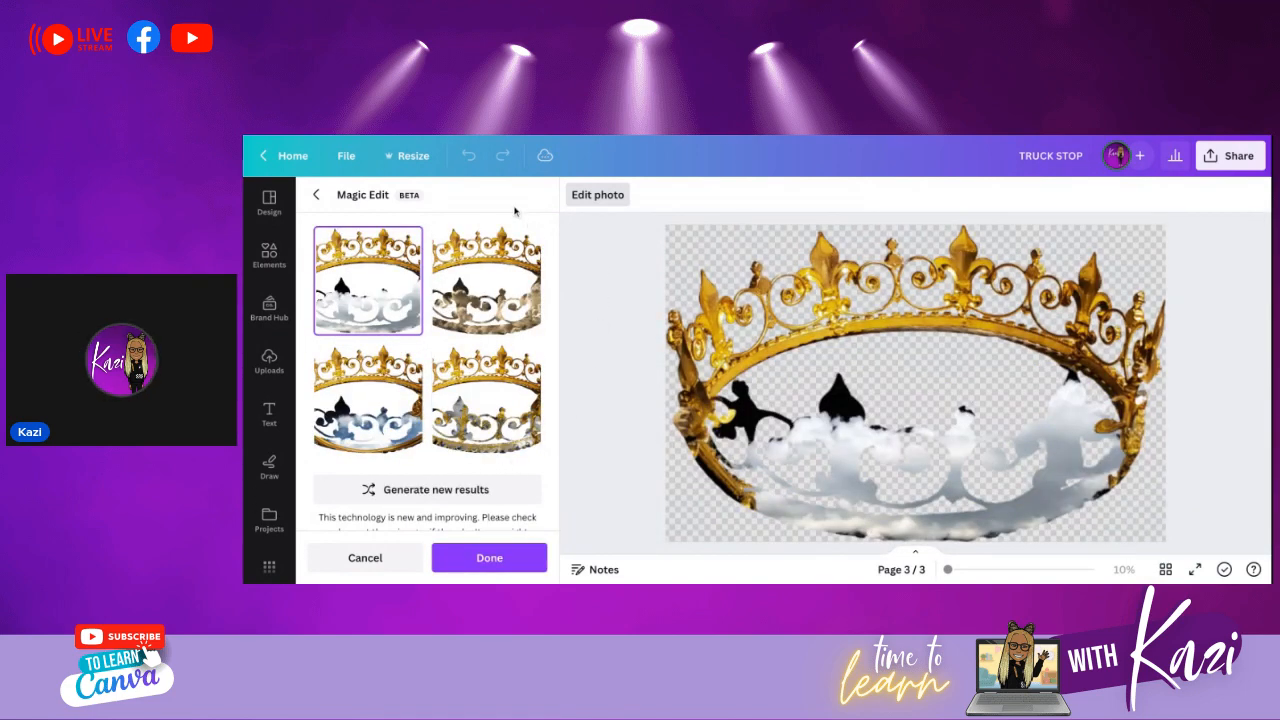
click(317, 196)
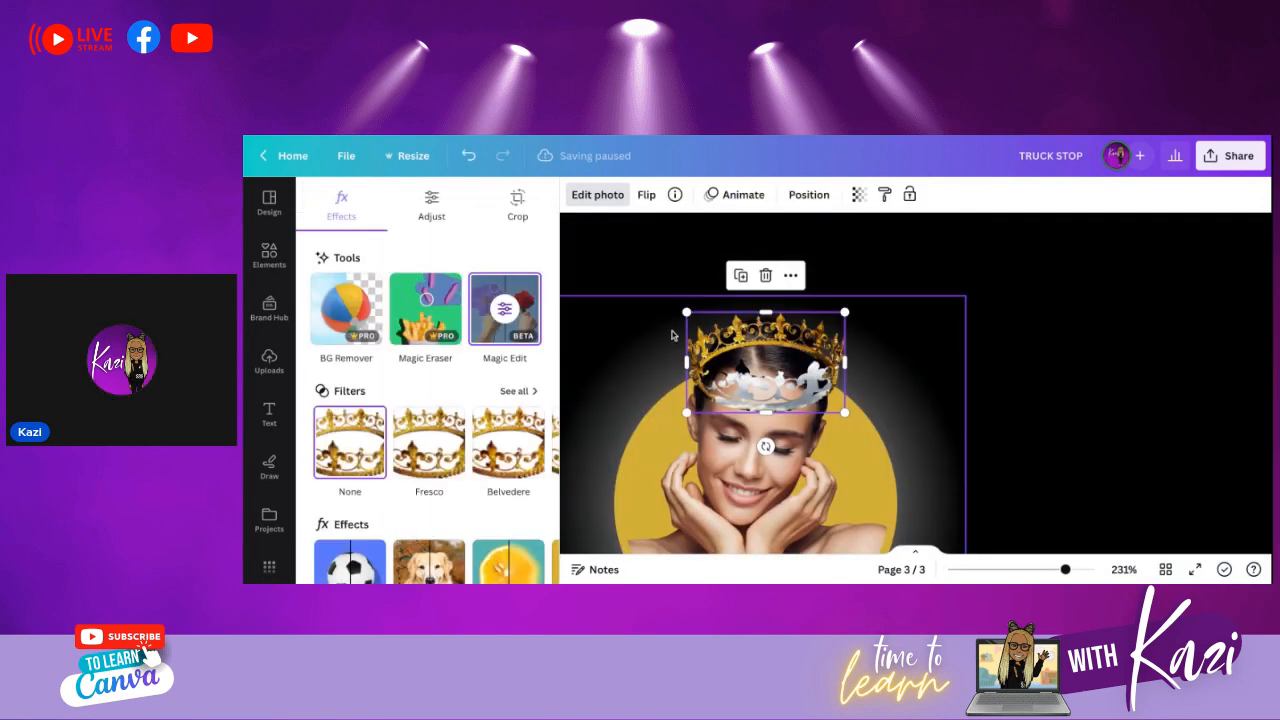
- Crop off the crown's lower half to leave its upper band, about 93 wide by 30 high, and adjust its fit
scroll(798, 404, down, 1)
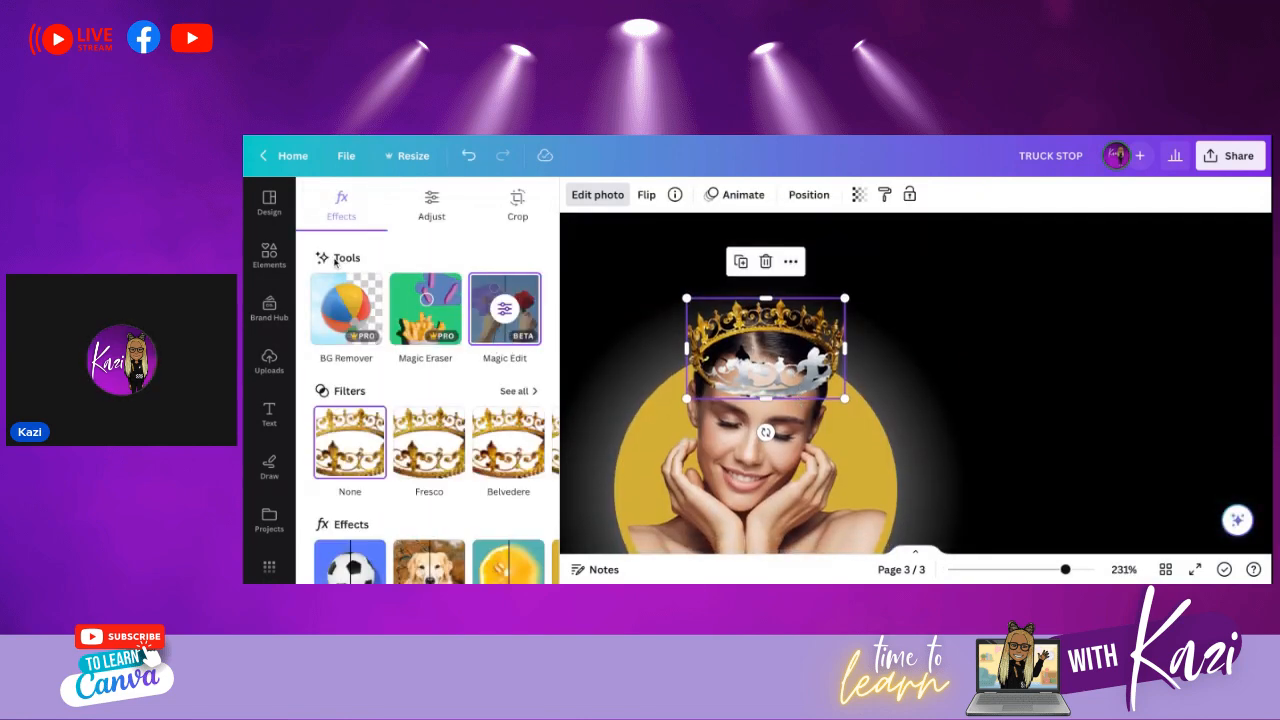
scroll(440, 322, down, 4)
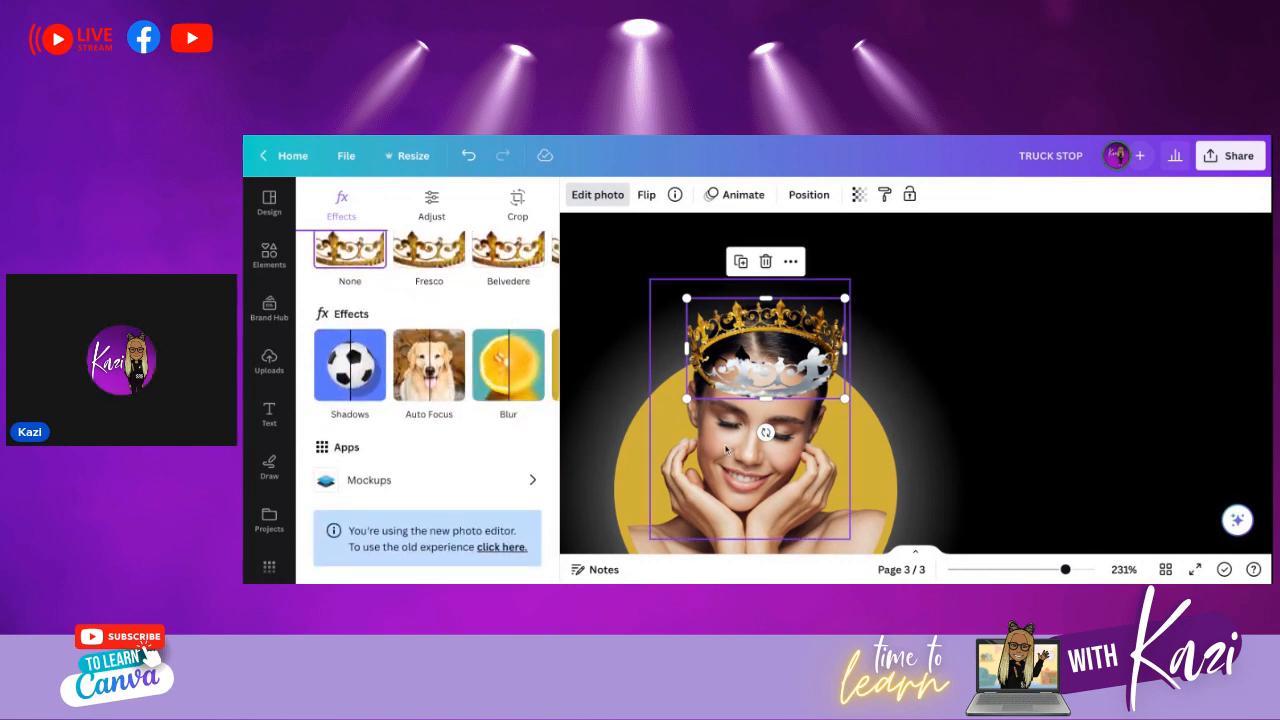
mouse_move(763, 401)
mouse_down()
mouse_move(763, 358)
mouse_move(762, 401)
mouse_up()
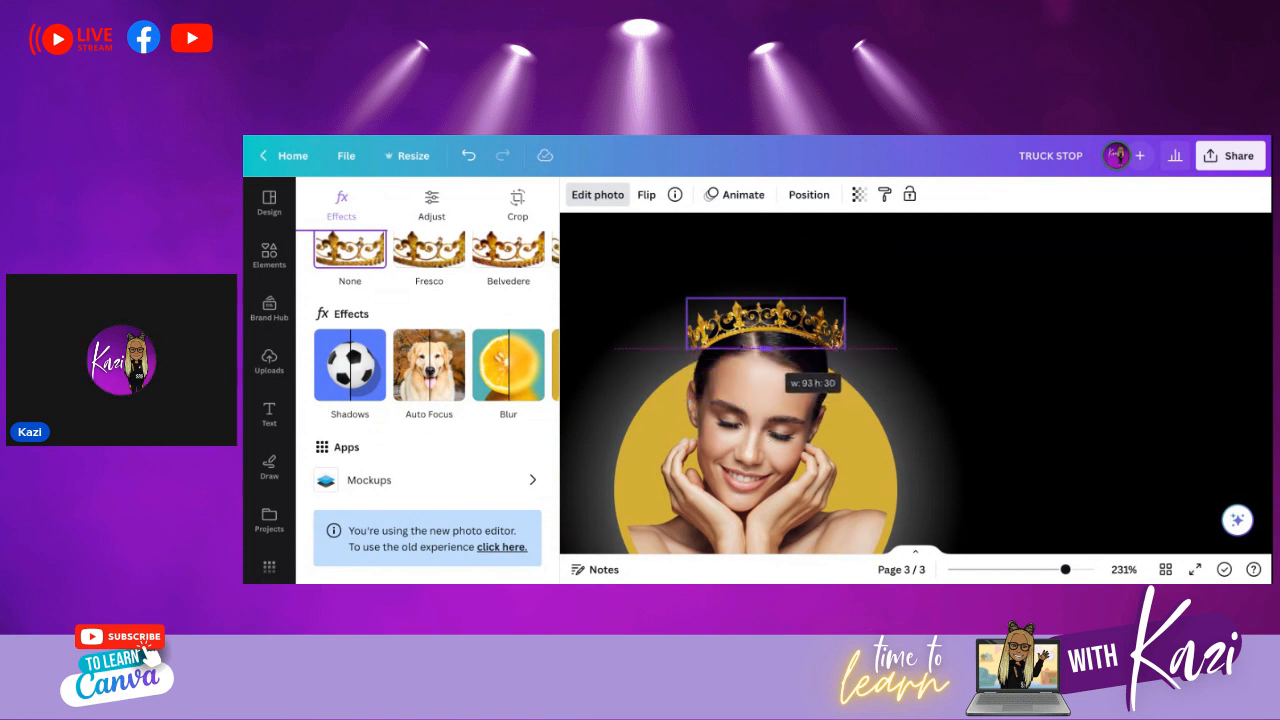
click(917, 363)
click(829, 345)
drag(770, 348, 766, 348)
drag(685, 348, 704, 343)
- Replace the ornate crown with the zigzag gold crown photo on a dark background, and remove that photo's background
scroll(853, 347, left, 1)
key(Delete)
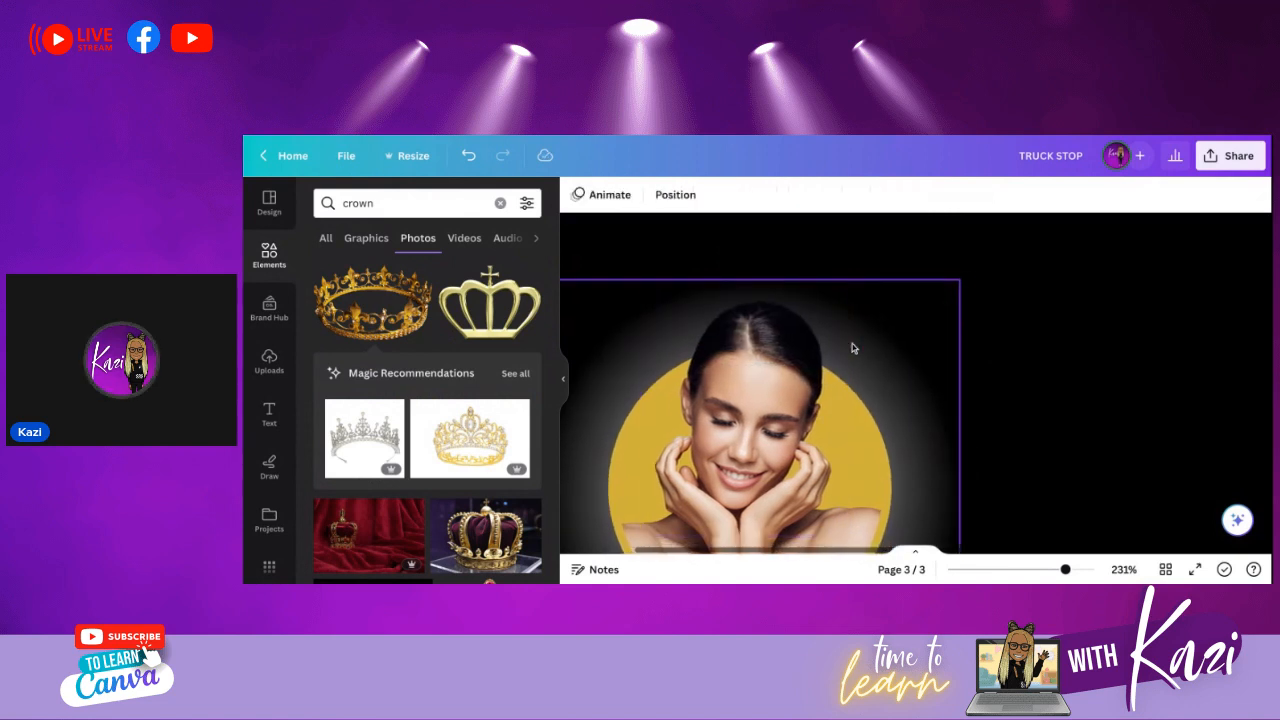
scroll(436, 386, down, 1)
scroll(437, 386, down, 8)
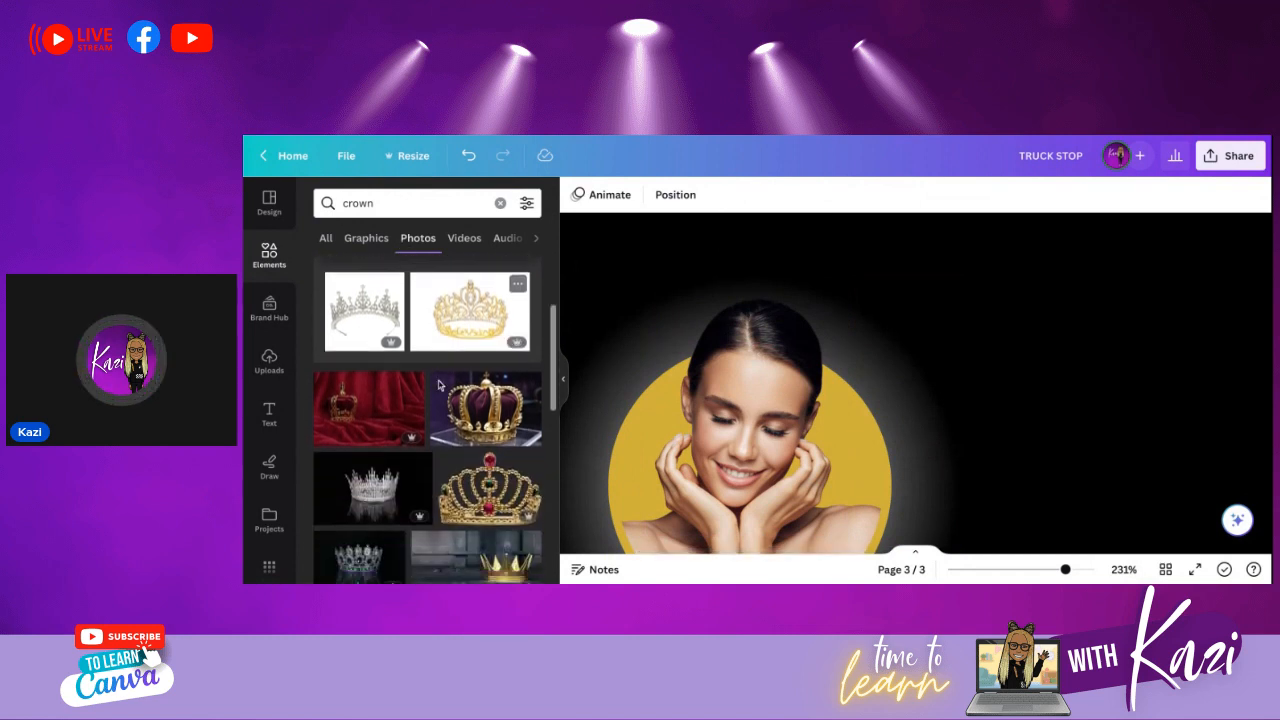
scroll(439, 386, down, 5)
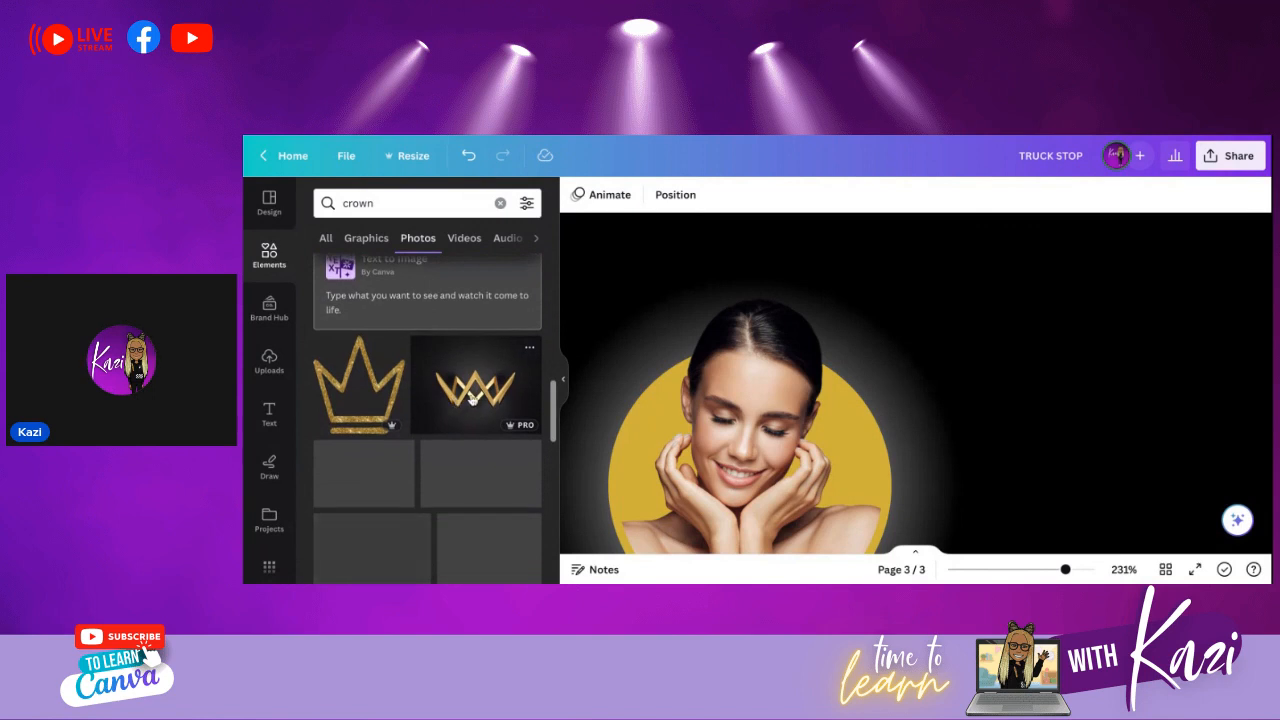
click(472, 400)
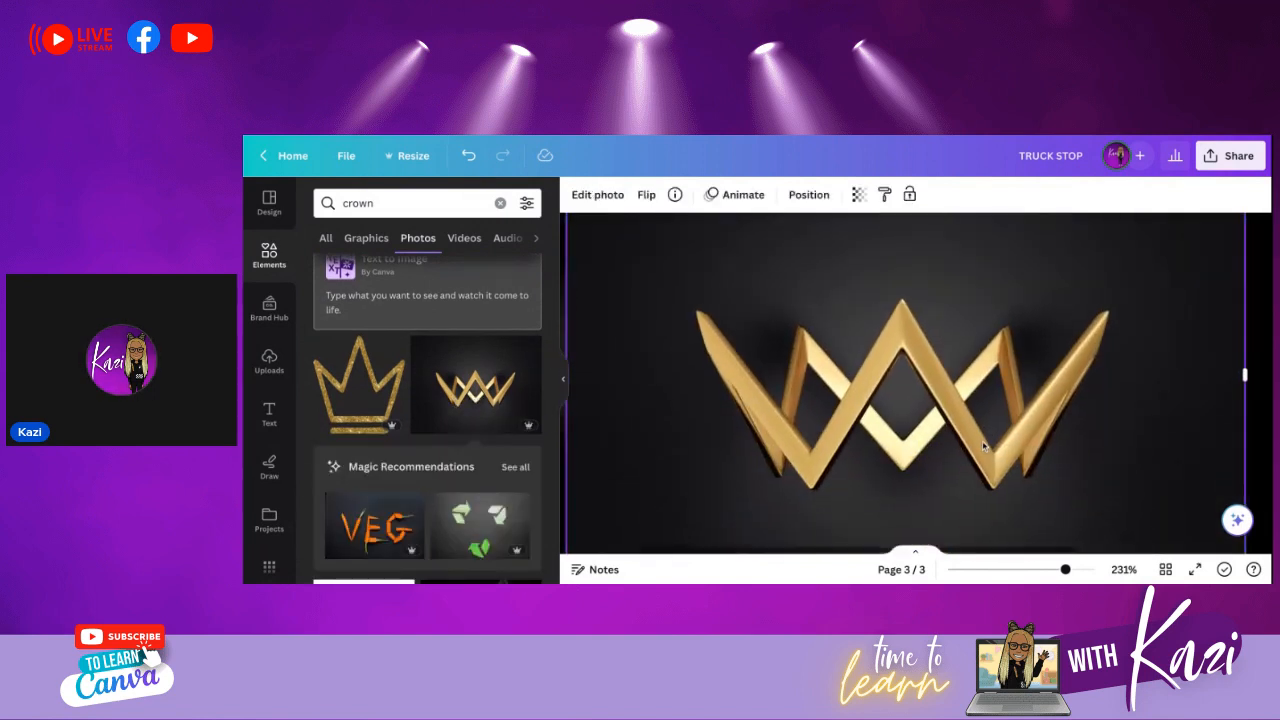
click(599, 196)
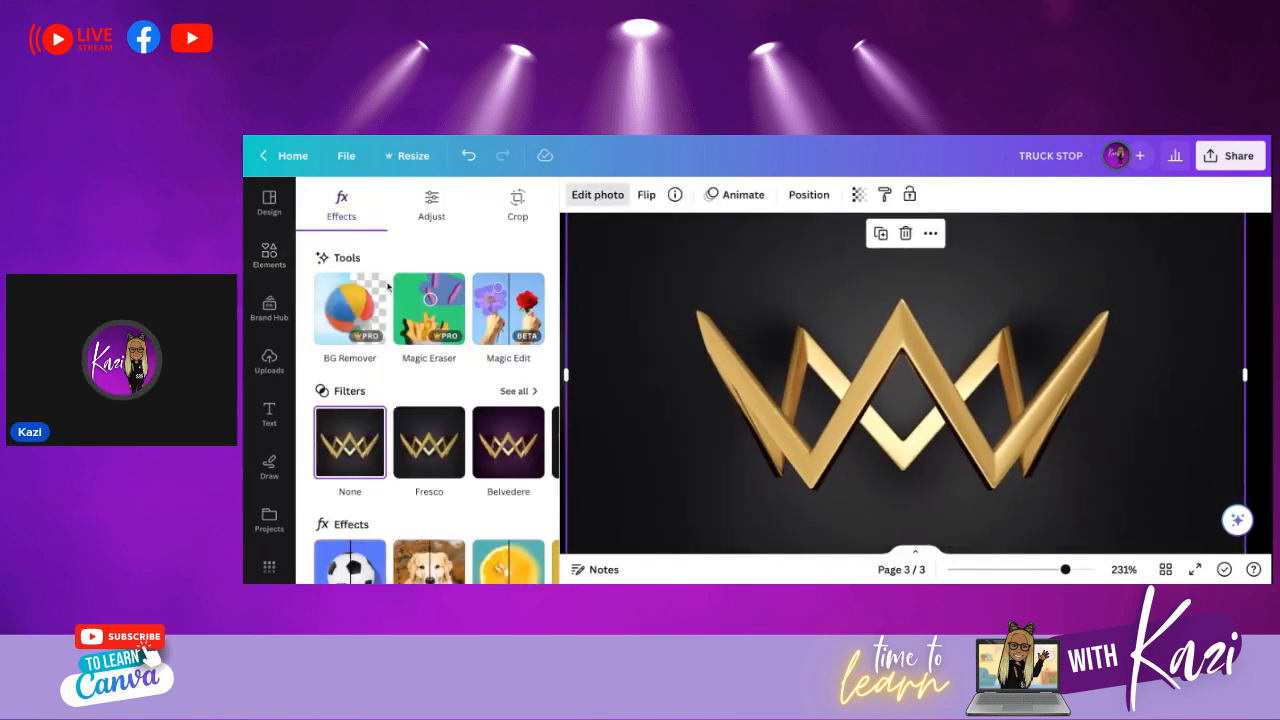
click(360, 300)
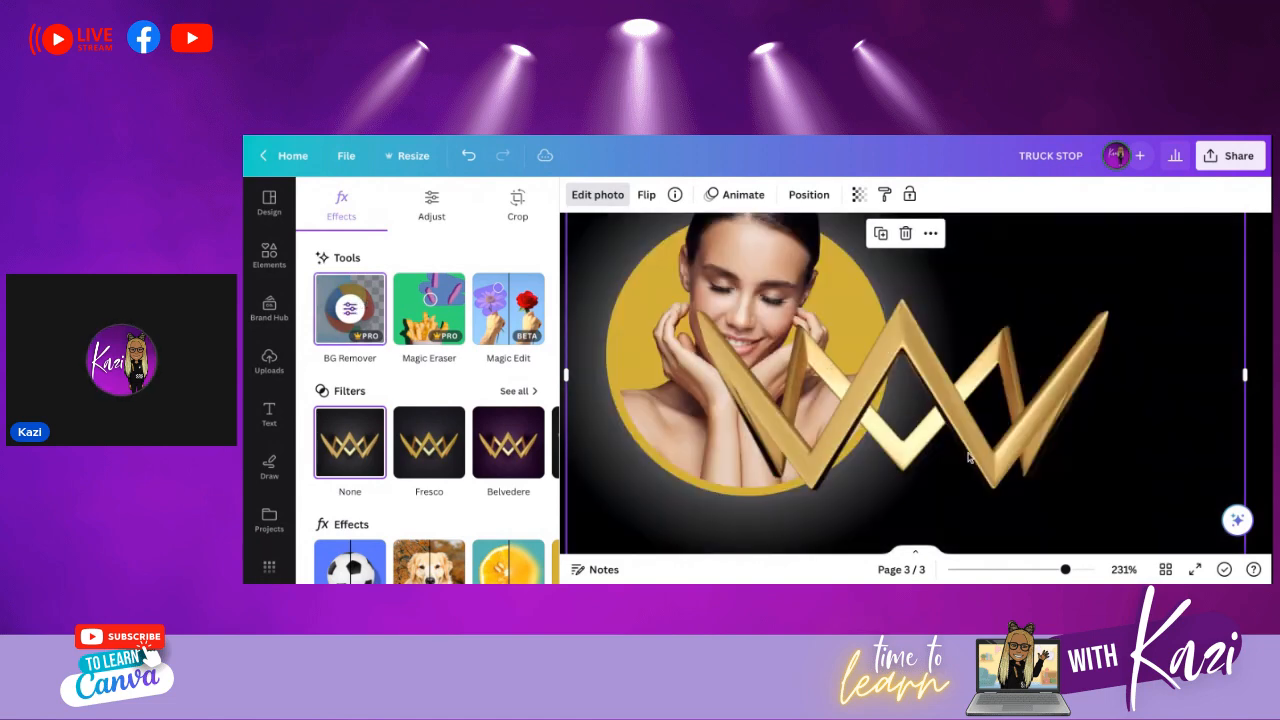
- Scale the zigzag gold crown down and move it onto the top of the woman's head
drag(957, 436, 847, 356)
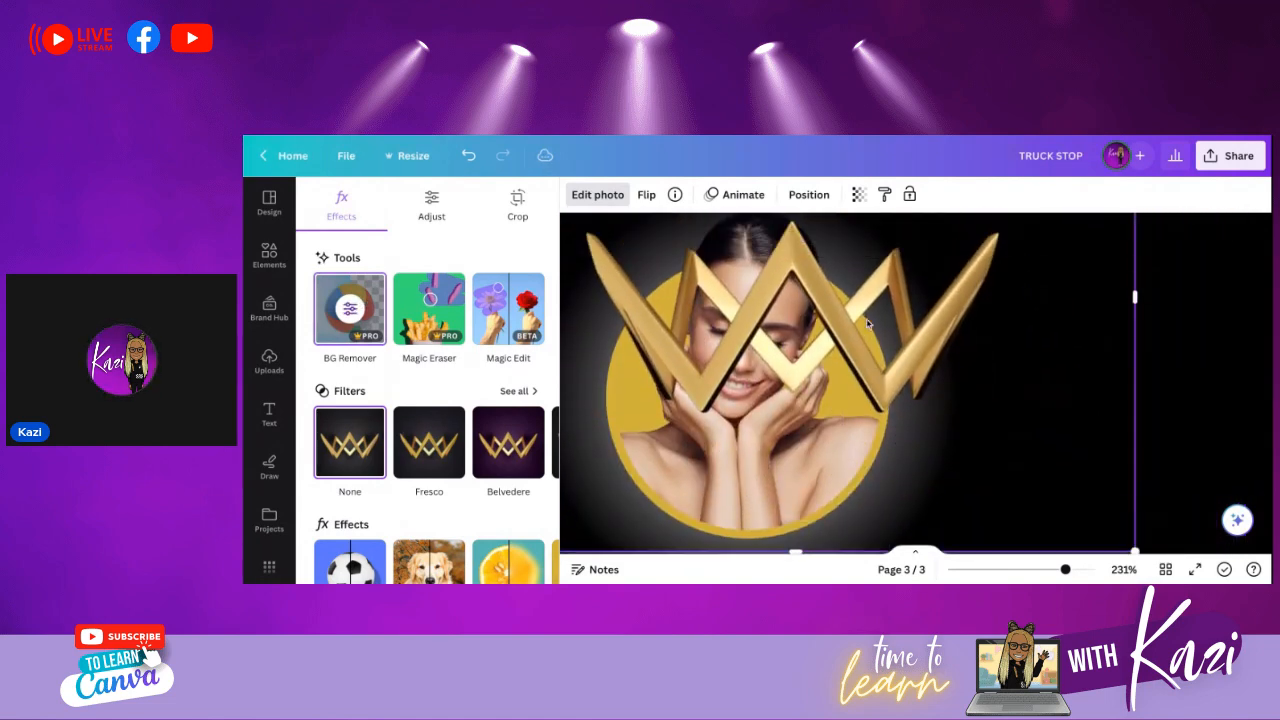
drag(1077, 571, 1042, 570)
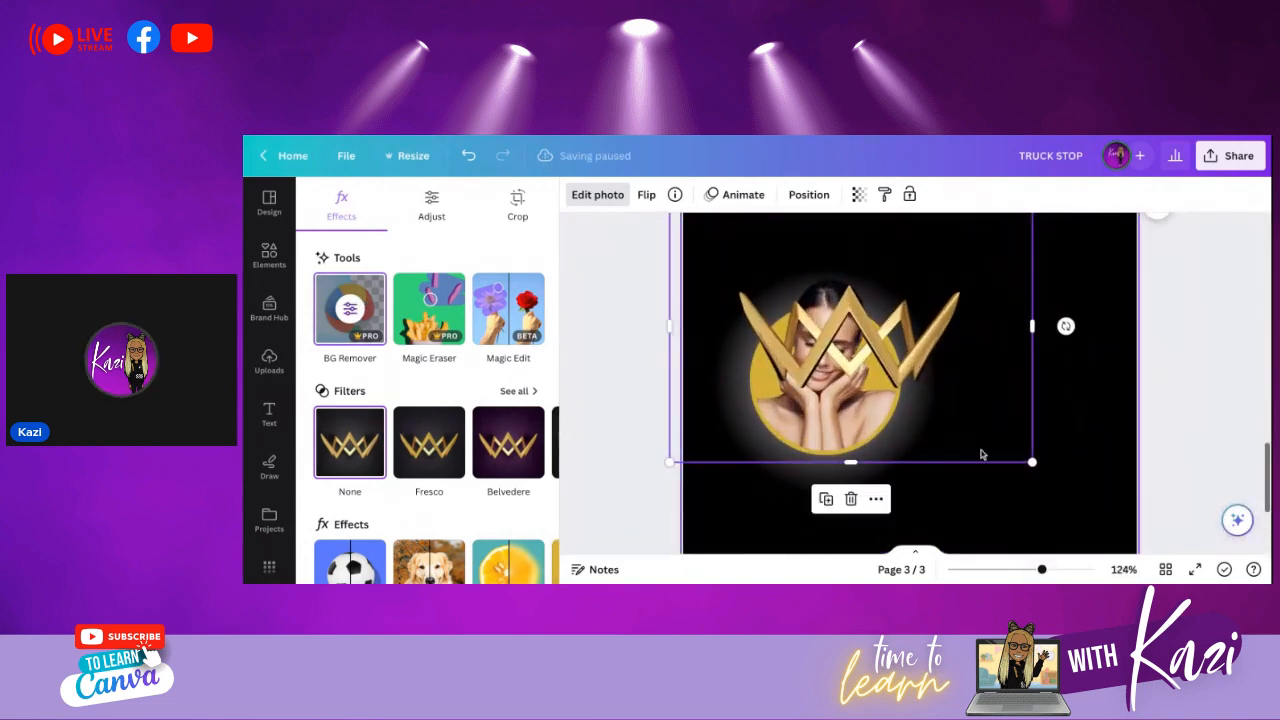
scroll(767, 320, up, 1)
drag(668, 221, 866, 365)
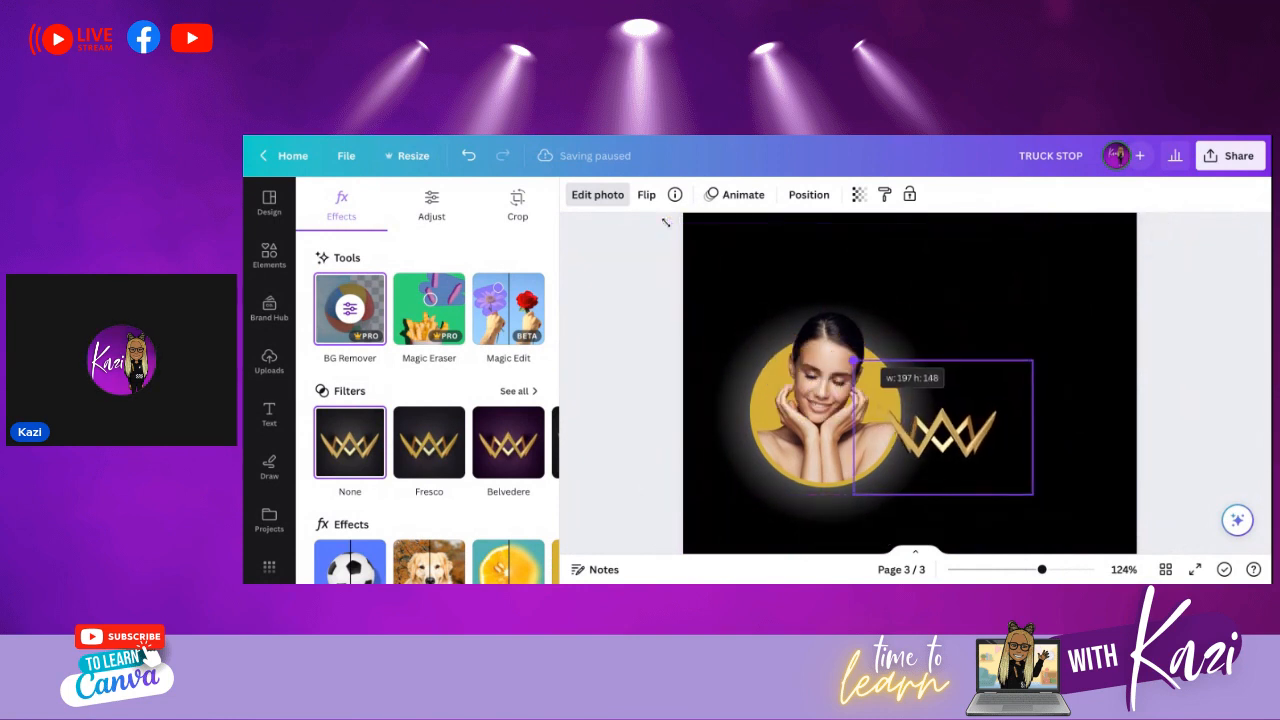
drag(1000, 451, 951, 441)
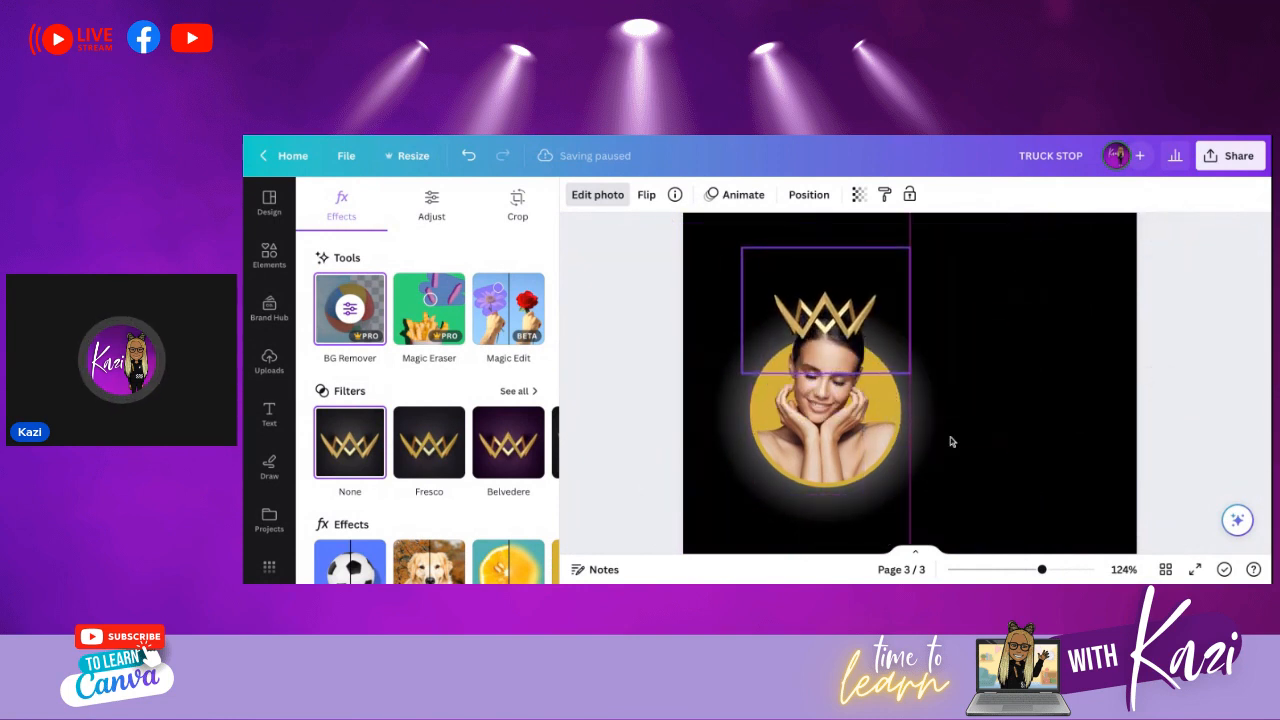
- Shrink the crown further to match the head's width and tilt it slightly counterclockwise to follow the head's angle
drag(909, 249, 856, 288)
mouse_move(796, 338)
mouse_down()
mouse_move(824, 318)
mouse_move(795, 341)
mouse_up()
drag(916, 314, 914, 293)
drag(846, 322, 838, 321)
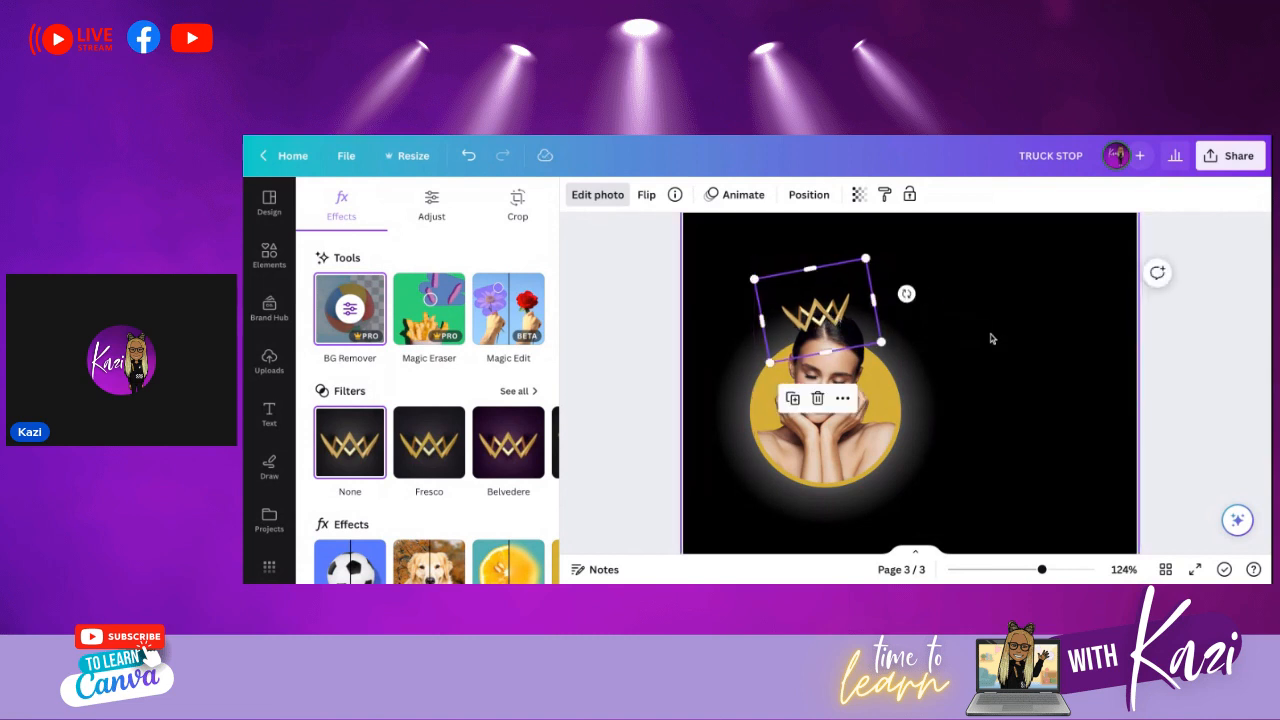
click(991, 337)
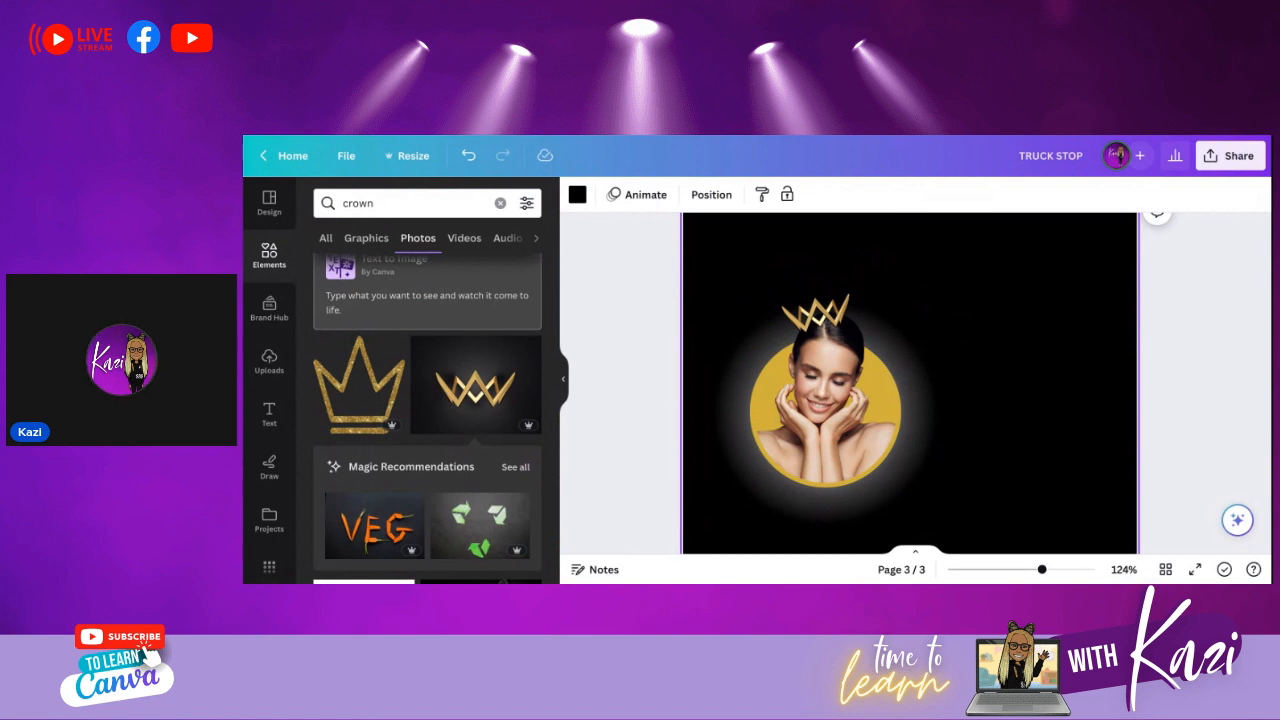
- Unlock the woman's lower photo layer, the gold circle and the white glow on page 3
mouse_move(653, 271)
mouse_down()
mouse_move(894, 531)
mouse_move(653, 275)
mouse_up()
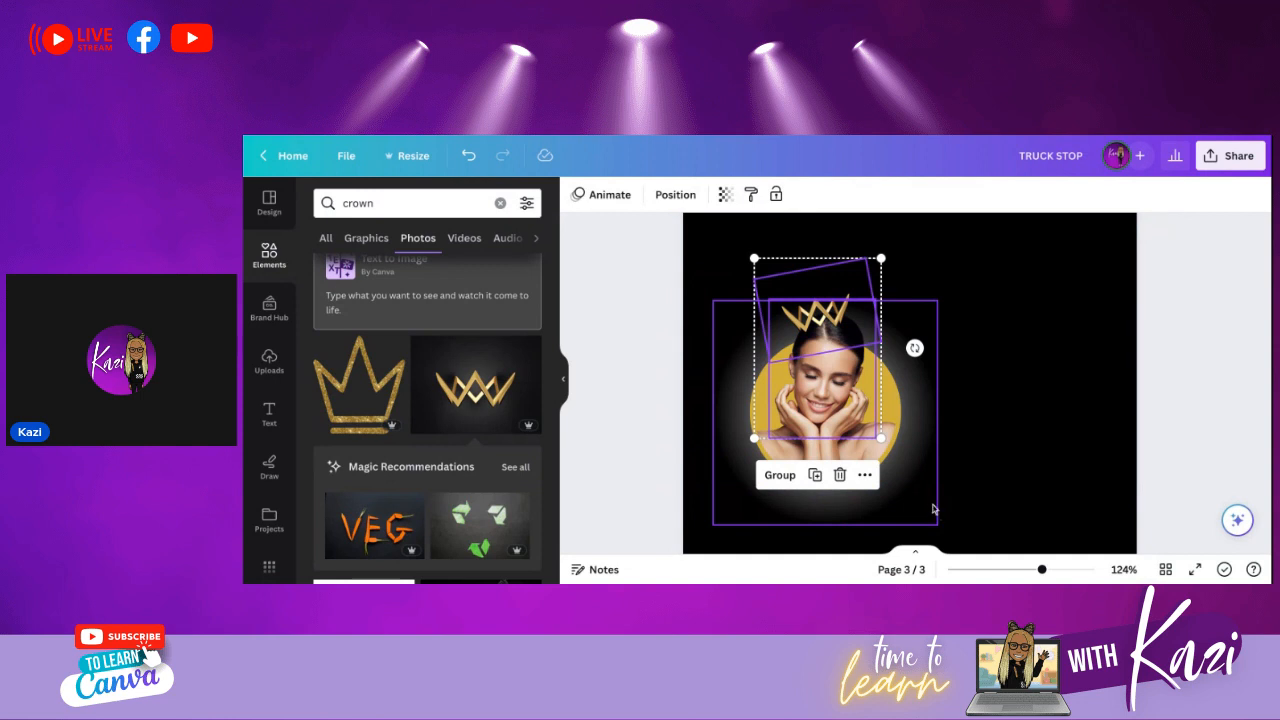
click(928, 505)
click(711, 194)
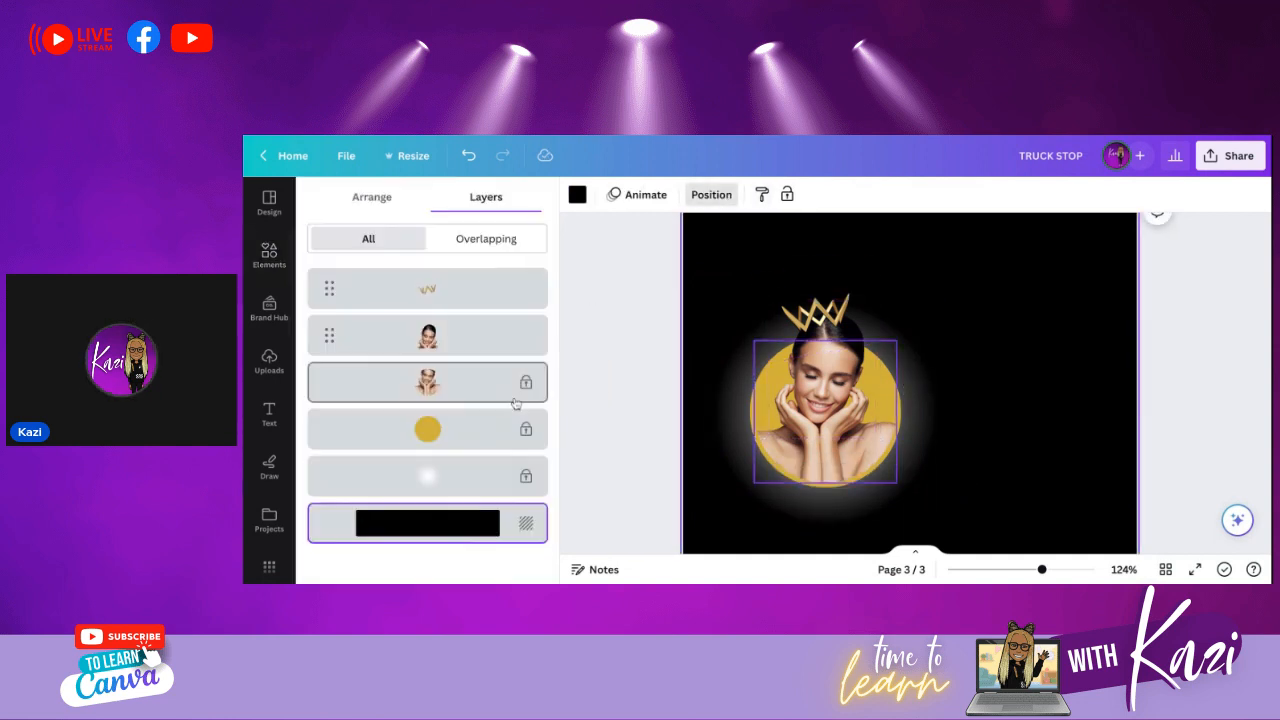
click(528, 387)
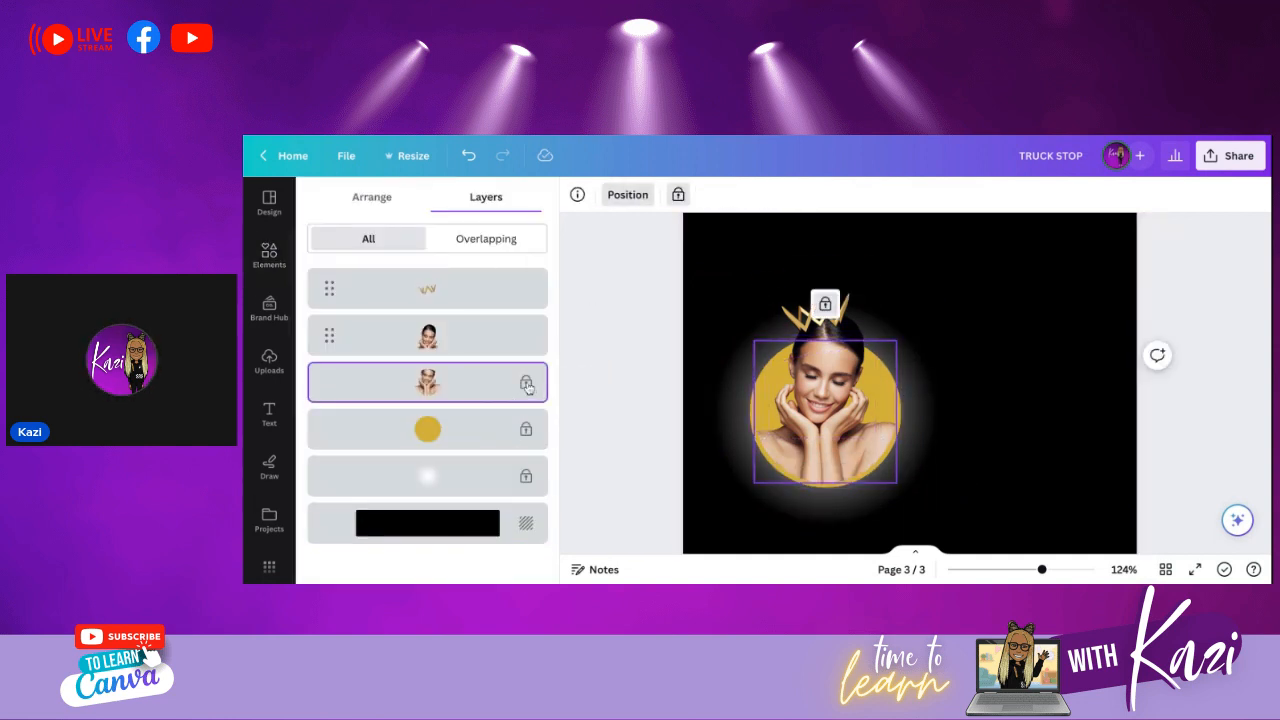
click(678, 197)
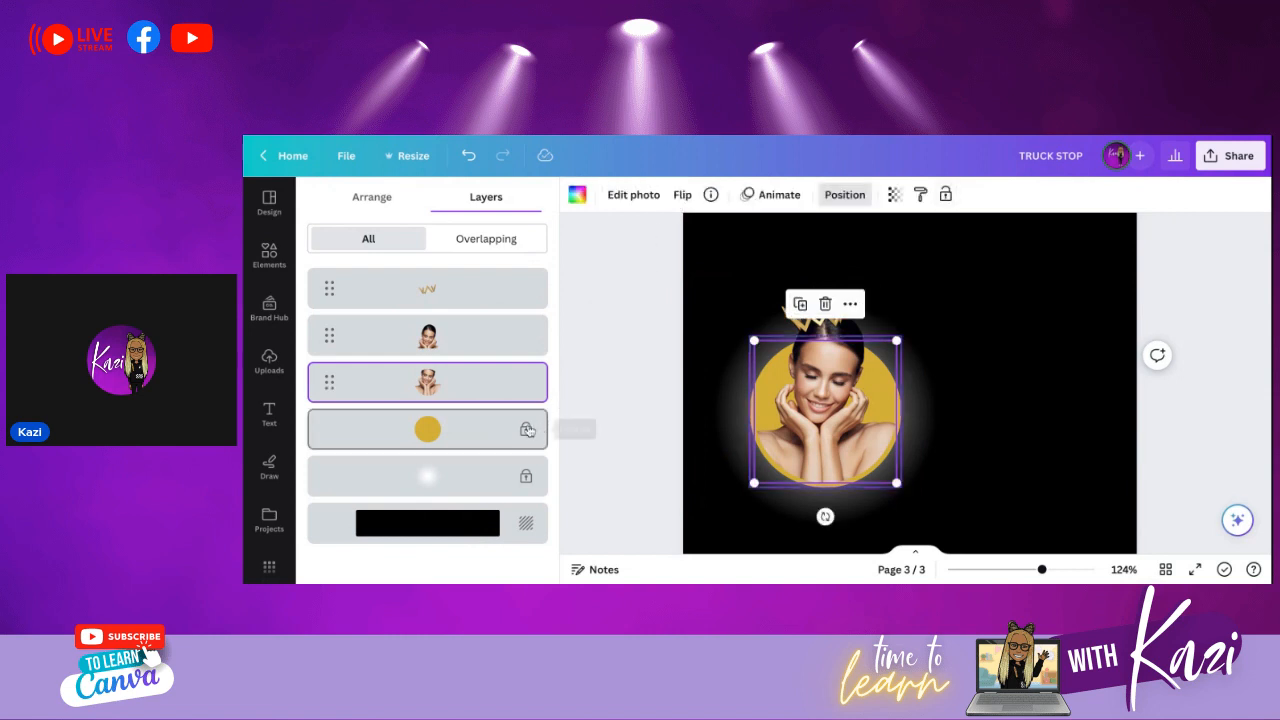
click(480, 429)
click(648, 193)
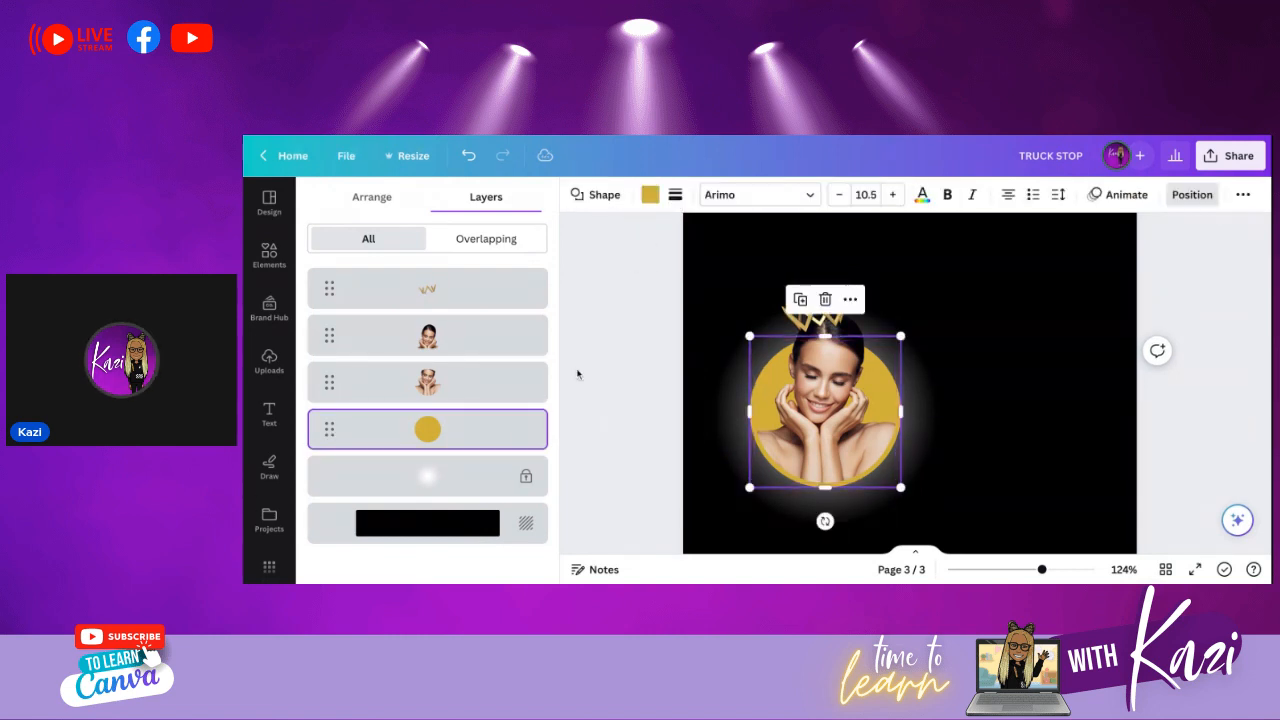
click(518, 474)
click(678, 196)
click(656, 366)
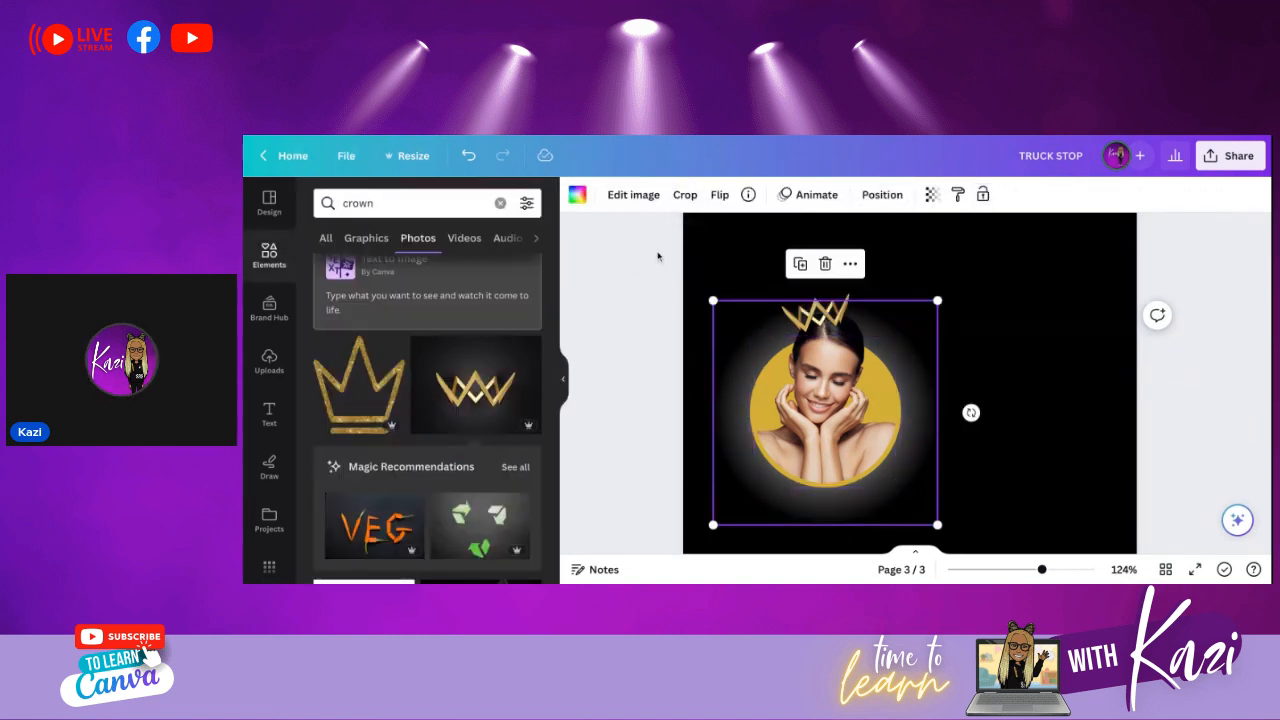
- Group the crown, both photos of the woman, the gold circle and the glow into one object
click(660, 257)
drag(651, 262, 953, 527)
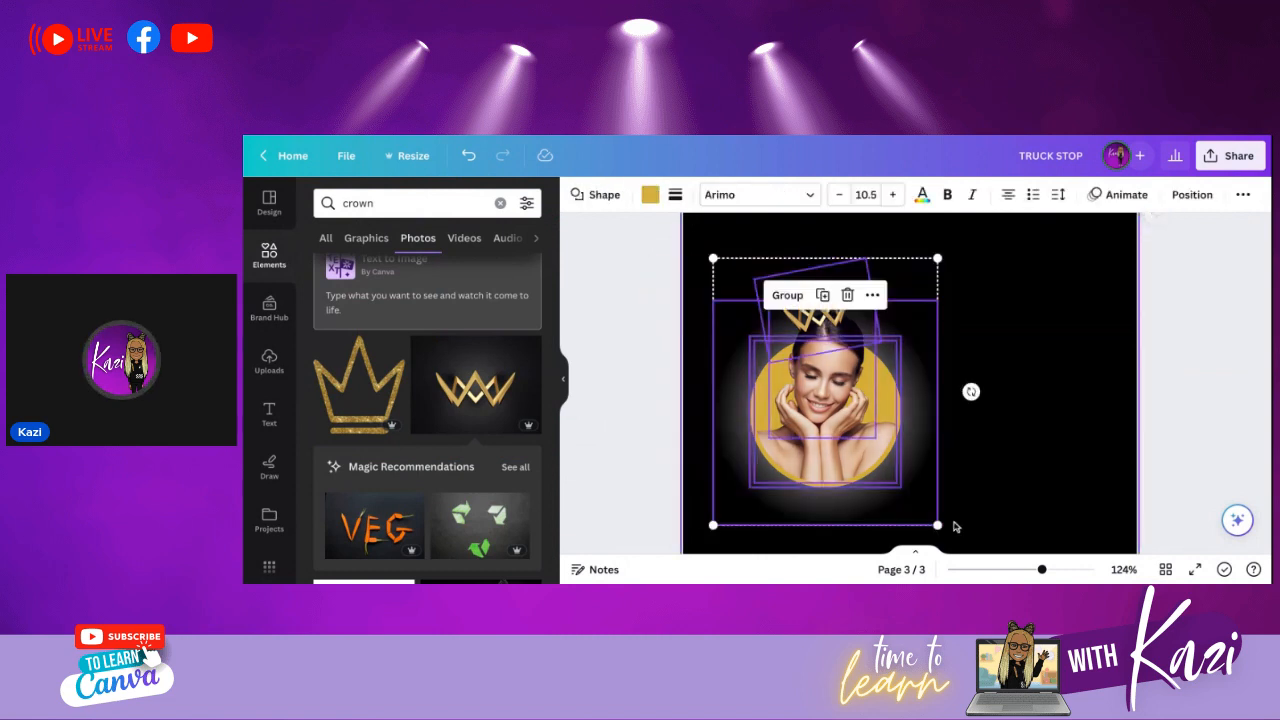
key(ctrl+g)
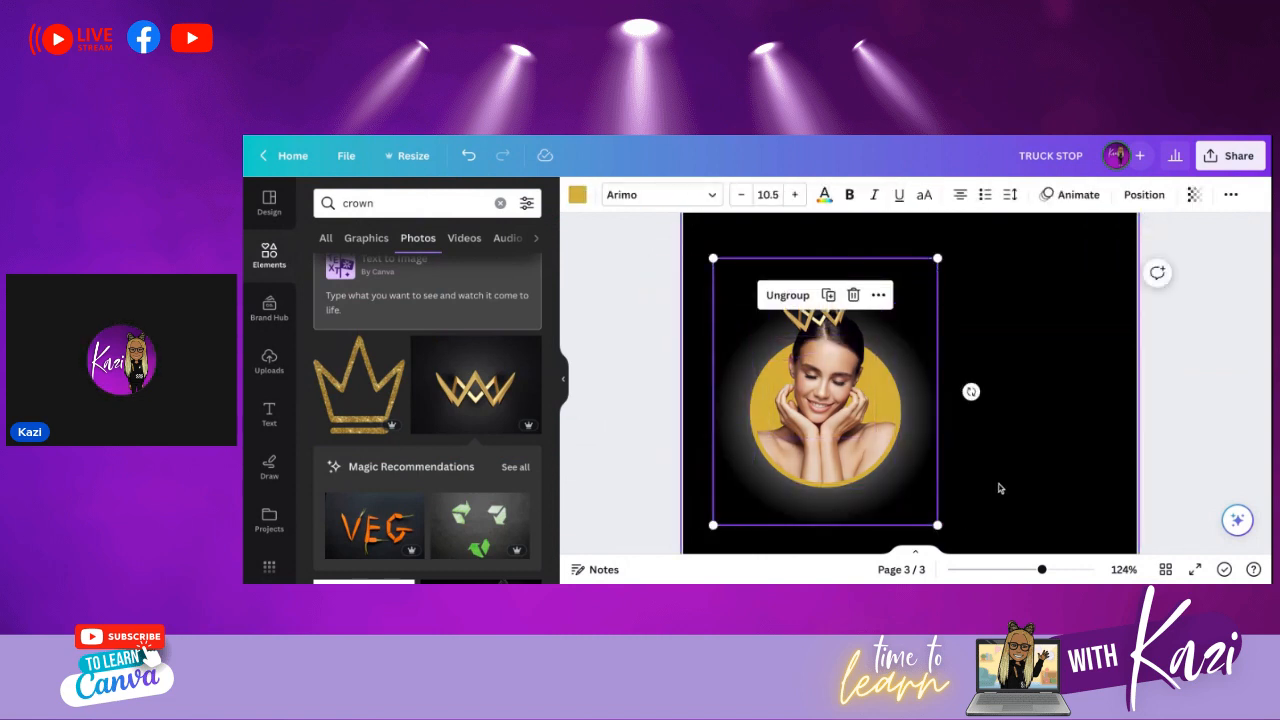
- Move the crowned woman group toward the page's left side and scale it down slightly
mouse_move(872, 440)
mouse_down()
mouse_move(822, 437)
mouse_move(852, 437)
mouse_up()
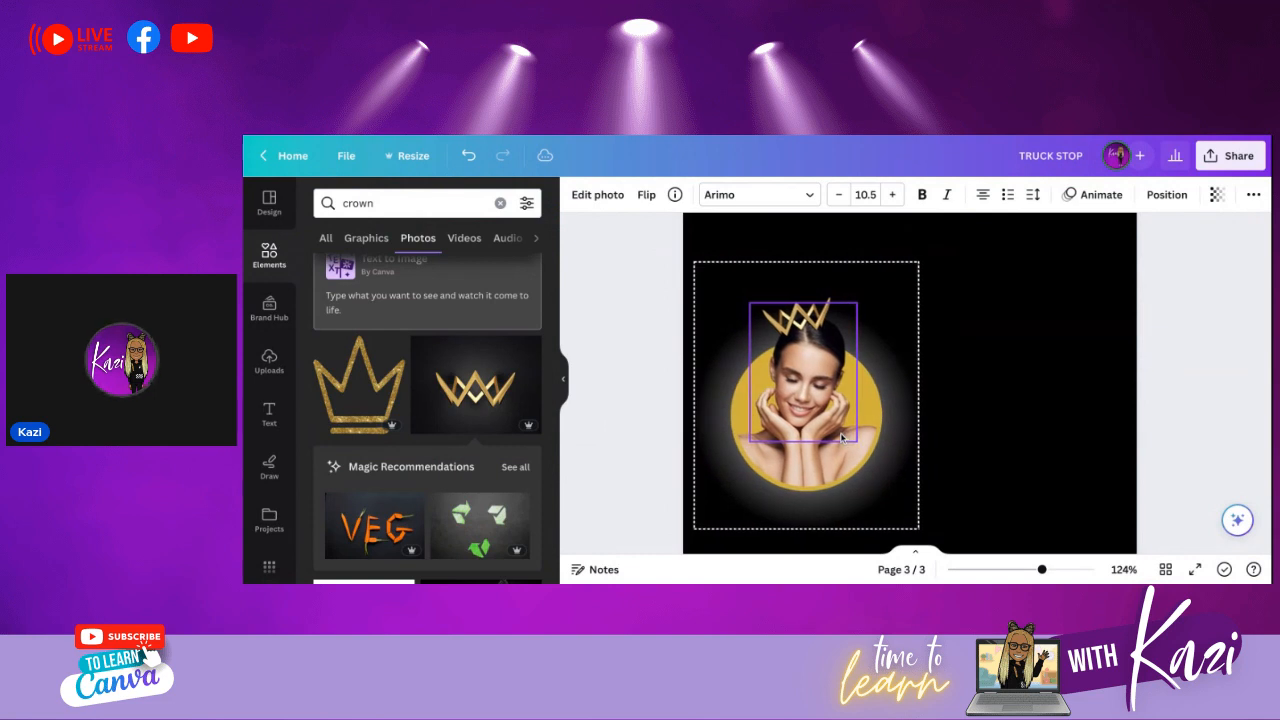
drag(692, 261, 717, 291)
drag(842, 462, 826, 452)
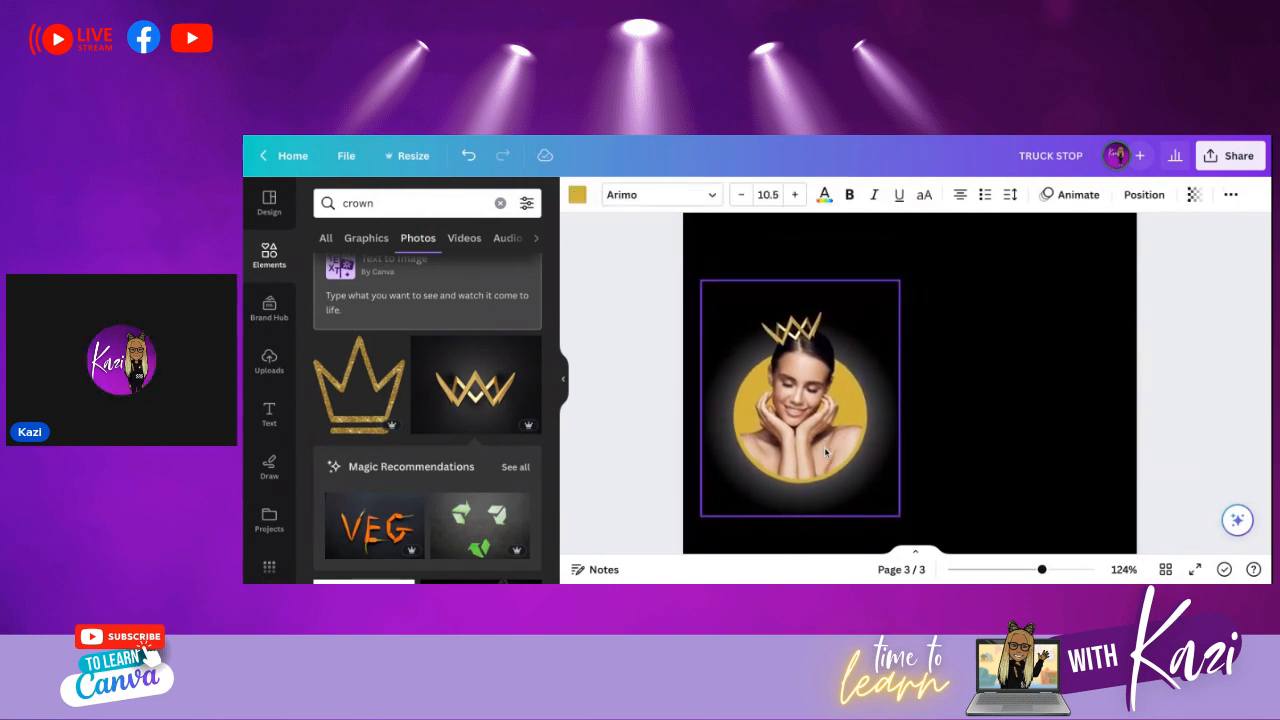
click(968, 462)
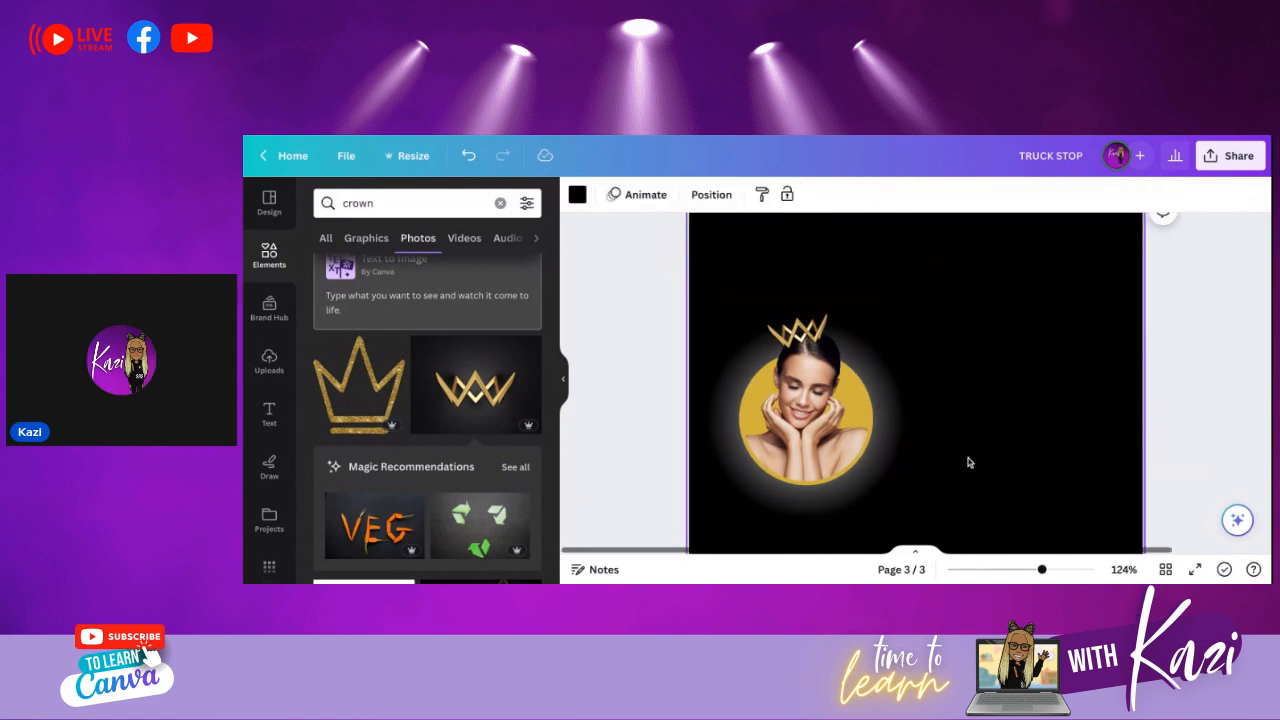
scroll(968, 463, down, 1)
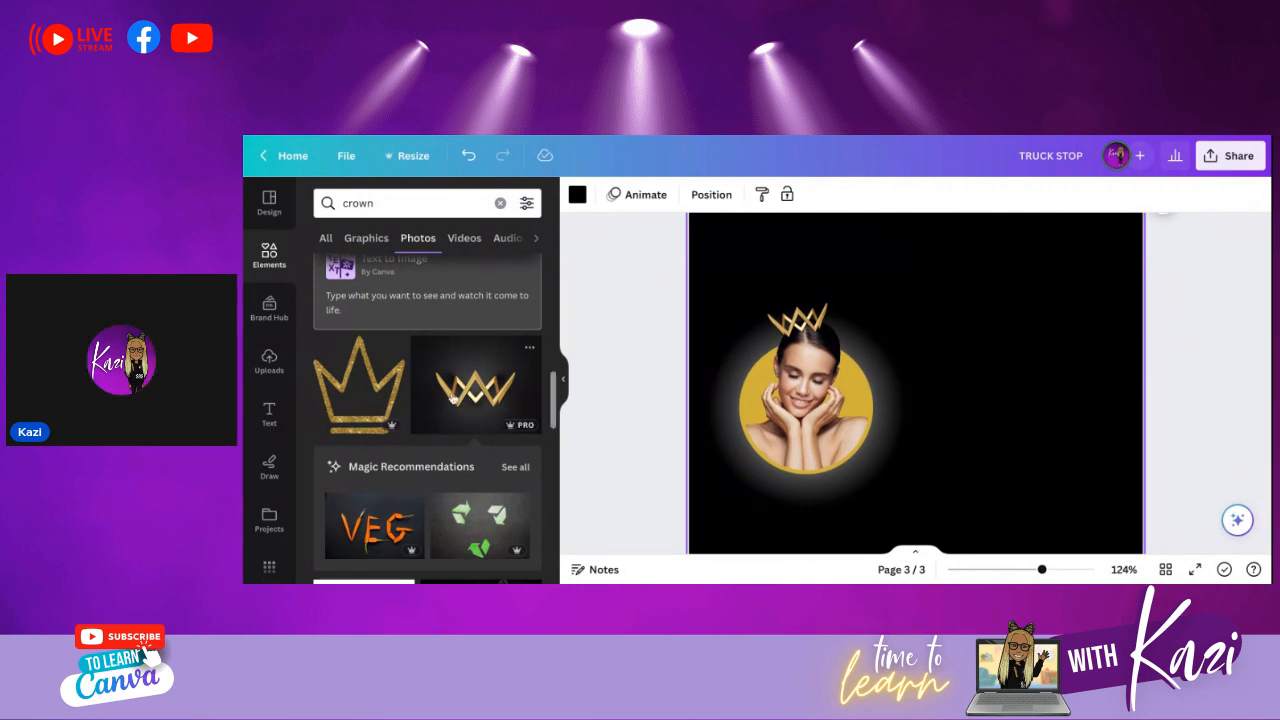
- Add a heading text box and place it beside the woman, on the page's right half
scroll(270, 355, down, 2)
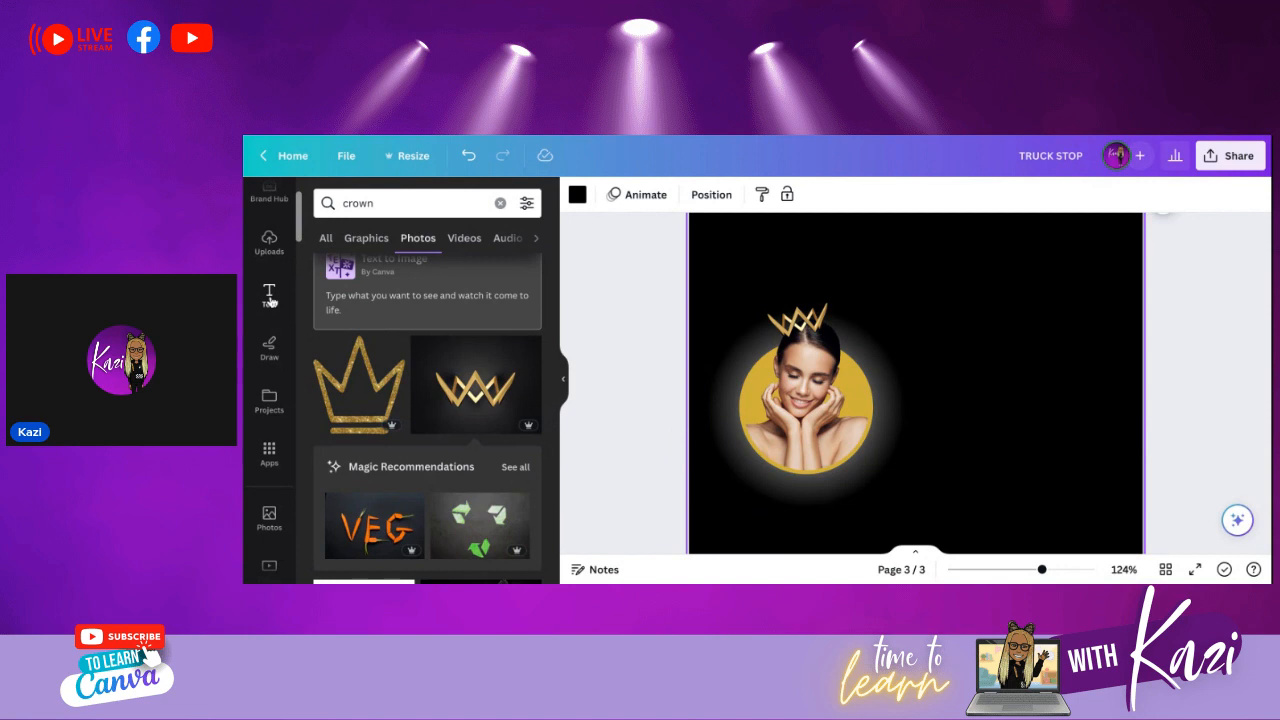
click(269, 296)
scroll(394, 346, up, 2)
scroll(397, 348, up, 5)
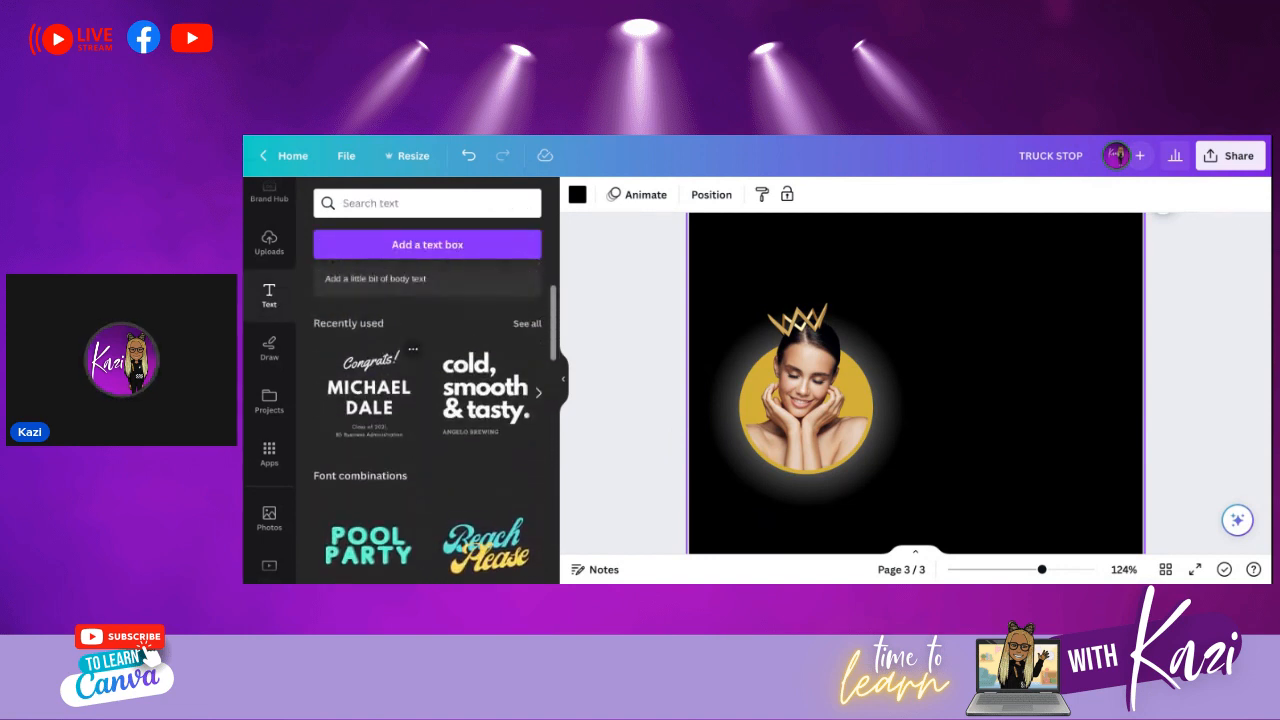
scroll(400, 350, up, 3)
click(392, 315)
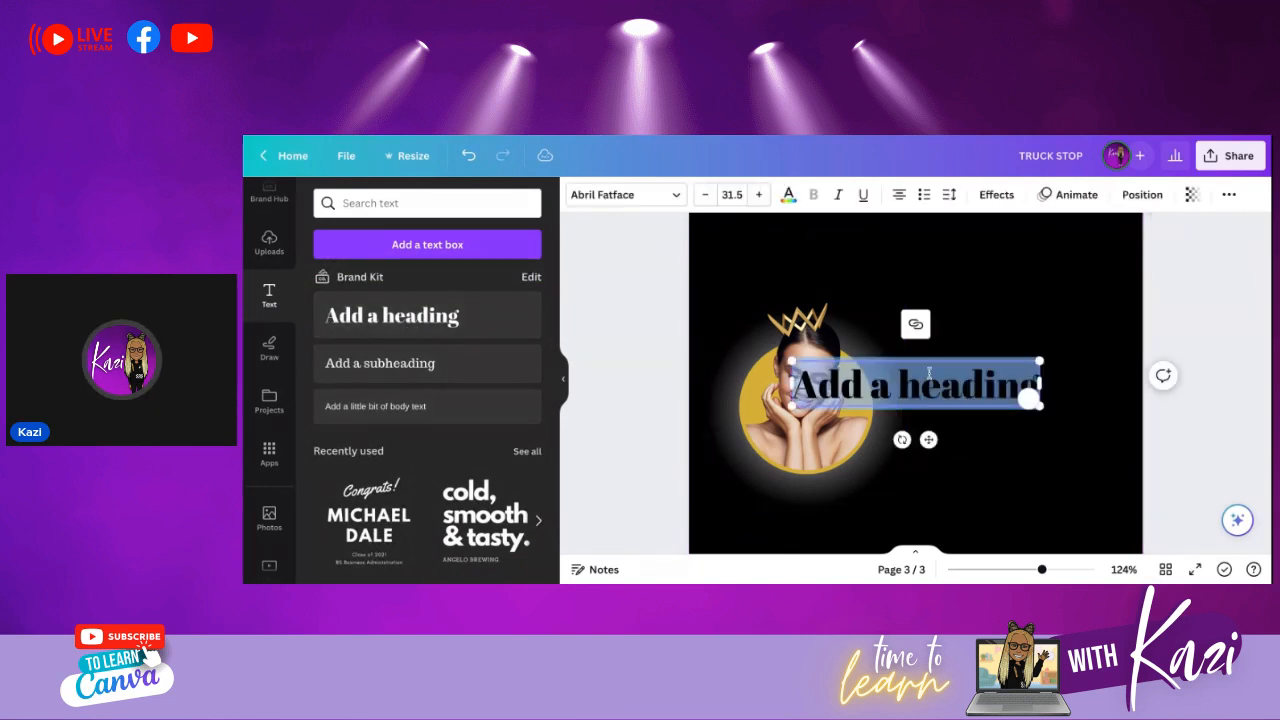
mouse_move(929, 440)
mouse_down()
mouse_move(1018, 440)
mouse_move(1013, 431)
mouse_up()
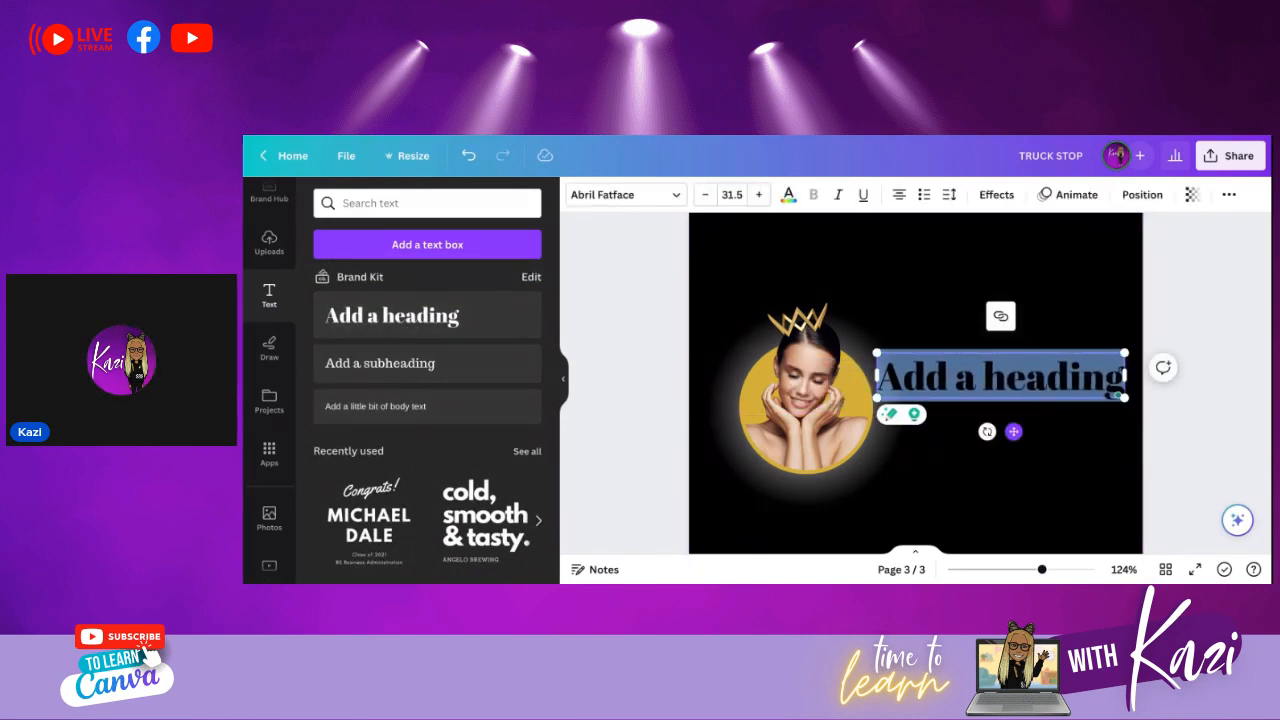
click(1013, 450)
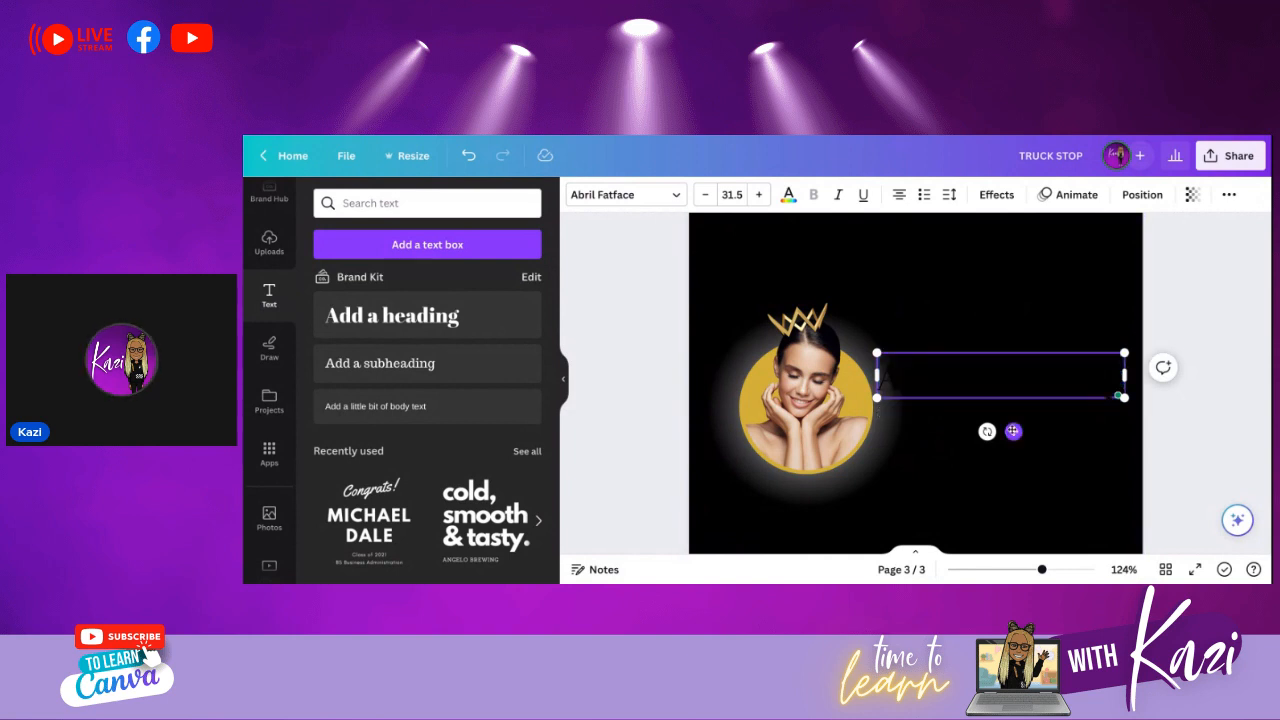
- Duplicate the heading directly below the original and set the text color of both headings to white
click(956, 300)
click(947, 383)
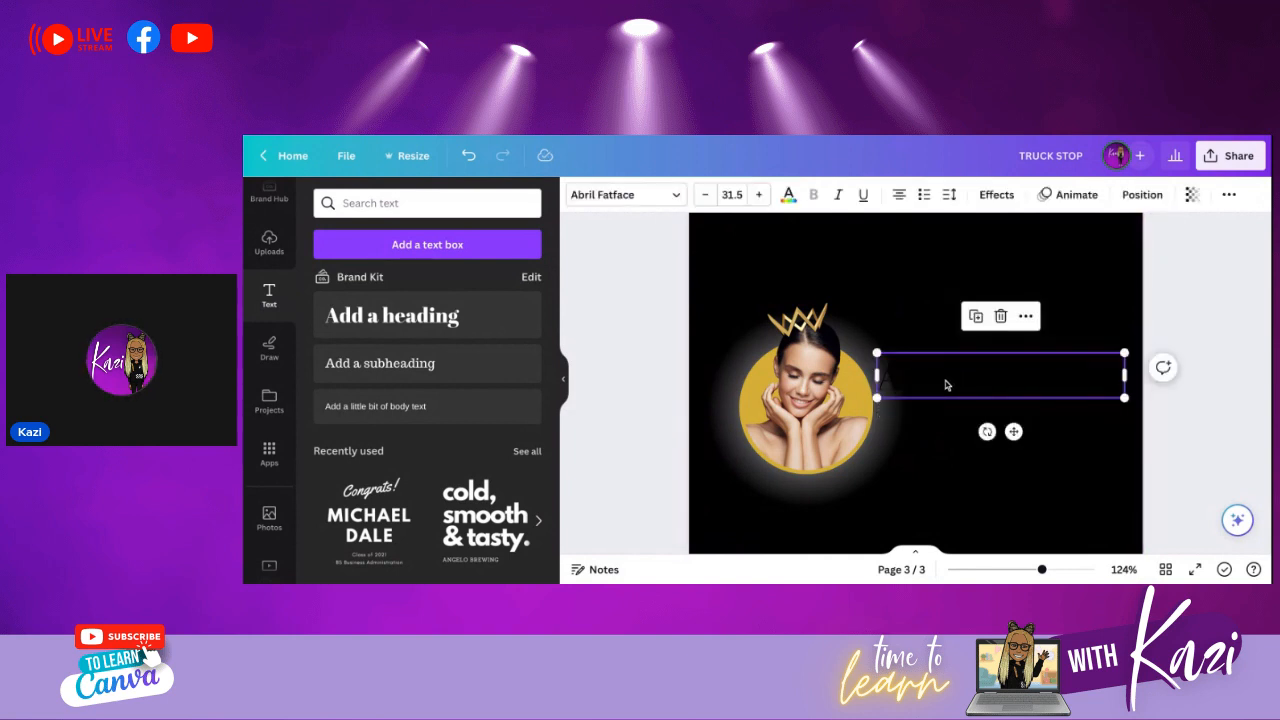
key(ctrl+d)
drag(1028, 448, 1032, 452)
shift+click(937, 386)
click(788, 195)
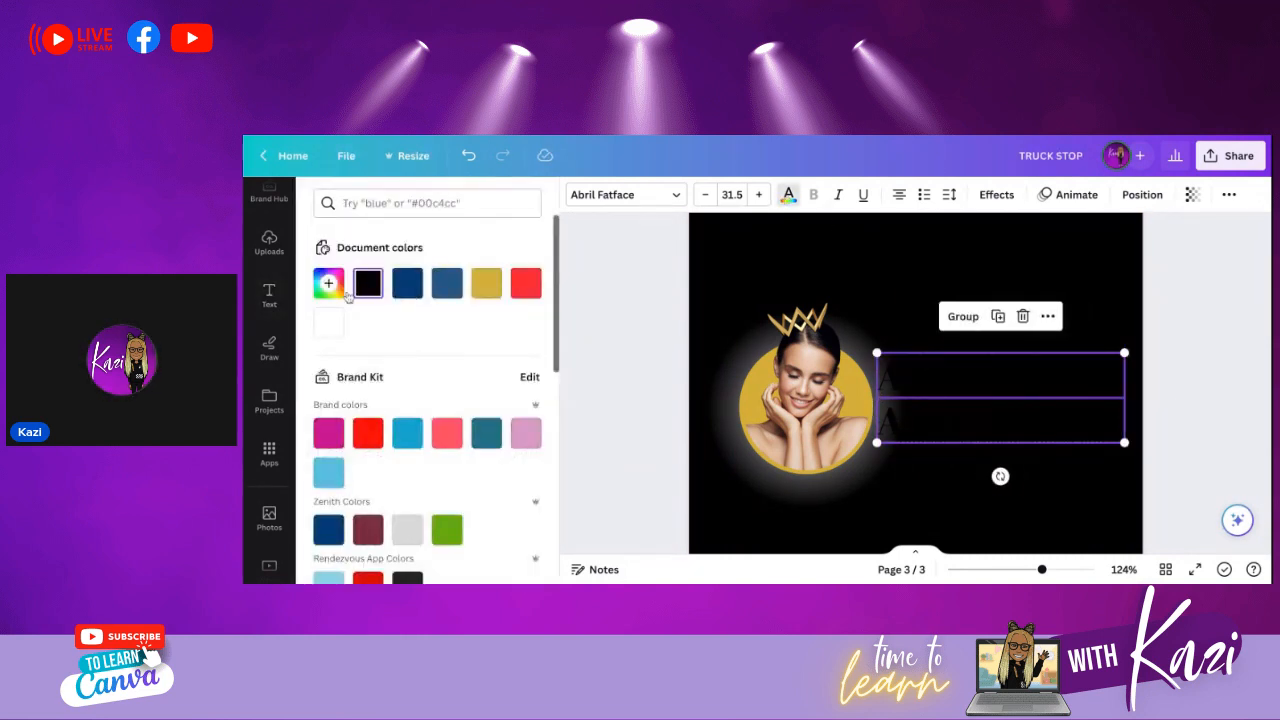
click(330, 324)
click(900, 266)
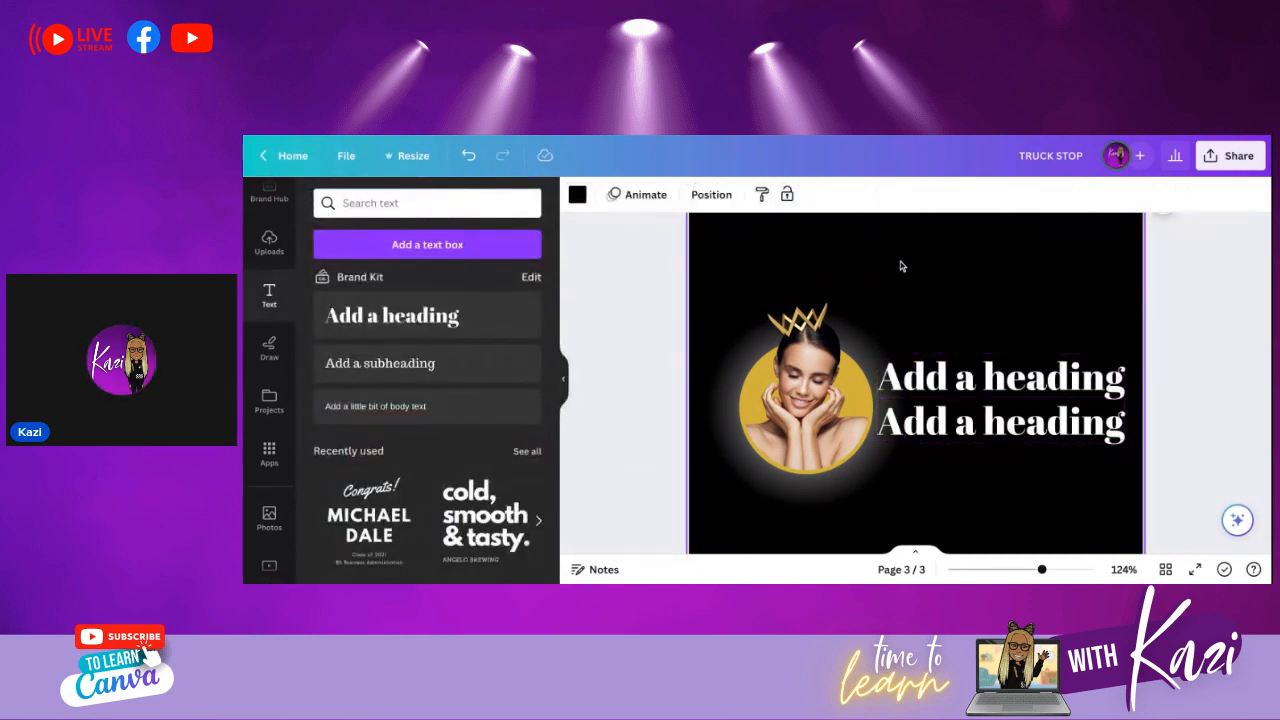
- Replace the upper heading's text with "BOTOX" and the lower heading's text with "QUEEN"
triple_click(969, 383)
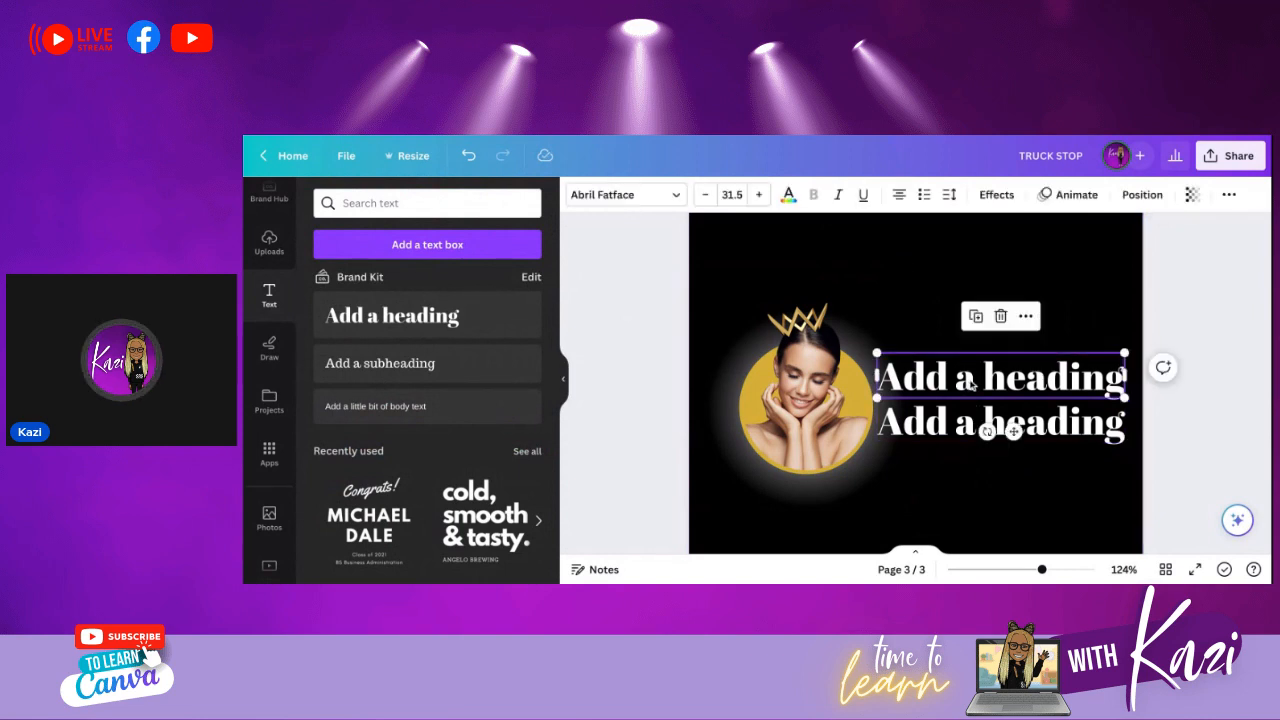
text(BOTOX)
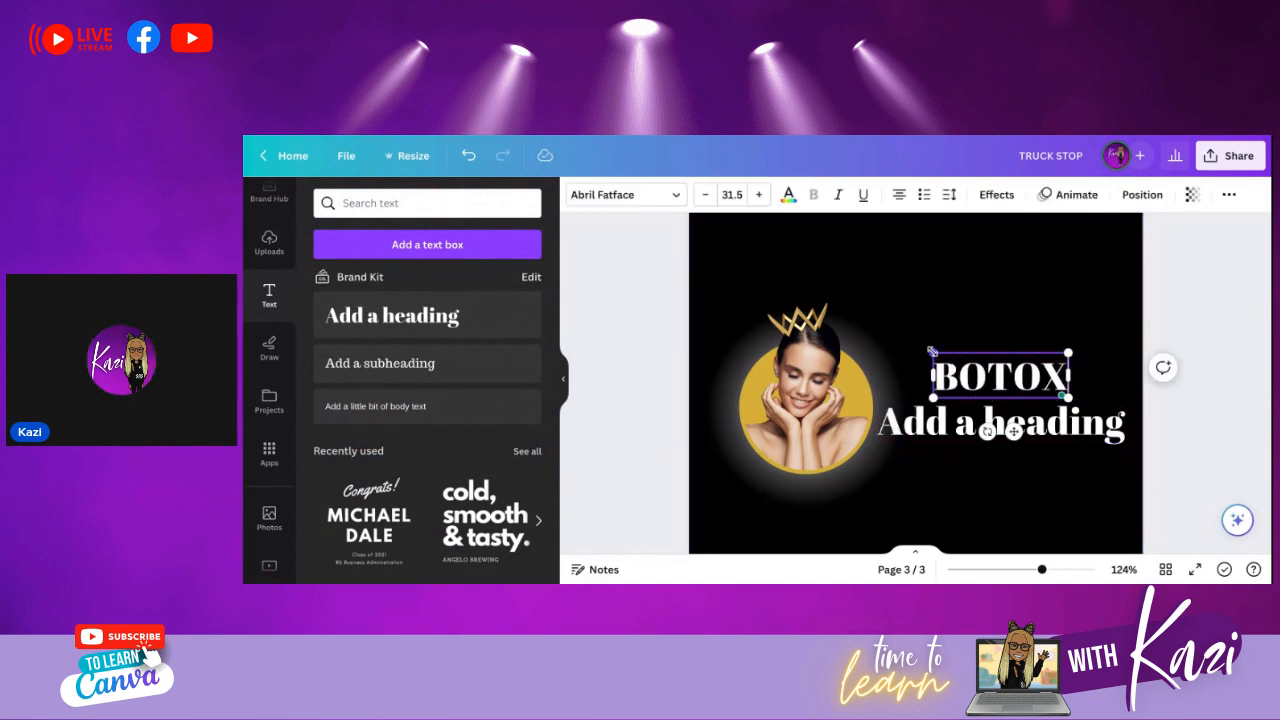
click(935, 430)
triple_click(933, 430)
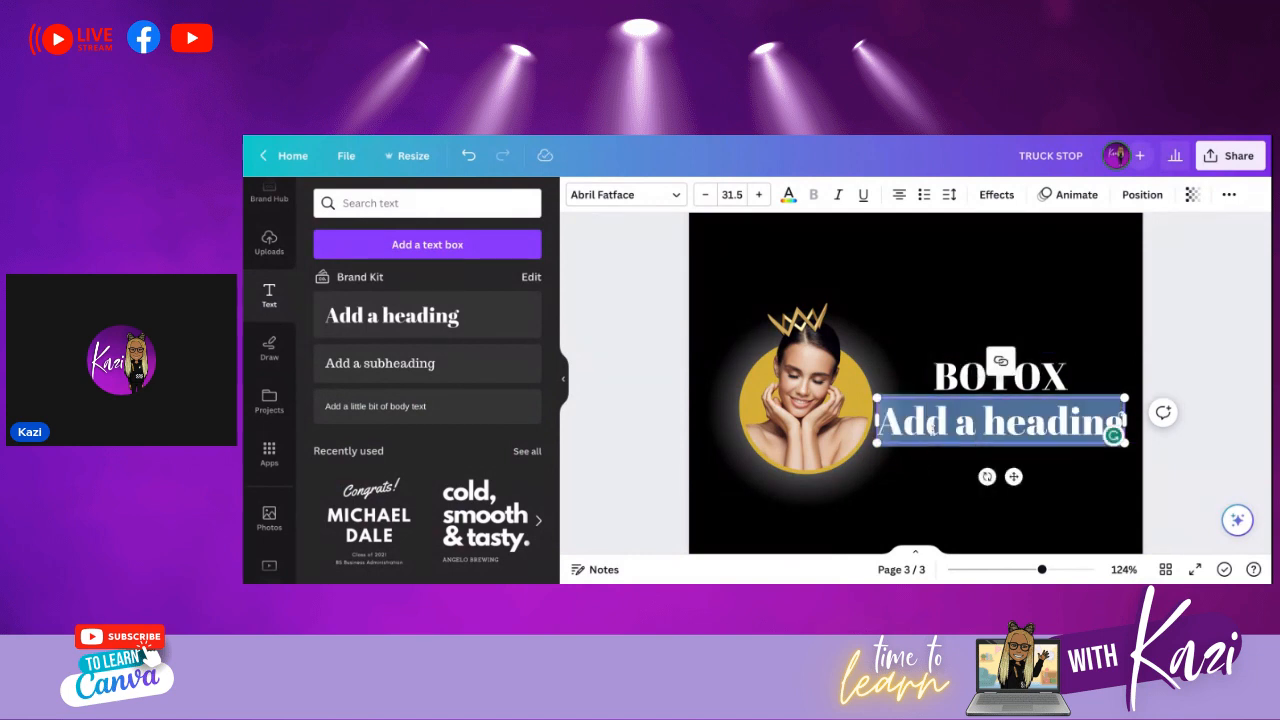
text(QUE)
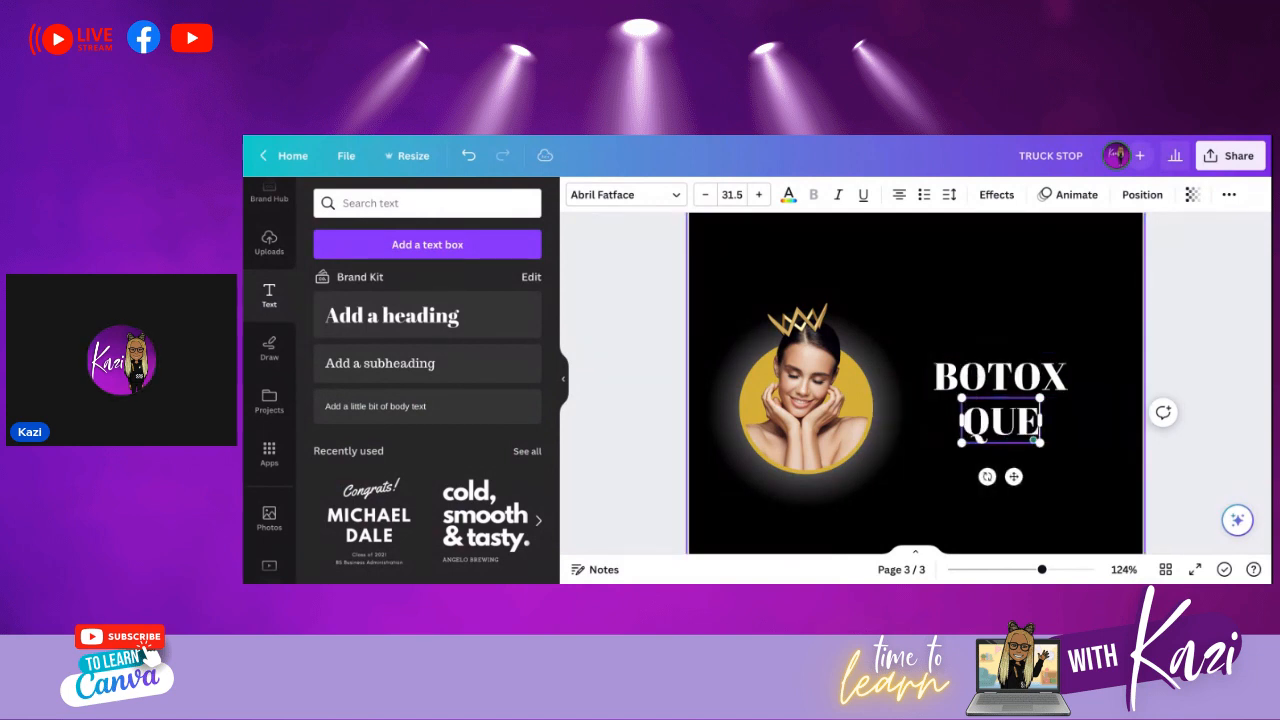
text(EN)
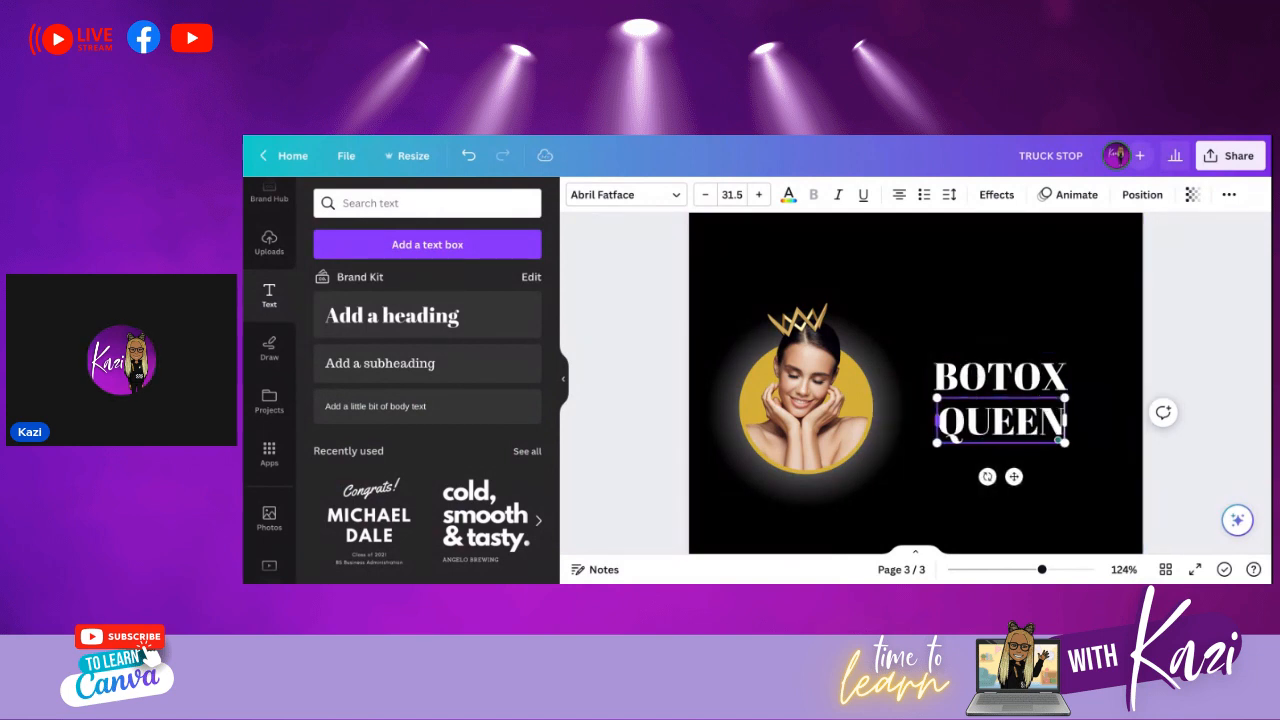
- Place a copy of the "BOTOX" heading above it and change the copy's text to "The"
click(968, 336)
click(978, 380)
drag(978, 380, 964, 332)
double_click(960, 328)
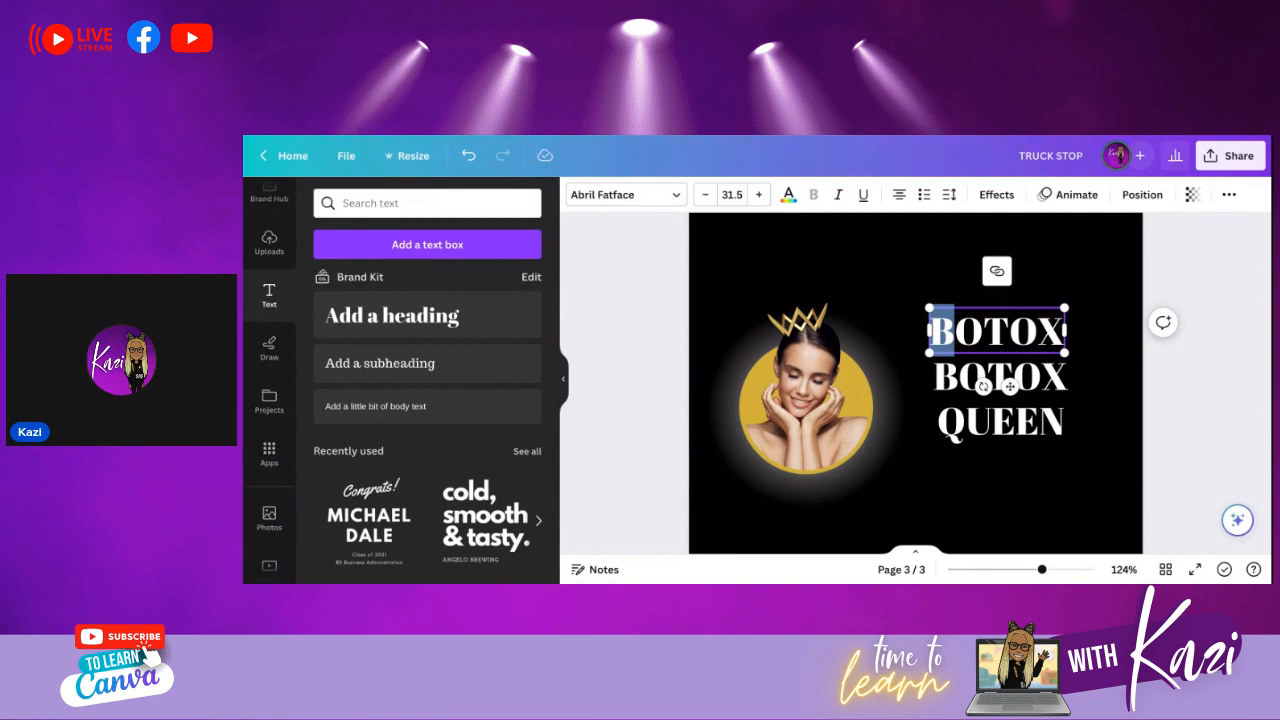
key(ctrl+a)
text(The)
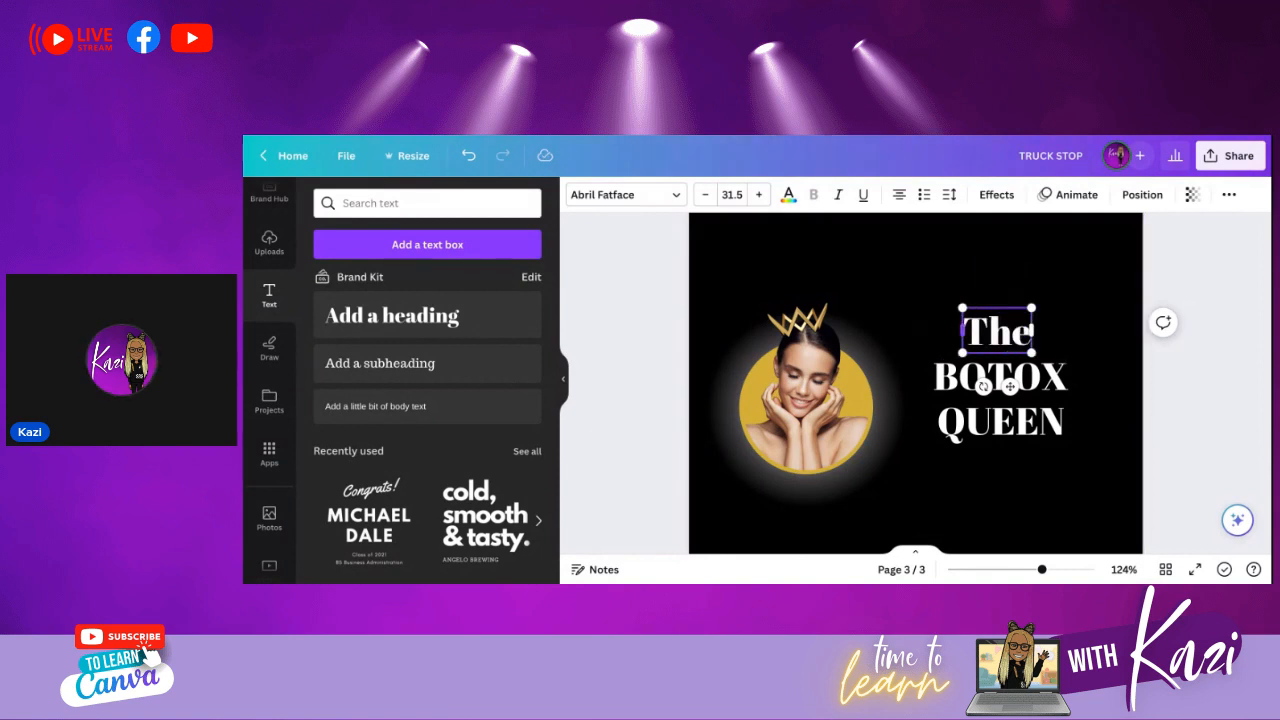
- Shrink "The" to font size 17.5 and align it above the left edge of "BOTOX"
click(1095, 320)
click(1015, 334)
drag(1032, 308, 1002, 328)
mouse_move(995, 386)
mouse_down()
mouse_move(966, 386)
mouse_move(995, 385)
mouse_up()
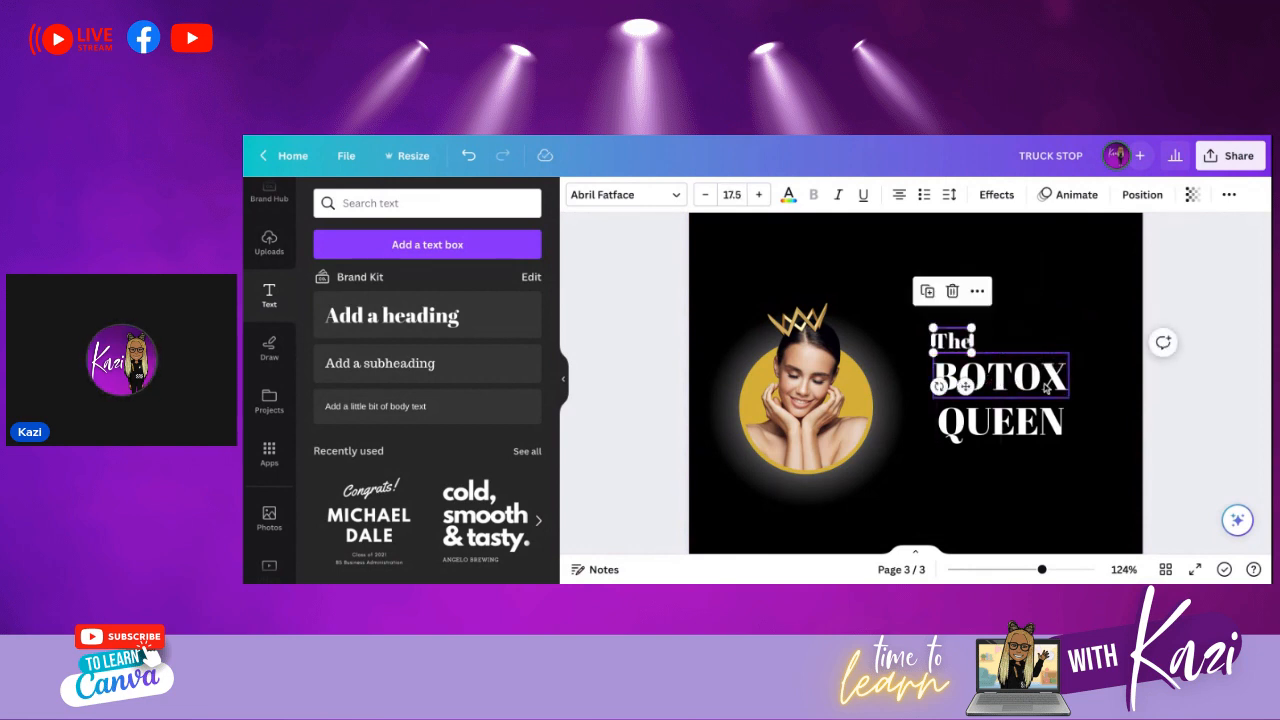
click(1037, 307)
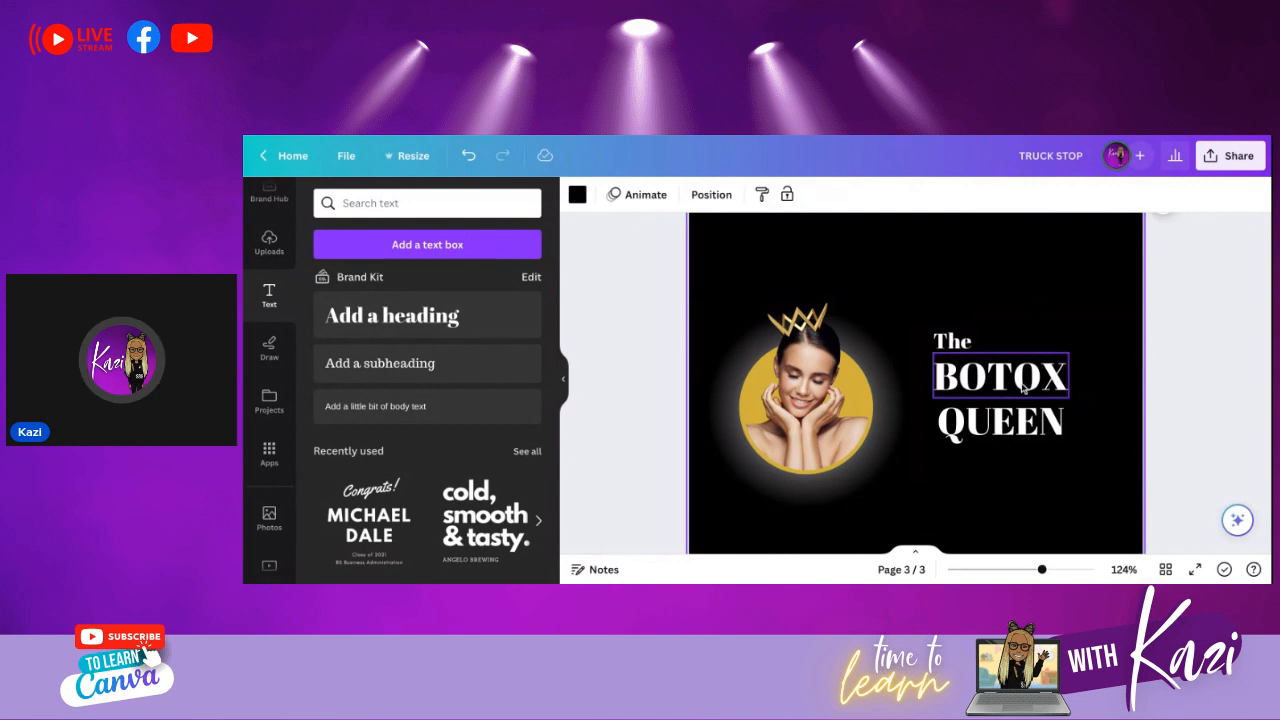
click(1000, 376)
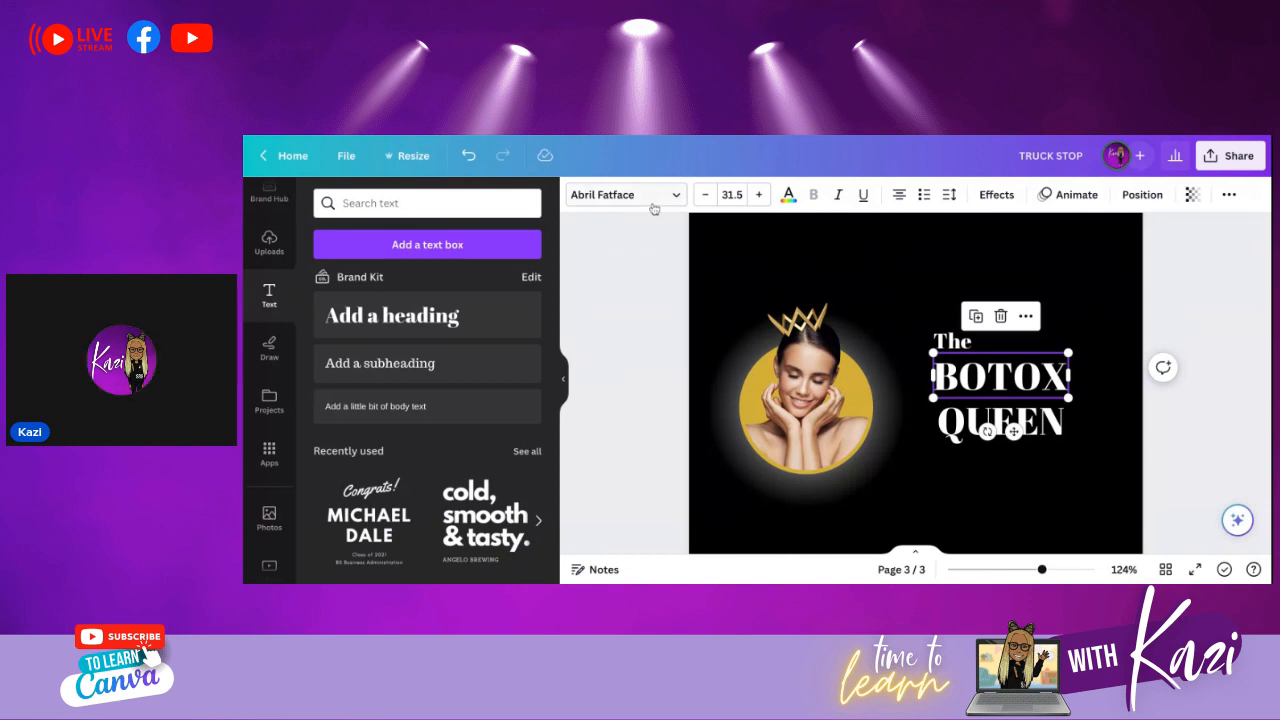
scroll(458, 301, down, 1)
scroll(458, 301, down, 2)
scroll(458, 301, up, 3)
click(1094, 349)
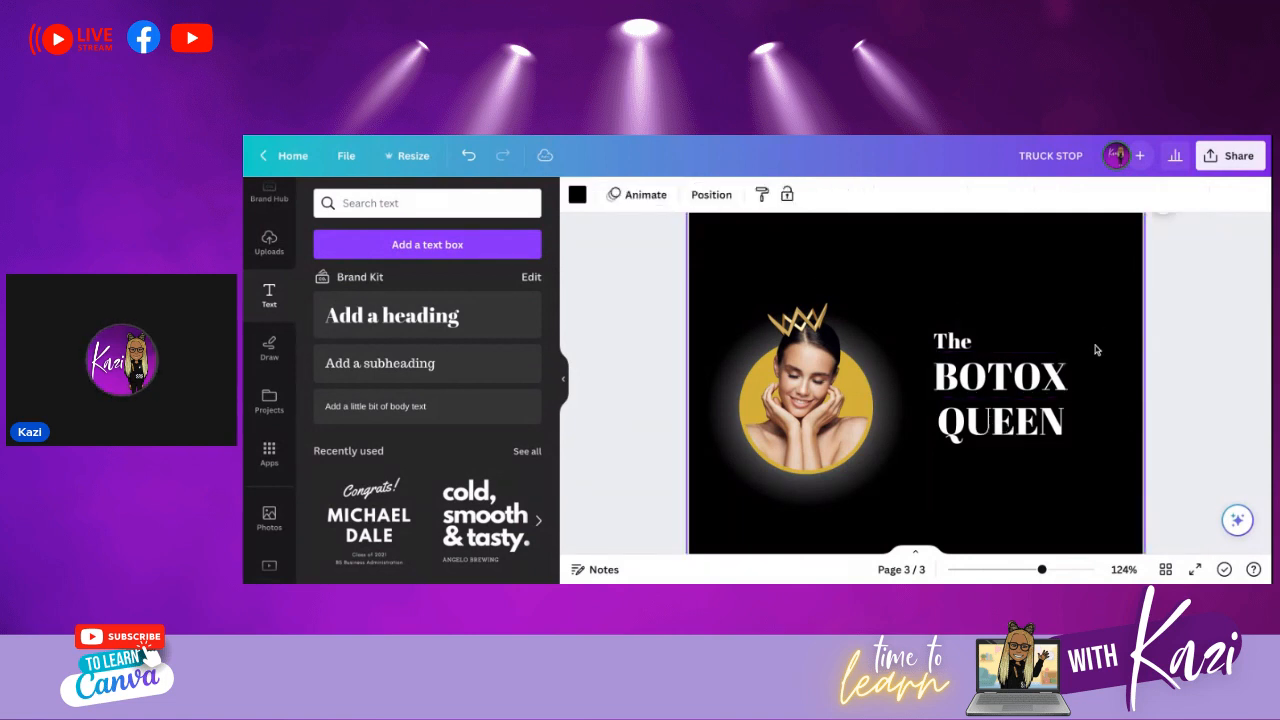
- Set the "BOTOX" heading's font to Breathing and retype its text as "Botox"
click(1022, 395)
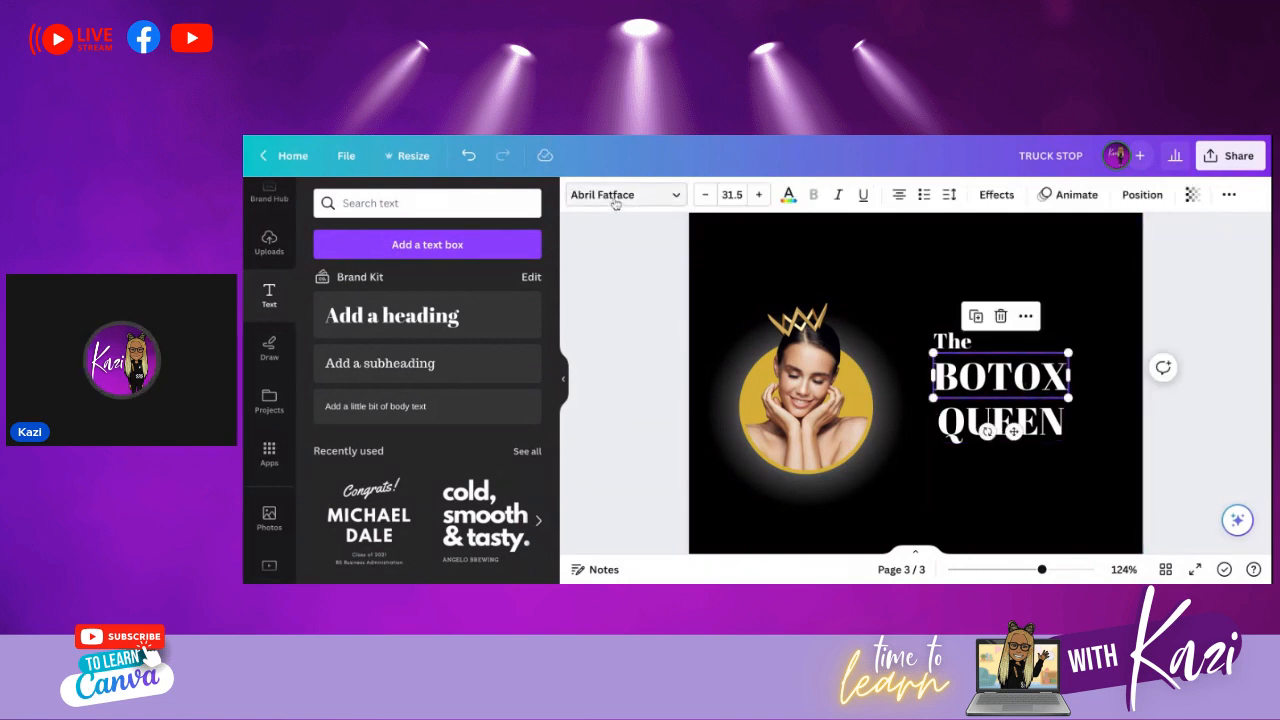
click(686, 198)
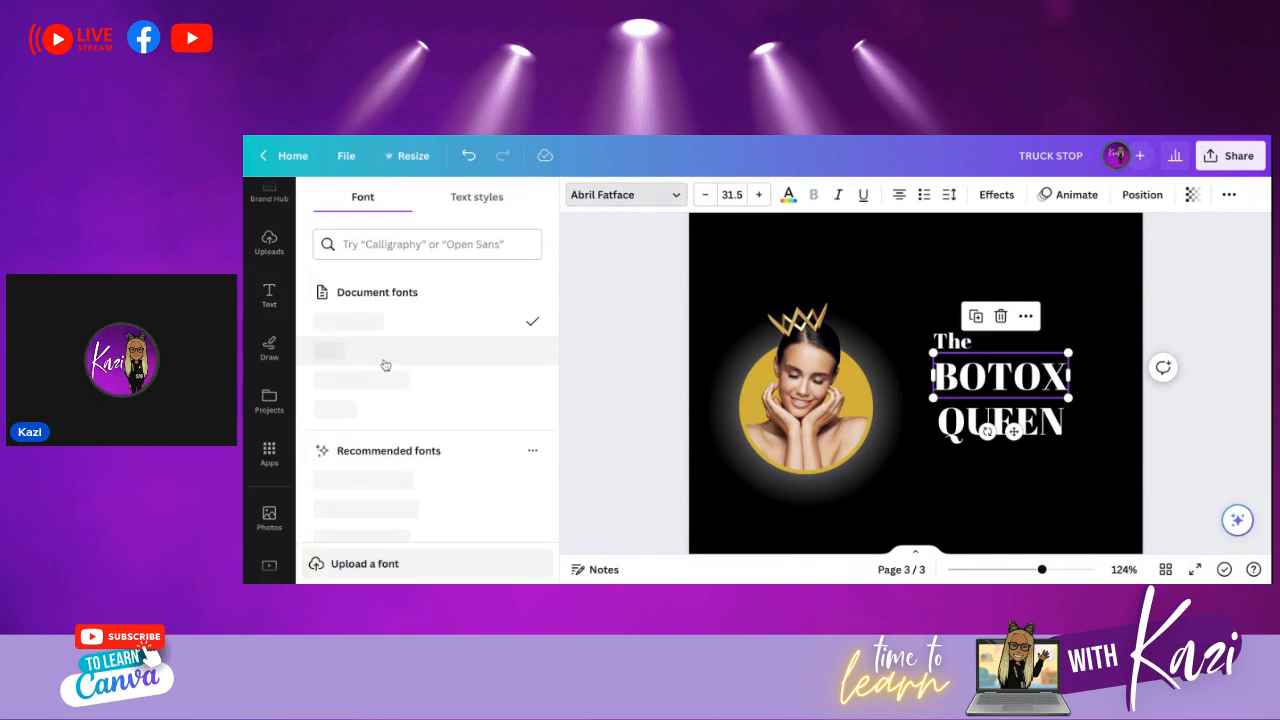
scroll(386, 366, down, 5)
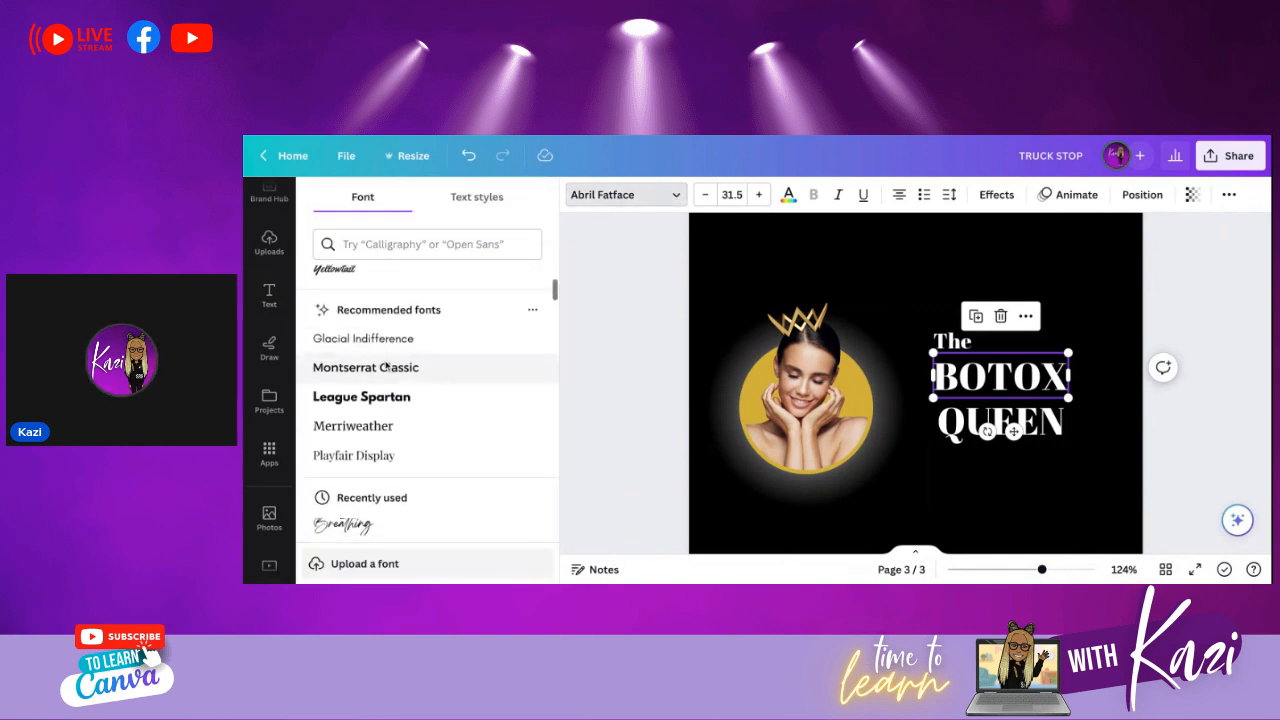
scroll(386, 366, down, 3)
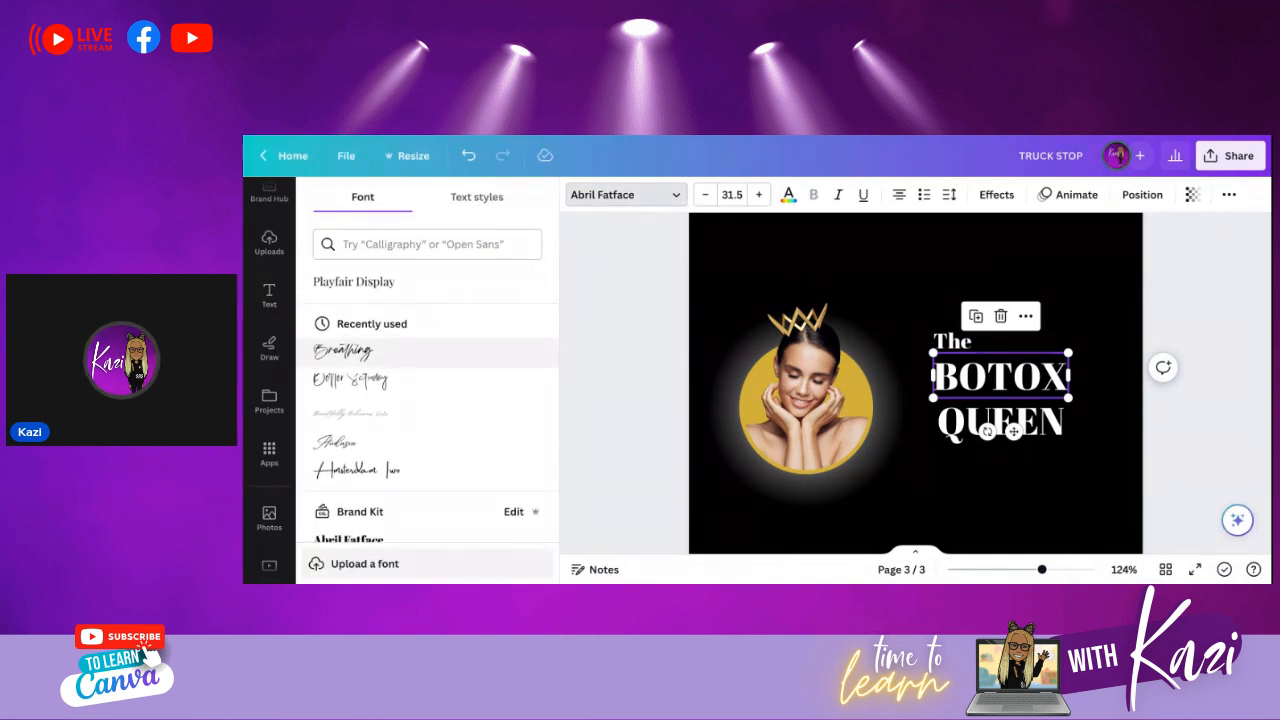
click(343, 350)
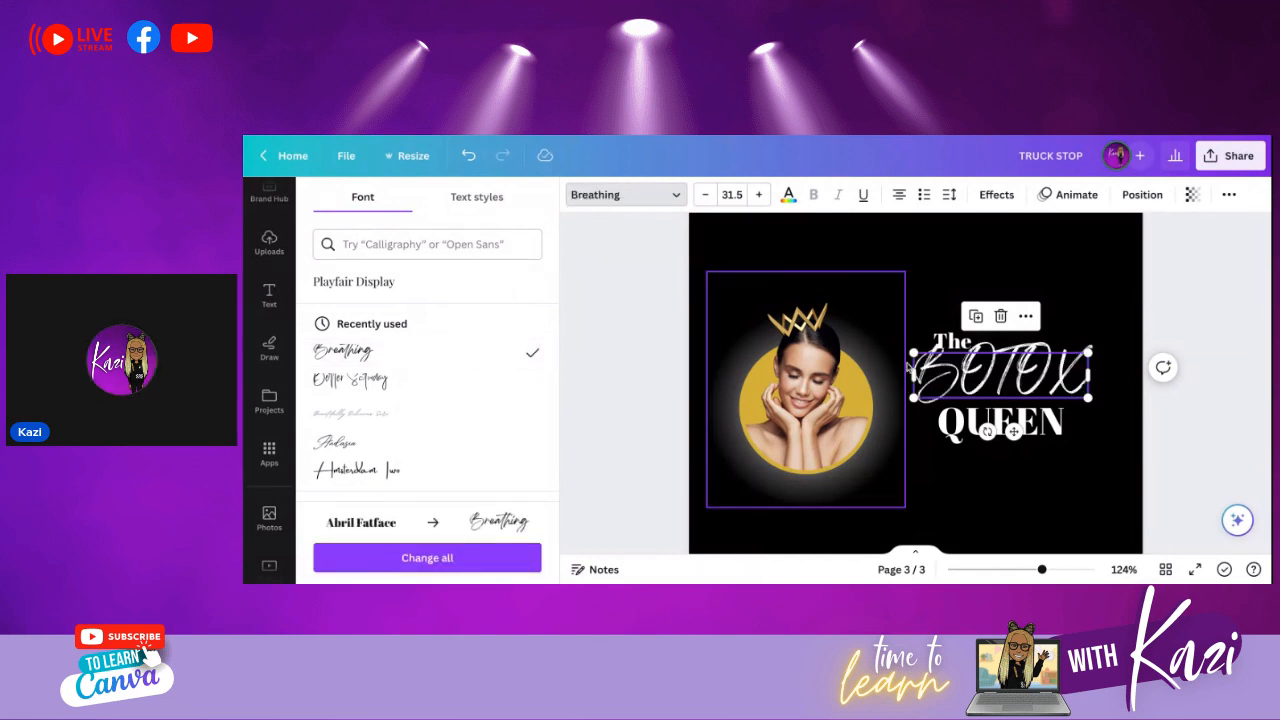
double_click(990, 381)
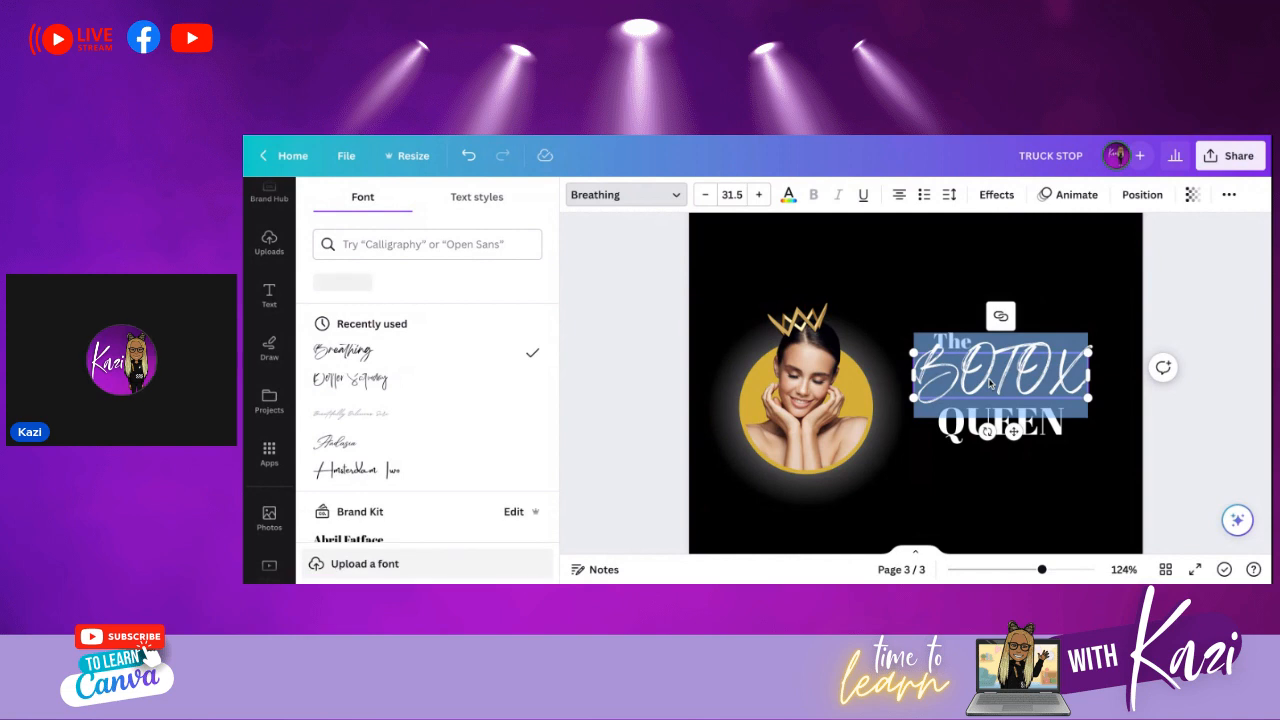
text(Botox)
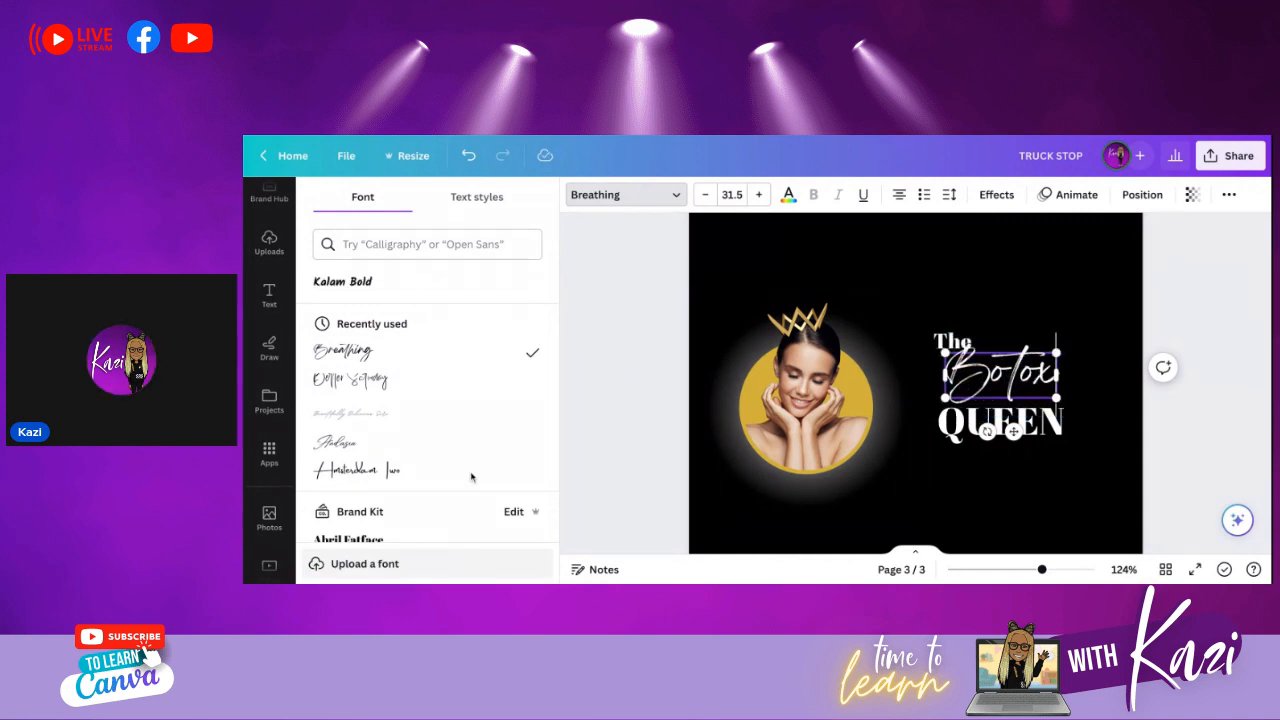
- Try the Amalfi Coast, Antonellie Calligraphy and Arthure fonts on the "Botox" heading
scroll(430, 460, down, 5)
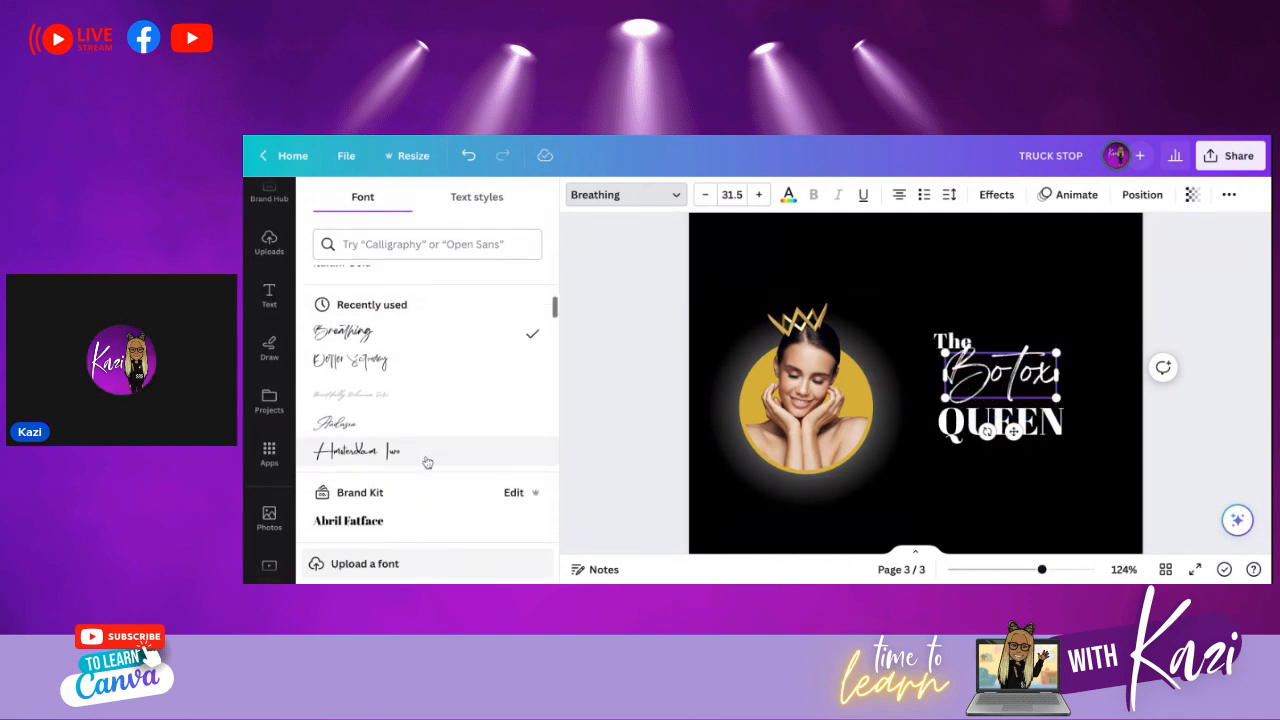
scroll(404, 408, down, 3)
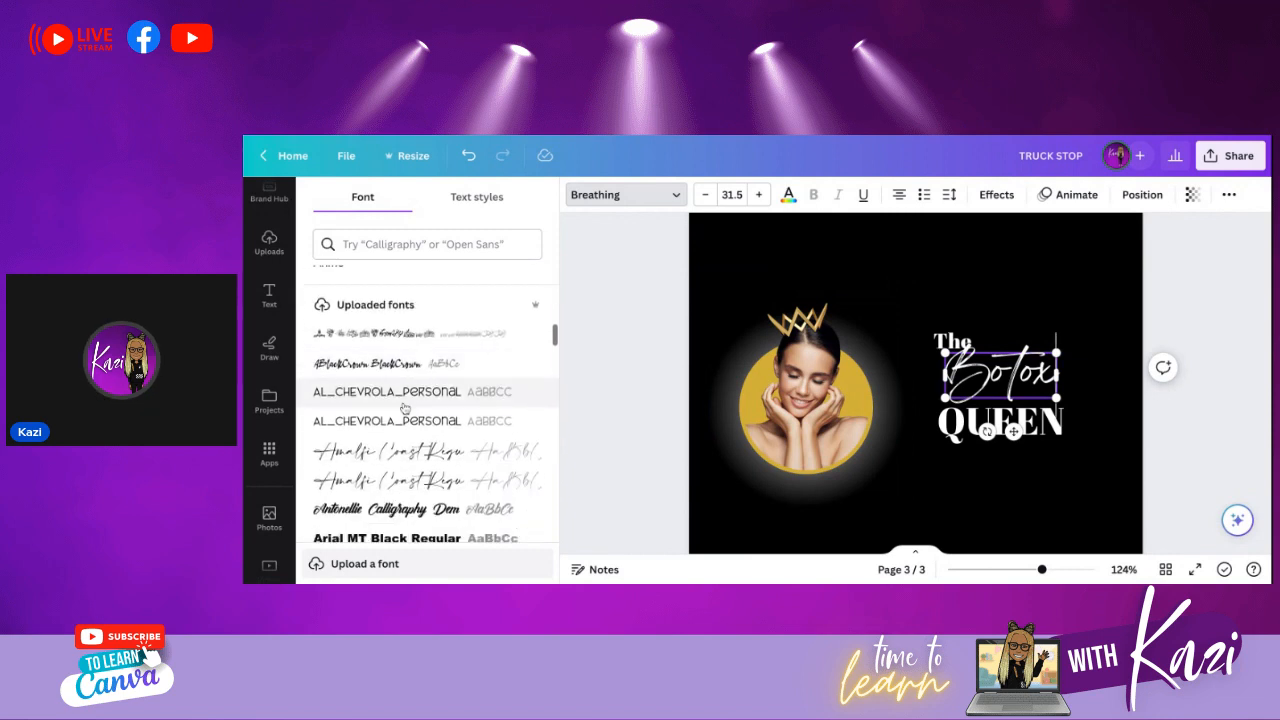
click(410, 449)
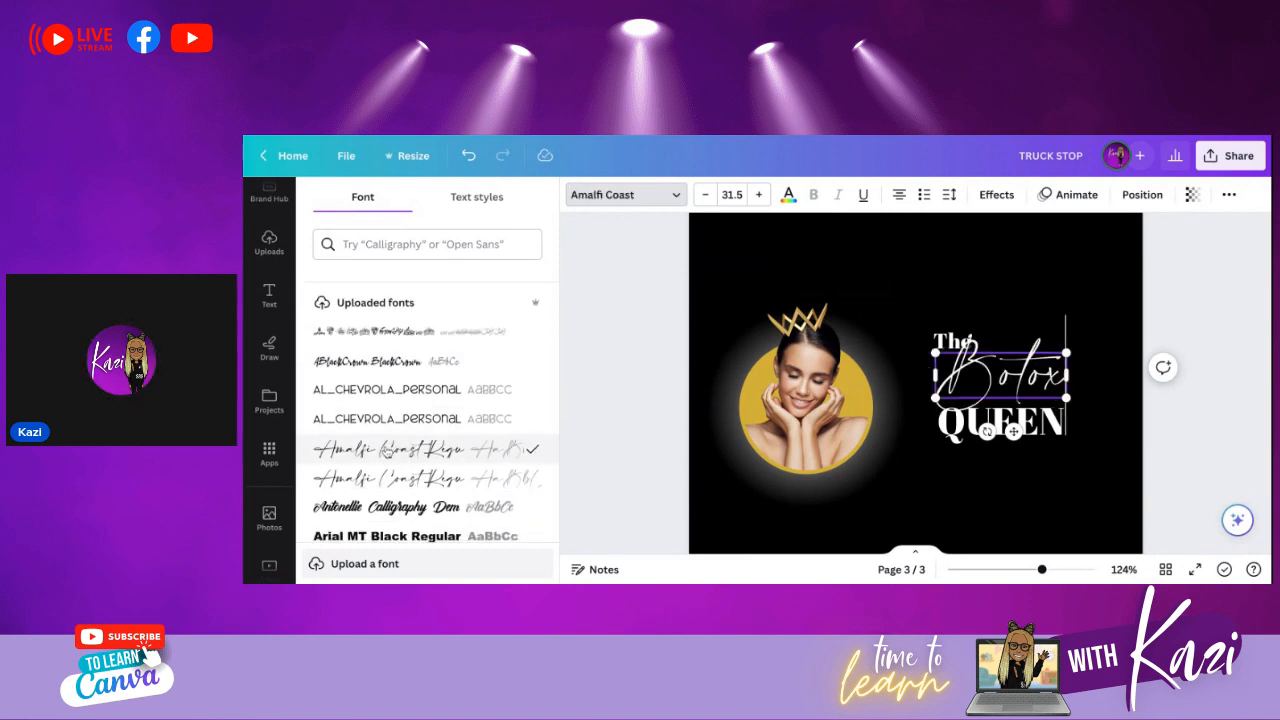
scroll(385, 451, down, 1)
click(385, 451)
scroll(370, 420, down, 3)
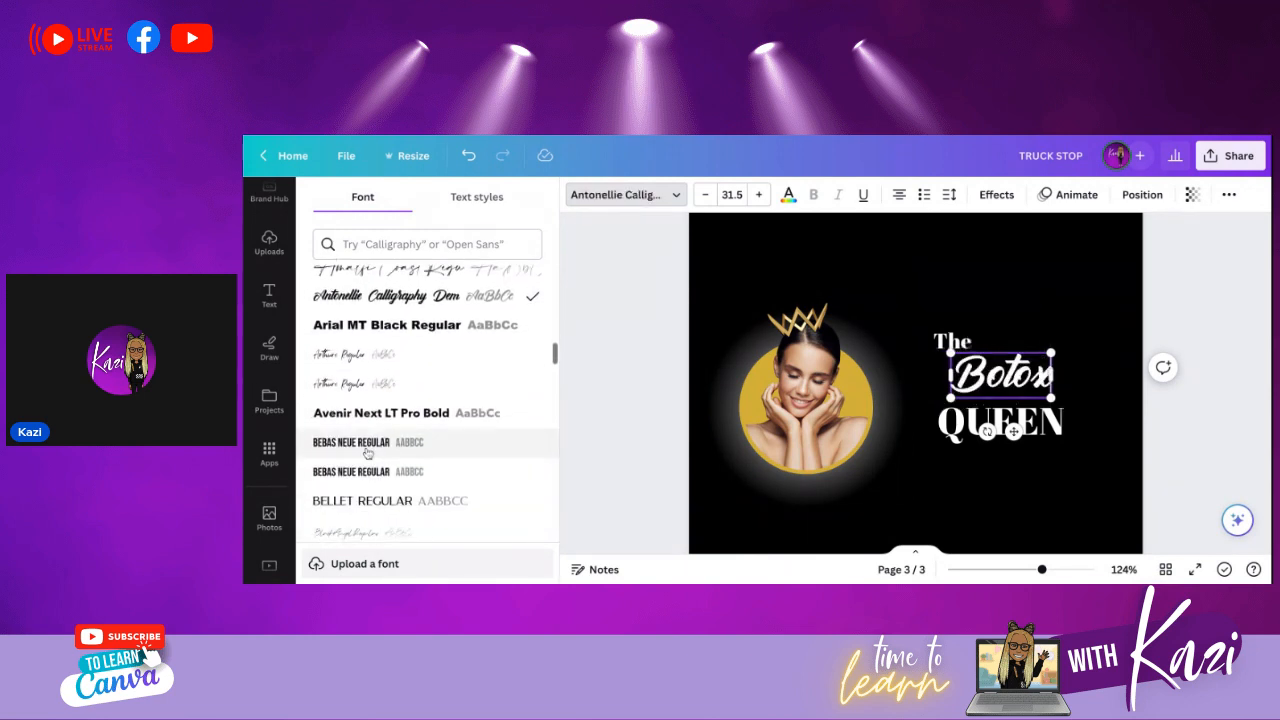
click(361, 382)
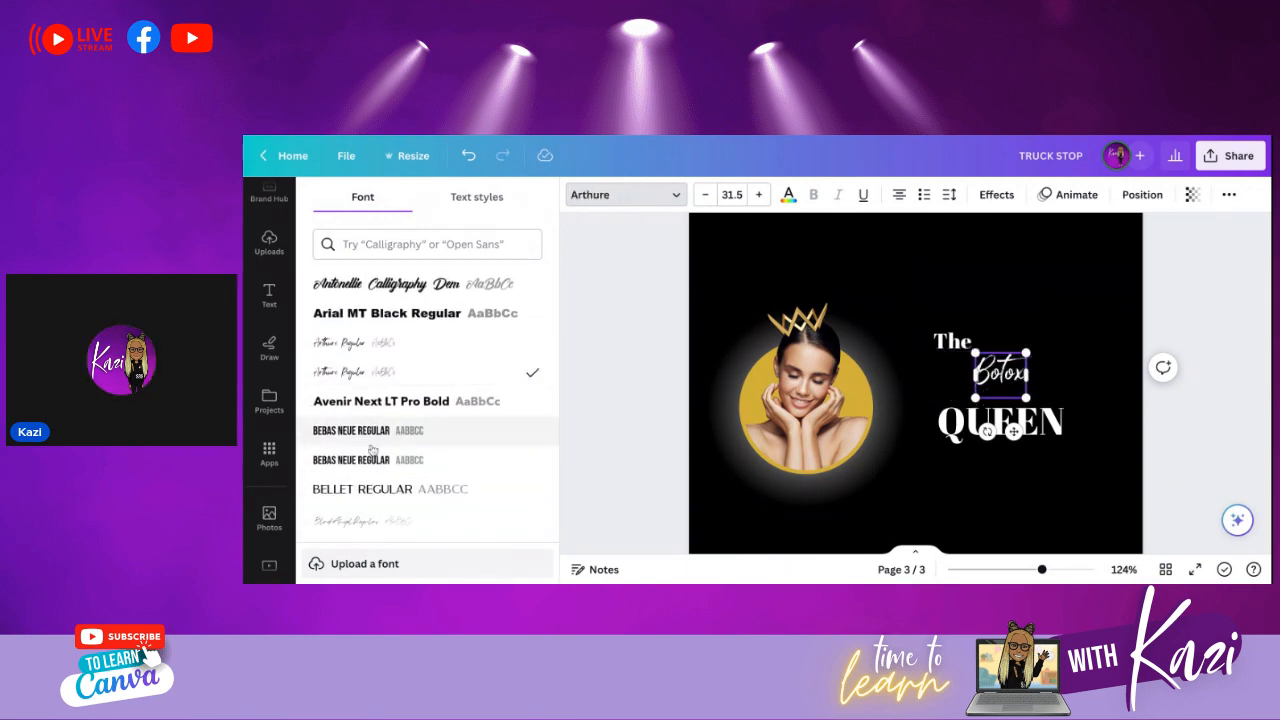
- Try the chillout and Hamsterly Demo fonts on the "Botox" heading
scroll(371, 445, down, 1)
scroll(370, 452, down, 1)
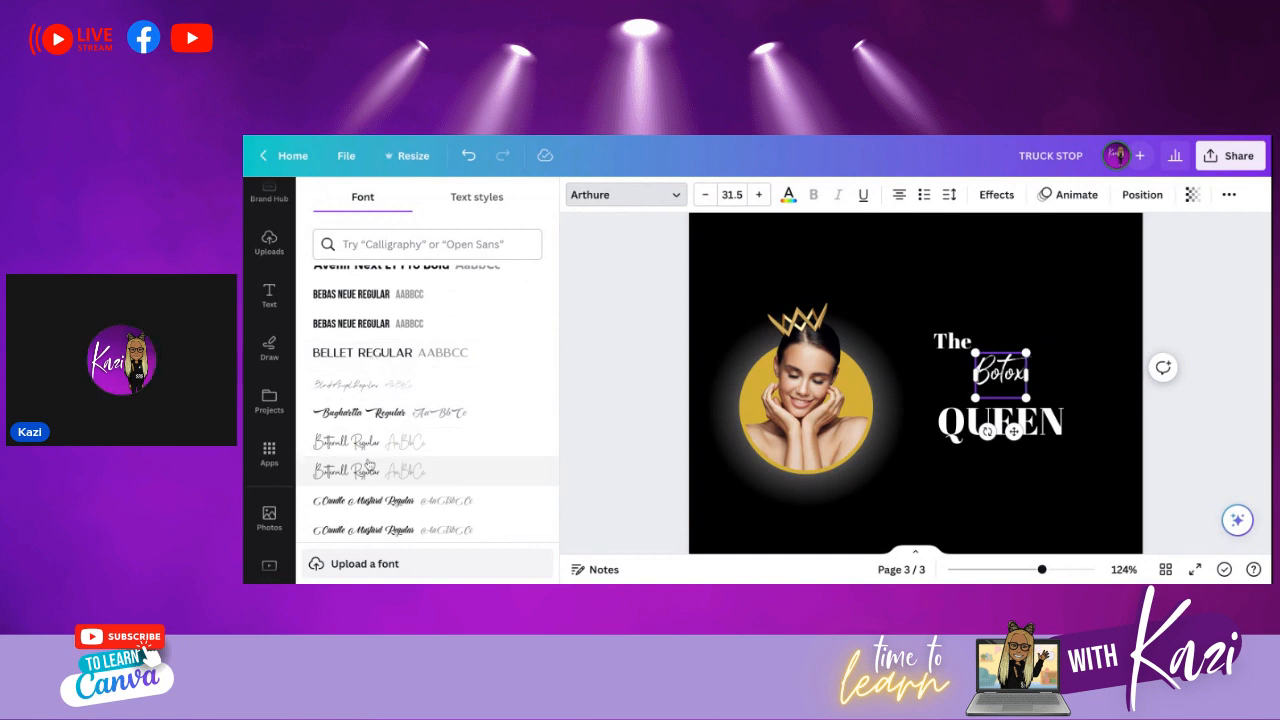
scroll(369, 460, down, 2)
scroll(369, 460, down, 3)
click(361, 448)
scroll(361, 448, down, 5)
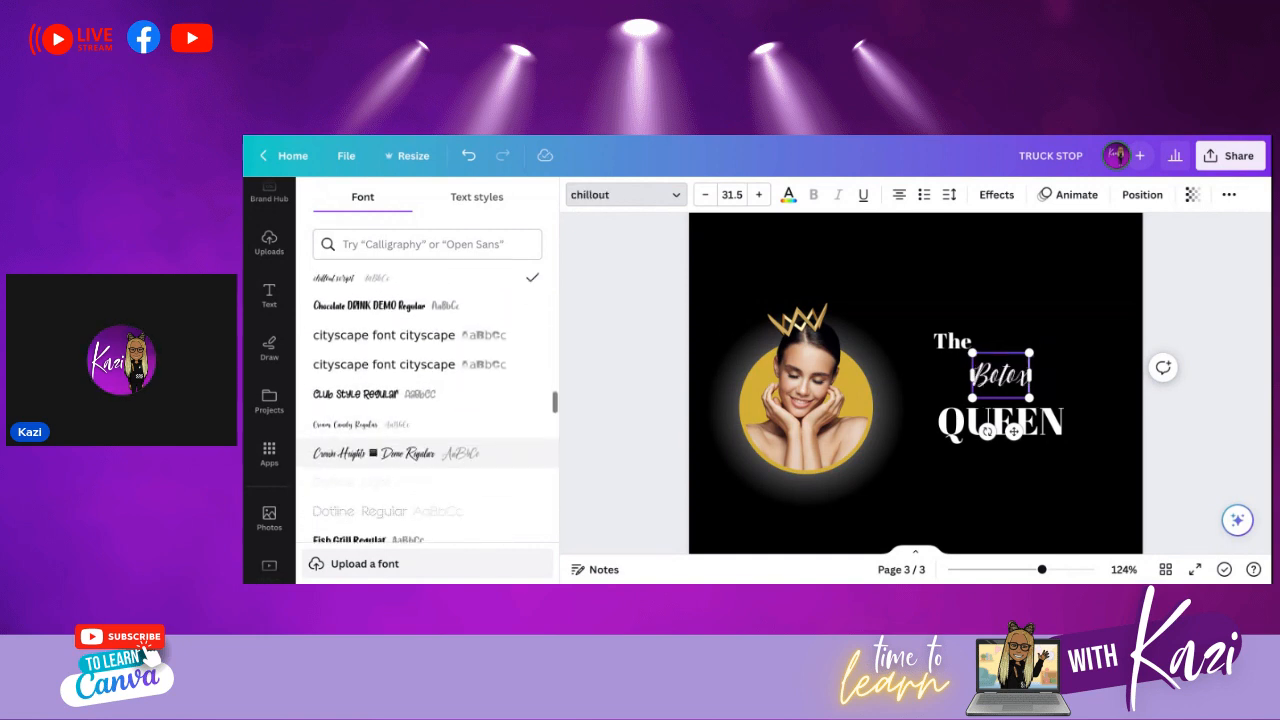
scroll(361, 450, down, 5)
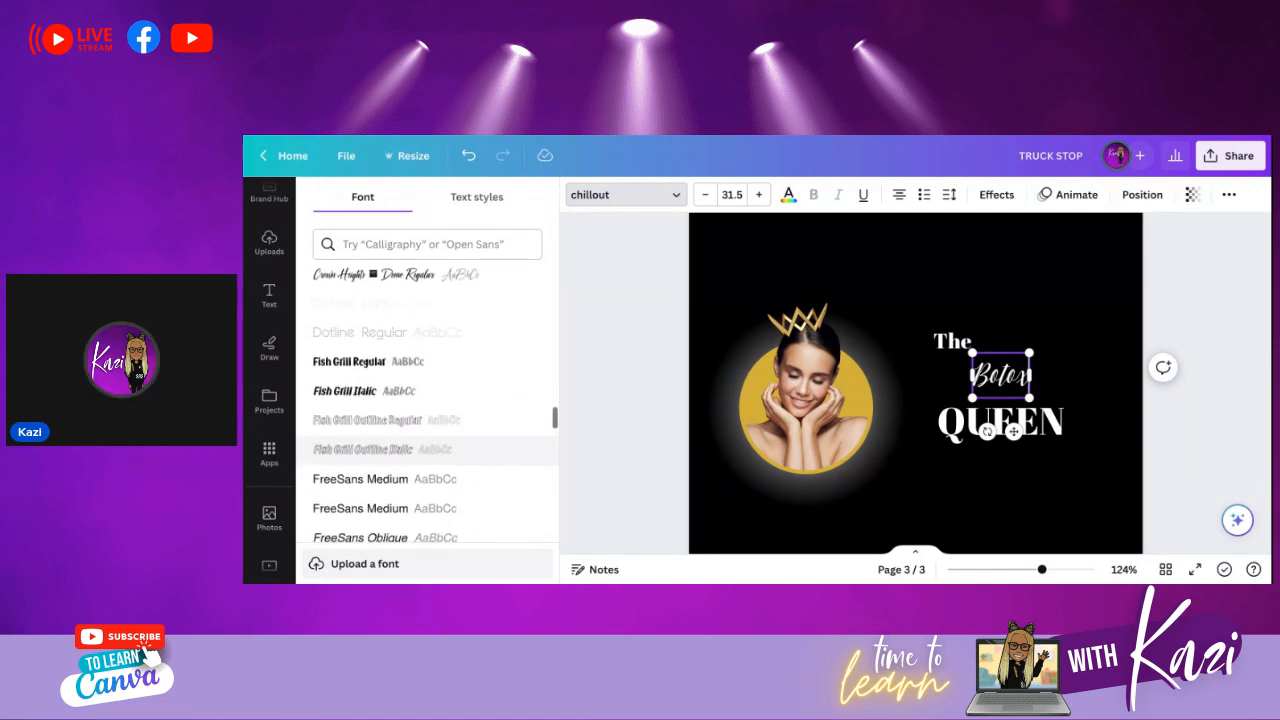
click(359, 425)
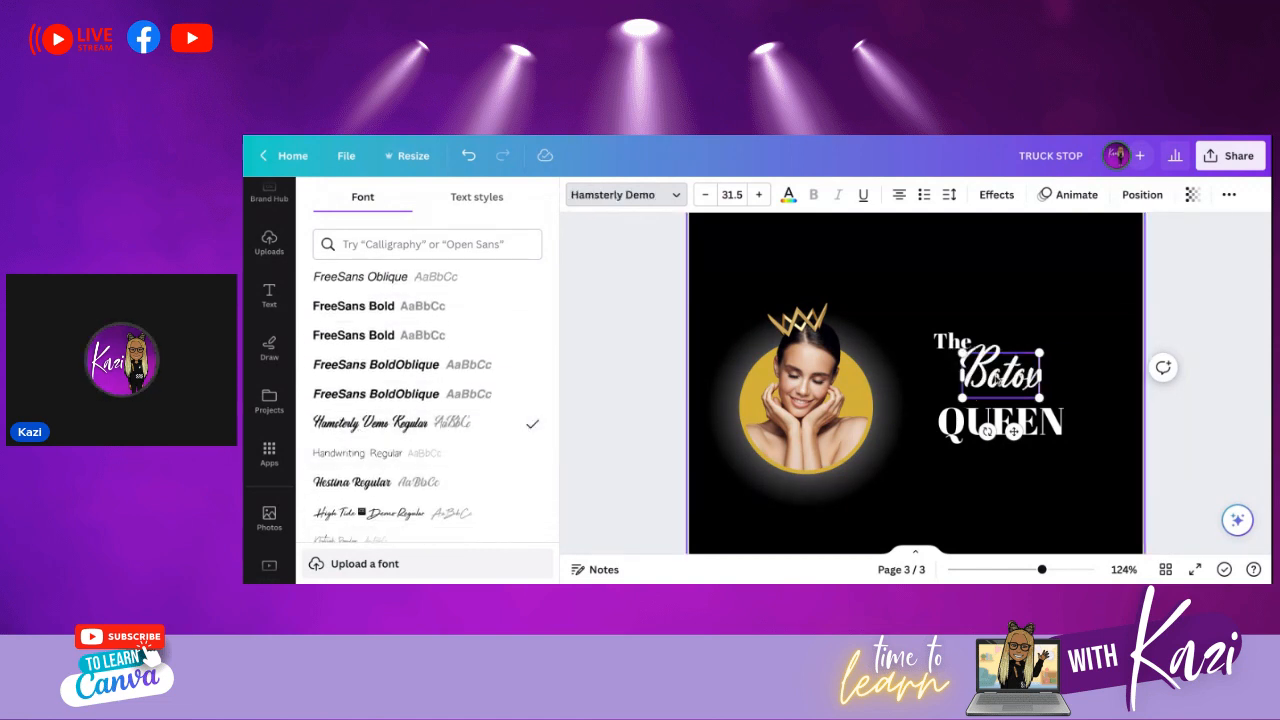
- Set the "Botox" heading's font to High Tide - Demo and enlarge it to font size 70.4
scroll(457, 475, down, 3)
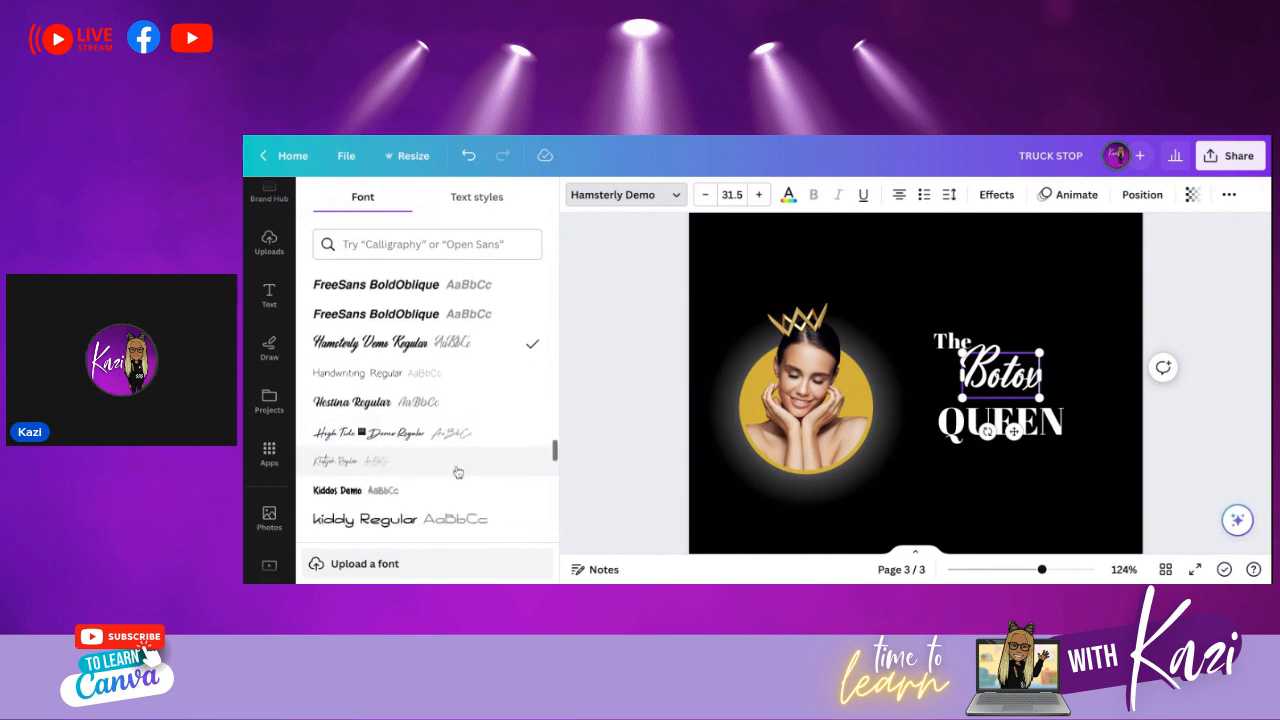
click(408, 437)
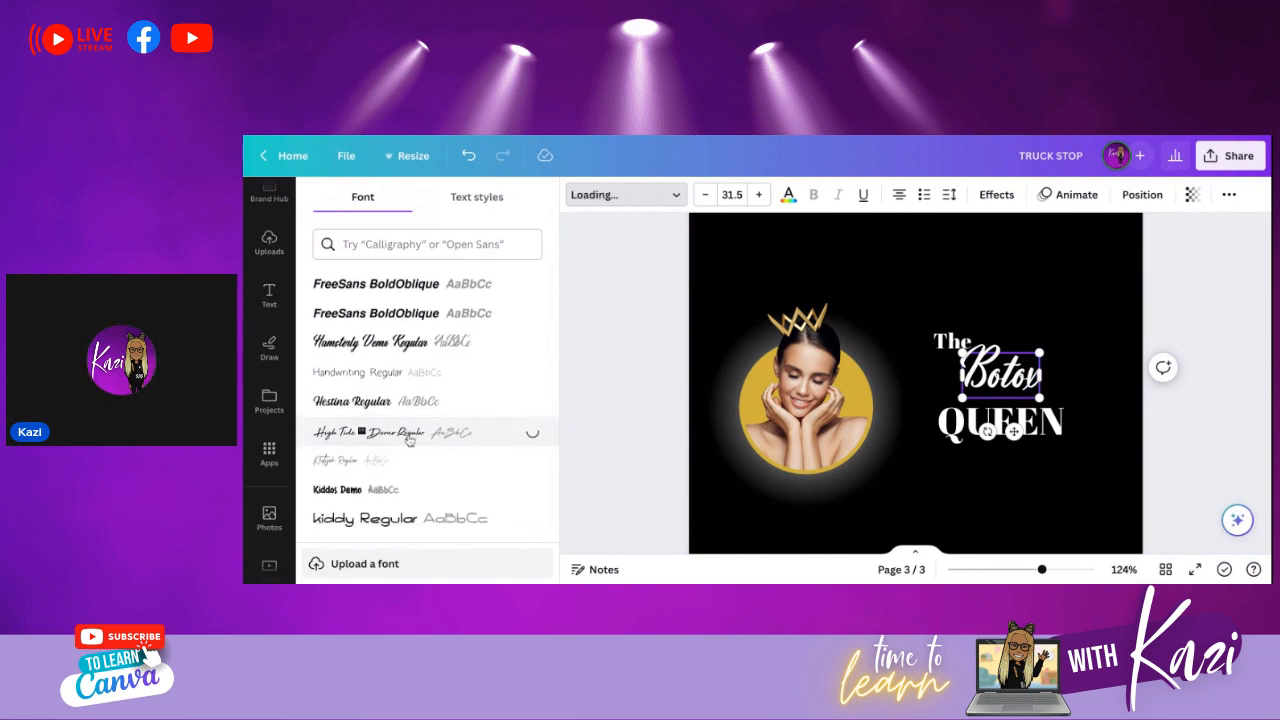
drag(962, 398, 923, 390)
click(893, 522)
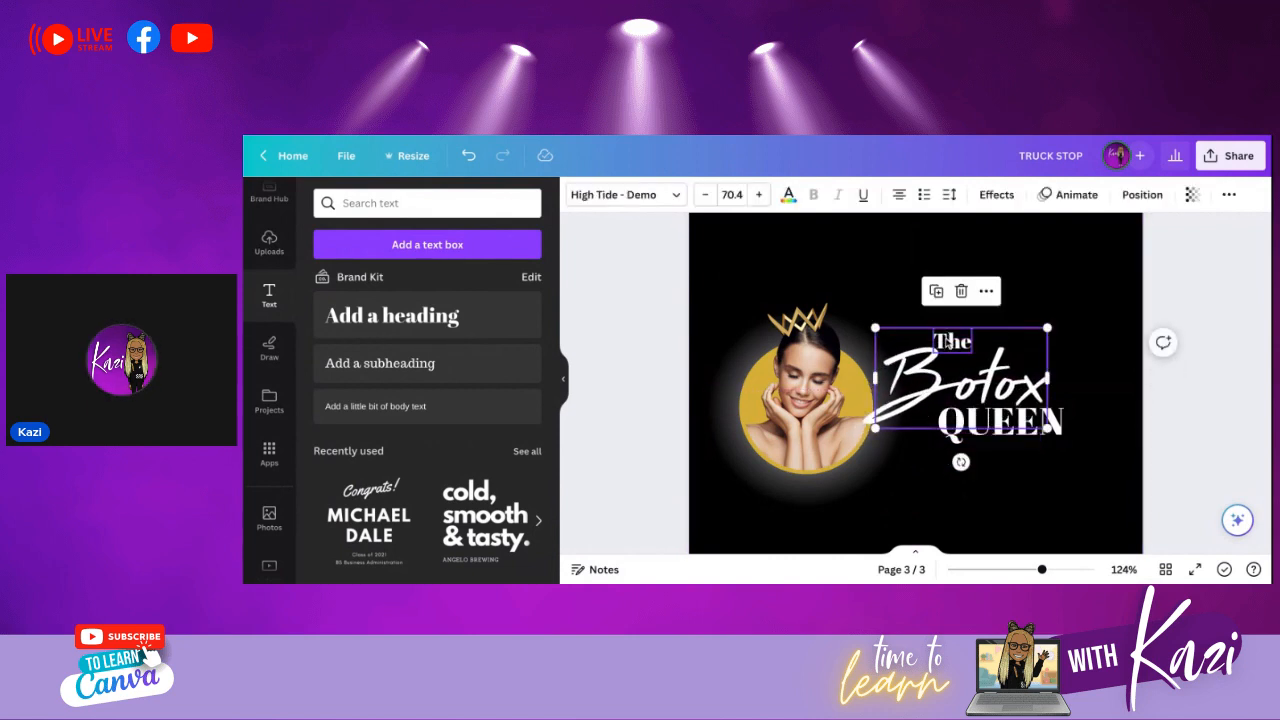
- Move "The" above the "B" of "Botox" and change Abril Fatface to Work Sans Regular across the whole design
click(949, 340)
drag(950, 340, 903, 328)
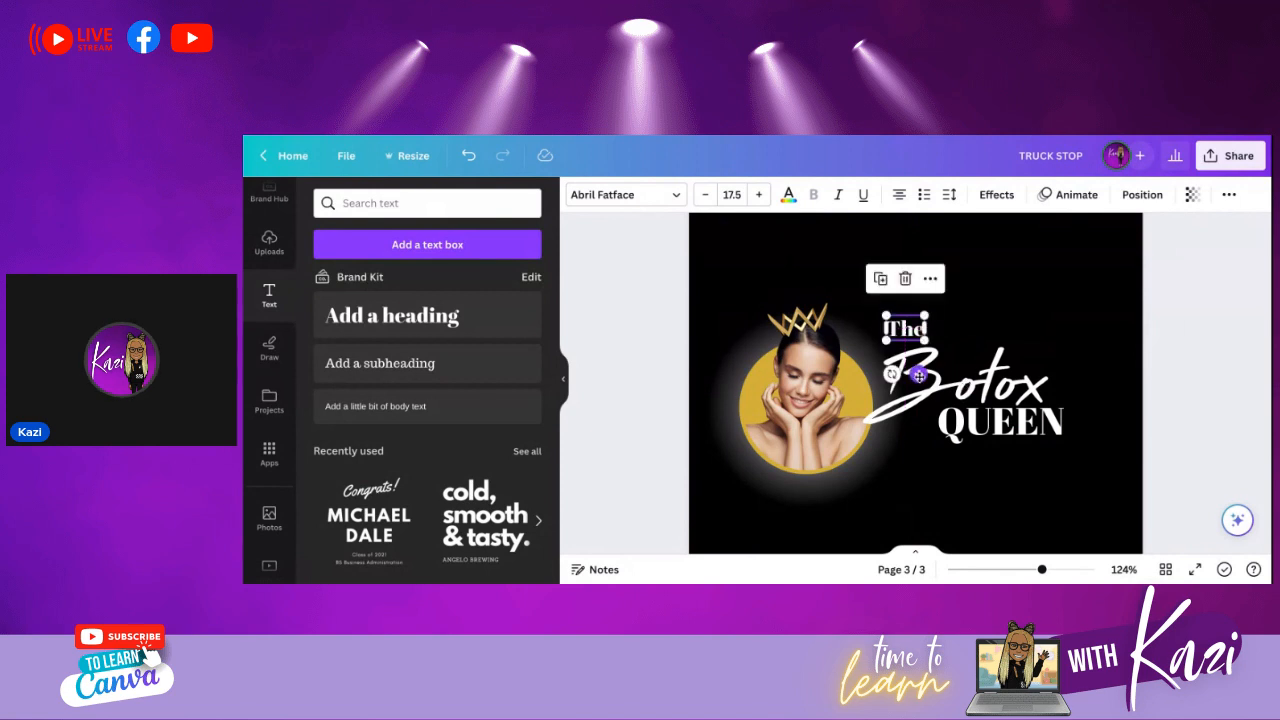
click(676, 195)
scroll(420, 384, down, 3)
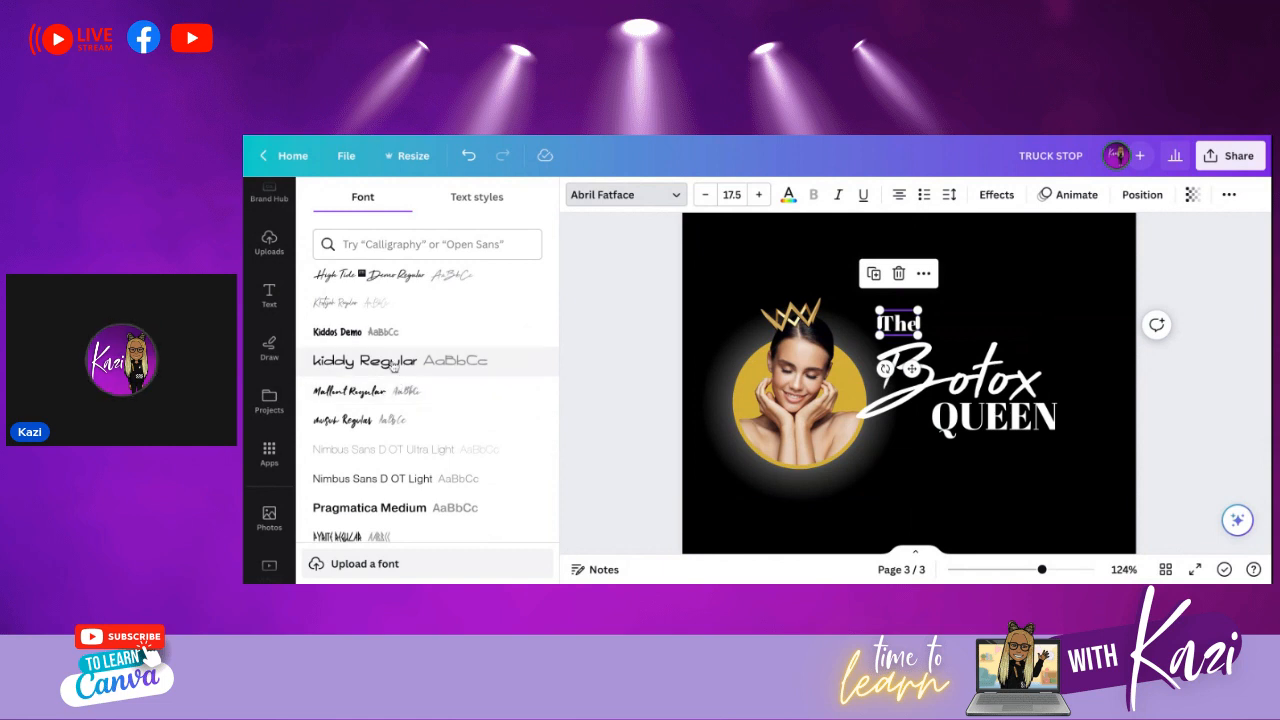
scroll(388, 368, down, 3)
scroll(386, 367, down, 1)
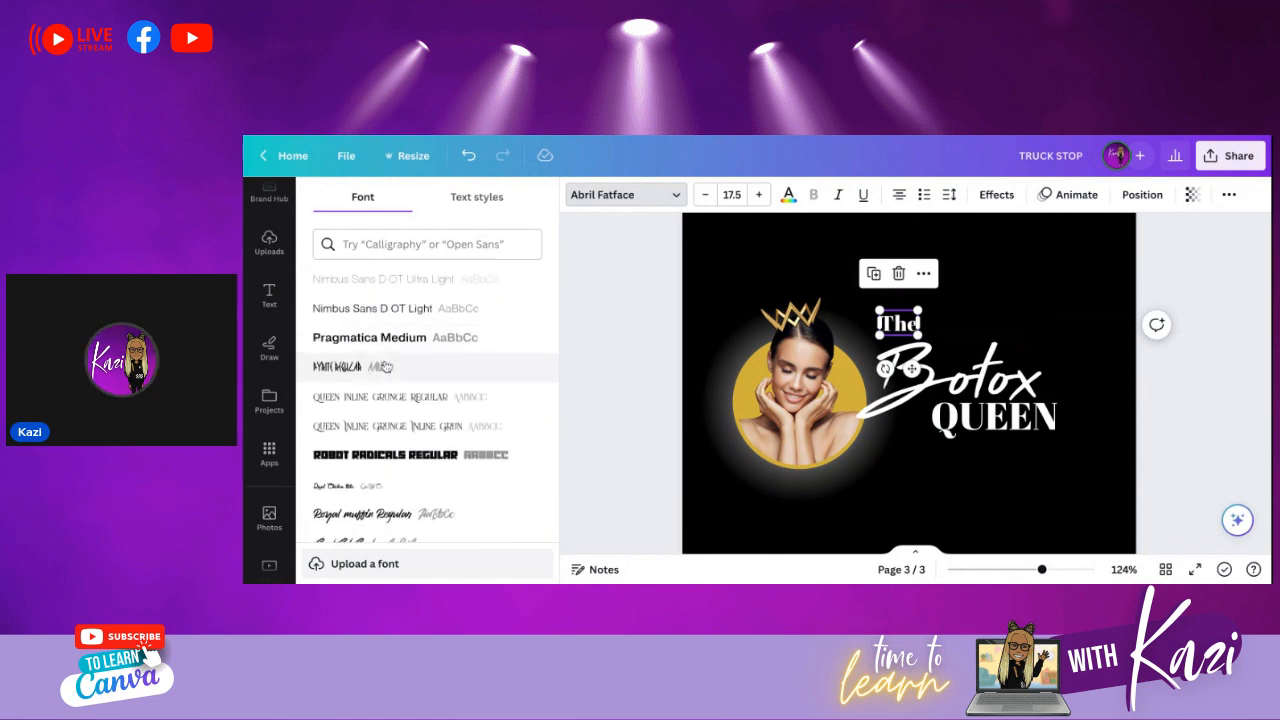
scroll(386, 367, down, 5)
scroll(386, 367, down, 6)
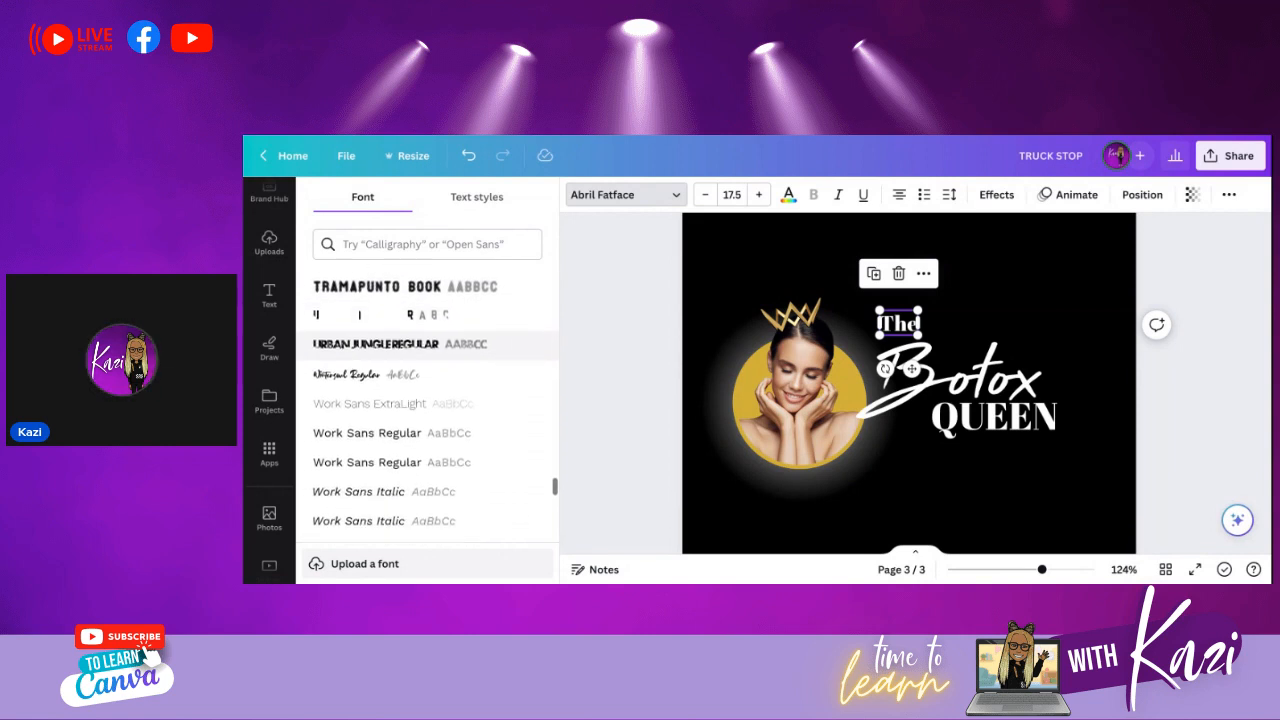
click(380, 428)
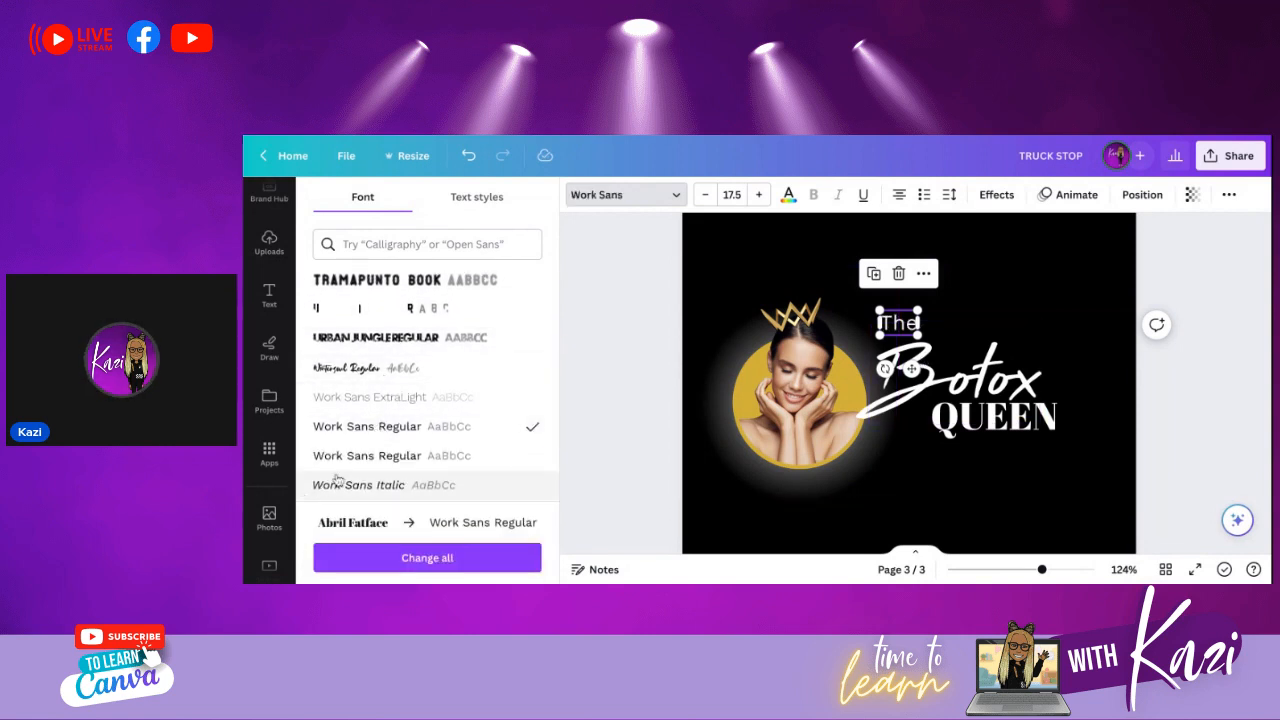
scroll(380, 445, down, 4)
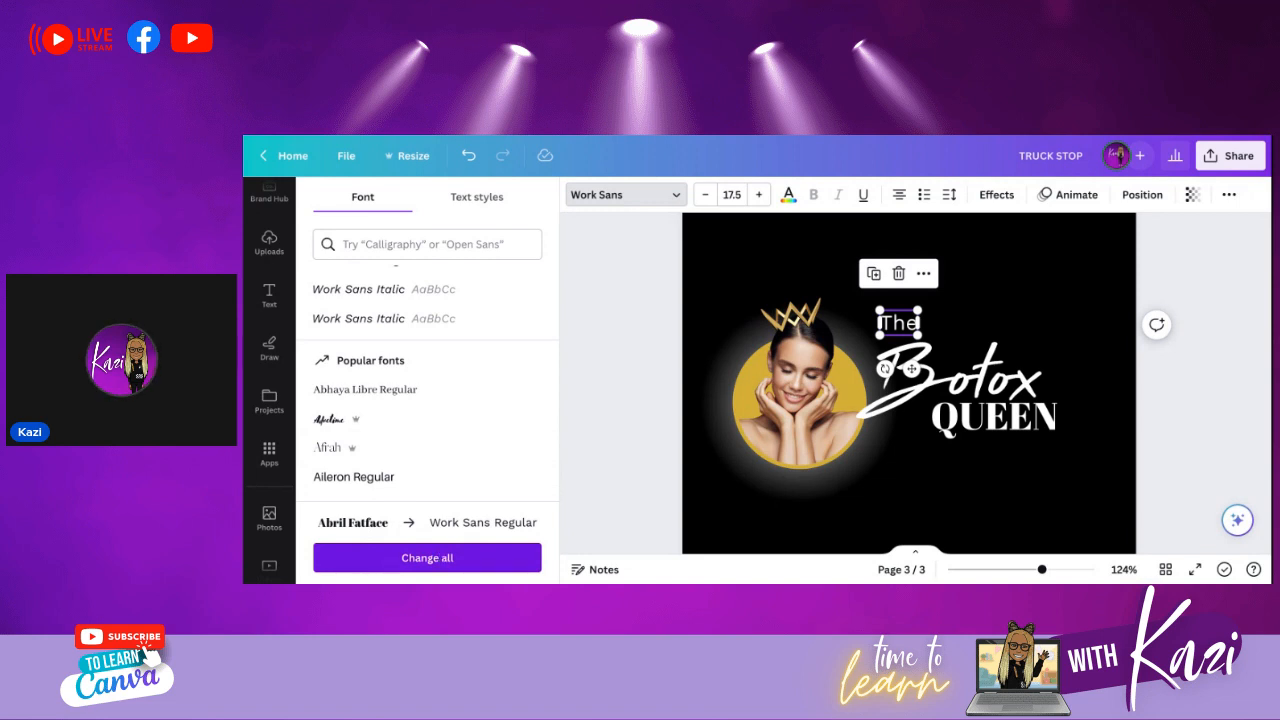
click(426, 562)
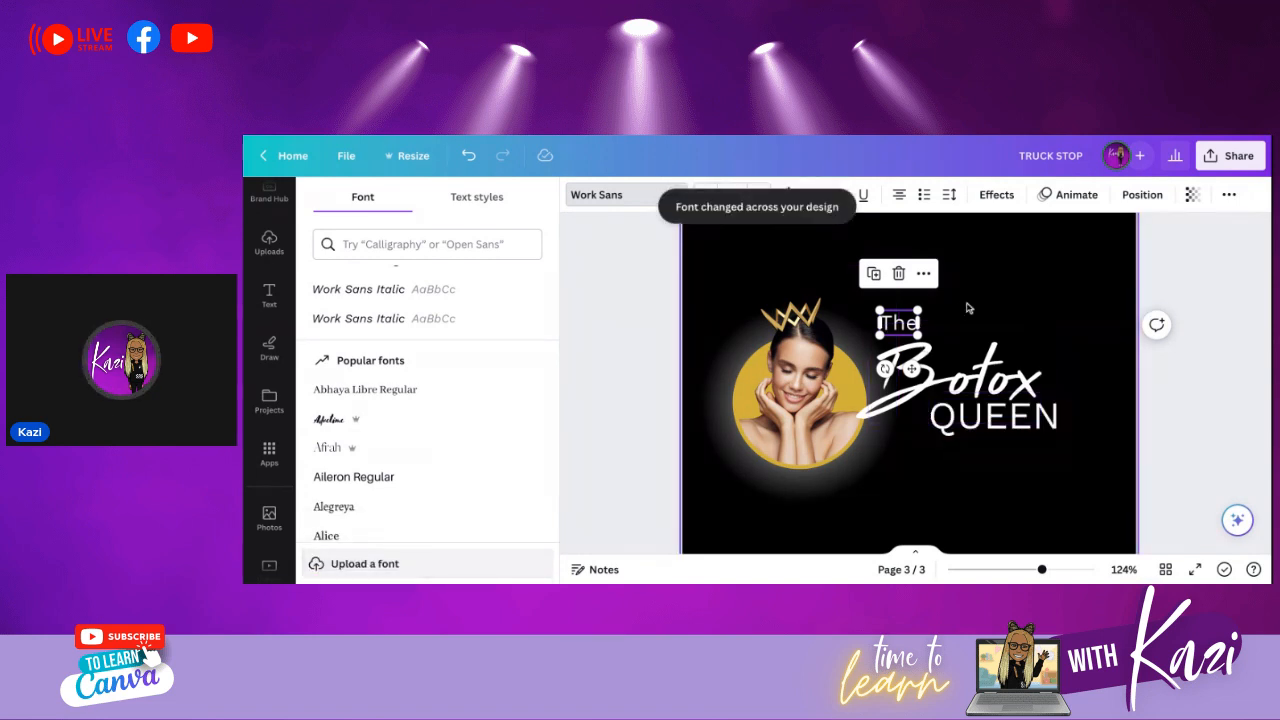
- Try the Calgary and Cerebri fonts on "The" and settle on Code Pro
scroll(385, 393, down, 1)
scroll(385, 393, down, 10)
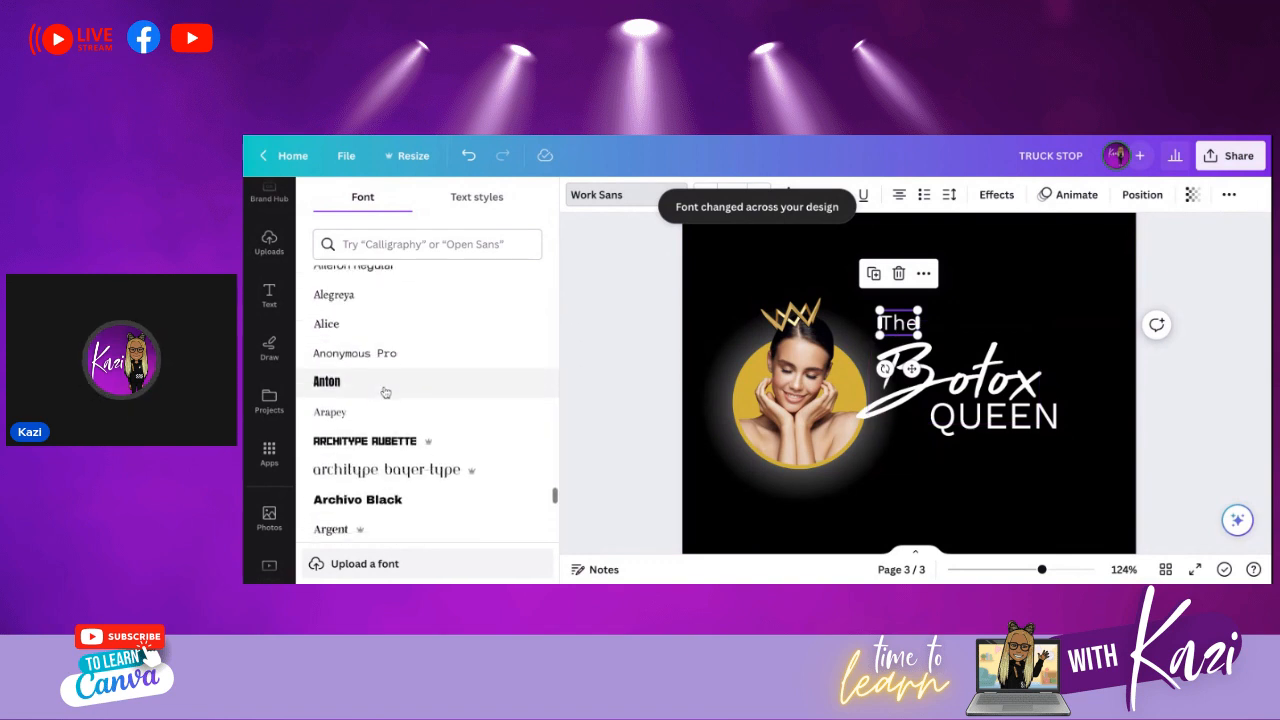
scroll(385, 393, down, 2)
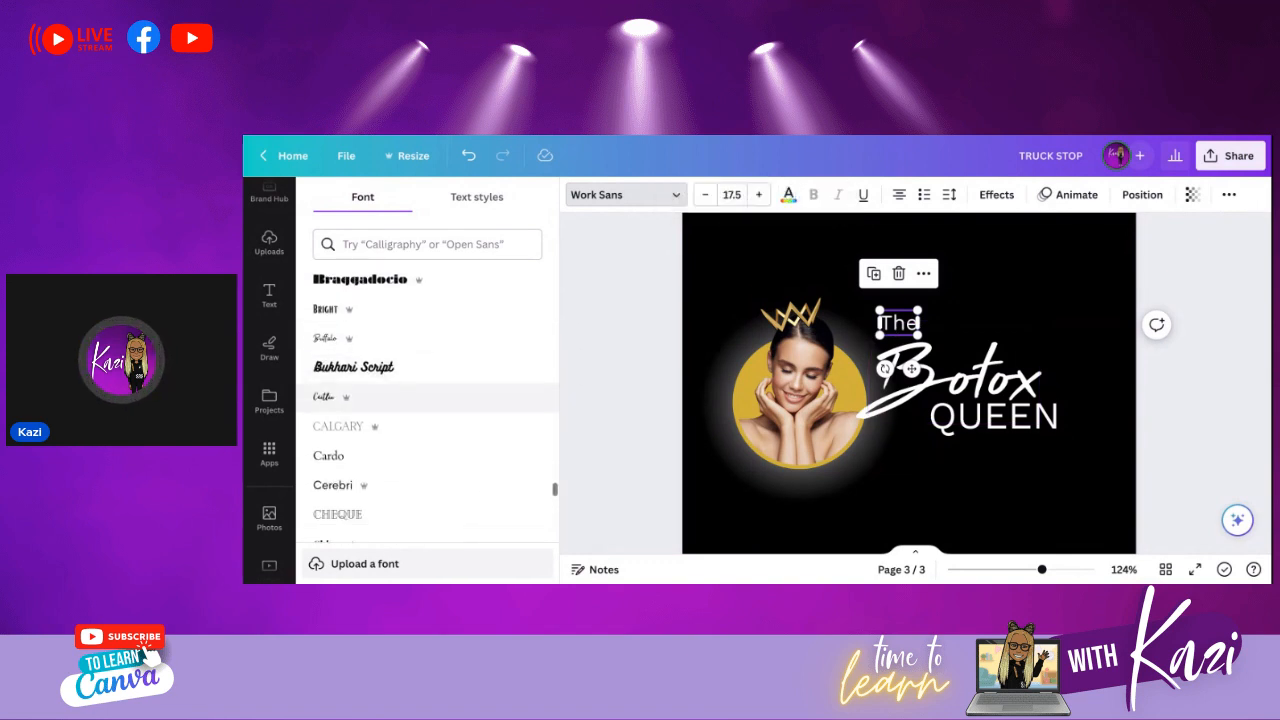
click(362, 434)
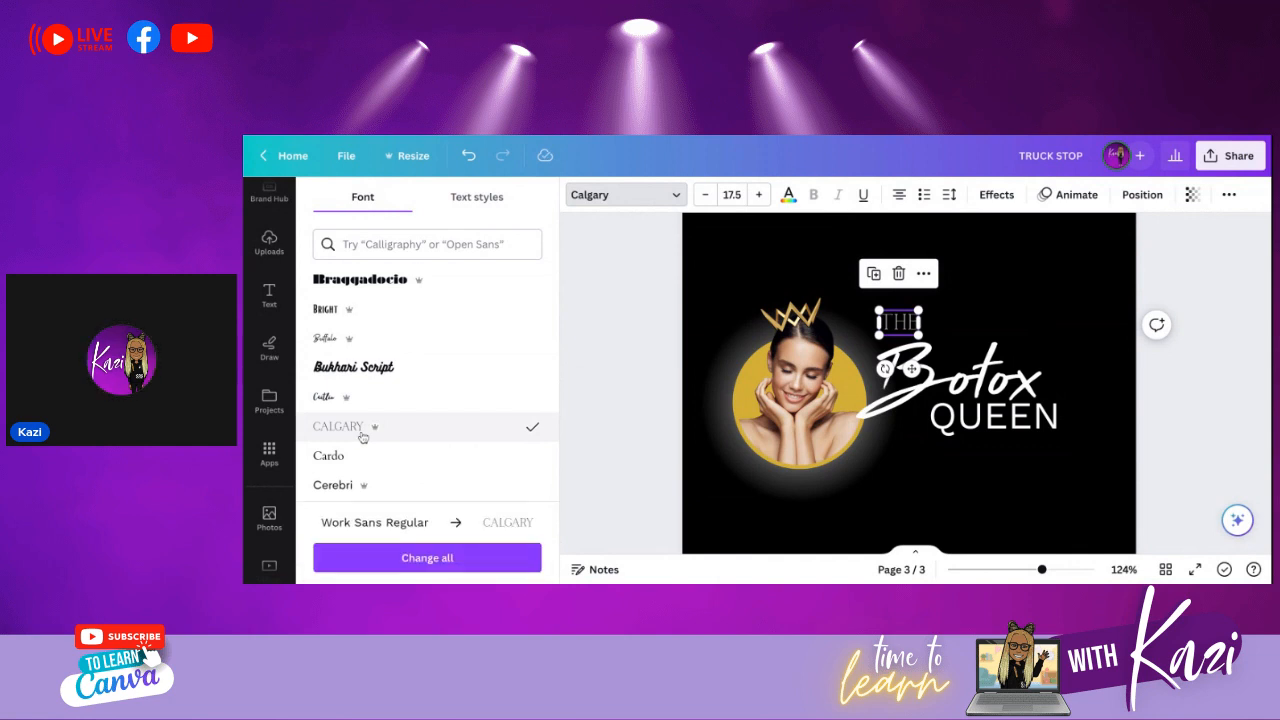
scroll(362, 434, down, 3)
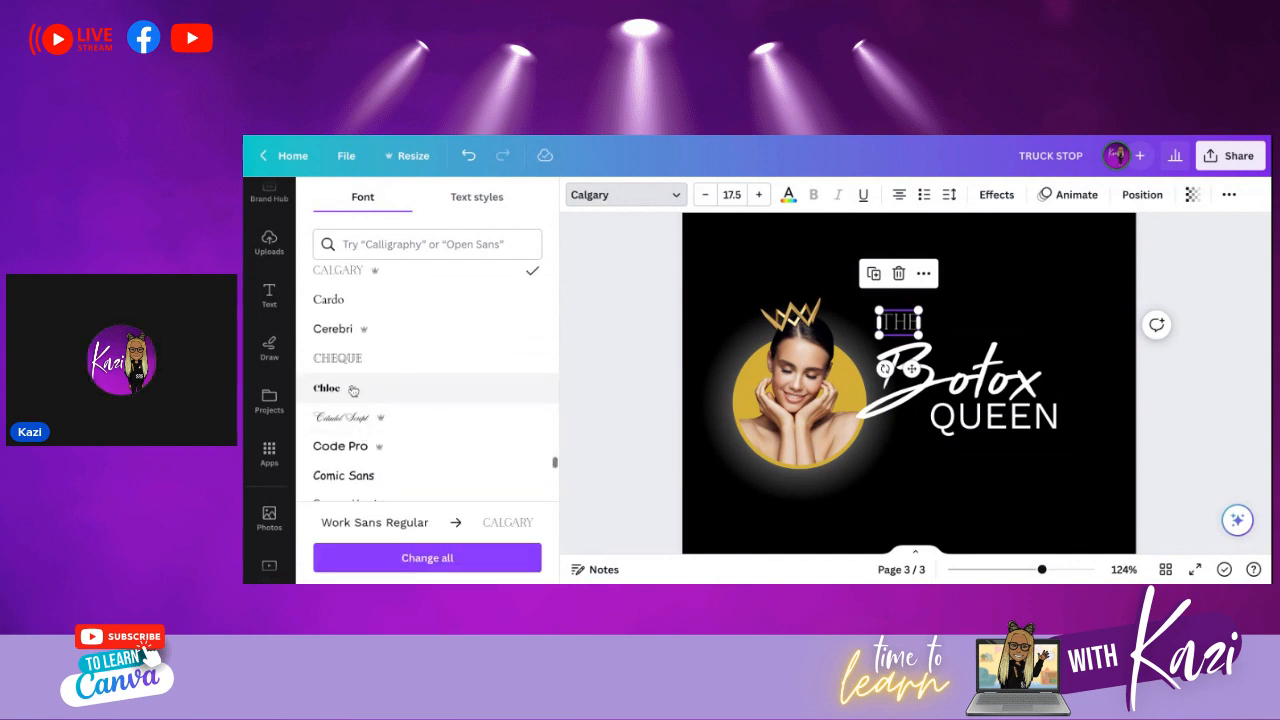
click(340, 336)
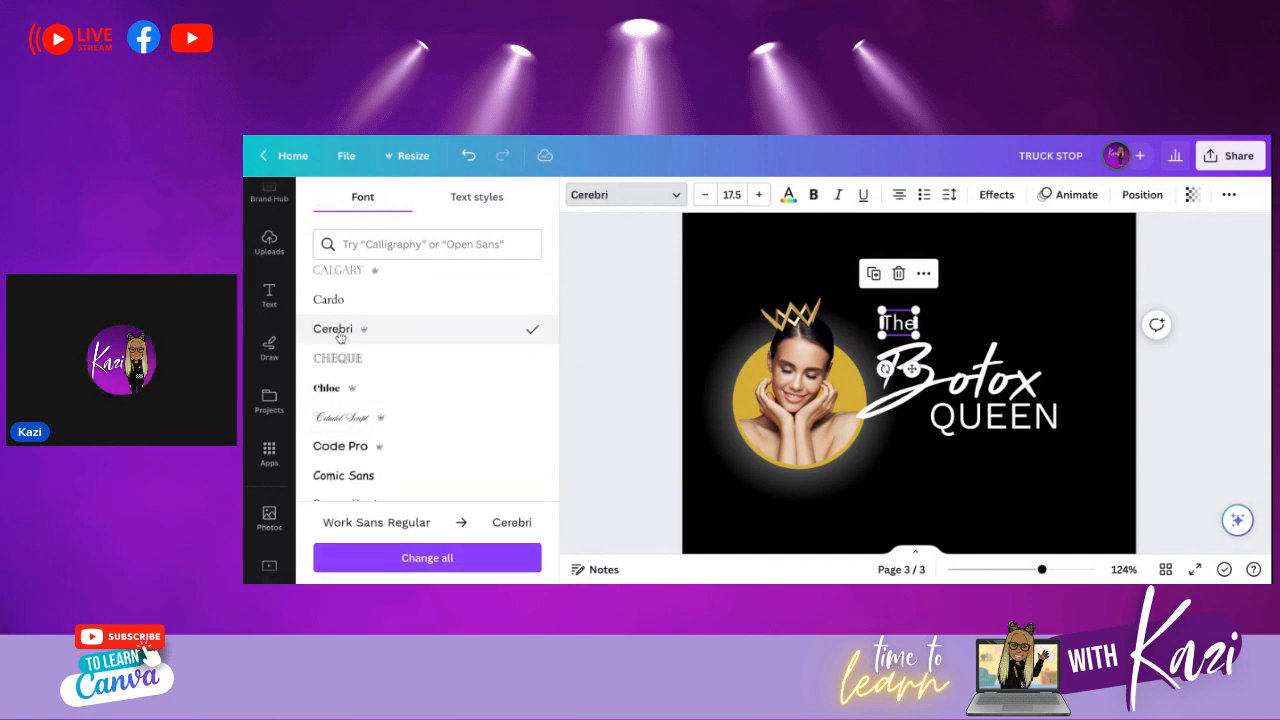
click(338, 452)
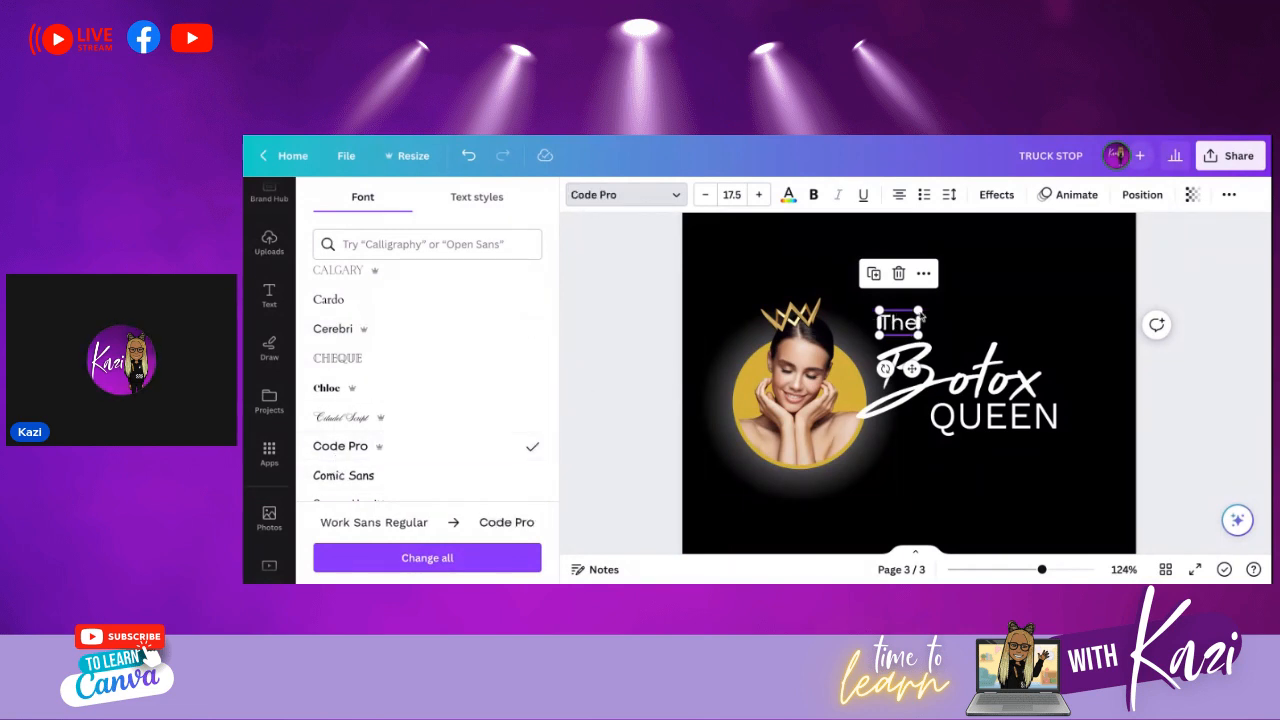
- Widen the letter spacing of "The" and move it slightly down, closer to the "B" of "Botox"
click(949, 195)
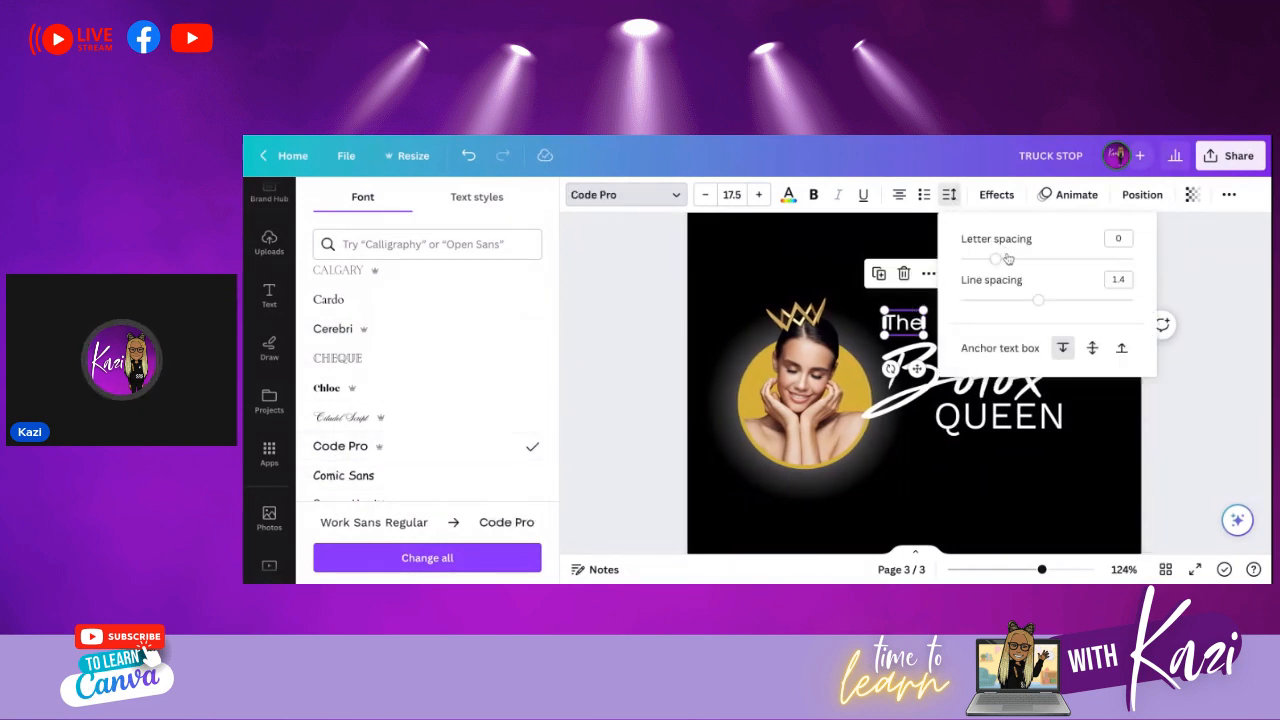
drag(997, 259, 1051, 259)
click(922, 323)
drag(912, 323, 924, 331)
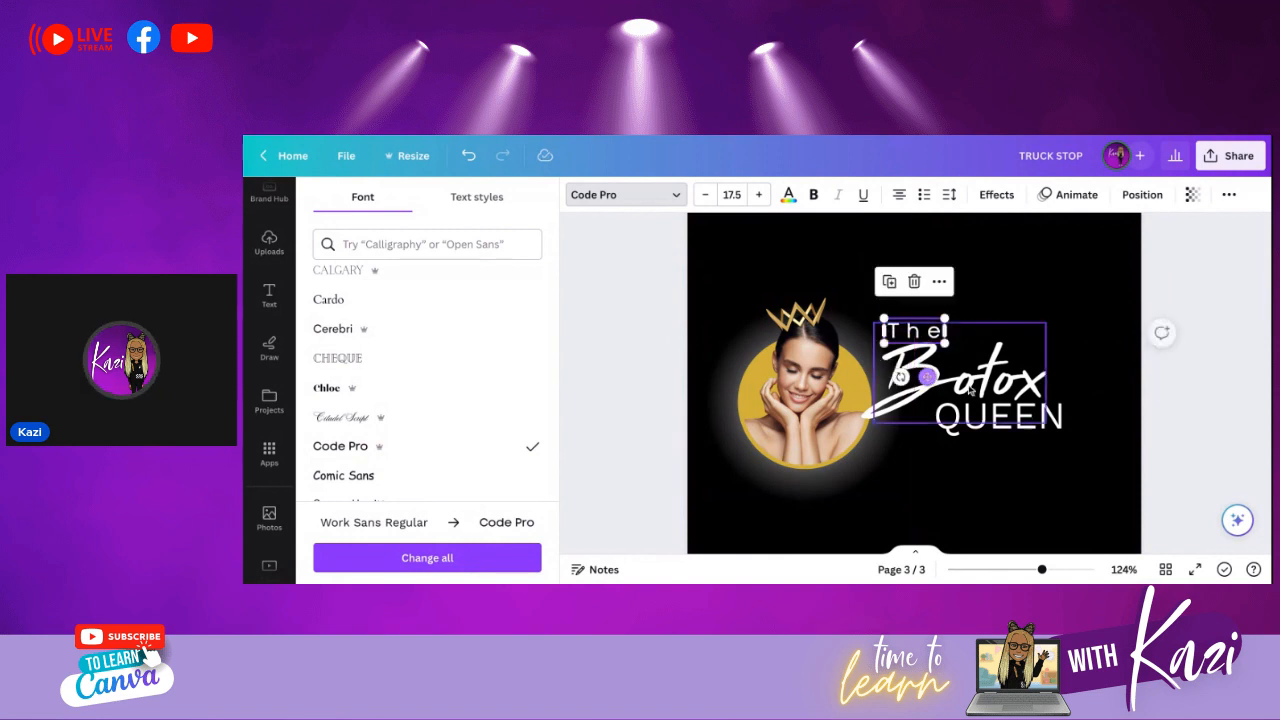
- Nudge "QUEEN" slightly to the left under "Botox" and enlarge it to font size 34.3
click(1012, 425)
drag(1014, 424, 1012, 424)
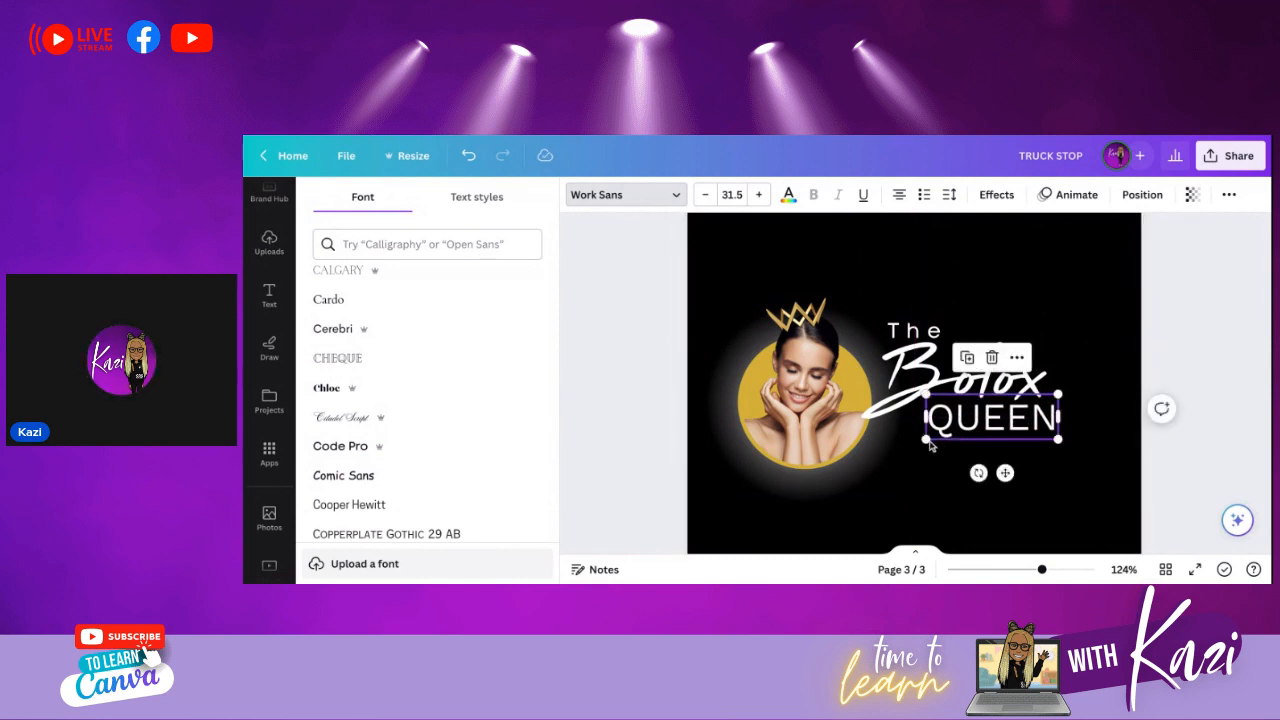
mouse_move(921, 441)
mouse_down()
mouse_move(895, 452)
mouse_move(913, 442)
mouse_up()
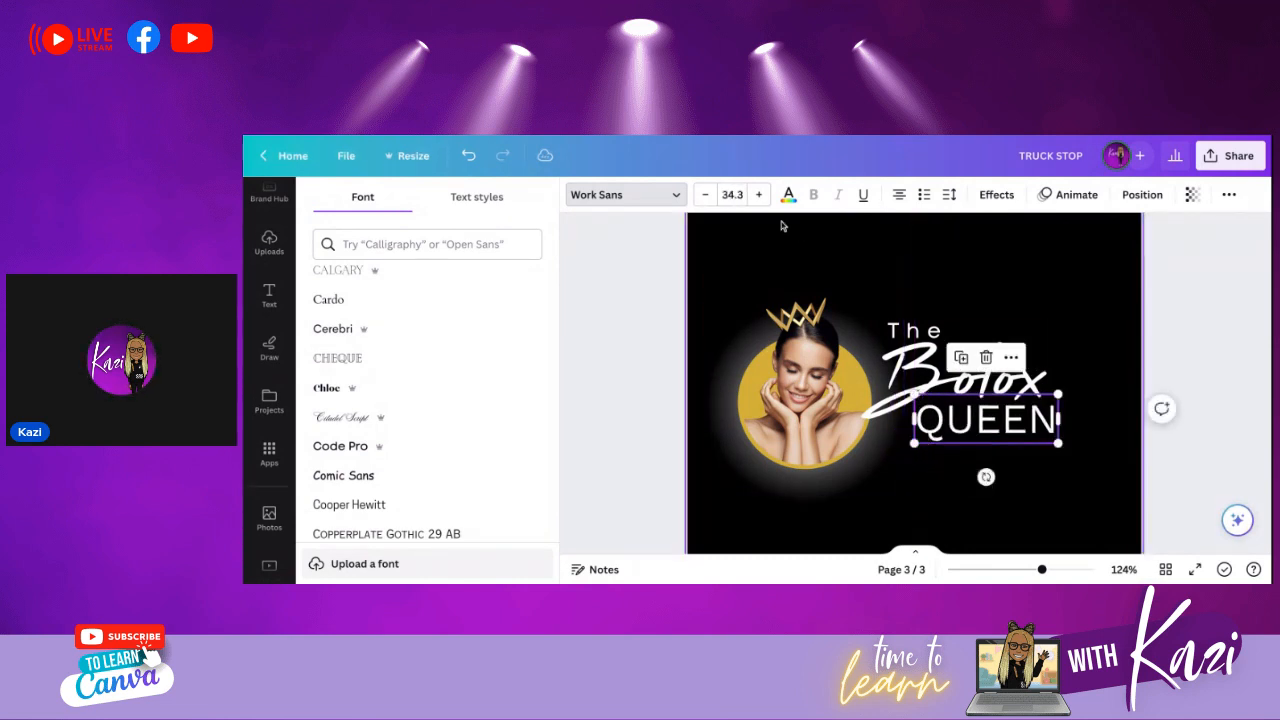
- Set the "QUEEN" heading's font to Evolve Sans after trying Code Pro, and enlarge it to font size 35.7
scroll(390, 380, down, 2)
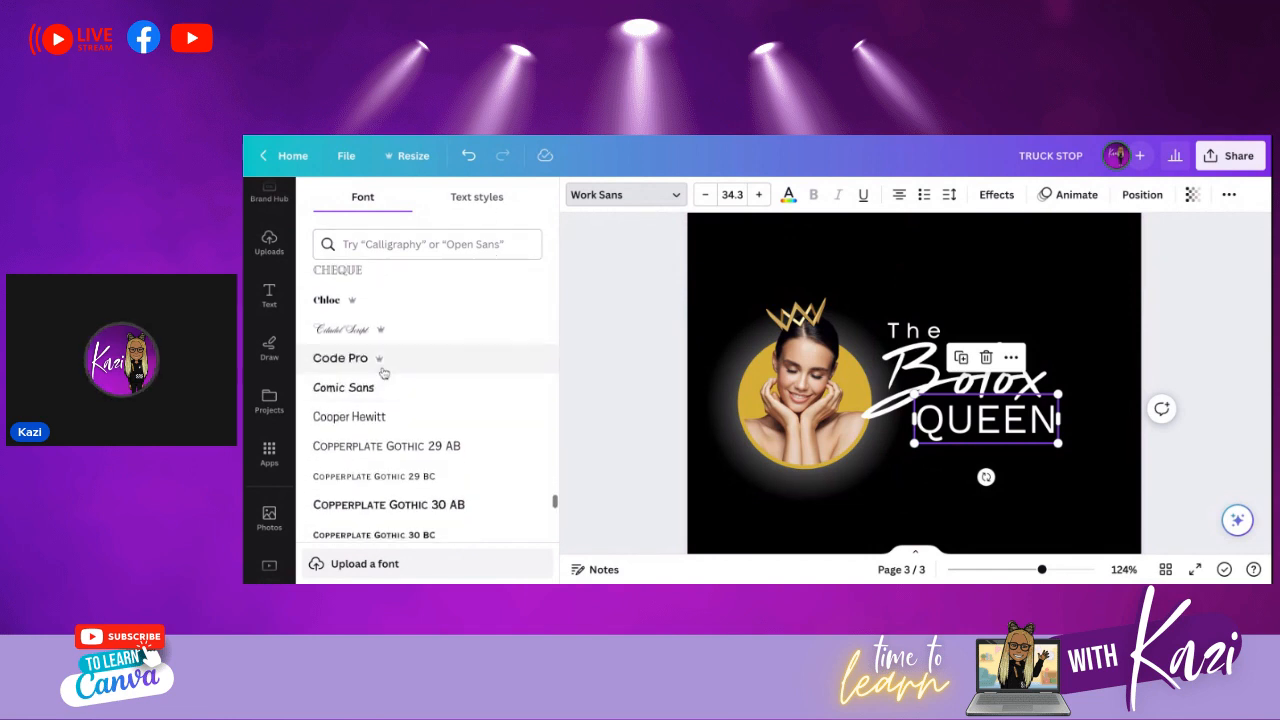
click(383, 366)
scroll(383, 366, down, 7)
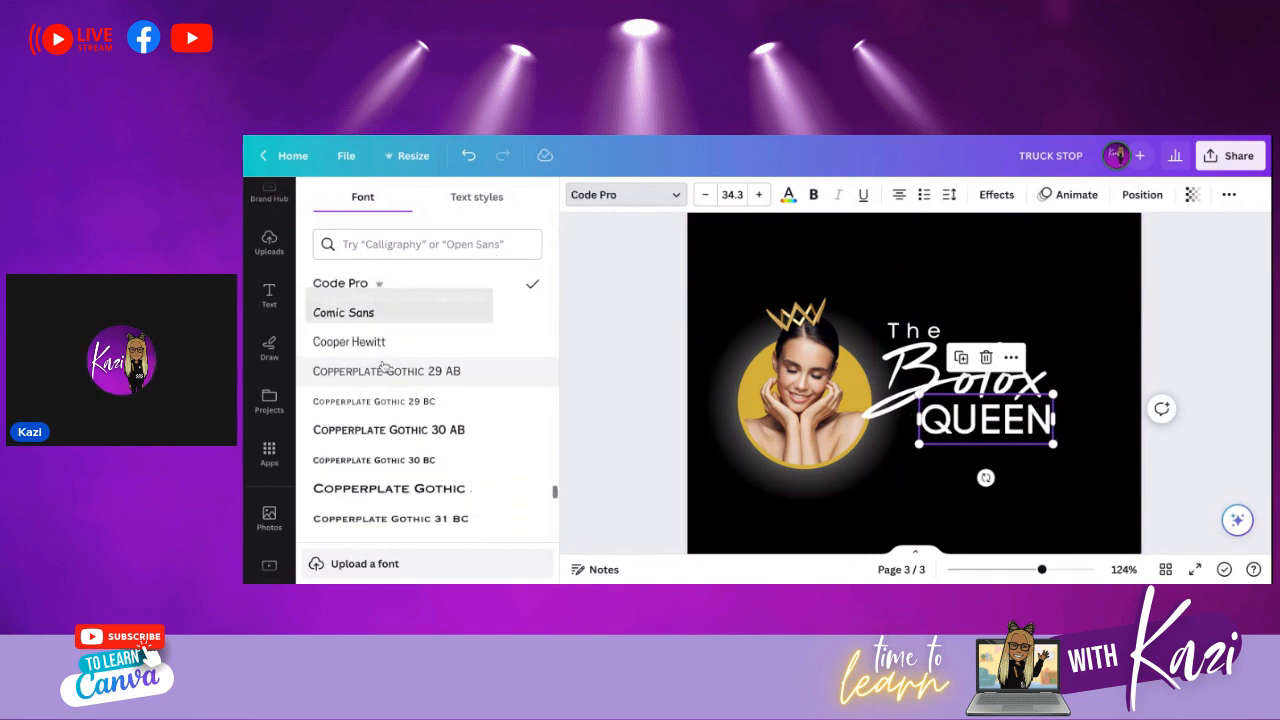
scroll(383, 366, down, 4)
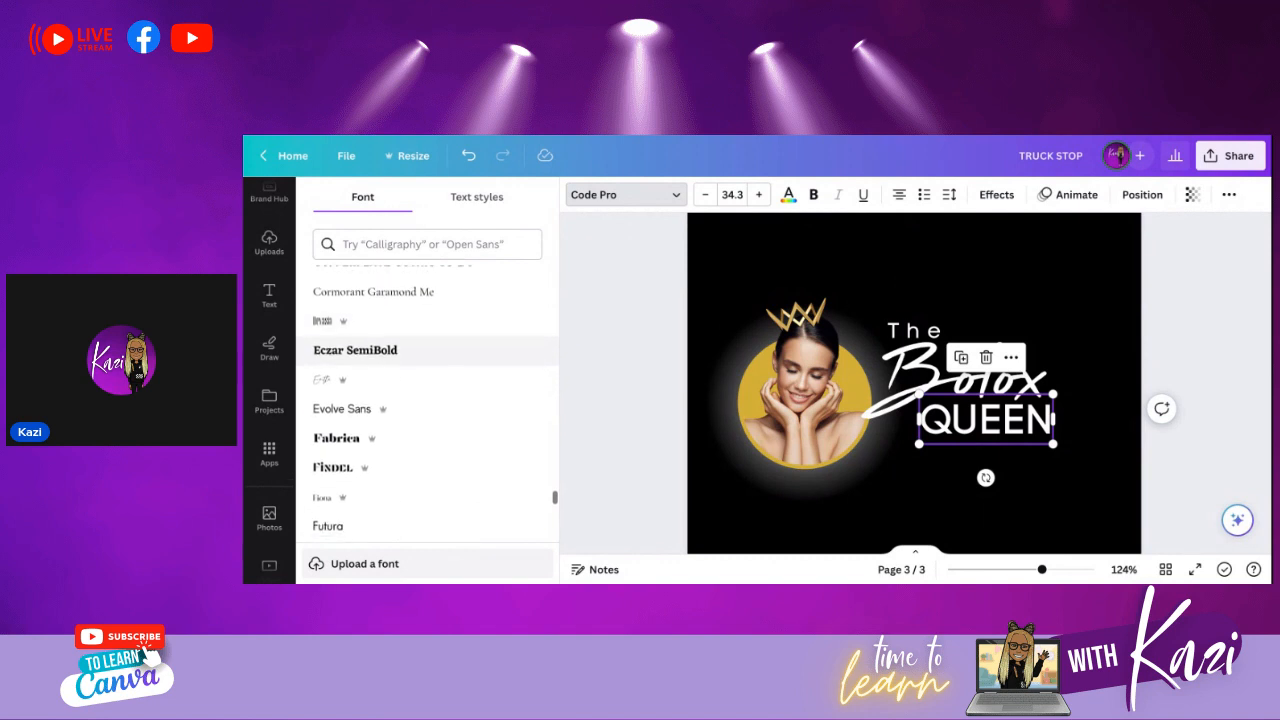
click(336, 342)
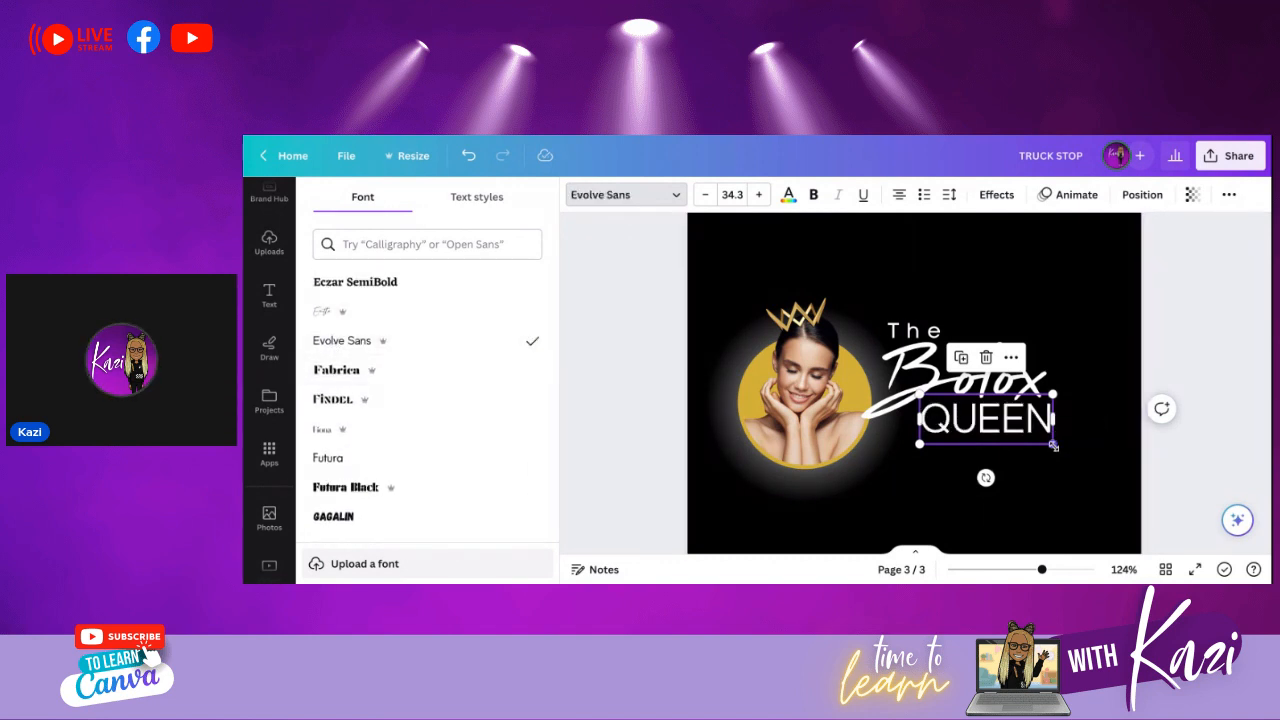
drag(919, 443, 916, 445)
- Recolor the "QUEEN" text with the gold document color
click(788, 194)
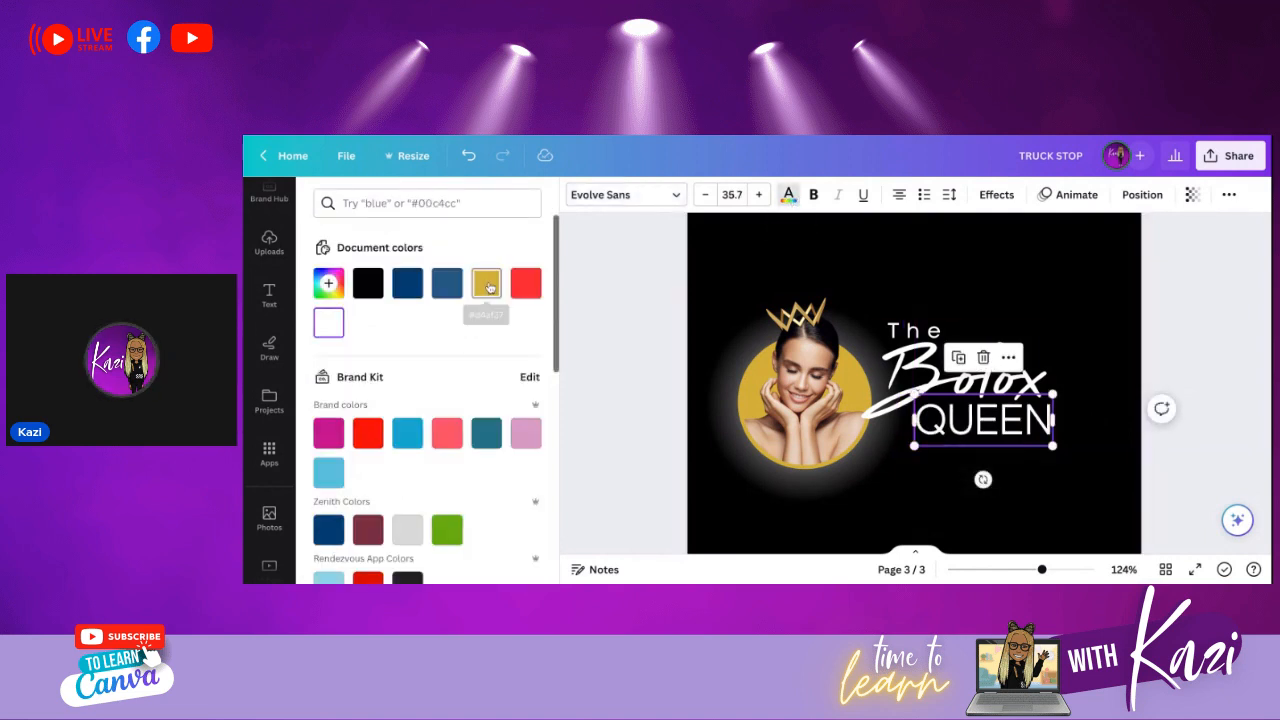
click(489, 288)
click(1104, 315)
- Select the crowned photo and all the title text together and shift them right to center the composition on the page
drag(1102, 311, 831, 451)
drag(747, 451, 747, 451)
click(662, 422)
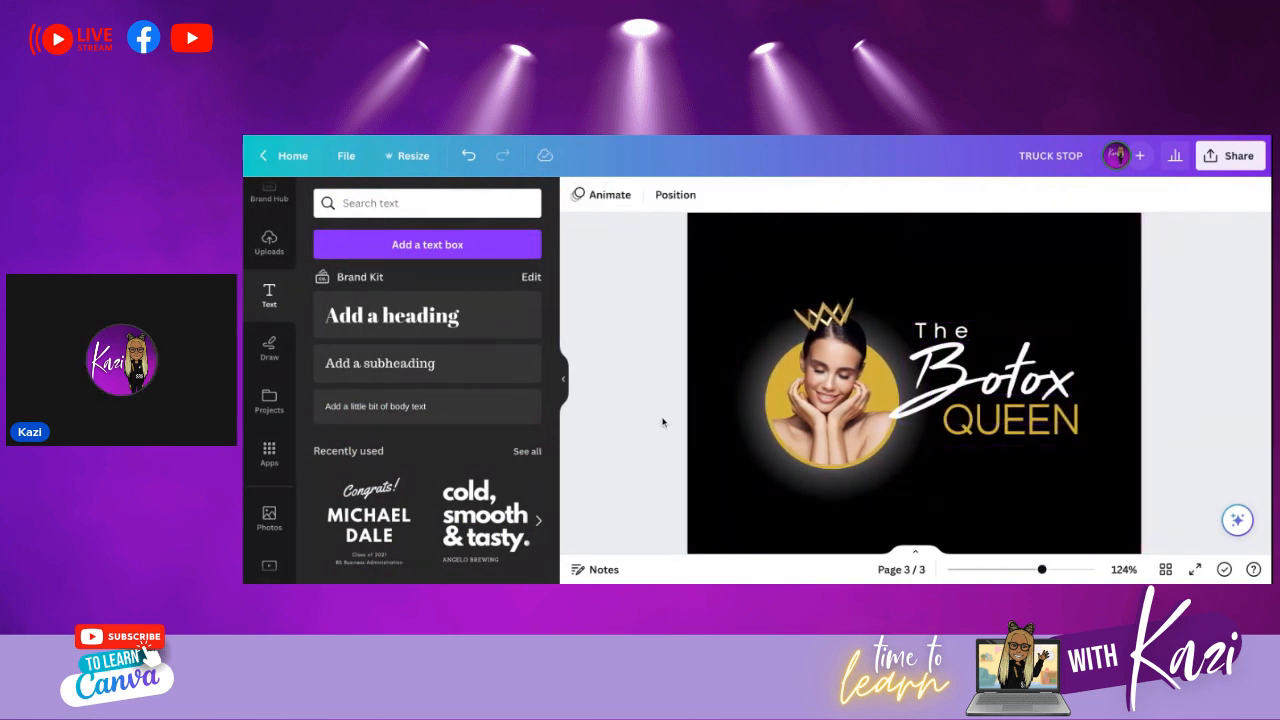
- Title page 3 "The Botox Queen"
scroll(670, 424, up, 2)
scroll(668, 424, down, 1)
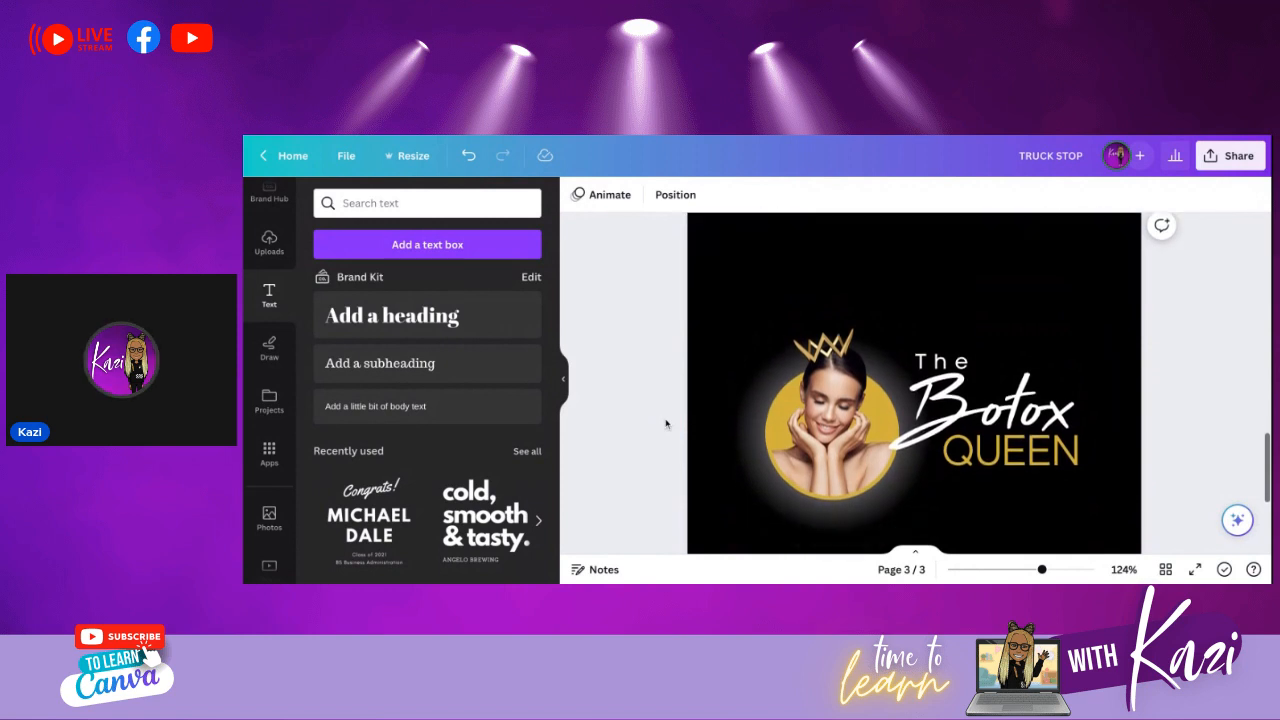
scroll(666, 424, up, 2)
scroll(700, 415, down, 1)
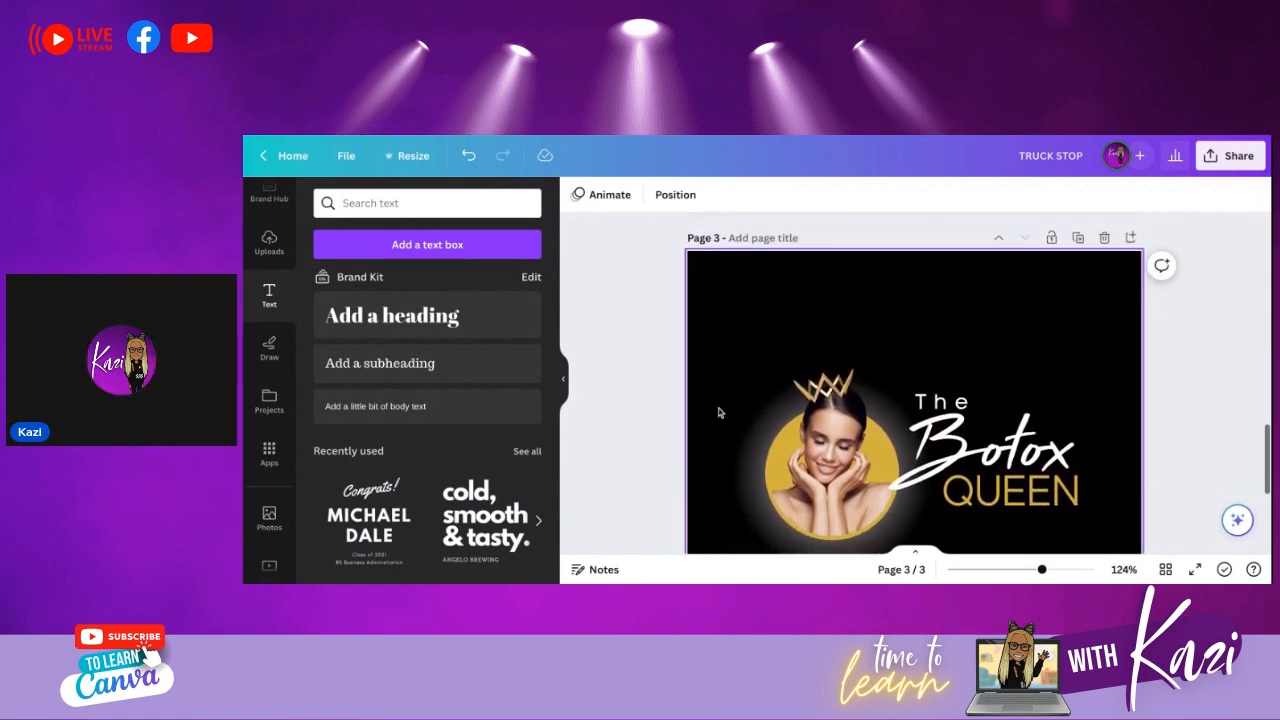
click(787, 236)
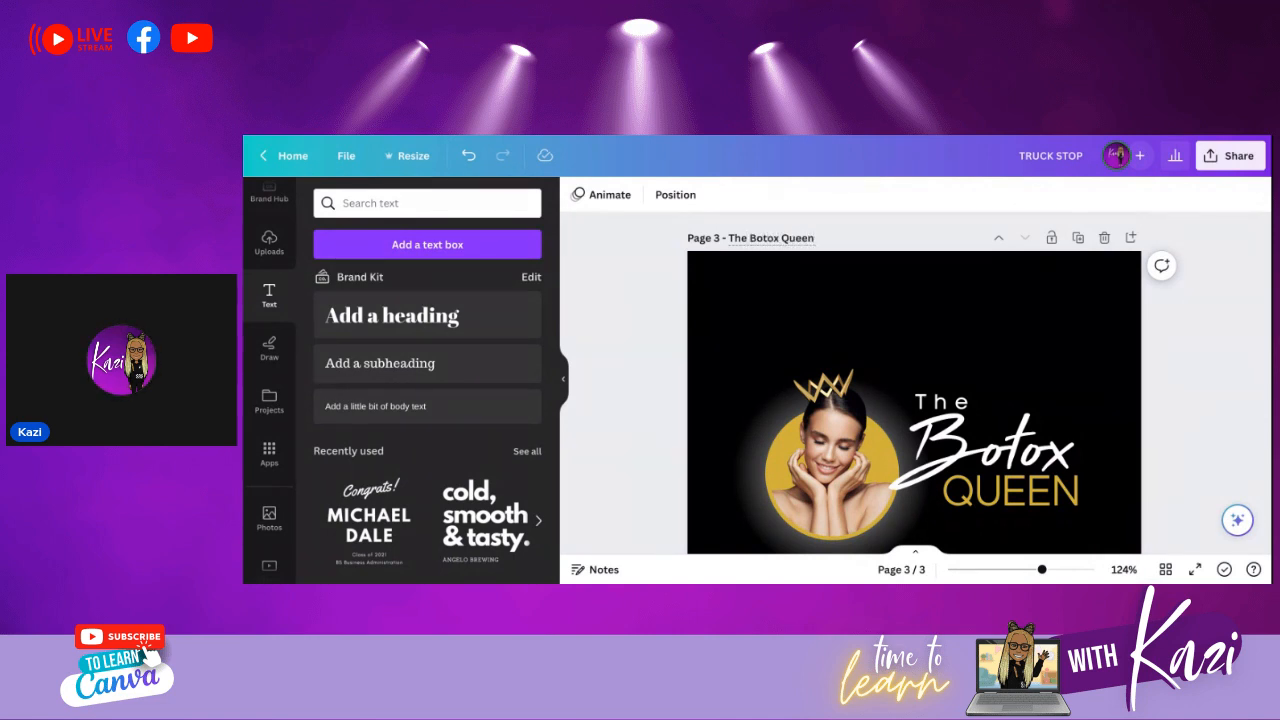
- Select the three title words together and shift them slightly left, closer to the woman's photo
click(1095, 378)
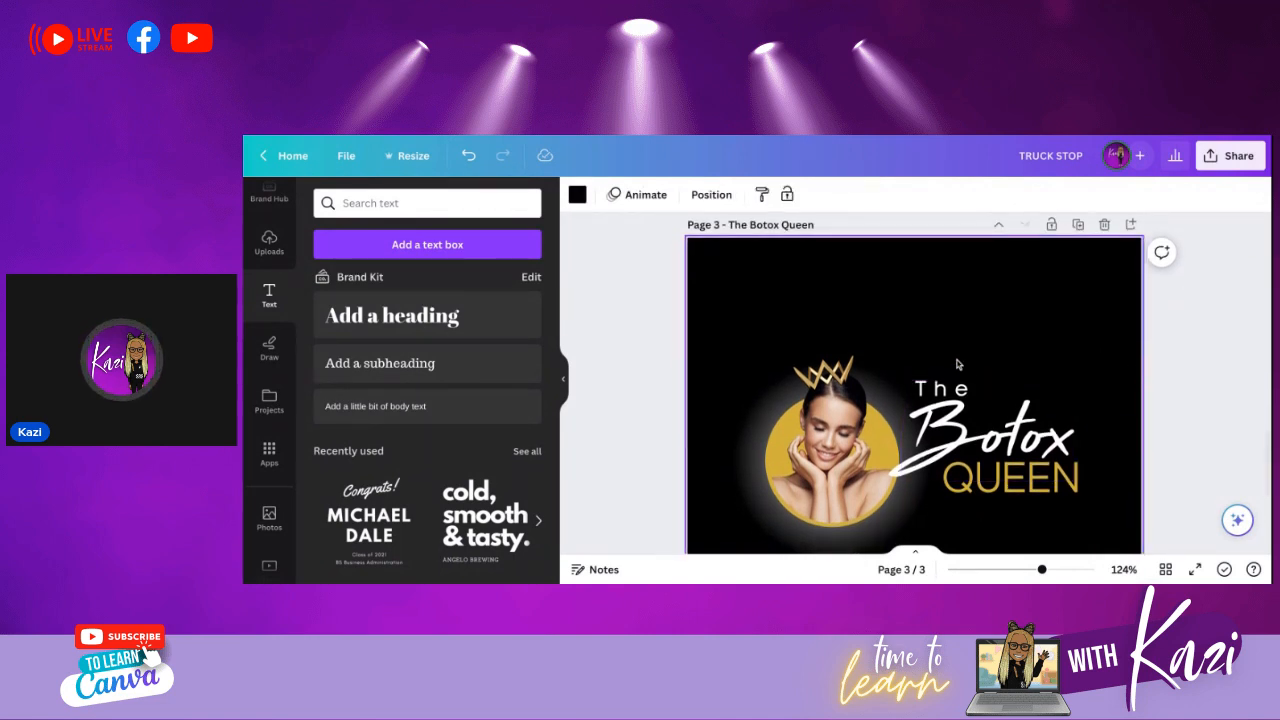
drag(1010, 489, 995, 451)
click(1088, 427)
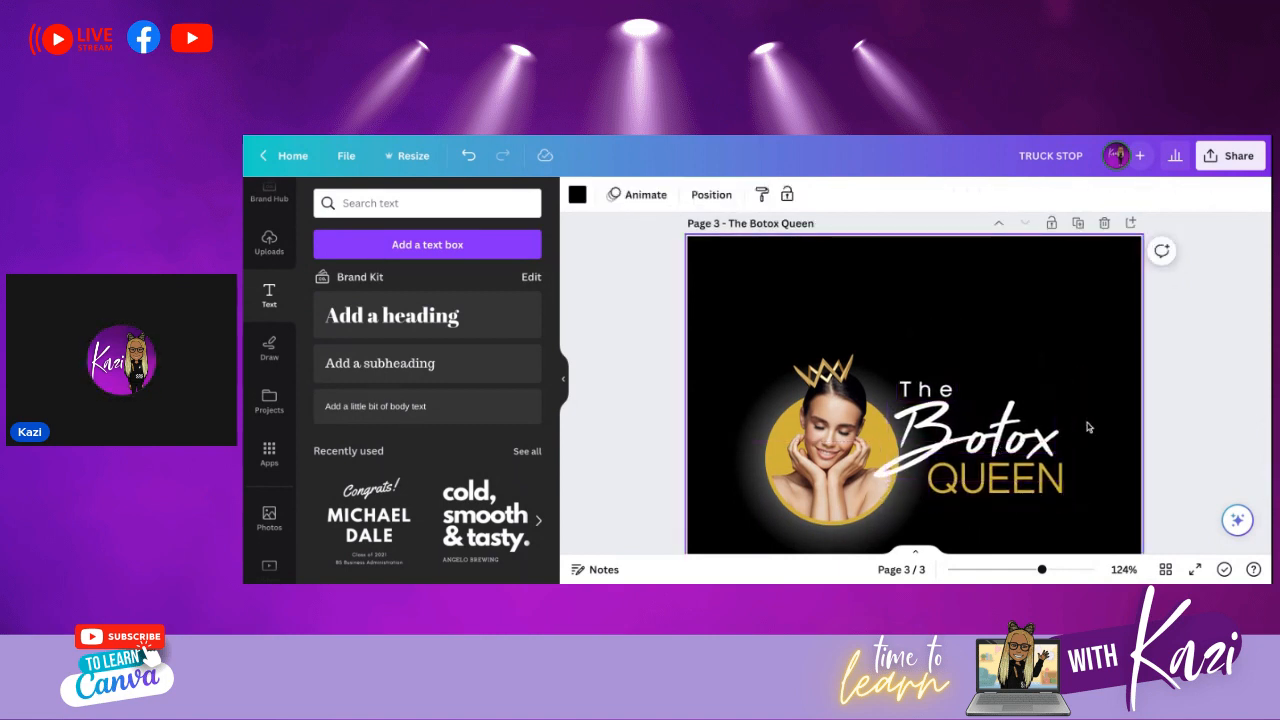
- Apply the Lift text effect to "Botox" with intensity 75, after trying the Shadow effect
click(1050, 430)
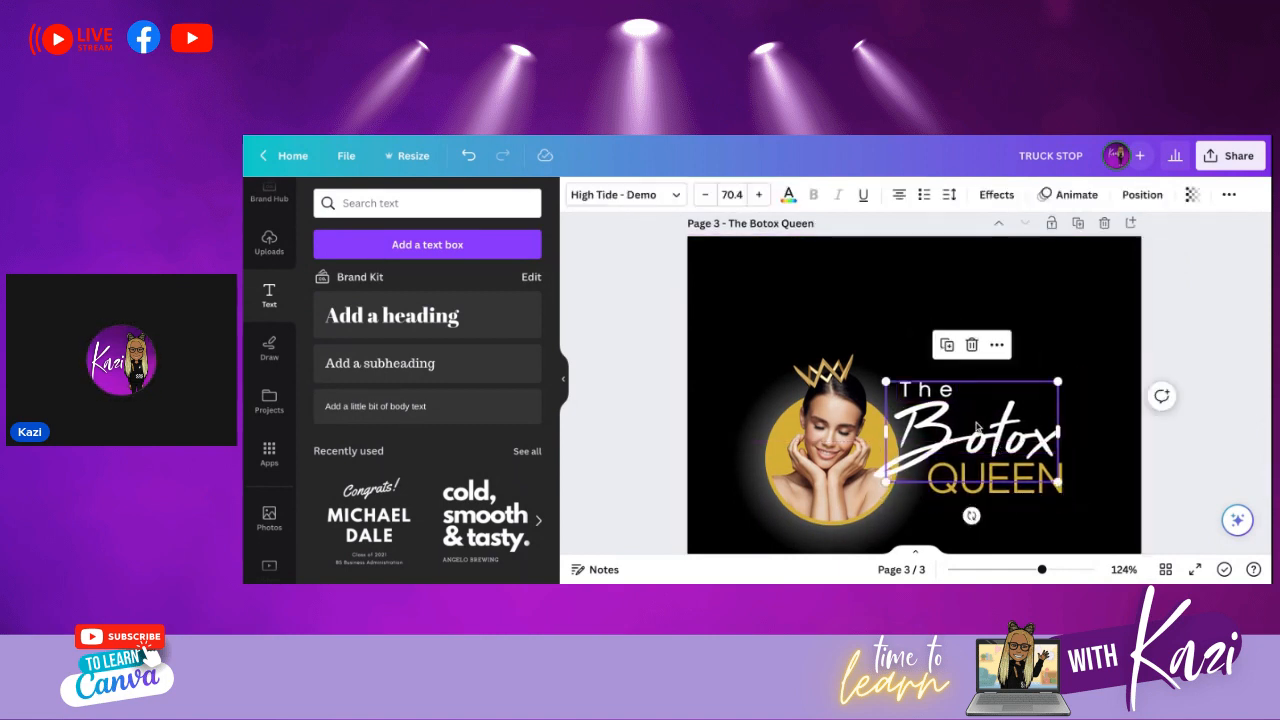
click(994, 197)
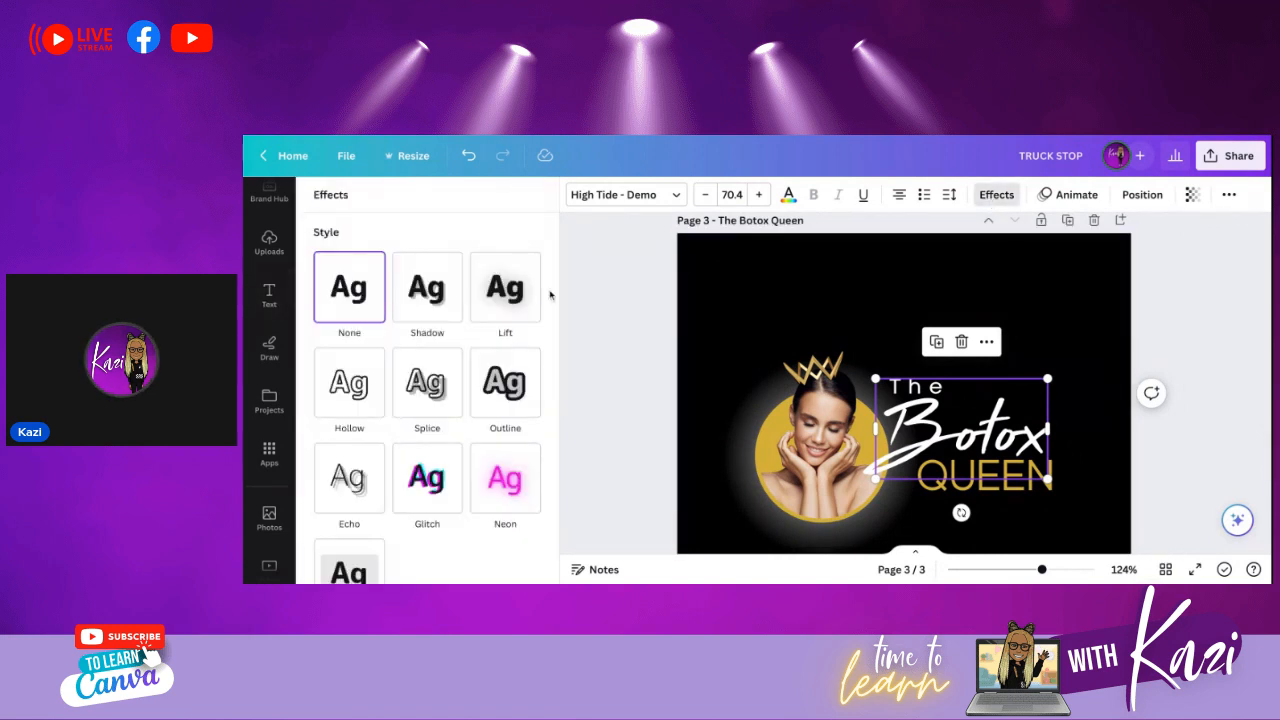
click(508, 291)
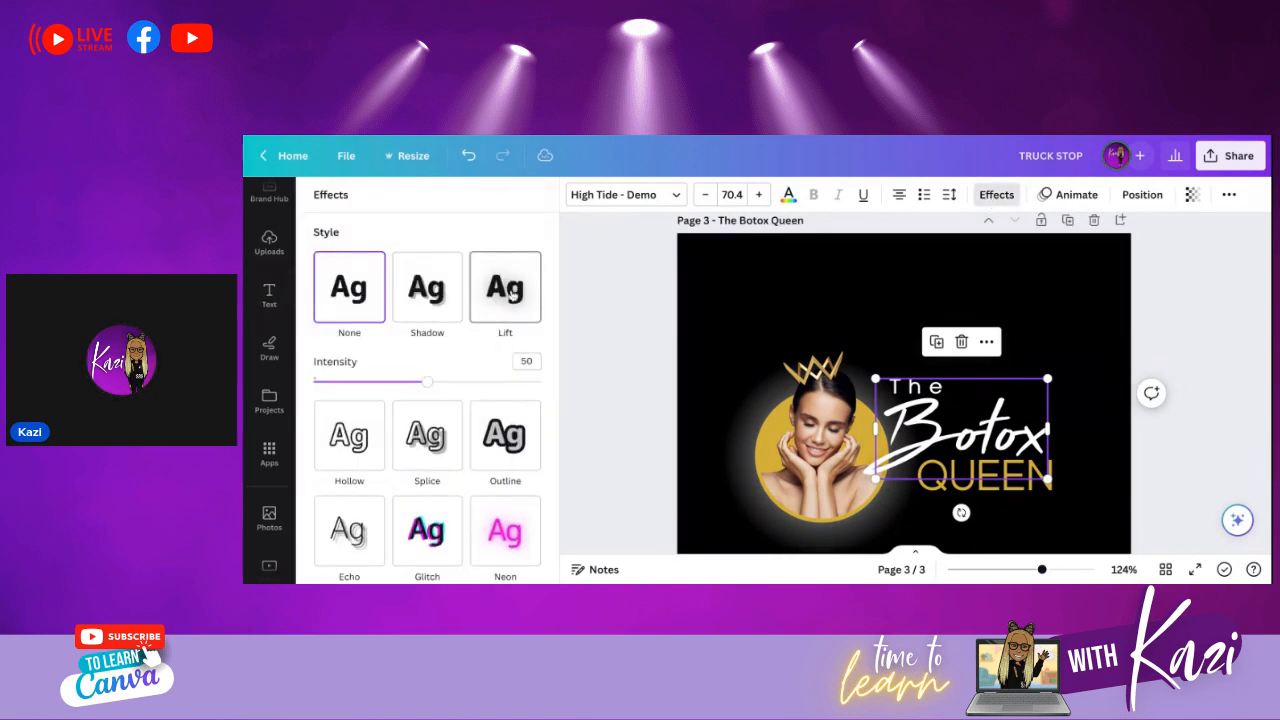
drag(425, 383, 478, 382)
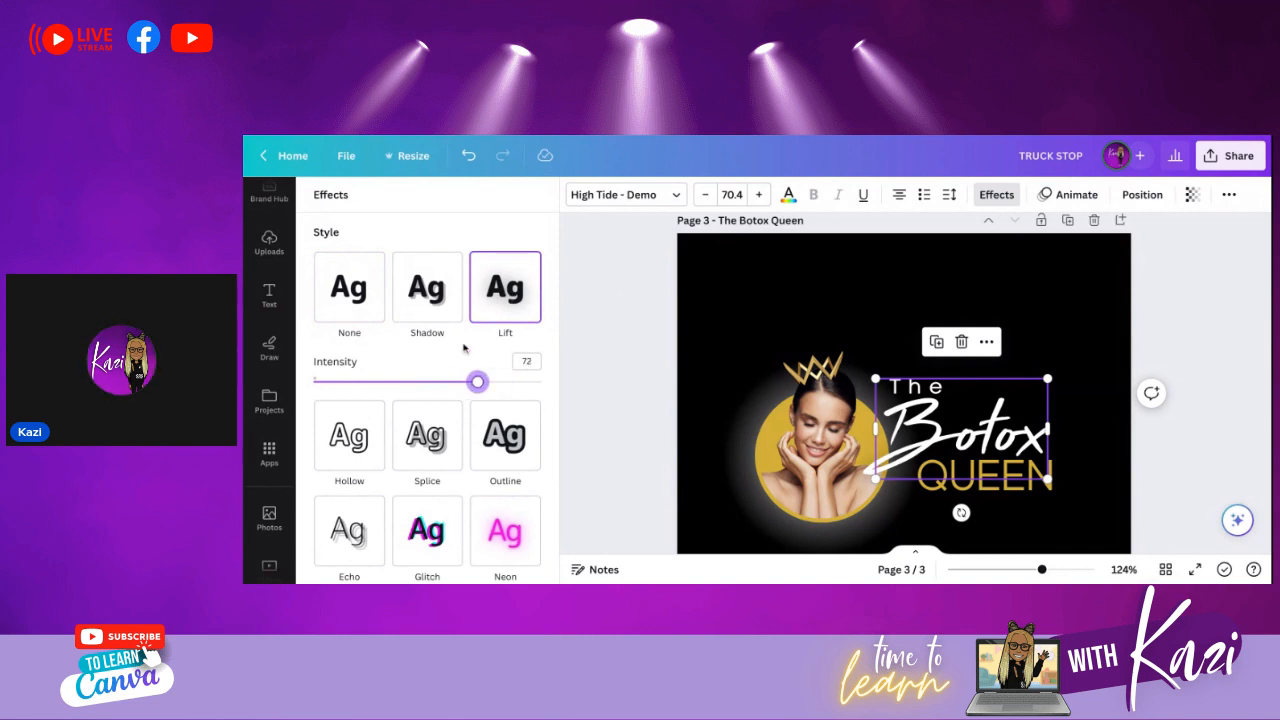
click(445, 312)
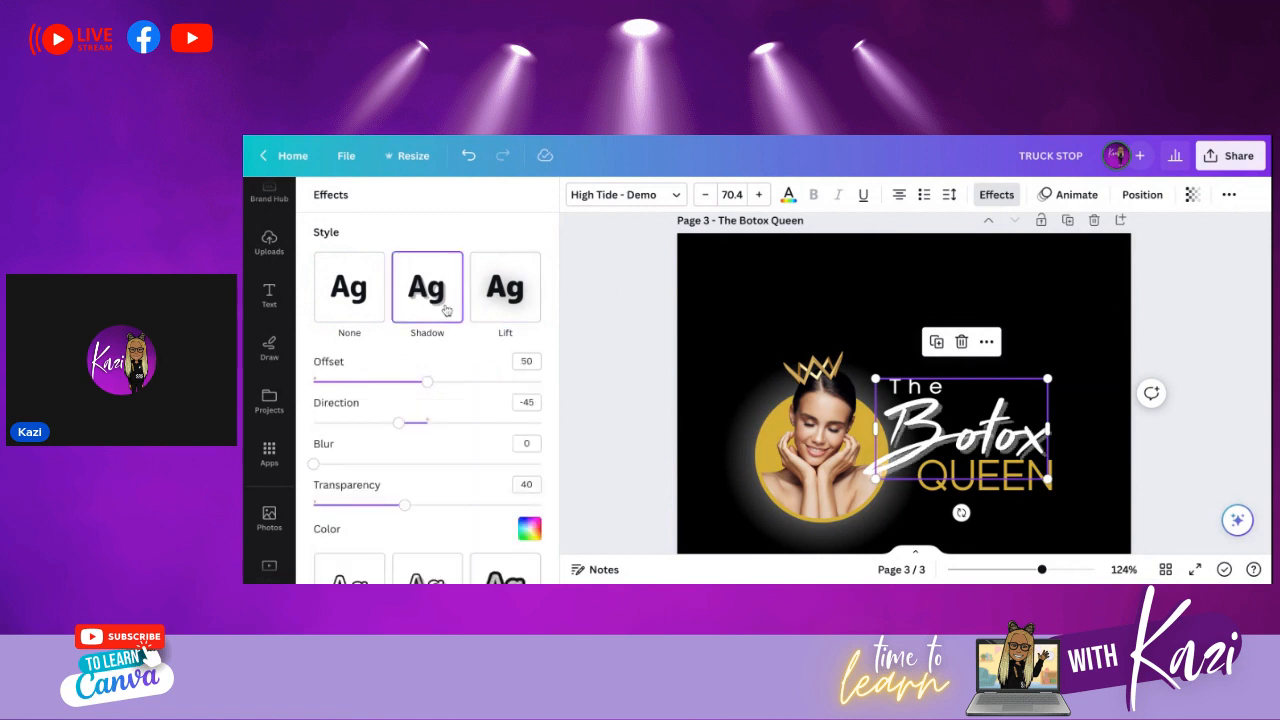
click(497, 311)
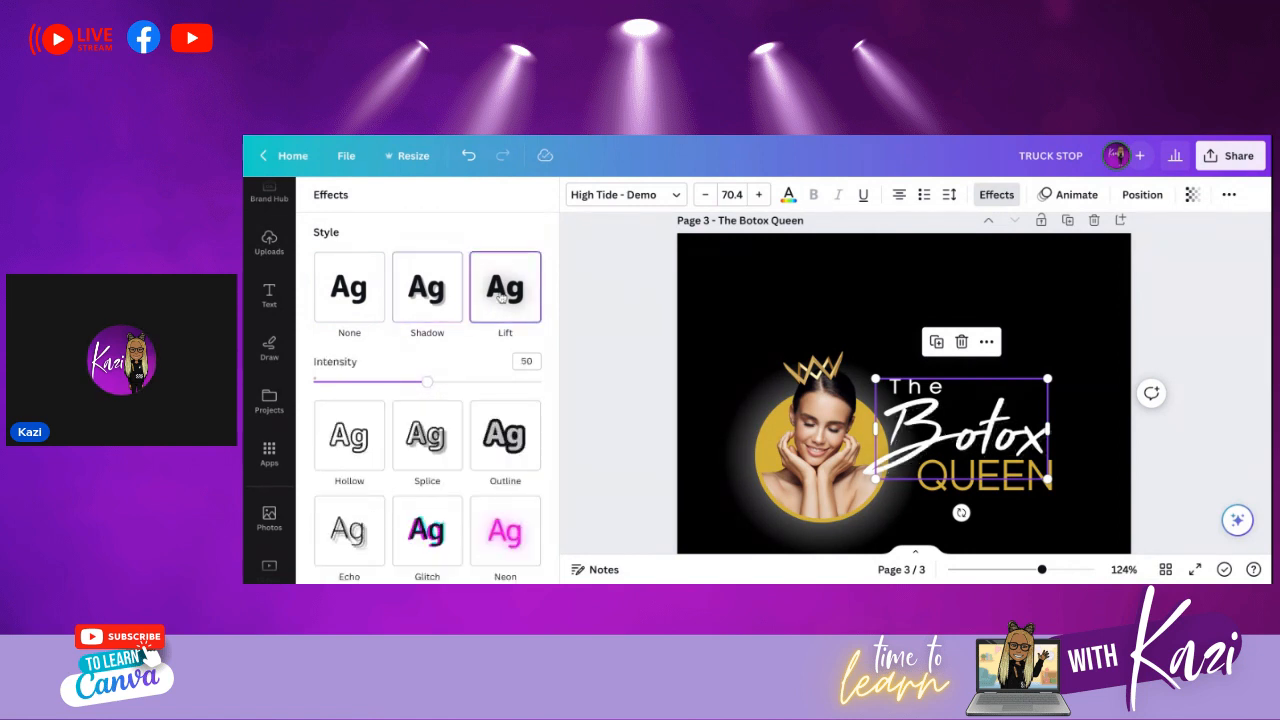
click(485, 383)
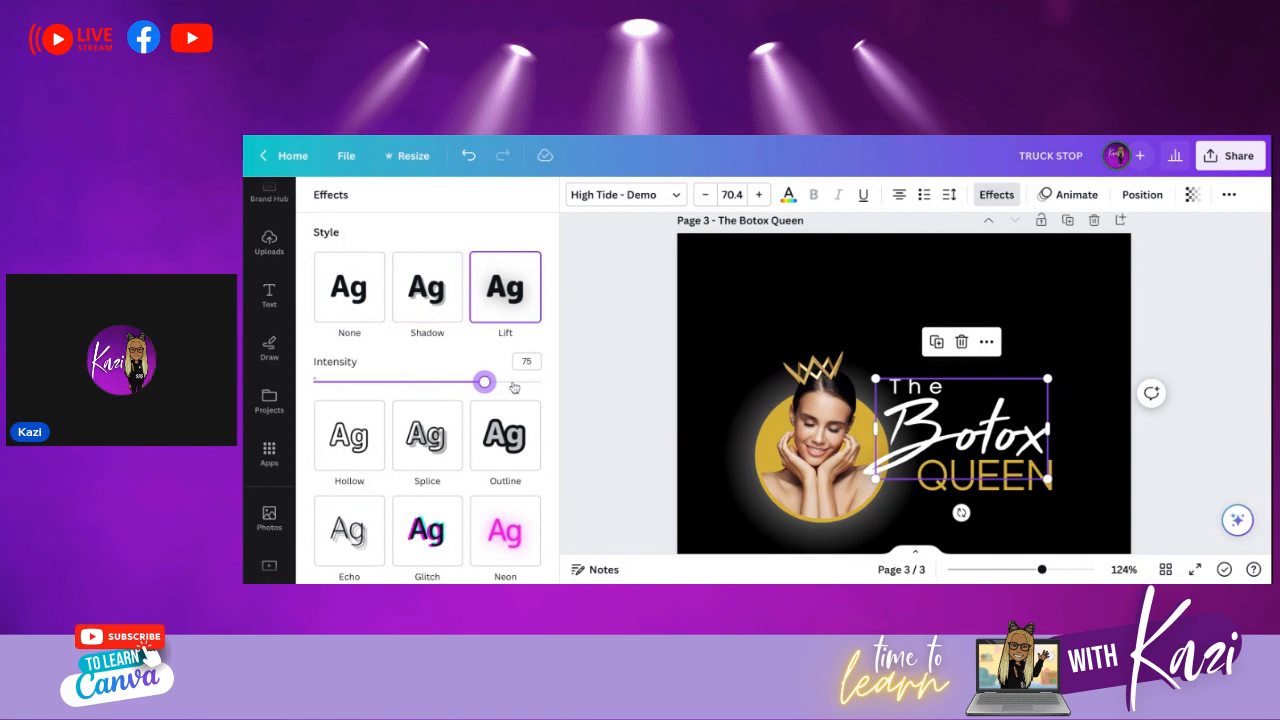
click(1077, 323)
- Nudge "QUEEN" slightly left beneath "Botox"
click(1013, 433)
drag(1014, 435, 994, 437)
click(1083, 443)
click(998, 439)
click(1084, 450)
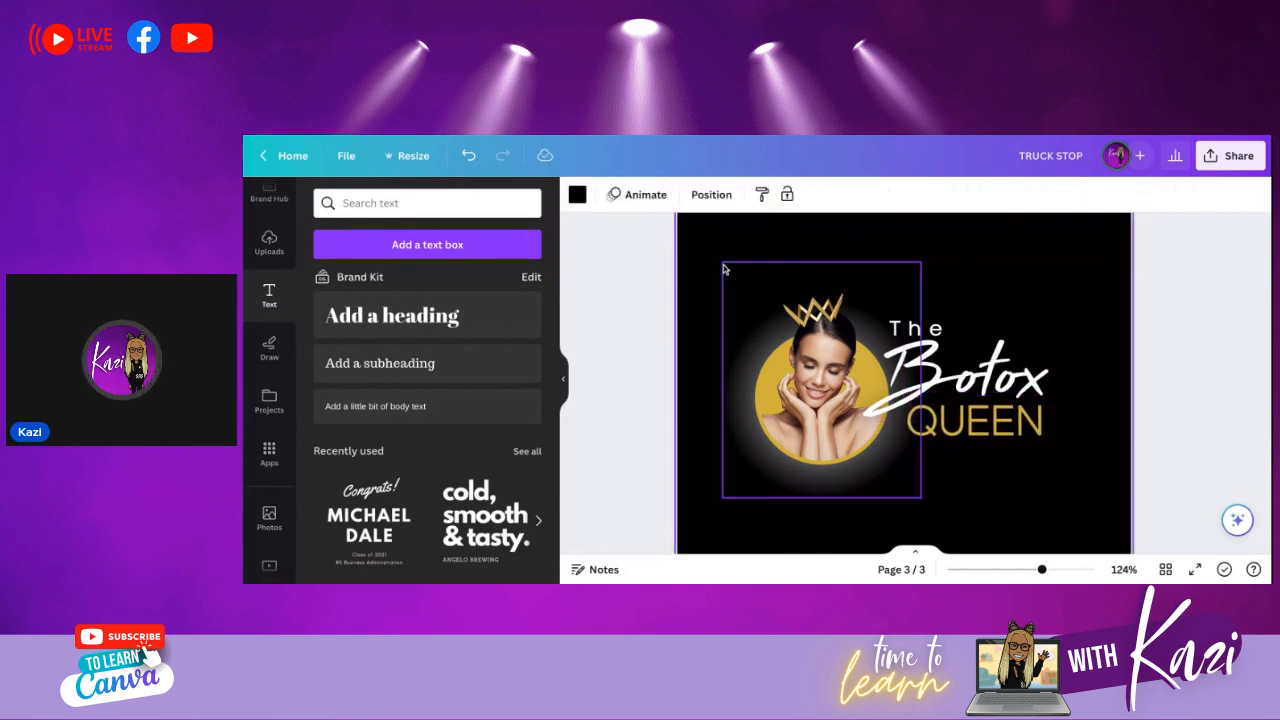
- Select the crowned photo with all the title text and shift them slightly right and down to center them on page 3
drag(686, 263, 980, 433)
drag(912, 398, 923, 408)
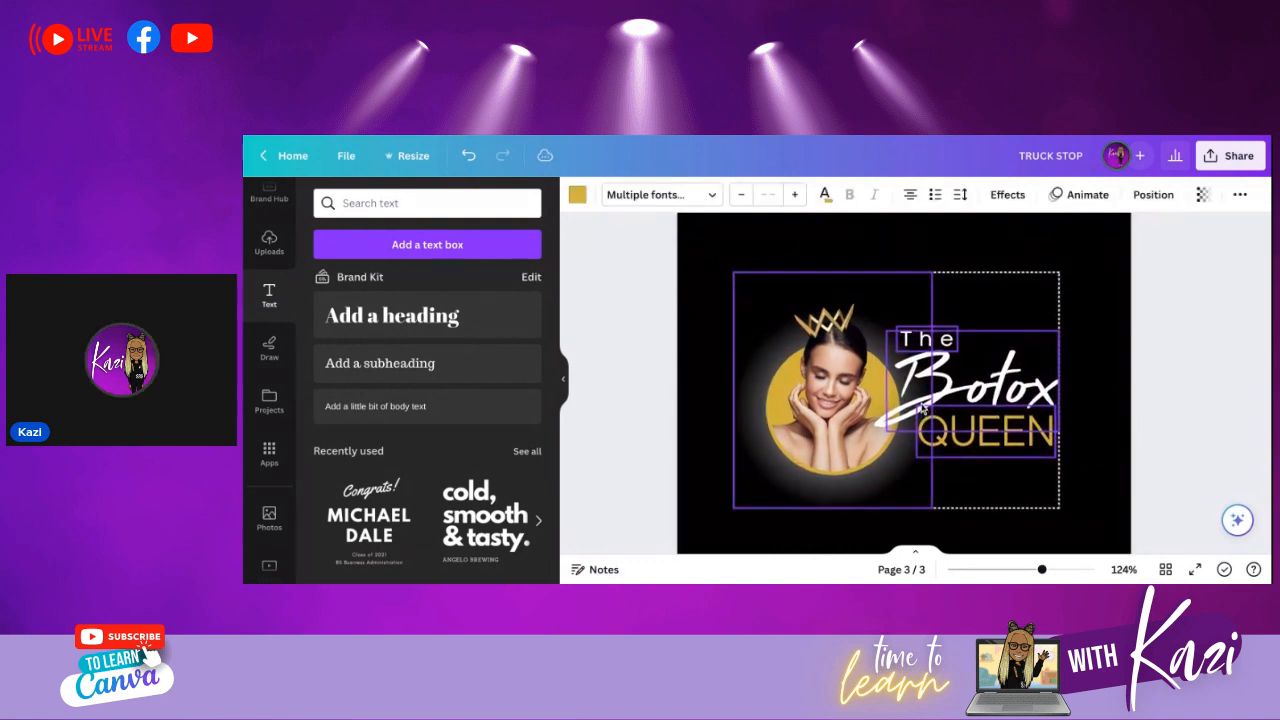
click(700, 408)
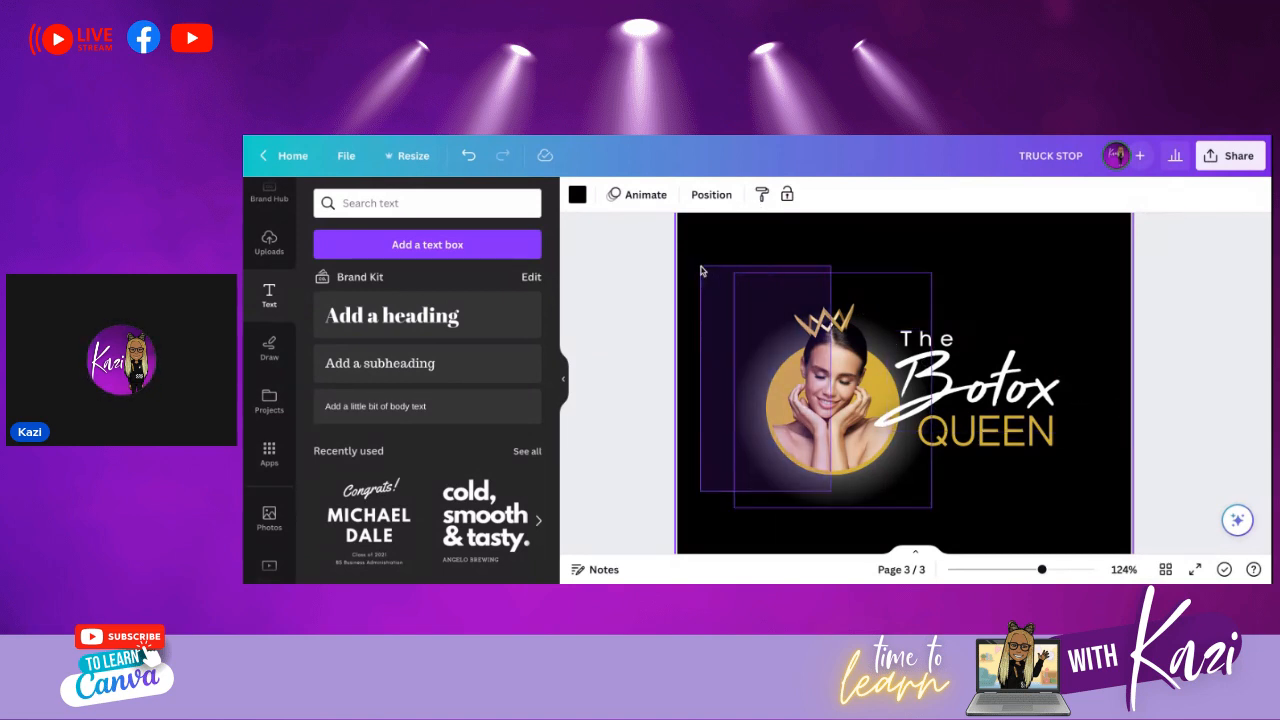
drag(700, 271, 1094, 506)
click(1098, 502)
- Duplicate page 3 and recolor "The" and "Botox" black on the copy
drag(1042, 569, 1012, 569)
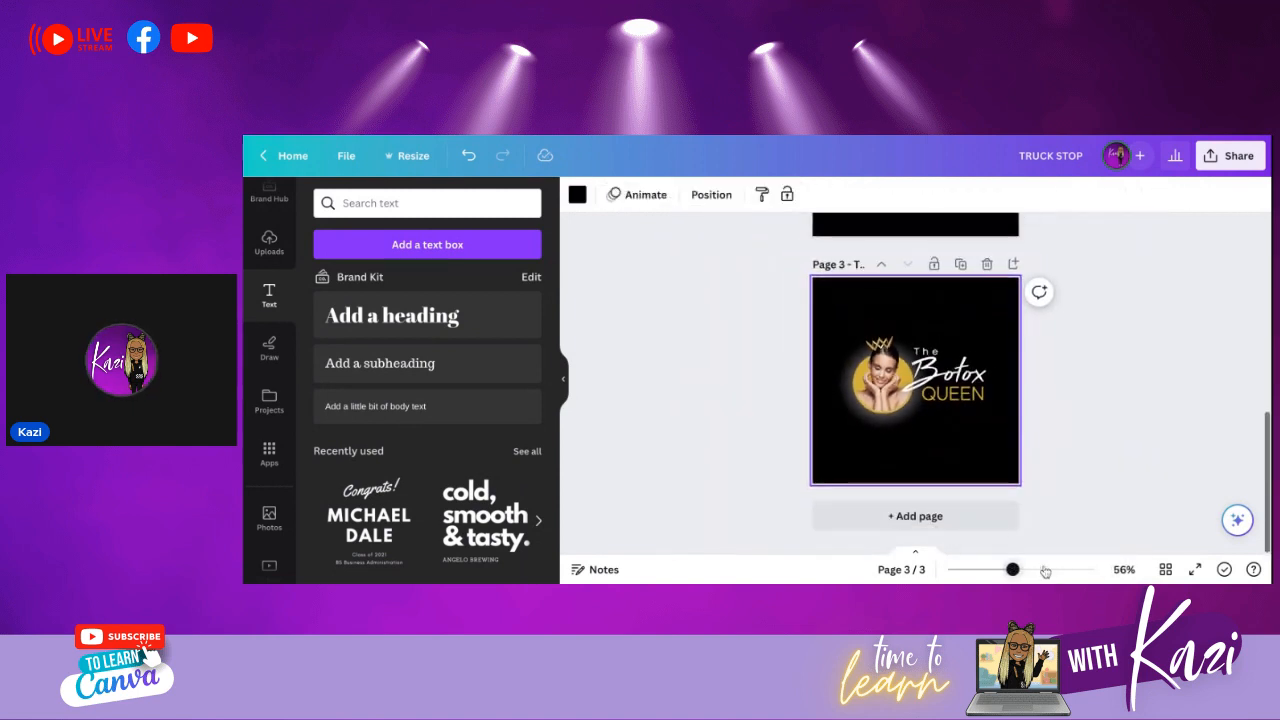
click(961, 265)
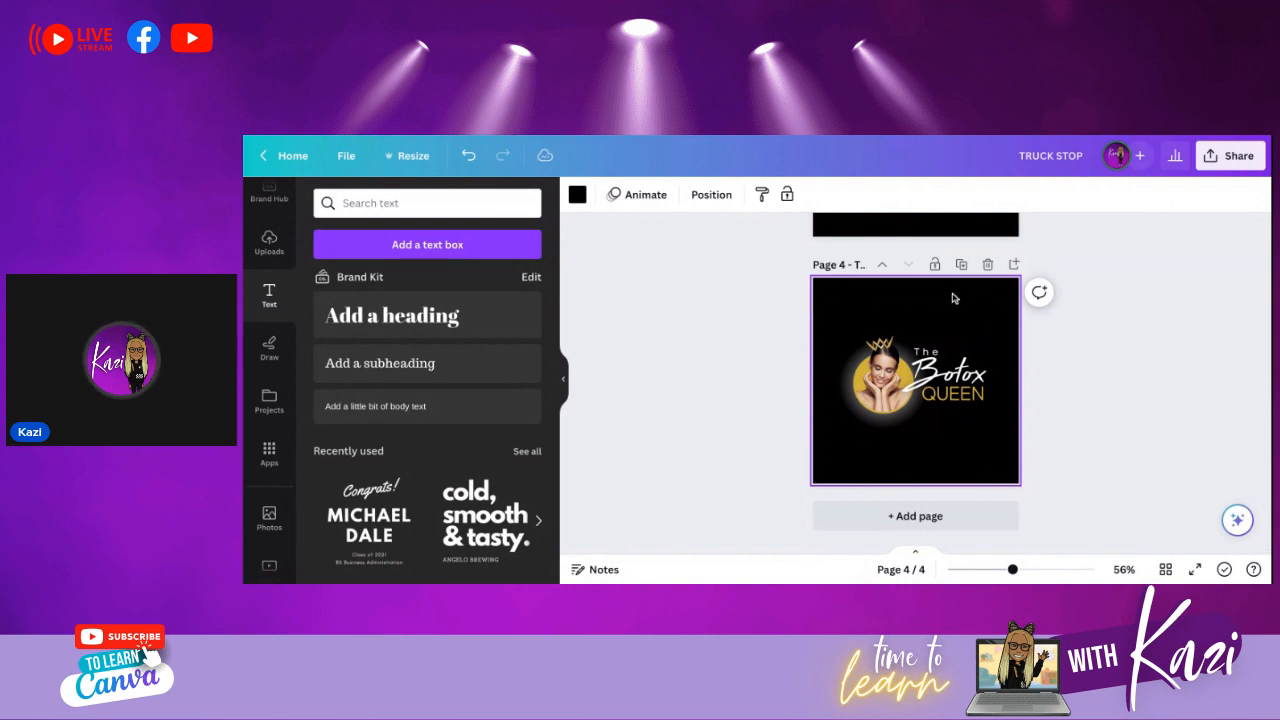
click(930, 351)
shift+click(949, 371)
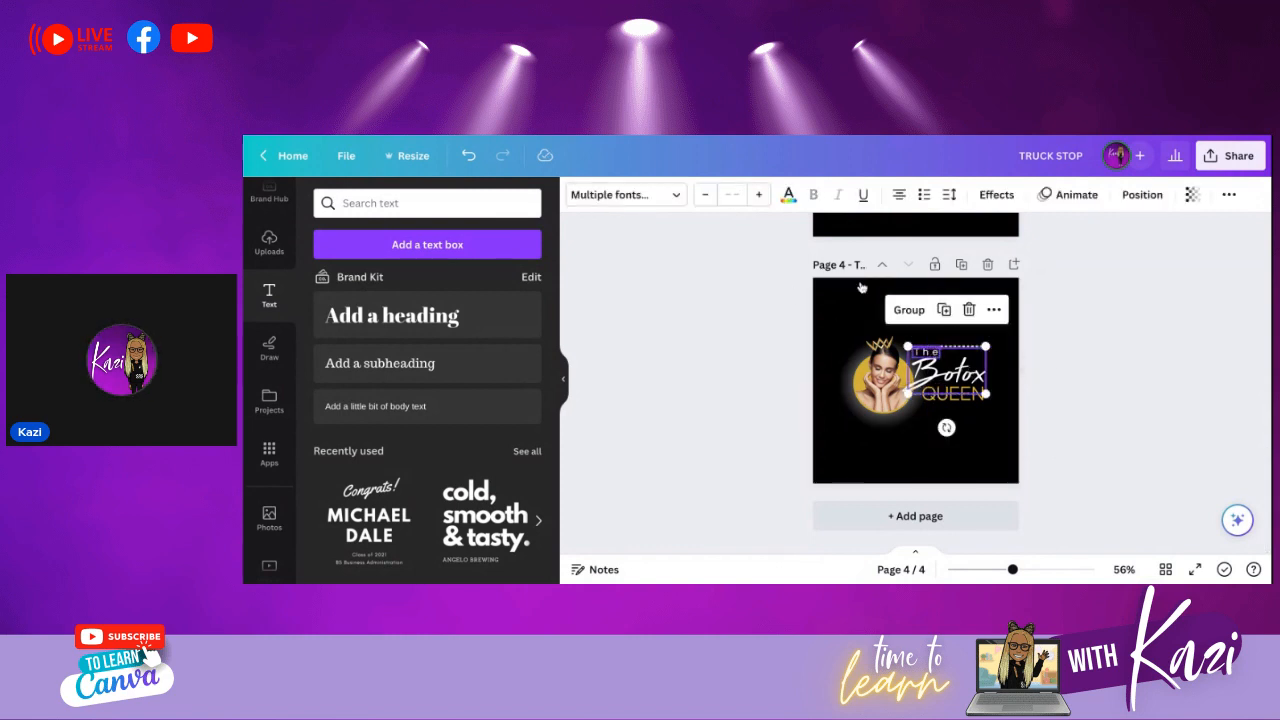
click(788, 196)
click(366, 283)
key(Escape)
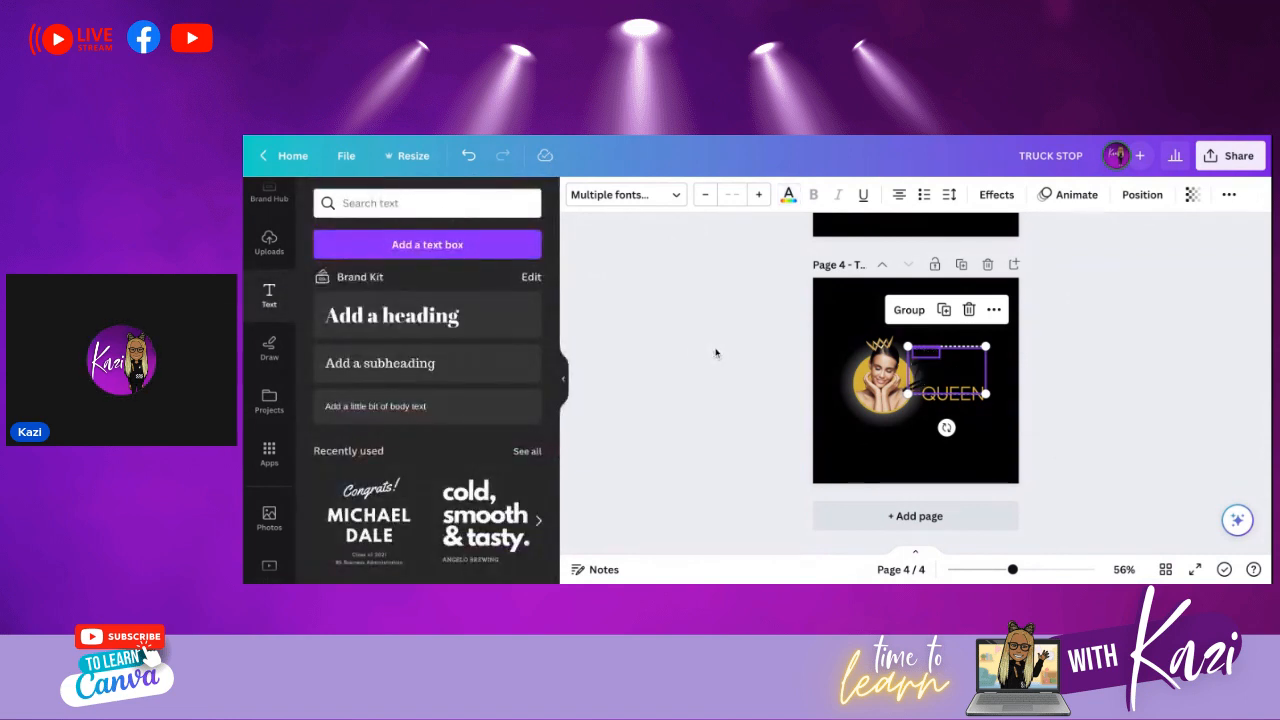
- Change the background of page 4 to the white document color
click(829, 320)
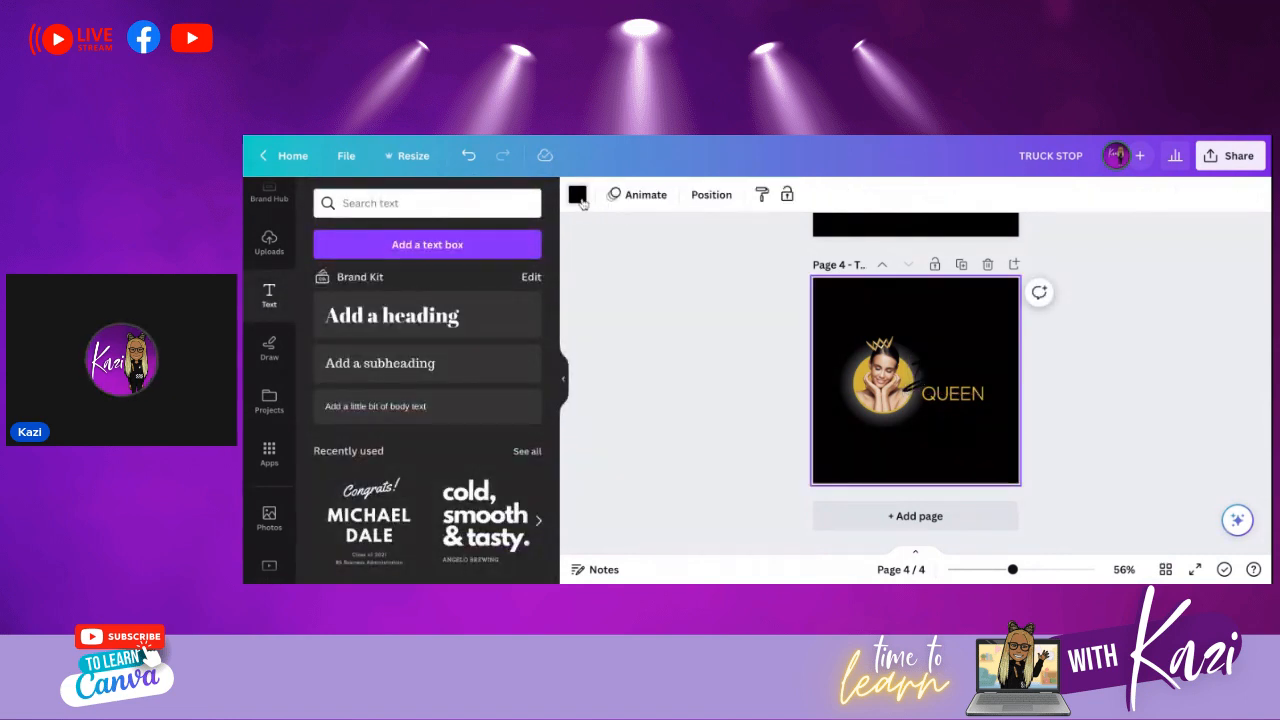
click(578, 195)
click(328, 322)
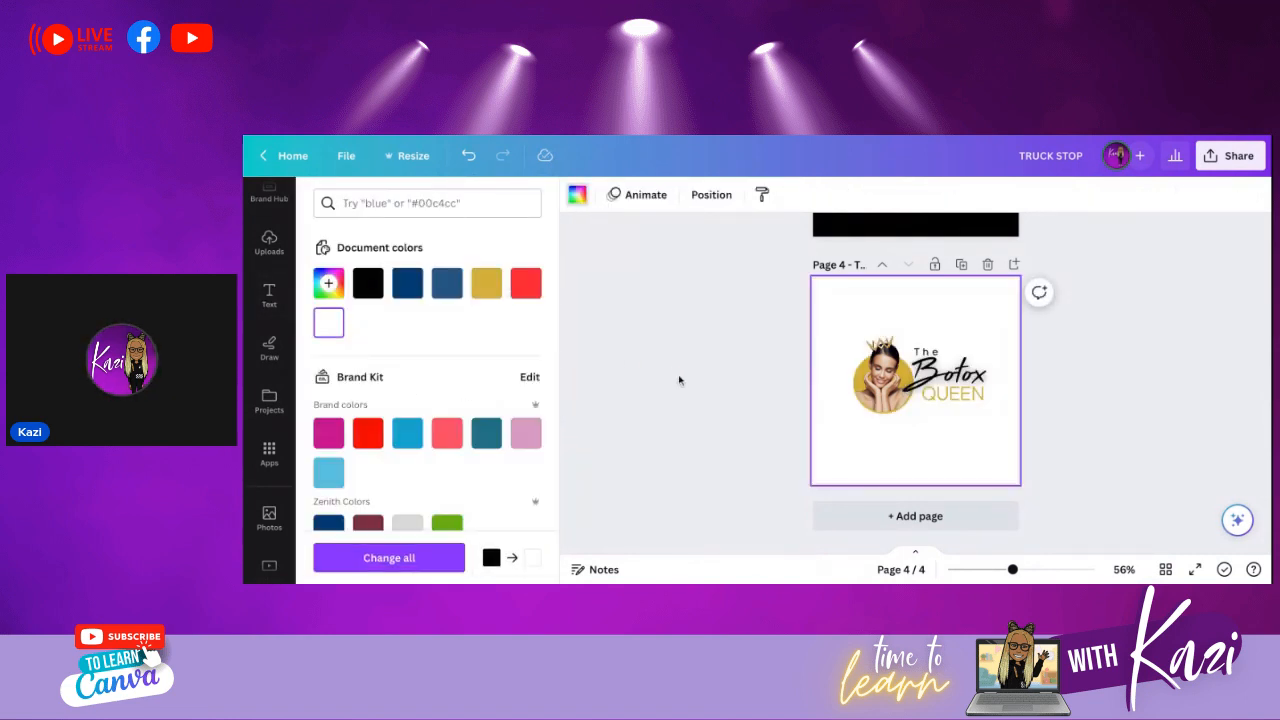
click(680, 381)
- Duplicate the white-background page 4
scroll(686, 384, up, 2)
scroll(686, 384, up, 2)
scroll(686, 384, down, 2)
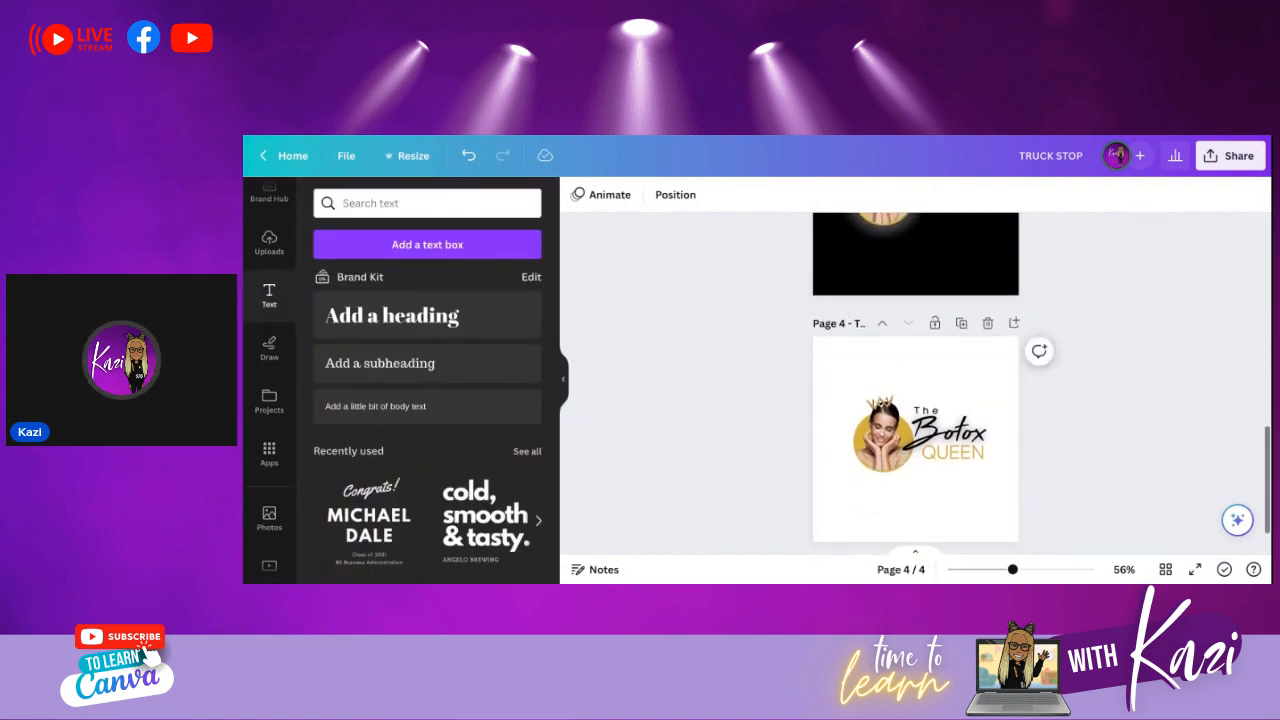
scroll(915, 383, up, 2)
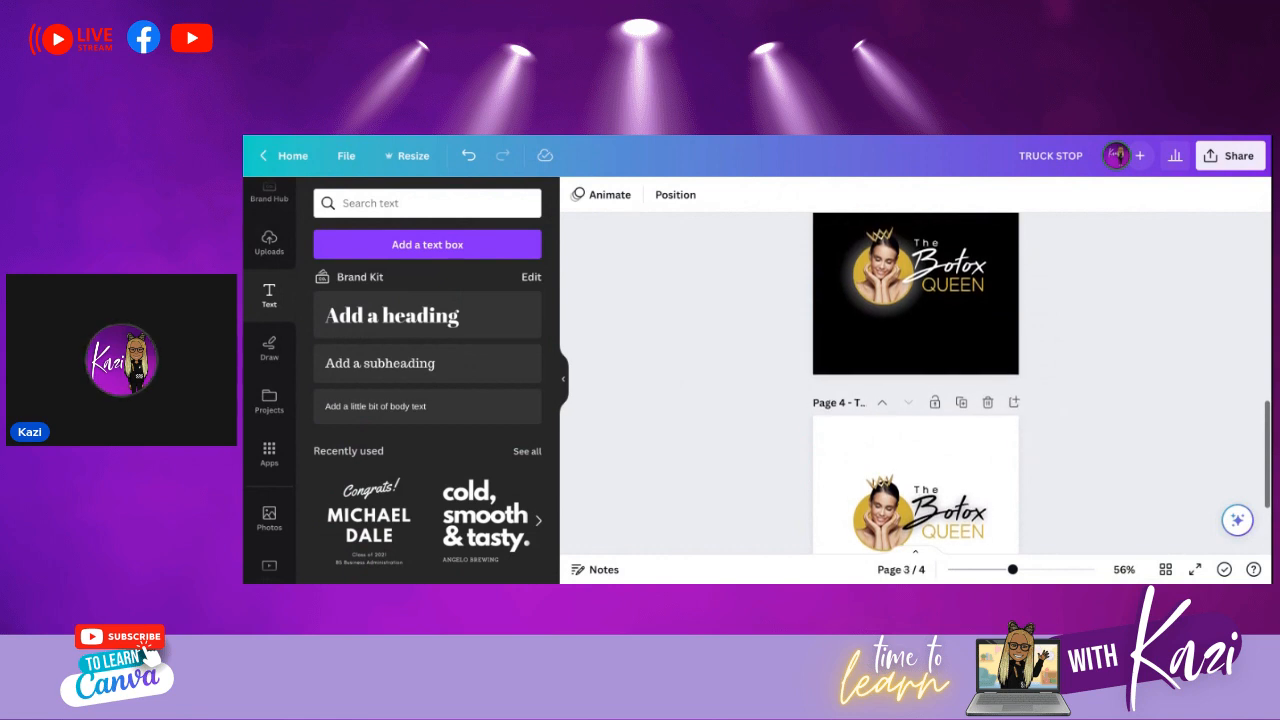
scroll(915, 383, down, 2)
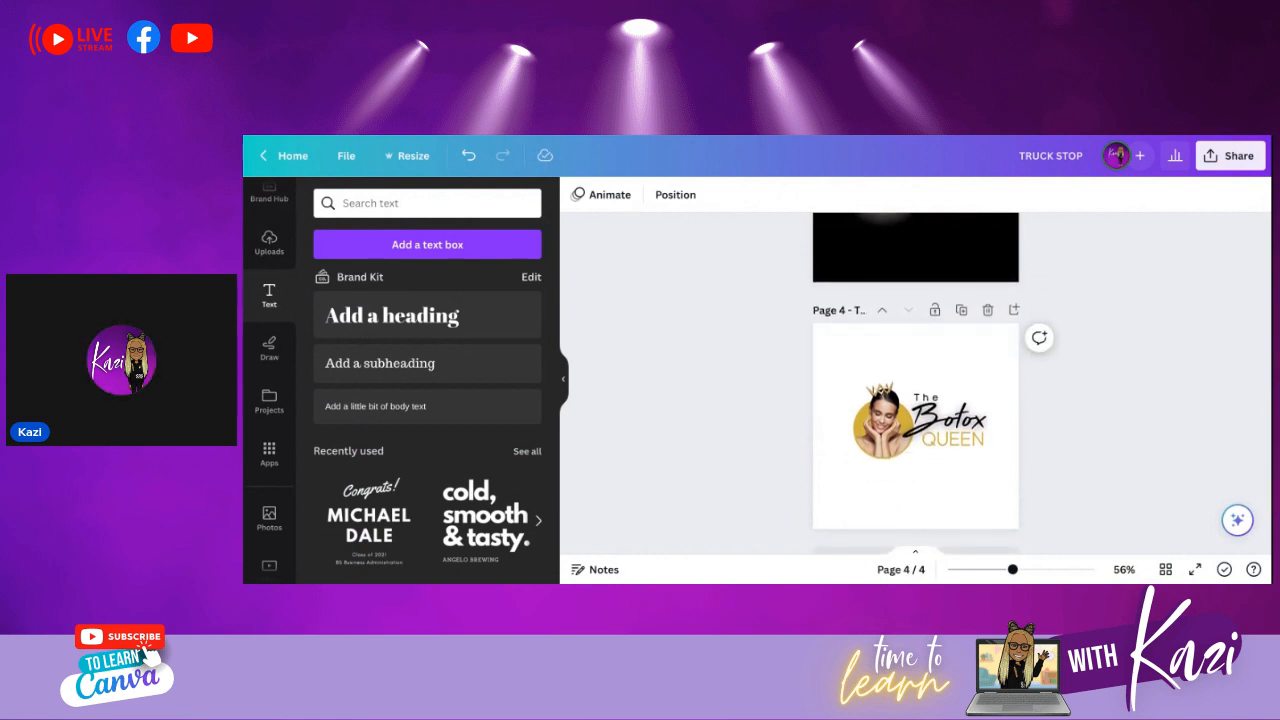
scroll(915, 383, down, 1)
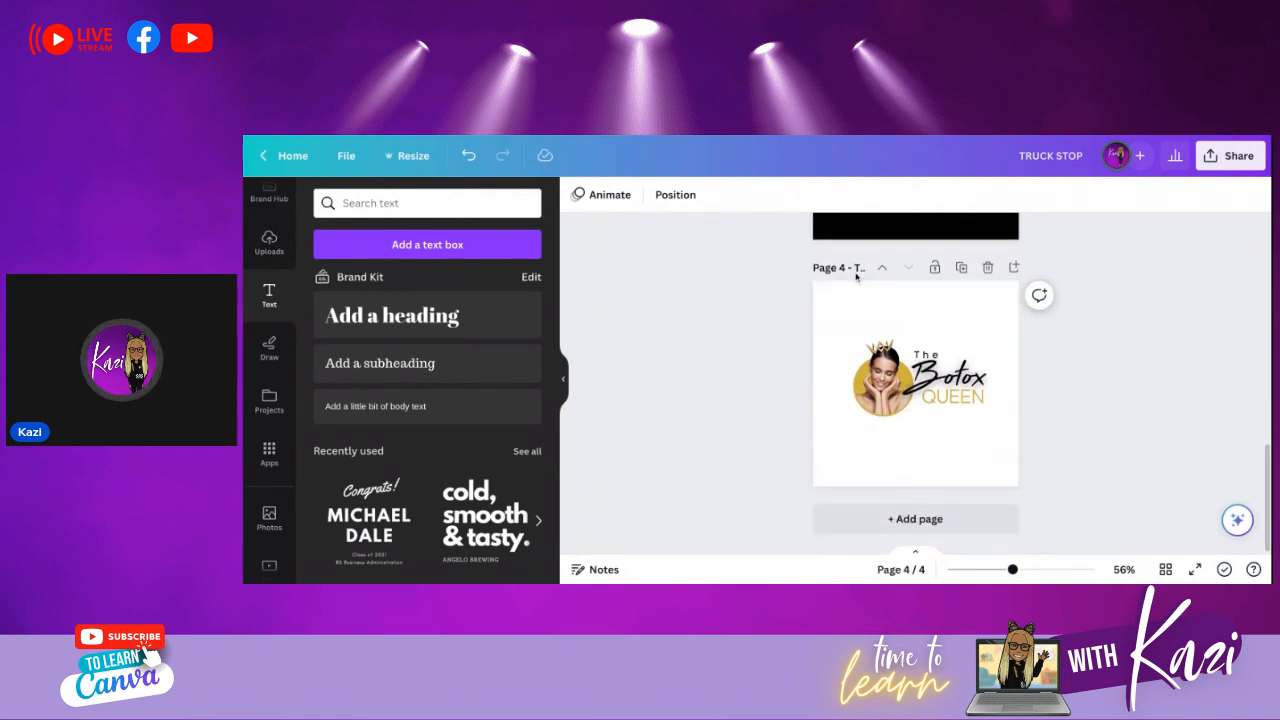
click(962, 268)
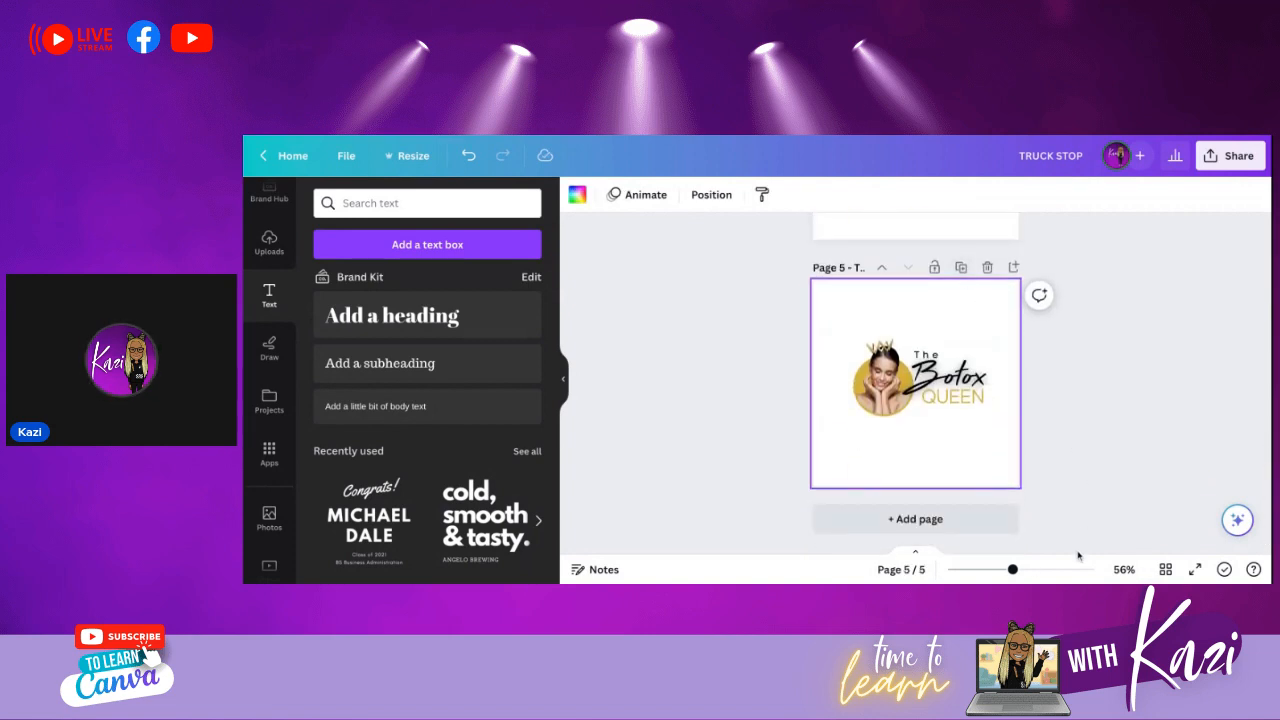
- Stack the page 5 logo by moving the crowned photo up and right and placing the three title words over its lower part
drag(1013, 570, 1046, 570)
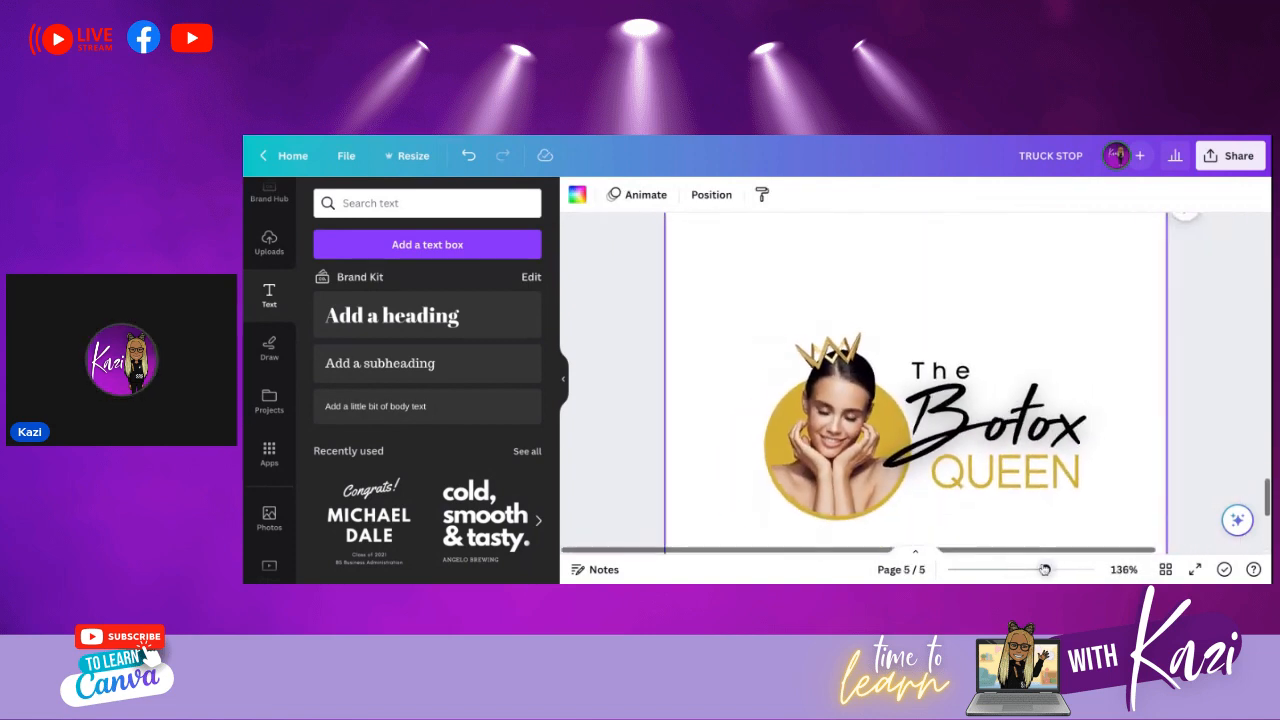
mouse_move(721, 328)
mouse_down()
mouse_move(852, 515)
mouse_move(888, 400)
mouse_move(914, 416)
mouse_up()
click(966, 380)
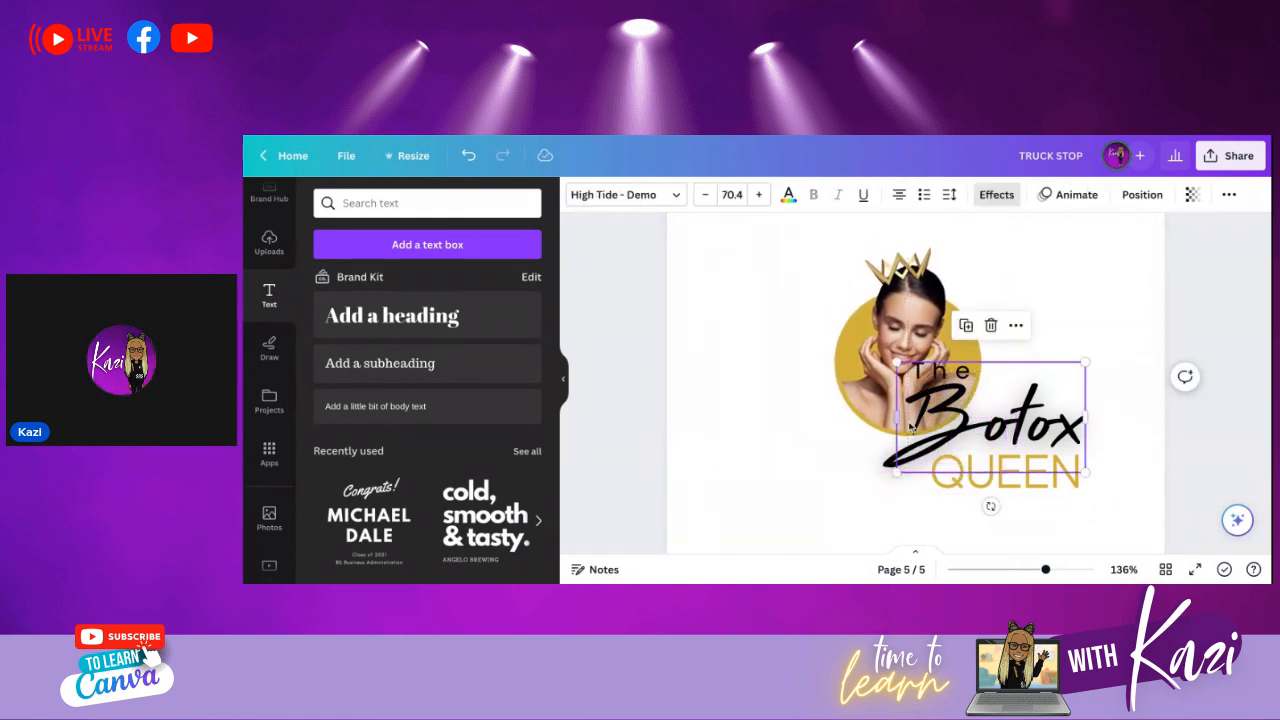
click(966, 379)
shift+click(997, 418)
shift+click(1005, 477)
drag(1018, 455, 990, 450)
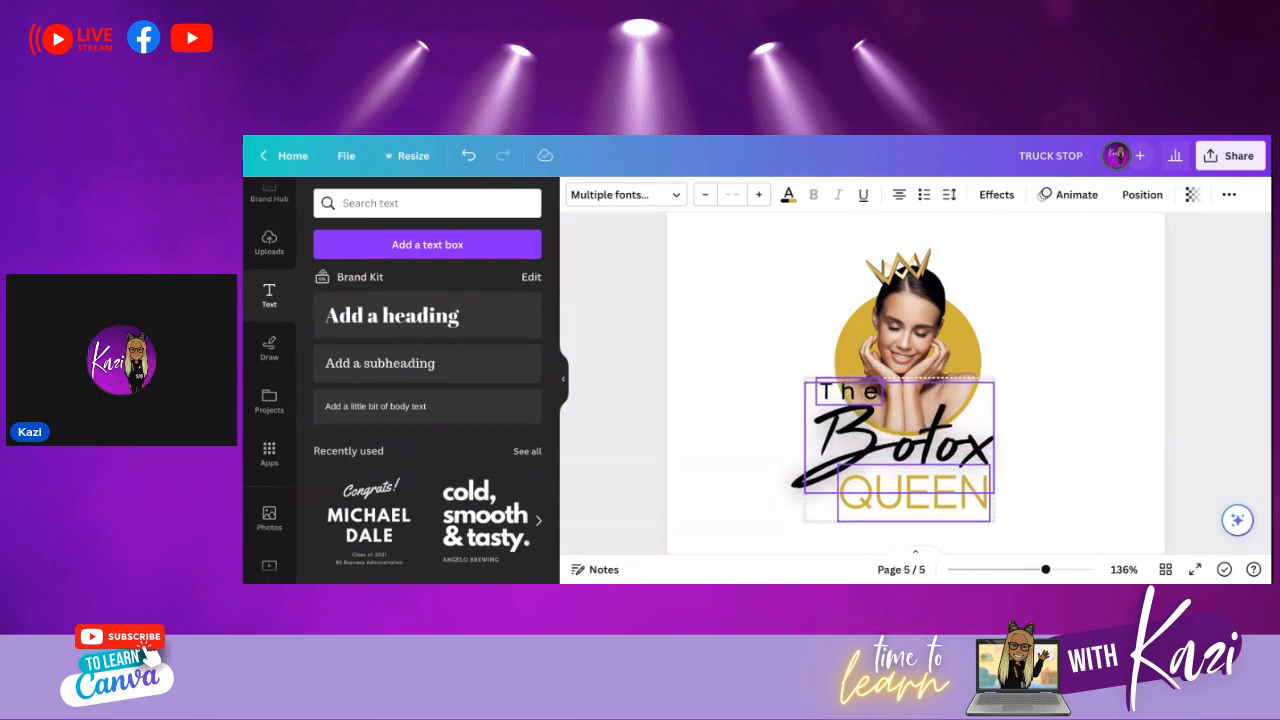
- Select the photo and all the title text together, enlarge them proportionally and reposition them on page 5
click(755, 419)
mouse_move(743, 267)
mouse_down()
mouse_move(1011, 510)
mouse_move(743, 270)
mouse_up()
drag(818, 246, 757, 234)
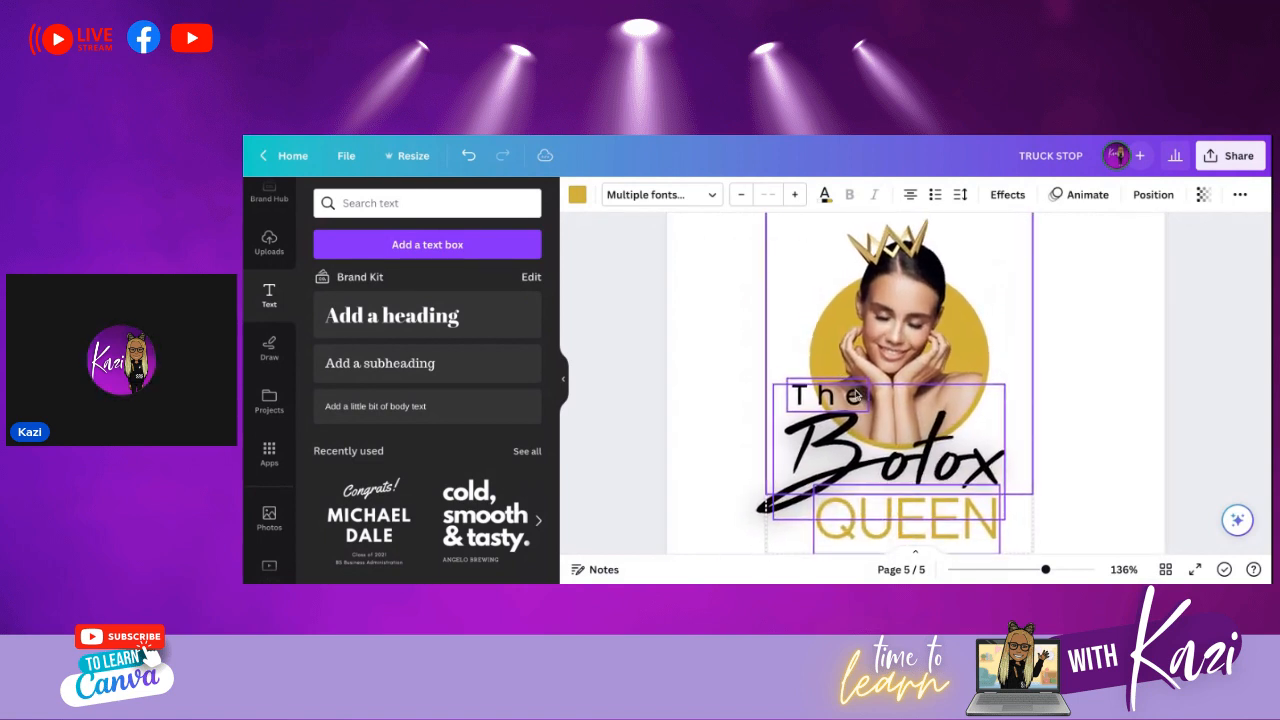
click(1070, 468)
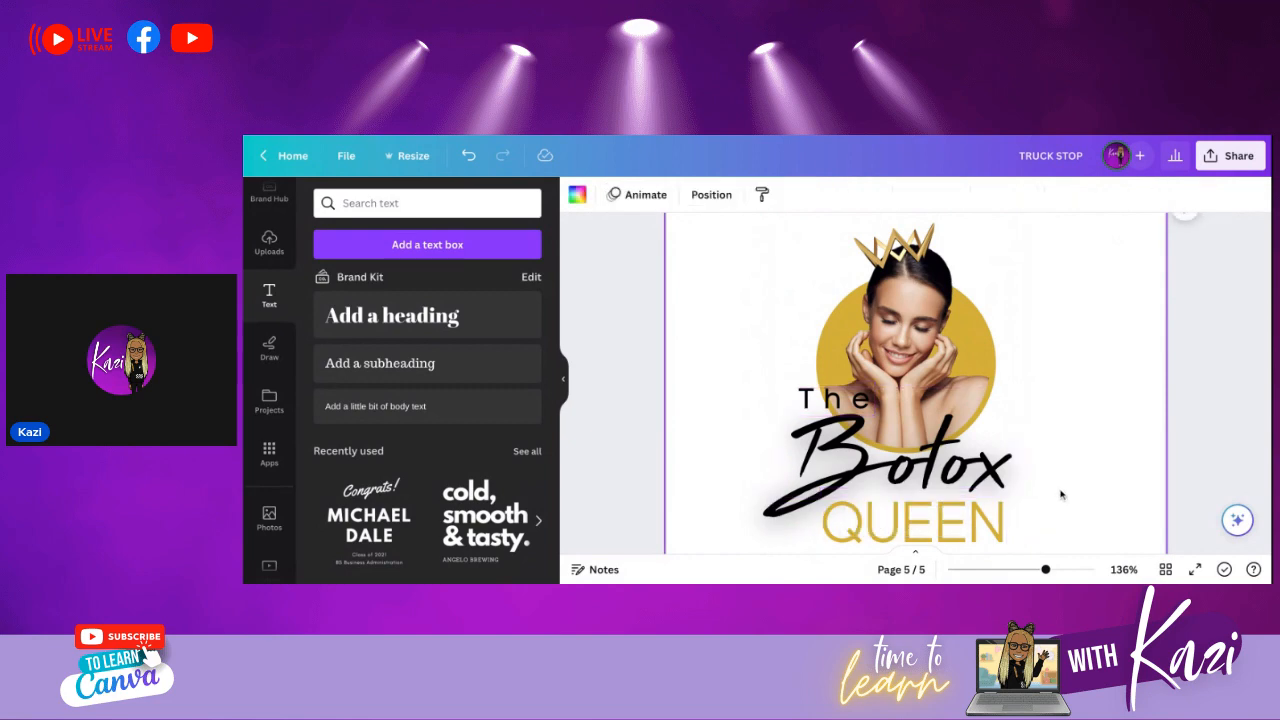
- Center the whole stacked logo horizontally on page 5, and nudge "The" slightly left above "Botox"
drag(1052, 572, 1050, 574)
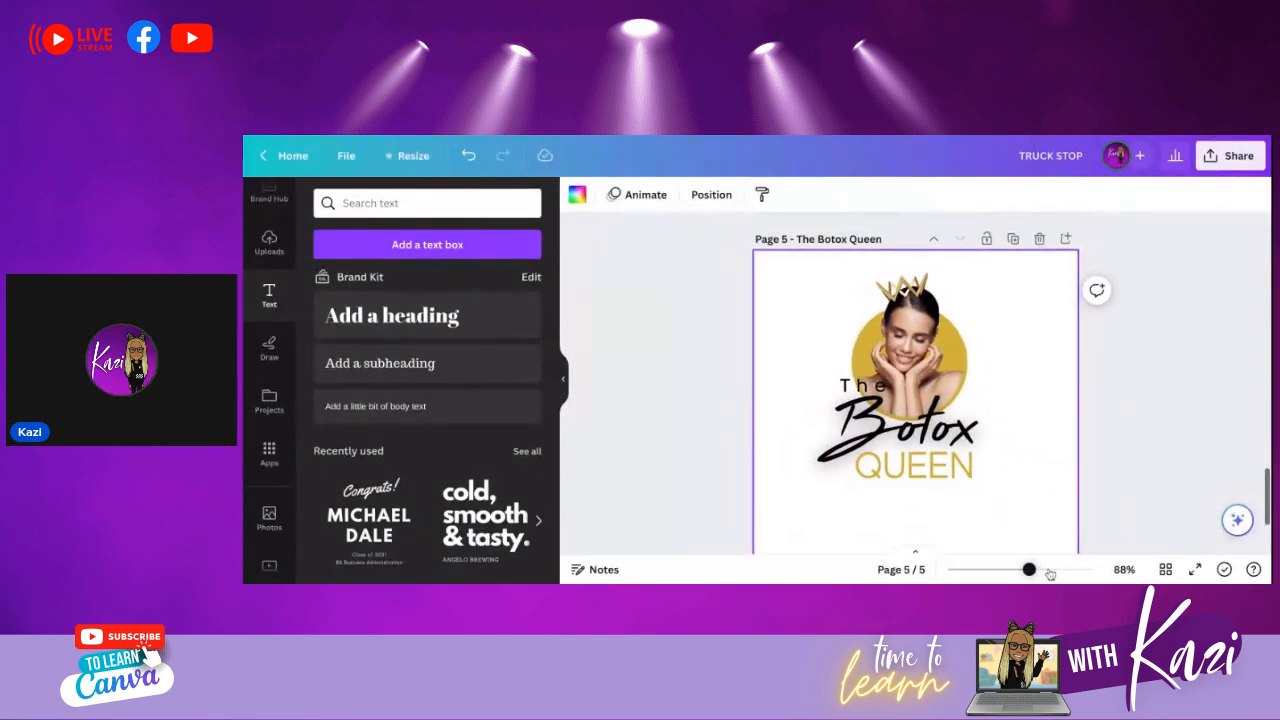
drag(1050, 574, 1042, 574)
key(ctrl+a)
drag(910, 400, 916, 433)
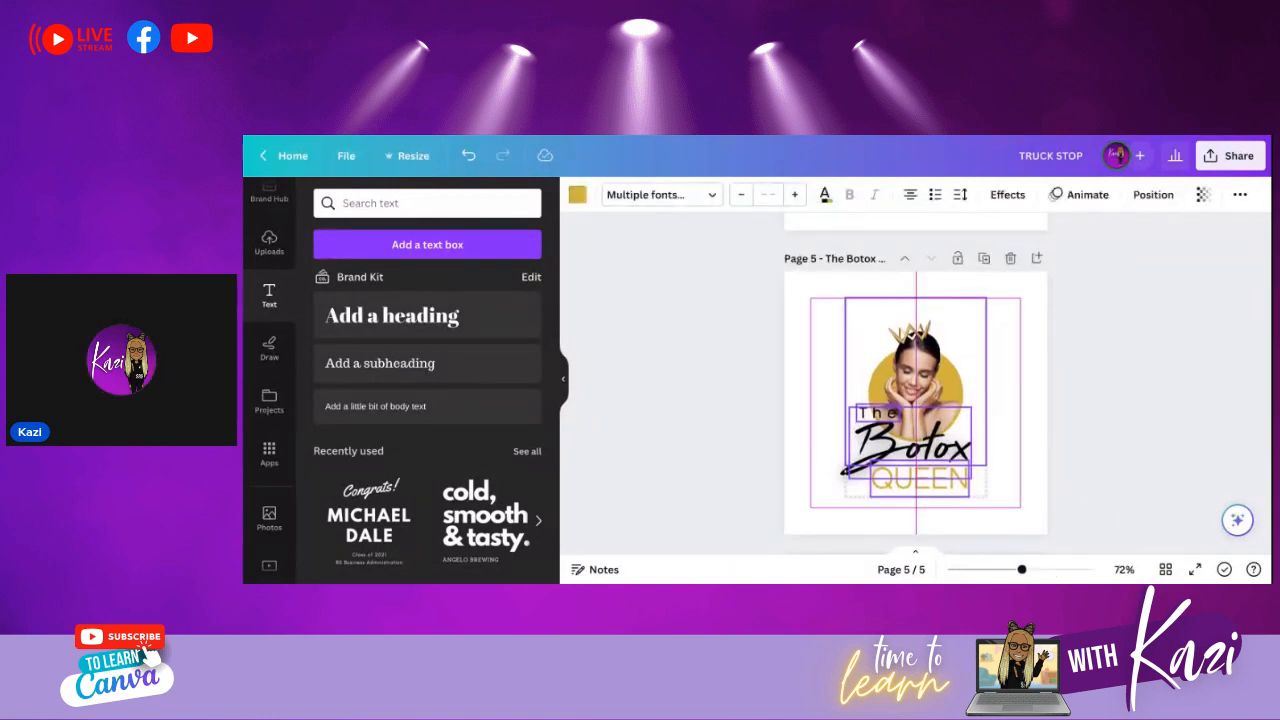
click(763, 437)
drag(866, 415, 859, 414)
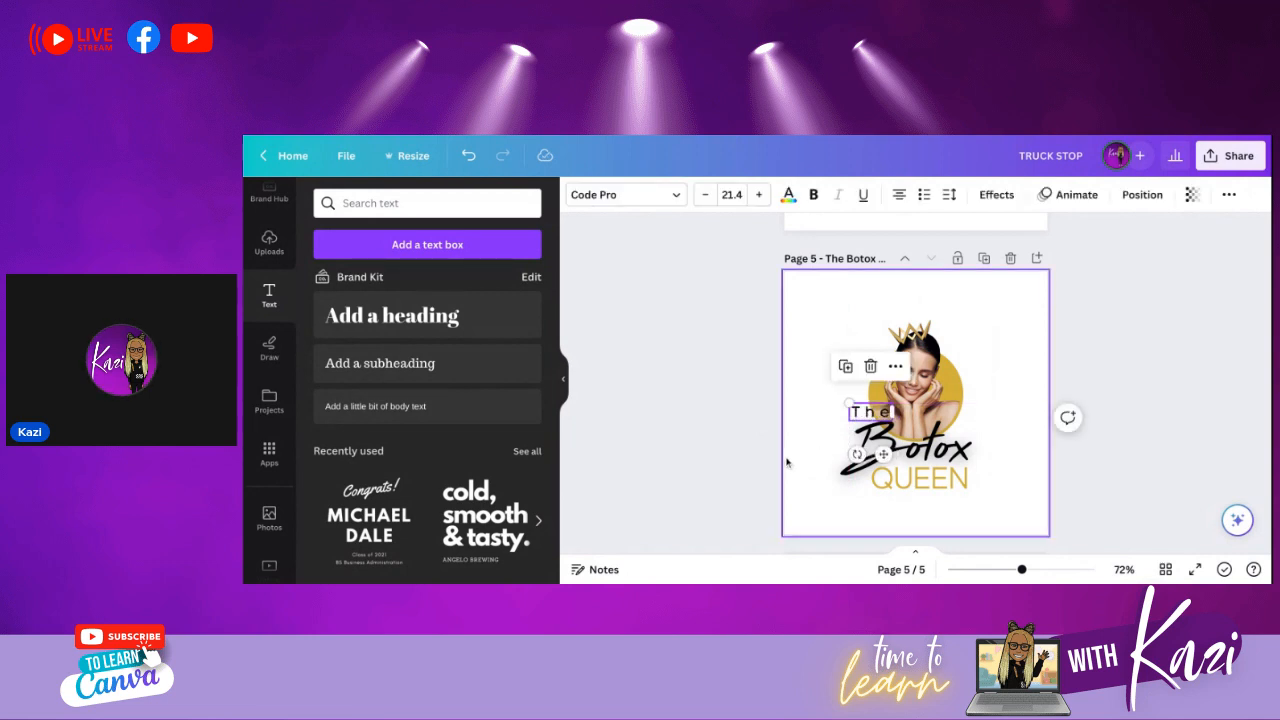
click(787, 462)
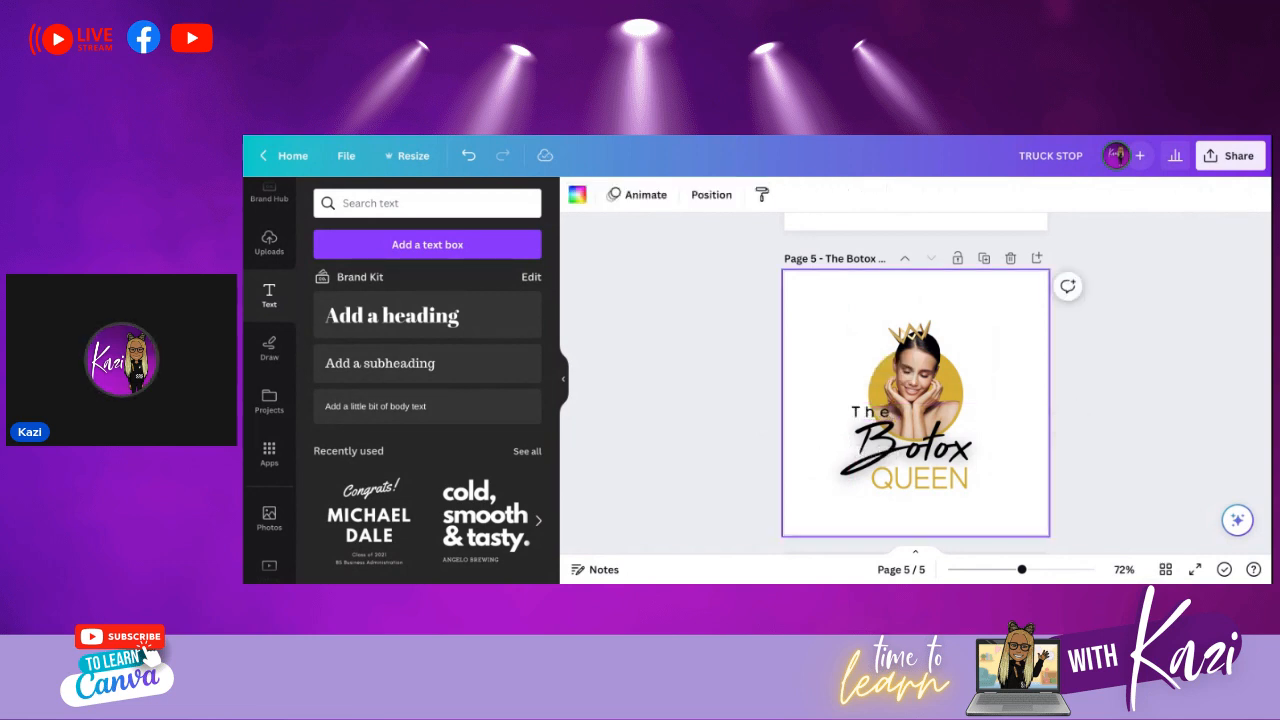
- Select the whole stacked logo on page 5, move it slightly upward on the page and deselect it
drag(820, 336, 984, 516)
click(1021, 456)
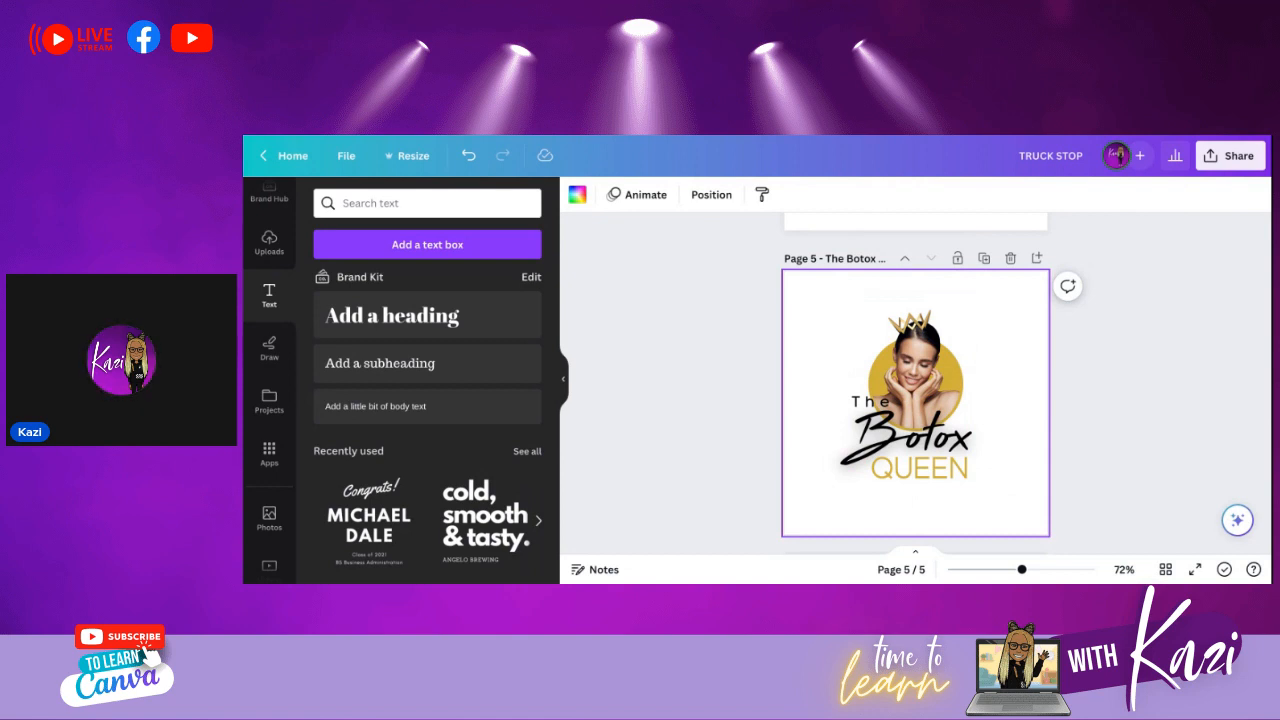
- Review the logo versions on all five pages, comparing the two truck stop designs with the three Botox Queen designs
scroll(1077, 505, down, 1)
scroll(1076, 507, up, 3)
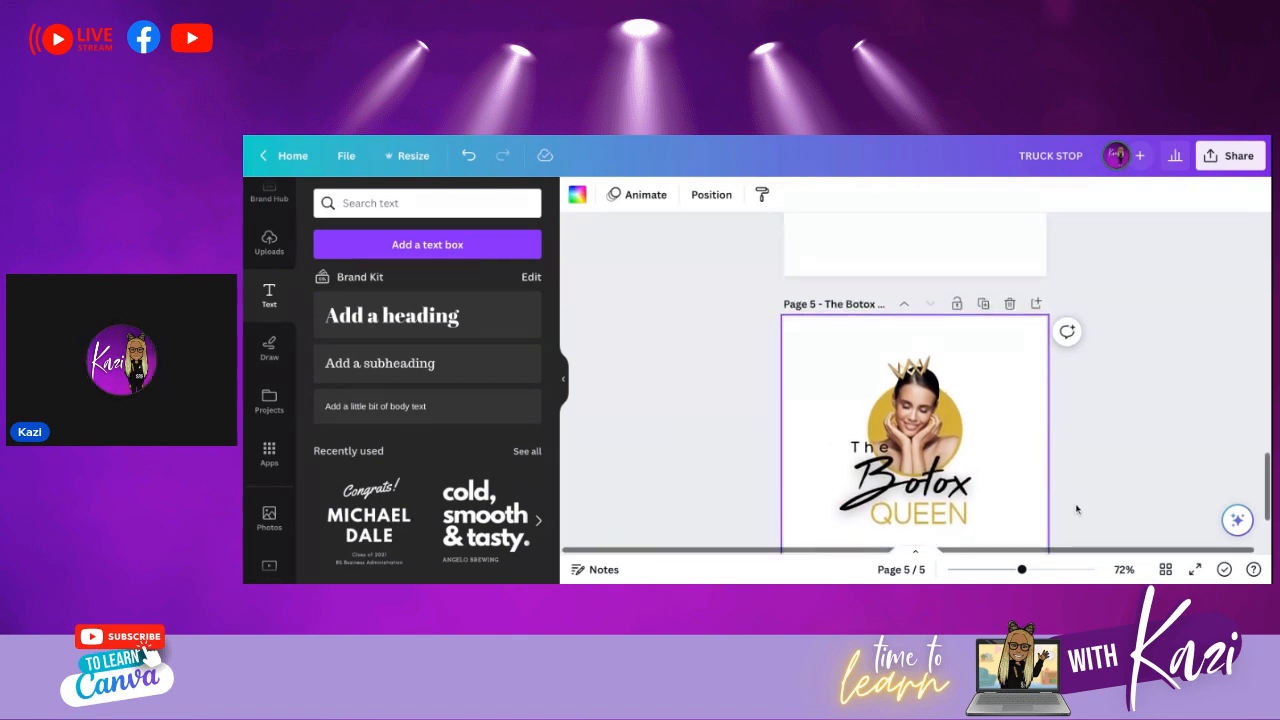
scroll(1075, 509, up, 6)
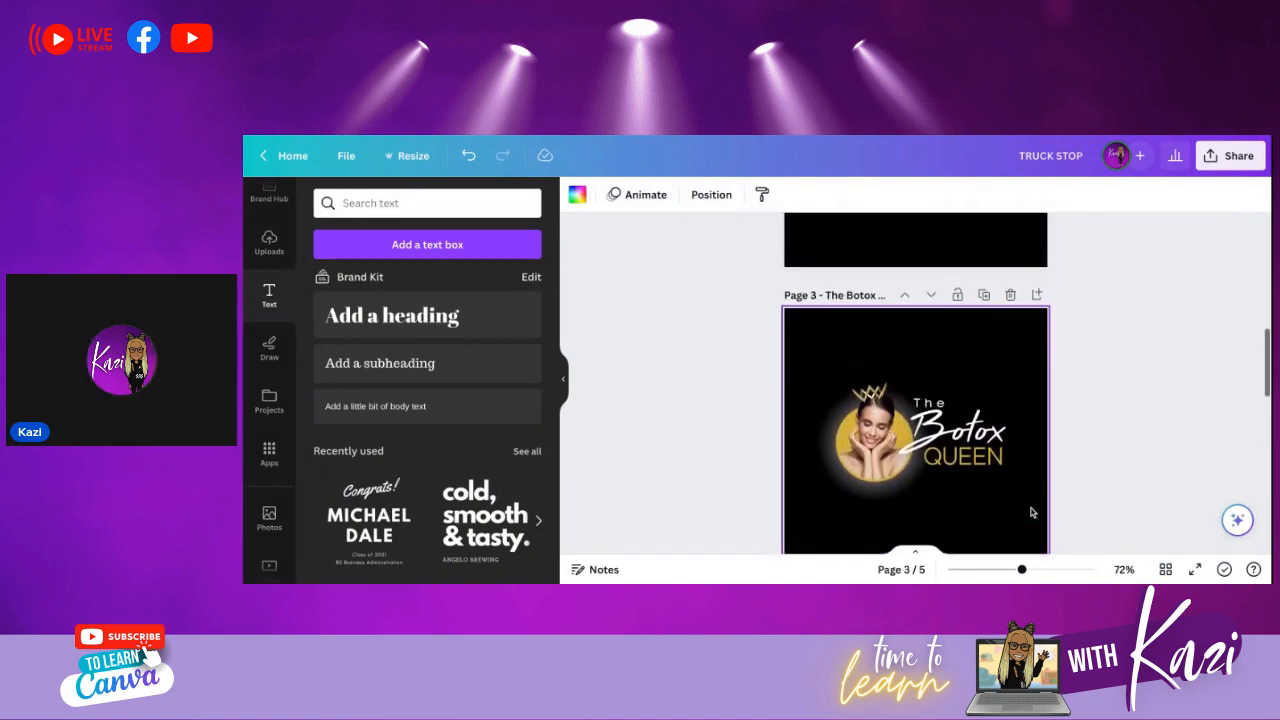
scroll(1032, 512, up, 4)
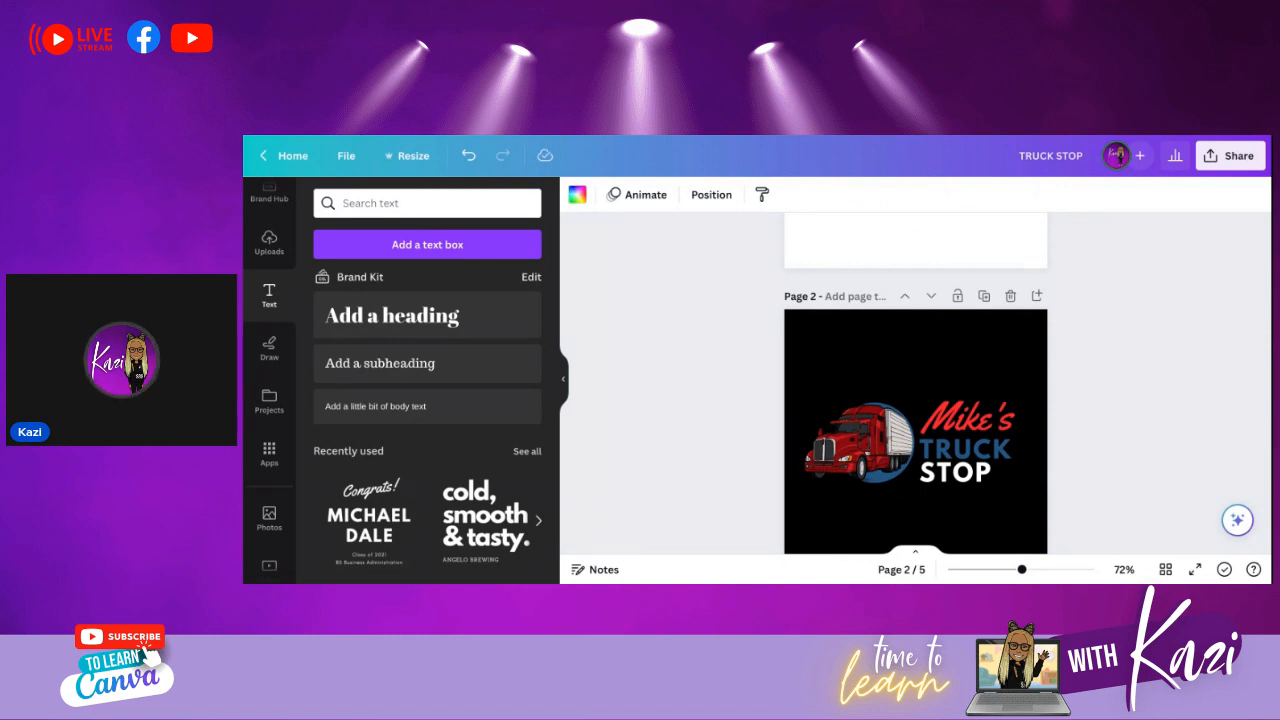
scroll(914, 383, up, 2)
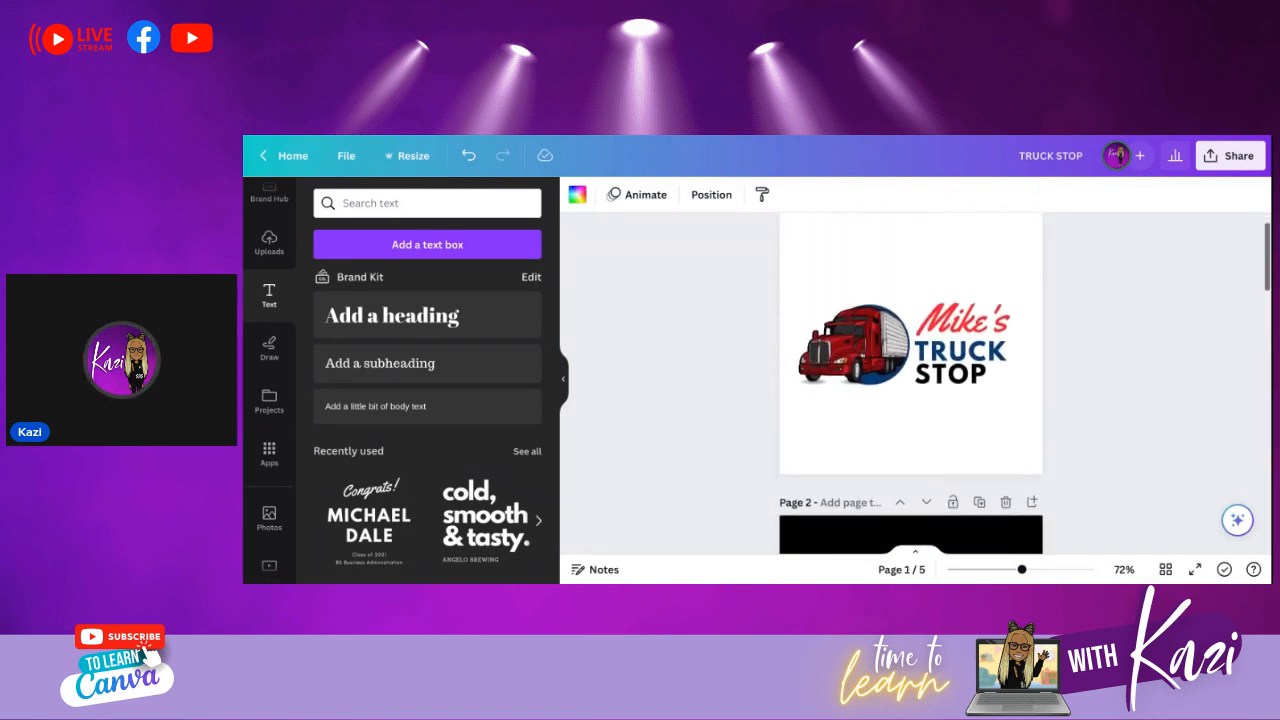
scroll(914, 383, down, 3)
scroll(911, 383, down, 3)
scroll(911, 383, up, 3)
scroll(911, 383, down, 3)
scroll(911, 383, down, 6)
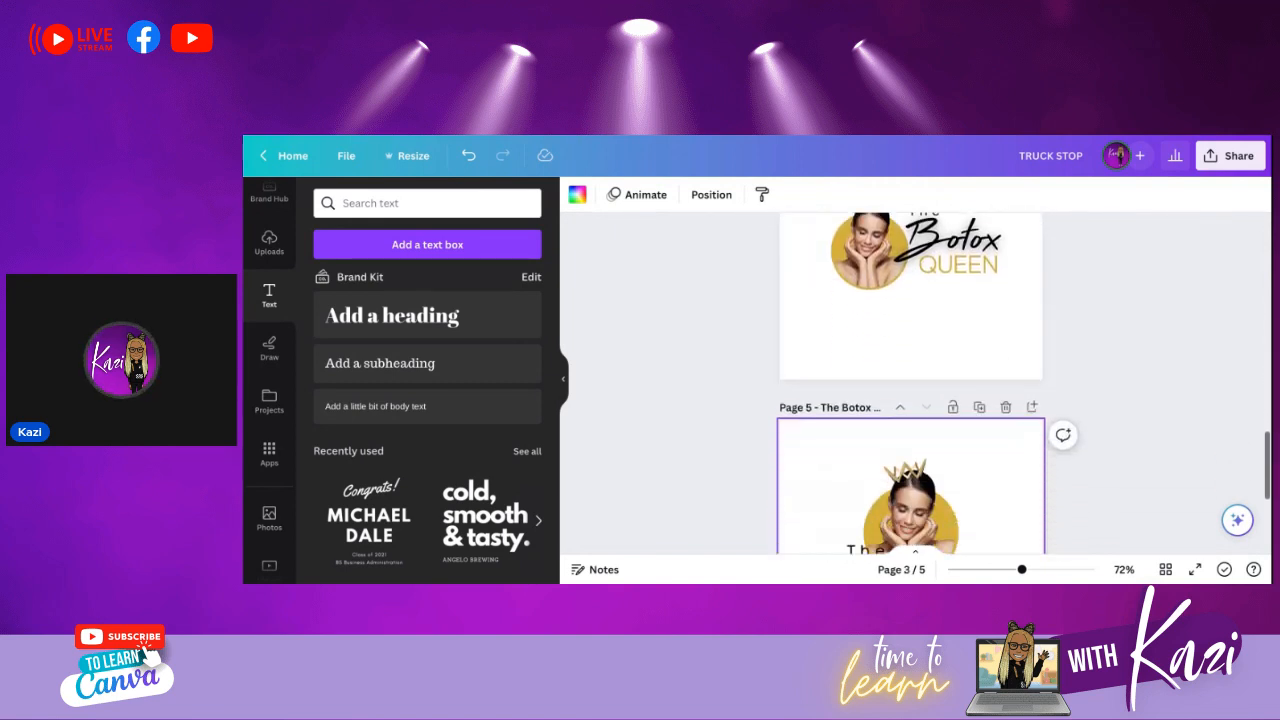